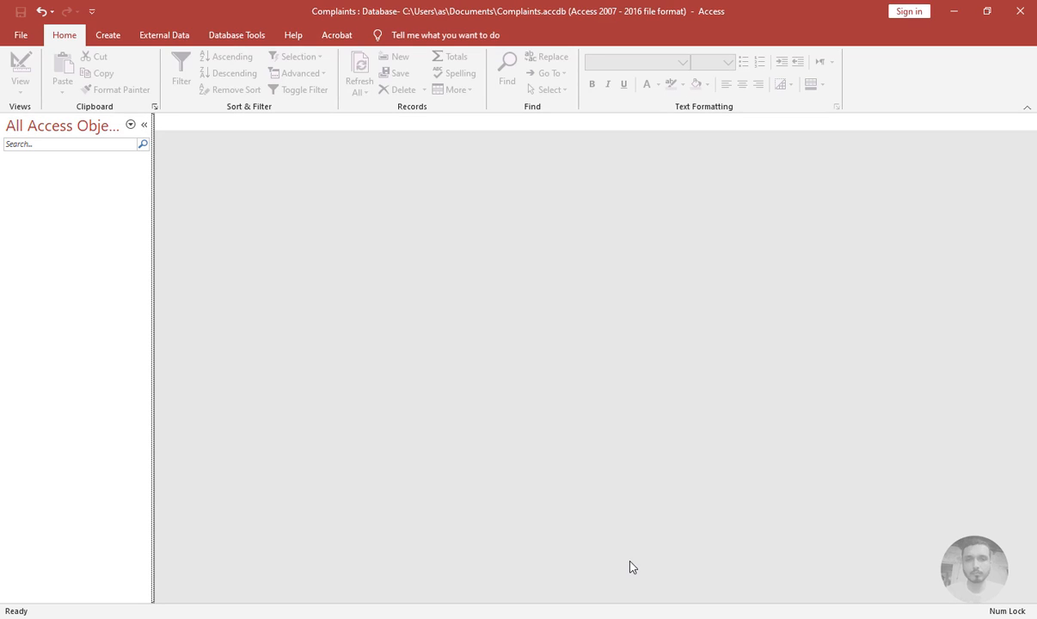
Create a new blank table and switch it to design view, saving it as Province
{"action": "left_click", "coordinate": [109, 37]}
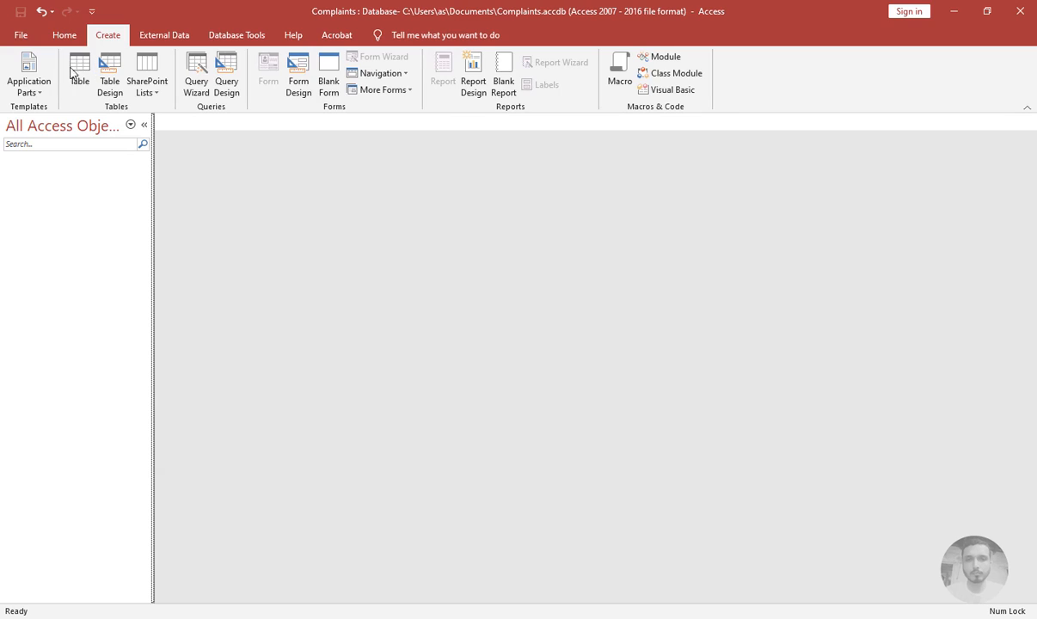
{"action": "left_click", "coordinate": [86, 75]}
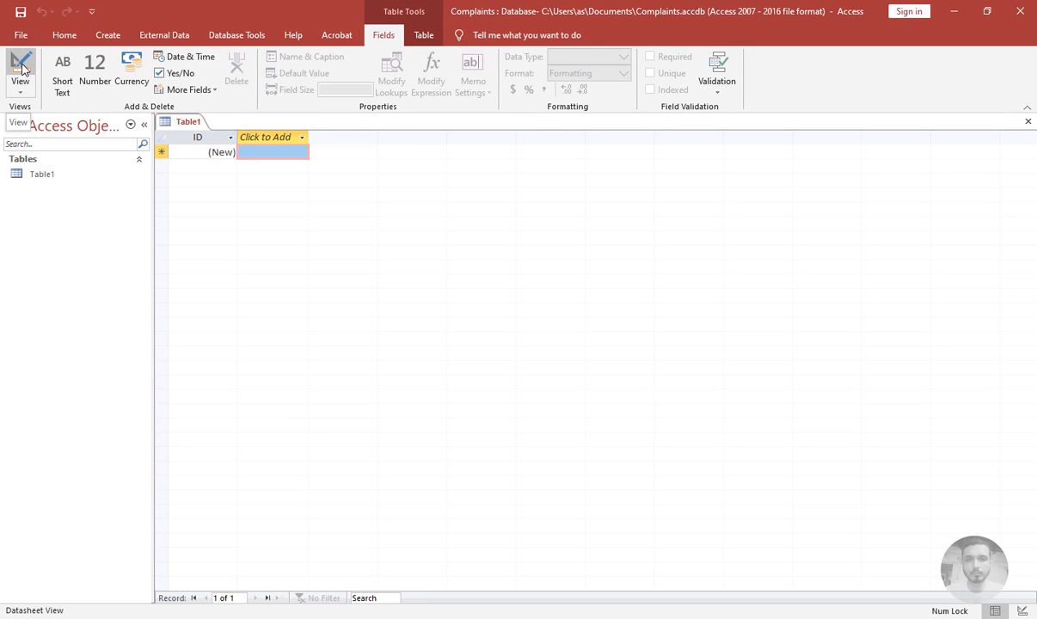
{"action": "left_click", "coordinate": [21, 67]}
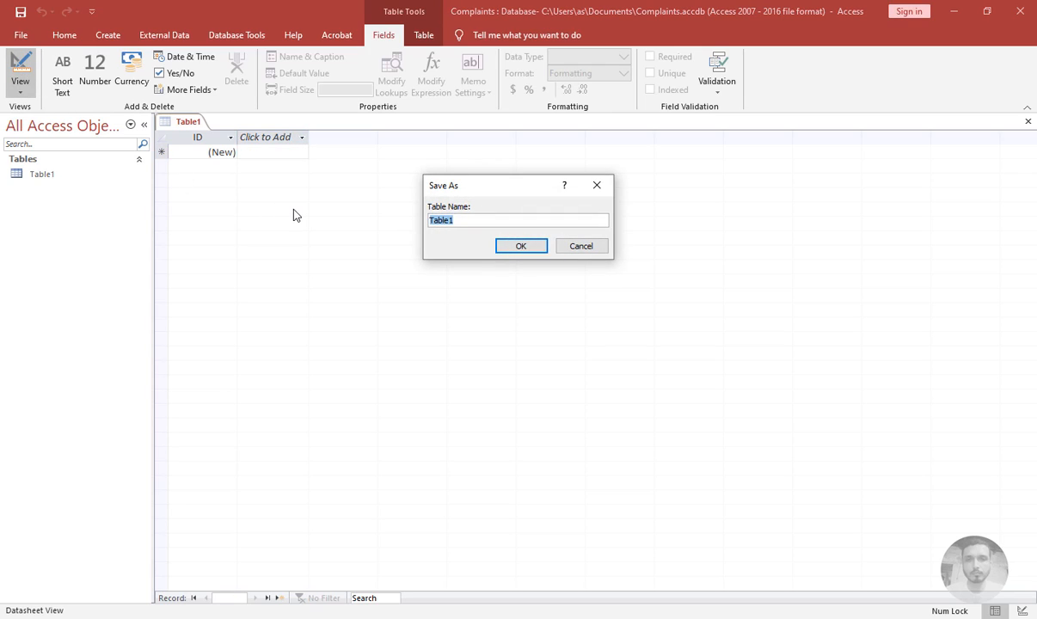
{"action": "type", "text": "Province"}
{"action": "key", "text": "Return"}
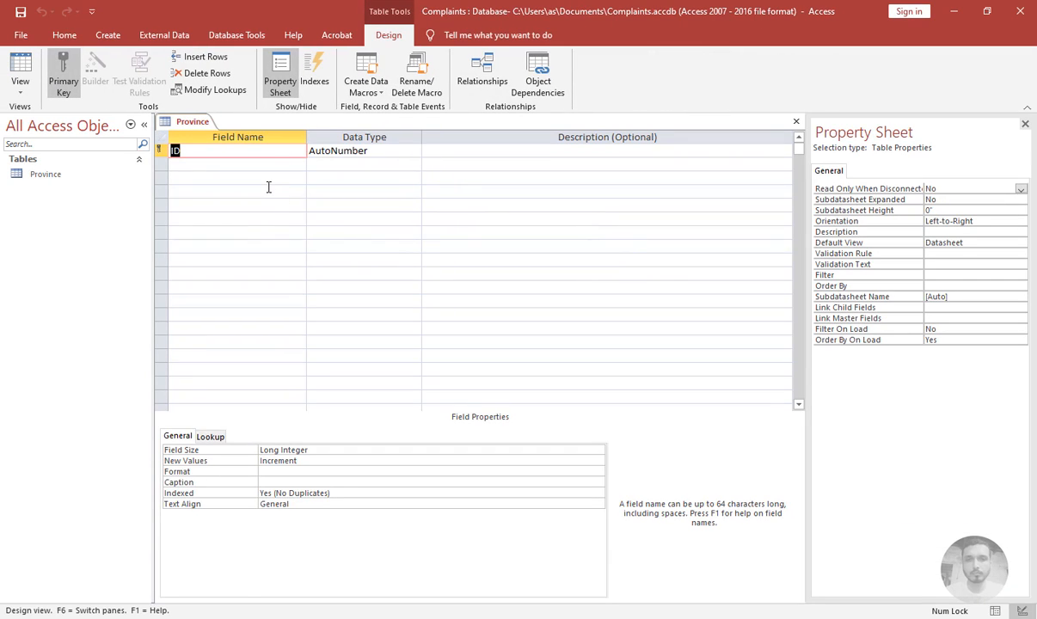
Add a Province field with the Short Text data type below the ID field
{"action": "key", "text": "Tab"}
{"action": "key", "text": "Tab"}
{"action": "key", "text": "Tab"}
{"action": "type", "text": "Province"}
{"action": "key", "text": "Tab"}
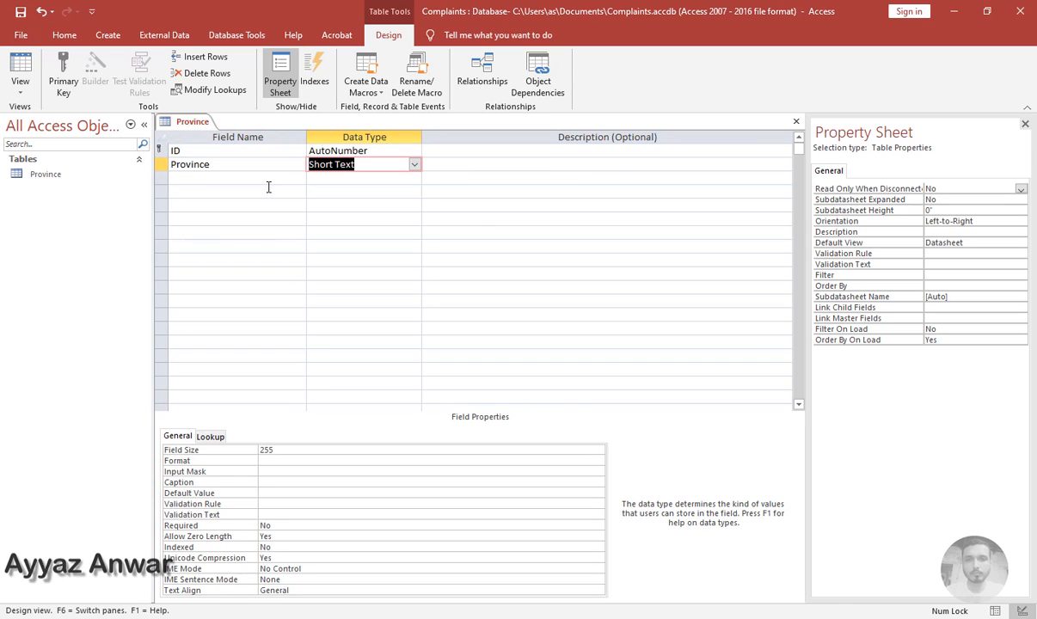
{"action": "key", "text": "Tab"}
{"action": "key", "text": "Tab"}
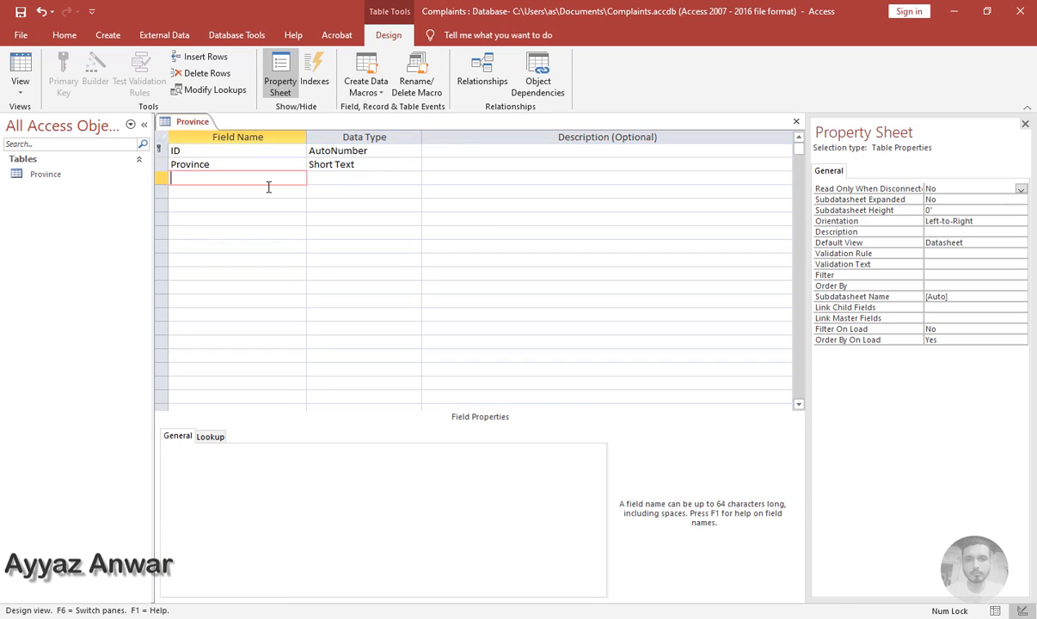
Set the Province field's Indexed property to Yes (No Duplicates)
{"action": "left_click", "coordinate": [255, 156]}
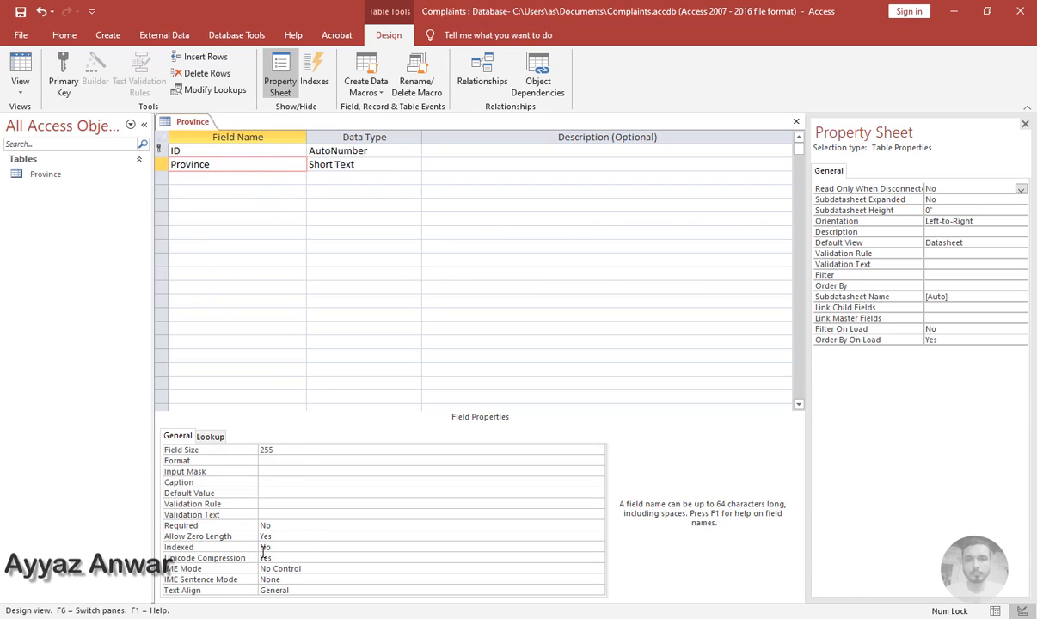
{"action": "left_click", "coordinate": [443, 547]}
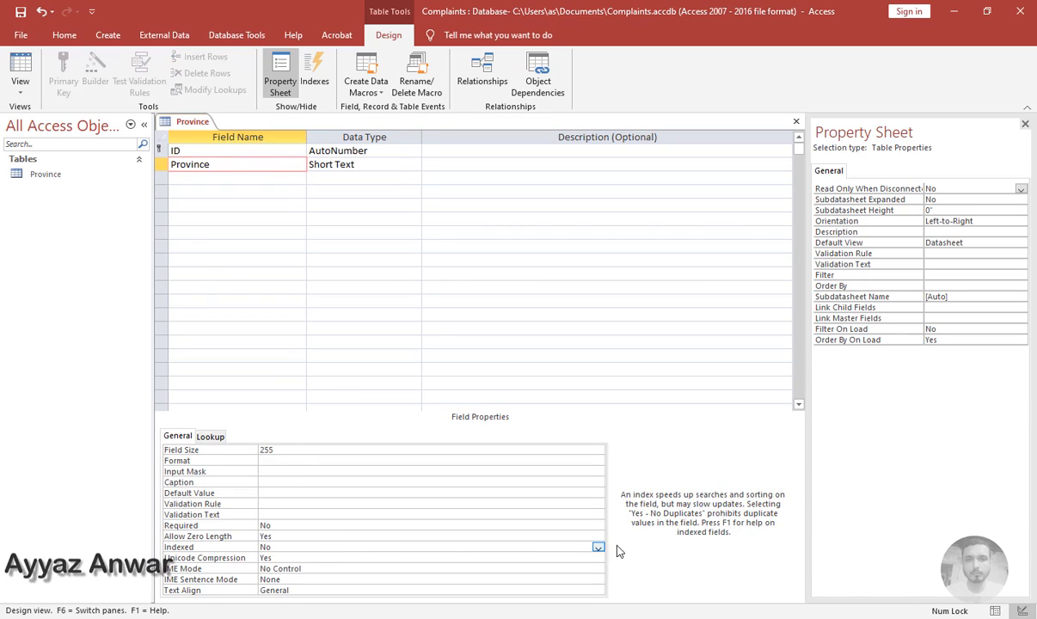
{"action": "left_click", "coordinate": [599, 548]}
{"action": "left_click", "coordinate": [465, 578]}
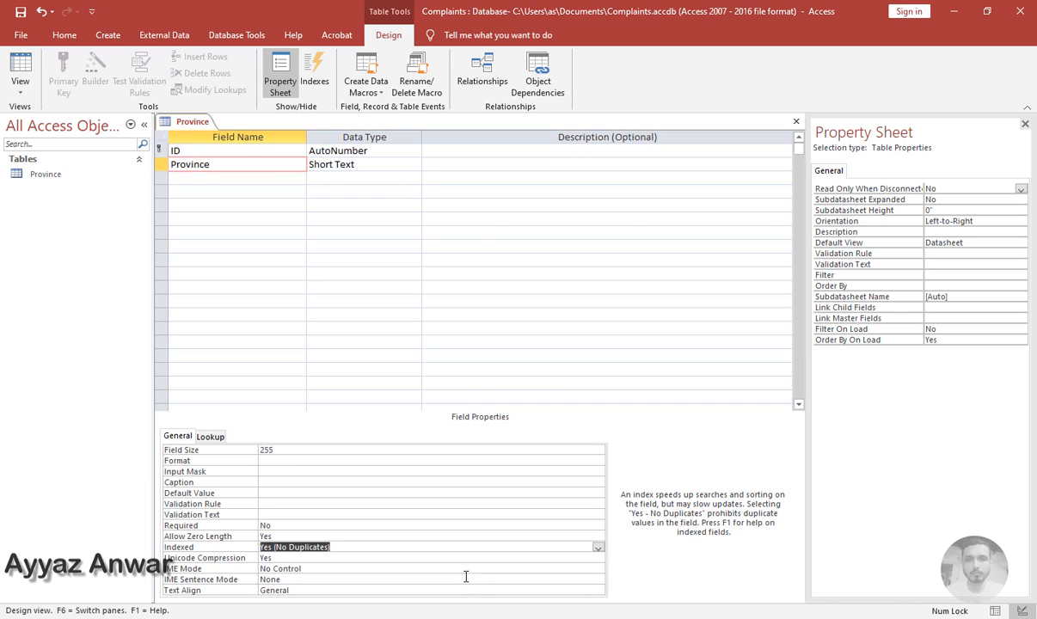
Close the Province table design, keeping the changes
{"action": "left_click", "coordinate": [335, 164]}
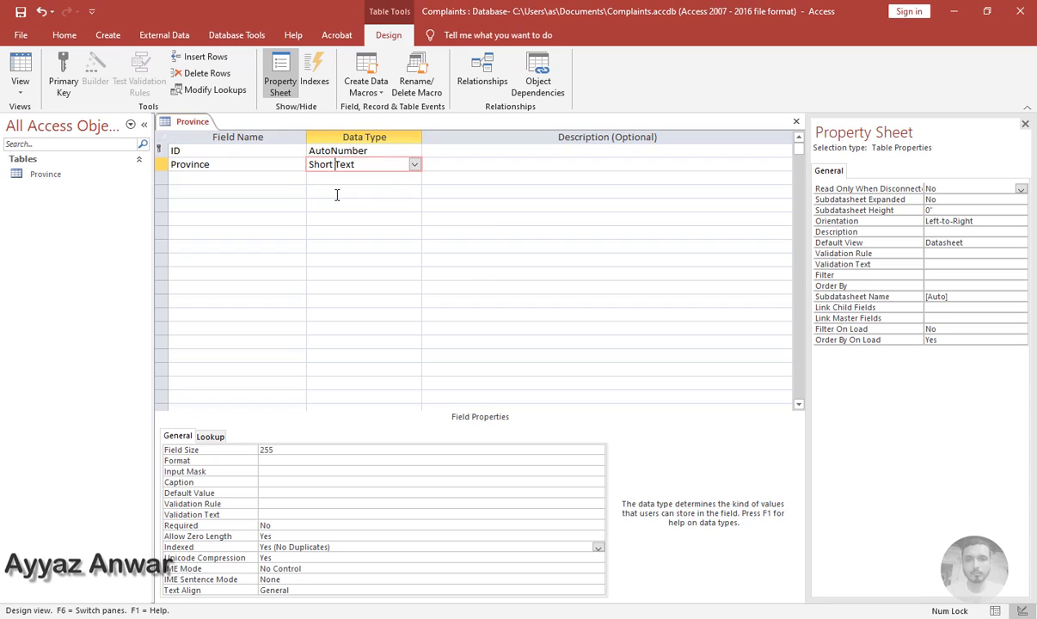
{"action": "key", "text": "ctrl+w"}
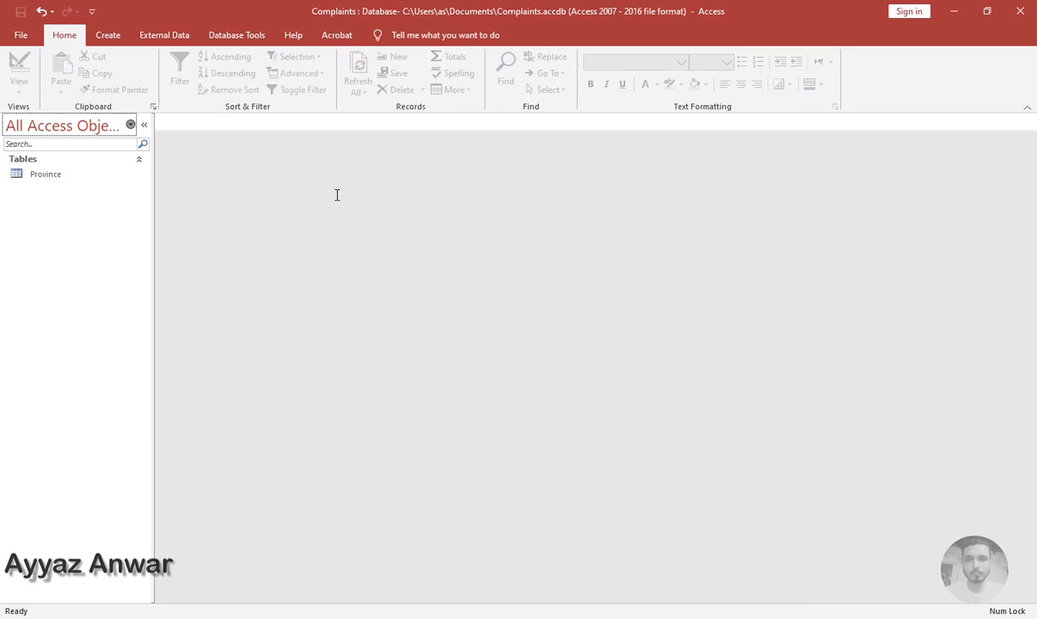
Open the Province table in datasheet view, widen the Province column, and close the table
{"action": "double_click", "coordinate": [80, 176]}
{"action": "left_click_drag", "start_coordinate": [306, 137], "coordinate": [357, 138]}
{"action": "key", "text": "Escape"}
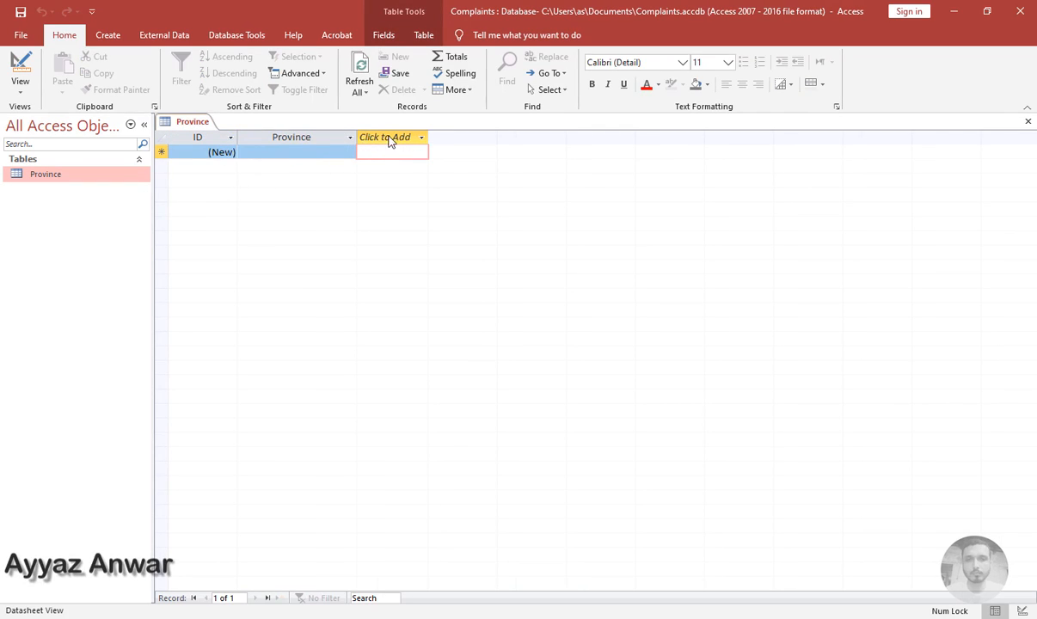
{"action": "left_click", "coordinate": [254, 153]}
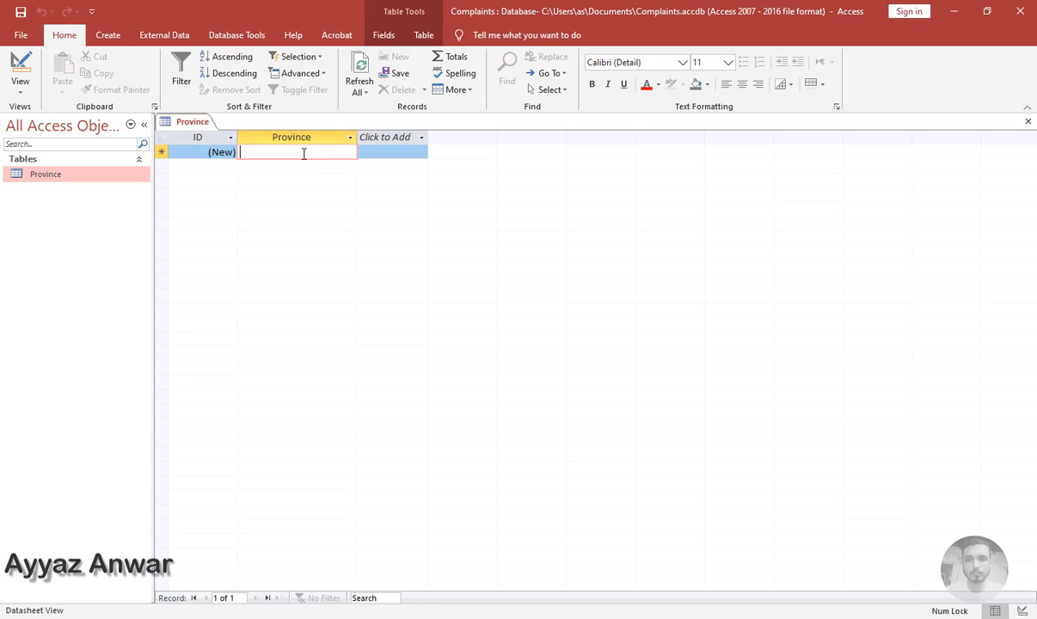
{"action": "key", "text": "ctrl+w"}
{"action": "left_click", "coordinate": [437, 337]}
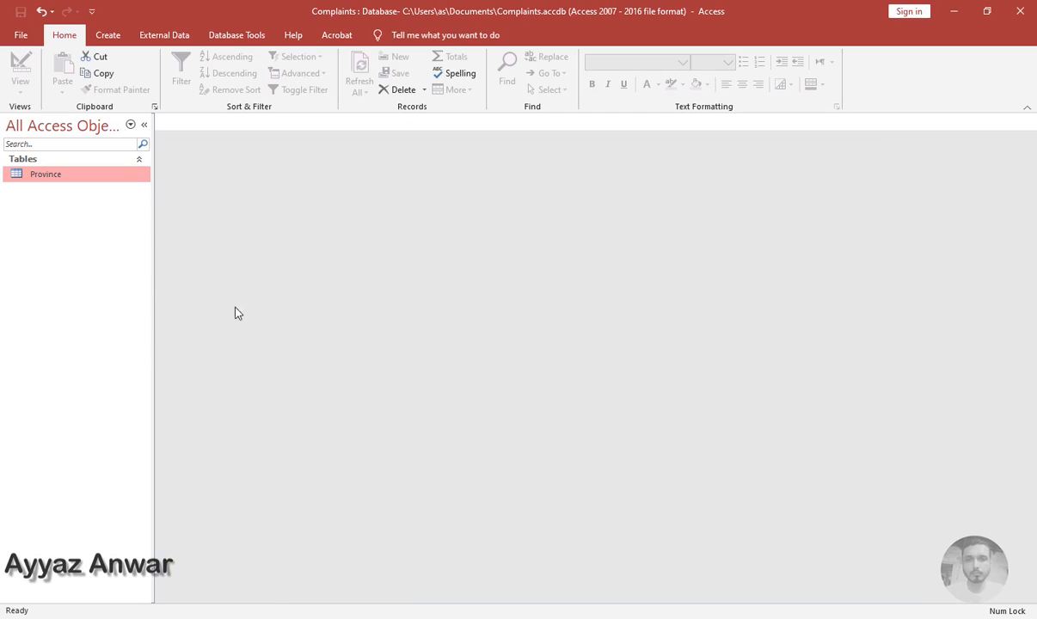
Create another new blank table and switch it to design view, saving it as City
{"action": "left_click", "coordinate": [109, 43]}
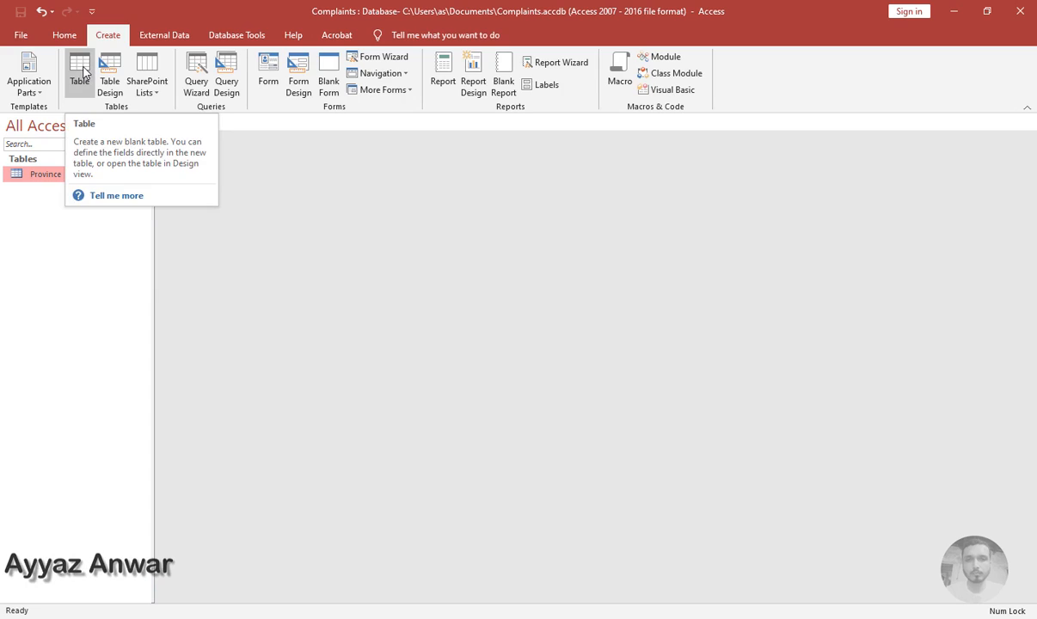
{"action": "left_click", "coordinate": [80, 73]}
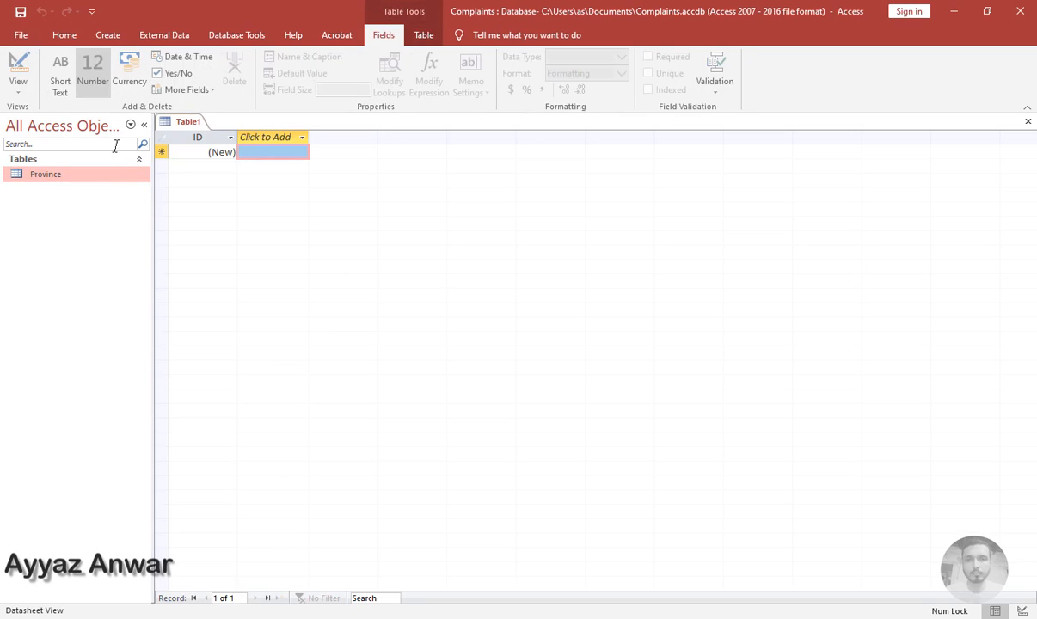
{"action": "left_click", "coordinate": [19, 65]}
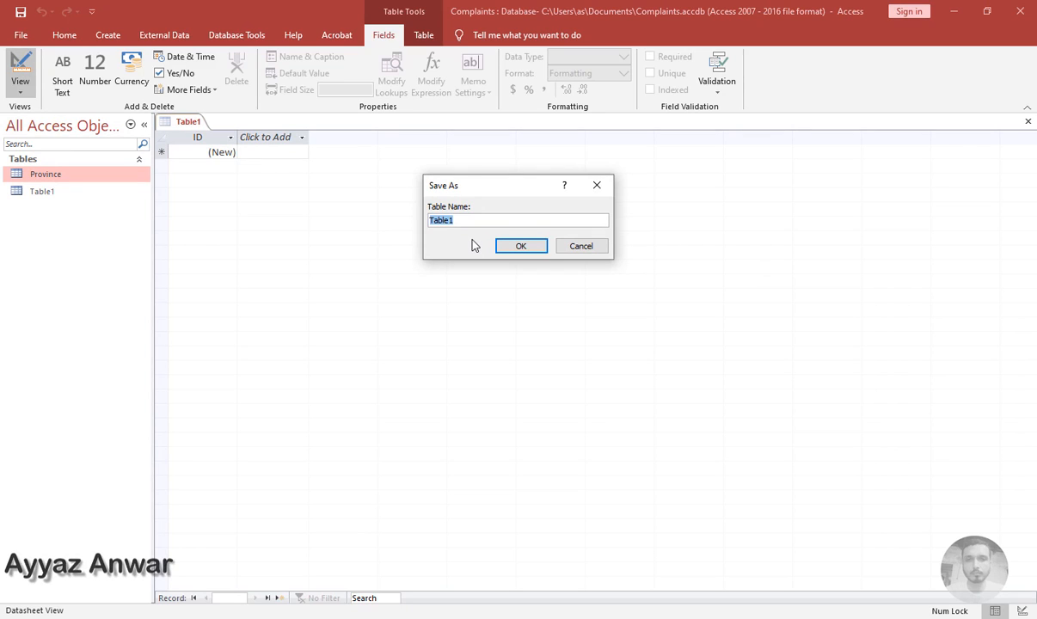
{"action": "type", "text": "Cit"}
{"action": "key", "text": "Return"}
Add a City field with the Short Text data type below the ID field
{"action": "key", "text": "Tab"}
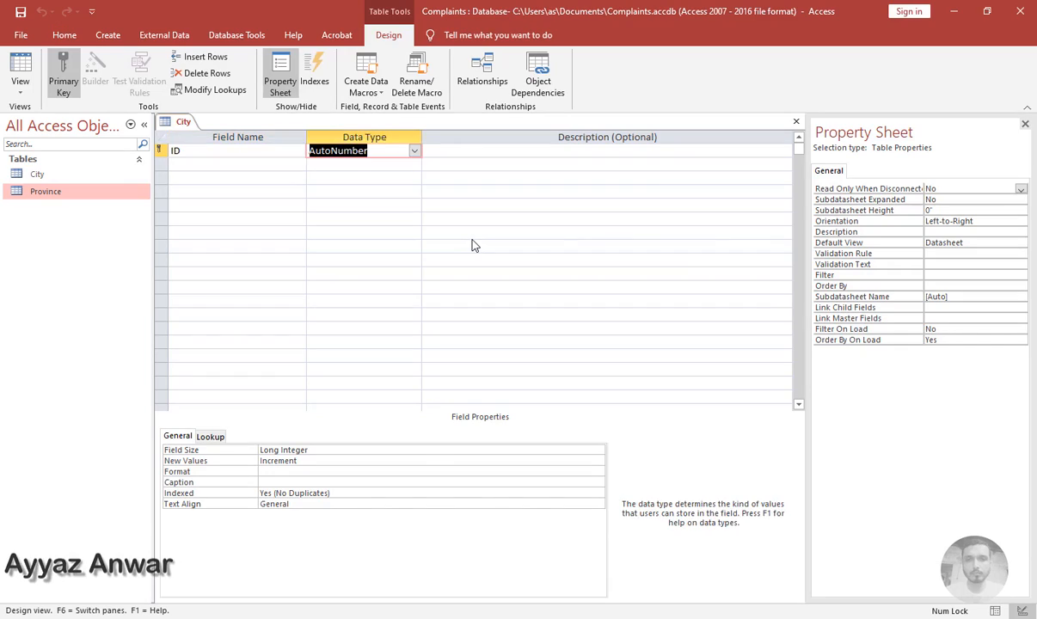
{"action": "key", "text": "Tab"}
{"action": "key", "text": "Tab"}
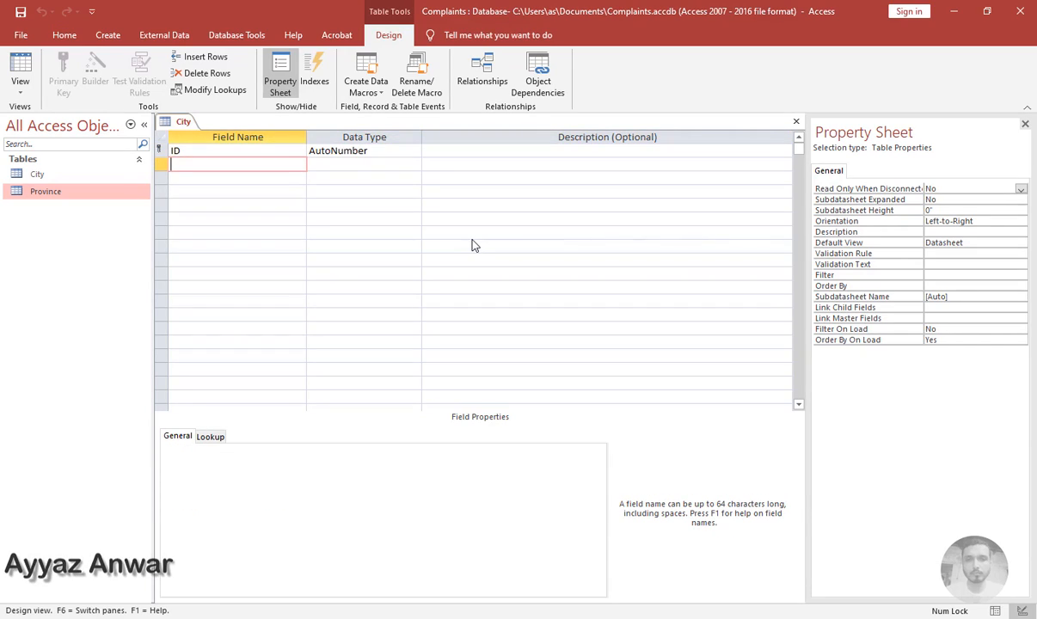
{"action": "type", "text": "City"}
{"action": "key", "text": "Tab"}
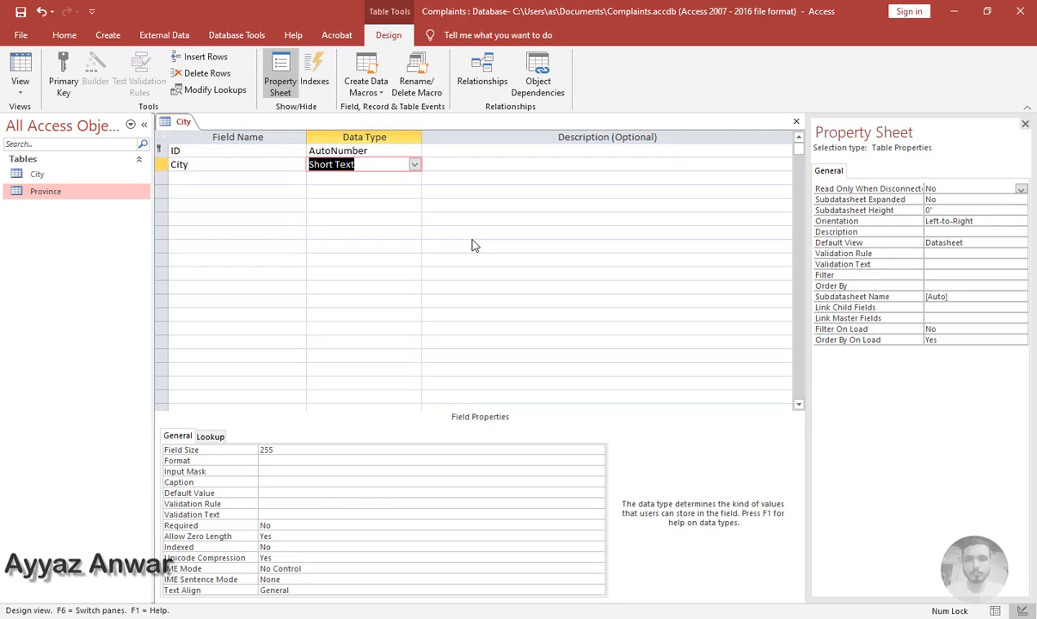
{"action": "key", "text": "Tab"}
{"action": "key", "text": "Tab"}
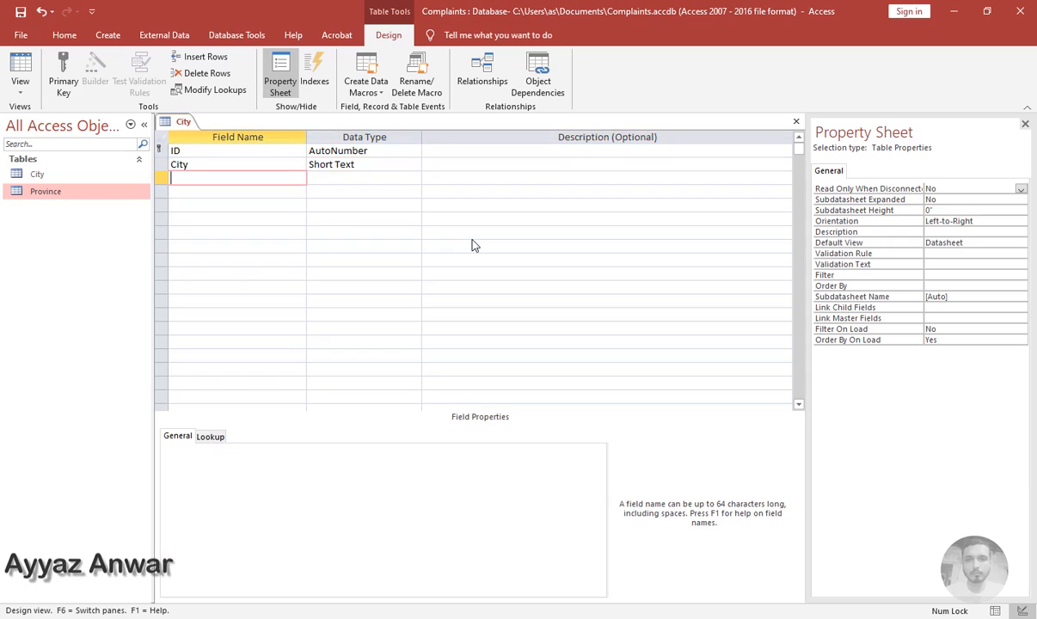
Add a ProvinceID field and set its data type to Lookup Wizard
{"action": "type", "text": "Province"}
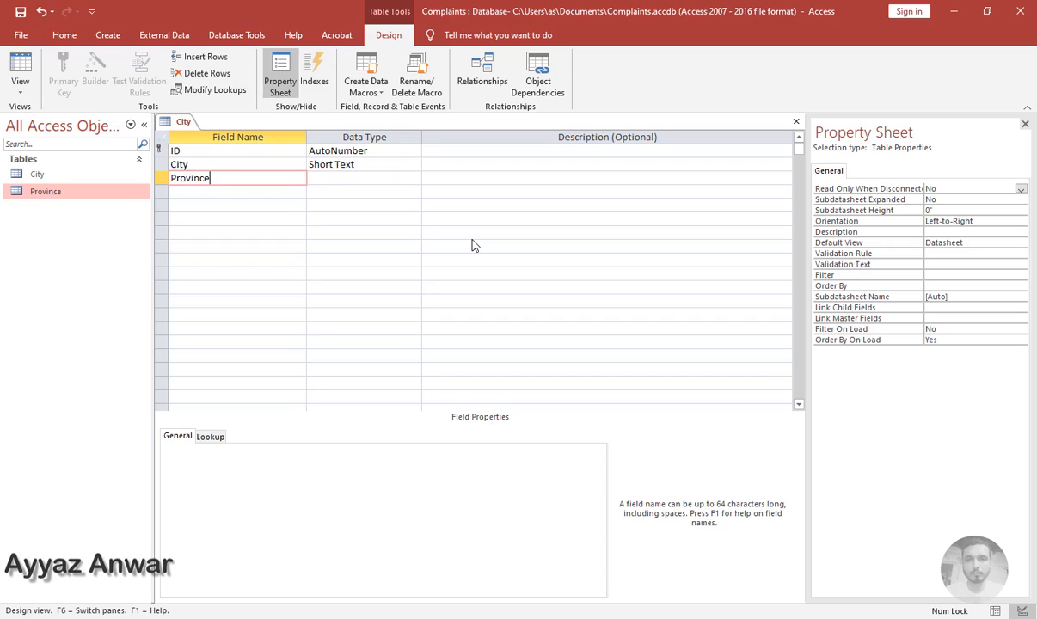
{"action": "key", "text": "Caps_Lock"}
{"action": "type", "text": "ID"}
{"action": "key", "text": "Tab"}
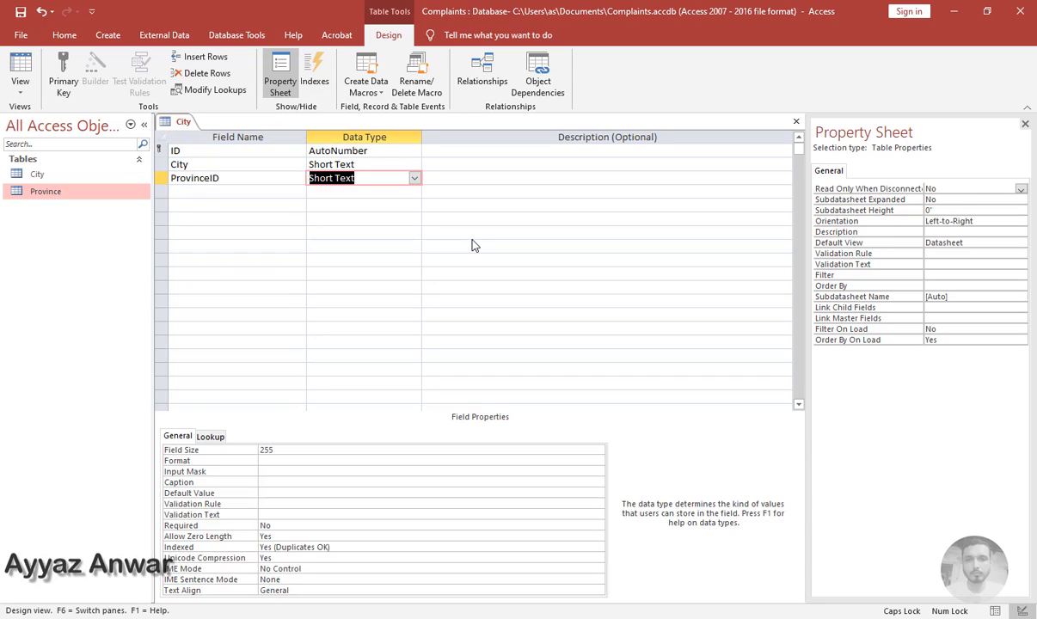
{"action": "type", "text": "LOOkup"}
{"action": "key", "text": "Return"}
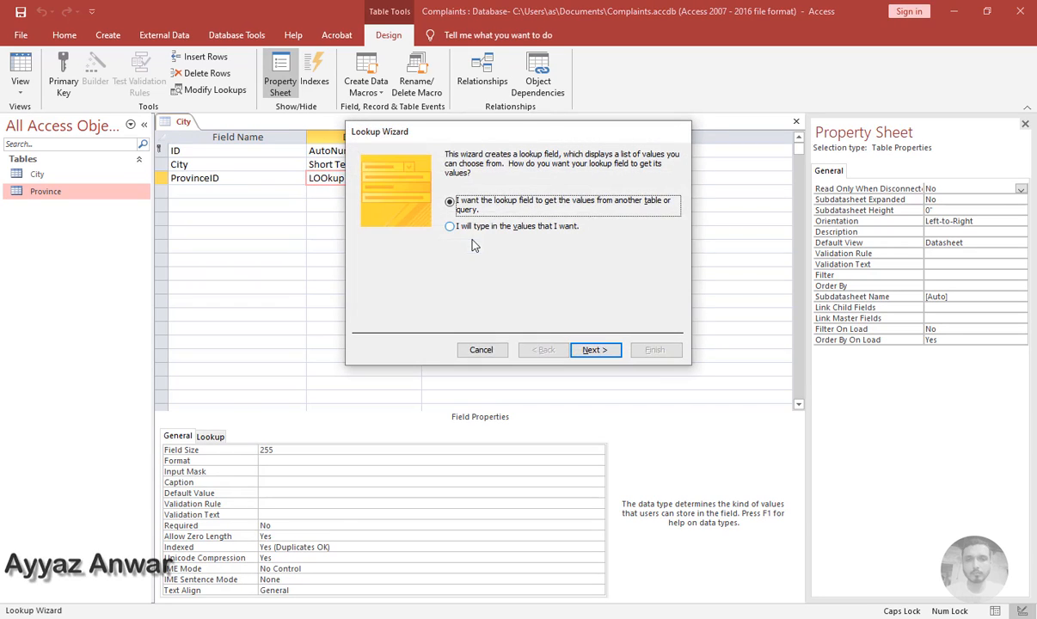
In the Lookup Wizard, choose values from another table, pick the Province table, and select its lookup field
{"action": "left_click", "coordinate": [594, 351]}
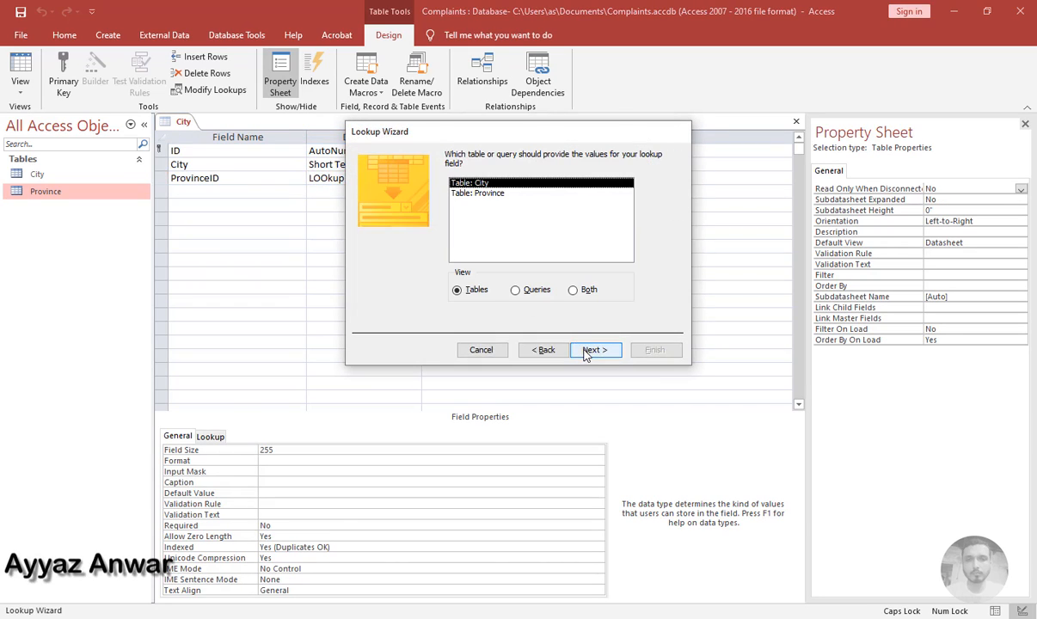
{"action": "left_click", "coordinate": [498, 197]}
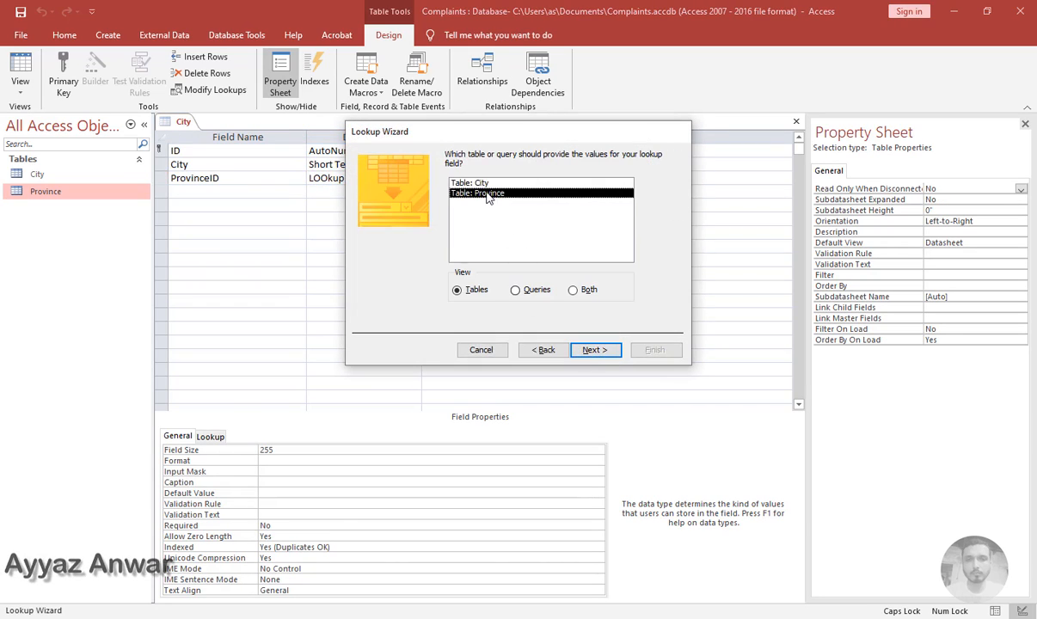
{"action": "left_click", "coordinate": [593, 351]}
{"action": "left_click", "coordinate": [494, 273]}
{"action": "left_click", "coordinate": [594, 351]}
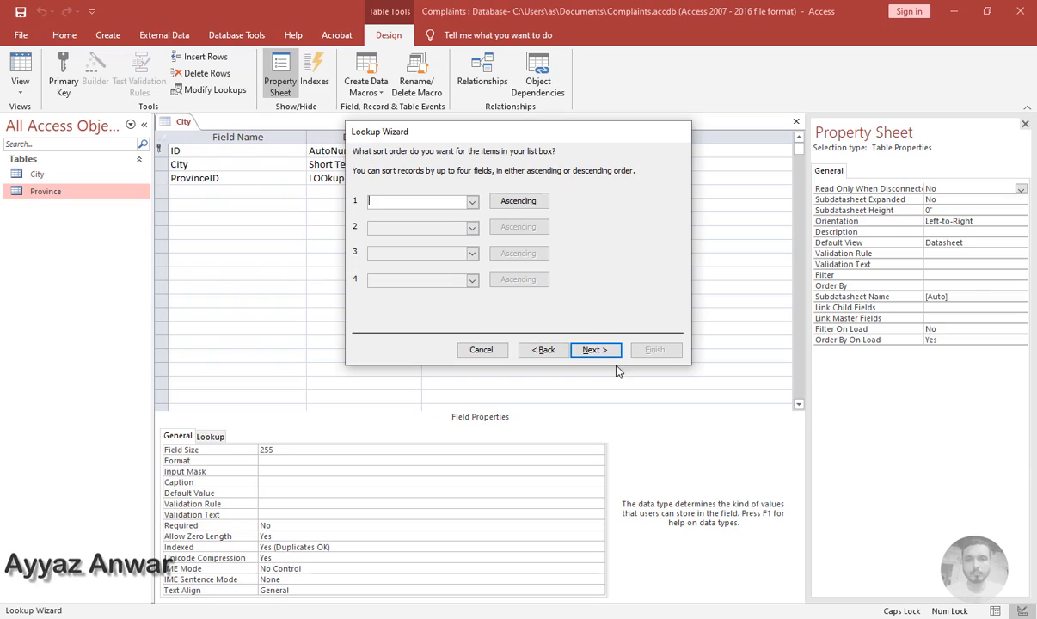
Sort the lookup items by ID ascending and continue past the column width page
{"action": "left_click", "coordinate": [471, 202]}
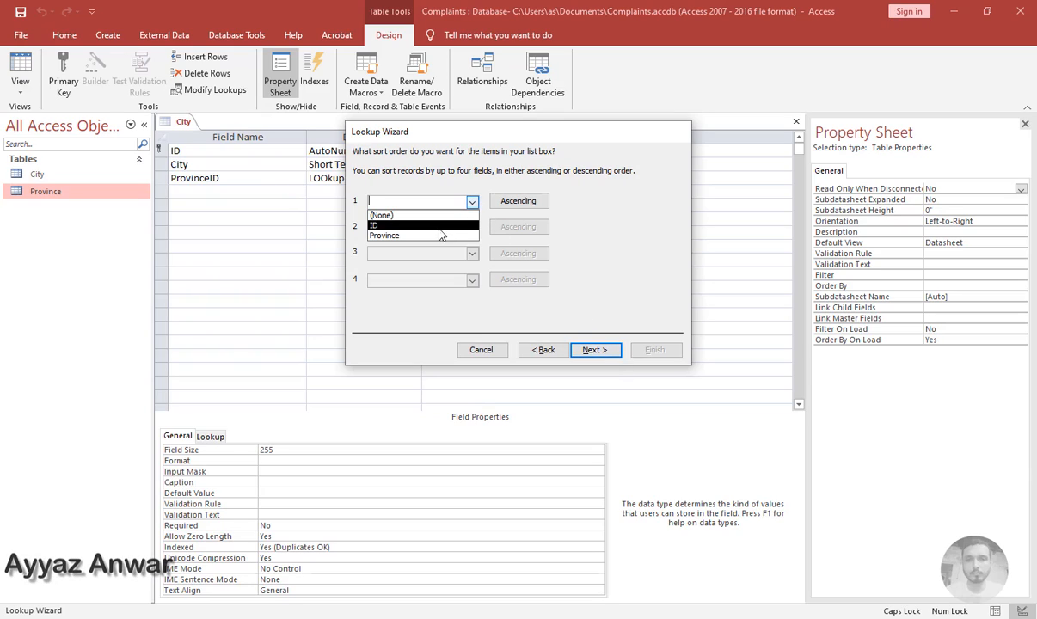
{"action": "left_click", "coordinate": [443, 226]}
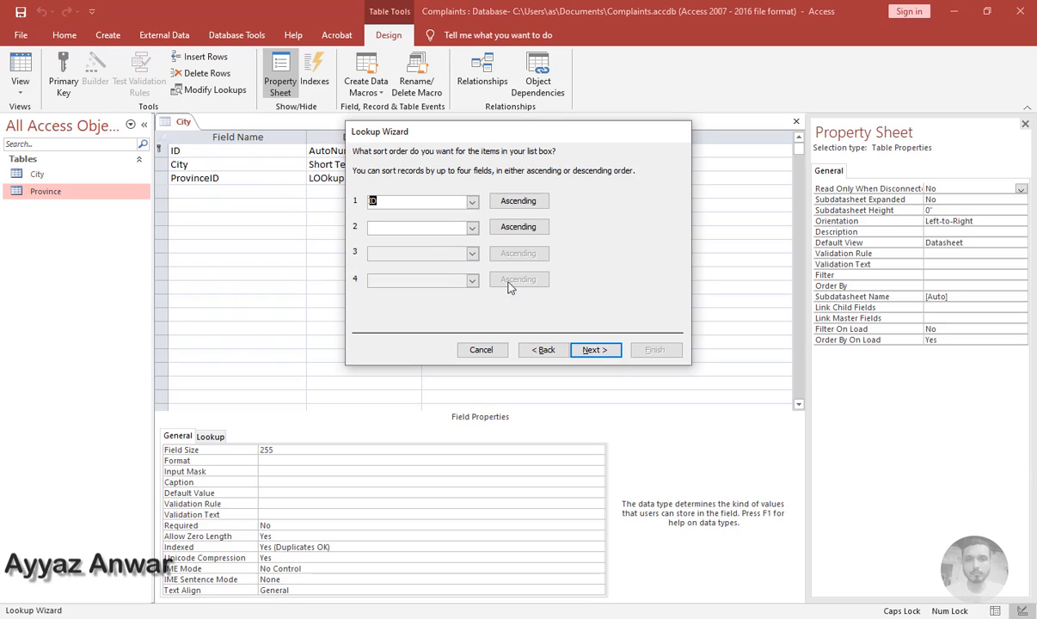
{"action": "left_click", "coordinate": [586, 351]}
{"action": "left_click", "coordinate": [595, 350]}
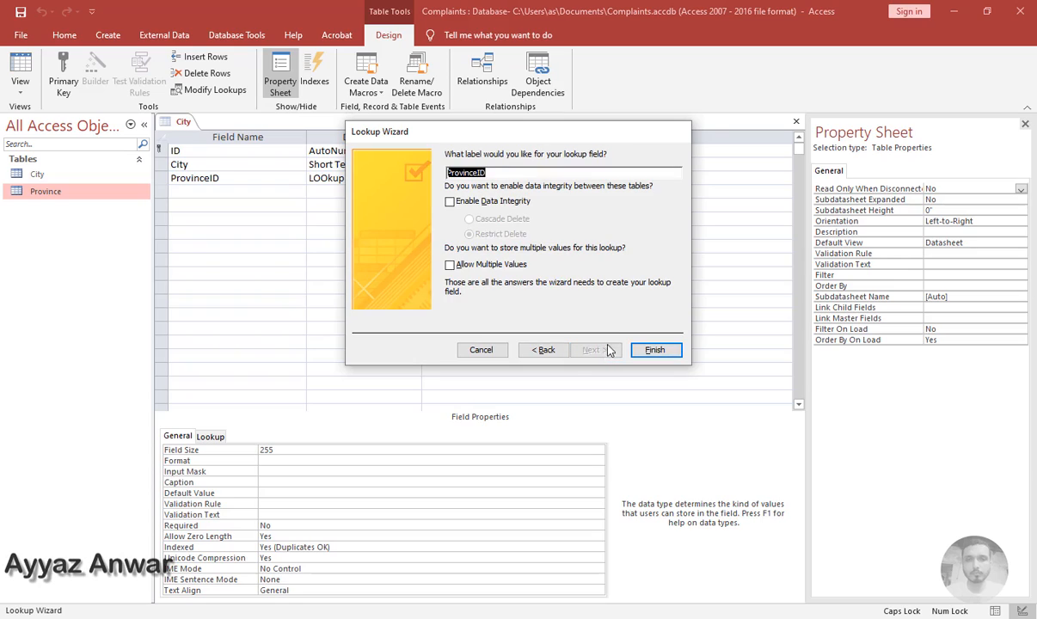
Enable data integrity with Cascade Delete, finish the wizard, and close the City table design
{"action": "left_click", "coordinate": [450, 202]}
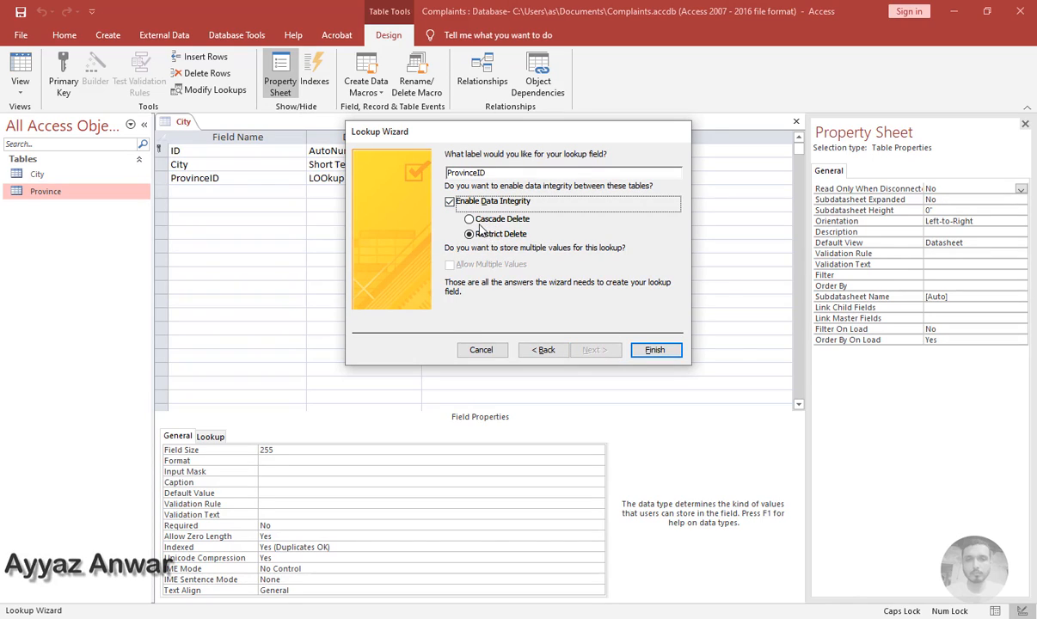
{"action": "left_click", "coordinate": [479, 221]}
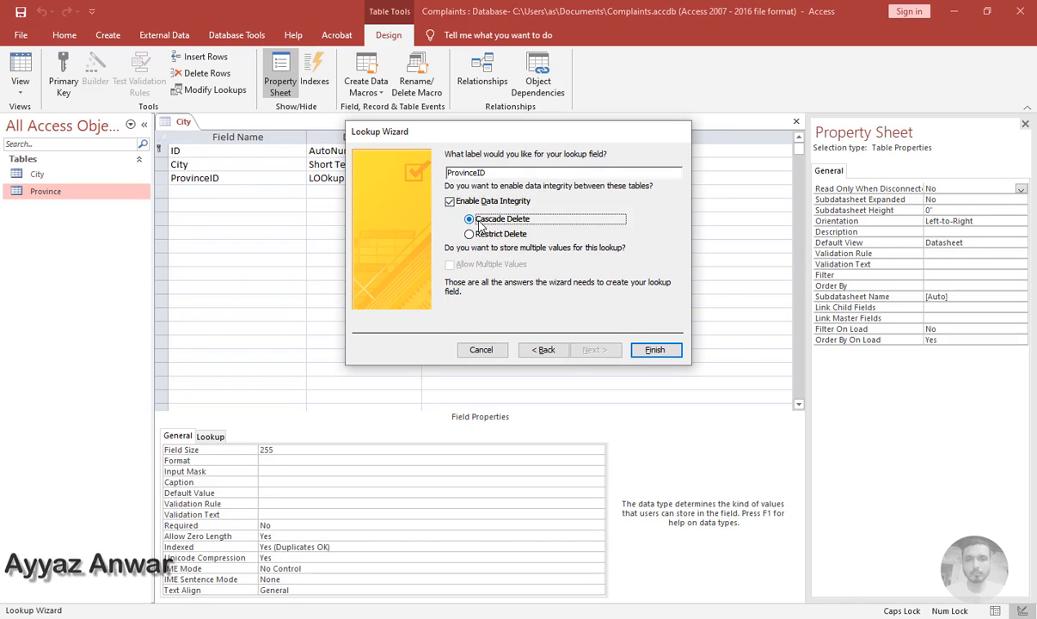
{"action": "left_click", "coordinate": [645, 348]}
{"action": "left_click", "coordinate": [482, 356]}
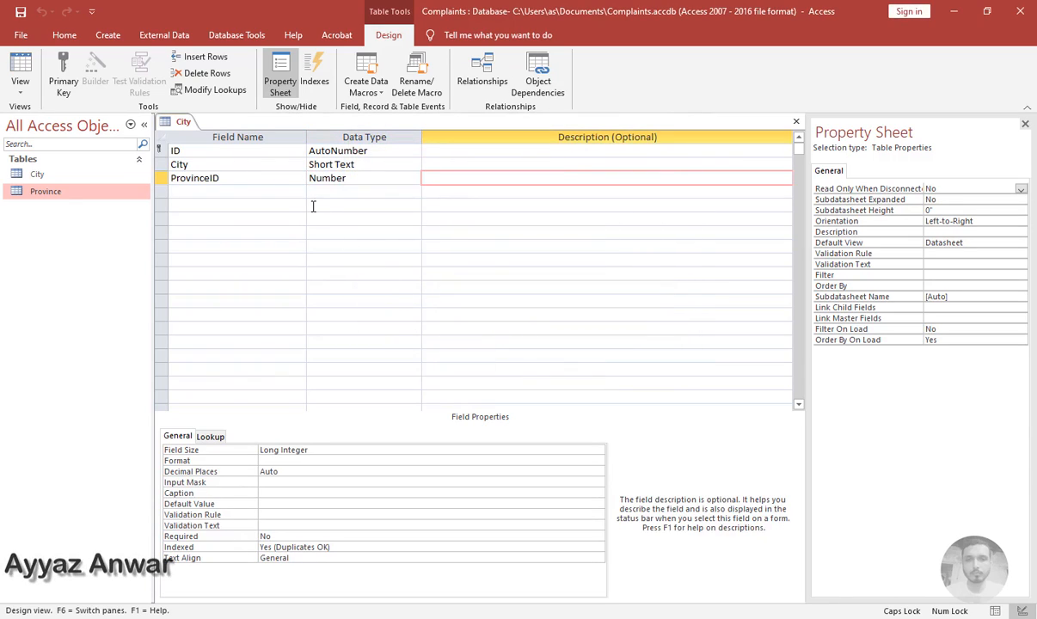
{"action": "left_click", "coordinate": [796, 121]}
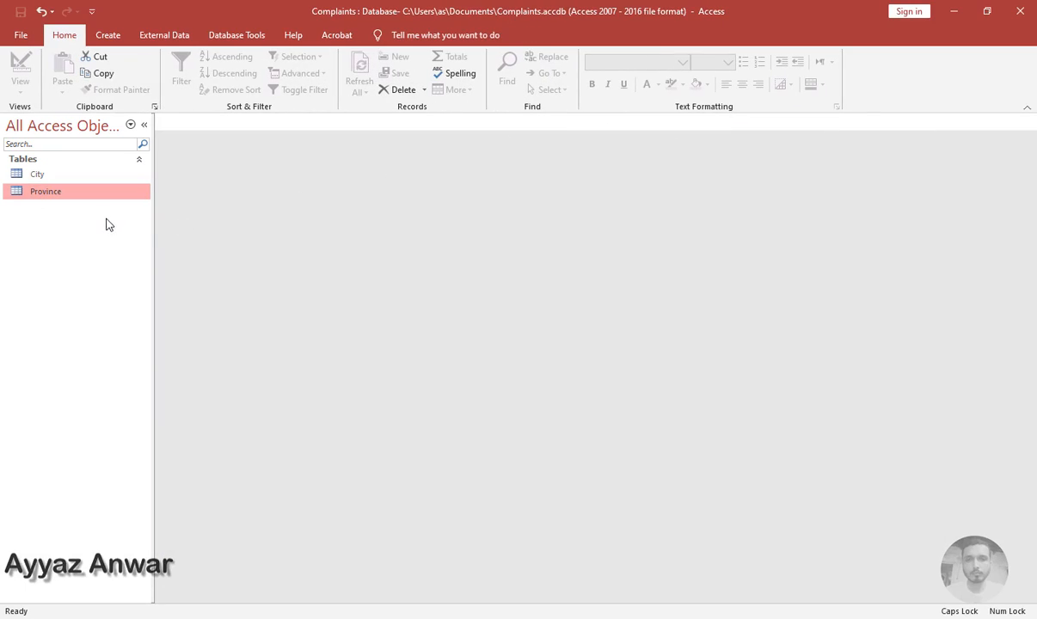
Create a new table, switch it to Design view and save it as Category
{"action": "left_click", "coordinate": [109, 35]}
{"action": "left_click", "coordinate": [77, 70]}
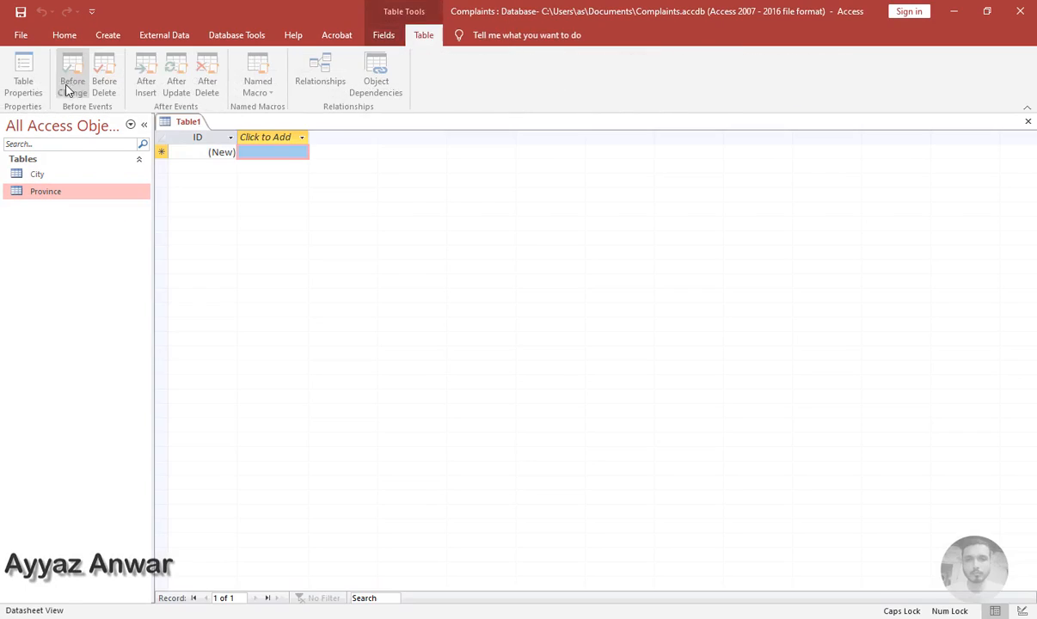
{"action": "left_click", "coordinate": [65, 35]}
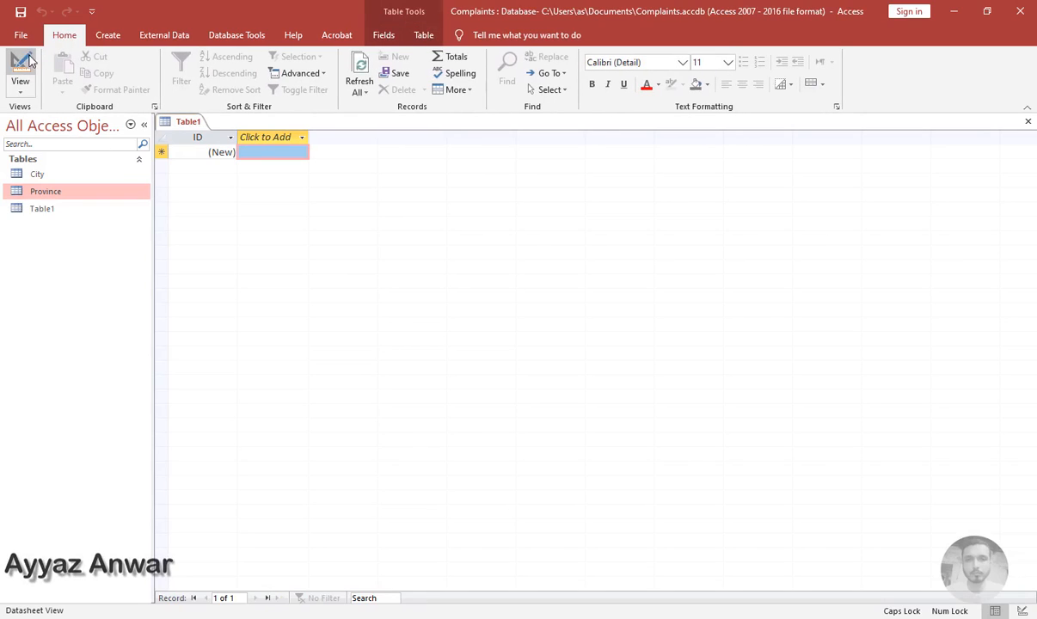
{"action": "left_click", "coordinate": [19, 69]}
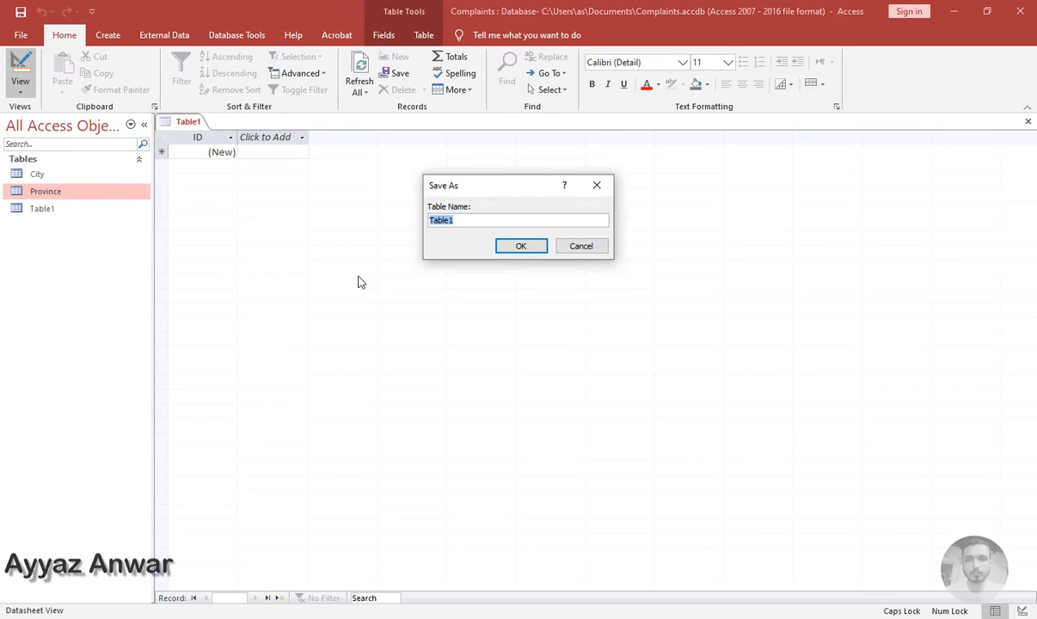
{"action": "type", "text": "cA"}
{"action": "key", "text": "Caps_Lock"}
{"action": "type", "text": "ategory"}
{"action": "key", "text": "Return"}
Add a Category field of Short Text type below the ID field
{"action": "key", "text": "Tab"}
{"action": "key", "text": "Tab"}
{"action": "key", "text": "Tab"}
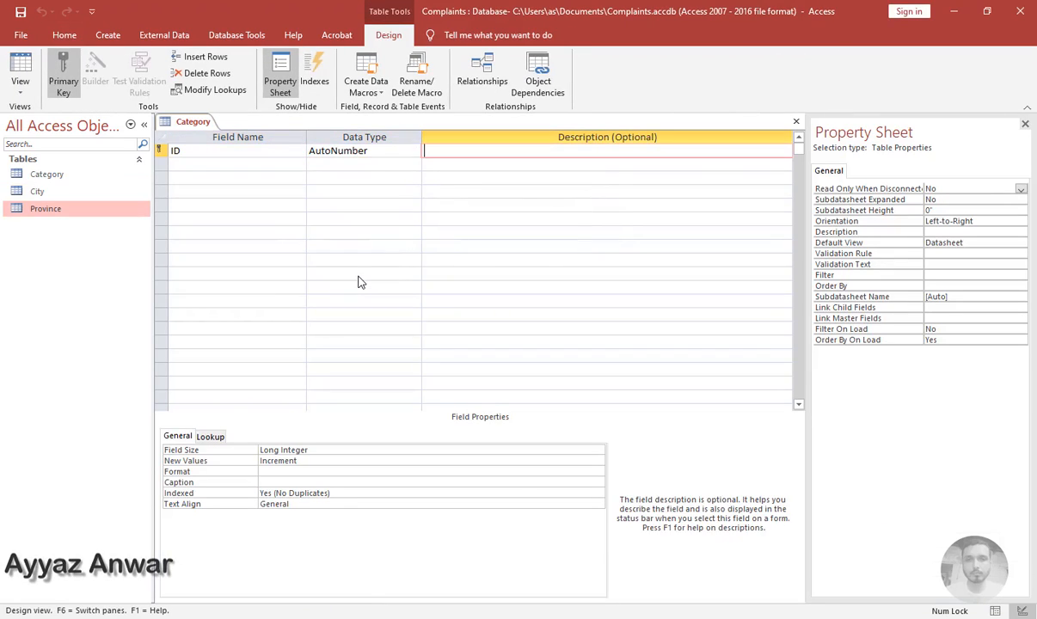
{"action": "type", "text": "Ca"}
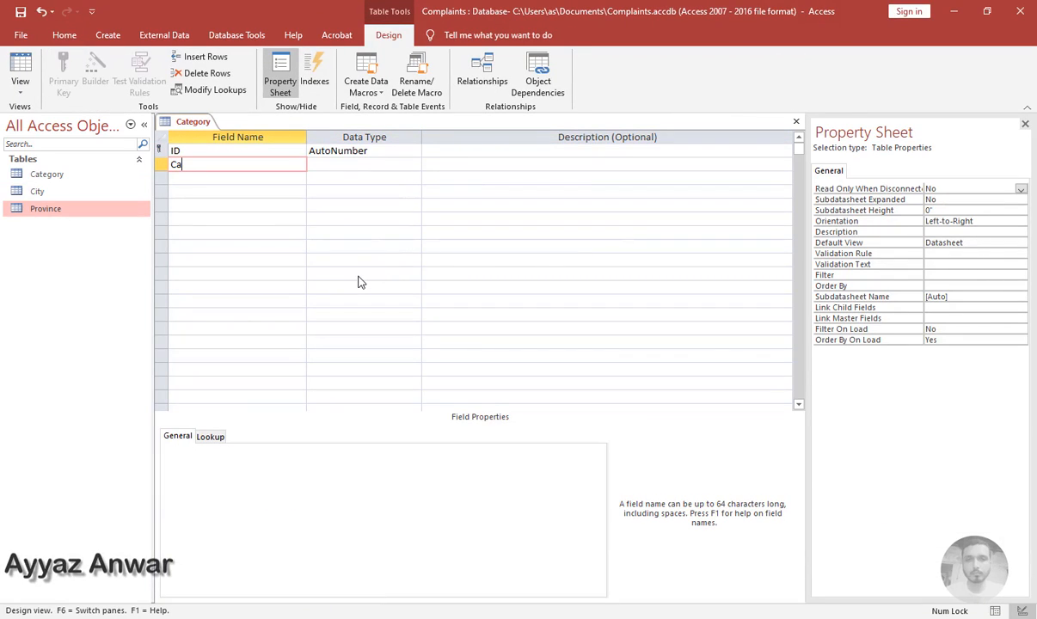
{"action": "type", "text": "tegory"}
{"action": "key", "text": "Tab"}
{"action": "key", "text": "Tab"}
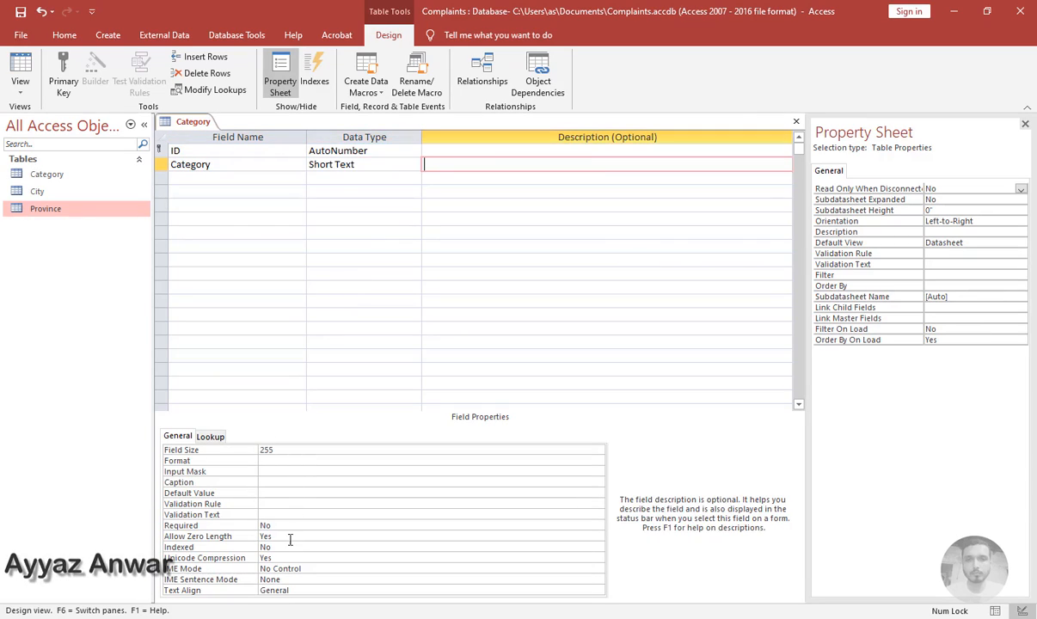
Set the Category field's Indexed property to Yes (No Duplicates), then close and save the table design
{"action": "left_click", "coordinate": [340, 546]}
{"action": "left_click", "coordinate": [597, 549]}
{"action": "left_click", "coordinate": [404, 578]}
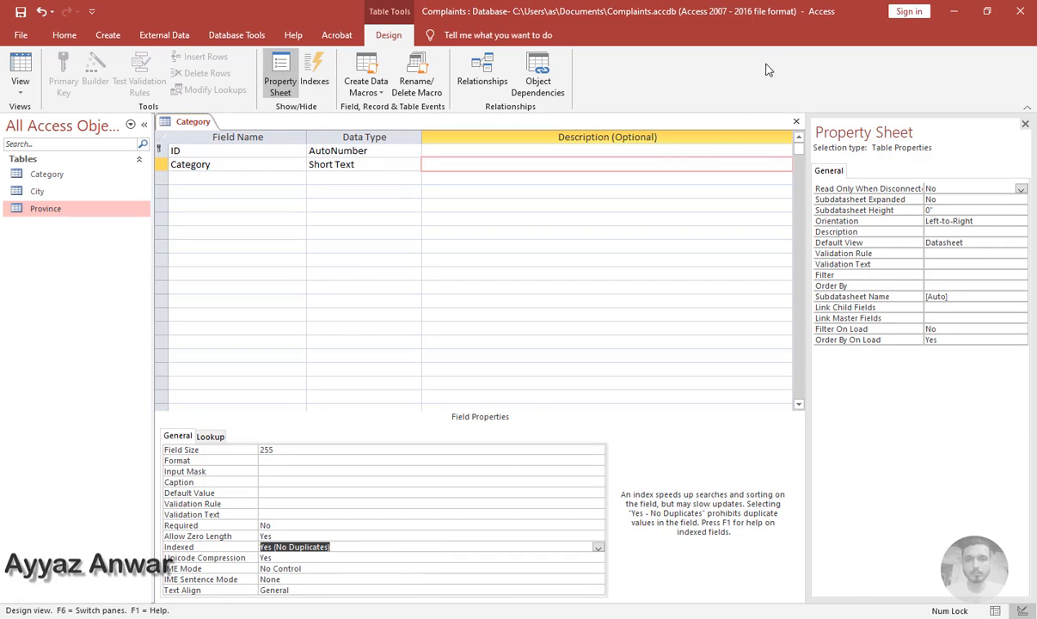
{"action": "left_click", "coordinate": [796, 121]}
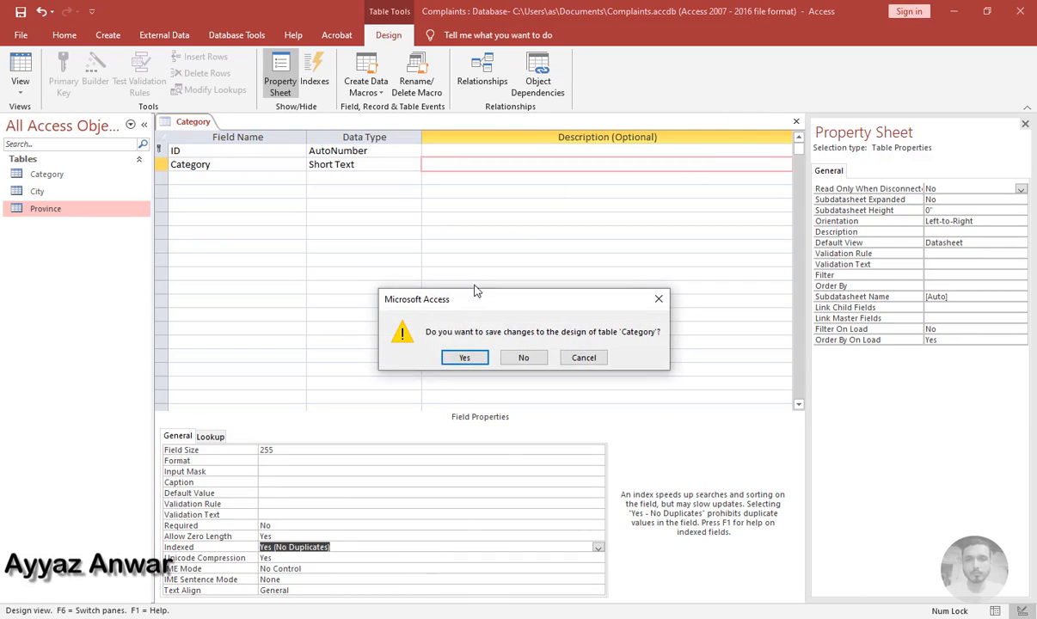
{"action": "left_click", "coordinate": [464, 358]}
Create another new table, switch it to Design view and save it as Details
{"action": "left_click", "coordinate": [107, 34]}
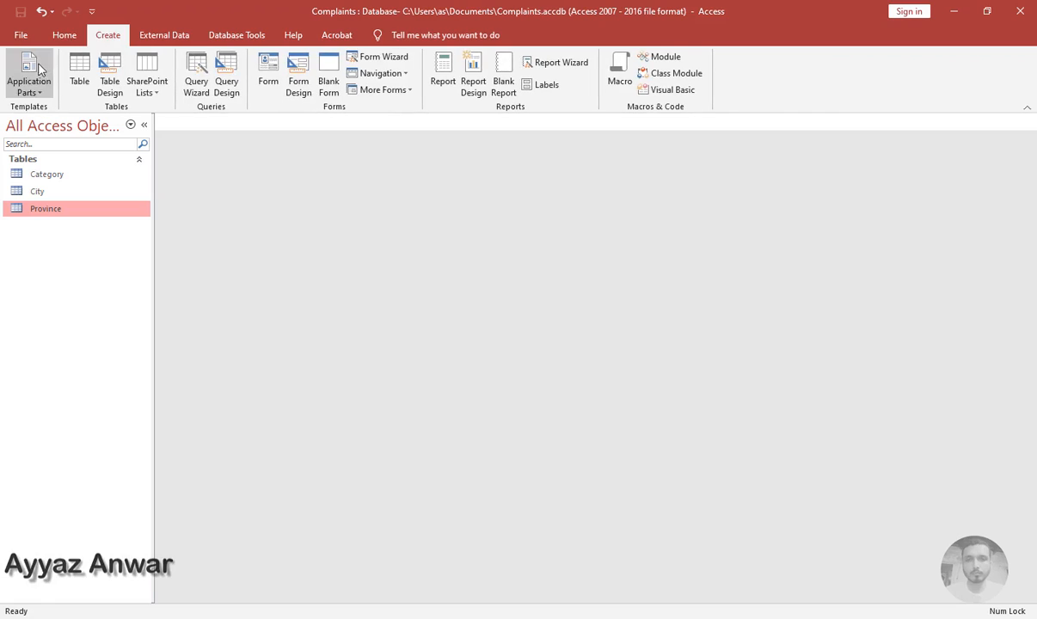
{"action": "left_click", "coordinate": [79, 73]}
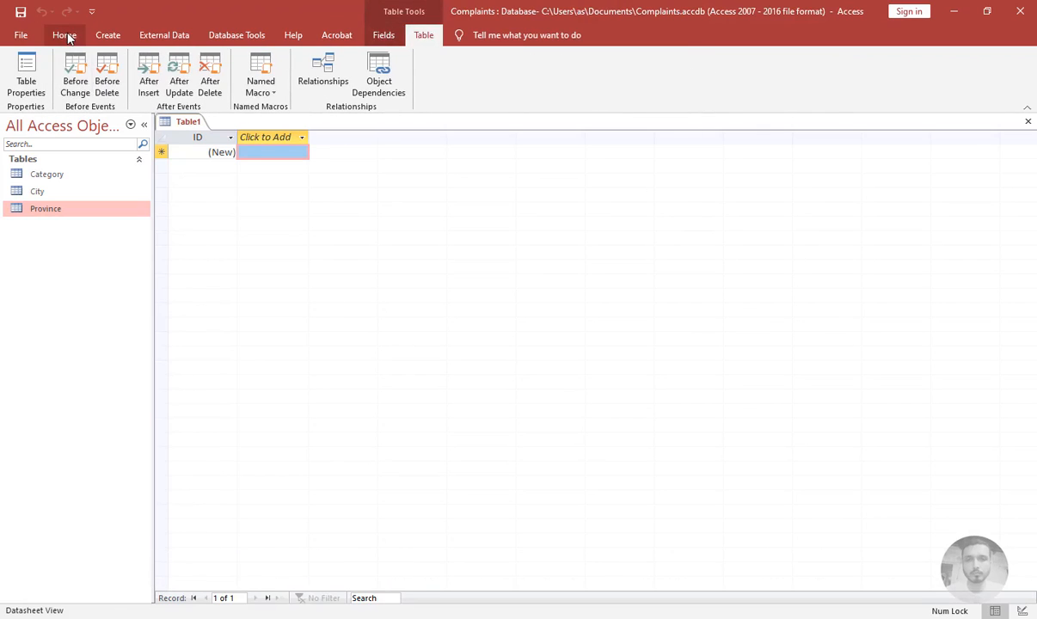
{"action": "left_click", "coordinate": [67, 37]}
{"action": "left_click", "coordinate": [20, 65]}
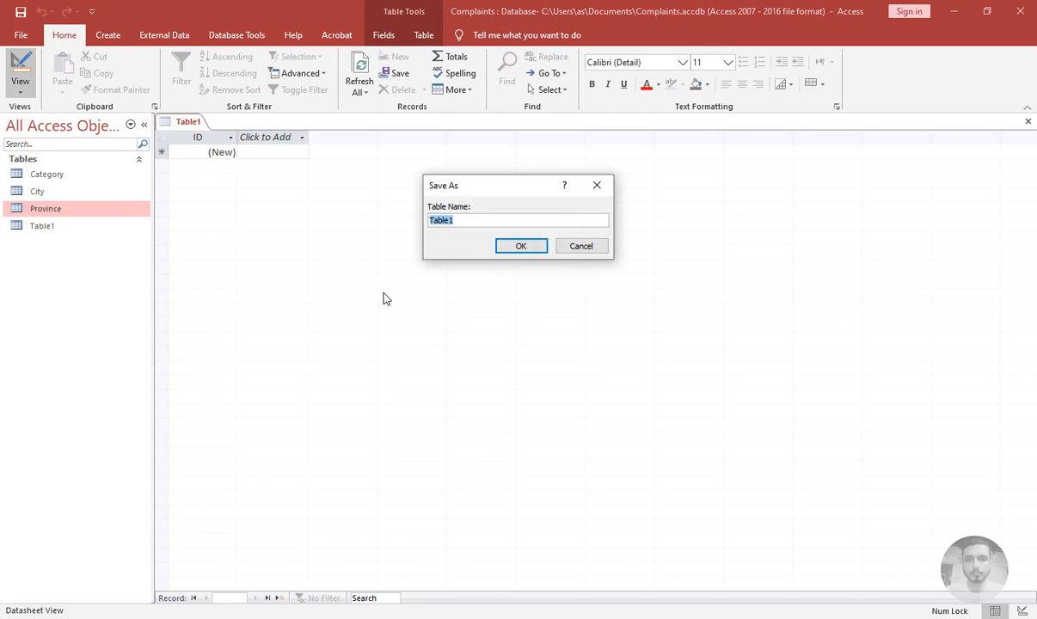
{"action": "type", "text": "Deta"}
{"action": "key", "text": "Return"}
Add a Details field of Short Text type below the ID field
{"action": "key", "text": "Tab"}
{"action": "key", "text": "Tab"}
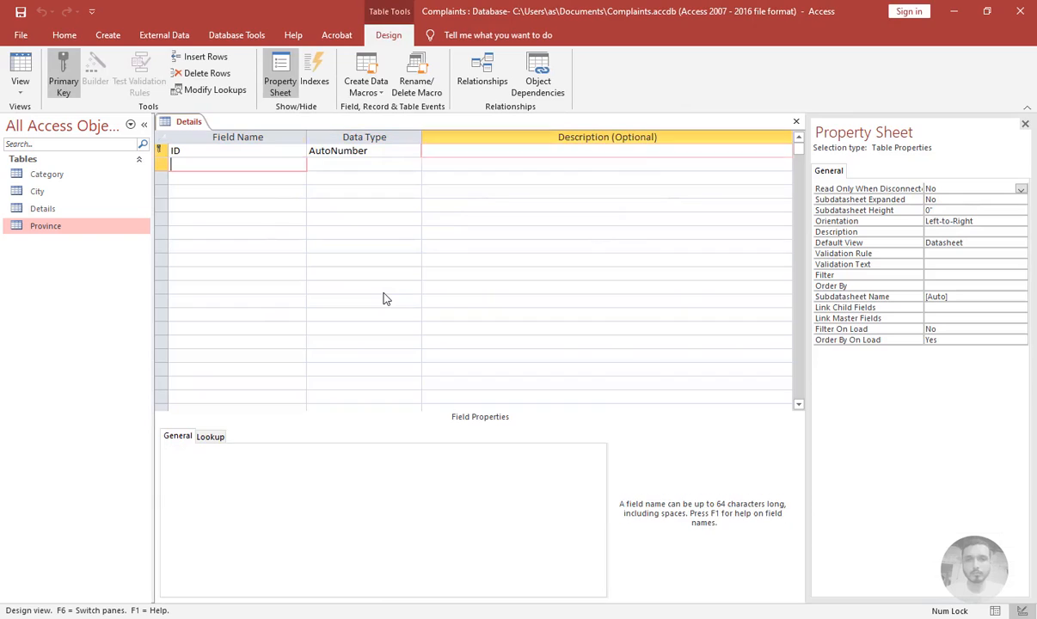
{"action": "key", "text": "Tab"}
{"action": "type", "text": "Deta"}
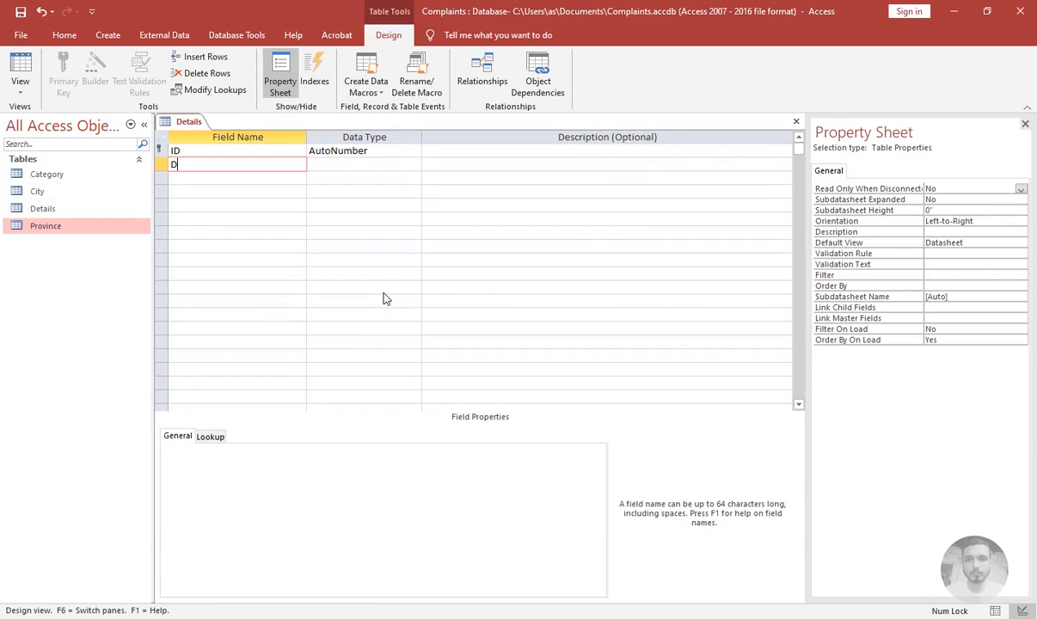
{"action": "key", "text": "Tab"}
{"action": "key", "text": "Tab"}
{"action": "key", "text": "Tab"}
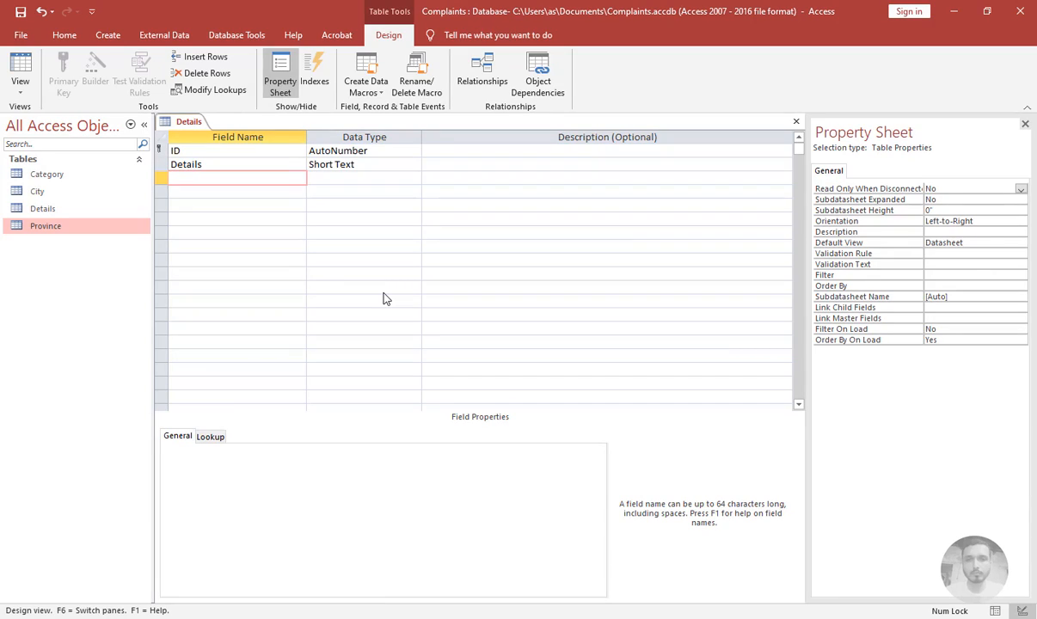
Add a Category field, set its data type to Lookup Wizard, and choose values from another table
{"action": "type", "text": "Category"}
{"action": "key", "text": "Tab"}
{"action": "type", "text": "loo"}
{"action": "key", "text": "Tab"}
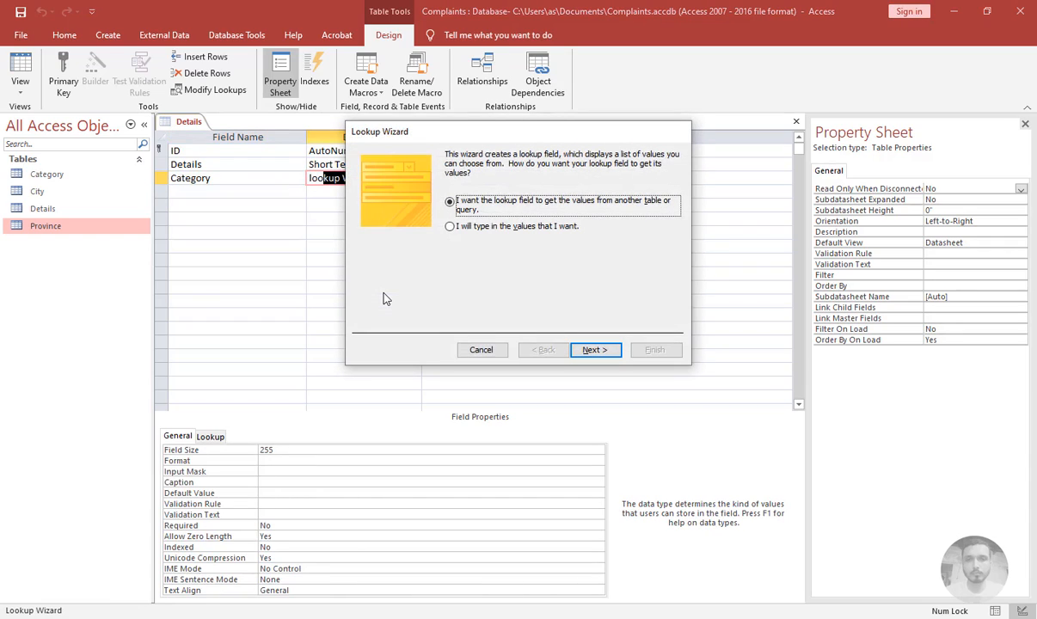
{"action": "key", "text": "Return"}
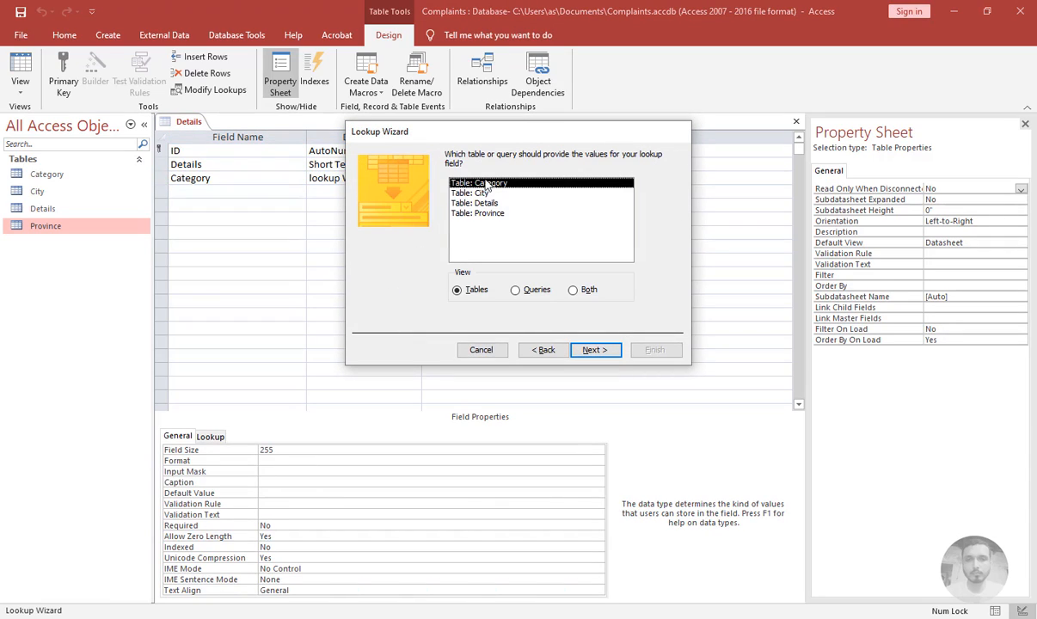
Pick the Category table and move all its fields into the lookup's selected fields
{"action": "left_click", "coordinate": [596, 350]}
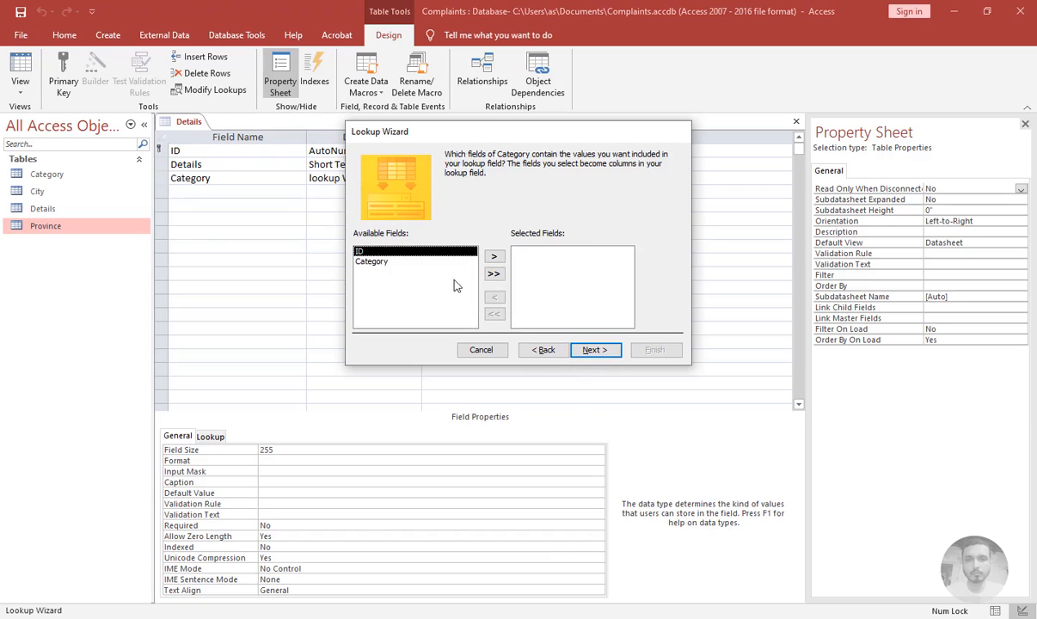
{"action": "left_click", "coordinate": [494, 274]}
{"action": "left_click", "coordinate": [593, 350]}
Sort the lookup items by ID ascending and continue past the column width page
{"action": "left_click", "coordinate": [434, 201]}
{"action": "left_click", "coordinate": [419, 225]}
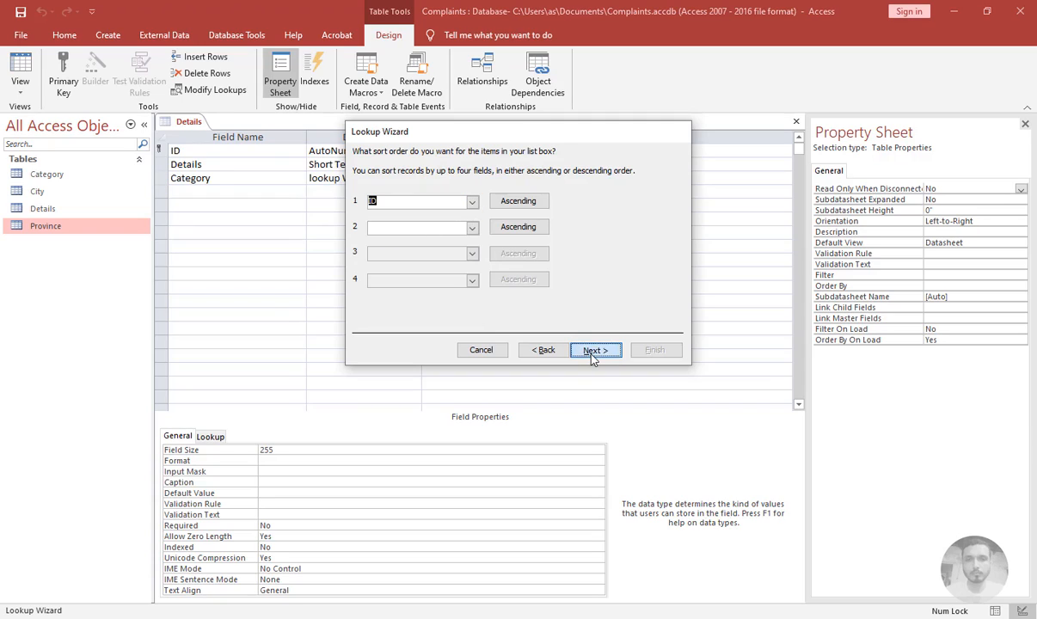
{"action": "left_click", "coordinate": [592, 353]}
{"action": "left_click", "coordinate": [594, 350]}
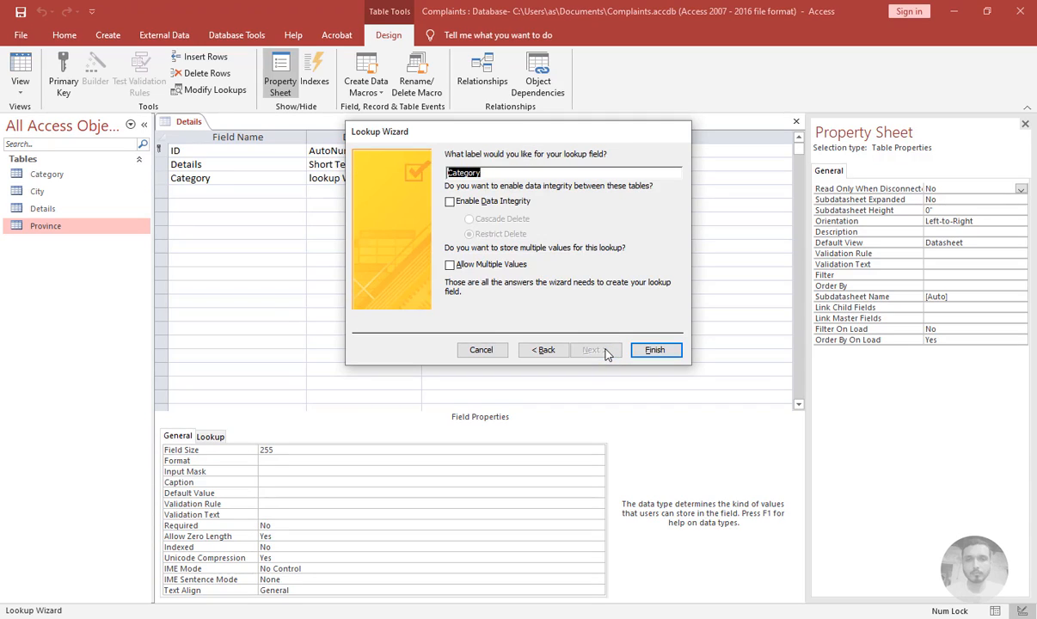
Enable data integrity with Cascade Delete, finish the wizard, and close the Details table design
{"action": "left_click", "coordinate": [475, 204]}
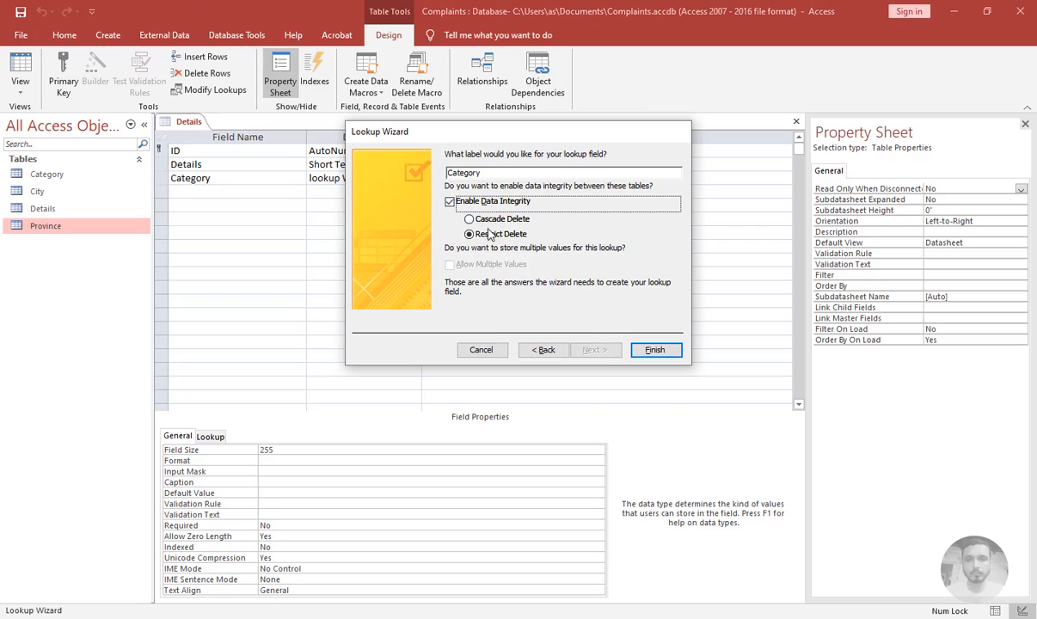
{"action": "left_click", "coordinate": [487, 222]}
{"action": "left_click", "coordinate": [652, 352]}
{"action": "left_click", "coordinate": [487, 356]}
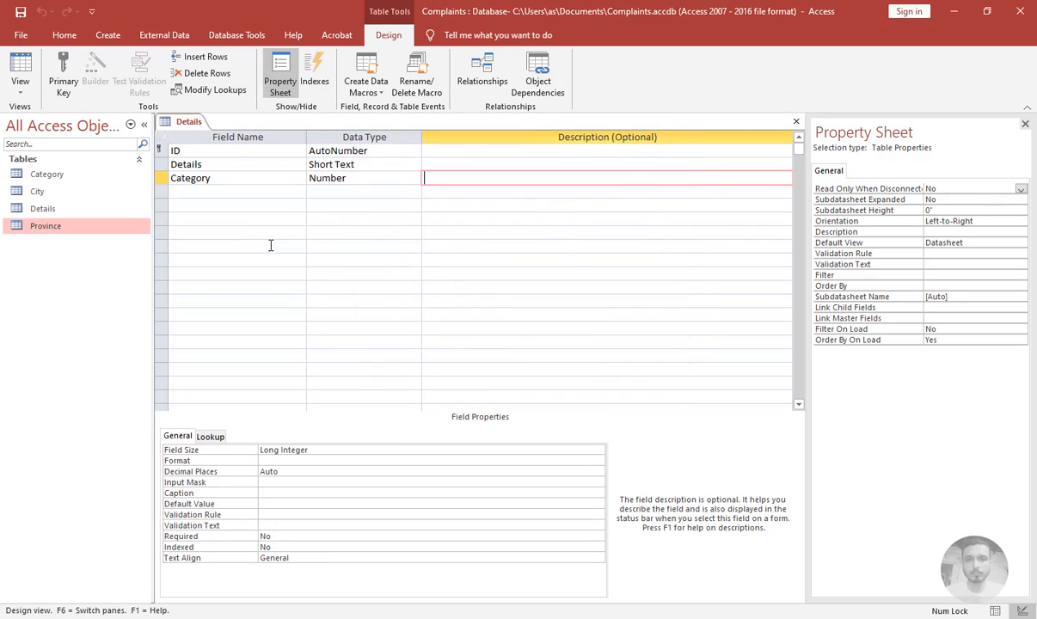
{"action": "left_click", "coordinate": [796, 121]}
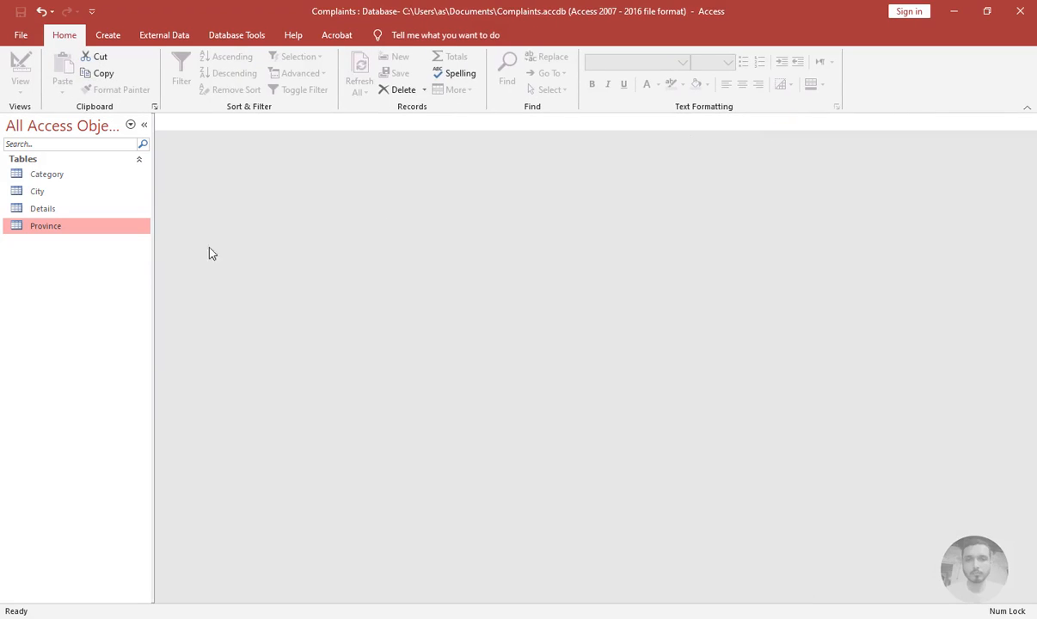
Create a new table, switch it to Design view and save it as Companay
{"action": "left_click", "coordinate": [109, 42]}
{"action": "left_click", "coordinate": [80, 69]}
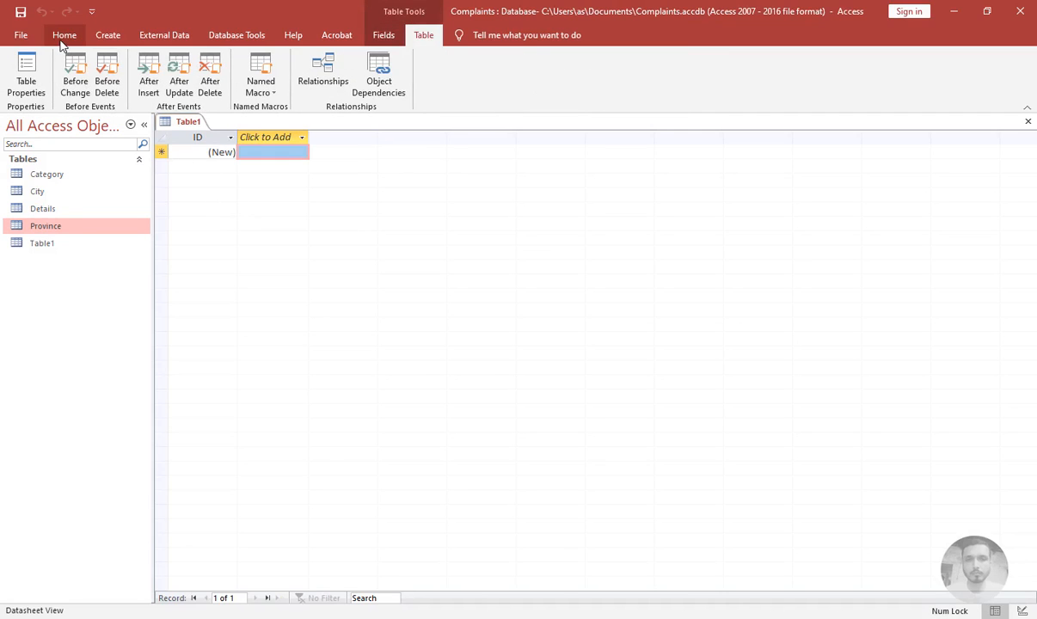
{"action": "left_click", "coordinate": [57, 36]}
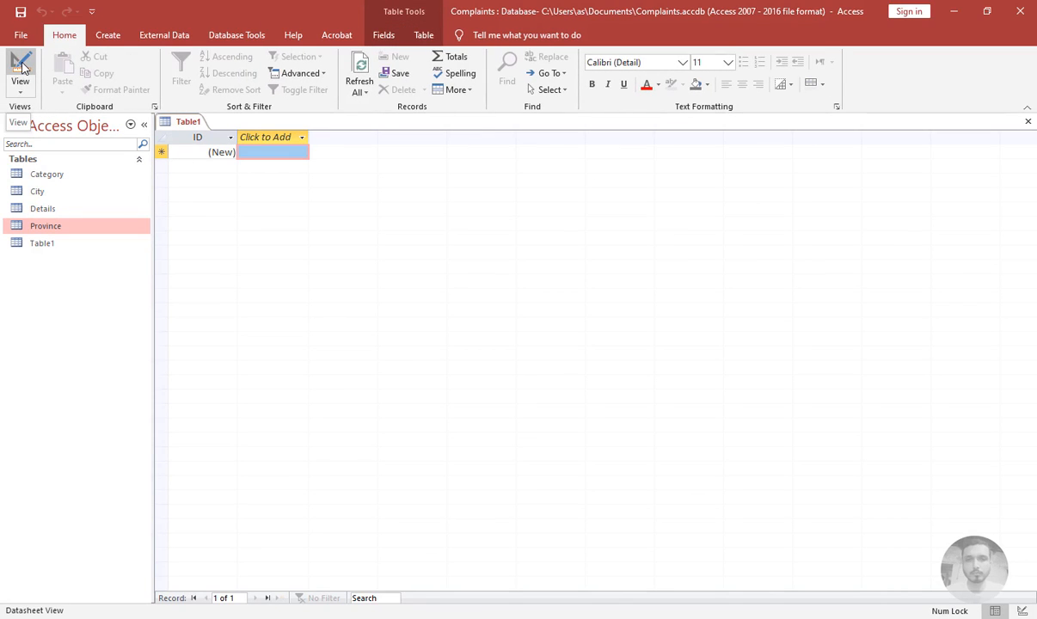
{"action": "left_click", "coordinate": [21, 64]}
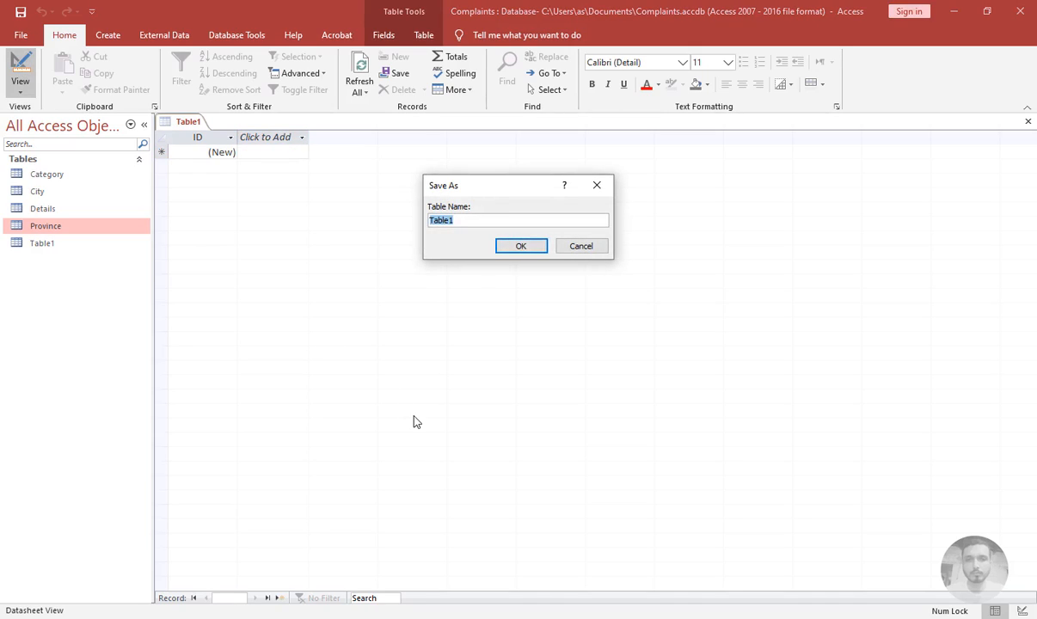
{"action": "type", "text": "Compnanay"}
{"action": "key", "text": "BackSpace"}
{"action": "type", "text": "n"}
{"action": "key", "text": "Return"}
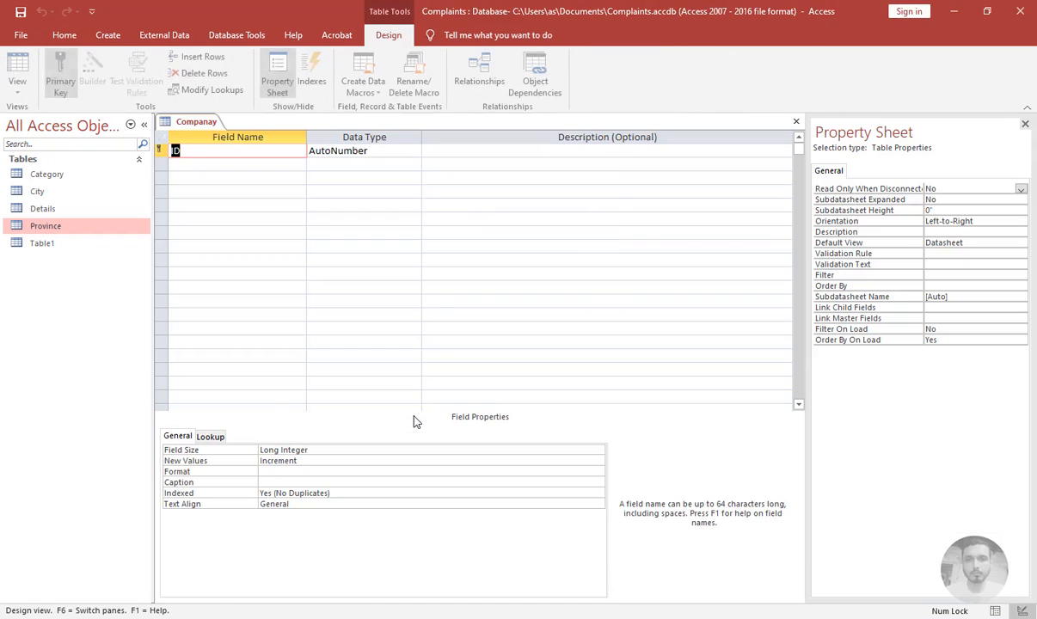
Add a Short Text field named Name0, keeping the name after the reserved-word notice
{"action": "key", "text": "Tab"}
{"action": "key", "text": "Tab"}
{"action": "key", "text": "Tab"}
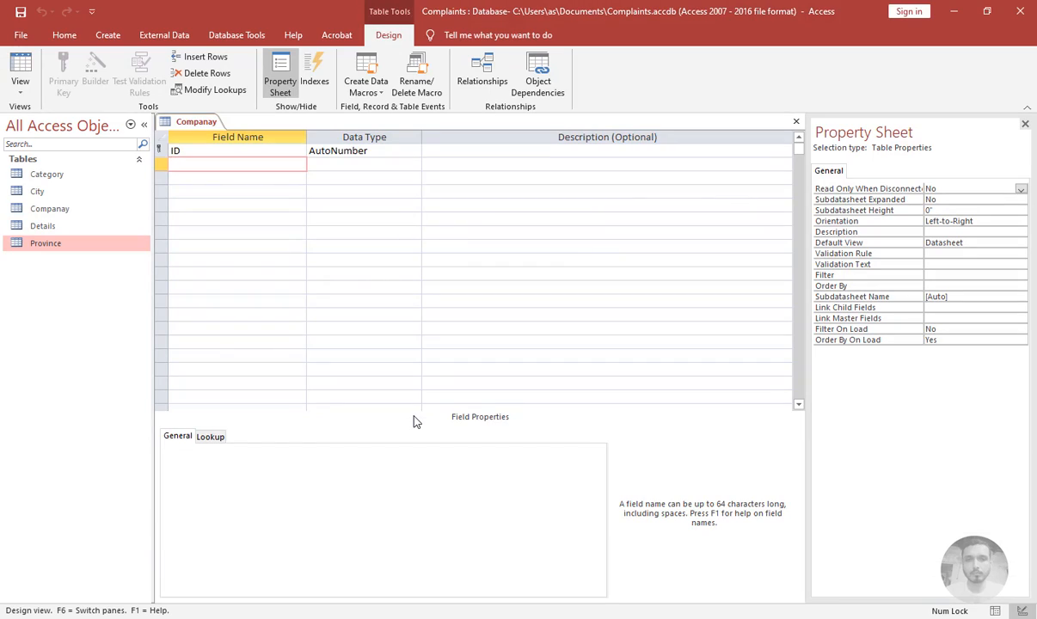
{"action": "type", "text": "Name"}
{"action": "key", "text": "Tab"}
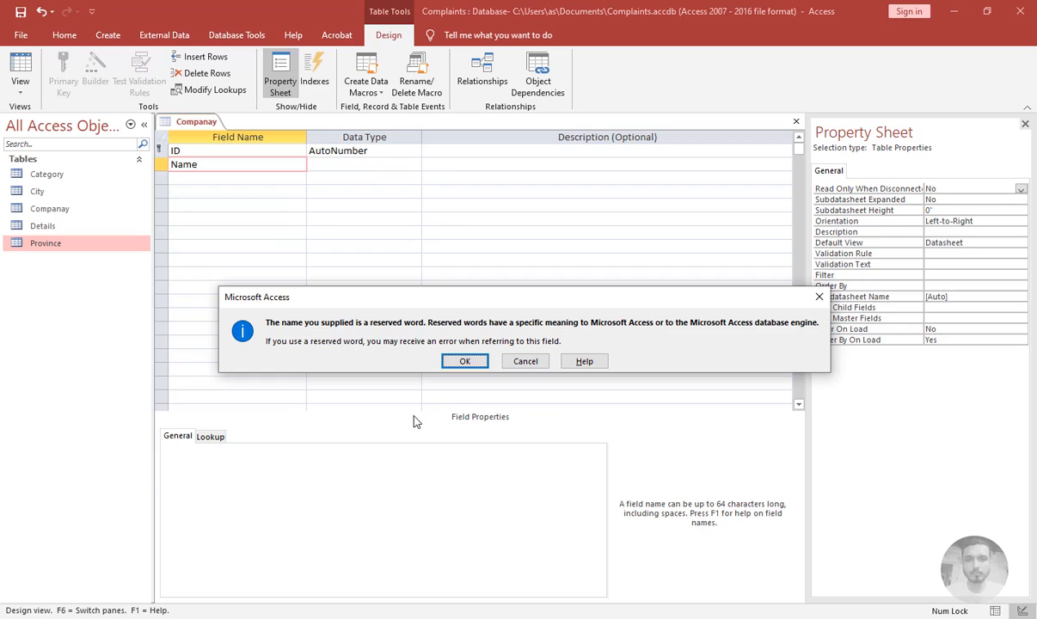
{"action": "key", "text": "Tab"}
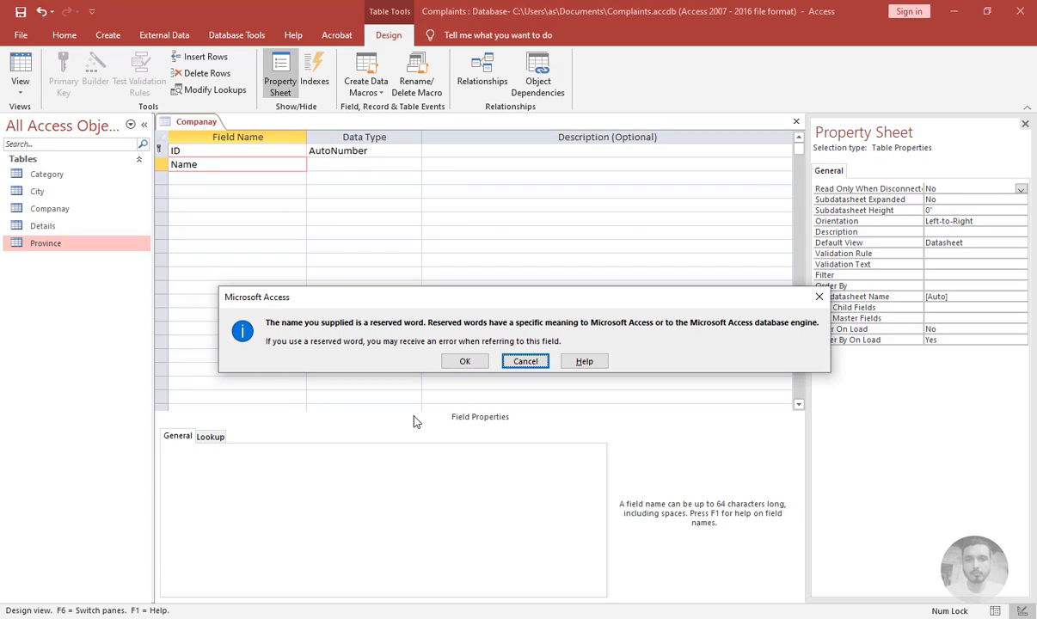
{"action": "key", "text": "Return"}
{"action": "type", "text": "0"}
{"action": "key", "text": "Tab"}
{"action": "key", "text": "Tab"}
{"action": "key", "text": "Tab"}
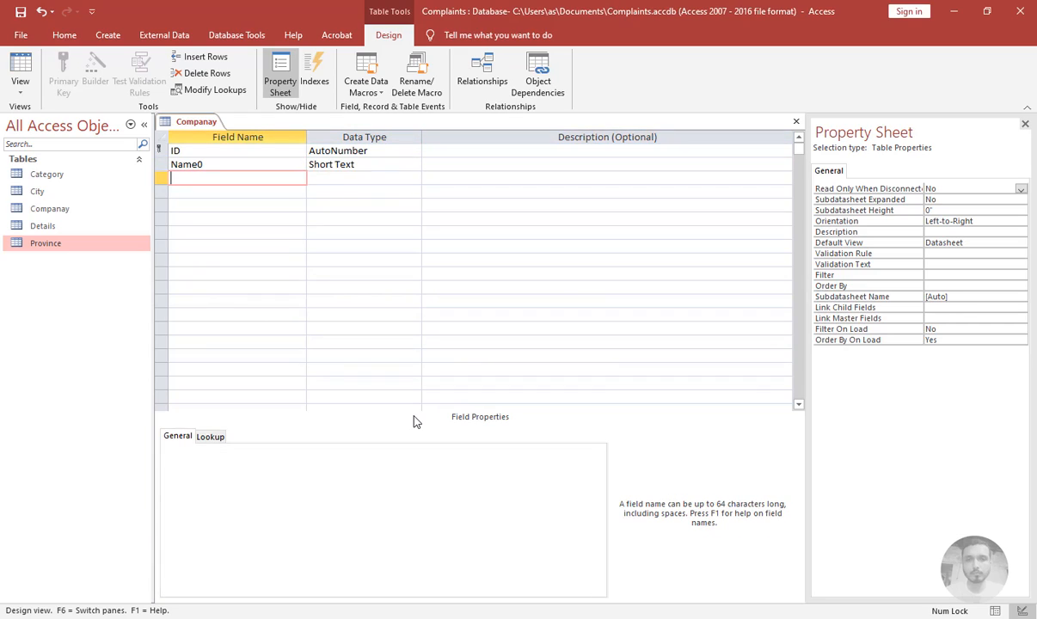
Add Phone and EMail fields of Short Text type to the Companay table
{"action": "type", "text": "Phone"}
{"action": "key", "text": "Tab"}
{"action": "key", "text": "Tab"}
{"action": "key", "text": "Tab"}
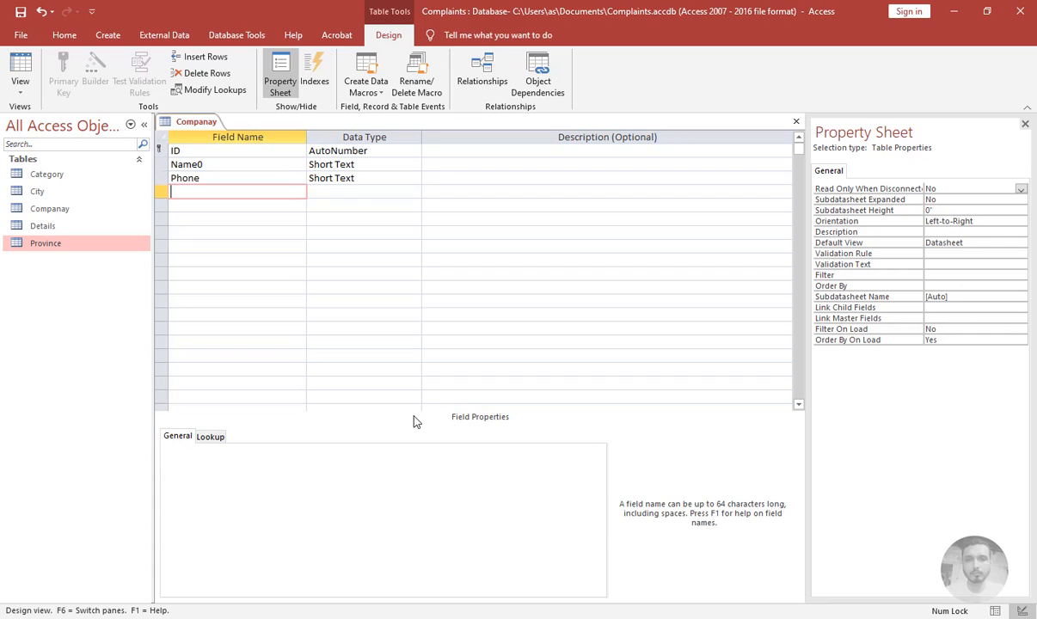
{"action": "type", "text": "EMai"}
{"action": "key", "text": "Tab"}
{"action": "key", "text": "Tab"}
{"action": "key", "text": "Tab"}
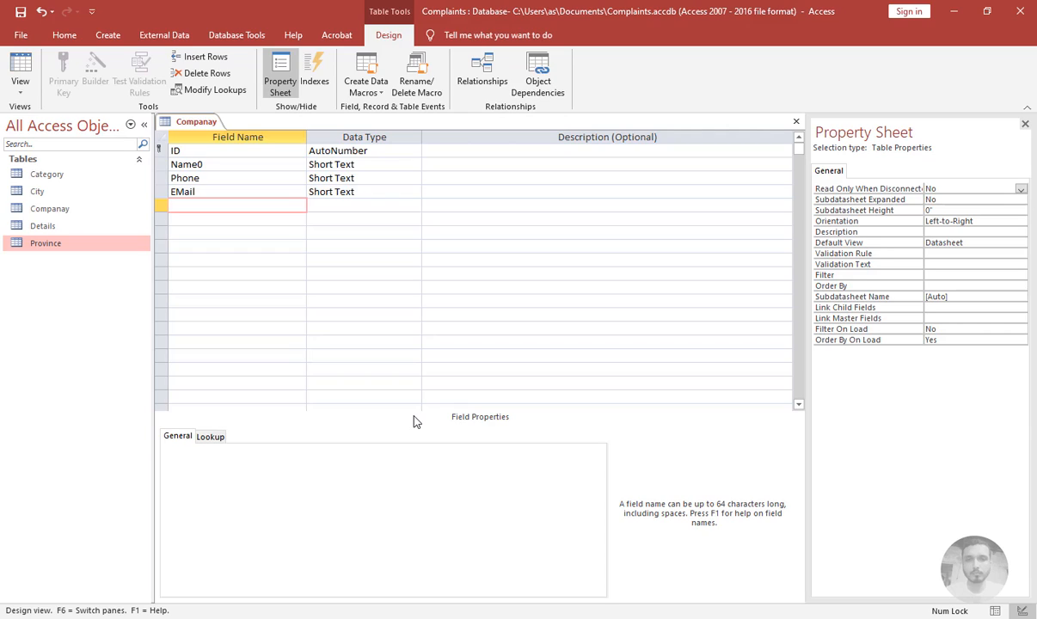
Add a Street field of Short Text type below EMail
{"action": "type", "text": "Street"}
{"action": "key", "text": "Tab"}
{"action": "key", "text": "Tab"}
{"action": "key", "text": "Tab"}
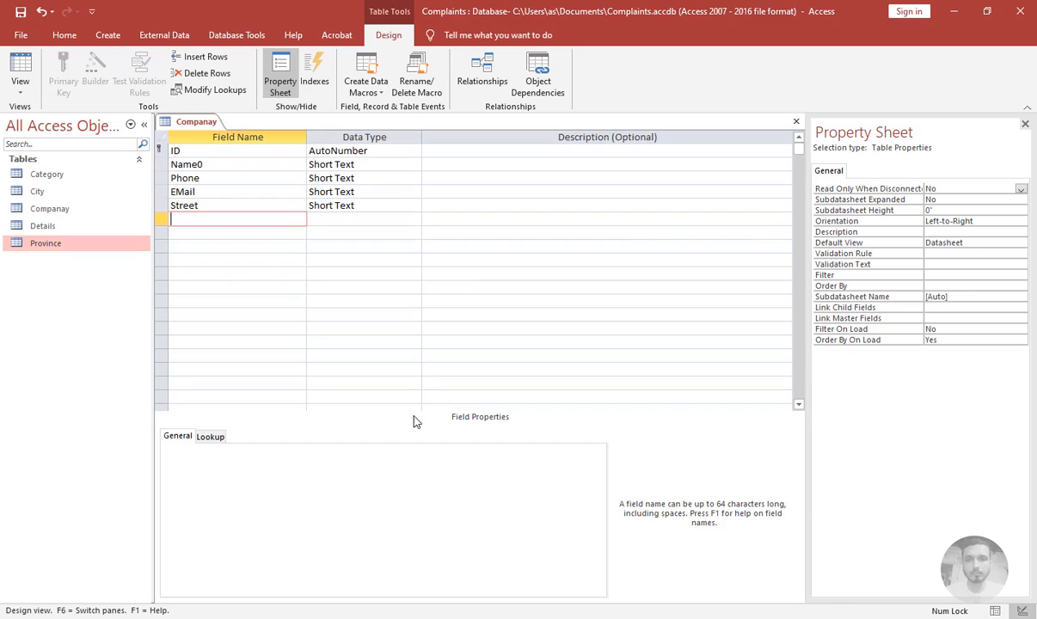
{"action": "key", "text": "Up"}
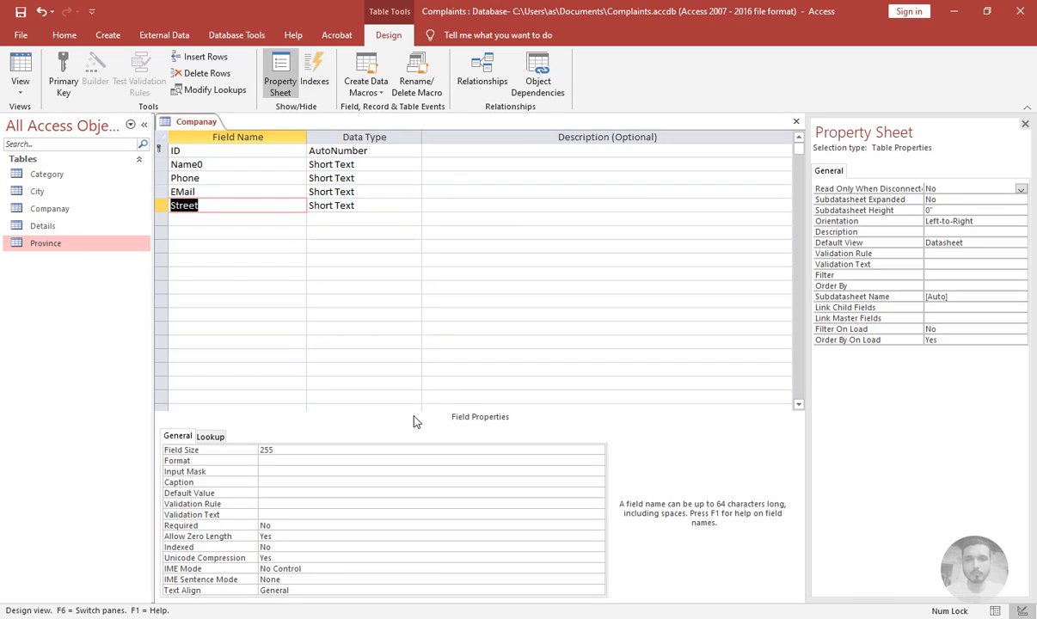
{"action": "key", "text": "Down"}
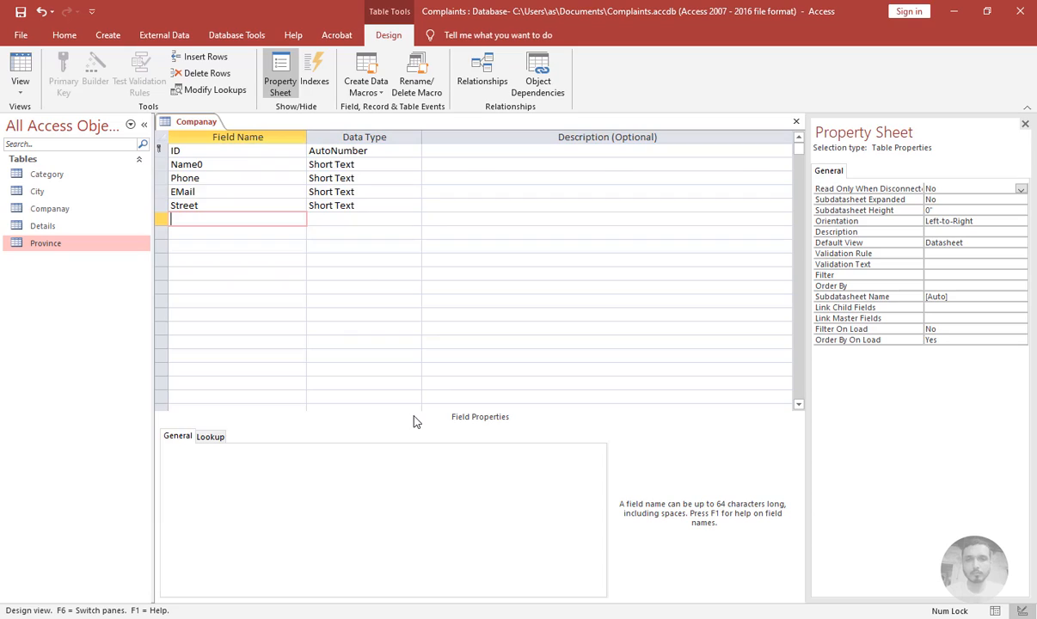
Add a ProvinceID field using the Lookup Wizard, taking its values from the Province table
{"action": "type", "text": "Province"}
{"action": "key", "text": "Caps_Lock"}
{"action": "type", "text": "ID"}
{"action": "key", "text": "Tab"}
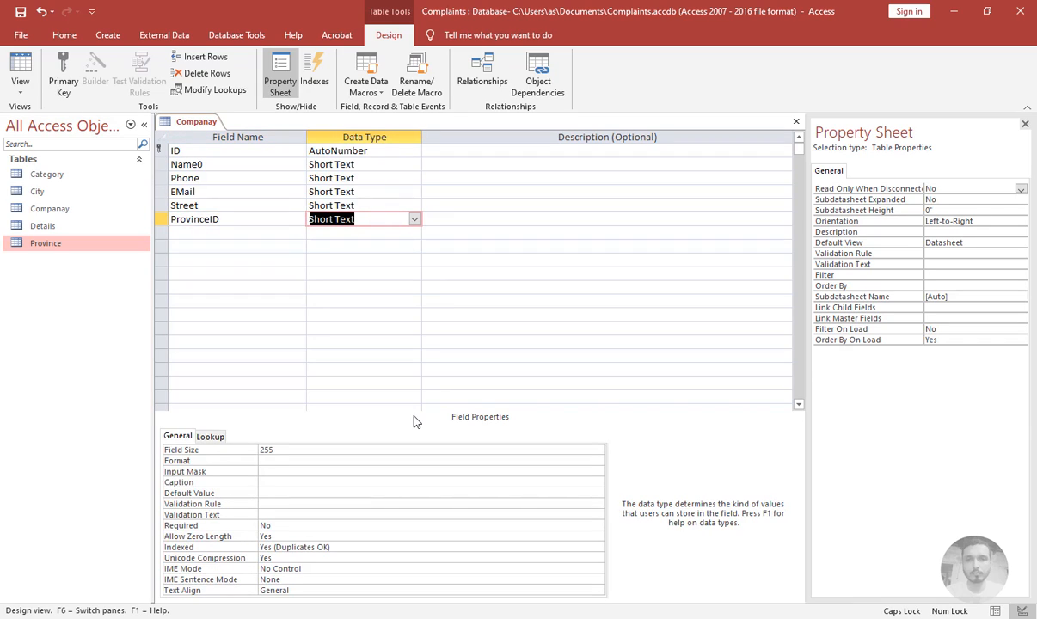
{"action": "type", "text": "LOOkup"}
{"action": "key", "text": "Return"}
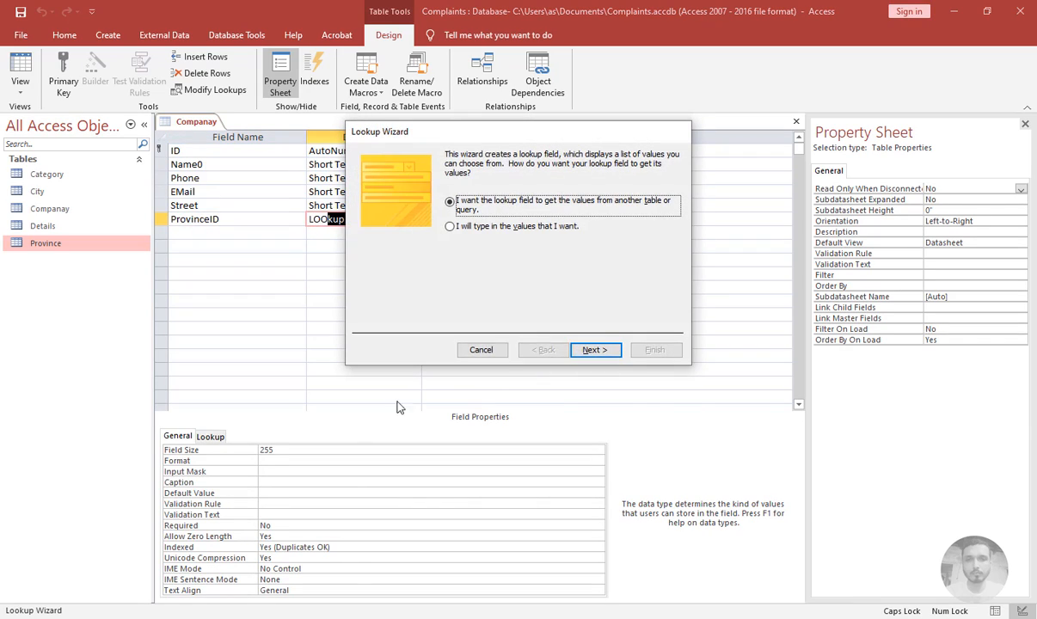
{"action": "left_click", "coordinate": [599, 355]}
{"action": "left_click", "coordinate": [473, 223]}
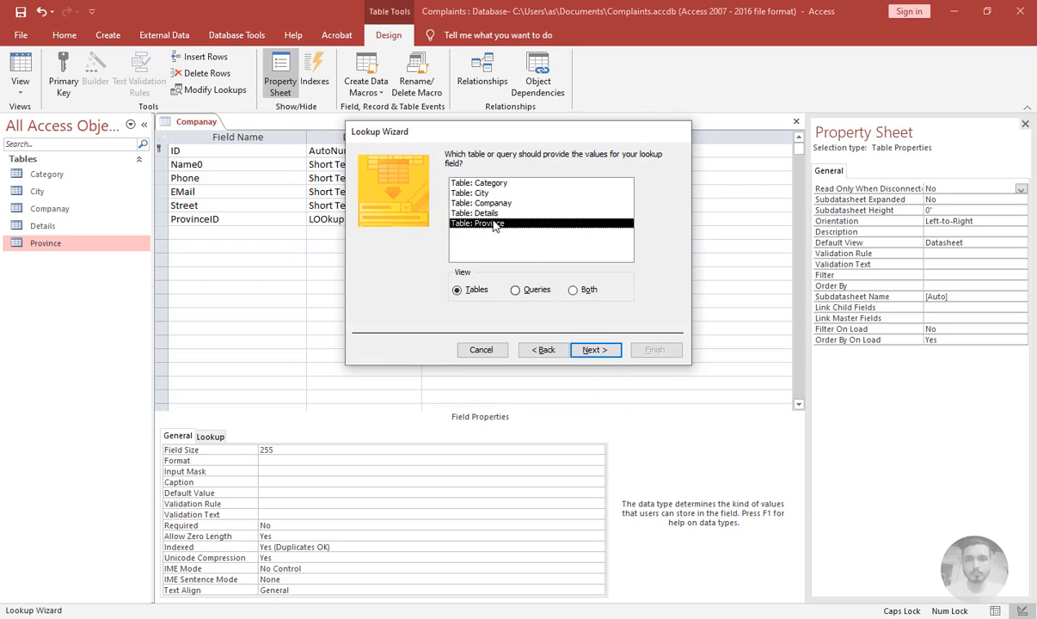
{"action": "left_click", "coordinate": [592, 349]}
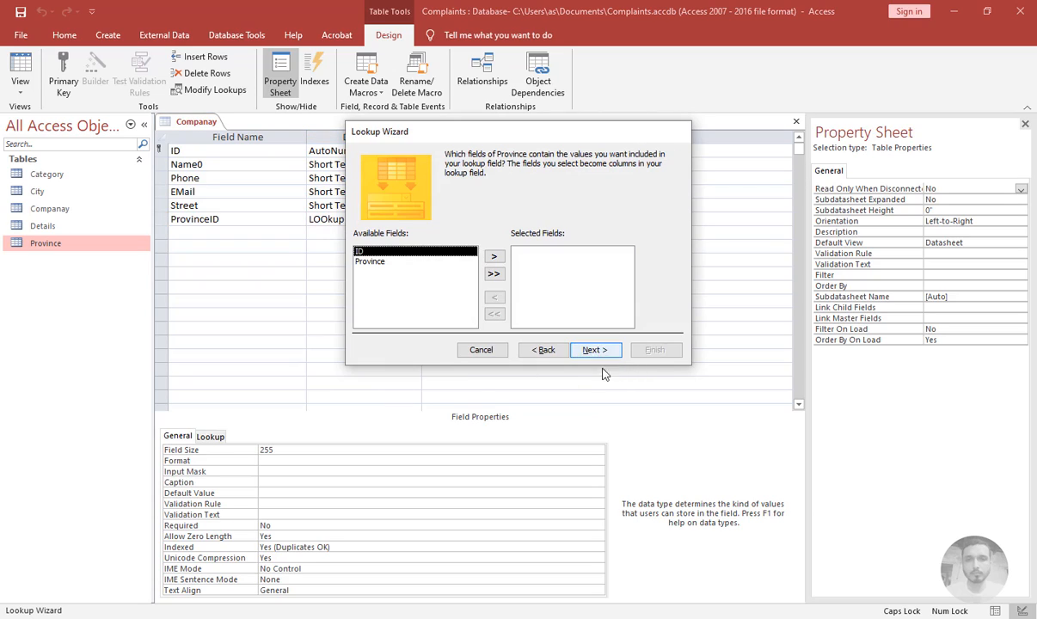
Include all Province fields in the lookup, sort it ascending by ID, and keep the key column hidden
{"action": "left_click", "coordinate": [493, 273]}
{"action": "left_click", "coordinate": [593, 351]}
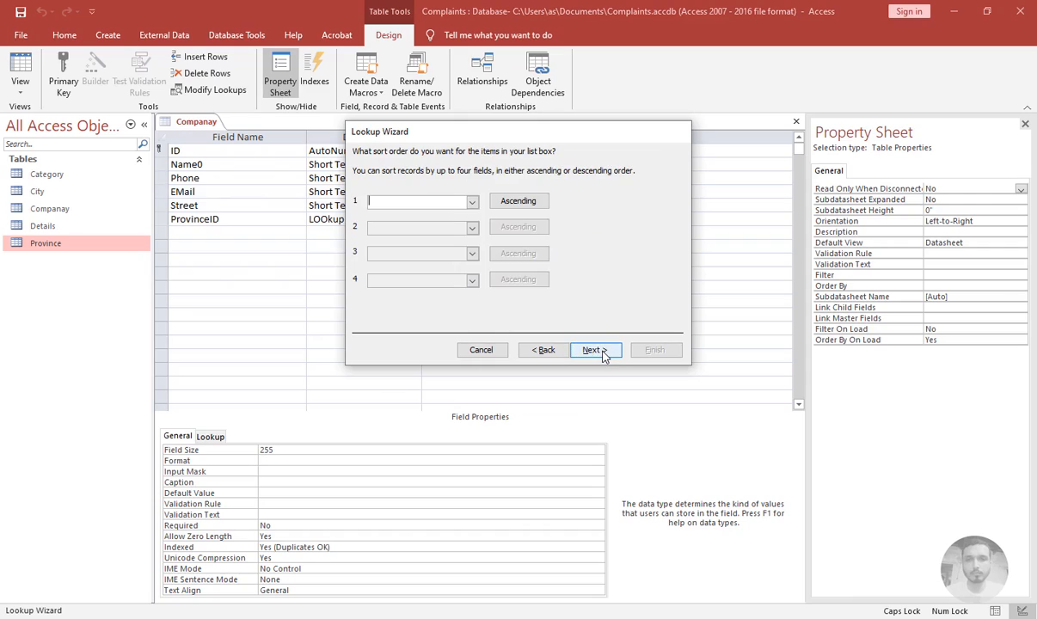
{"action": "left_click", "coordinate": [472, 202]}
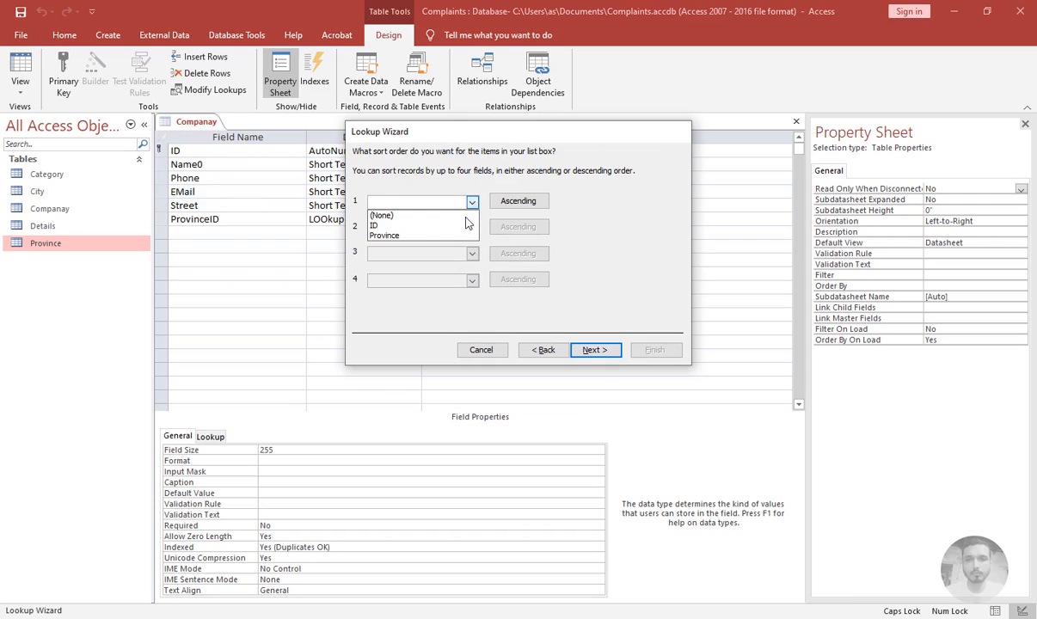
{"action": "left_click", "coordinate": [421, 222]}
{"action": "left_click", "coordinate": [593, 350]}
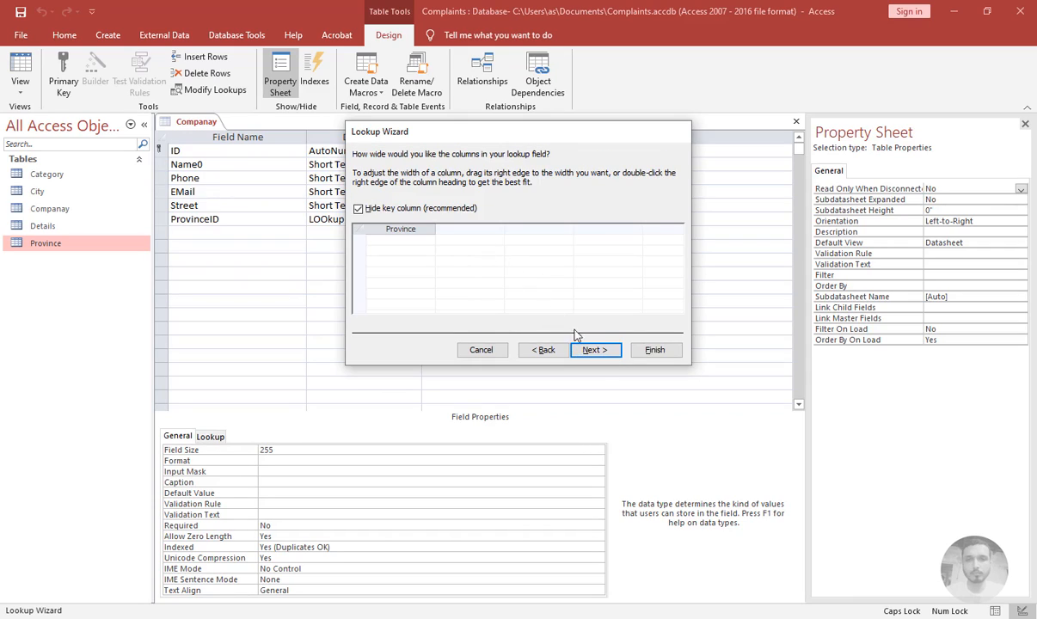
{"action": "left_click", "coordinate": [594, 351]}
Enable data integrity with Cascade Delete, finish the wizard and save the table
{"action": "left_click", "coordinate": [449, 201]}
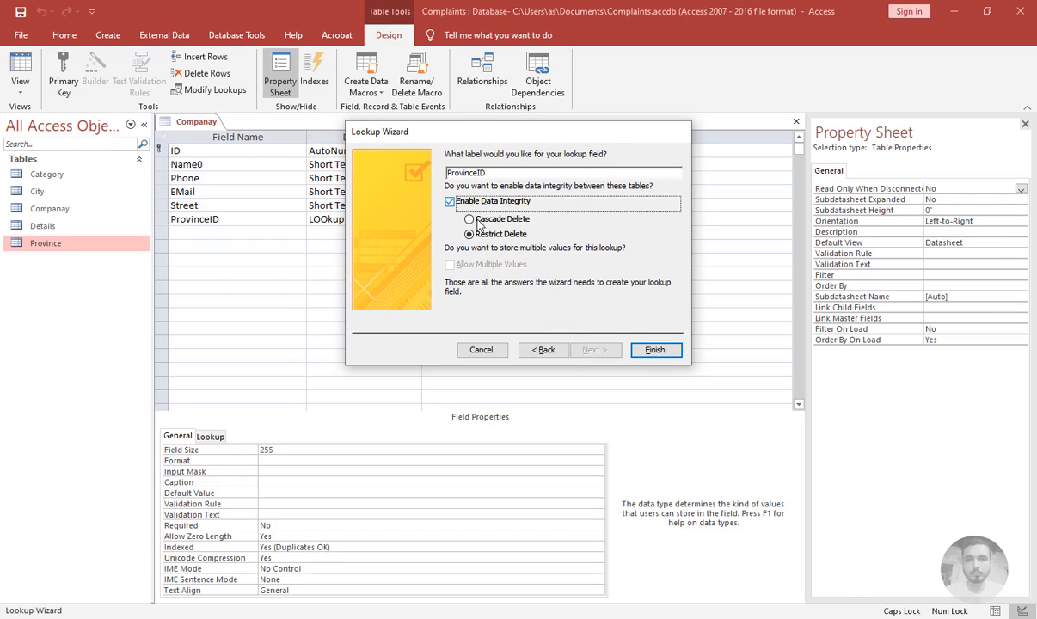
{"action": "left_click", "coordinate": [474, 220]}
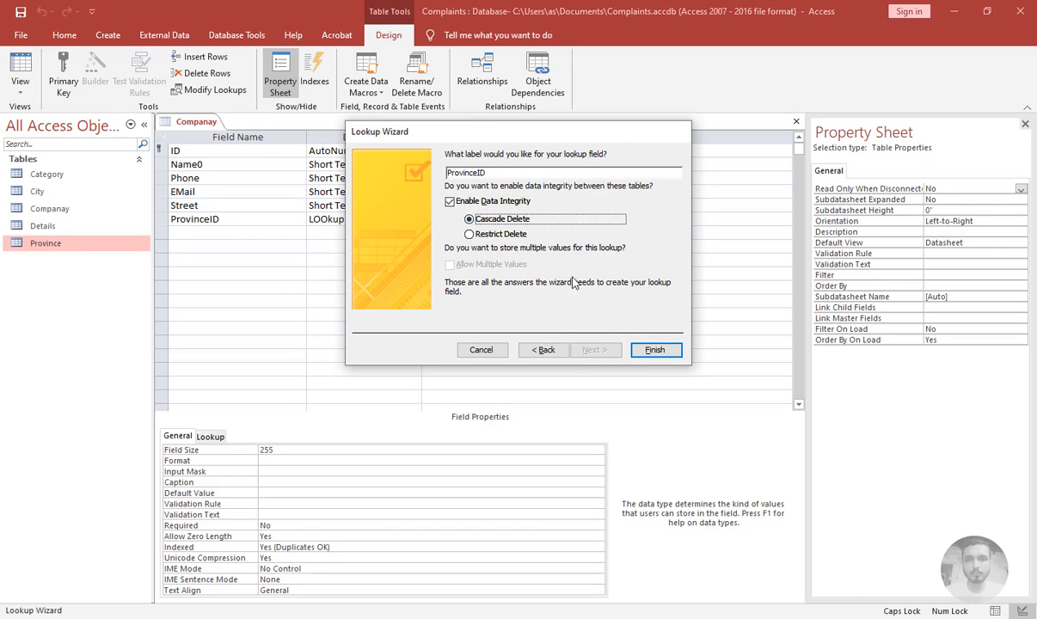
{"action": "left_click", "coordinate": [656, 352]}
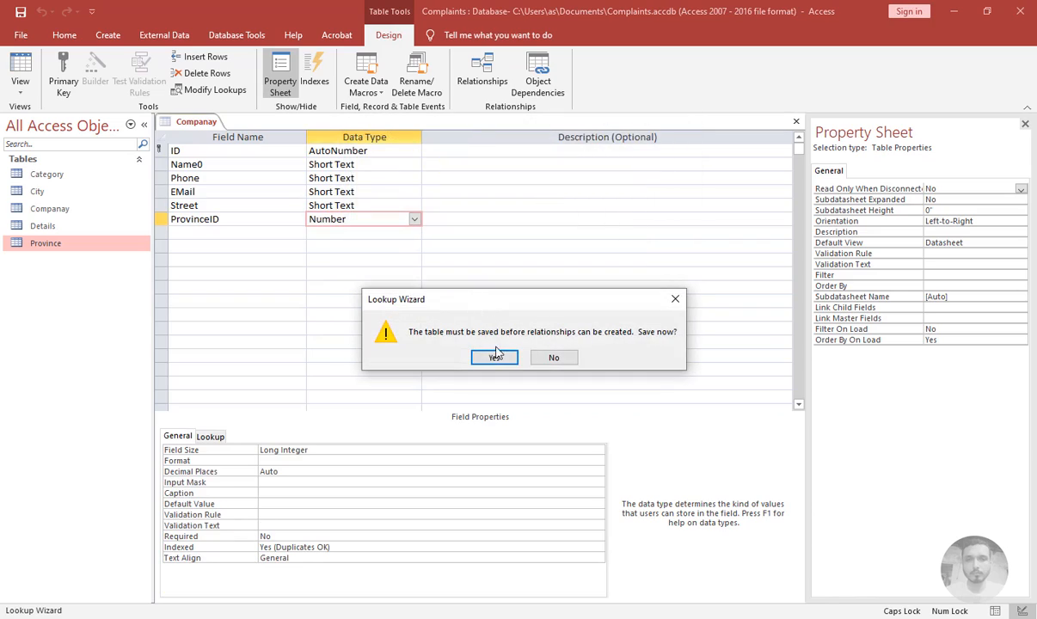
{"action": "left_click", "coordinate": [477, 348]}
Add a City field of Short Text type with its display control set to Combo Box
{"action": "left_click", "coordinate": [237, 233]}
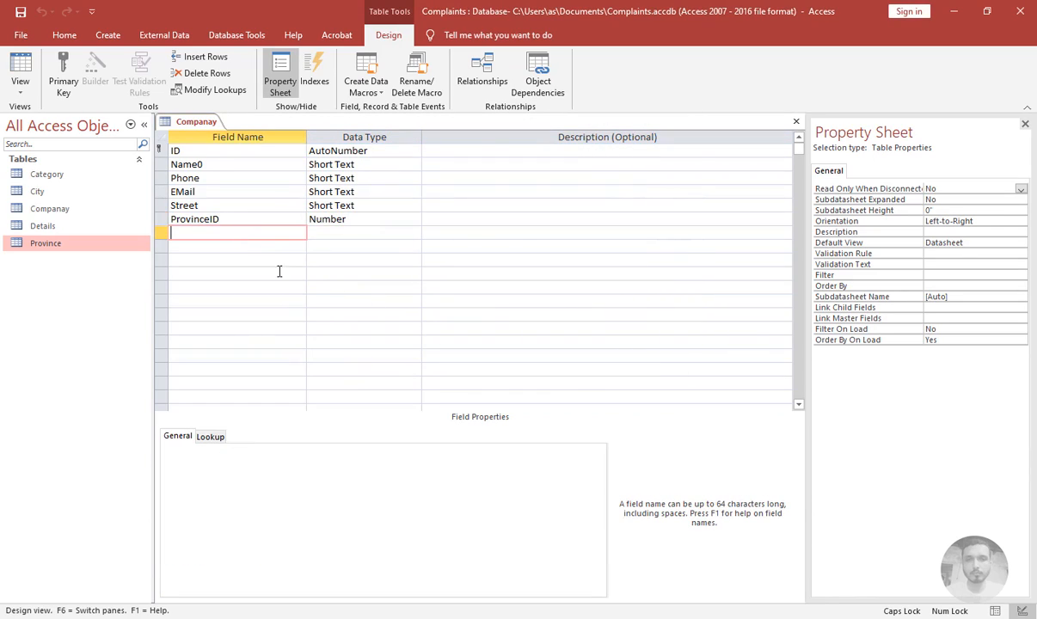
{"action": "type", "text": "c"}
{"action": "type", "text": "City"}
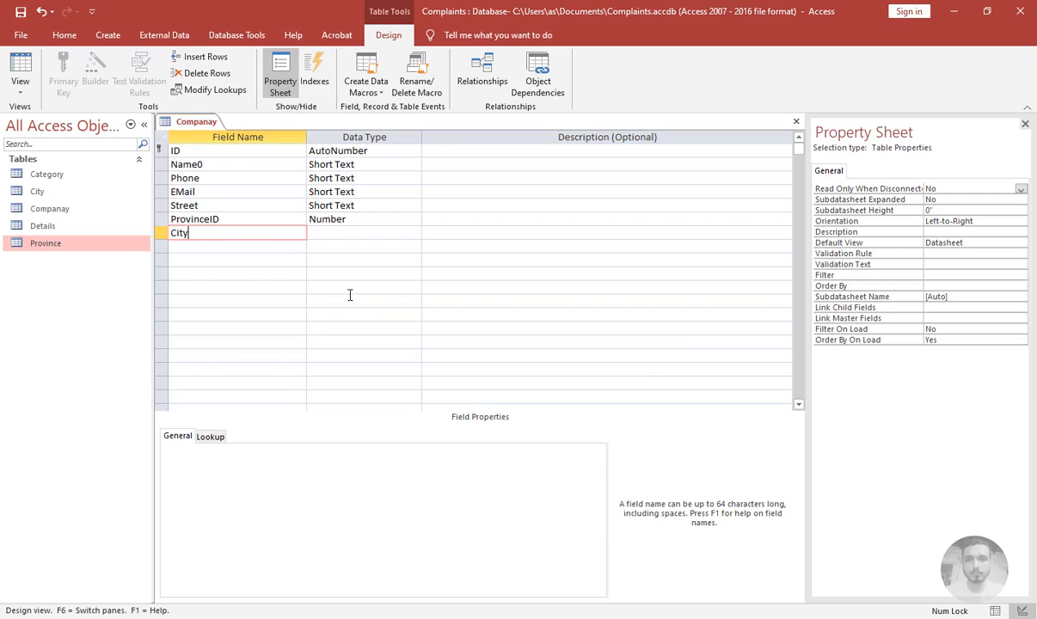
{"action": "key", "text": "Tab"}
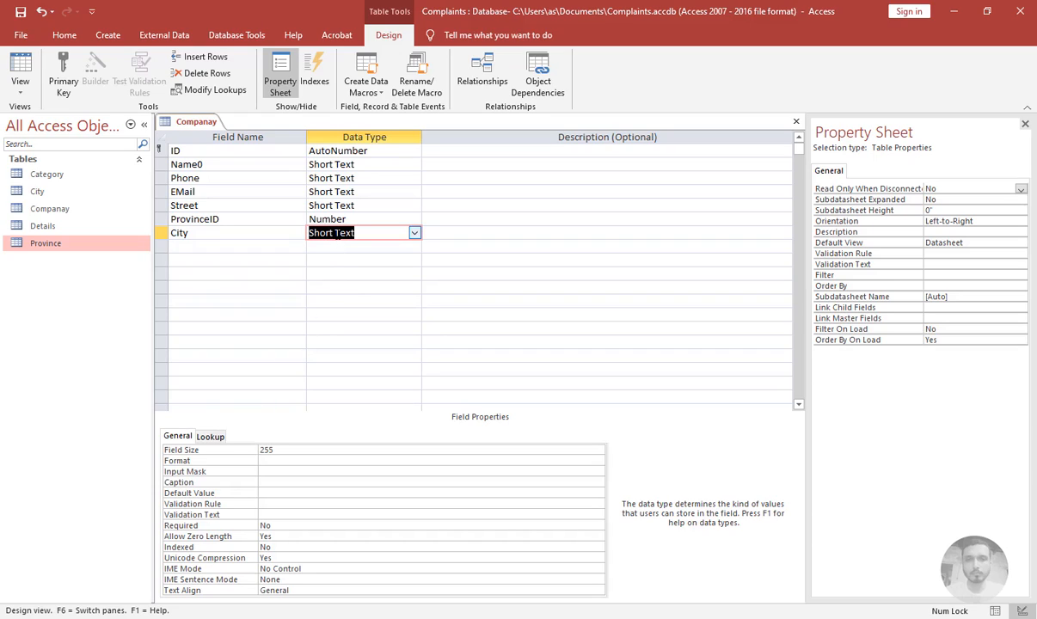
{"action": "left_click", "coordinate": [209, 438]}
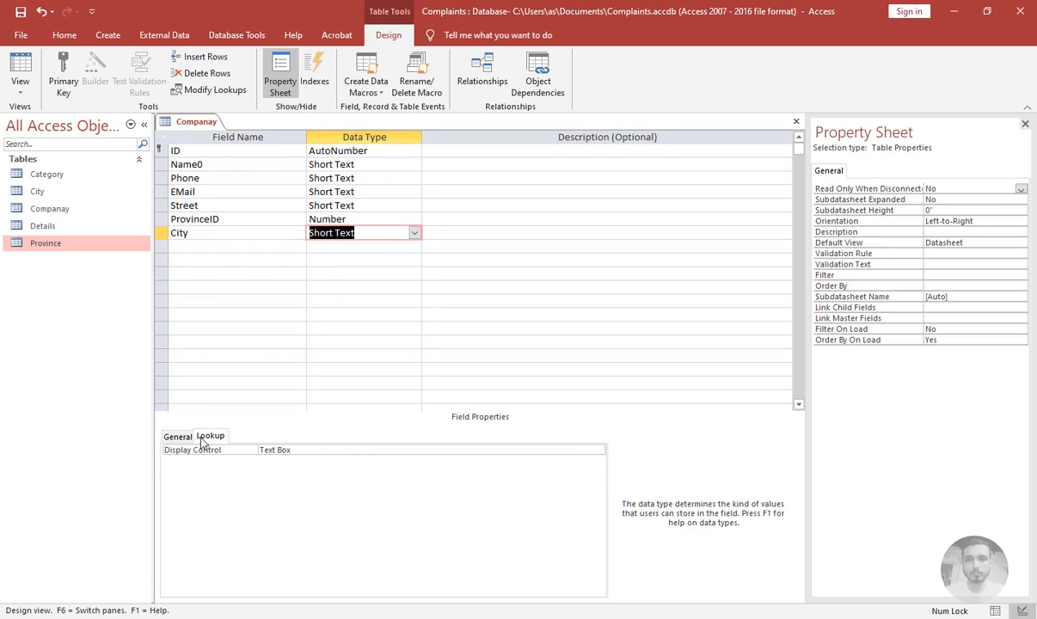
{"action": "left_click", "coordinate": [289, 449]}
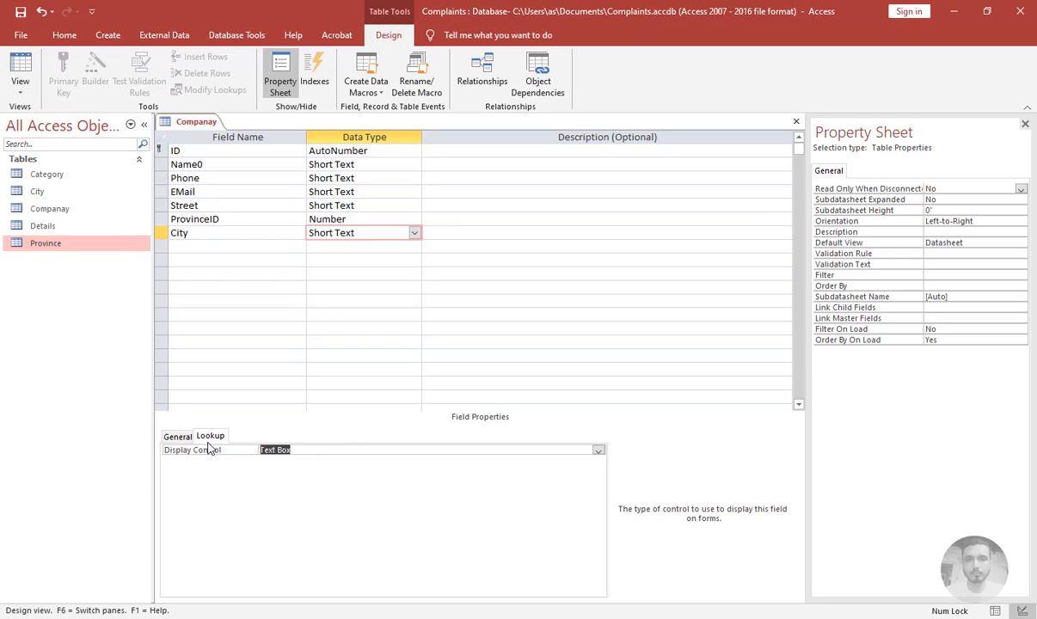
{"action": "type", "text": "Combo Box"}
{"action": "key", "text": "Tab"}
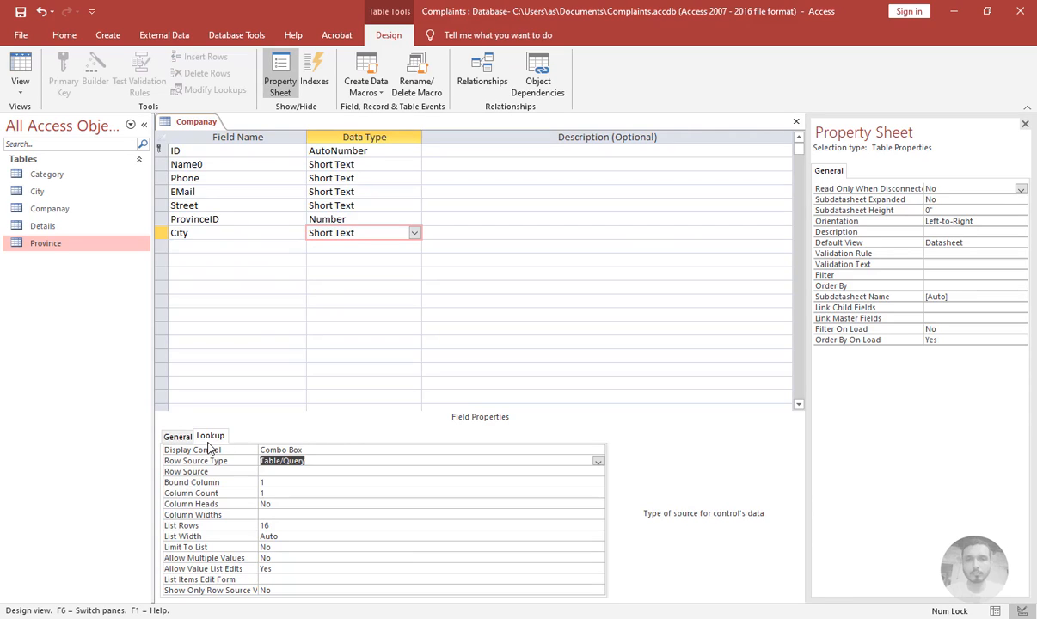
{"action": "left_click", "coordinate": [222, 237]}
{"action": "left_click", "coordinate": [229, 248]}
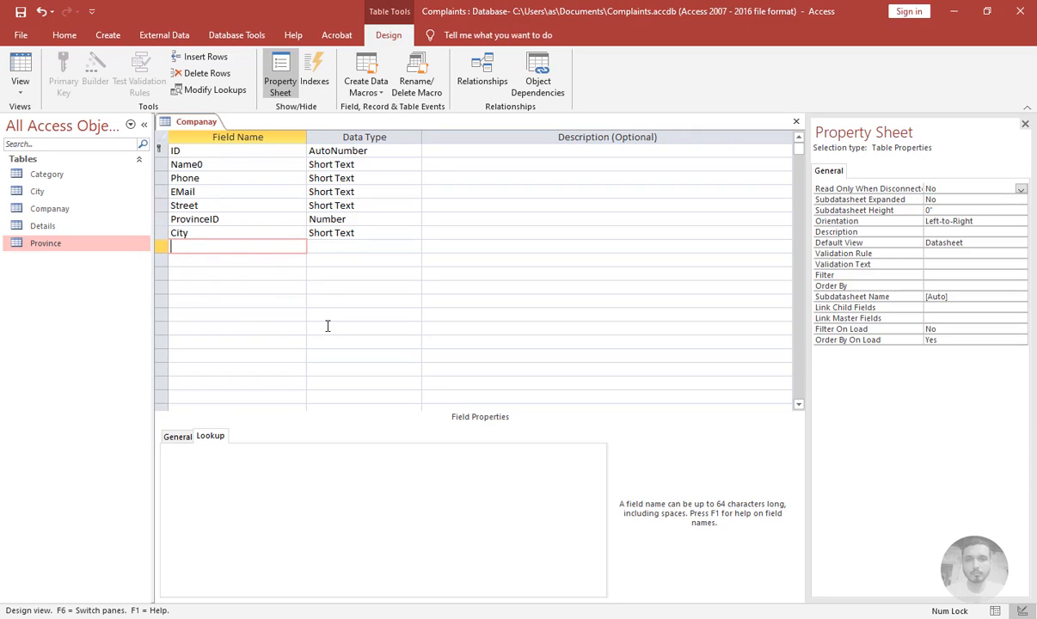
Add a Logo field of Attachment type and a Comments field of Short Text type
{"action": "type", "text": "Logo"}
{"action": "key", "text": "Tab"}
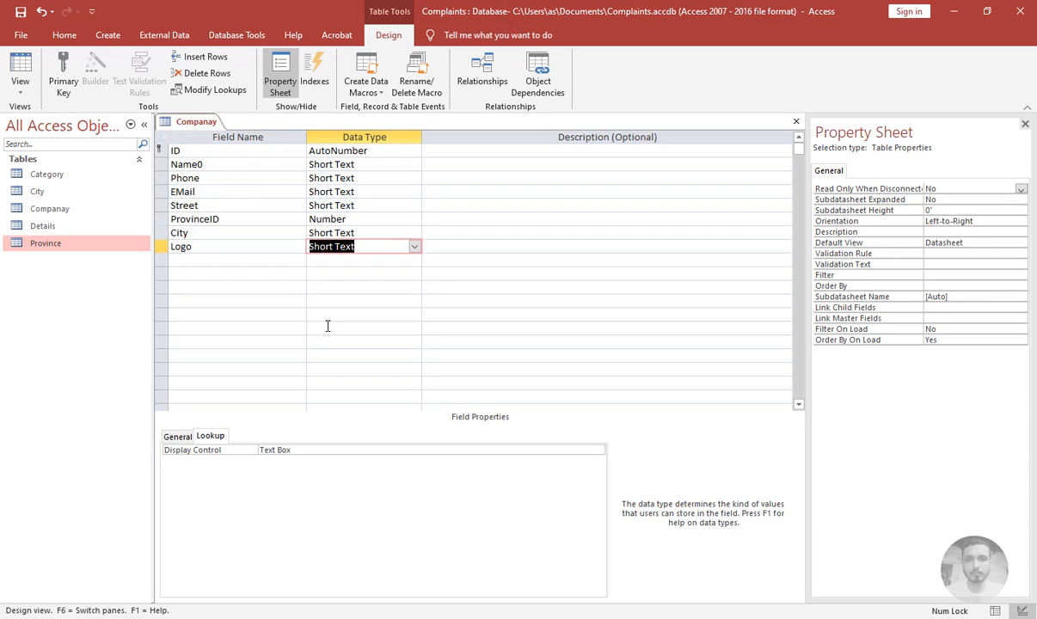
{"action": "type", "text": "attachment"}
{"action": "key", "text": "Tab"}
{"action": "key", "text": "Tab"}
{"action": "type", "text": "C"}
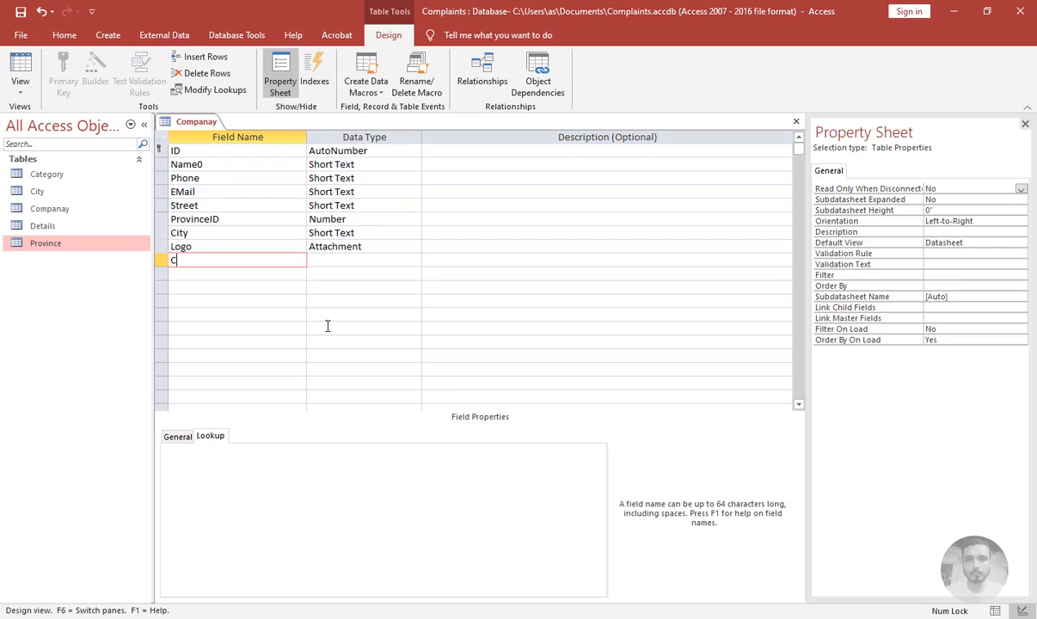
{"action": "type", "text": "omments"}
{"action": "key", "text": "Tab"}
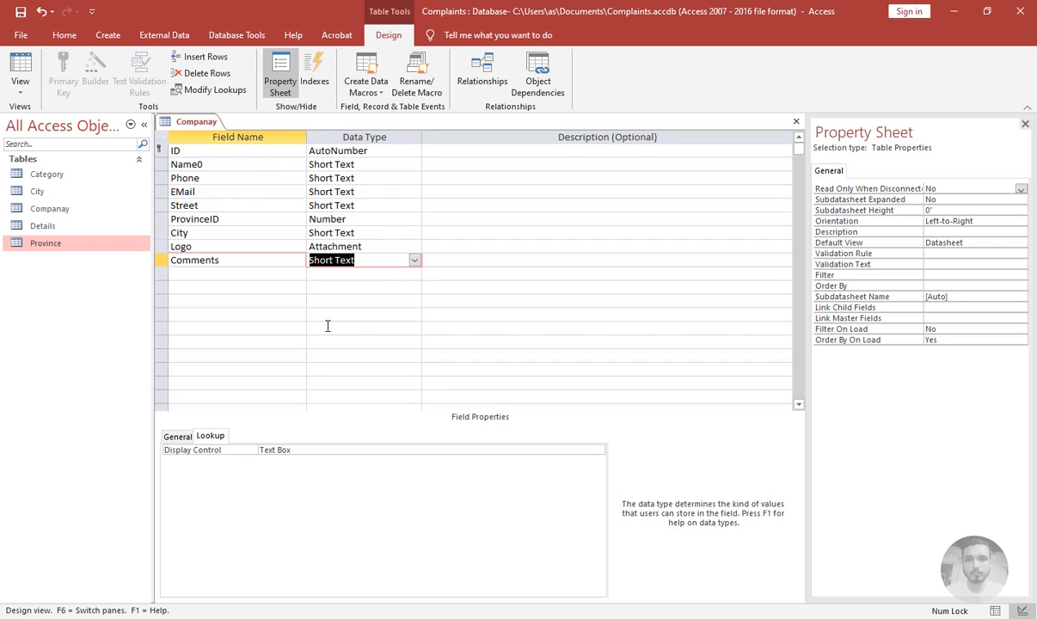
{"action": "key", "text": "Tab"}
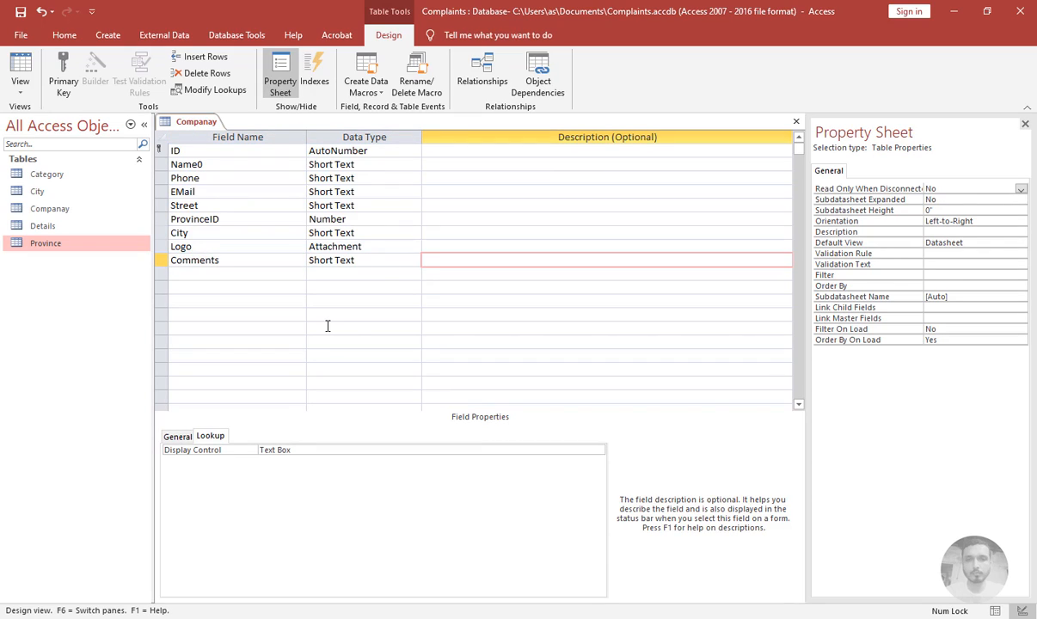
{"action": "key", "text": "Tab"}
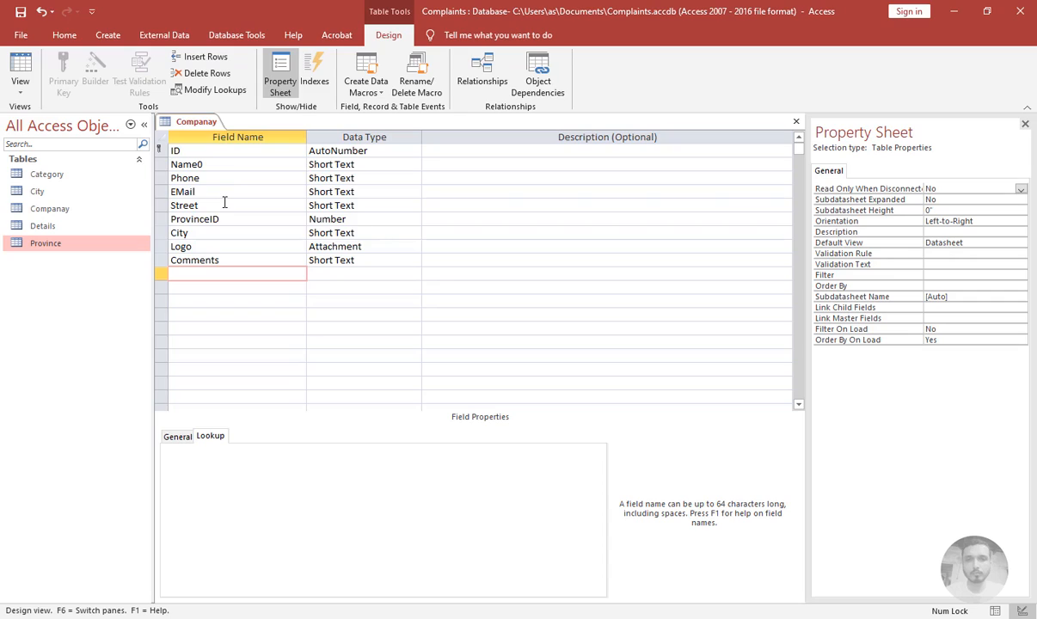
Set the Name0 field's caption to Name
{"action": "left_click", "coordinate": [219, 163]}
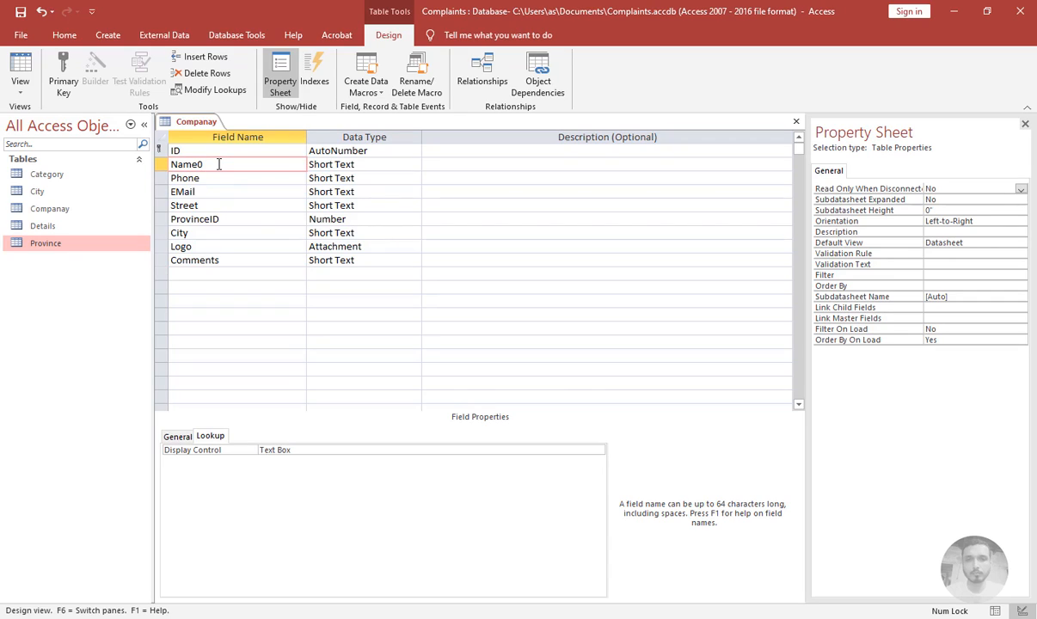
{"action": "left_click", "coordinate": [178, 436]}
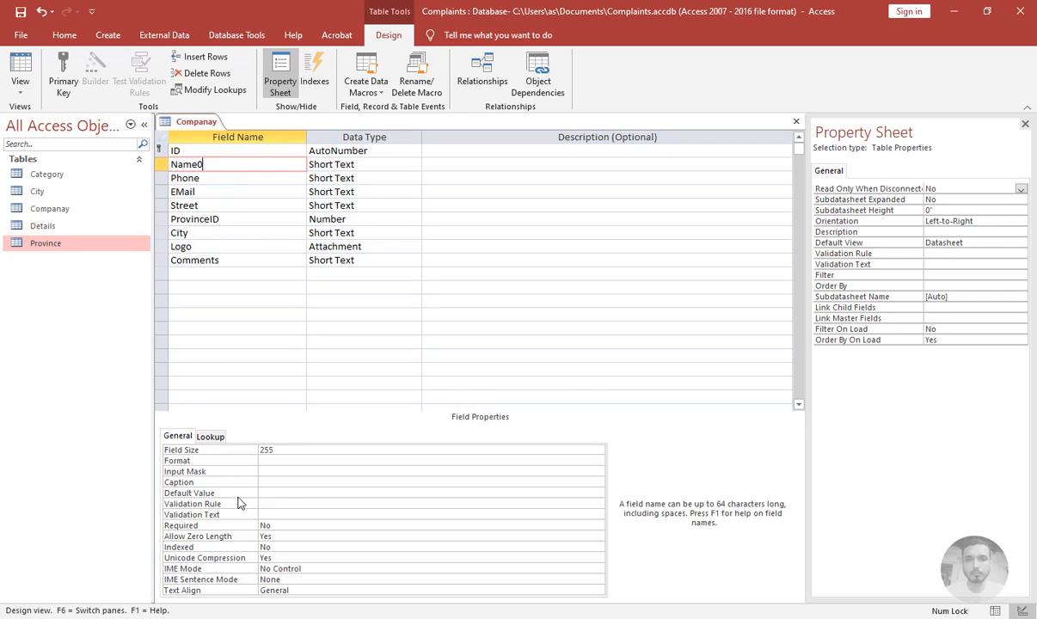
{"action": "left_click", "coordinate": [289, 480]}
{"action": "type", "text": "Name"}
{"action": "key", "text": "Return"}
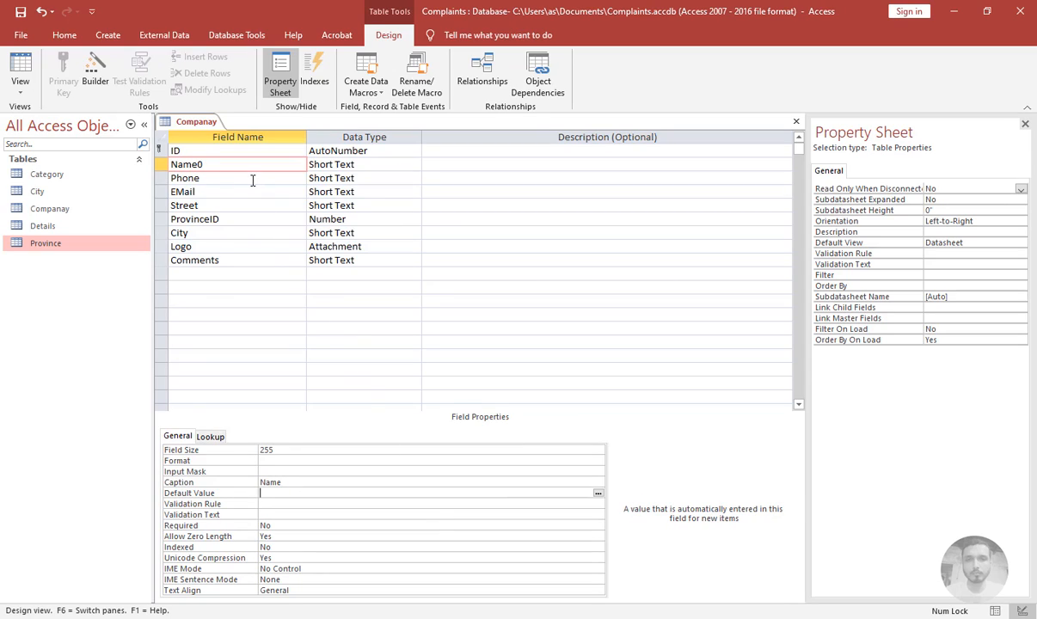
Copy the EMail field name into the EMail field's caption
{"action": "key", "text": "F6"}
{"action": "left_click", "coordinate": [231, 191]}
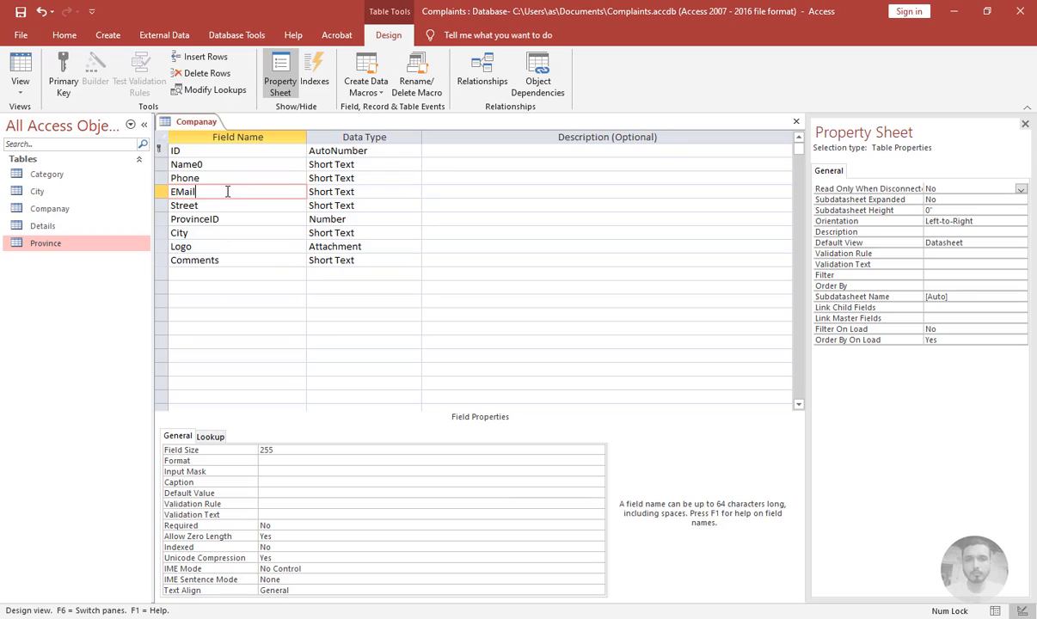
{"action": "left_click_drag", "start_coordinate": [222, 191], "coordinate": [123, 187]}
{"action": "key", "text": "ctrl+c"}
{"action": "left_click", "coordinate": [294, 482]}
{"action": "key", "text": "ctrl+v"}
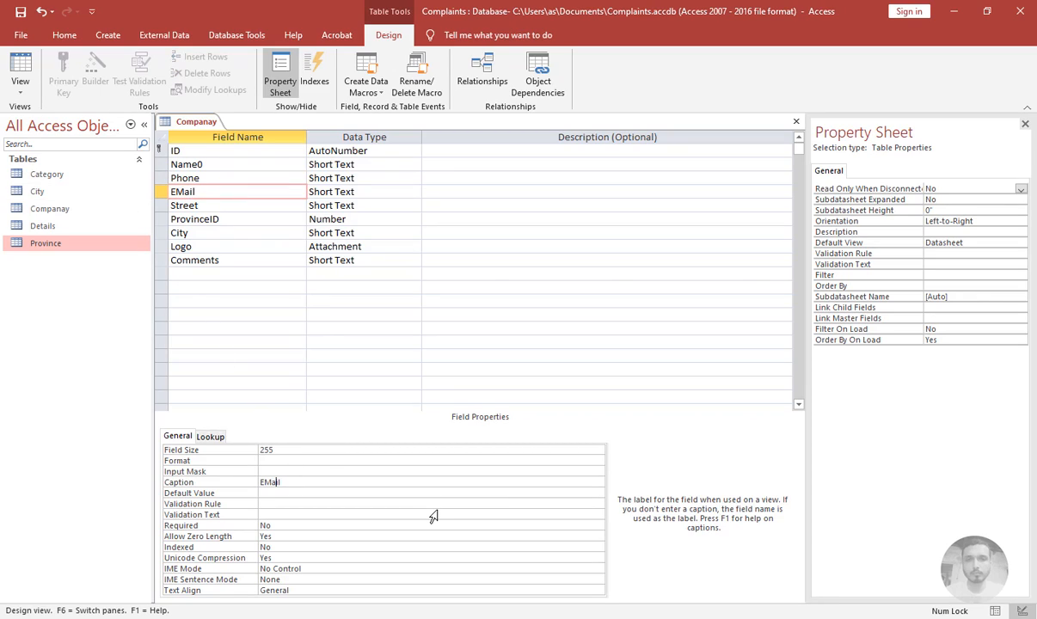
{"action": "type", "text": "-"}
Set the ProvinceID field's caption to Province
{"action": "left_click", "coordinate": [215, 206]}
{"action": "left_click", "coordinate": [219, 220]}
{"action": "left_click", "coordinate": [292, 493]}
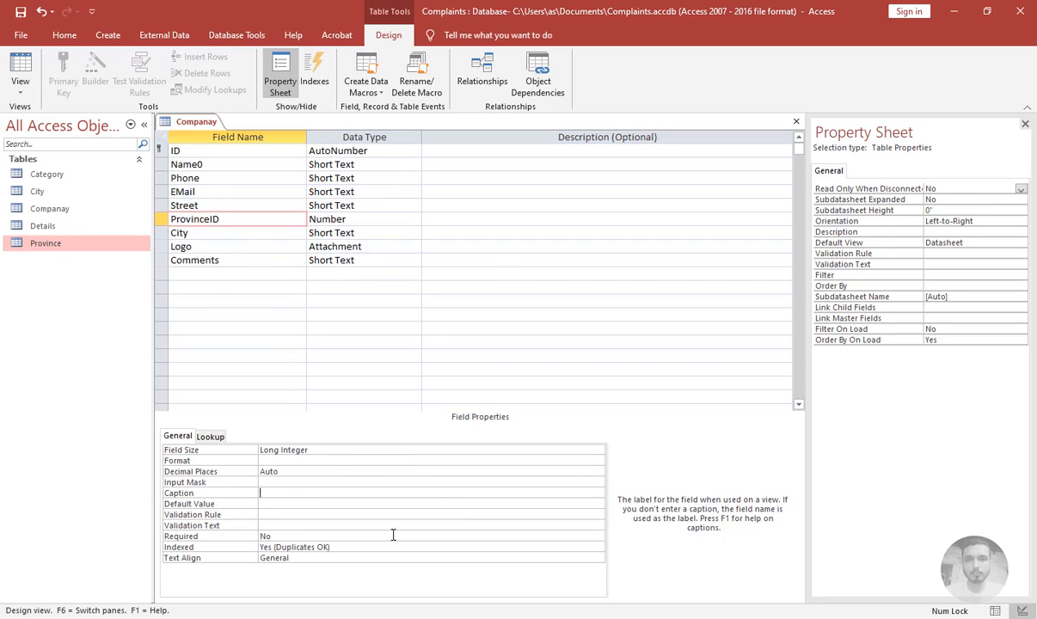
{"action": "type", "text": "Province"}
{"action": "key", "text": "Return"}
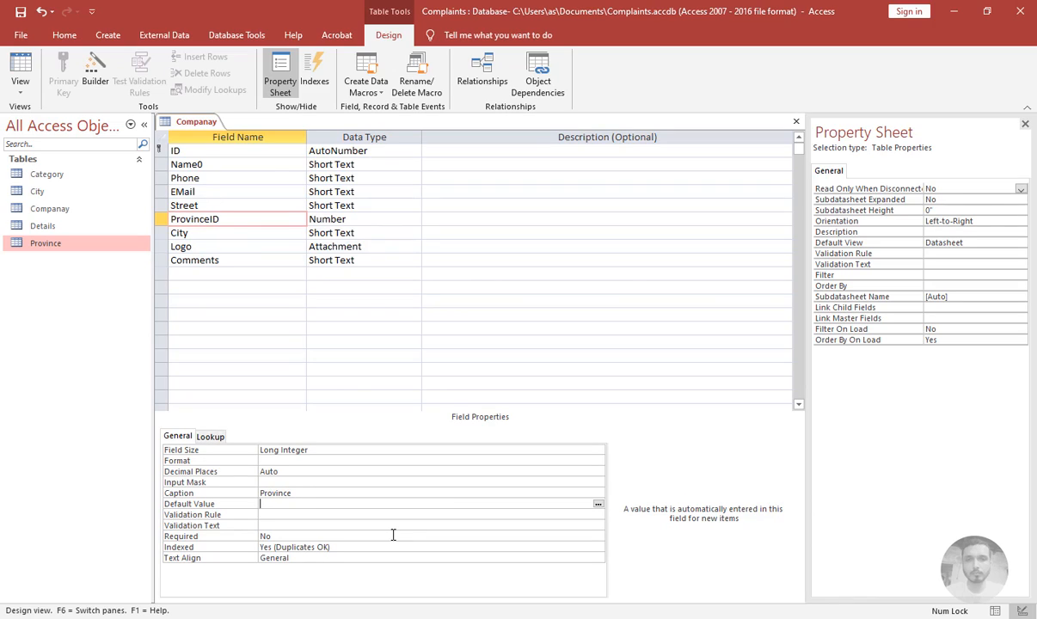
Save the Companay table design, replacing the previously saved version
{"action": "left_click", "coordinate": [200, 232]}
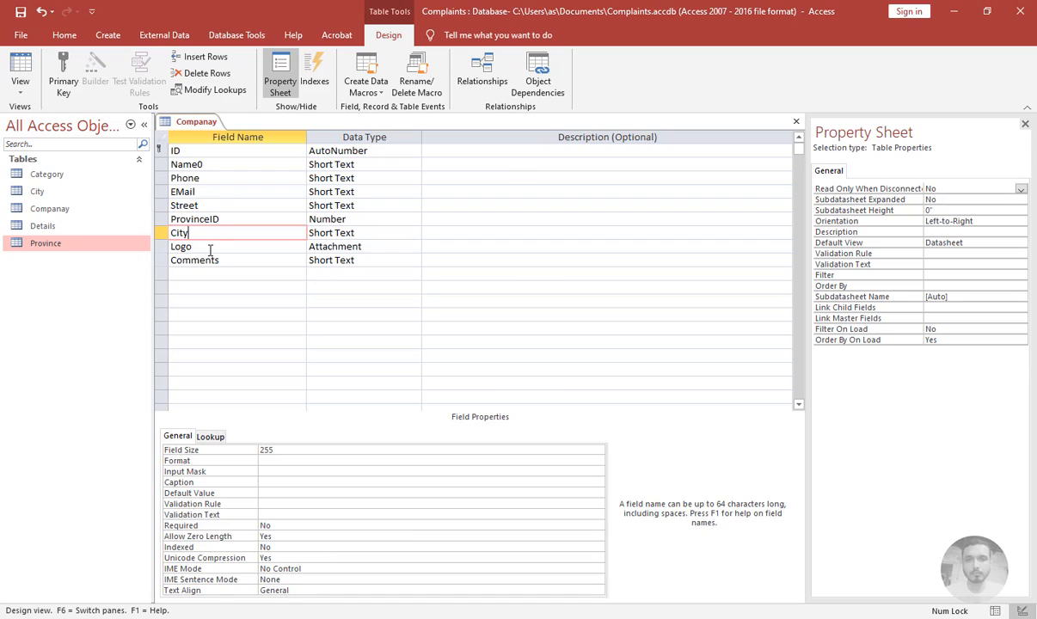
{"action": "left_click", "coordinate": [203, 247]}
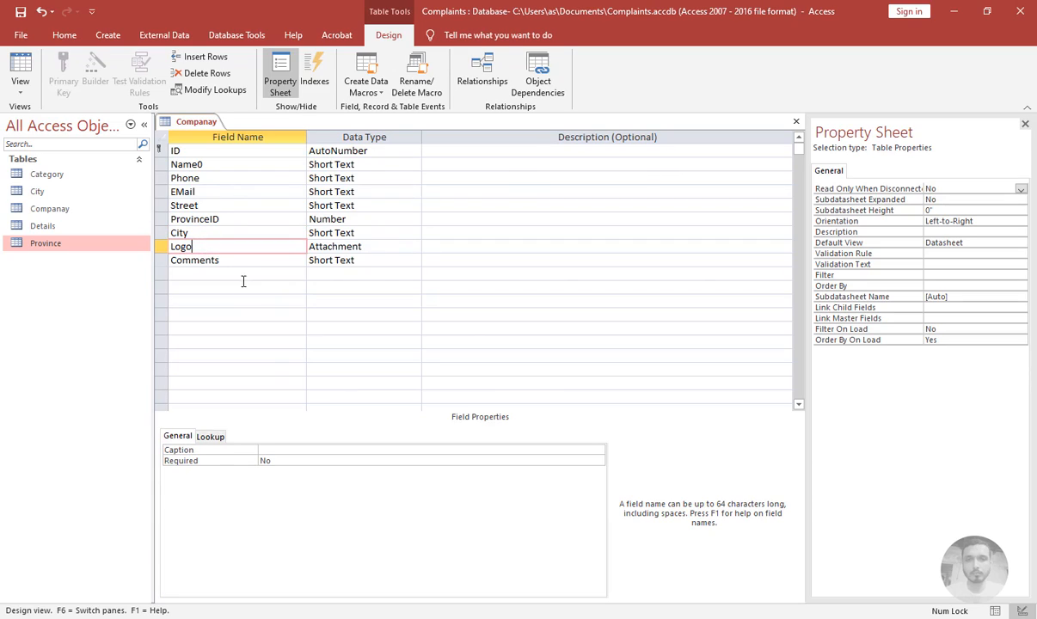
{"action": "left_click", "coordinate": [276, 450]}
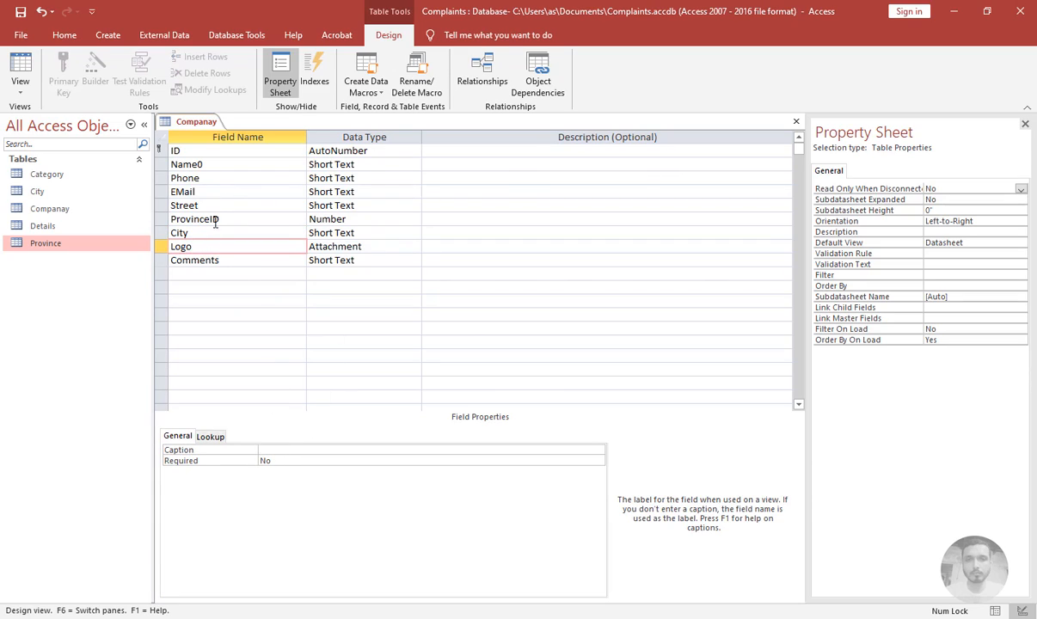
{"action": "left_click", "coordinate": [195, 260]}
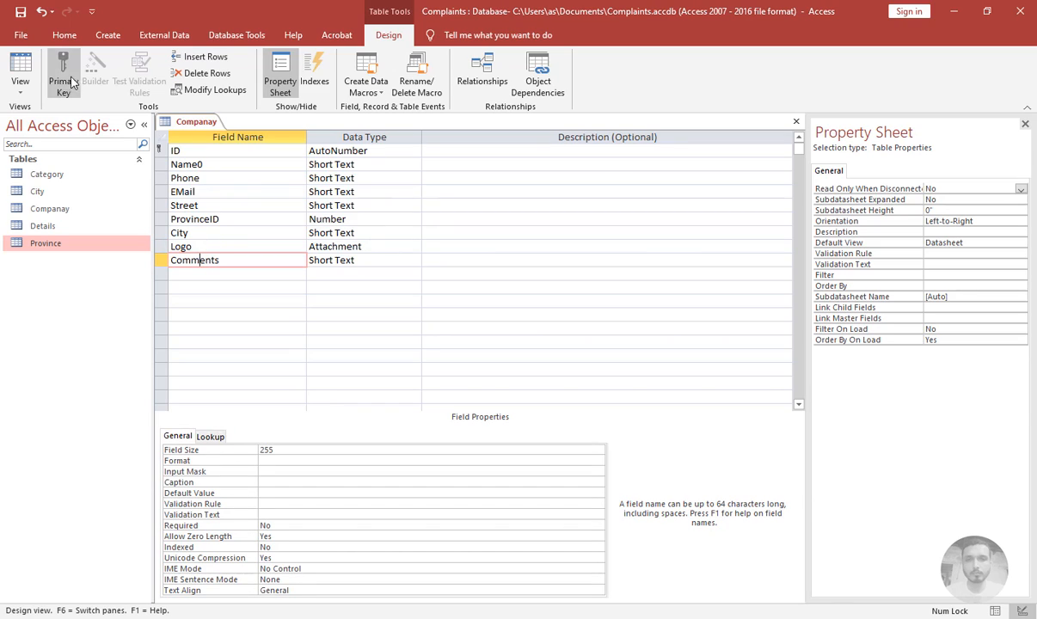
{"action": "left_click", "coordinate": [21, 11]}
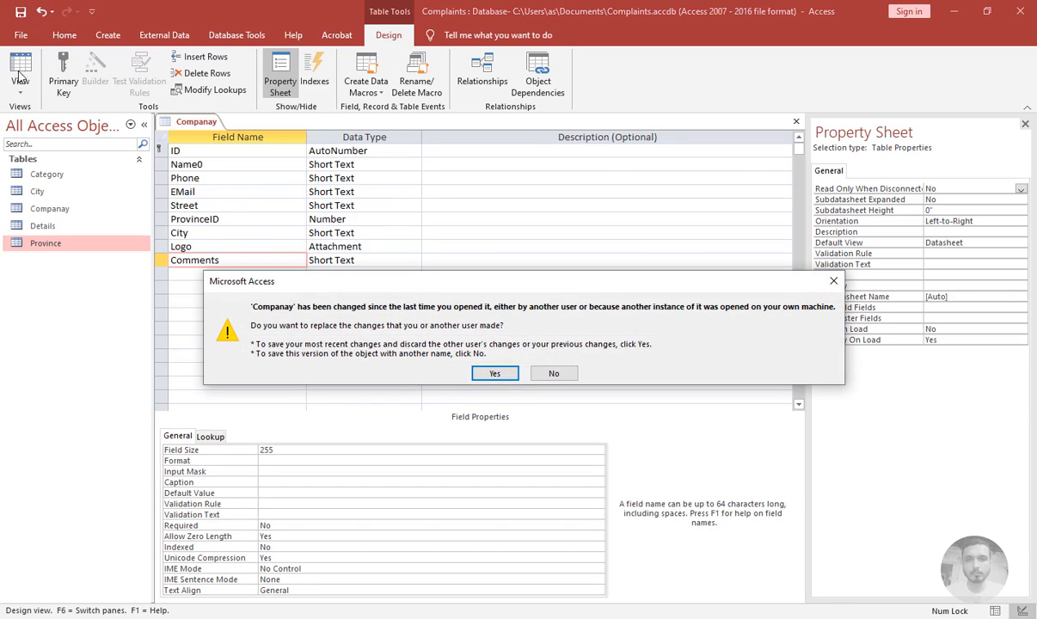
{"action": "left_click", "coordinate": [489, 372]}
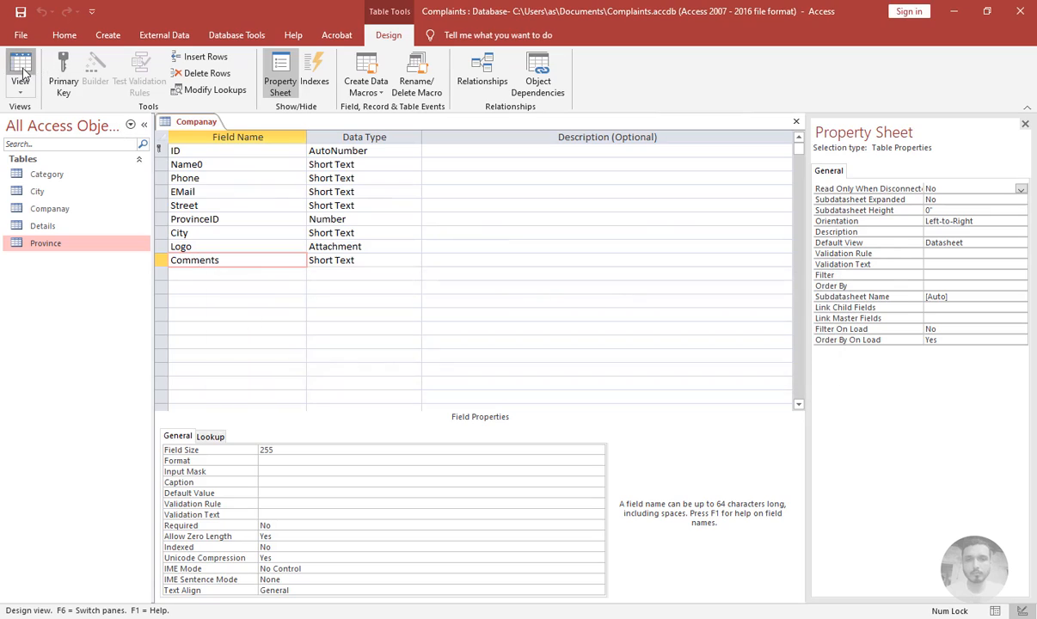
Set the Logo field's caption to Logo and close the Companay table, saving its design
{"action": "left_click", "coordinate": [21, 73]}
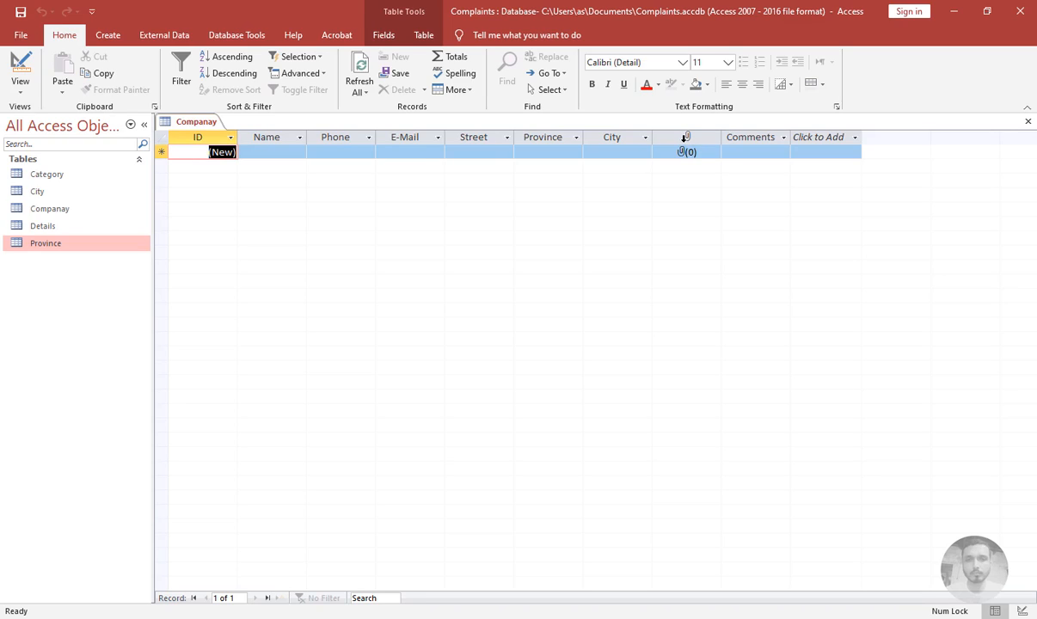
{"action": "left_click", "coordinate": [22, 70]}
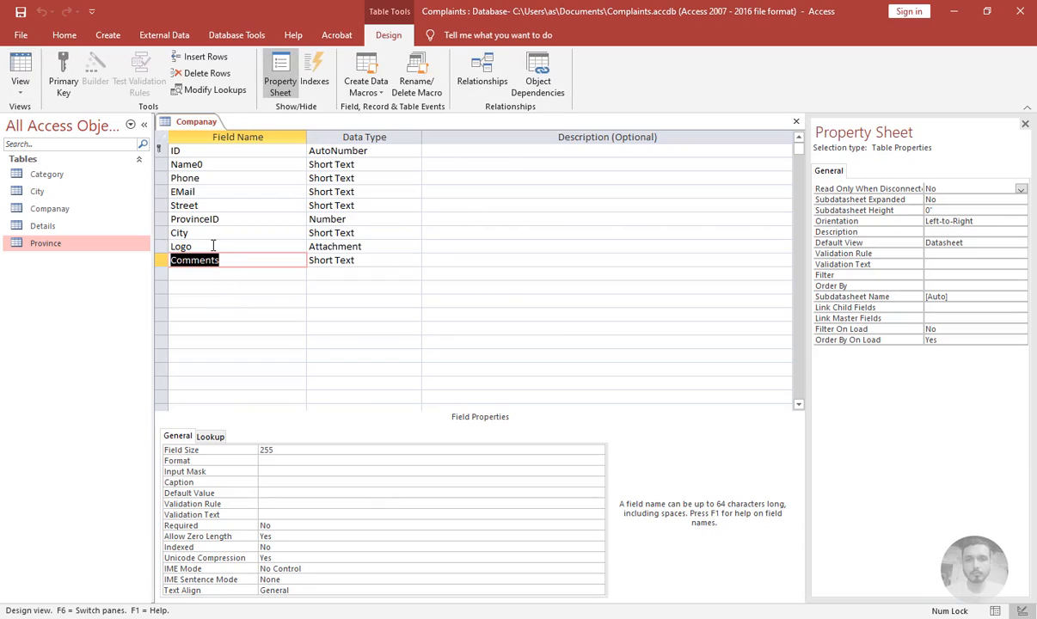
{"action": "left_click", "coordinate": [215, 245]}
{"action": "left_click", "coordinate": [266, 451]}
{"action": "type", "text": "Logo"}
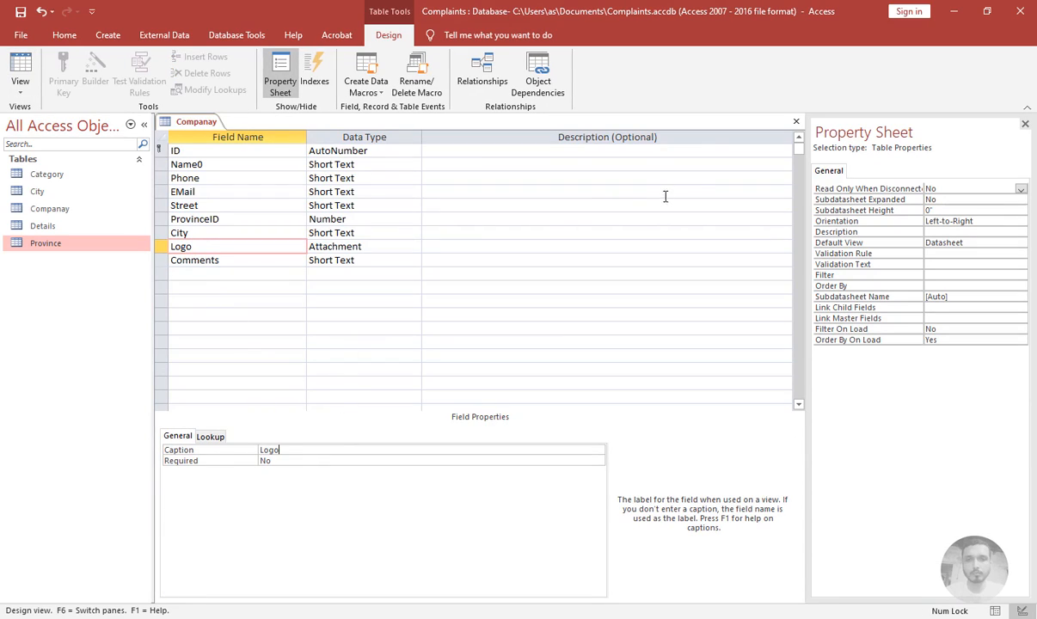
{"action": "left_click", "coordinate": [796, 122]}
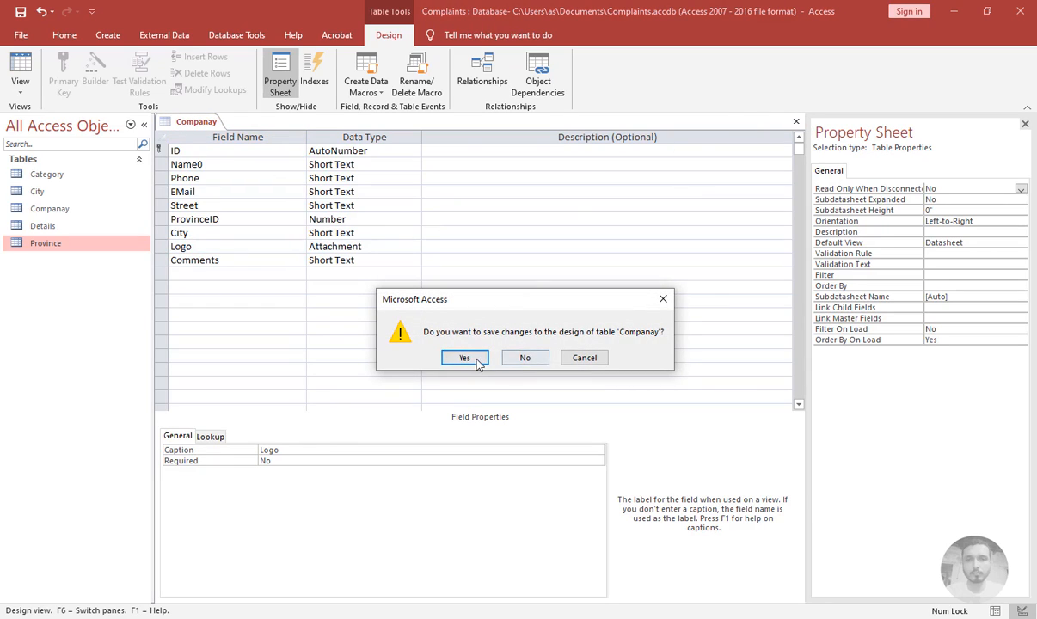
{"action": "left_click", "coordinate": [465, 358]}
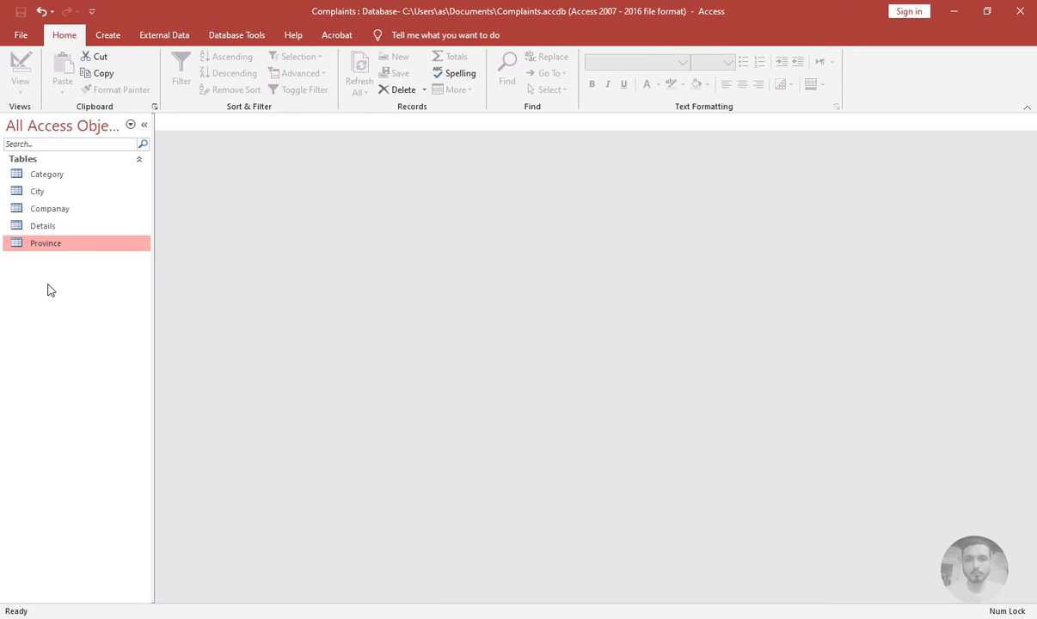
Create a new table and save it as Employees
{"action": "left_click", "coordinate": [107, 36]}
{"action": "left_click", "coordinate": [77, 69]}
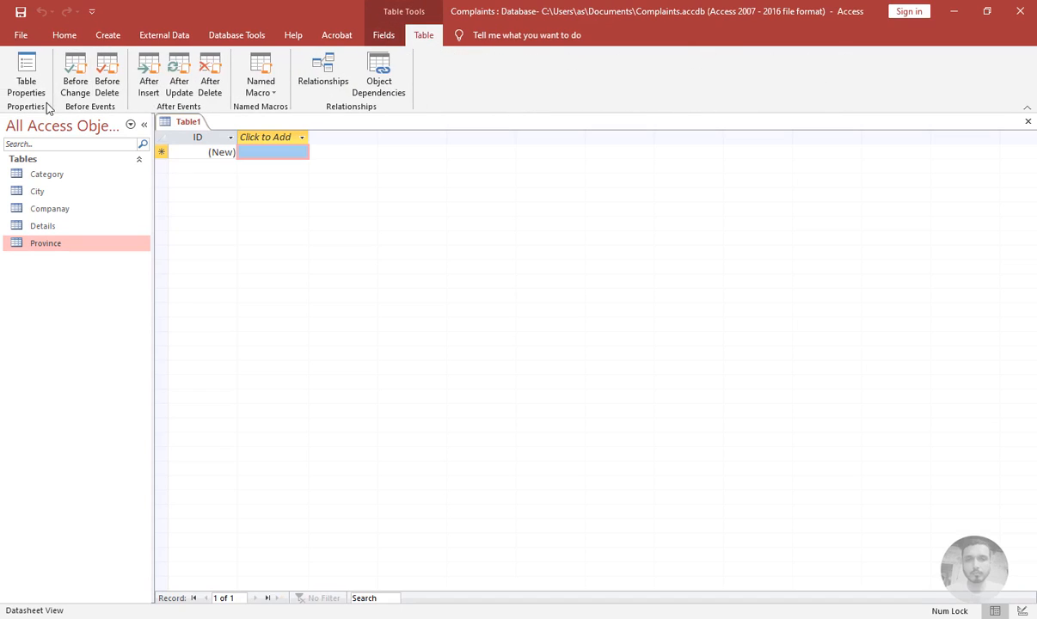
{"action": "left_click", "coordinate": [53, 36]}
{"action": "left_click", "coordinate": [30, 66]}
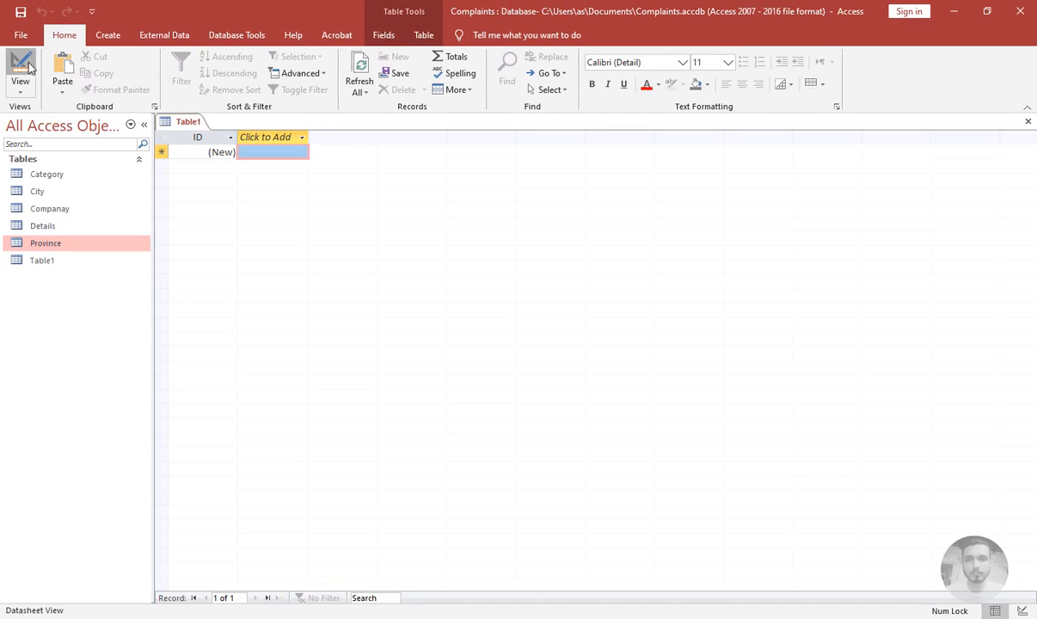
{"action": "type", "text": "Employees"}
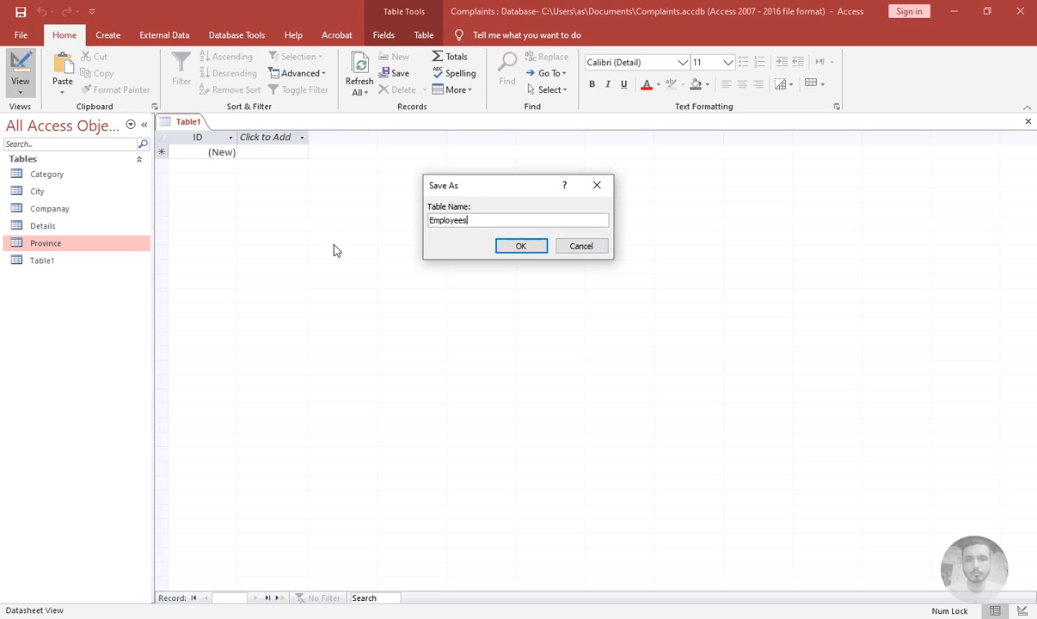
{"action": "key", "text": "Return"}
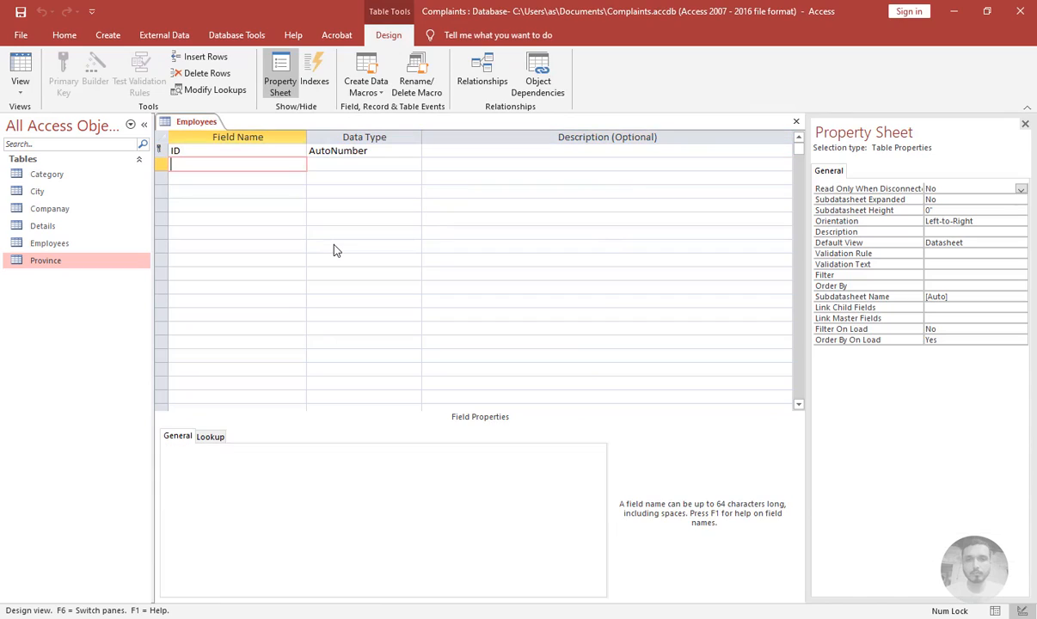
Add Name0, Mobile and EMail fields to the Employees design, then close without saving
{"action": "type", "text": "Name0"}
{"action": "key", "text": "Tab"}
{"action": "key", "text": "Tab"}
{"action": "key", "text": "Tab"}
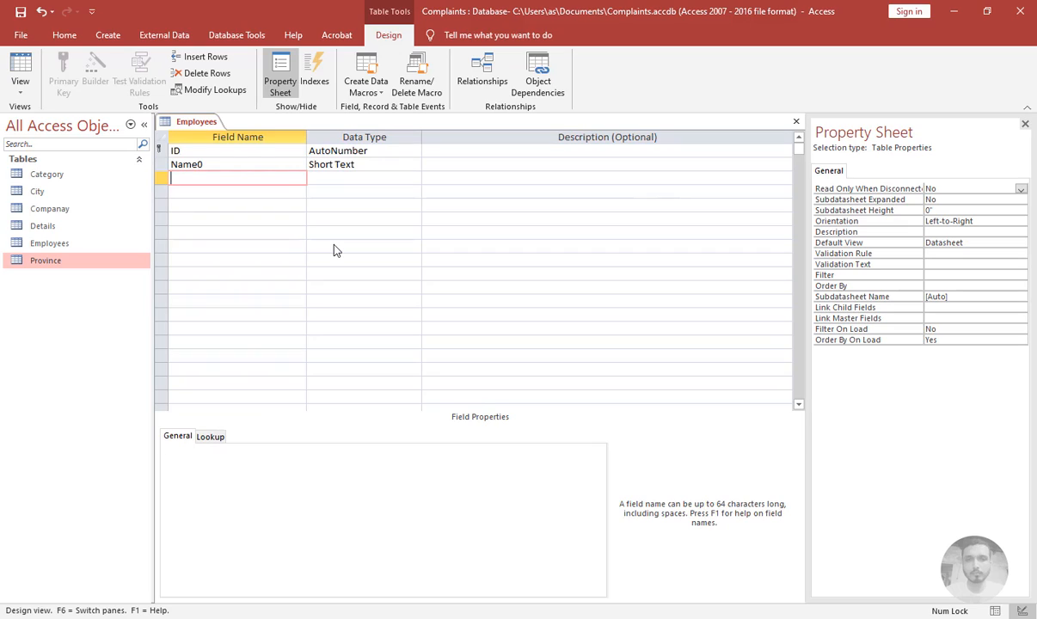
{"action": "type", "text": "Mon"}
{"action": "type", "text": "bile"}
{"action": "key", "text": "Tab"}
{"action": "key", "text": "Tab"}
{"action": "key", "text": "Tab"}
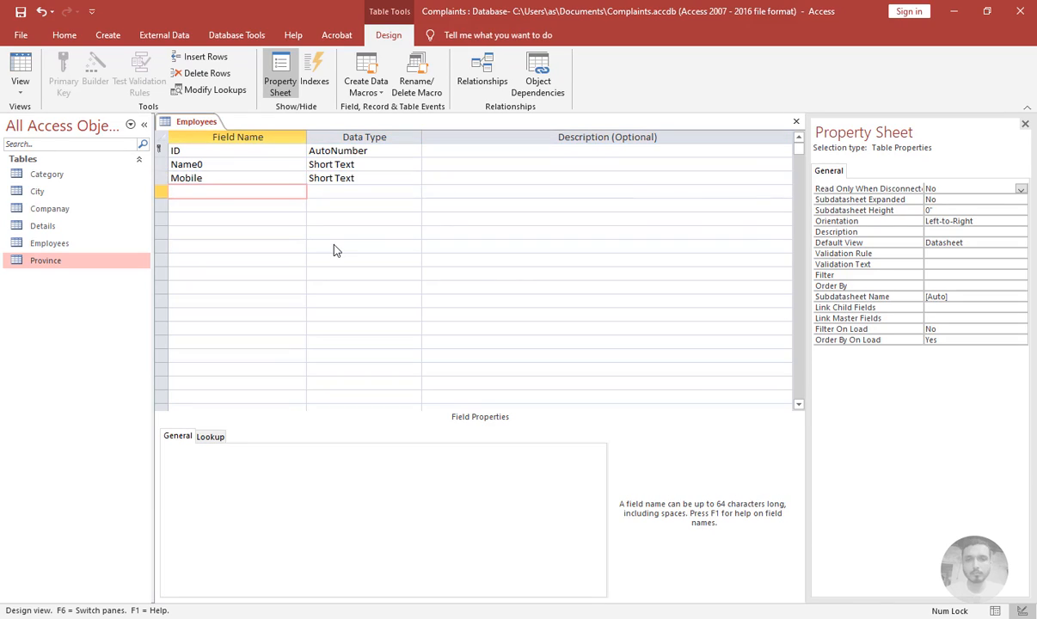
{"action": "type", "text": "EMail"}
{"action": "key", "text": "Tab"}
{"action": "key", "text": "Tab"}
{"action": "key", "text": "Tab"}
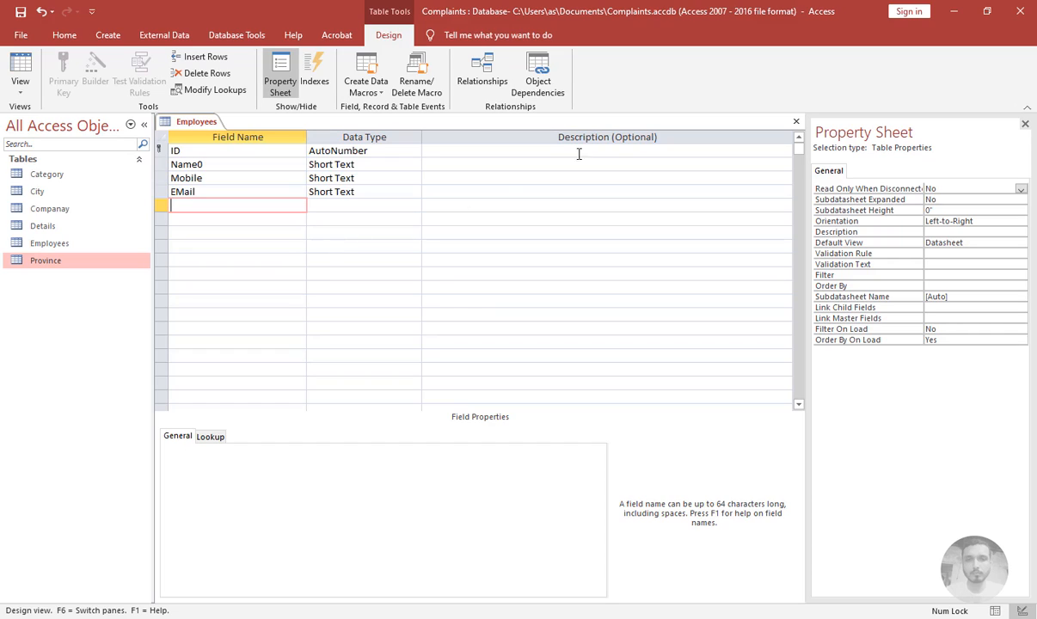
{"action": "left_click", "coordinate": [798, 126]}
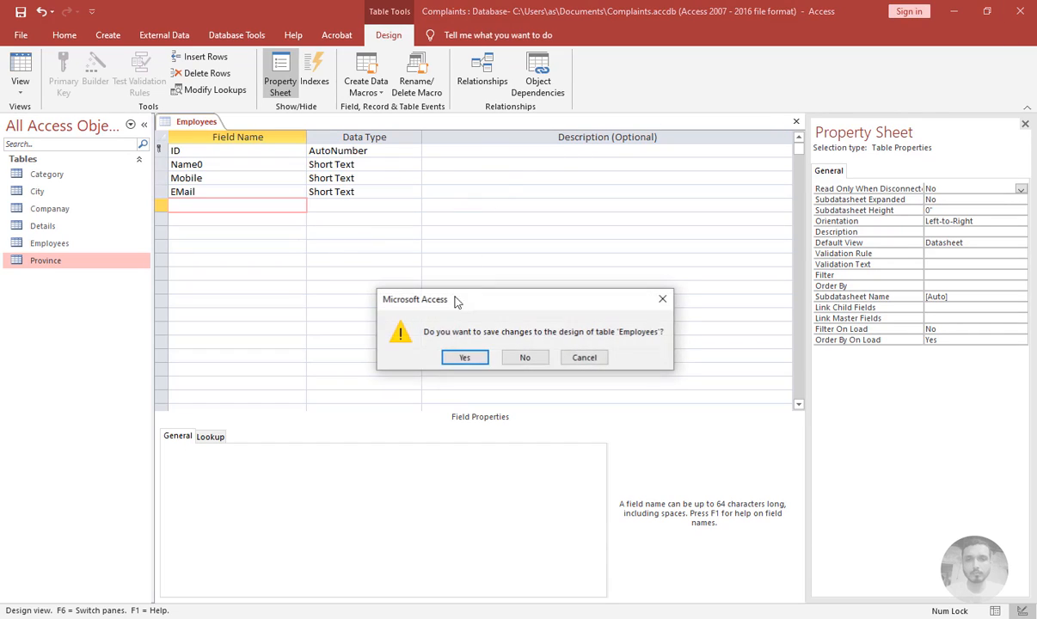
{"action": "left_click", "coordinate": [526, 356]}
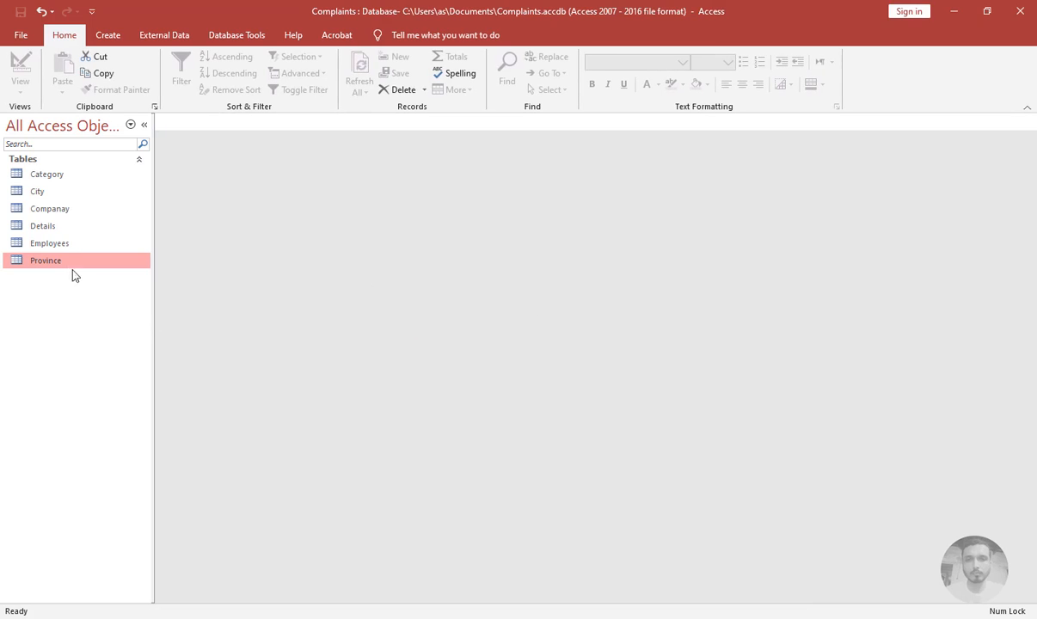
Delete the Employees table
{"action": "left_click", "coordinate": [60, 244]}
{"action": "key", "text": "Delete"}
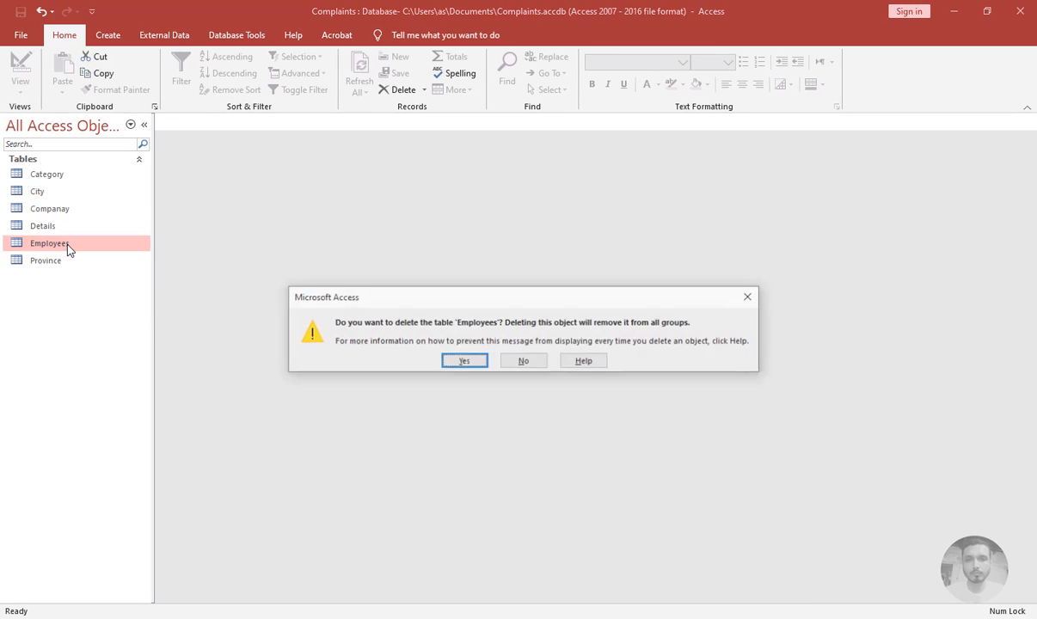
{"action": "key", "text": "Return"}
Copy the Companay table and paste its structure only as a new table named Employees
{"action": "left_click", "coordinate": [72, 208]}
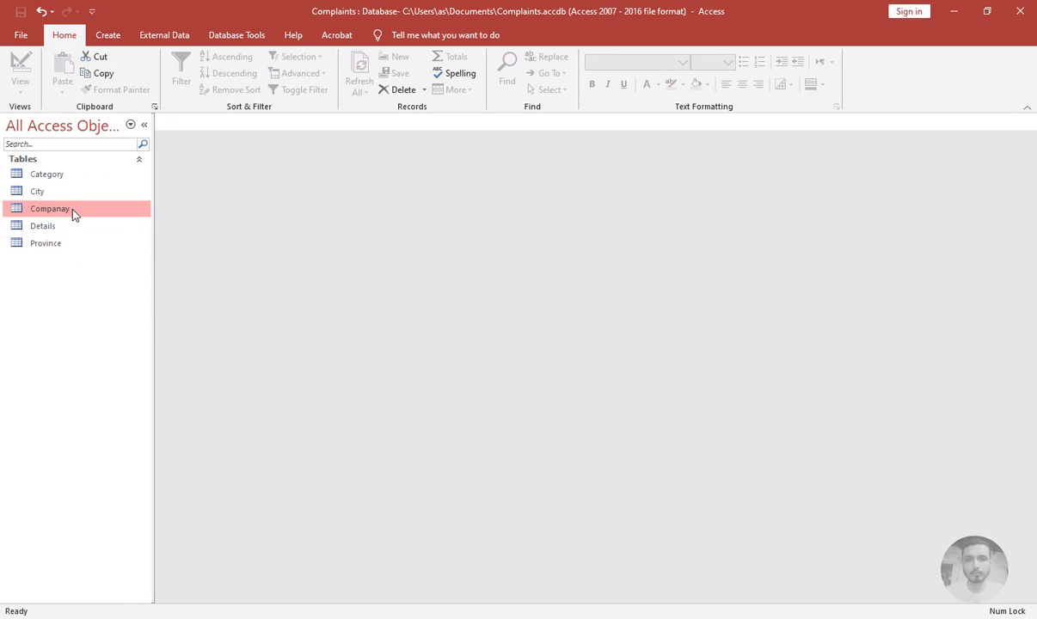
{"action": "key", "text": "ctrl+c"}
{"action": "key", "text": "ctrl+v"}
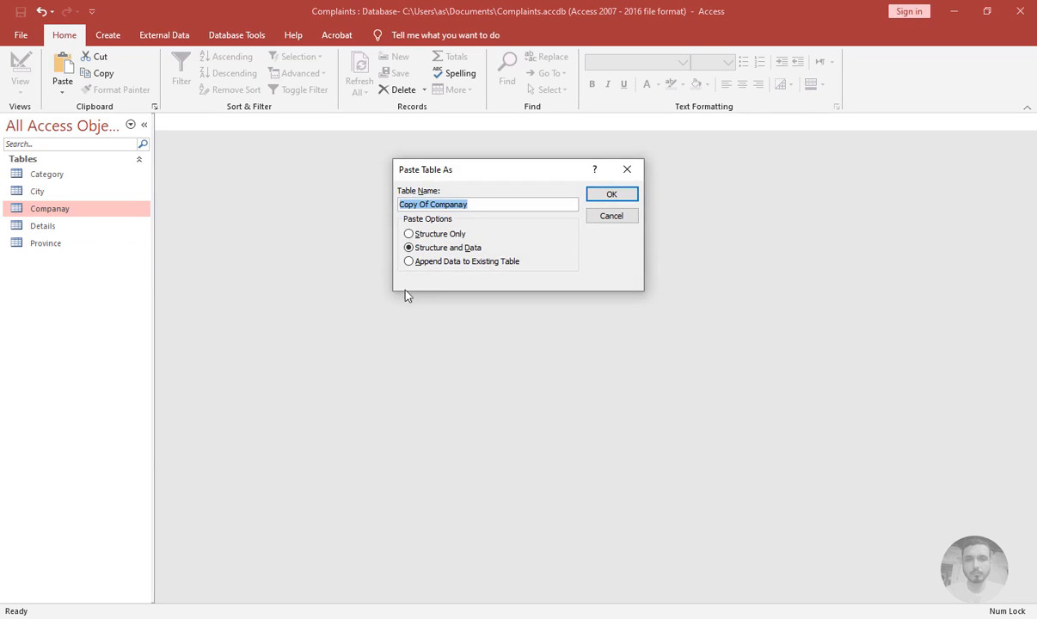
{"action": "left_click", "coordinate": [411, 233]}
{"action": "left_click_drag", "start_coordinate": [578, 201], "coordinate": [345, 196]}
{"action": "type", "text": "Employees"}
{"action": "key", "text": "Return"}
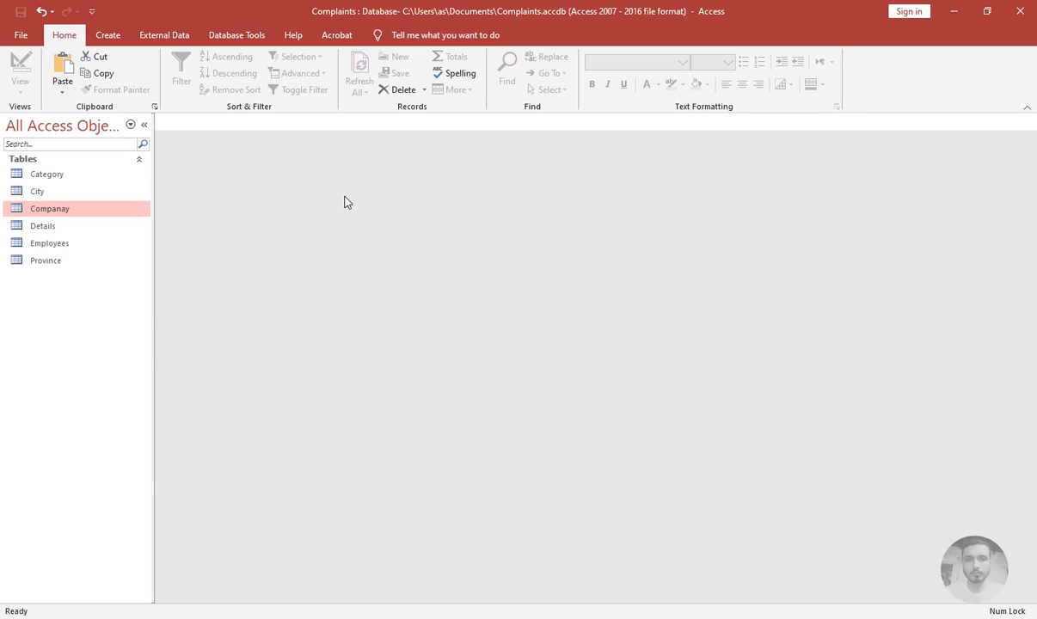
Paste another copy of the table with structure and data as Operator
{"action": "left_click", "coordinate": [26, 243]}
{"action": "key", "text": "ctrl+v"}
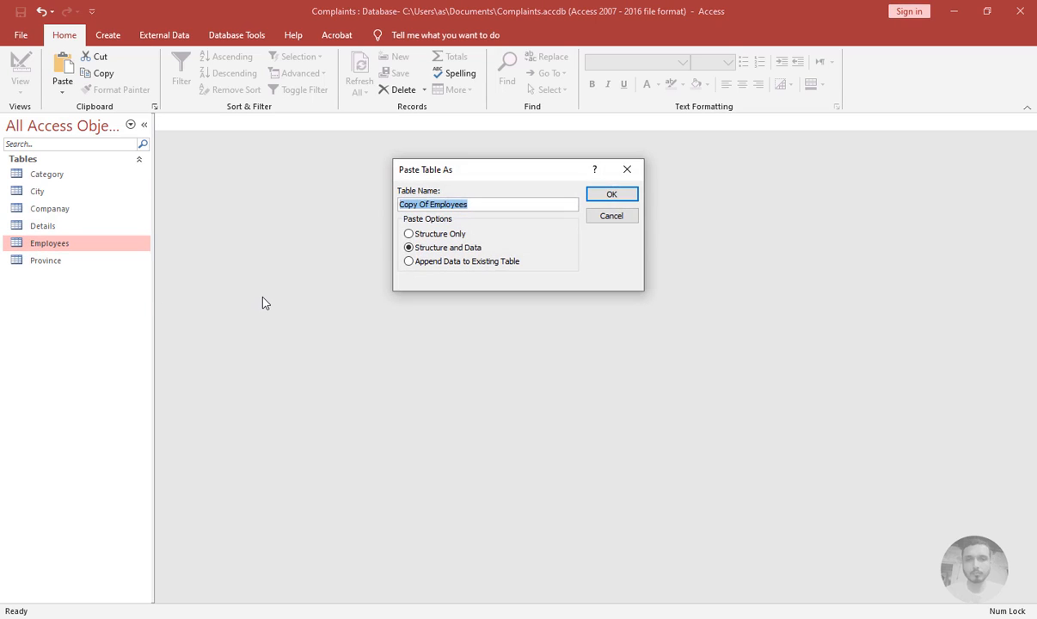
{"action": "type", "text": "Operator"}
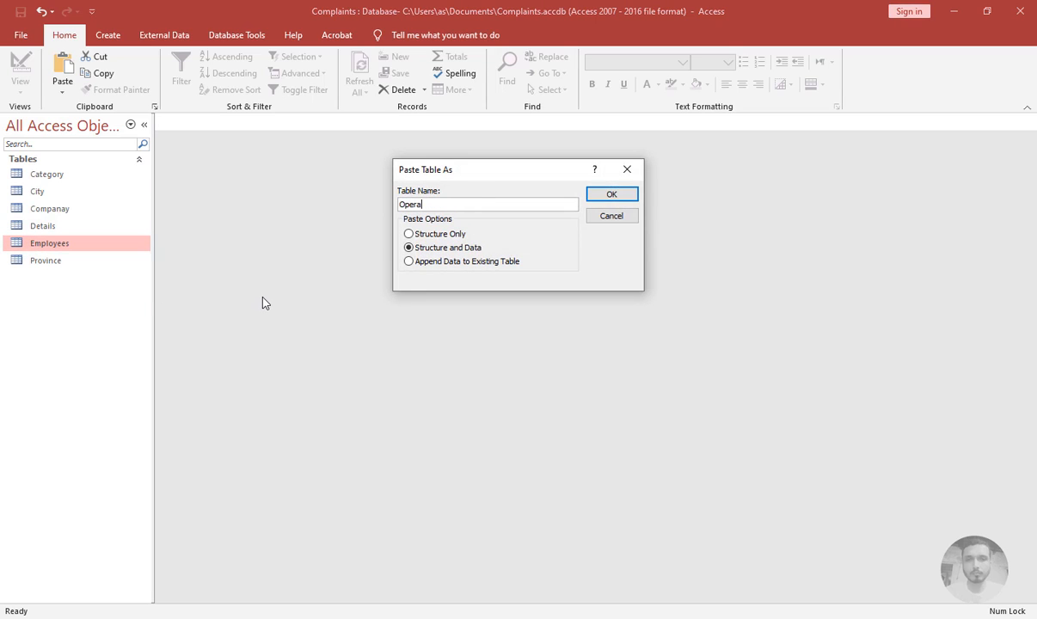
{"action": "key", "text": "Return"}
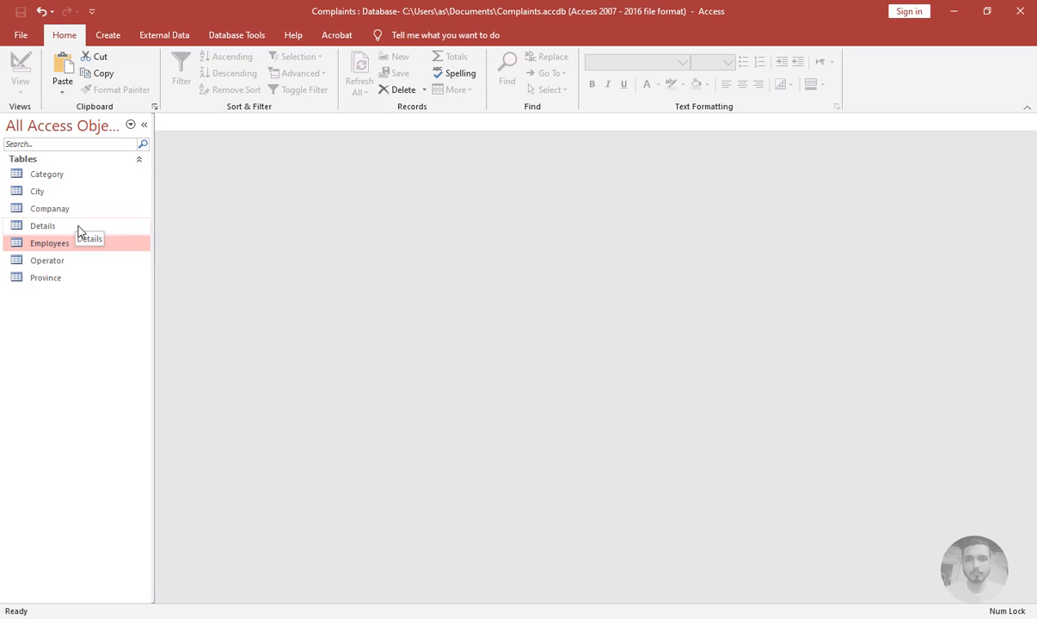
Create a new table and save it as Reports
{"action": "left_click", "coordinate": [107, 34]}
{"action": "left_click", "coordinate": [79, 76]}
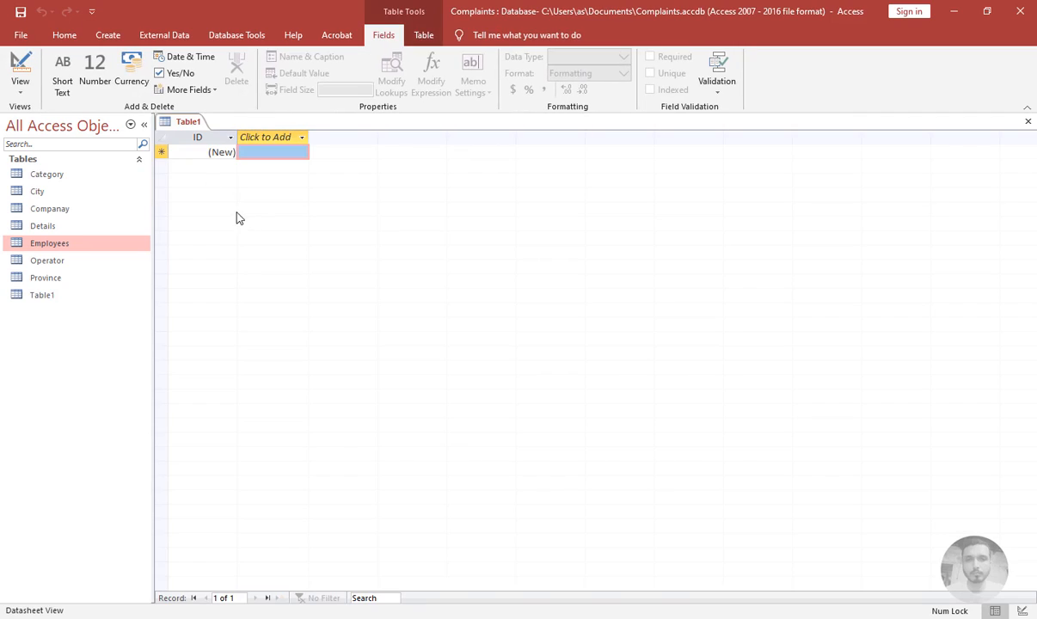
{"action": "left_click", "coordinate": [20, 69]}
{"action": "type", "text": "Re"}
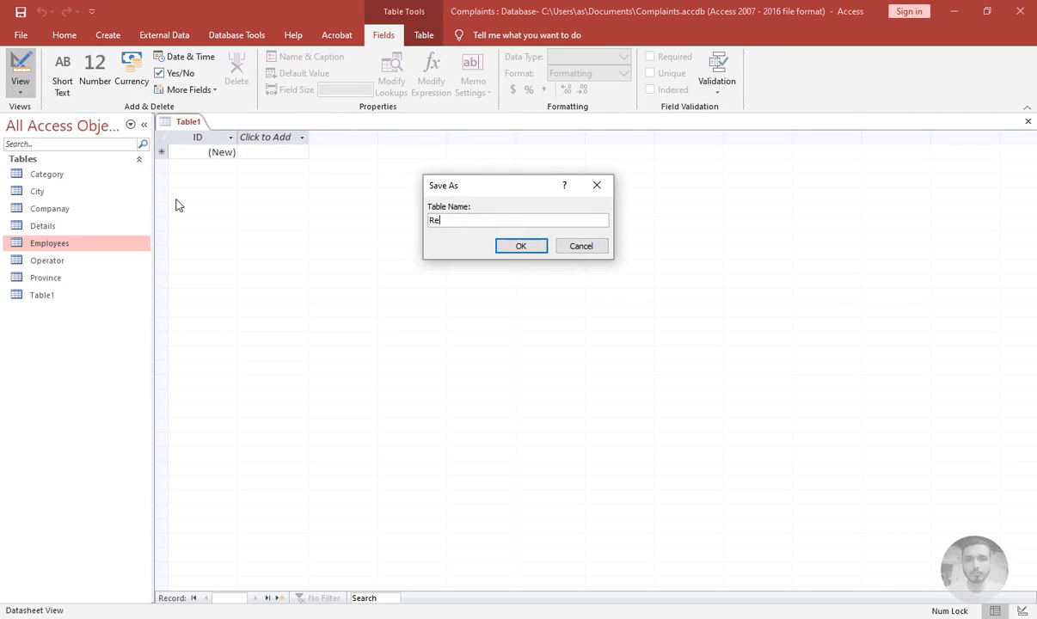
{"action": "type", "text": "ports"}
{"action": "key", "text": "Return"}
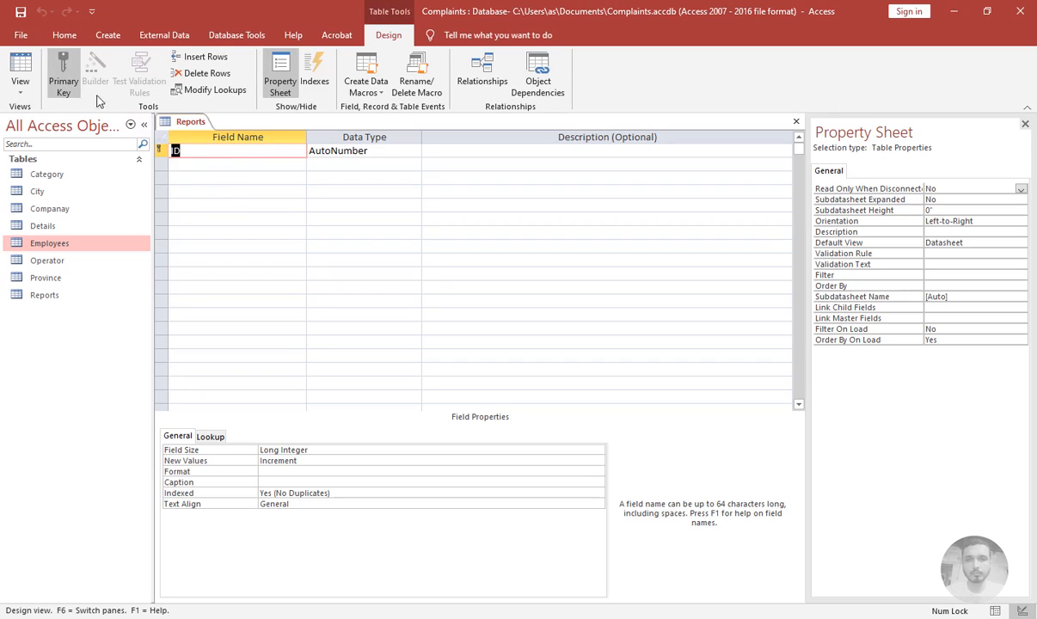
Delete the ID row from the Reports design and add a Reports field and a Status field
{"action": "left_click", "coordinate": [205, 77]}
{"action": "left_click", "coordinate": [484, 362]}
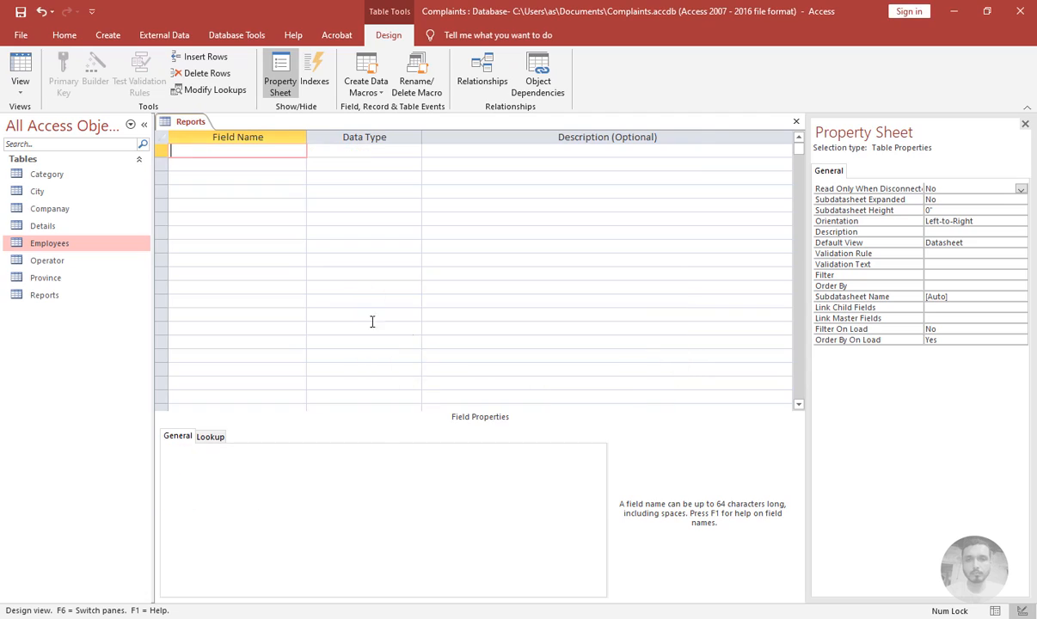
{"action": "type", "text": "Reports"}
{"action": "key", "text": "Return"}
{"action": "key", "text": "Return"}
{"action": "key", "text": "Return"}
{"action": "type", "text": "Status"}
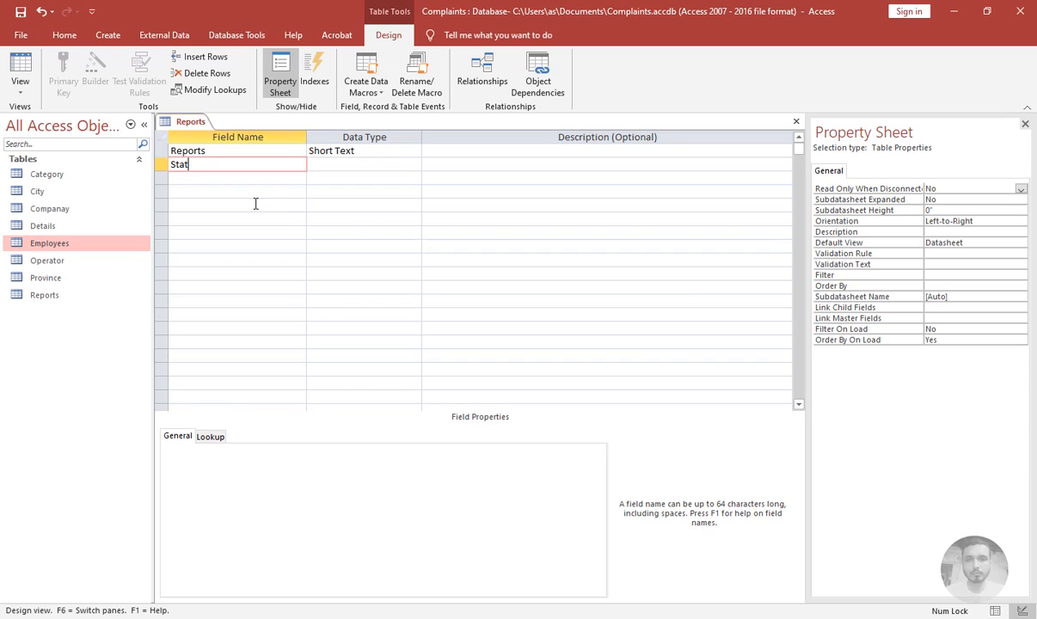
Make Status a Lookup Wizard field with typed values Active and In Active
{"action": "key", "text": "Return"}
{"action": "type", "text": "lookup Wizard..."}
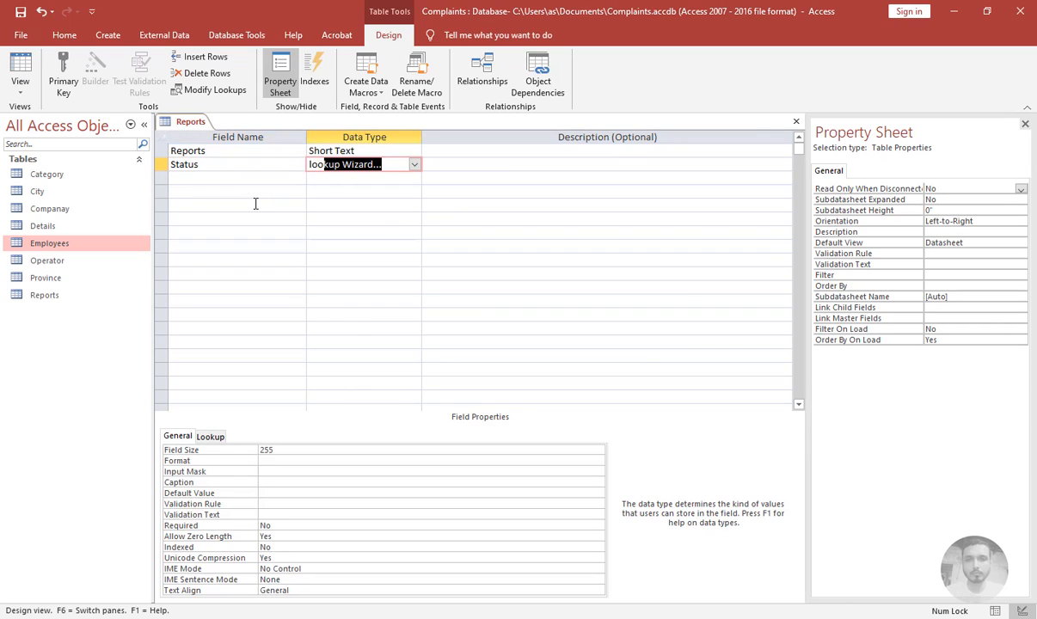
{"action": "key", "text": "Return"}
{"action": "key", "text": "Down"}
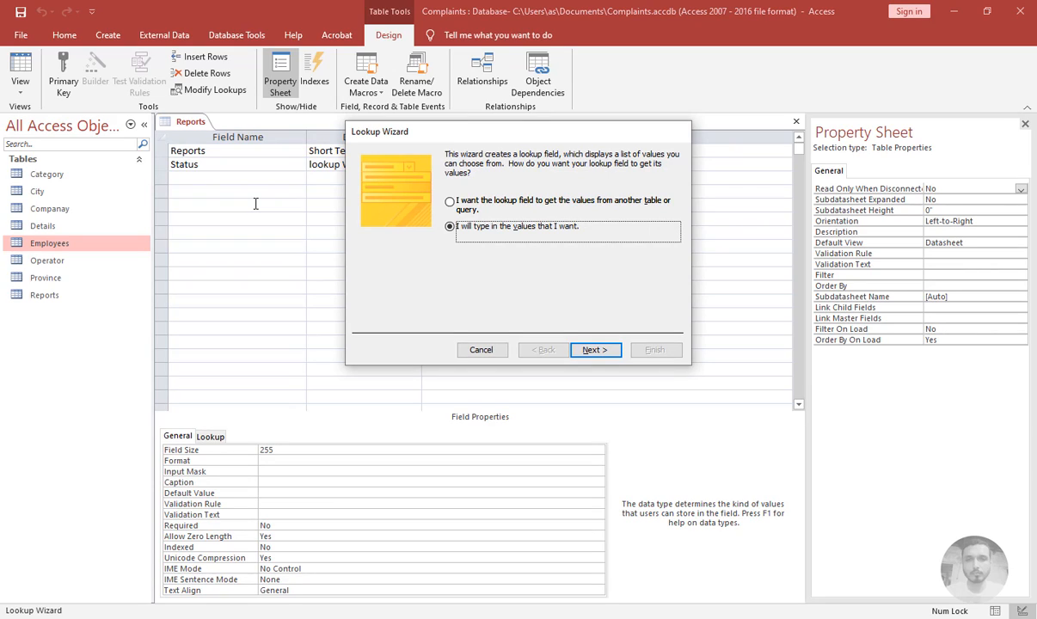
{"action": "key", "text": "Return"}
{"action": "key", "text": "Tab"}
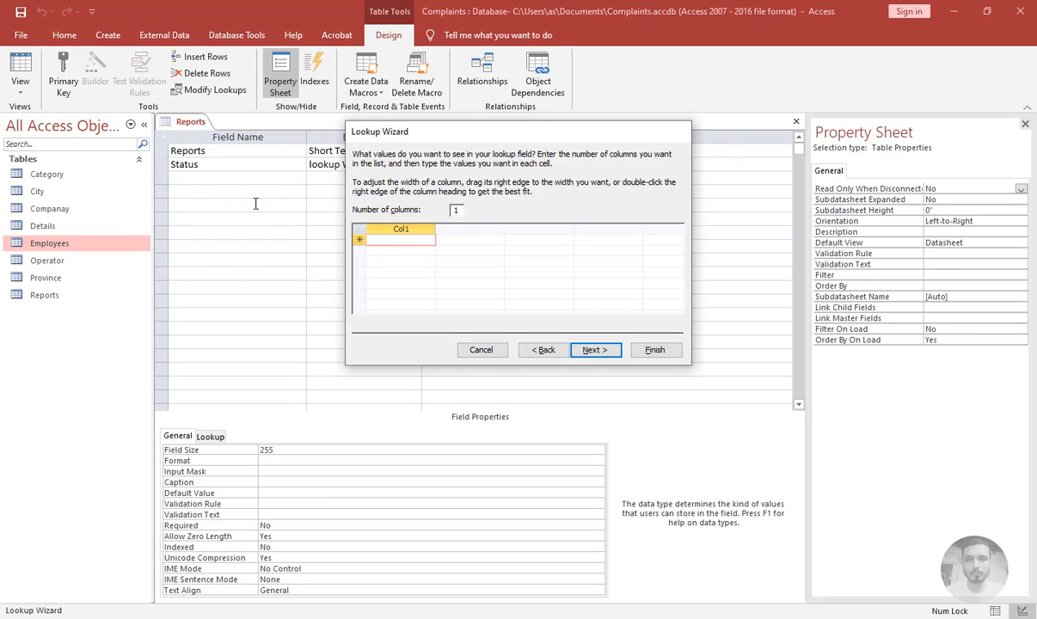
{"action": "type", "text": "Active"}
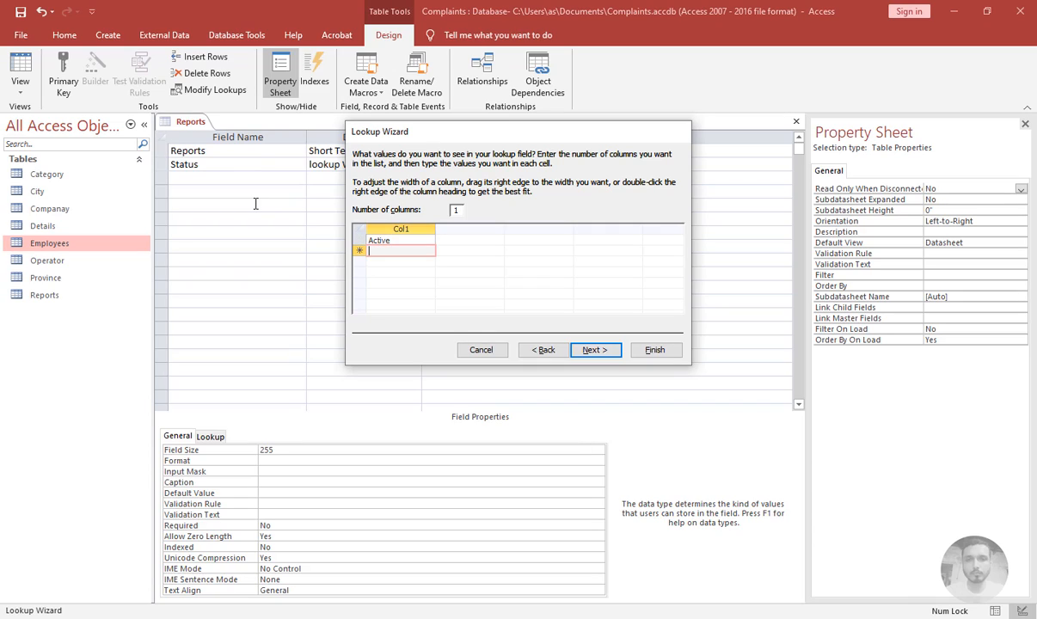
{"action": "key", "text": "Tab"}
{"action": "type", "text": "In Active"}
{"action": "key", "text": "Return"}
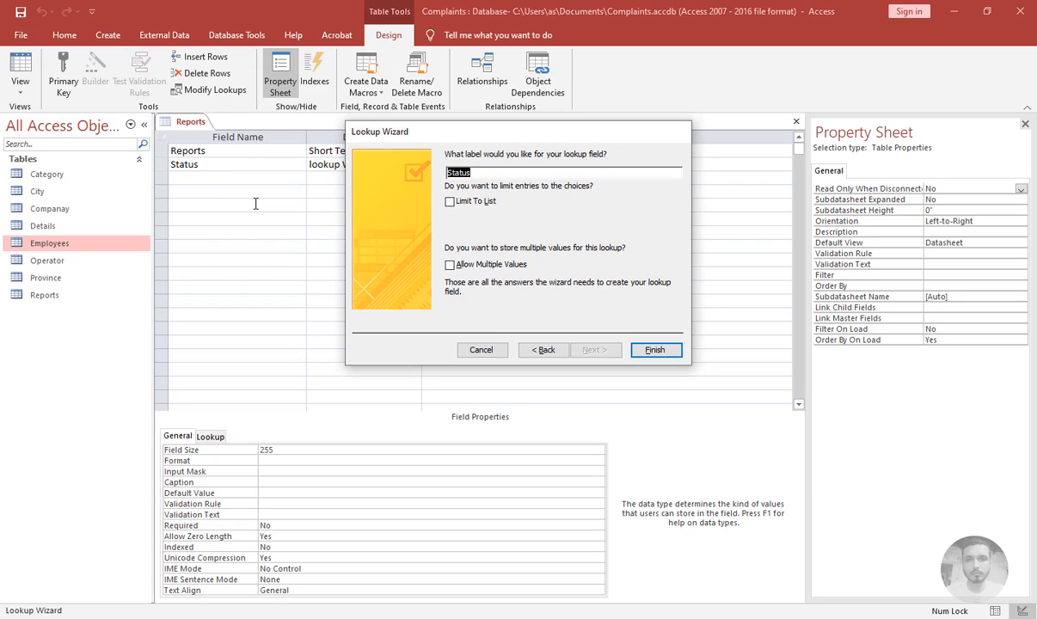
Limit the Status lookup to its list, finish the wizard, and save the Reports design on closing
{"action": "left_click", "coordinate": [451, 200]}
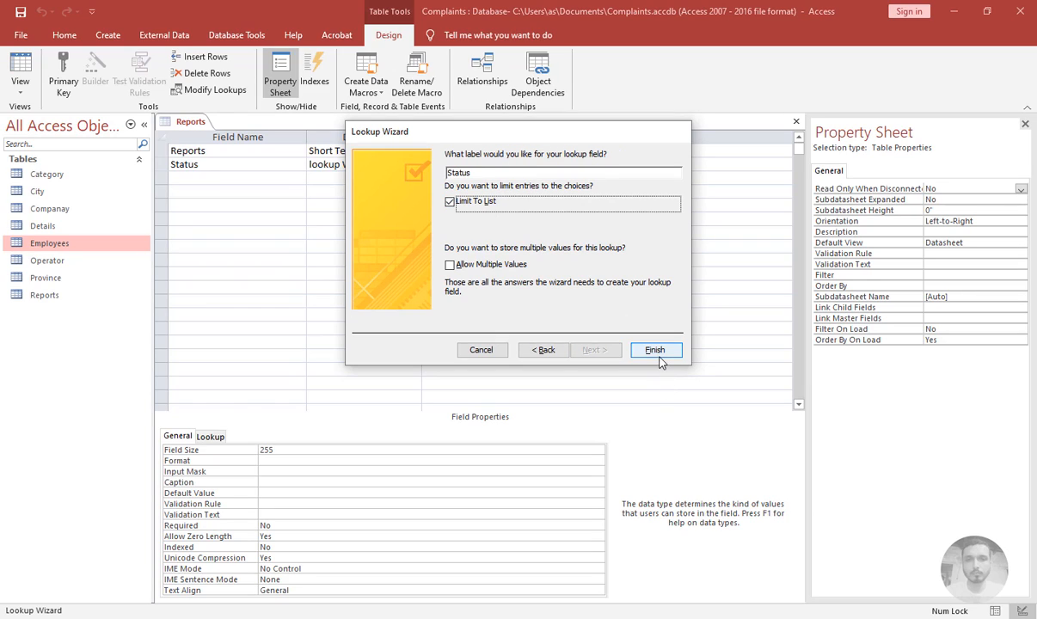
{"action": "left_click", "coordinate": [655, 349]}
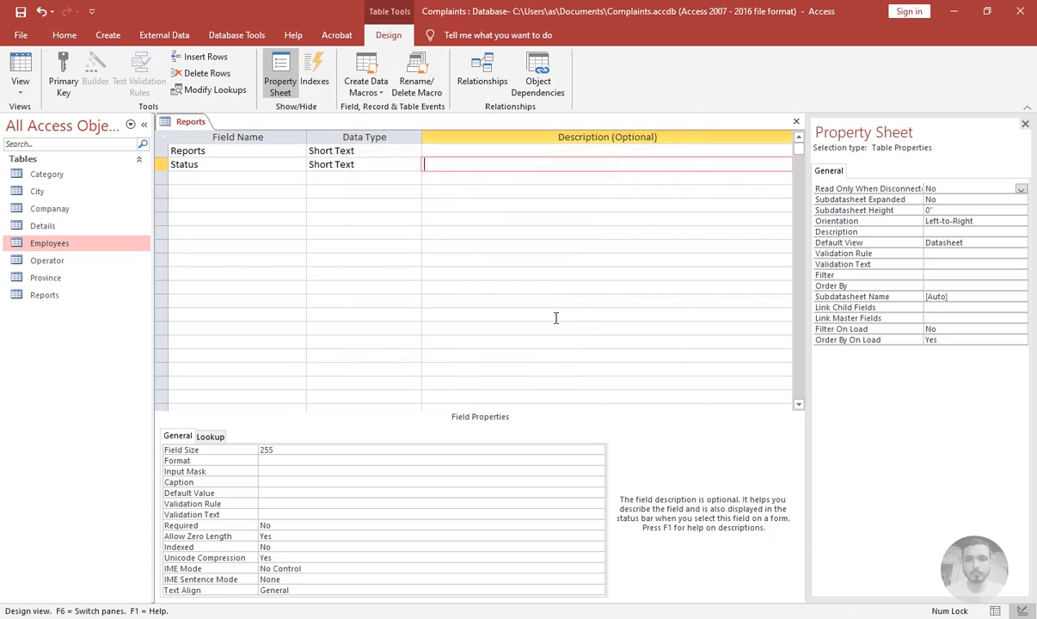
{"action": "left_click", "coordinate": [798, 127]}
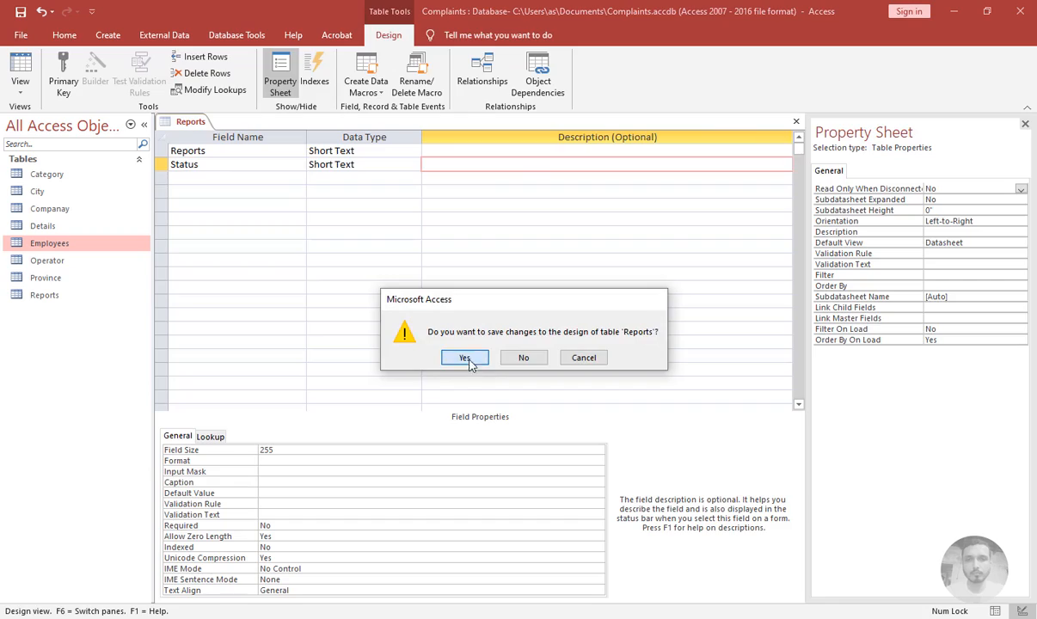
{"action": "left_click", "coordinate": [463, 358]}
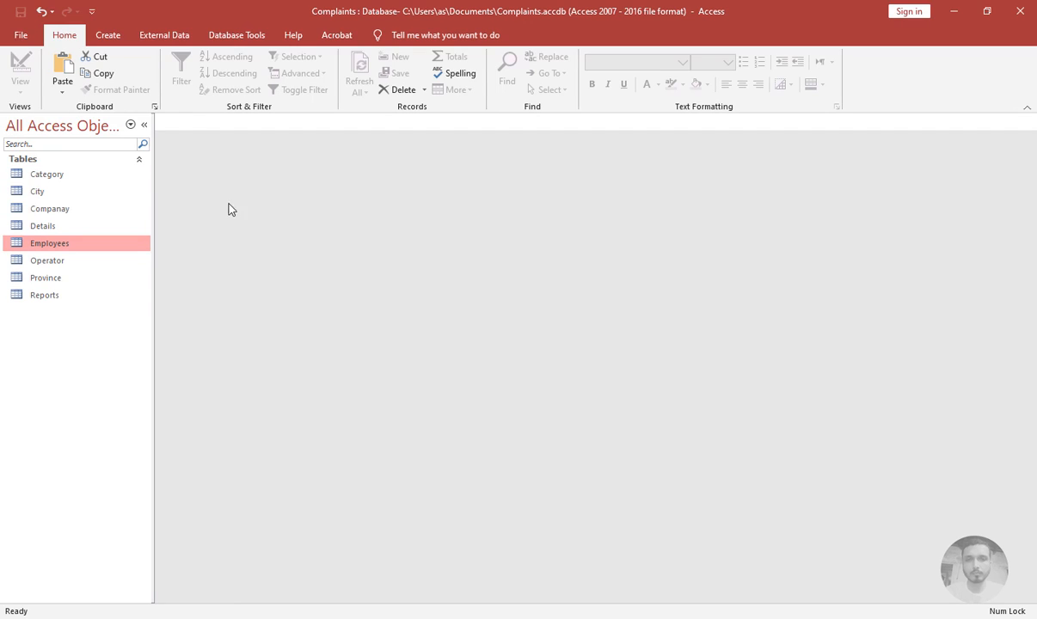
Create a new table, switch it to design view, and save it as Complaints
{"action": "left_click", "coordinate": [111, 35]}
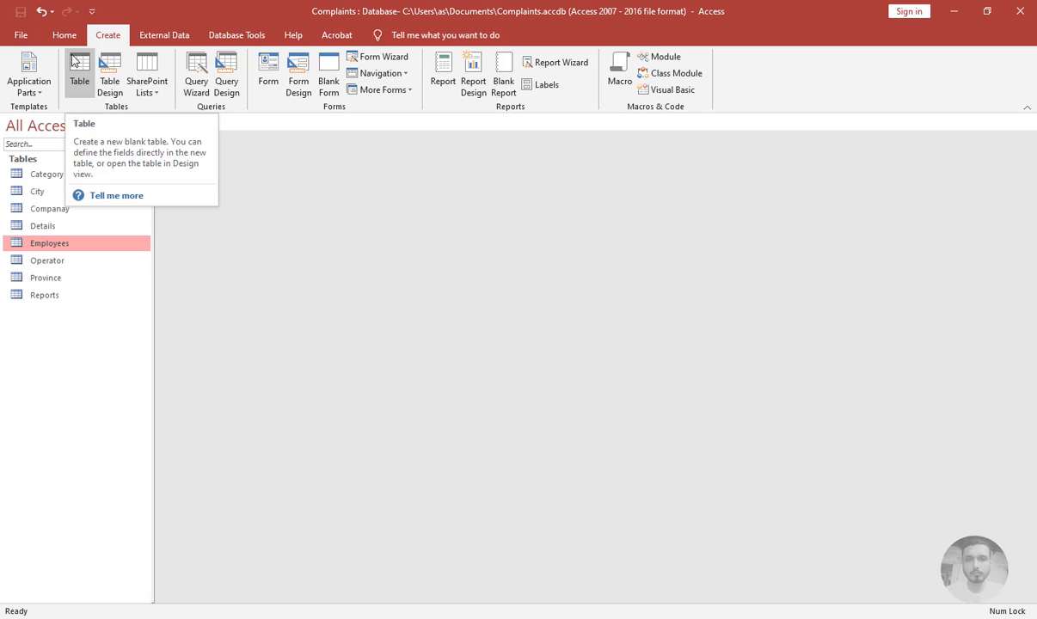
{"action": "left_click", "coordinate": [84, 76]}
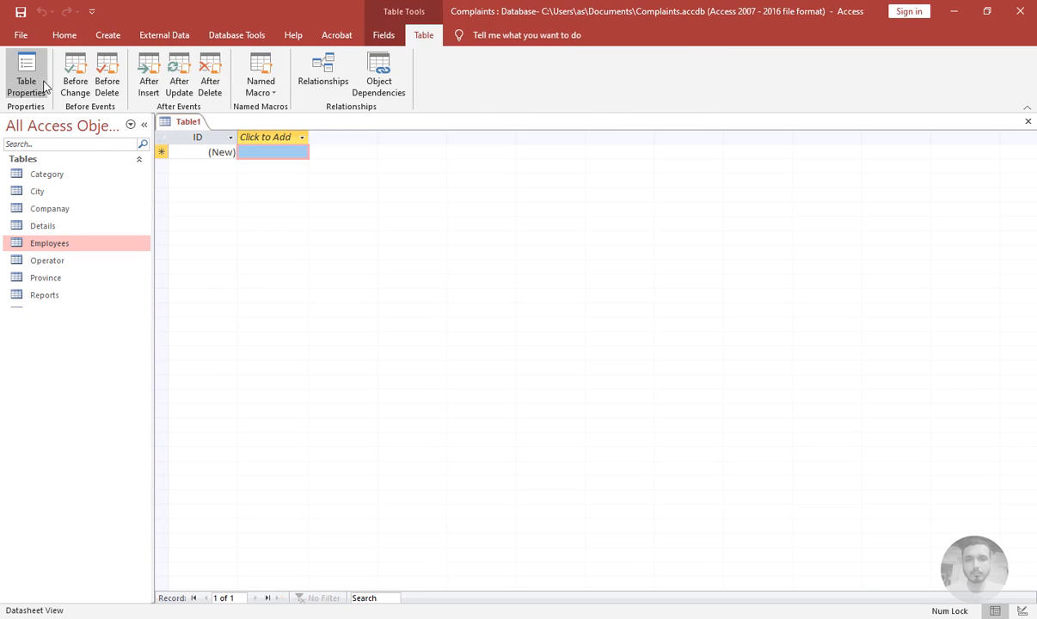
{"action": "left_click", "coordinate": [62, 35]}
{"action": "left_click", "coordinate": [19, 67]}
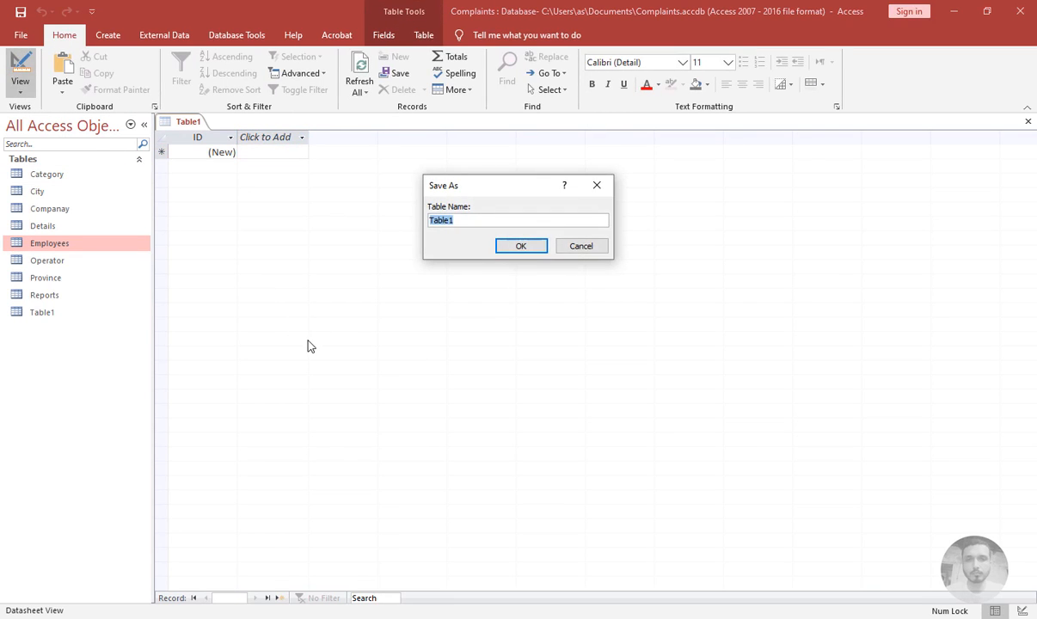
{"action": "type", "text": "Comap"}
{"action": "key", "text": "BackSpace"}
{"action": "key", "text": "BackSpace"}
{"action": "type", "text": "plaints"}
{"action": "key", "text": "Return"}
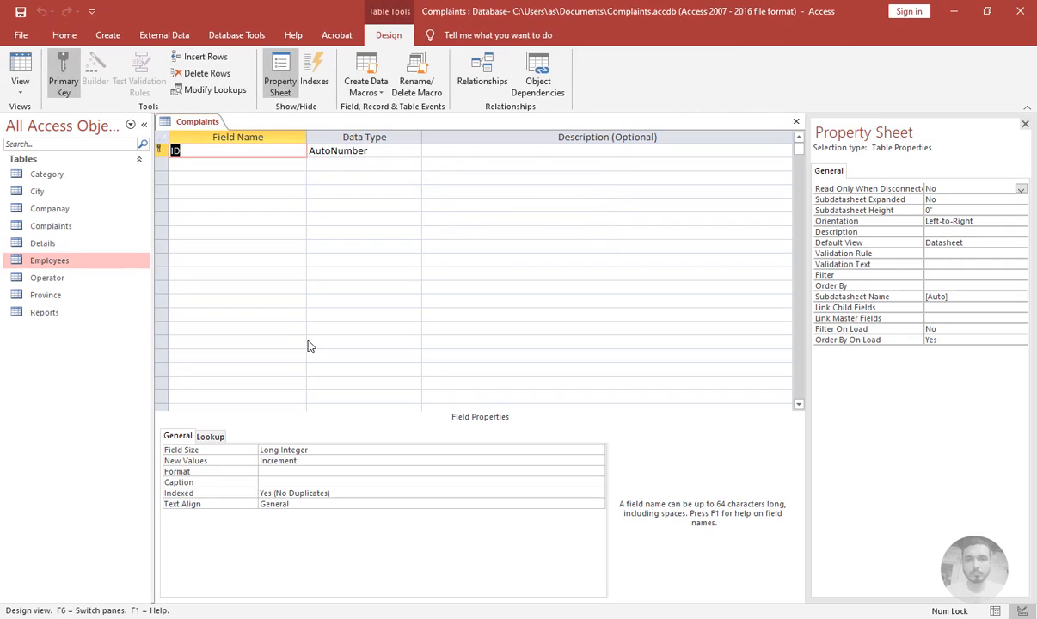
Add a Date0 field with the Date/Time data type
{"action": "key", "text": "Tab"}
{"action": "key", "text": "Tab"}
{"action": "key", "text": "Tab"}
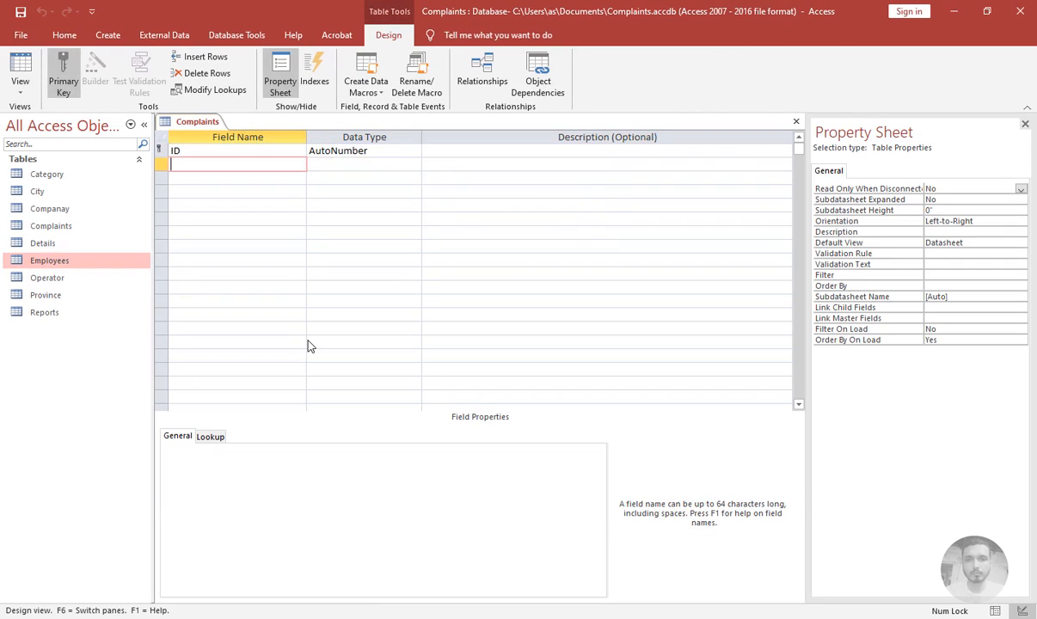
{"action": "type", "text": "Date"}
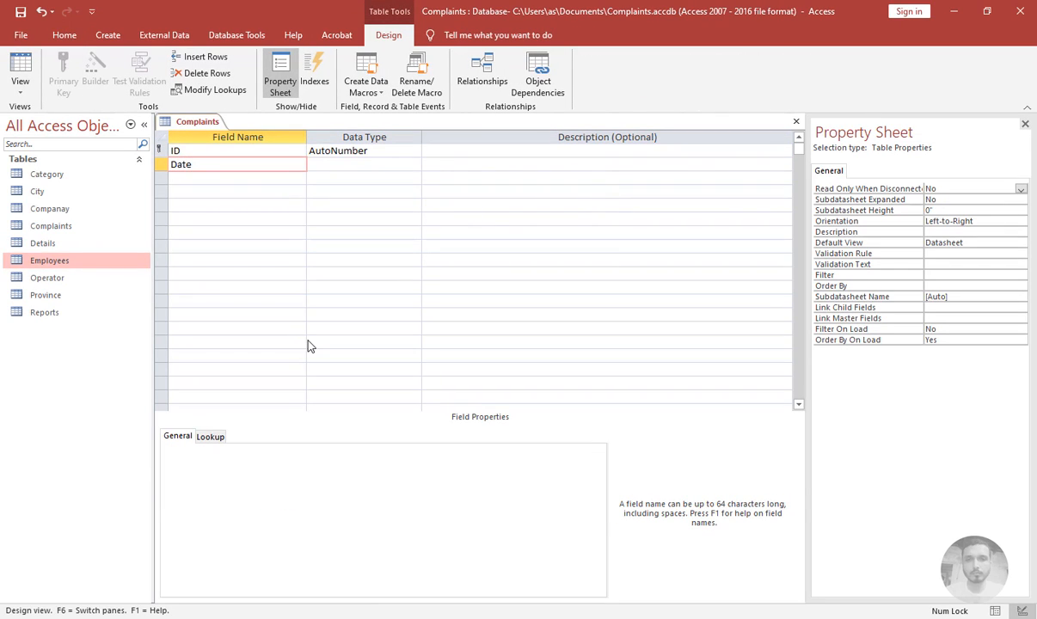
{"action": "type", "text": "0"}
{"action": "key", "text": "Tab"}
{"action": "type", "text": "da"}
{"action": "key", "text": "Tab"}
{"action": "key", "text": "Tab"}
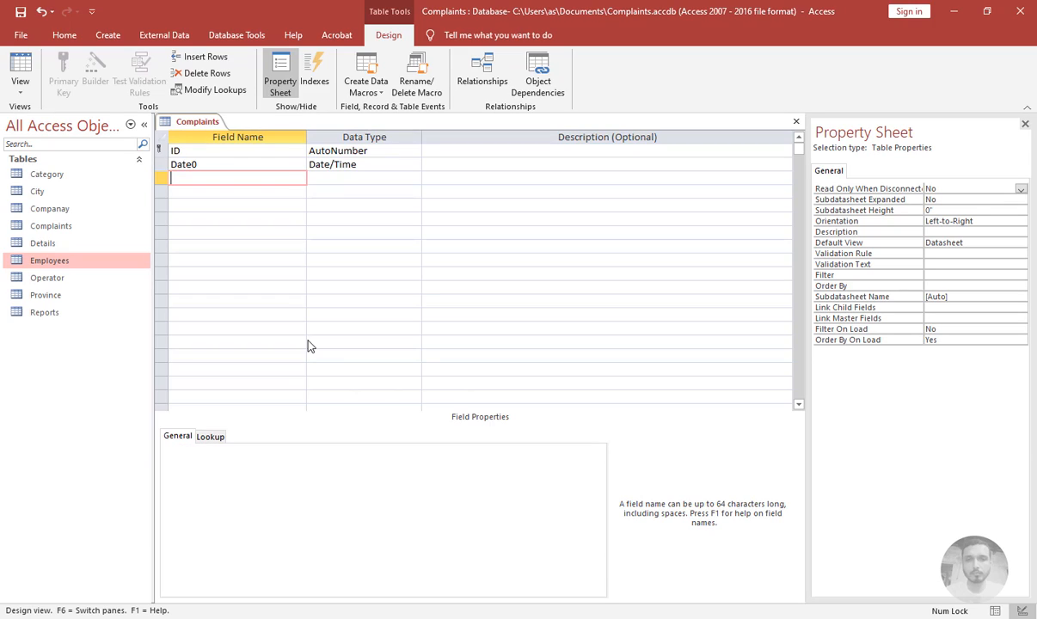
Add Complainant and MobileNo fields with the Short Text data type
{"action": "type", "text": "Complainant"}
{"action": "key", "text": "Tab"}
{"action": "key", "text": "Tab"}
{"action": "key", "text": "Tab"}
{"action": "type", "text": "Mobile"}
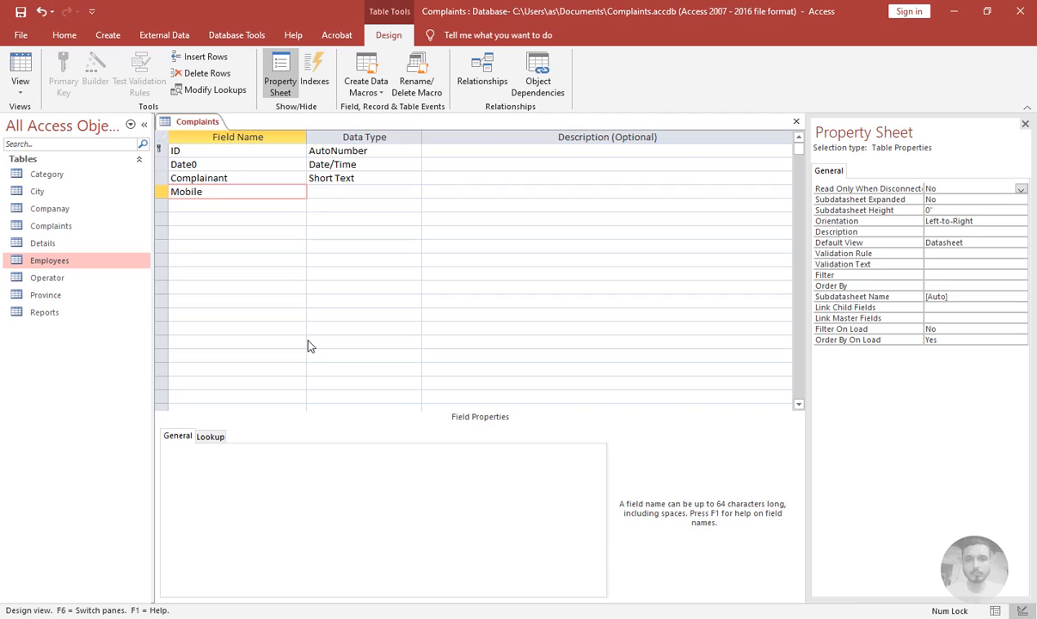
{"action": "type", "text": "No"}
{"action": "key", "text": "Tab"}
{"action": "key", "text": "Tab"}
{"action": "key", "text": "Tab"}
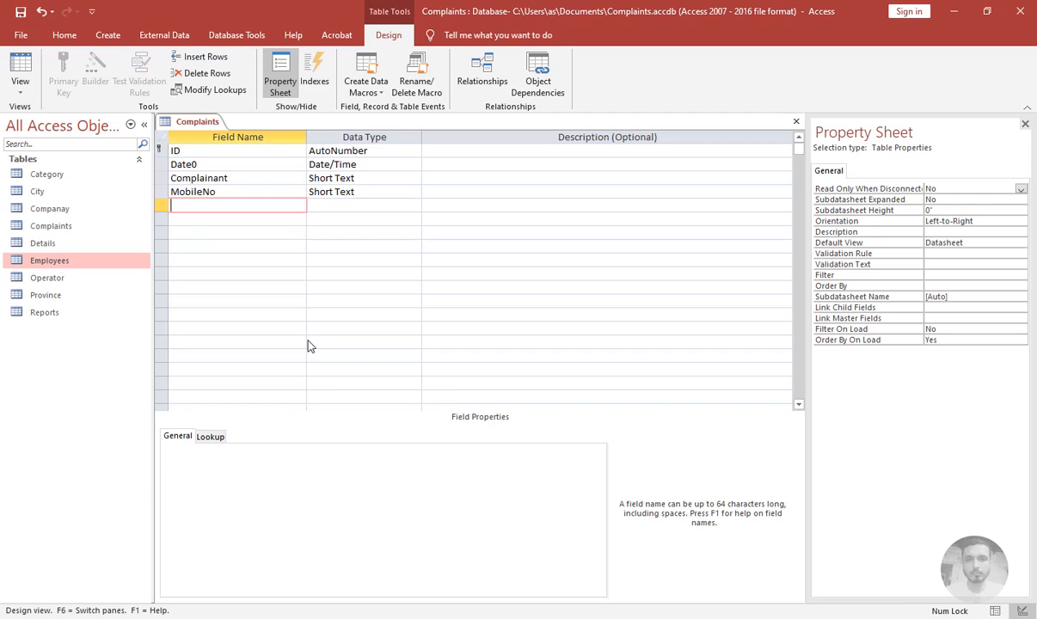
Add a Plot field and set its data type to Number
{"action": "type", "text": "Plot"}
{"action": "key", "text": "Tab"}
{"action": "key", "text": "Tab"}
{"action": "key", "text": "Tab"}
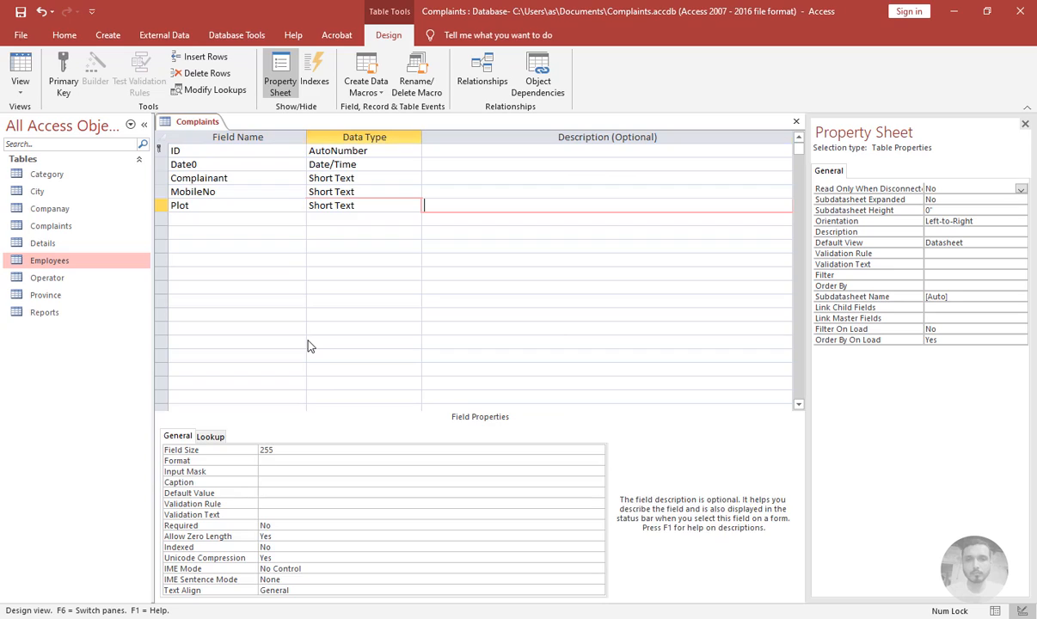
{"action": "key", "text": "Up"}
{"action": "key", "text": "Right"}
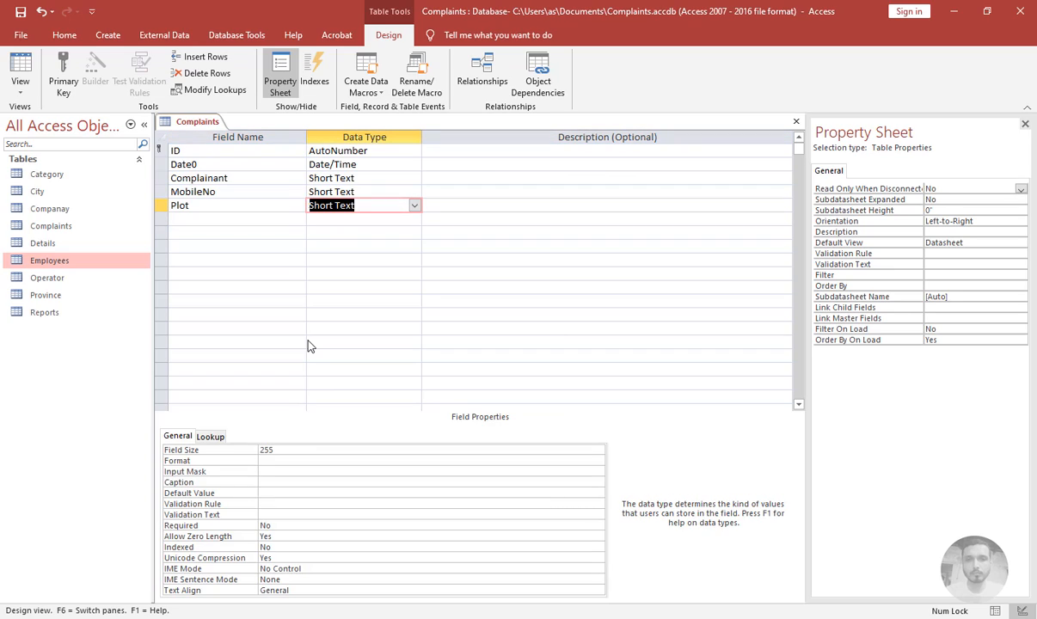
{"action": "type", "text": "Number"}
{"action": "key", "text": "Down"}
{"action": "key", "text": "Left"}
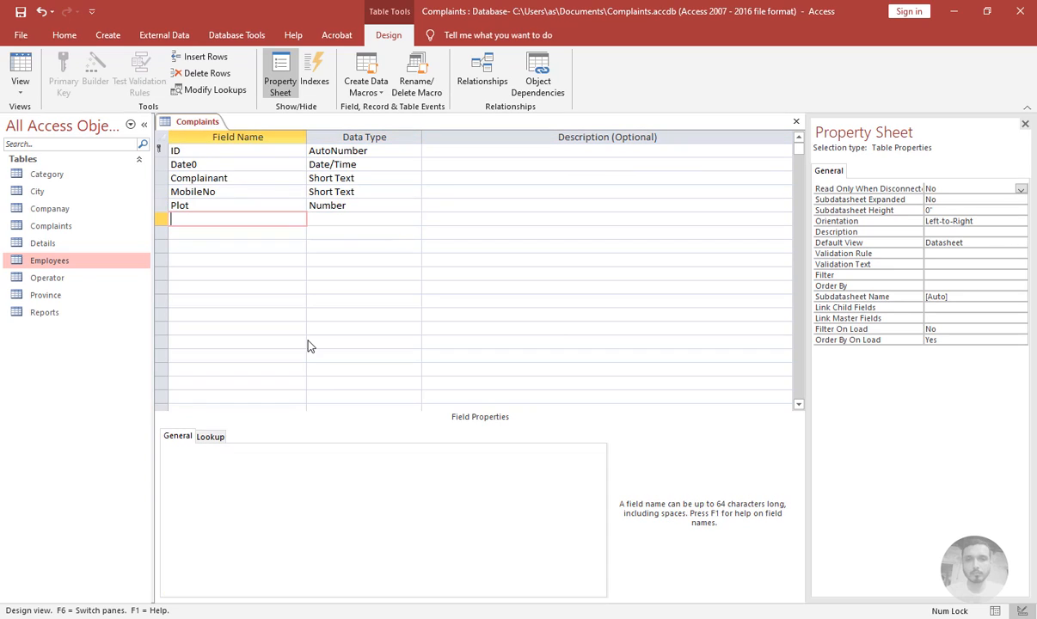
Add Part and Block fields with the Short Text data type
{"action": "type", "text": "Part"}
{"action": "key", "text": "Tab"}
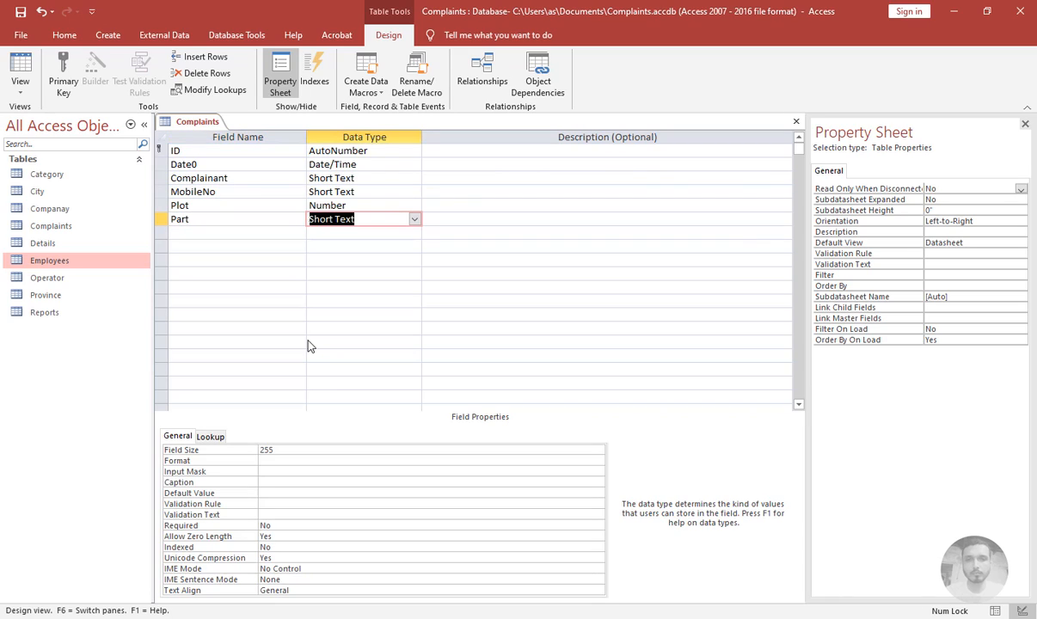
{"action": "key", "text": "Tab"}
{"action": "key", "text": "Tab"}
{"action": "type", "text": "Block"}
{"action": "key", "text": "Tab"}
{"action": "key", "text": "Tab"}
{"action": "key", "text": "Tab"}
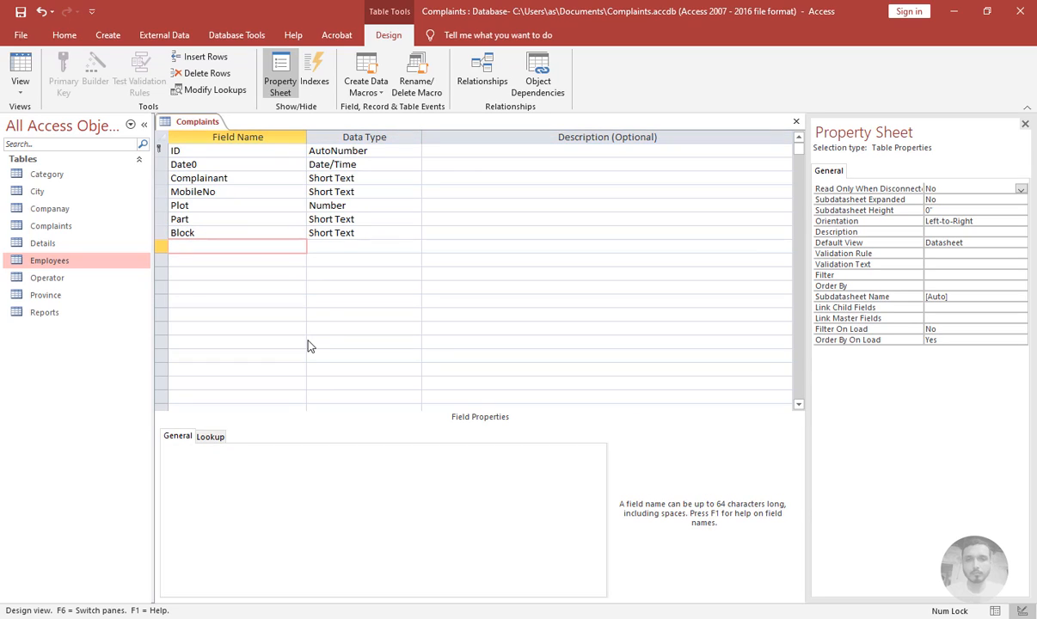
Add Commercial and Department fields with the Short Text data type
{"action": "type", "text": "Commercial"}
{"action": "key", "text": "Tab"}
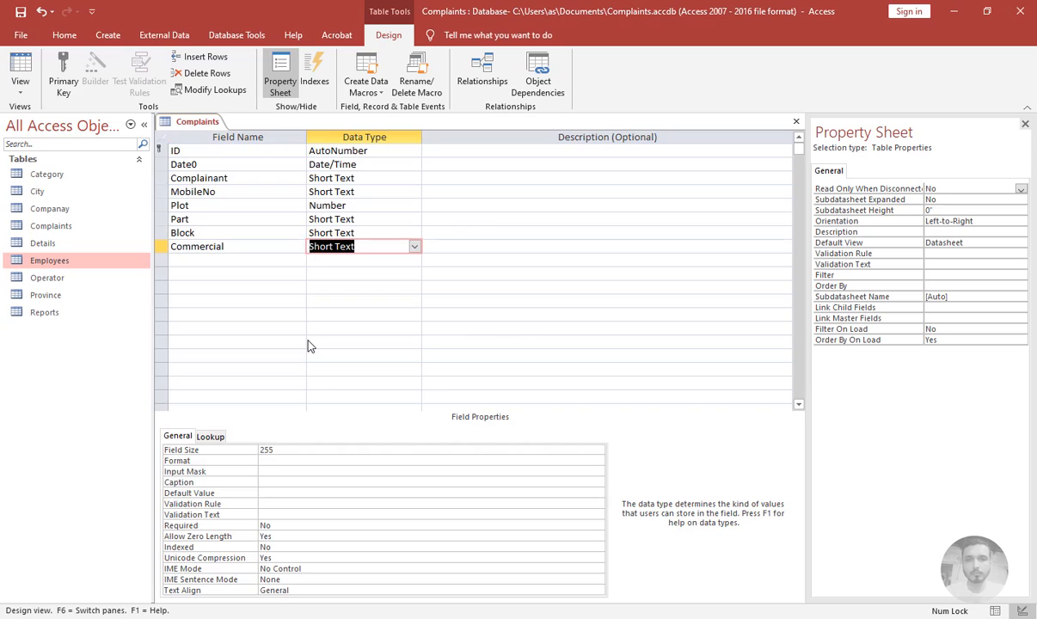
{"action": "key", "text": "Tab"}
{"action": "key", "text": "Tab"}
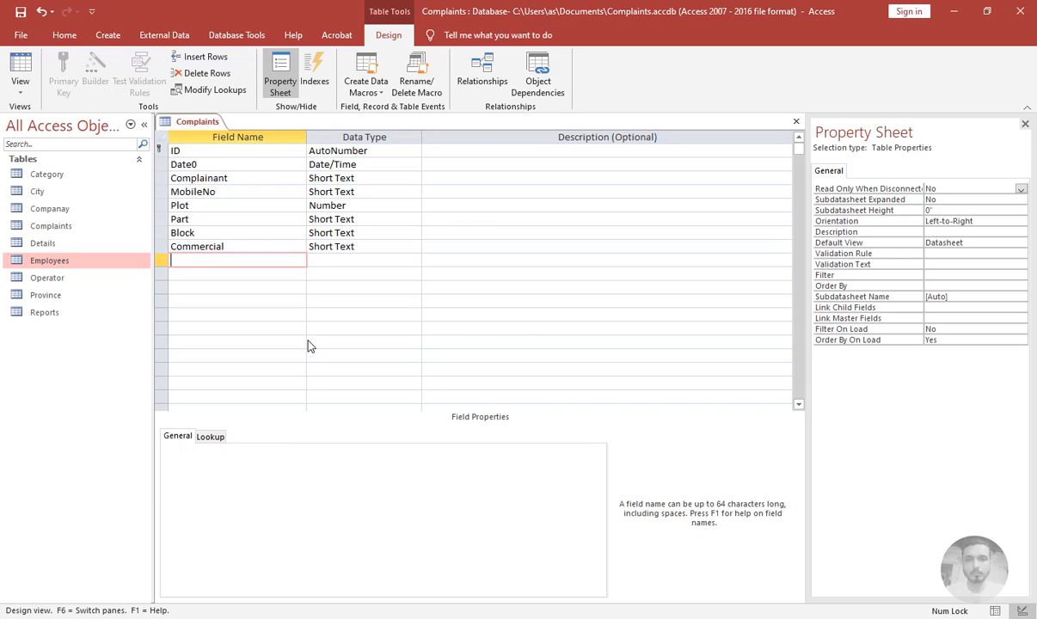
{"action": "type", "text": "Department"}
{"action": "key", "text": "Tab"}
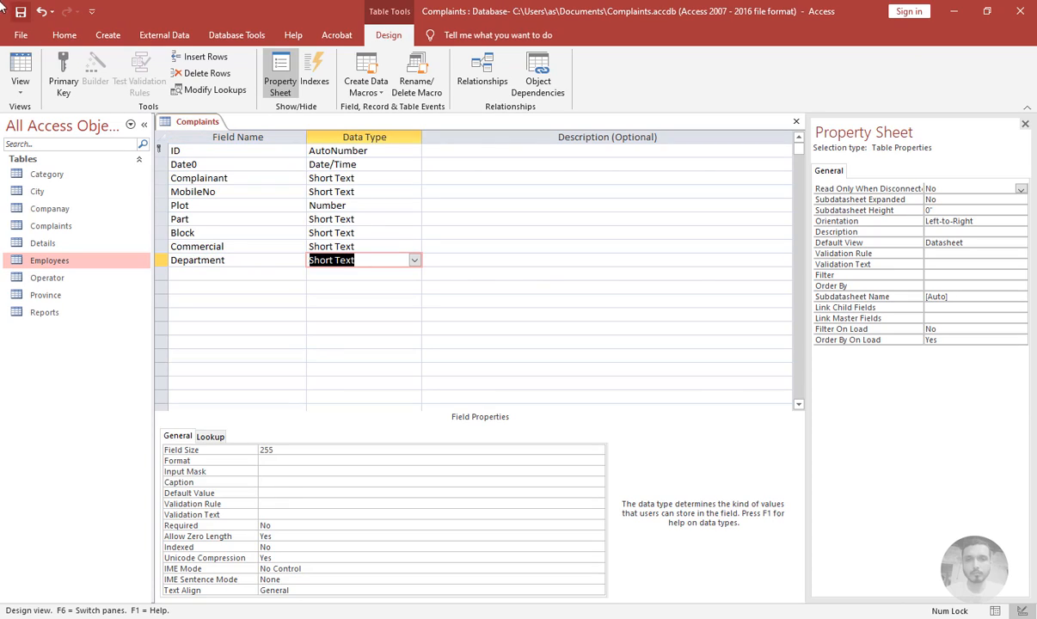
Create another new table, switch it to design view, and save it as Department
{"action": "left_click", "coordinate": [107, 34]}
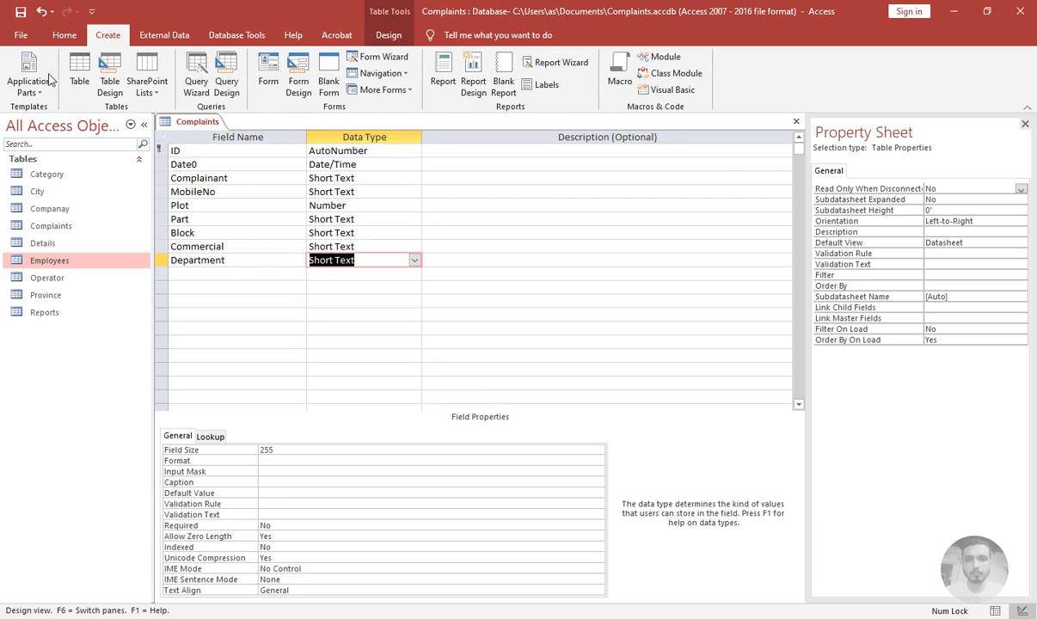
{"action": "left_click", "coordinate": [83, 76]}
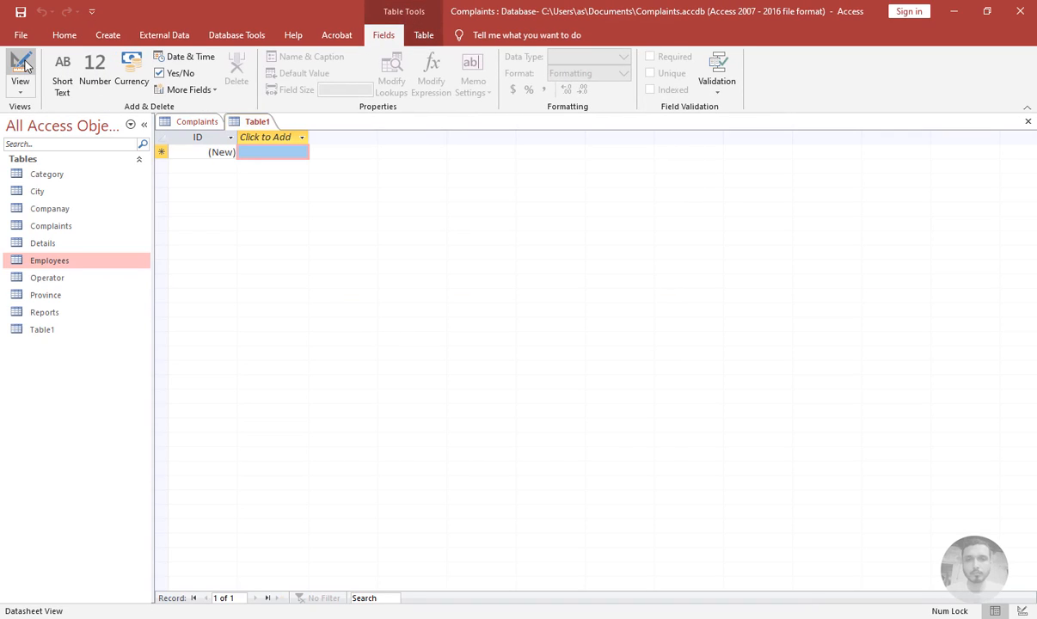
{"action": "left_click", "coordinate": [22, 65]}
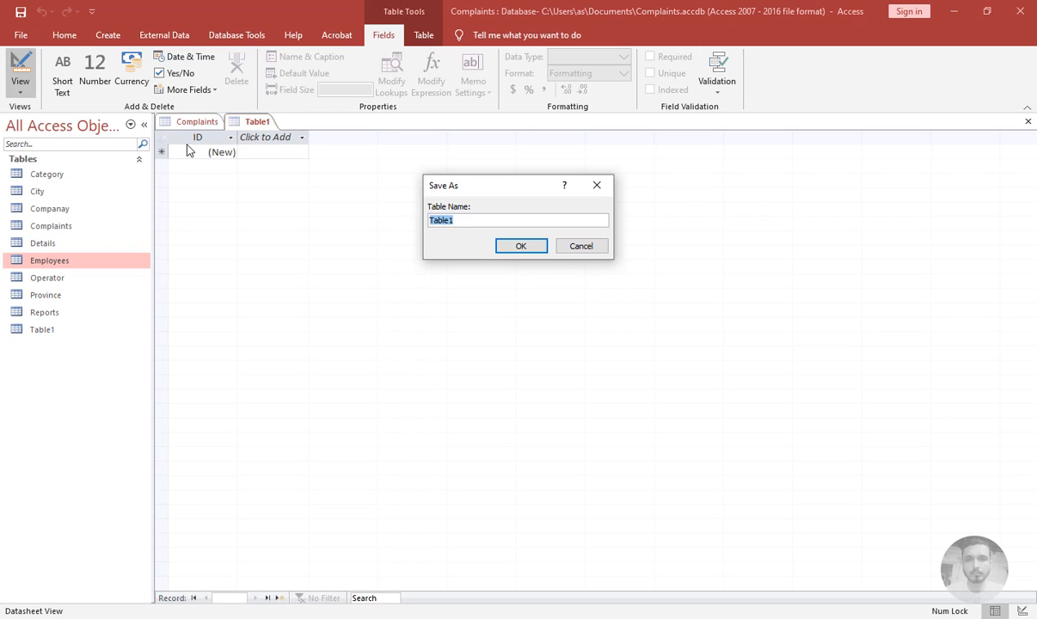
{"action": "type", "text": "D"}
{"action": "type", "text": "epartment"}
{"action": "key", "text": "Return"}
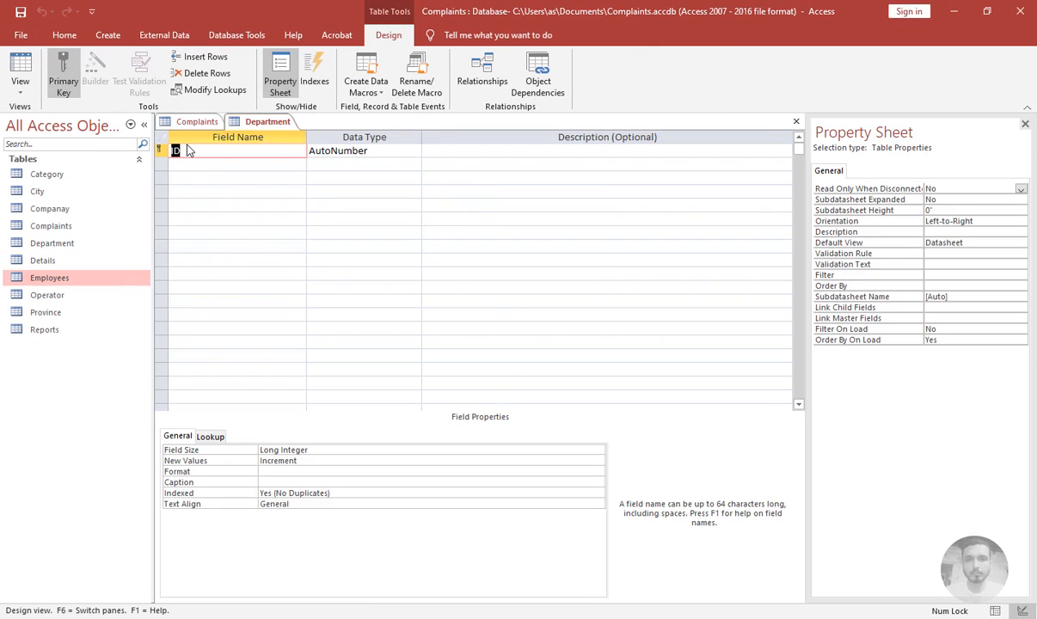
Add a Department field with the Short Text data type to the Department table
{"action": "key", "text": "Tab"}
{"action": "type", "text": "Dep"}
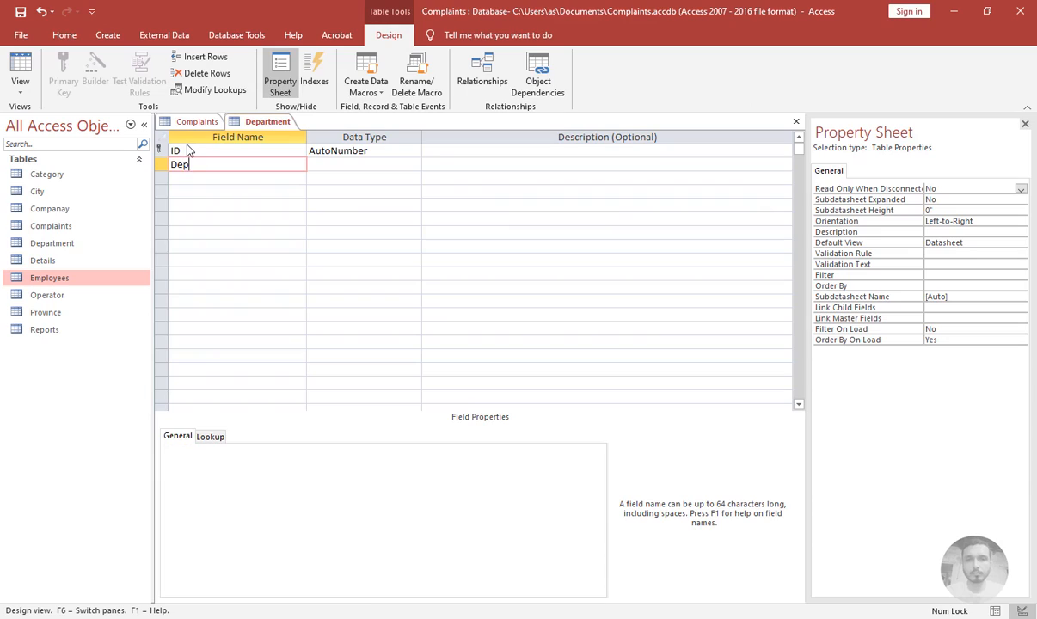
{"action": "type", "text": "artm"}
{"action": "key", "text": "Tab"}
{"action": "key", "text": "Tab"}
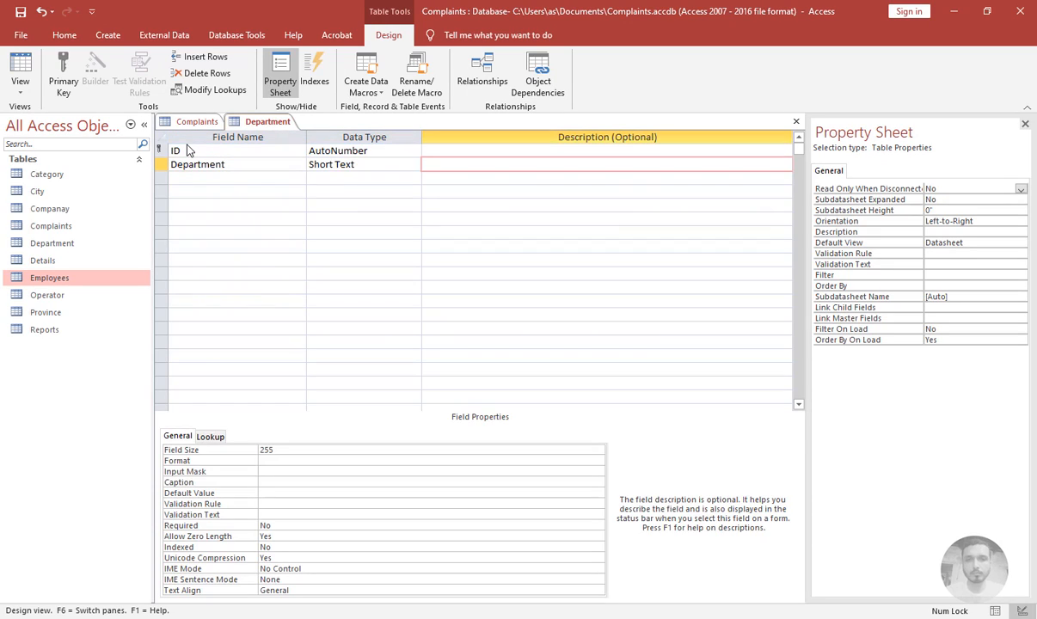
Set the Department field's Indexed property to Yes (No Duplicates) and save the design on closing
{"action": "left_click", "coordinate": [242, 163]}
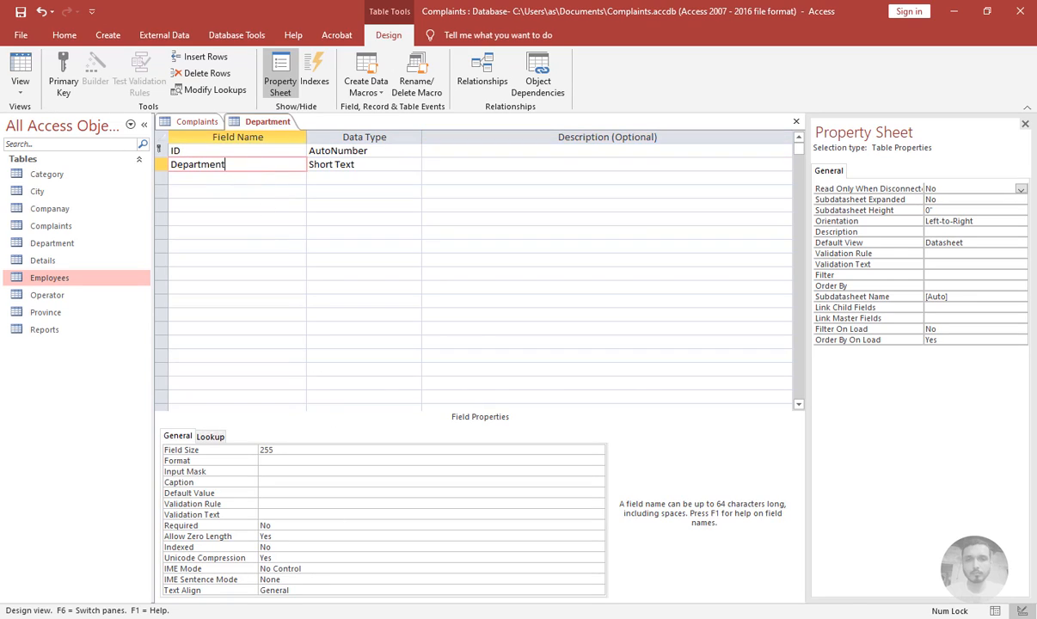
{"action": "left_click", "coordinate": [301, 558]}
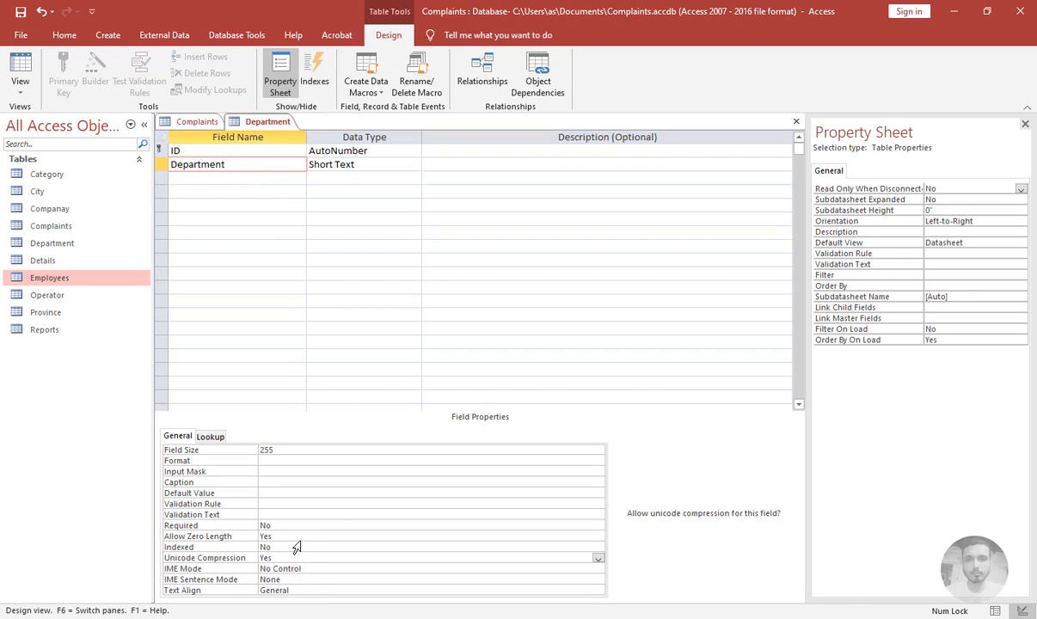
{"action": "left_click", "coordinate": [297, 547]}
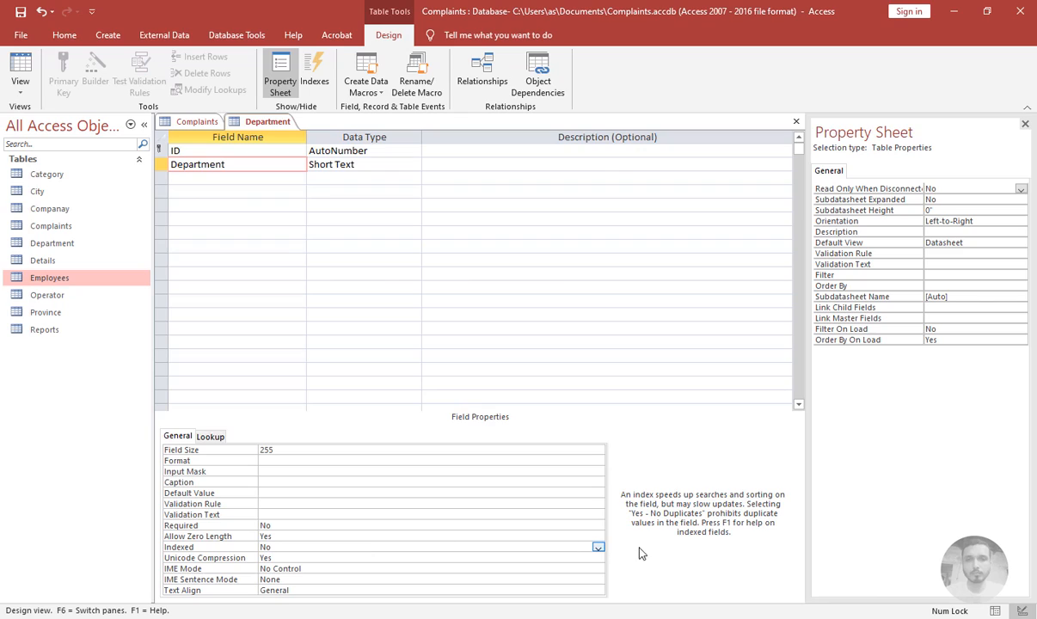
{"action": "left_click", "coordinate": [598, 547]}
{"action": "left_click", "coordinate": [297, 579]}
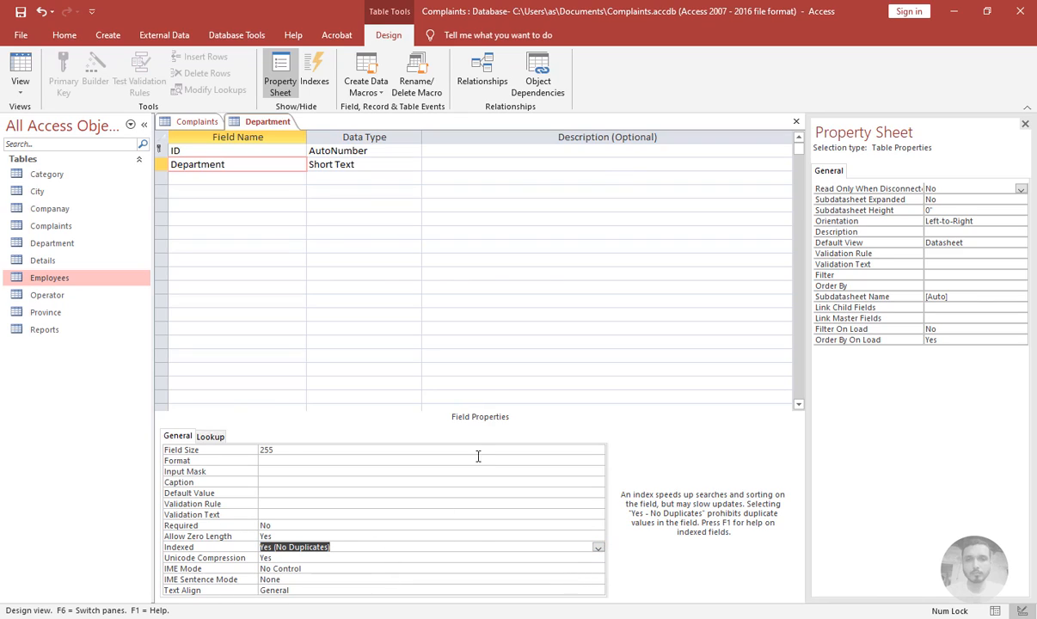
{"action": "left_click", "coordinate": [797, 121]}
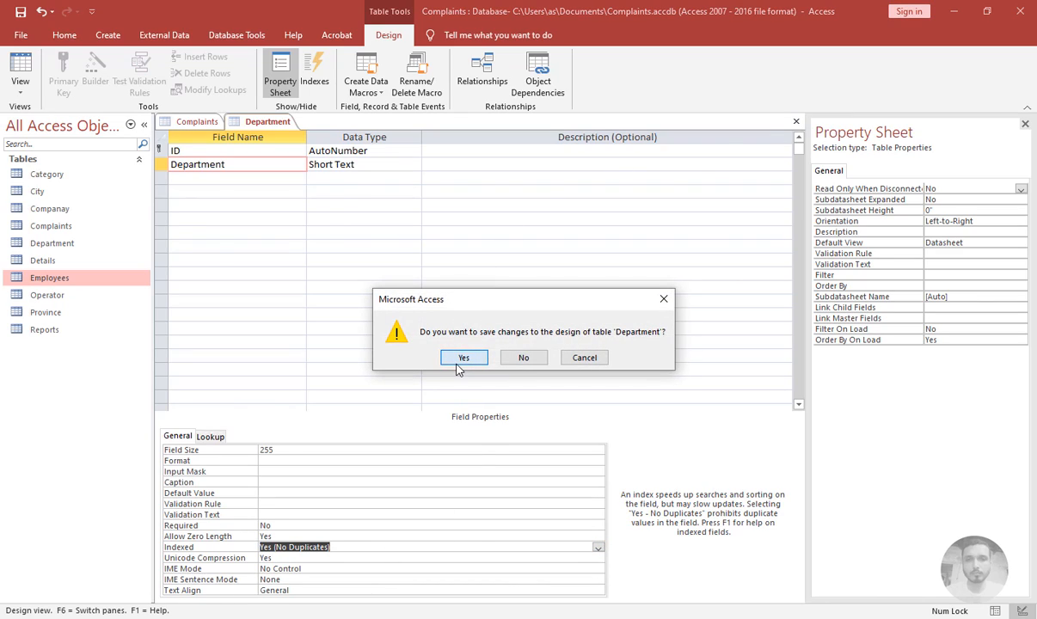
{"action": "left_click", "coordinate": [462, 357]}
Create a new table, switch it to design view, and save it as Designation
{"action": "left_click", "coordinate": [107, 35]}
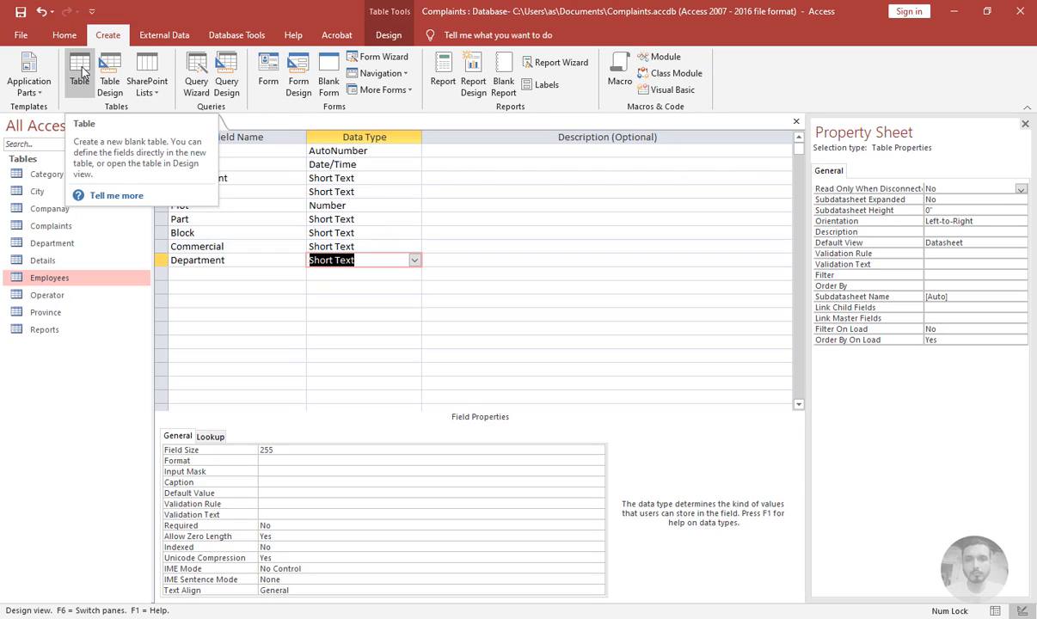
{"action": "left_click", "coordinate": [80, 73]}
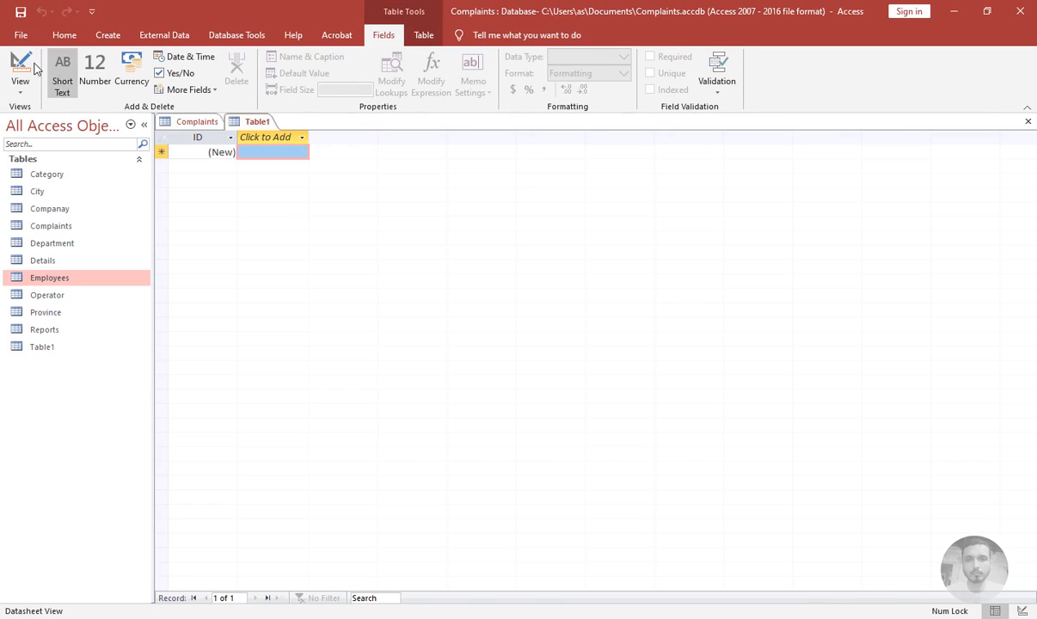
{"action": "left_click", "coordinate": [20, 68]}
{"action": "type", "text": "Designation"}
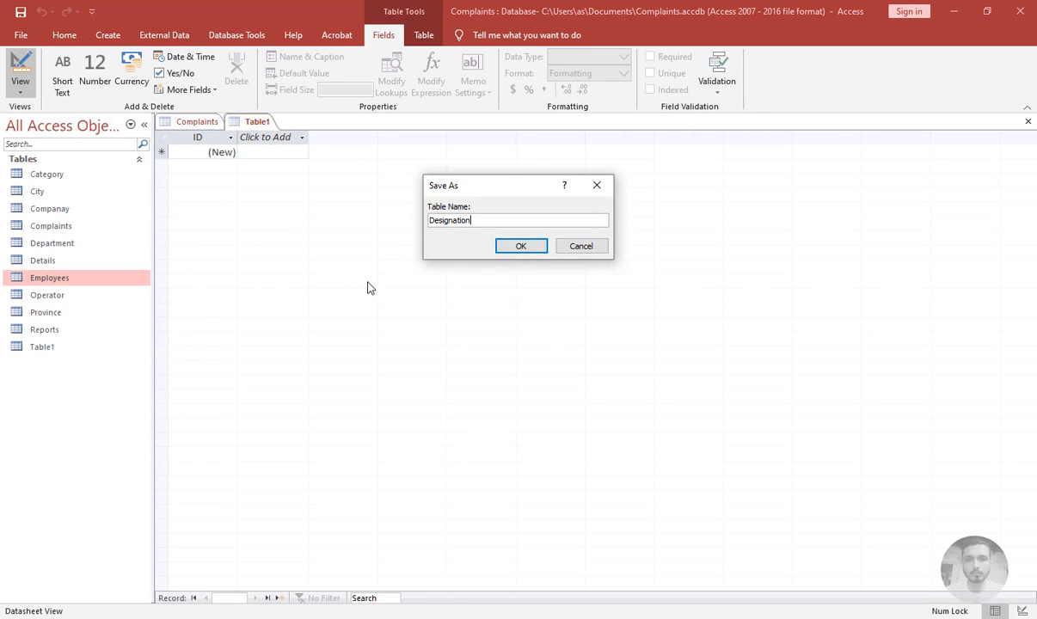
{"action": "key", "text": "Return"}
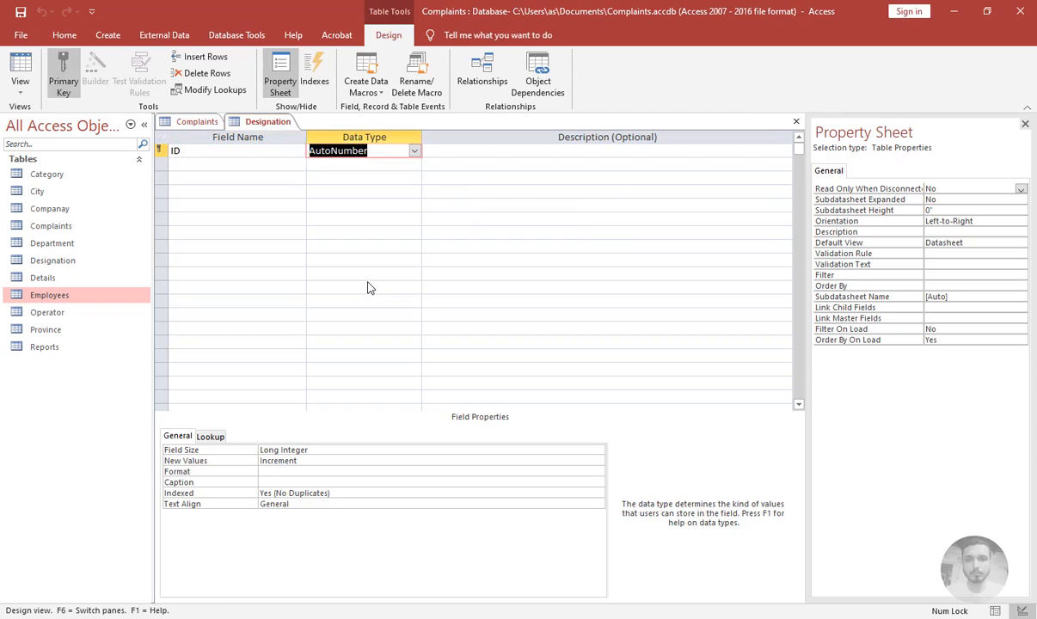
Add a Designation field with the Short Text data type
{"action": "type", "text": "Designation"}
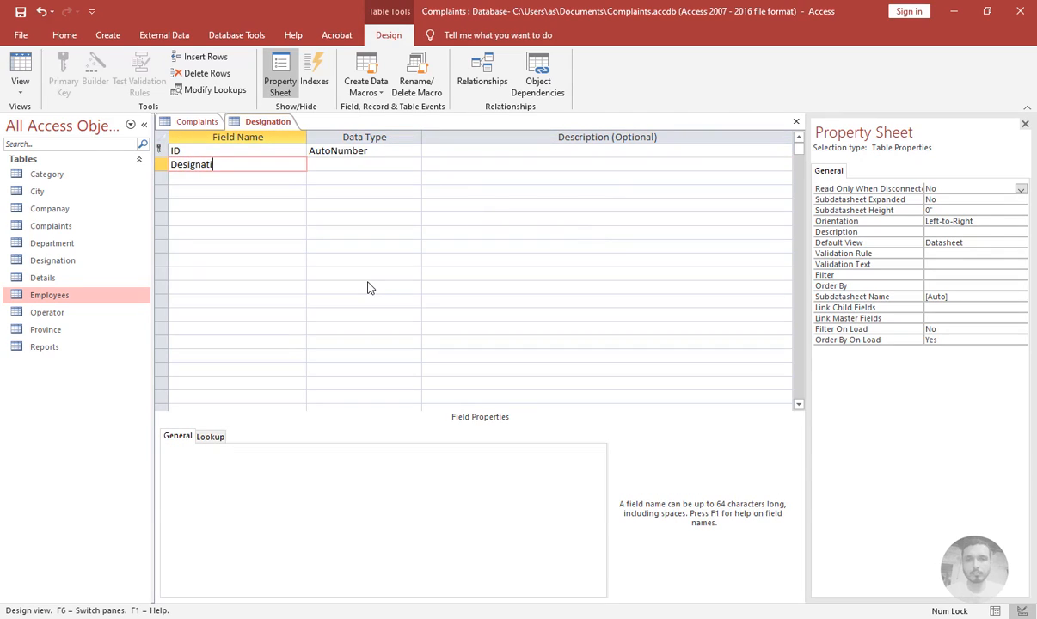
{"action": "key", "text": "Tab"}
{"action": "key", "text": "Tab"}
{"action": "key", "text": "Tab"}
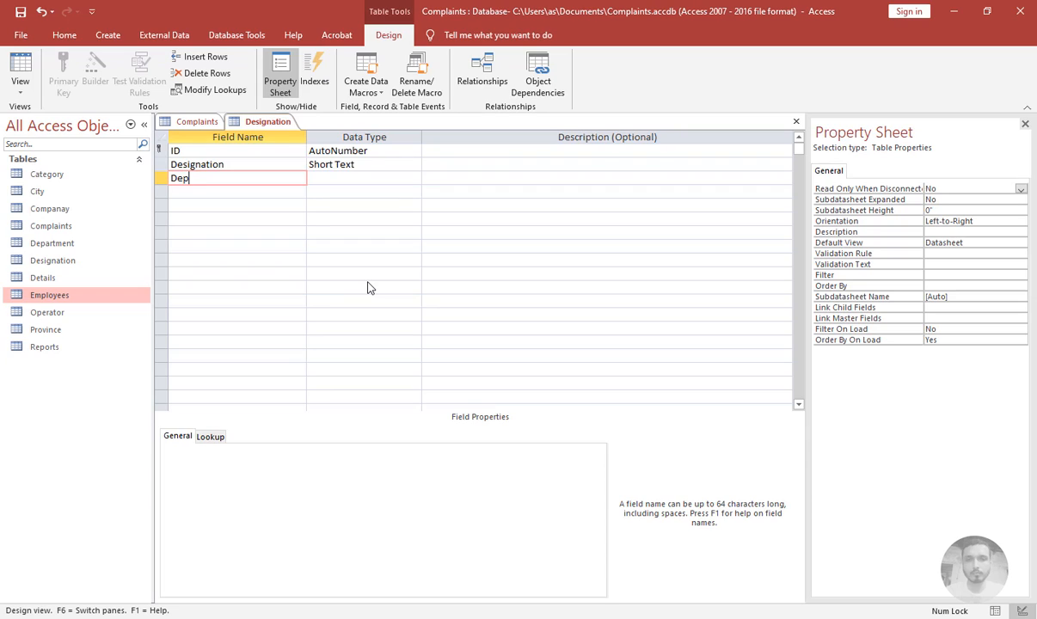
Add a Department field to the Designation table and start the Lookup Wizard, taking values from the Department table
{"action": "type", "text": "Department"}
{"action": "key", "text": "Tab"}
{"action": "type", "text": "loo"}
{"action": "key", "text": "Return"}
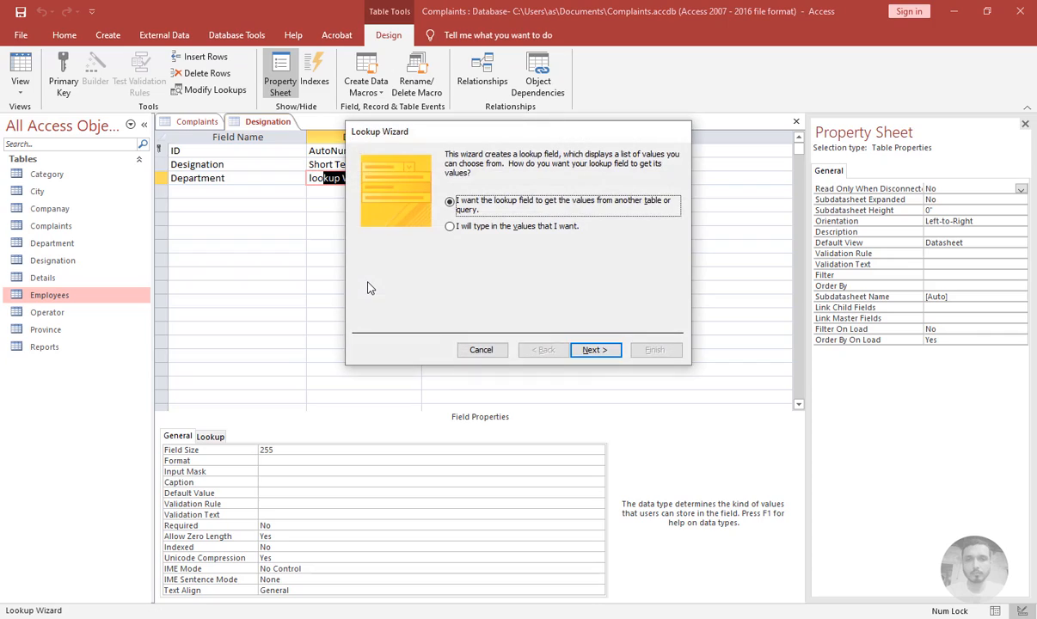
{"action": "key", "text": "Return"}
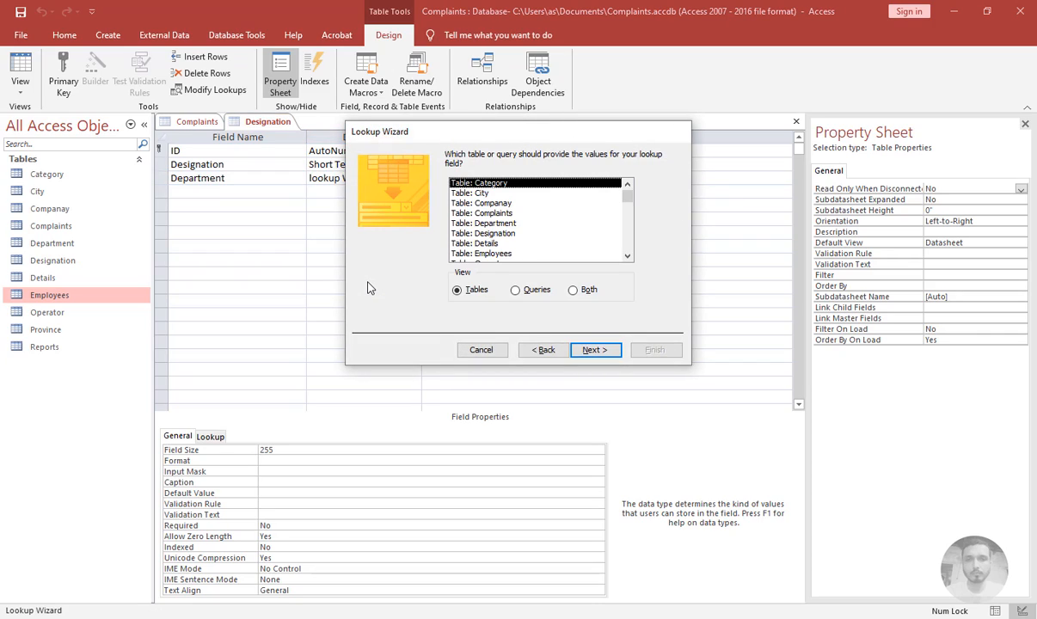
{"action": "key", "text": "Down"}
{"action": "key", "text": "Down"}
{"action": "key", "text": "Down"}
{"action": "key", "text": "Down"}
{"action": "key", "text": "Return"}
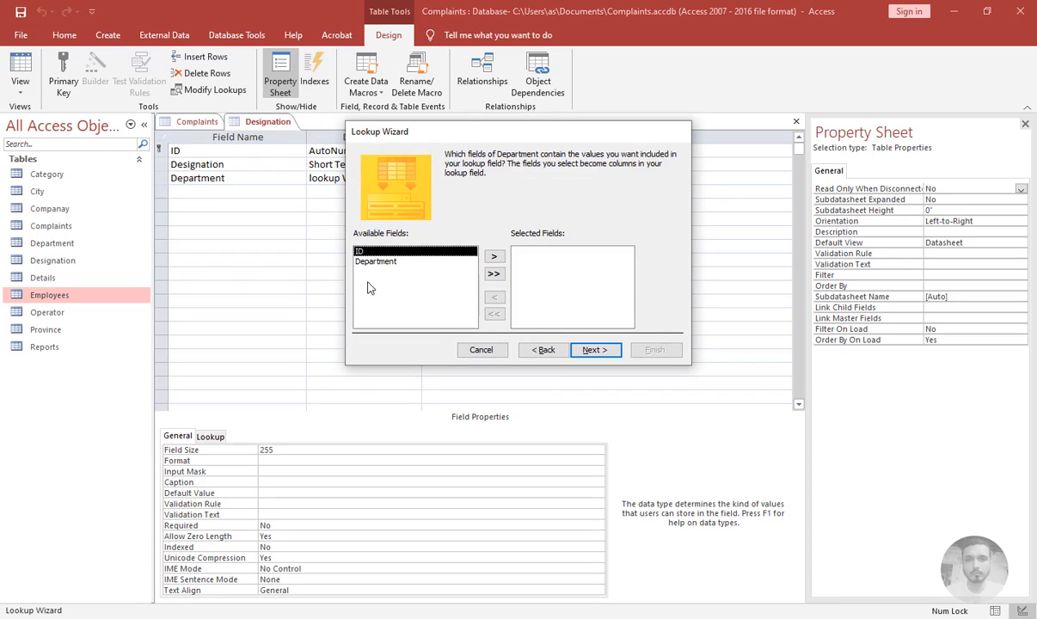
Include the ID and Department fields in the lookup, sort by ID, and keep the key column hidden
{"action": "left_click", "coordinate": [494, 273]}
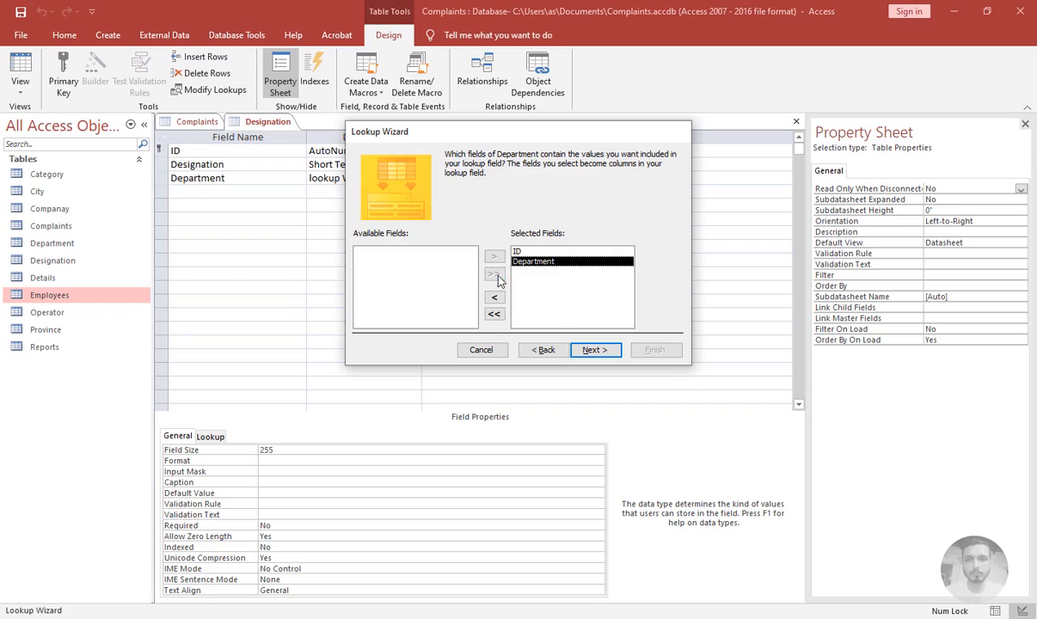
{"action": "left_click", "coordinate": [595, 350]}
{"action": "left_click", "coordinate": [443, 201]}
{"action": "left_click", "coordinate": [430, 226]}
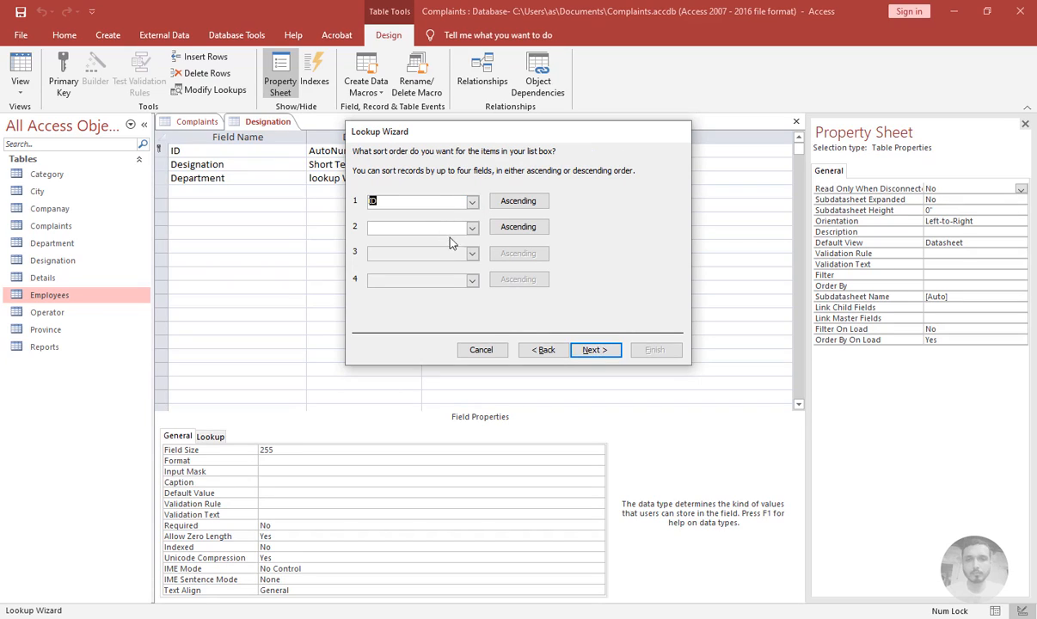
{"action": "left_click", "coordinate": [595, 351]}
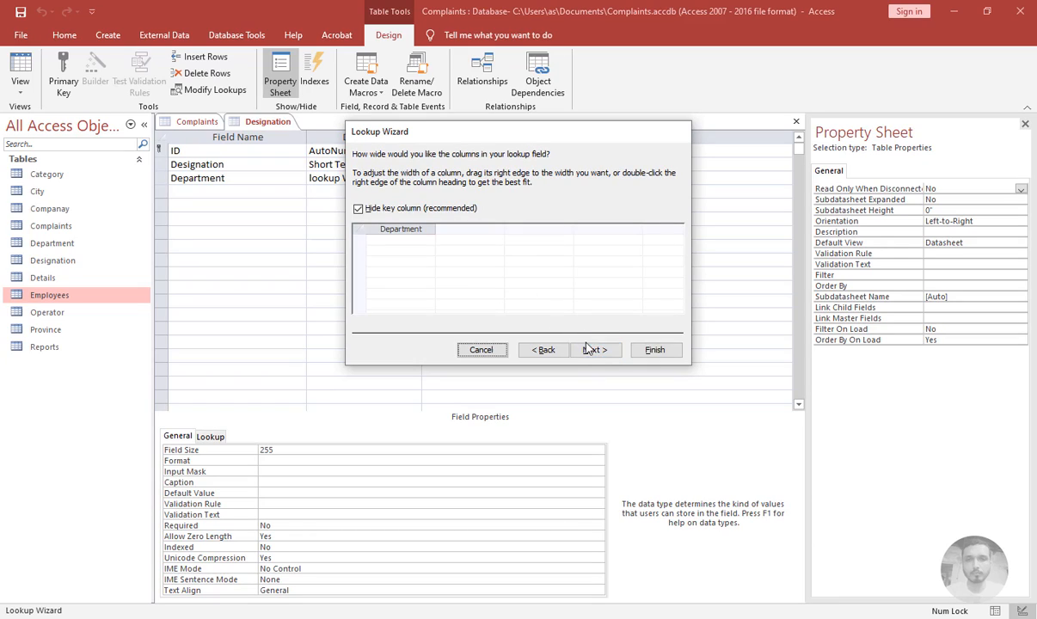
{"action": "left_click", "coordinate": [609, 354]}
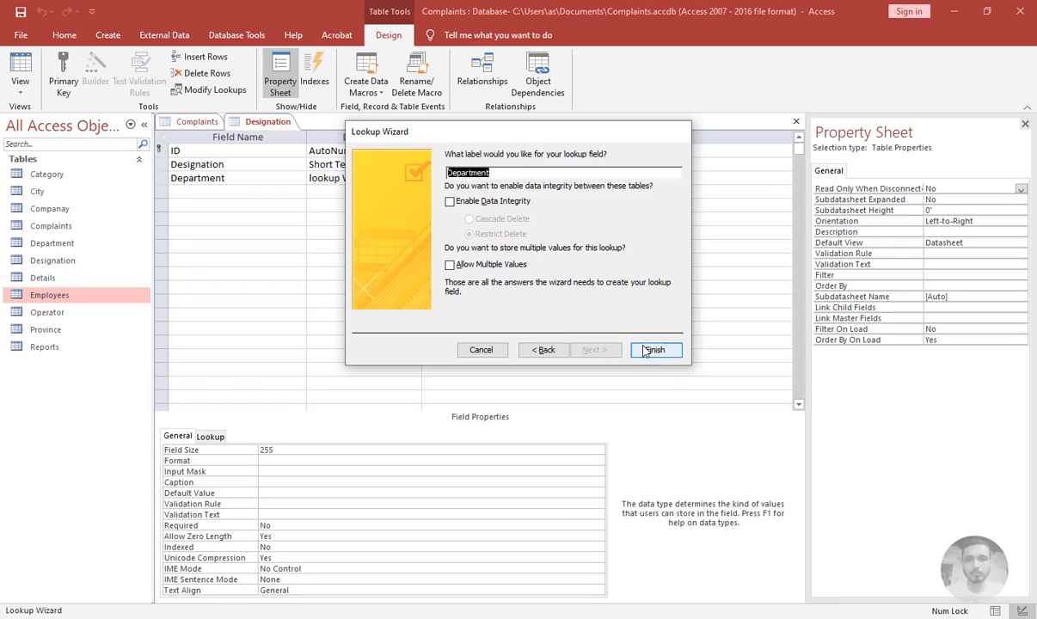
Enable data integrity with Cascade Delete, finish the wizard, save, and close the Designation table
{"action": "left_click", "coordinate": [465, 203]}
{"action": "left_click", "coordinate": [469, 219]}
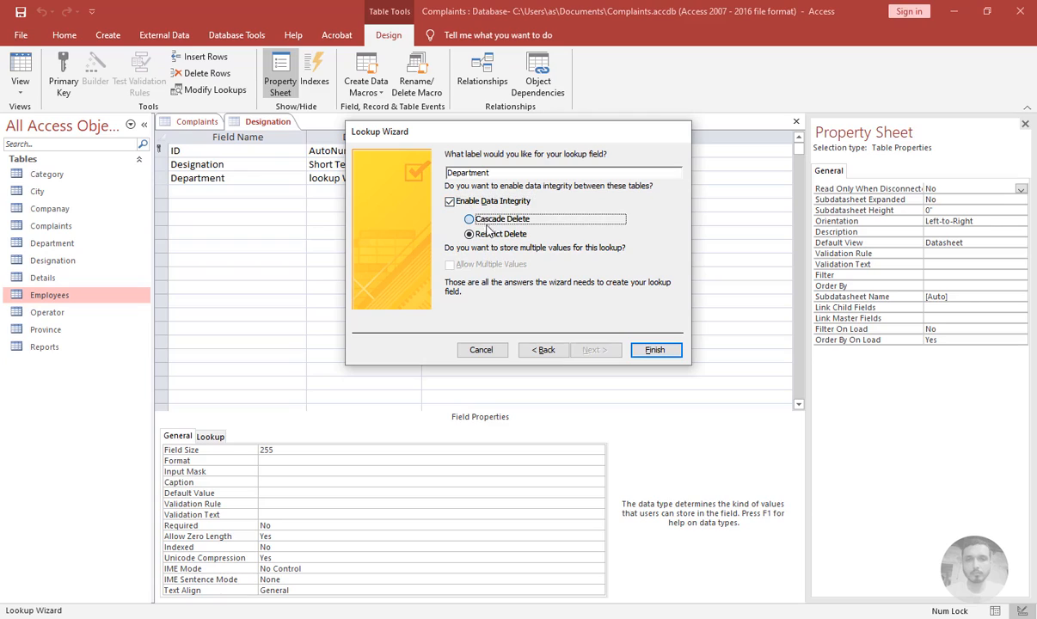
{"action": "left_click", "coordinate": [632, 350]}
{"action": "left_click", "coordinate": [488, 357]}
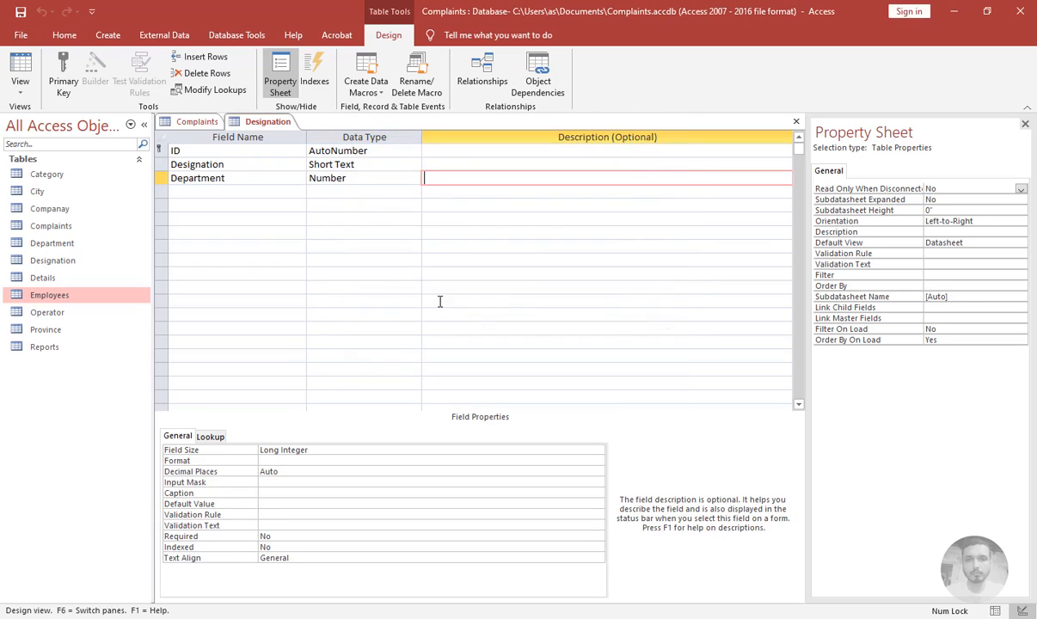
{"action": "left_click", "coordinate": [797, 121]}
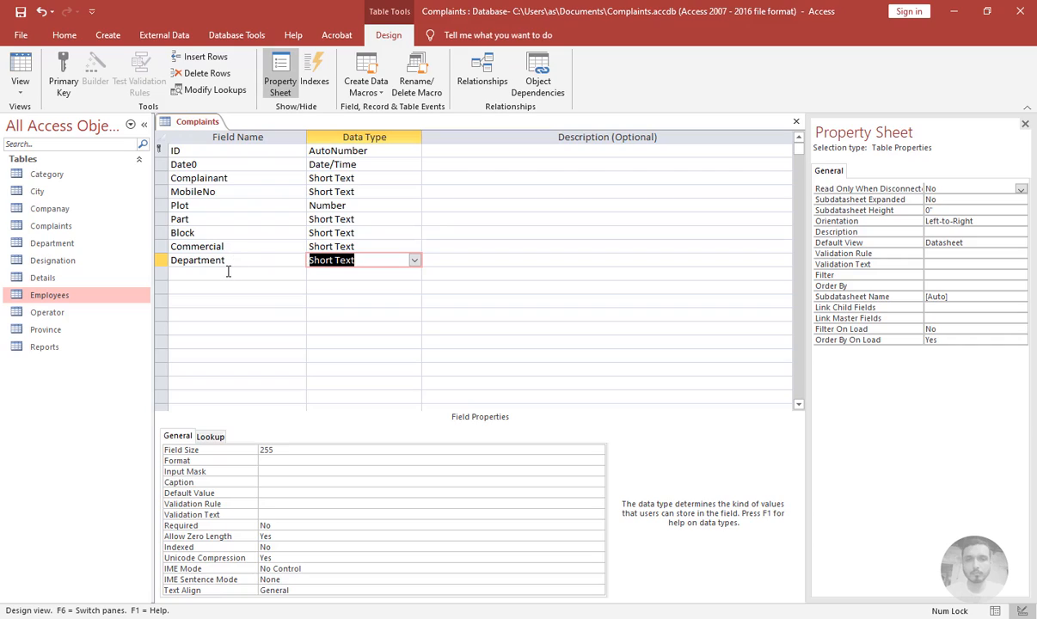
Convert the Complaints table's Department field into a lookup on the Department table, including the ID and Department fields
{"action": "left_click", "coordinate": [414, 260]}
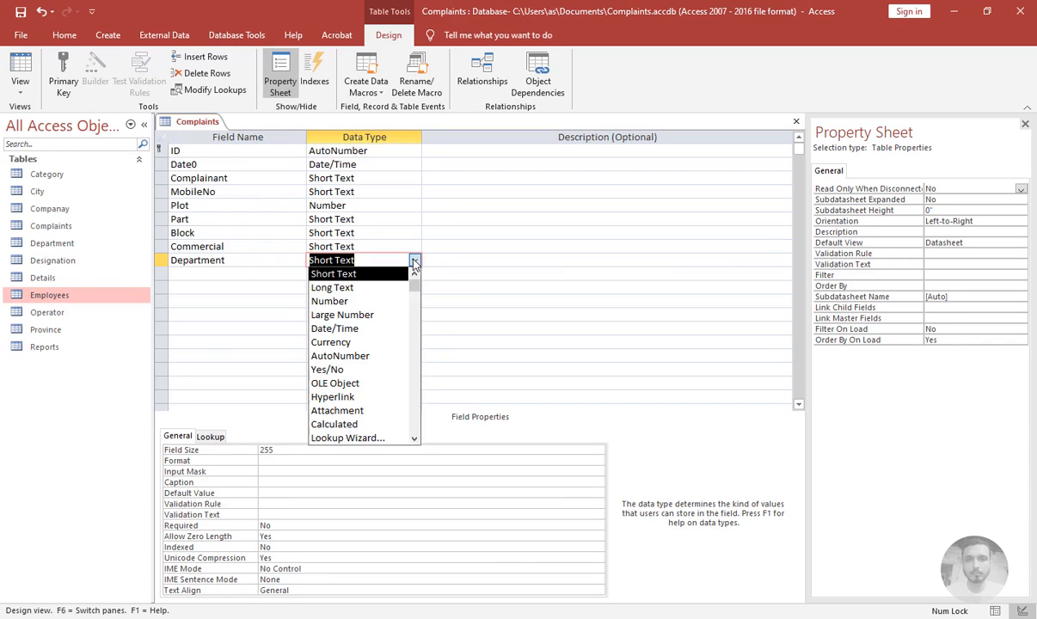
{"action": "left_click", "coordinate": [338, 439]}
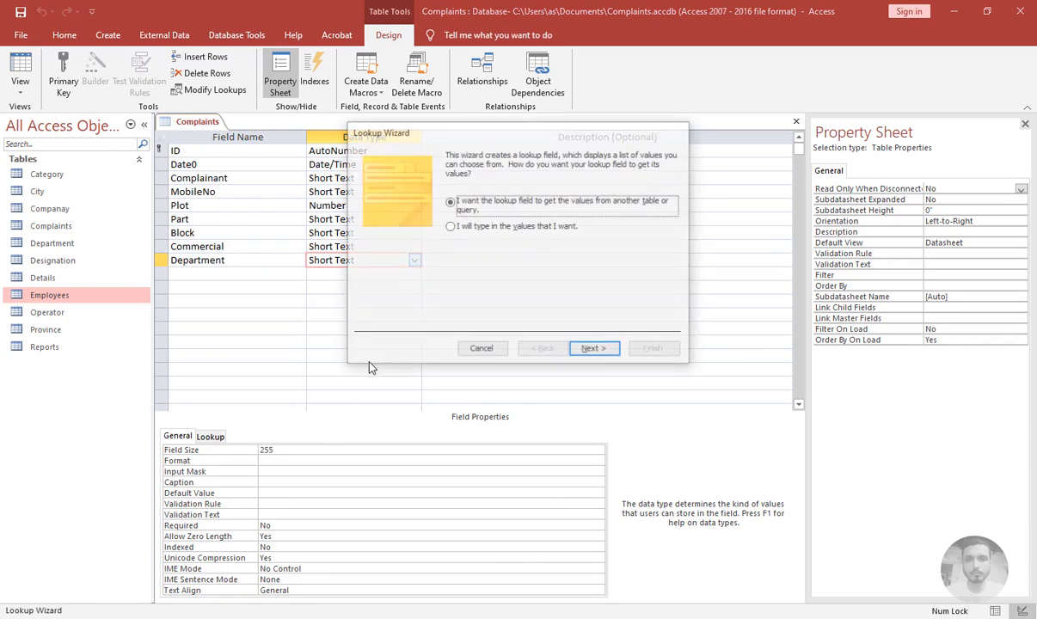
{"action": "left_click", "coordinate": [595, 350]}
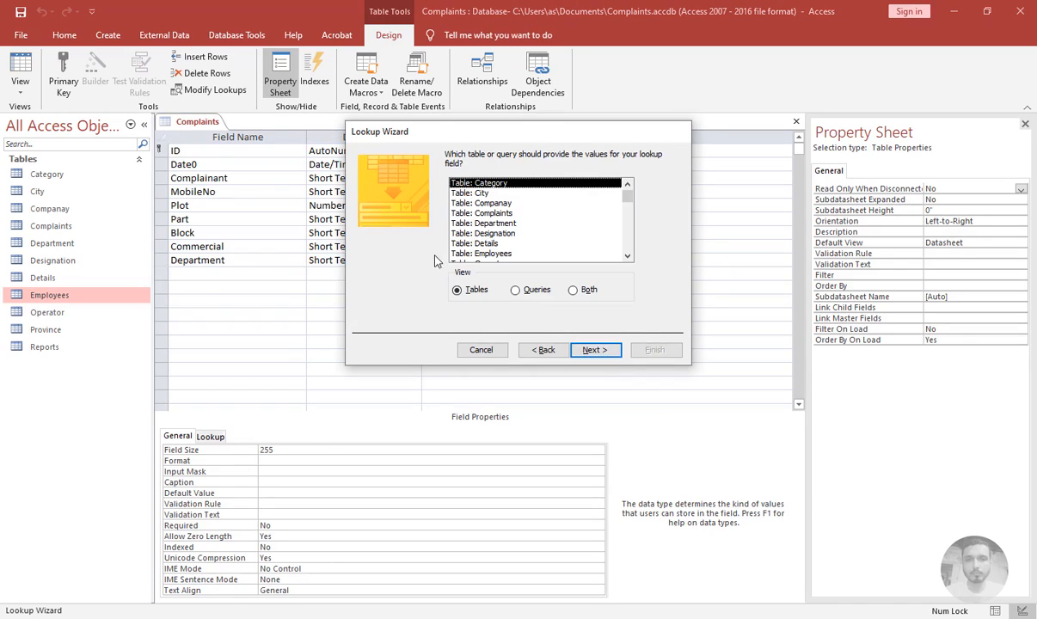
{"action": "left_click", "coordinate": [465, 222]}
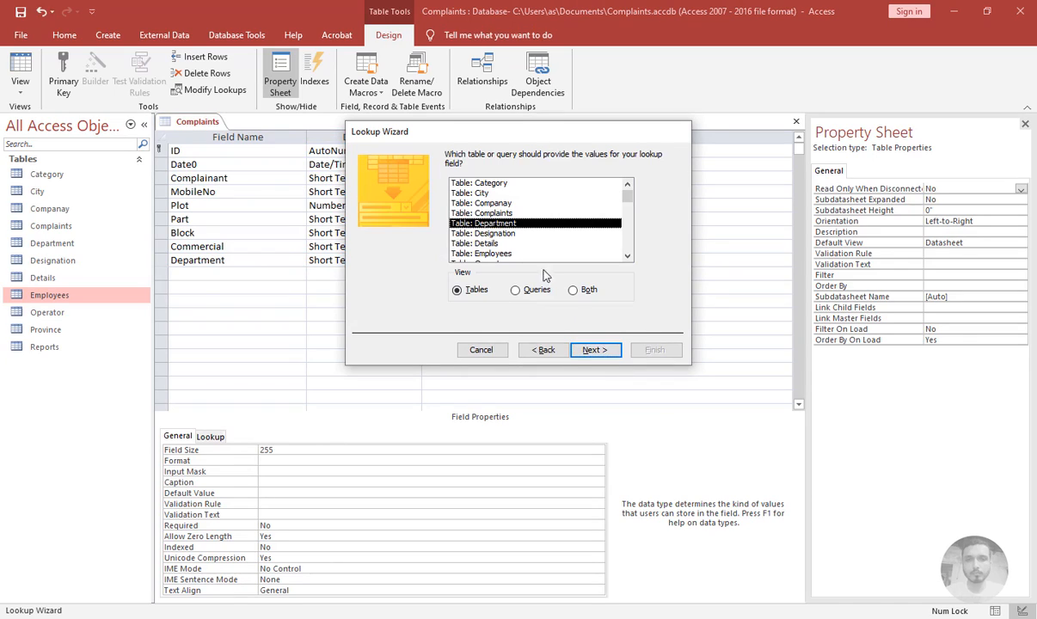
{"action": "left_click", "coordinate": [595, 350]}
{"action": "left_click", "coordinate": [493, 273]}
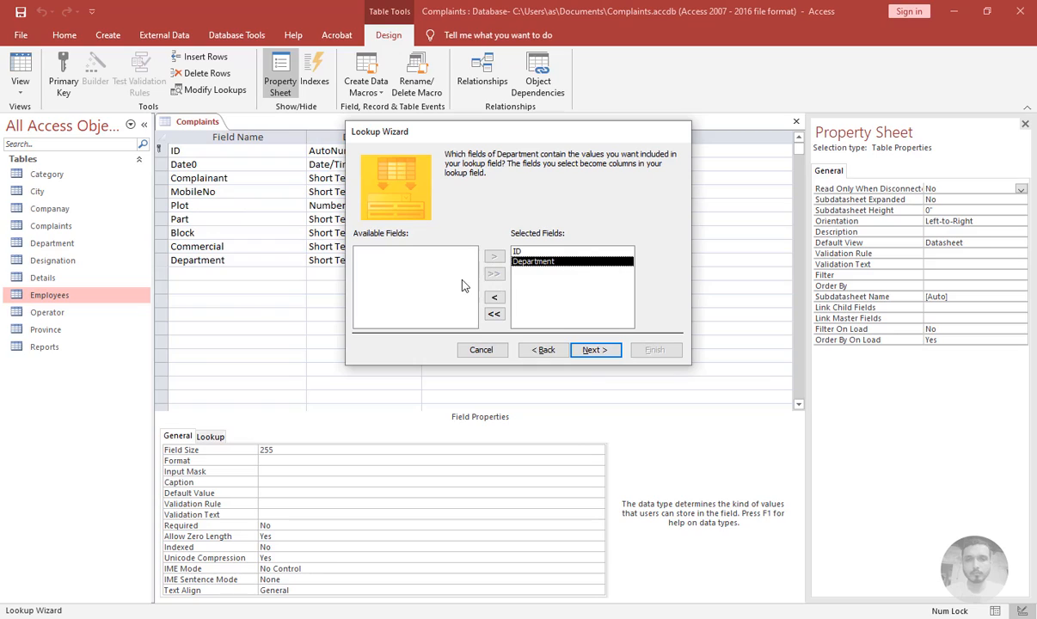
{"action": "left_click", "coordinate": [594, 350]}
Sort the Department lookup by ID, enable data integrity with Cascade Delete, finish the wizard, and save the table
{"action": "left_click", "coordinate": [472, 202]}
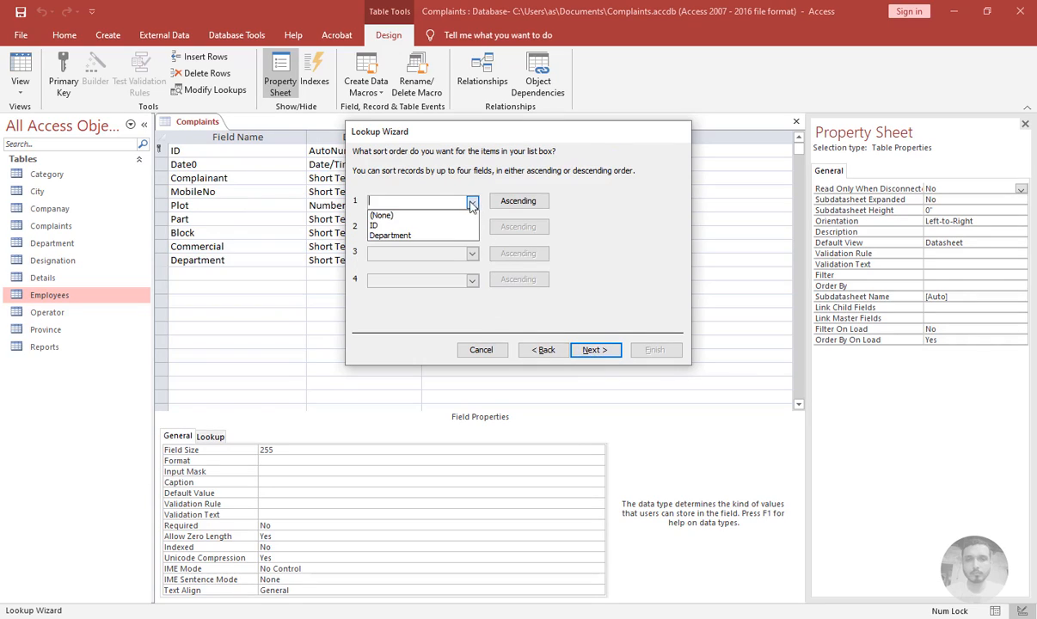
{"action": "left_click", "coordinate": [383, 226]}
{"action": "left_click", "coordinate": [592, 350]}
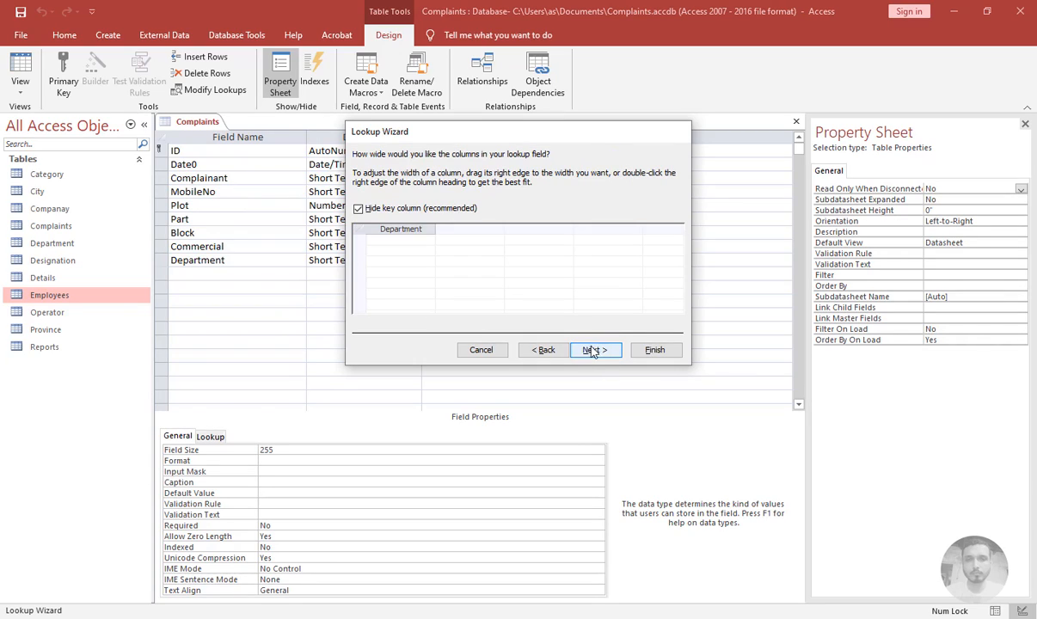
{"action": "left_click", "coordinate": [592, 350]}
{"action": "left_click", "coordinate": [477, 203]}
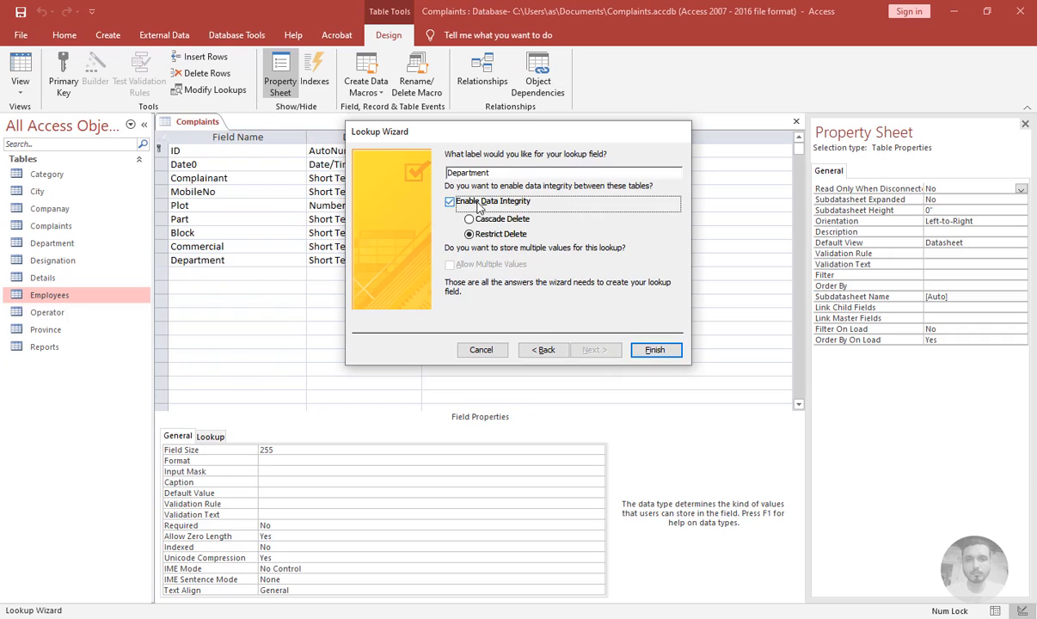
{"action": "left_click", "coordinate": [473, 221]}
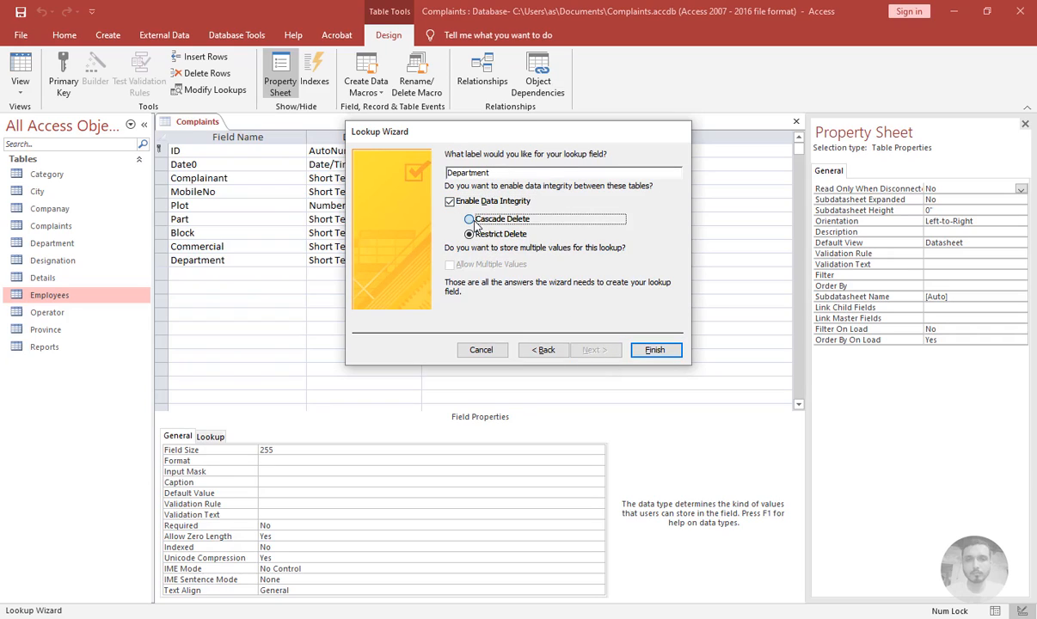
{"action": "left_click", "coordinate": [657, 351]}
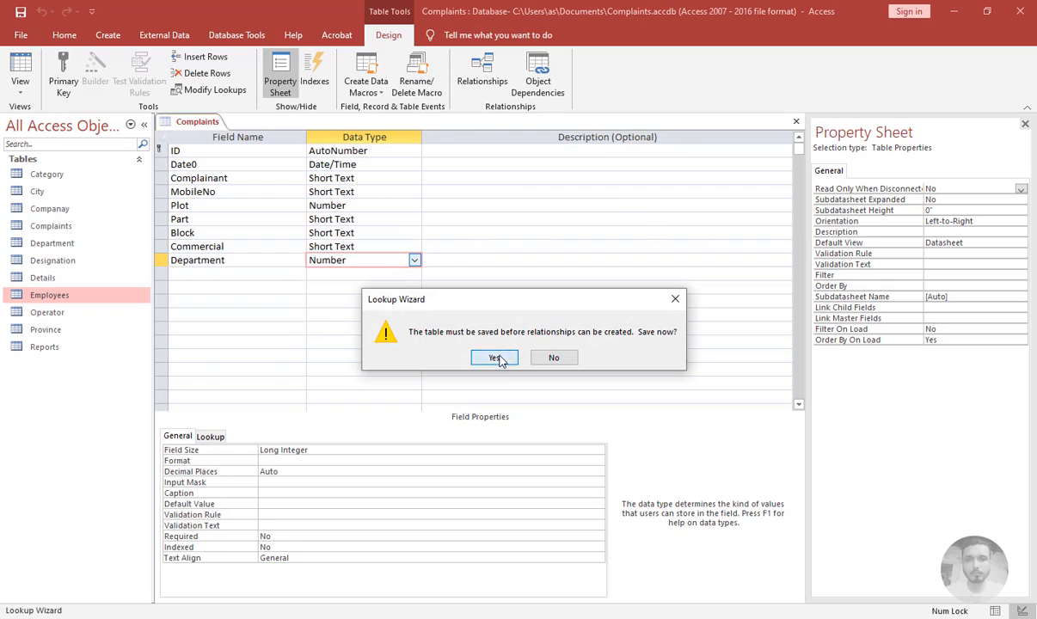
{"action": "left_click", "coordinate": [489, 357]}
Add an Employee field with Short Text data type and set its Display Control to Combo Box
{"action": "left_click", "coordinate": [252, 276]}
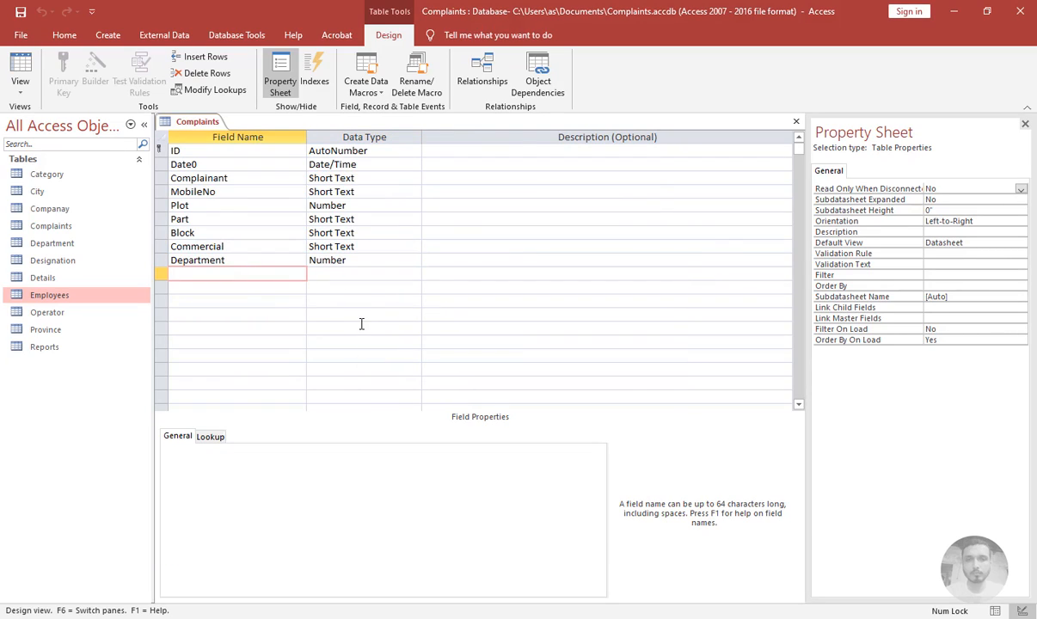
{"action": "type", "text": "Employee"}
{"action": "key", "text": "Tab"}
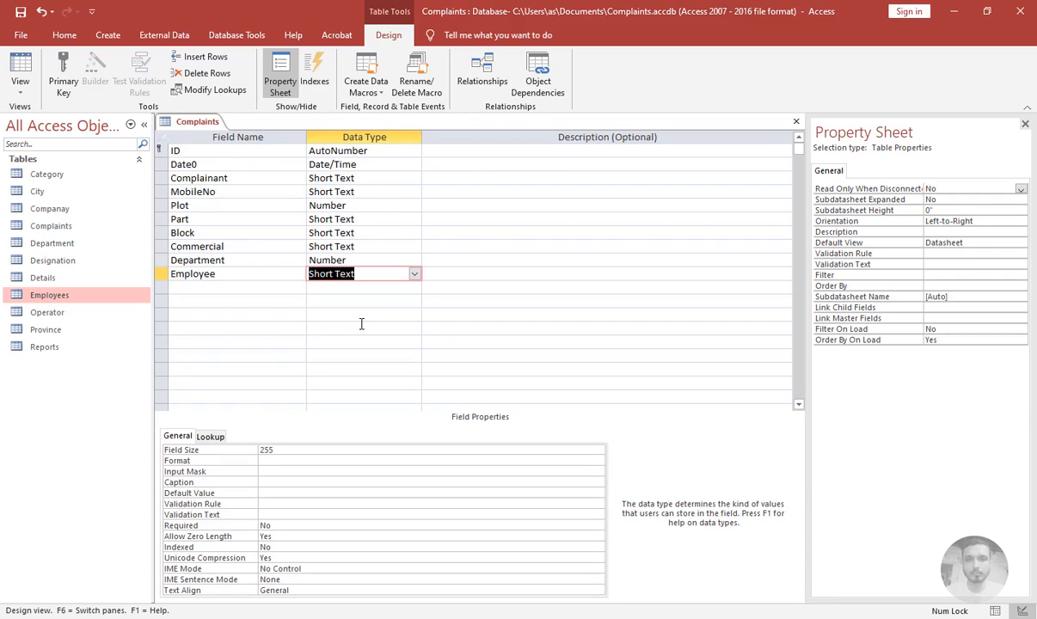
{"action": "left_click", "coordinate": [210, 436]}
{"action": "left_click", "coordinate": [210, 450]}
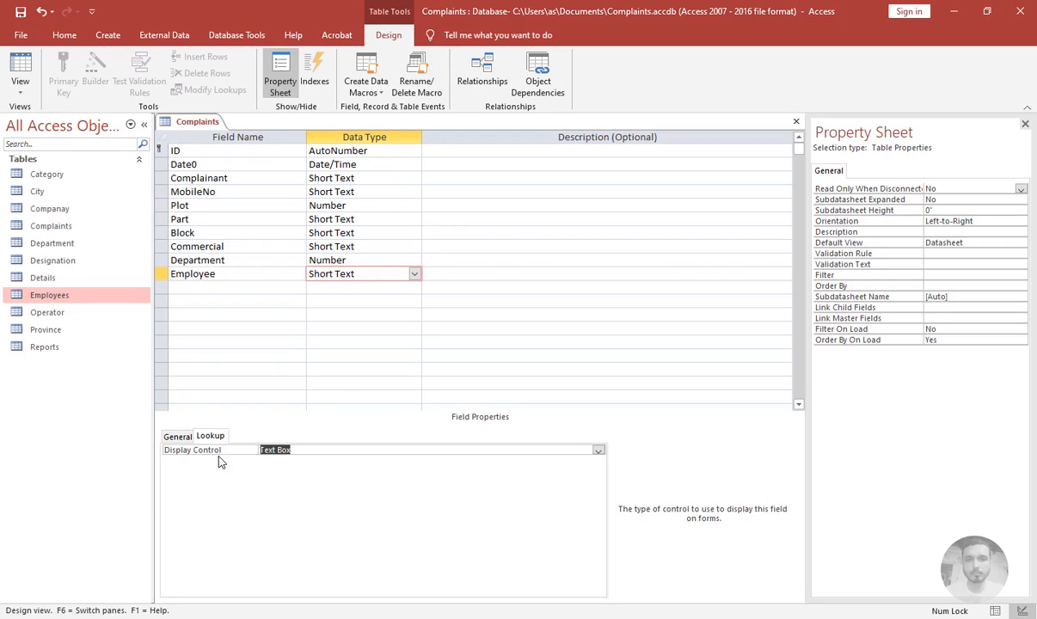
{"action": "type", "text": "combo"}
{"action": "key", "text": "Return"}
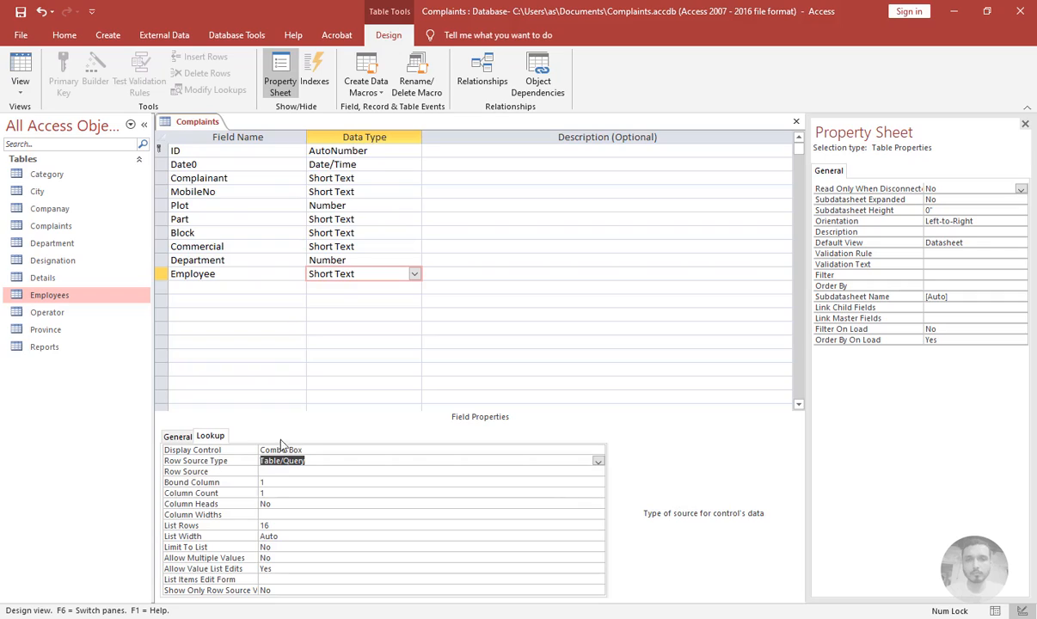
Add a Category field and start the Lookup Wizard, taking values from the Category table
{"action": "left_click", "coordinate": [248, 290]}
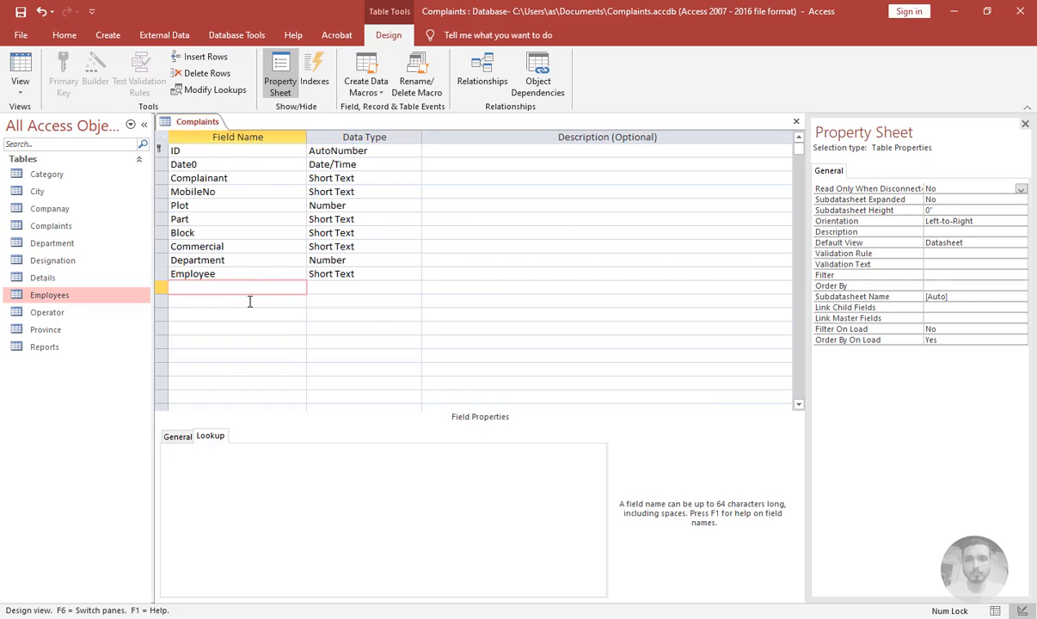
{"action": "type", "text": "Category"}
{"action": "key", "text": "Tab"}
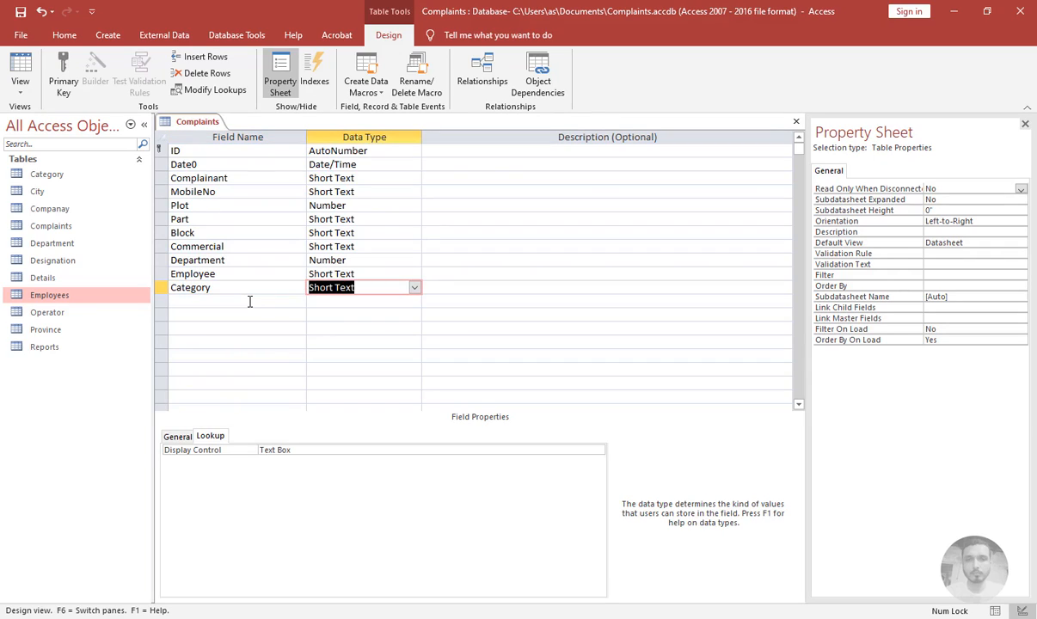
{"action": "type", "text": "lookup Wizard..."}
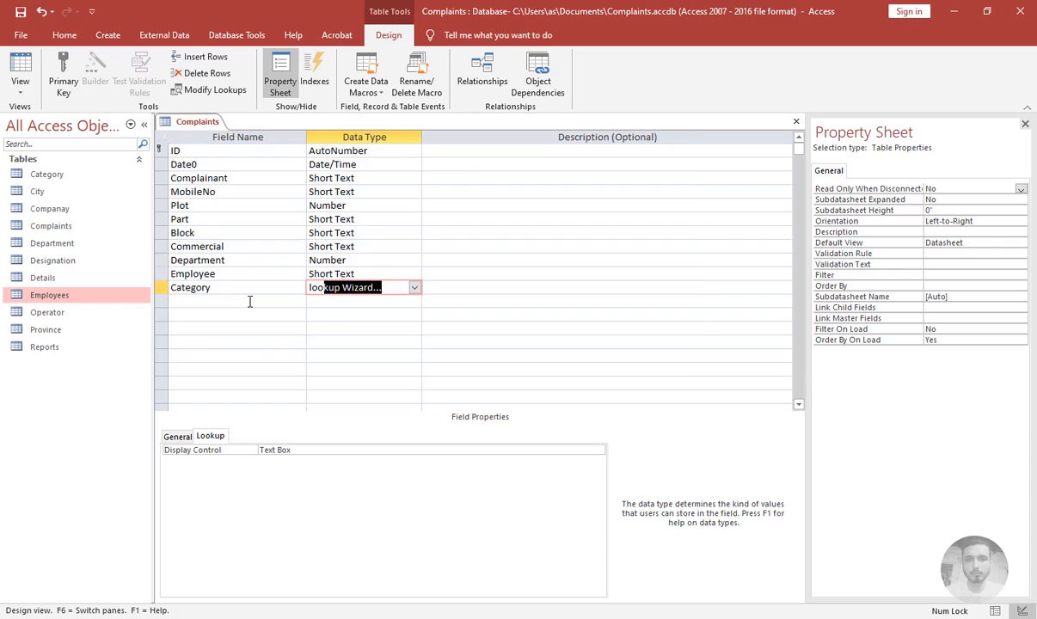
{"action": "key", "text": "Return"}
{"action": "key", "text": "Return"}
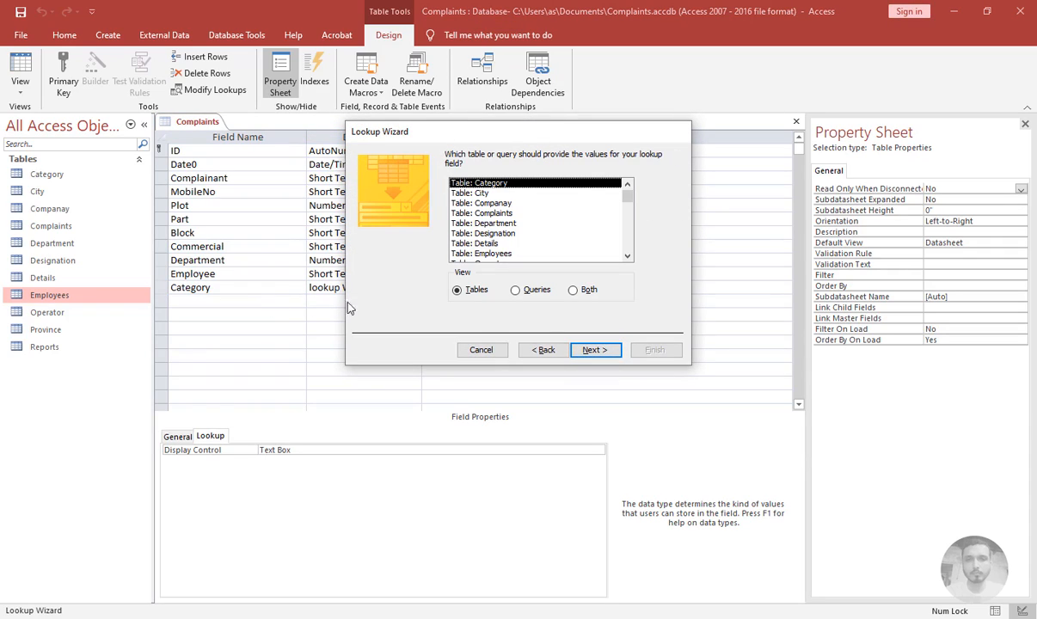
{"action": "left_click", "coordinate": [595, 351]}
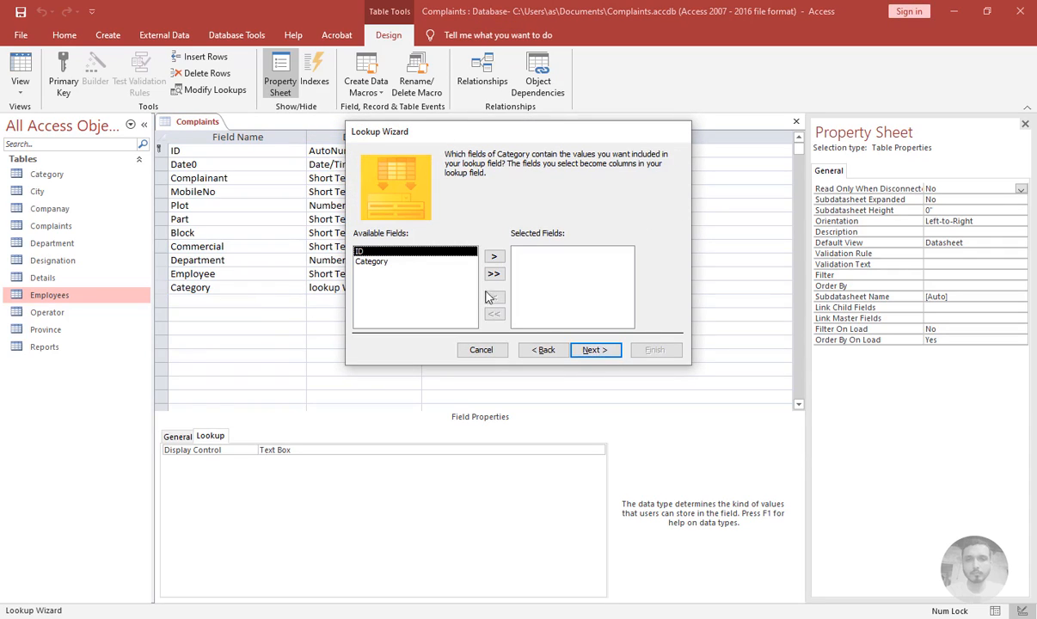
Include the ID and Category fields, sort by ID, finish the wizard, and save the table, replacing other changes
{"action": "left_click", "coordinate": [494, 275]}
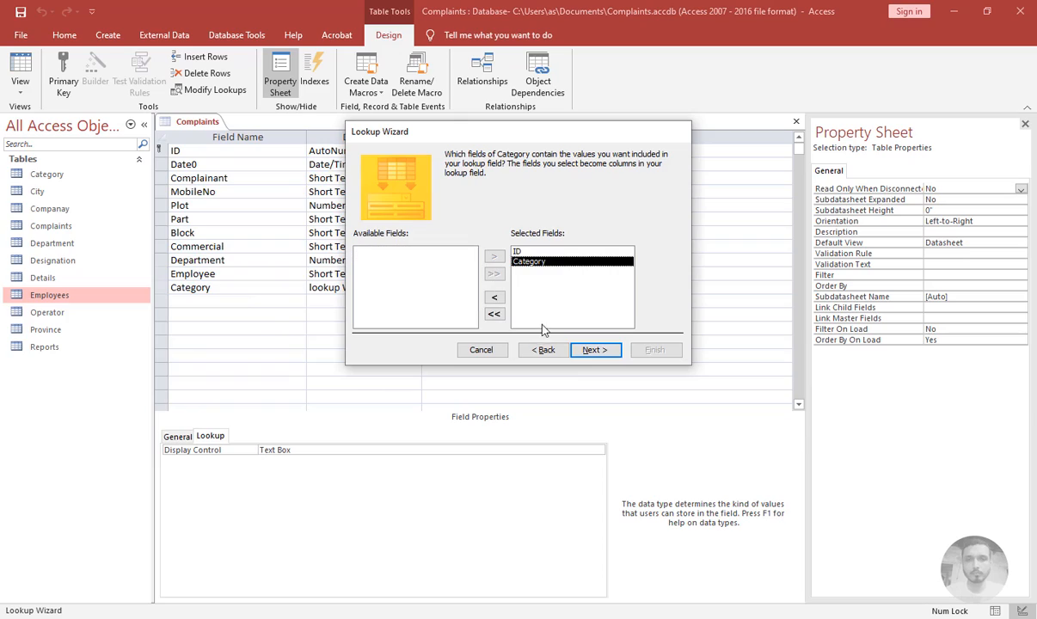
{"action": "left_click", "coordinate": [596, 351]}
{"action": "left_click", "coordinate": [472, 201]}
{"action": "left_click", "coordinate": [400, 223]}
{"action": "left_click", "coordinate": [594, 351]}
{"action": "left_click", "coordinate": [654, 350]}
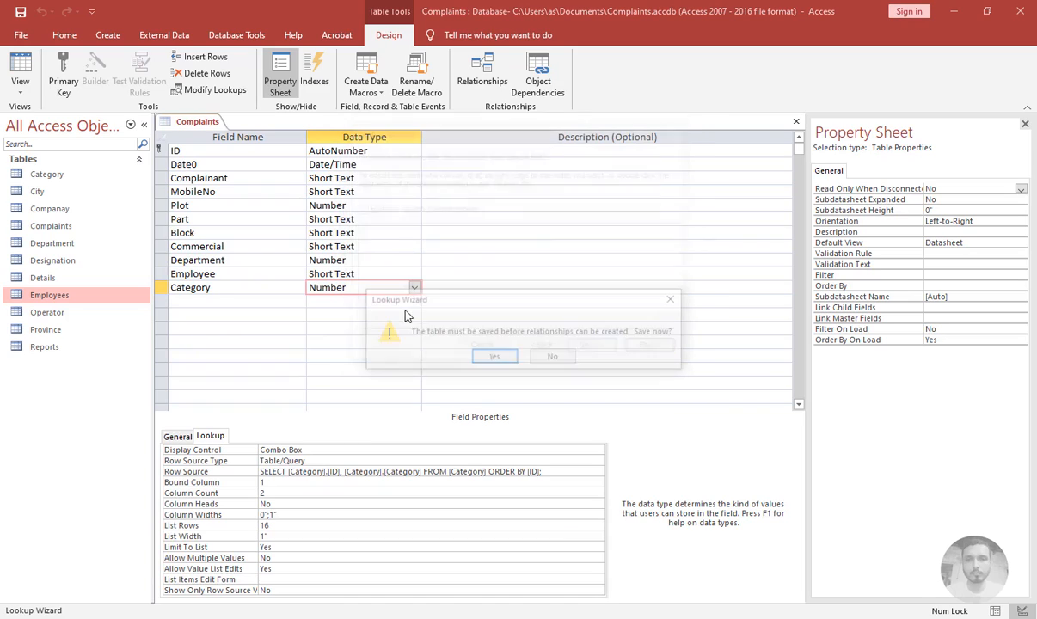
{"action": "left_click", "coordinate": [495, 358]}
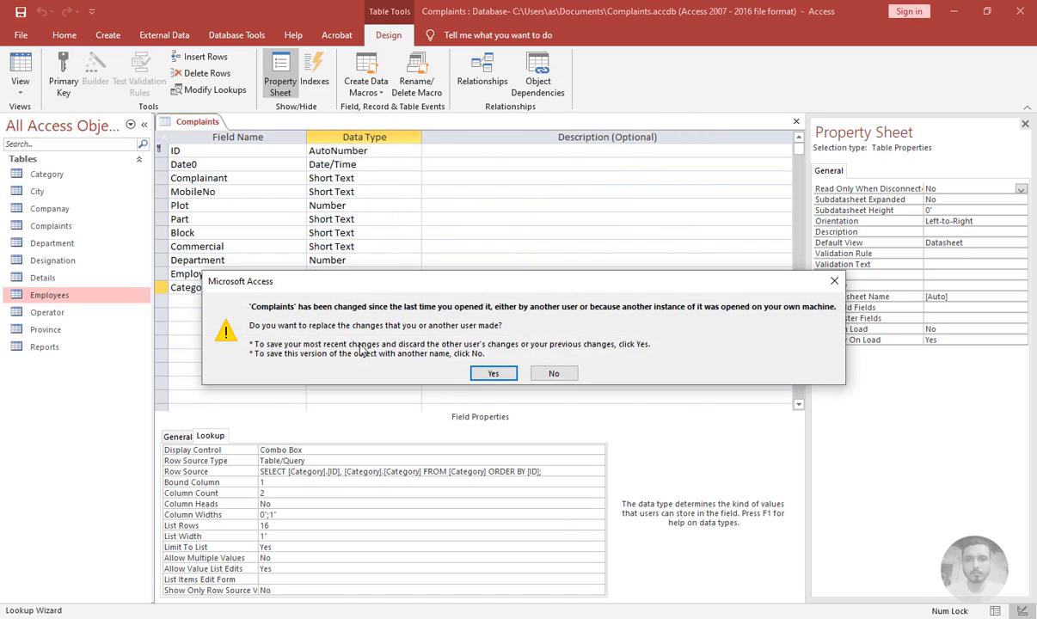
{"action": "left_click", "coordinate": [491, 372]}
Add a Details field and set its Display Control to Combo Box
{"action": "left_click", "coordinate": [232, 303]}
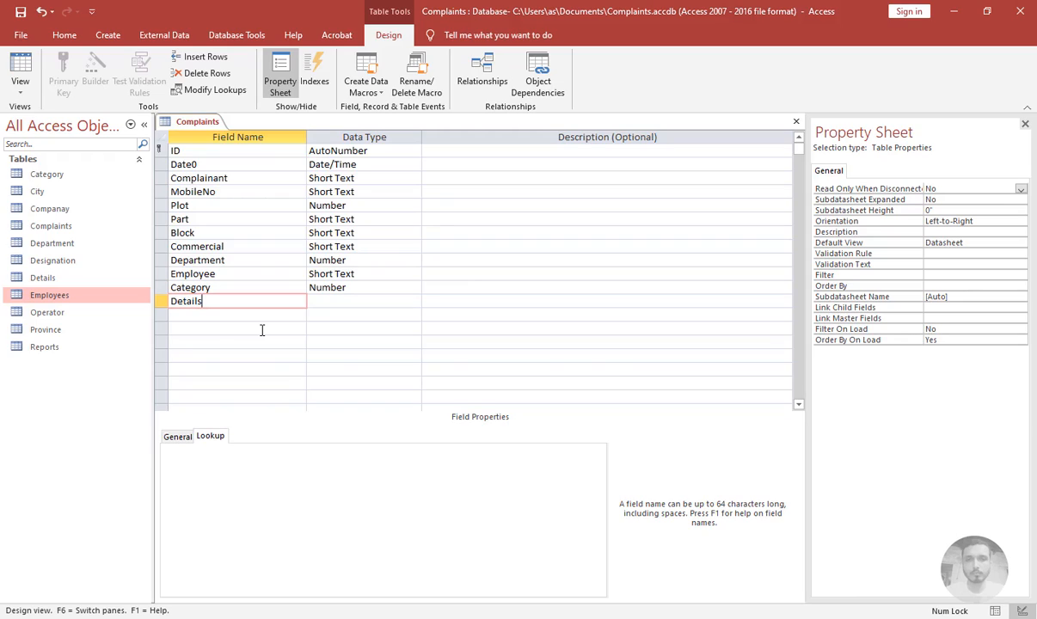
{"action": "key", "text": "Tab"}
{"action": "left_click_drag", "start_coordinate": [316, 454], "coordinate": [207, 449]}
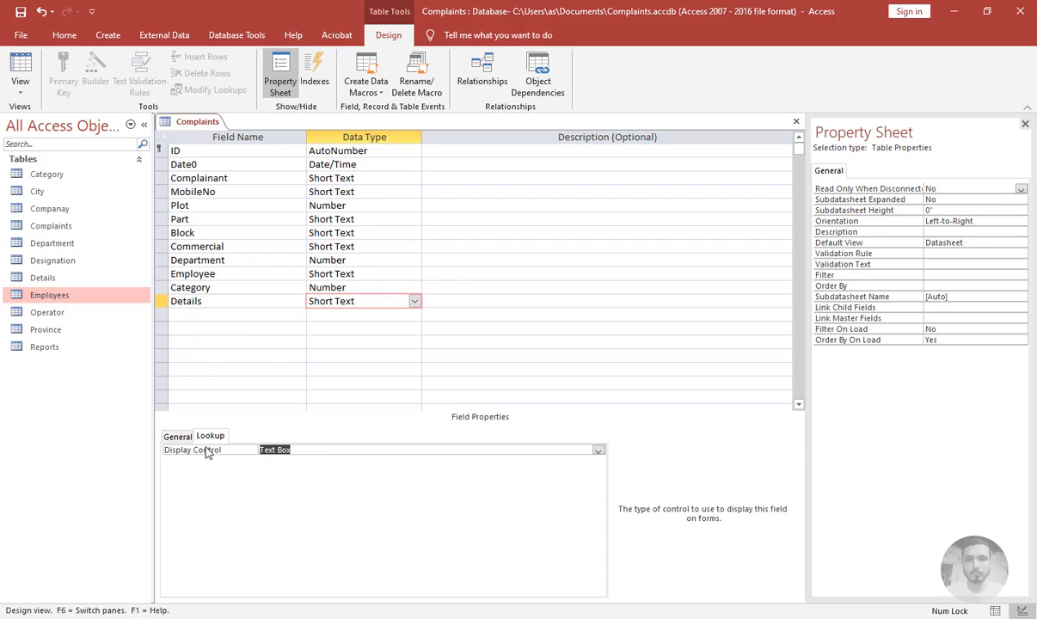
{"action": "type", "text": "combo"}
{"action": "key", "text": "Return"}
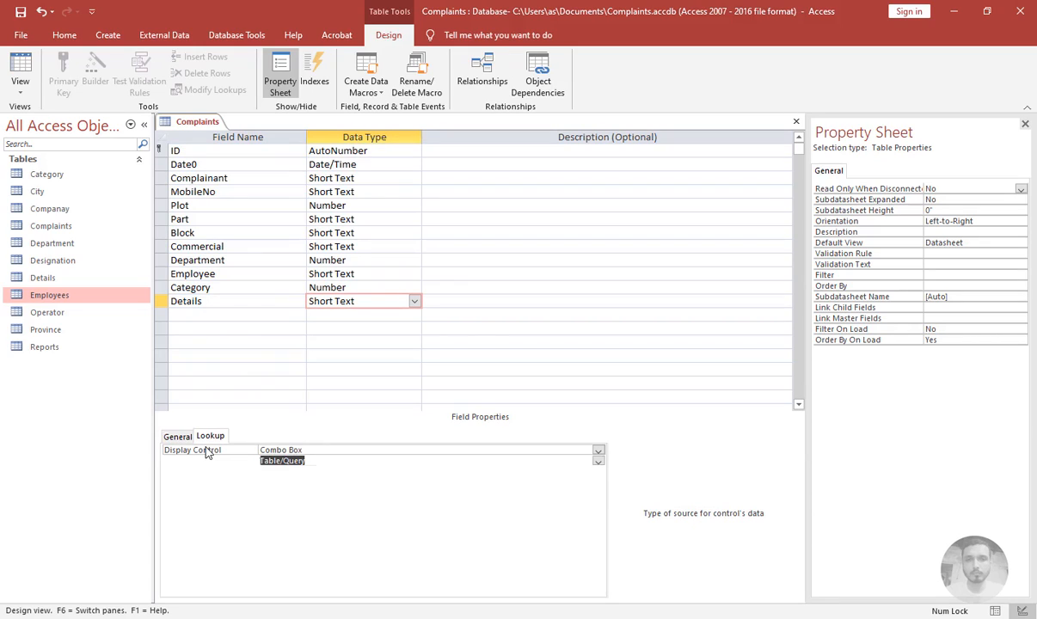
Add an Operator field and start the Lookup Wizard, taking values from the Operator table
{"action": "left_click", "coordinate": [180, 317]}
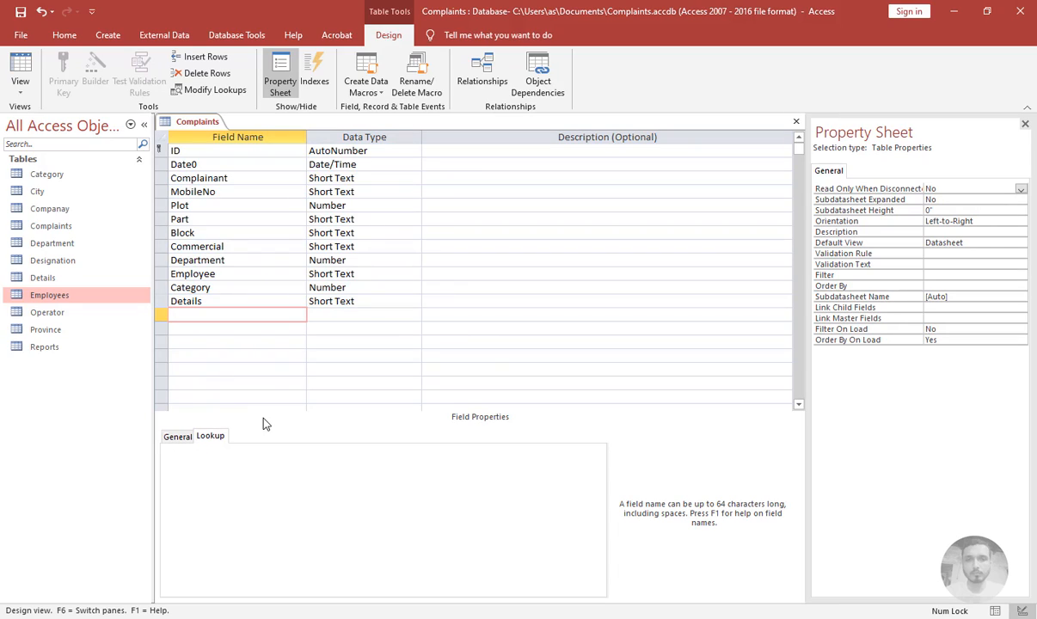
{"action": "type", "text": "E"}
{"action": "key", "text": "BackSpace"}
{"action": "type", "text": "Operator"}
{"action": "key", "text": "Tab"}
{"action": "type", "text": "loo"}
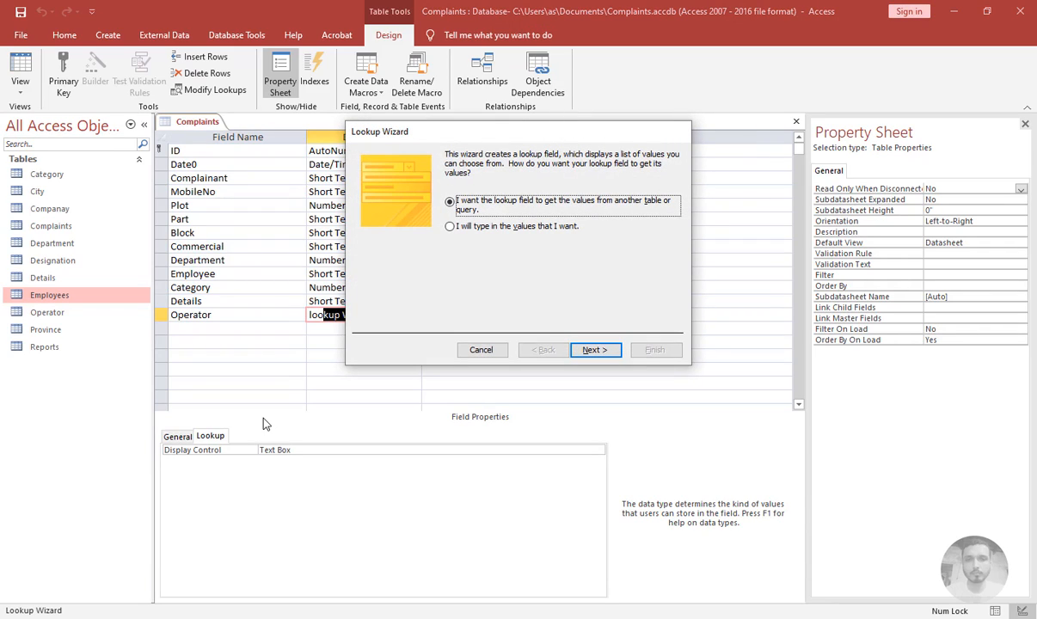
{"action": "key", "text": "Return"}
{"action": "key", "text": "Down"}
{"action": "key", "text": "Down"}
{"action": "key", "text": "Down"}
{"action": "key", "text": "Down"}
{"action": "key", "text": "Down"}
{"action": "key", "text": "Down"}
{"action": "key", "text": "Down"}
{"action": "key", "text": "Down"}
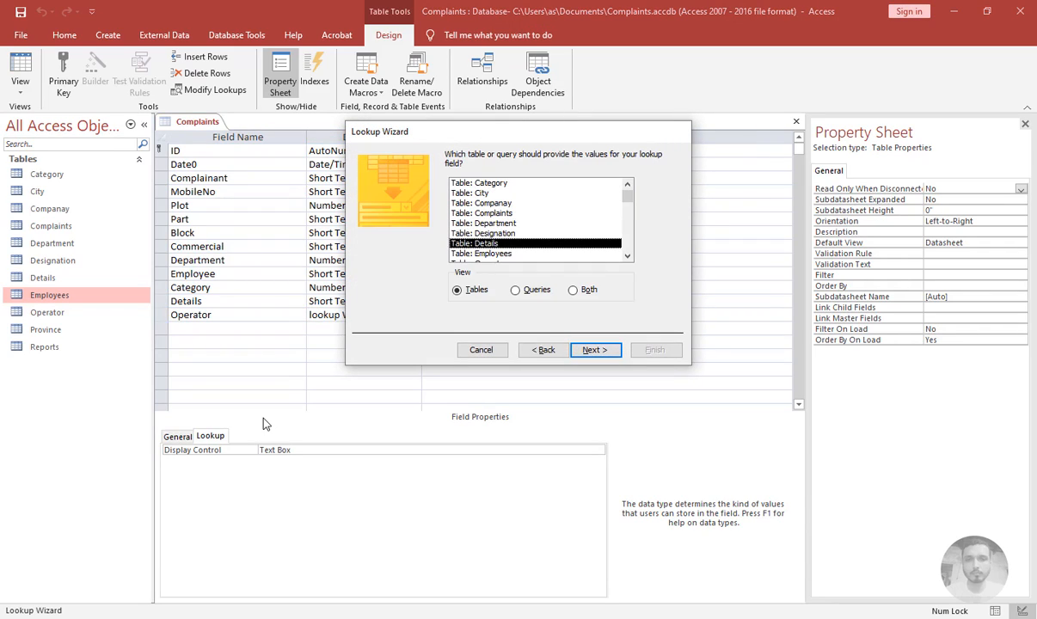
{"action": "key", "text": "Return"}
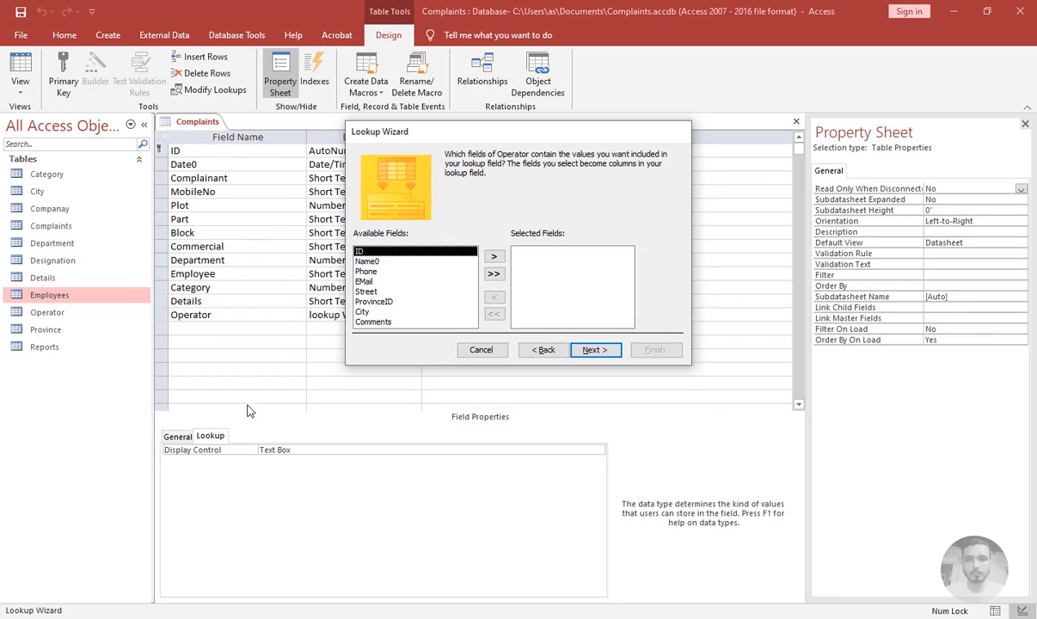
Include the ID, Name0 and Phone fields in the lookup and choose a sort field
{"action": "left_click", "coordinate": [495, 259]}
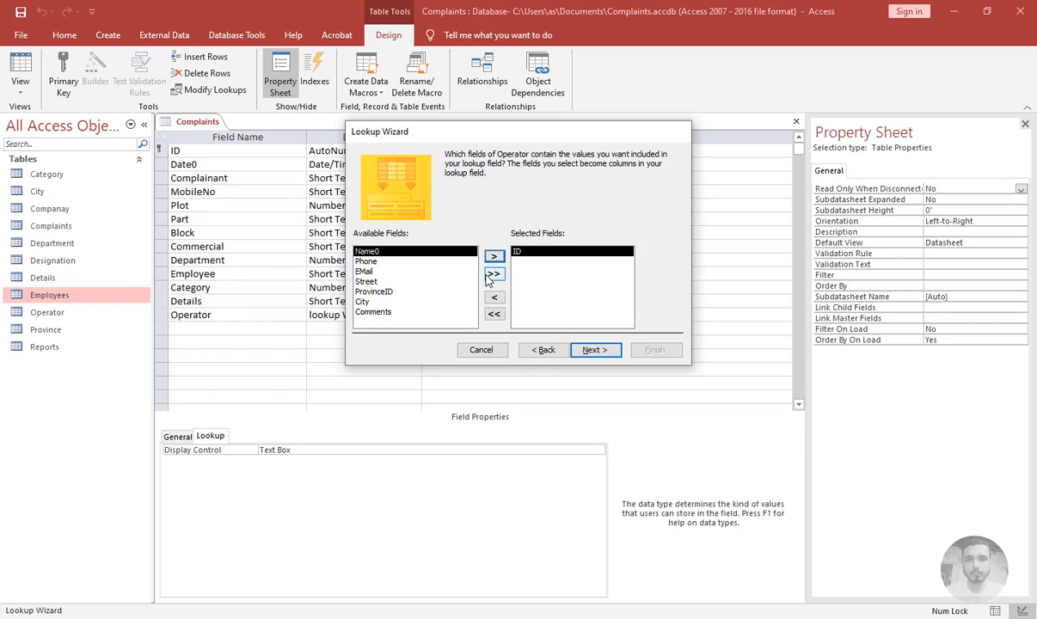
{"action": "left_click", "coordinate": [494, 258]}
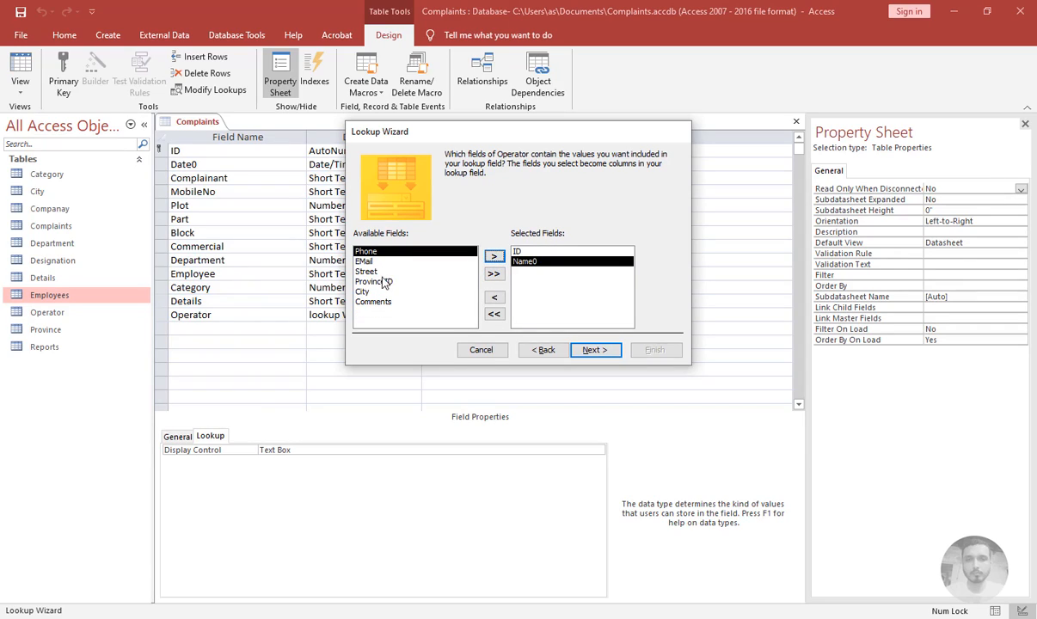
{"action": "left_click", "coordinate": [495, 257]}
{"action": "left_click", "coordinate": [595, 350]}
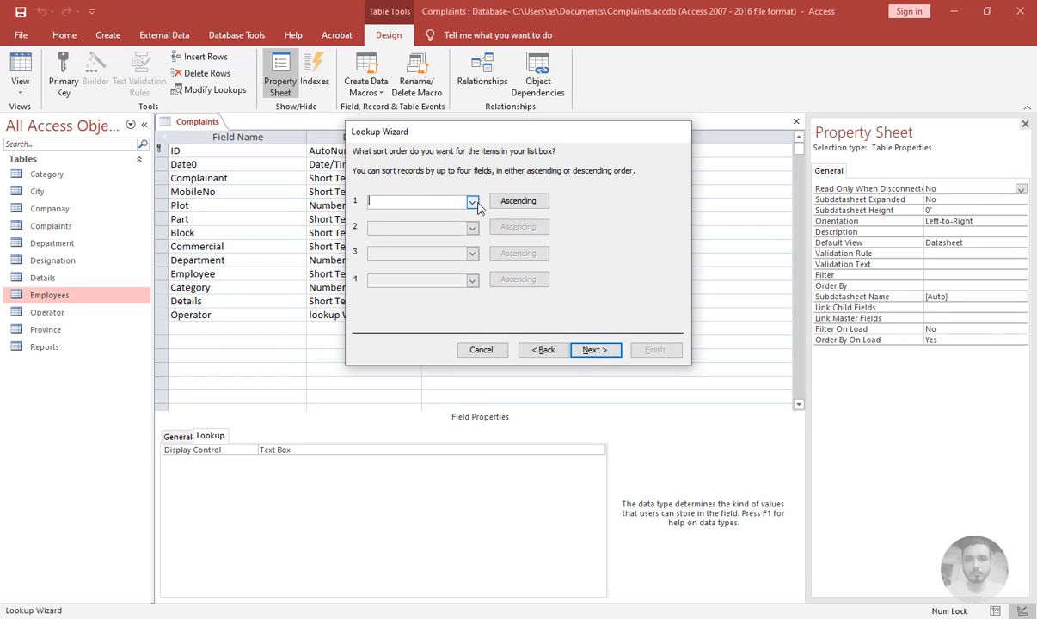
{"action": "left_click", "coordinate": [473, 201]}
{"action": "left_click", "coordinate": [417, 232]}
{"action": "left_click", "coordinate": [594, 351]}
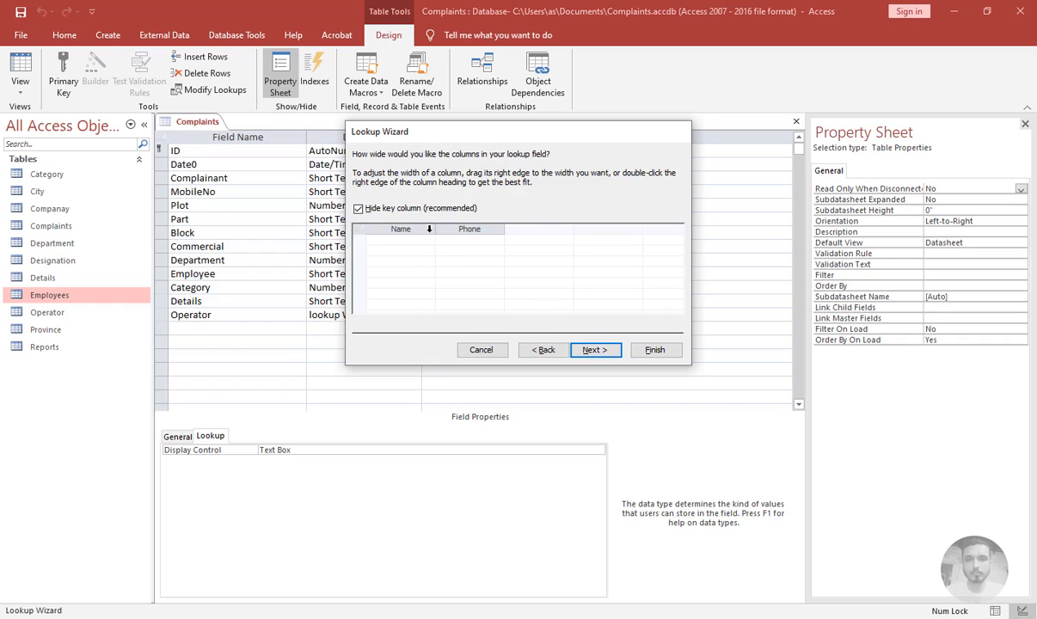
Widen the Name and Phone columns in the lookup preview and continue
{"action": "left_click_drag", "start_coordinate": [482, 226], "coordinate": [480, 226]}
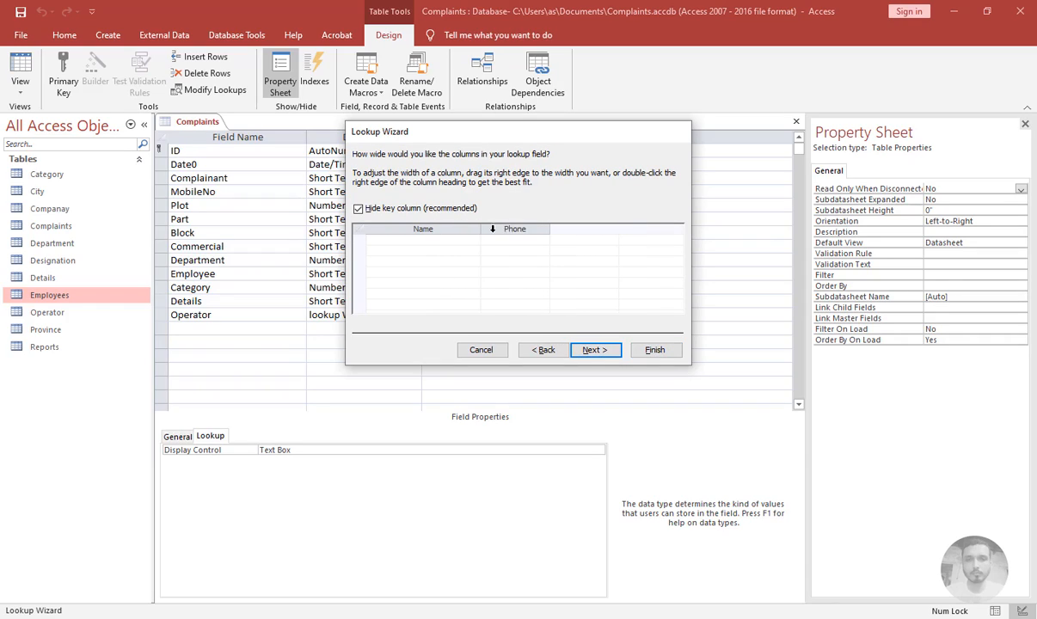
{"action": "left_click_drag", "start_coordinate": [551, 226], "coordinate": [583, 229]}
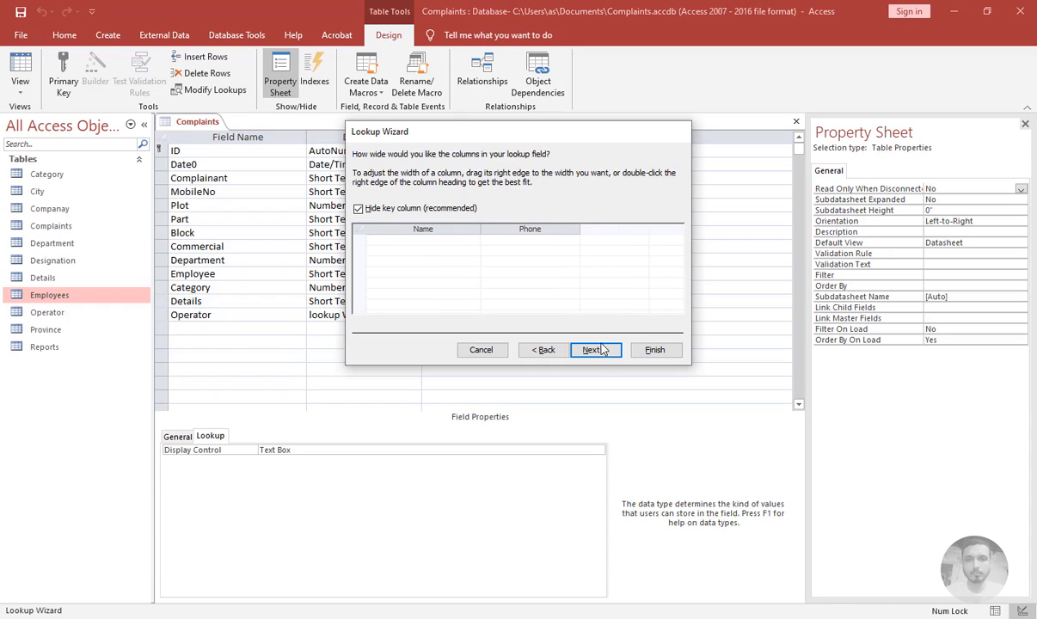
{"action": "left_click", "coordinate": [596, 350]}
Enable data integrity with Cascade Delete, finish the wizard, and save the table
{"action": "left_click", "coordinate": [449, 201]}
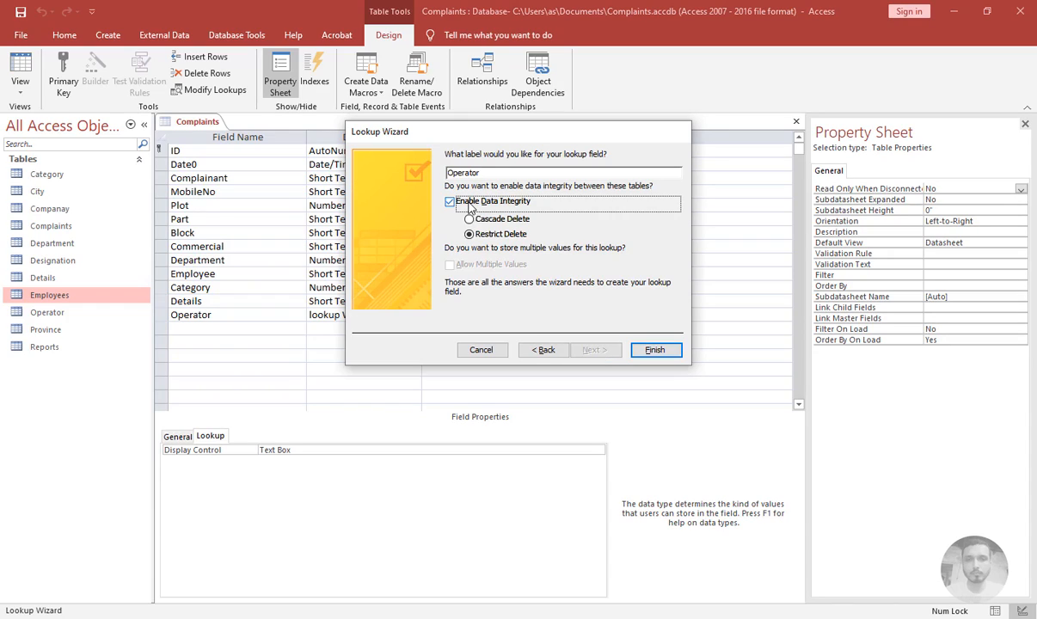
{"action": "left_click", "coordinate": [484, 221]}
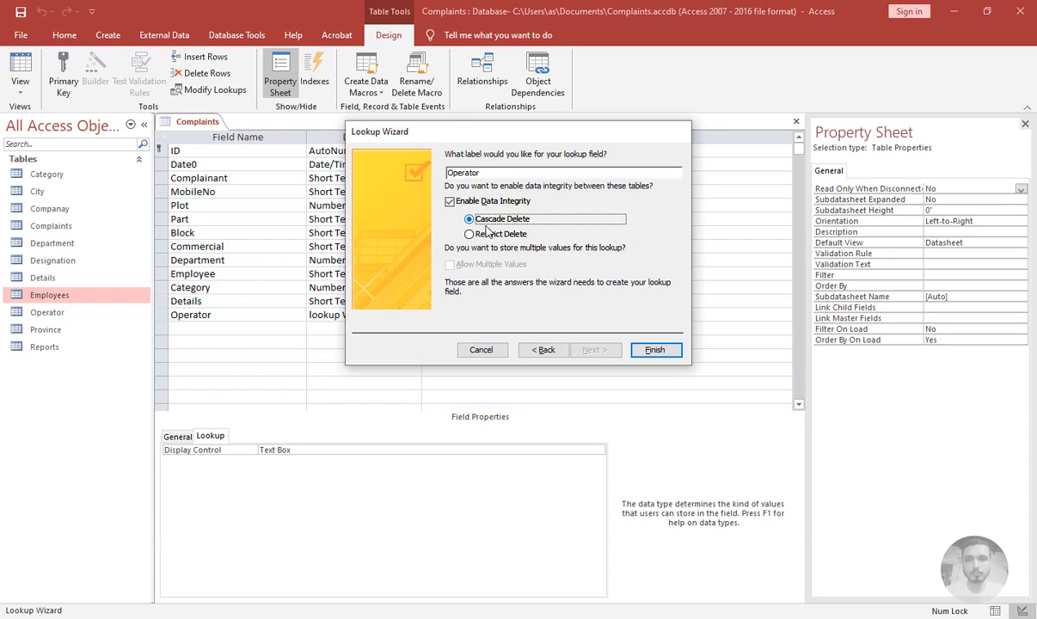
{"action": "left_click", "coordinate": [653, 351]}
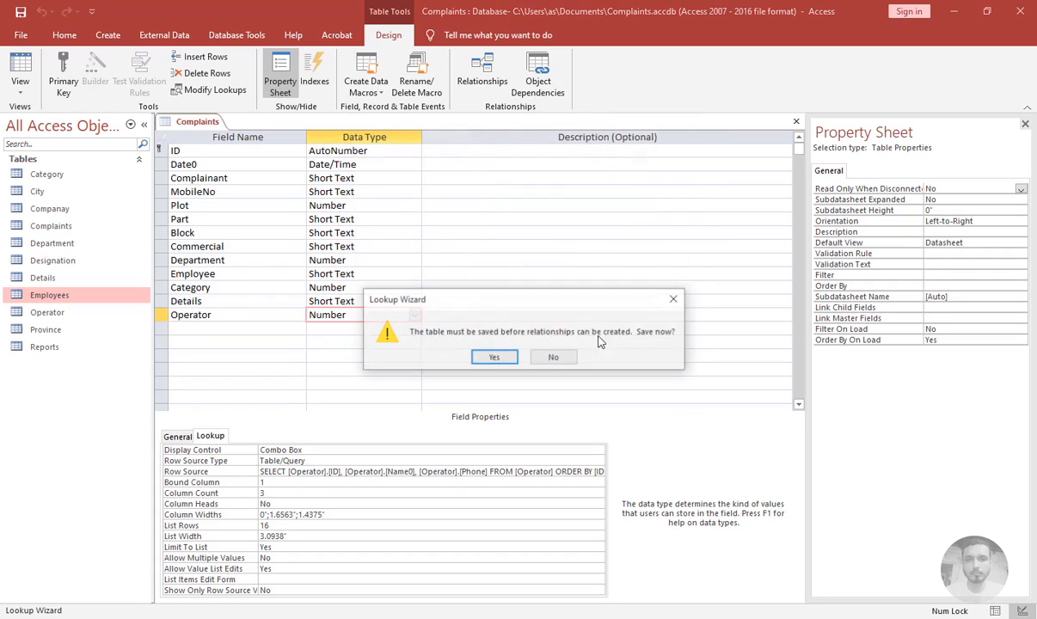
{"action": "left_click", "coordinate": [486, 355]}
Add a Status field and start the Lookup Wizard with values typed in by hand
{"action": "left_click", "coordinate": [201, 326]}
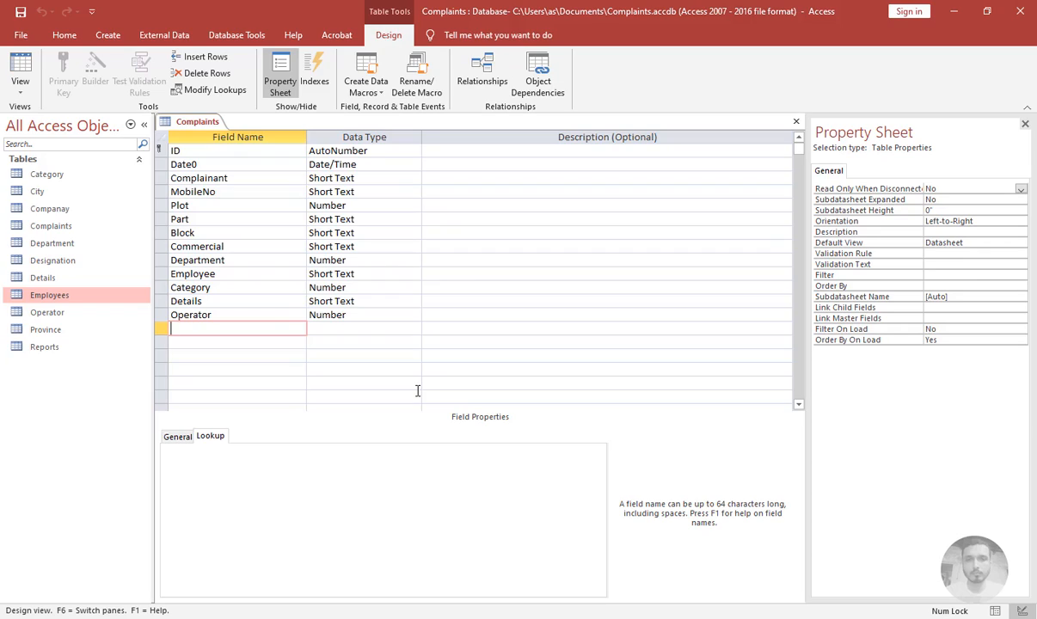
{"action": "type", "text": "S"}
{"action": "type", "text": "loo"}
{"action": "key", "text": "Return"}
{"action": "key", "text": "Down"}
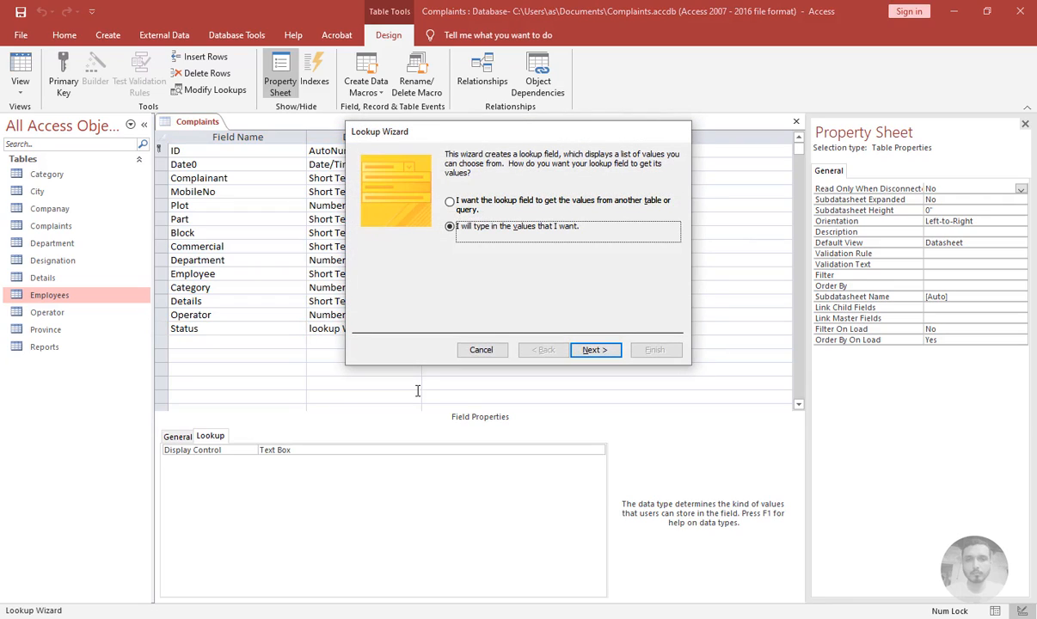
{"action": "key", "text": "Return"}
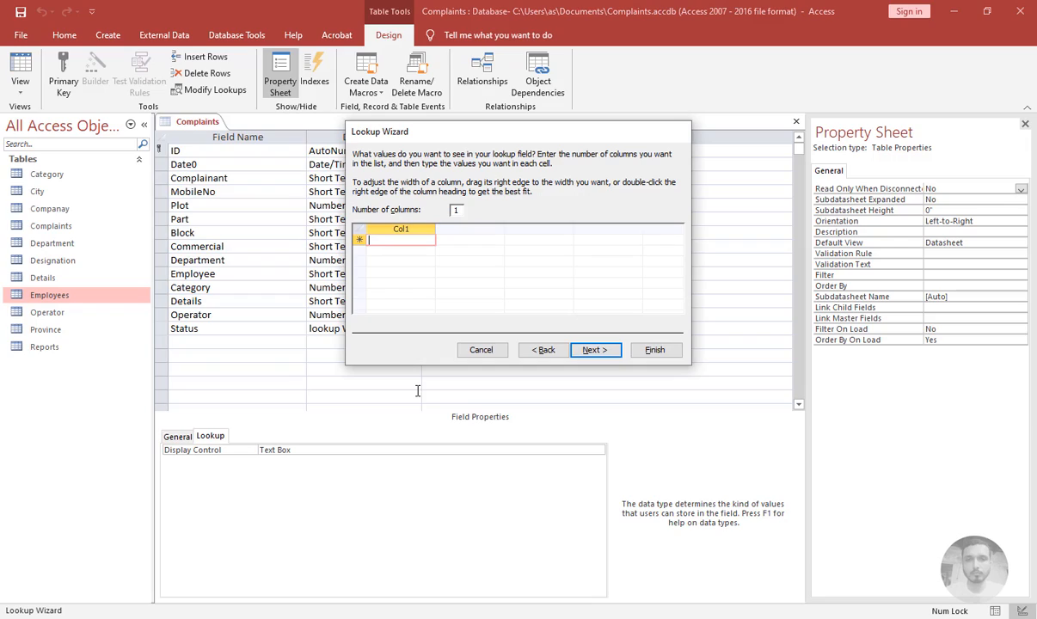
Enter the lookup values Pending, Close, In Process and Waiting
{"action": "type", "text": "Pending"}
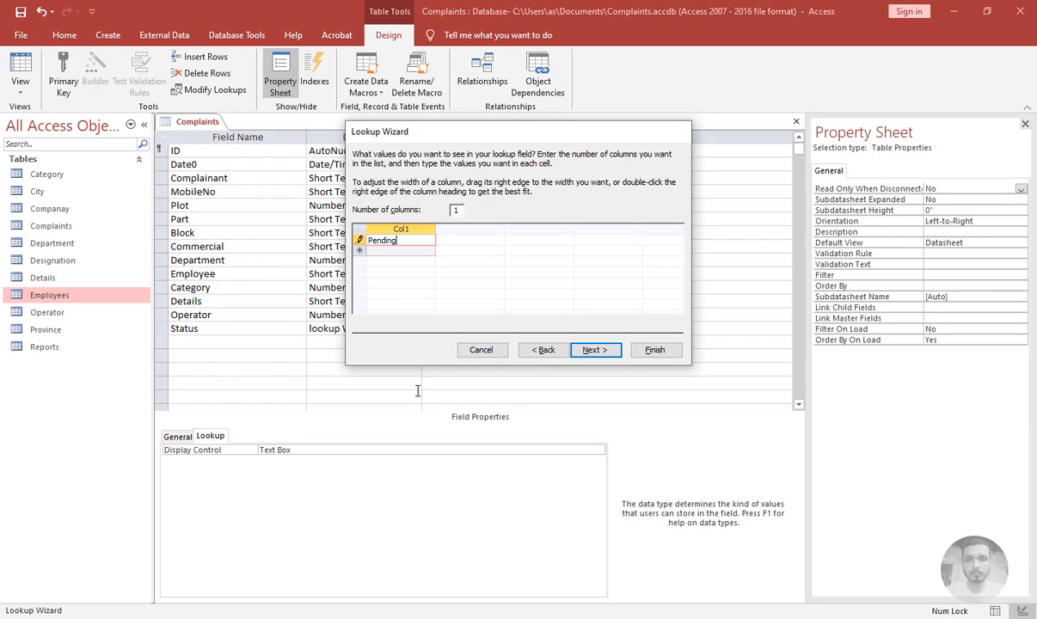
{"action": "key", "text": "Return"}
{"action": "type", "text": "Close"}
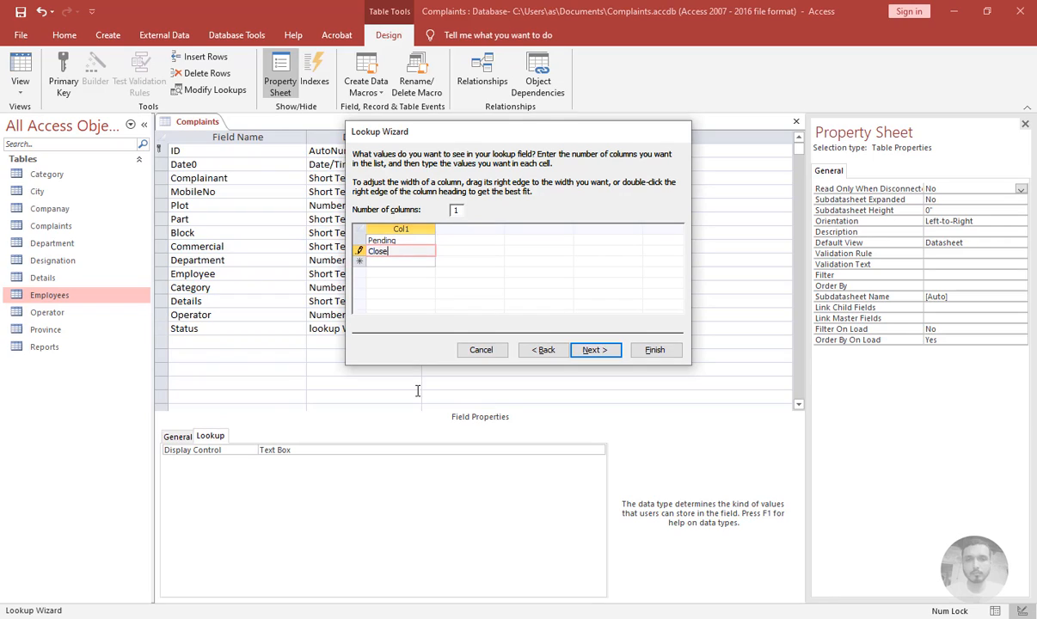
{"action": "key", "text": "Return"}
{"action": "type", "text": "In"}
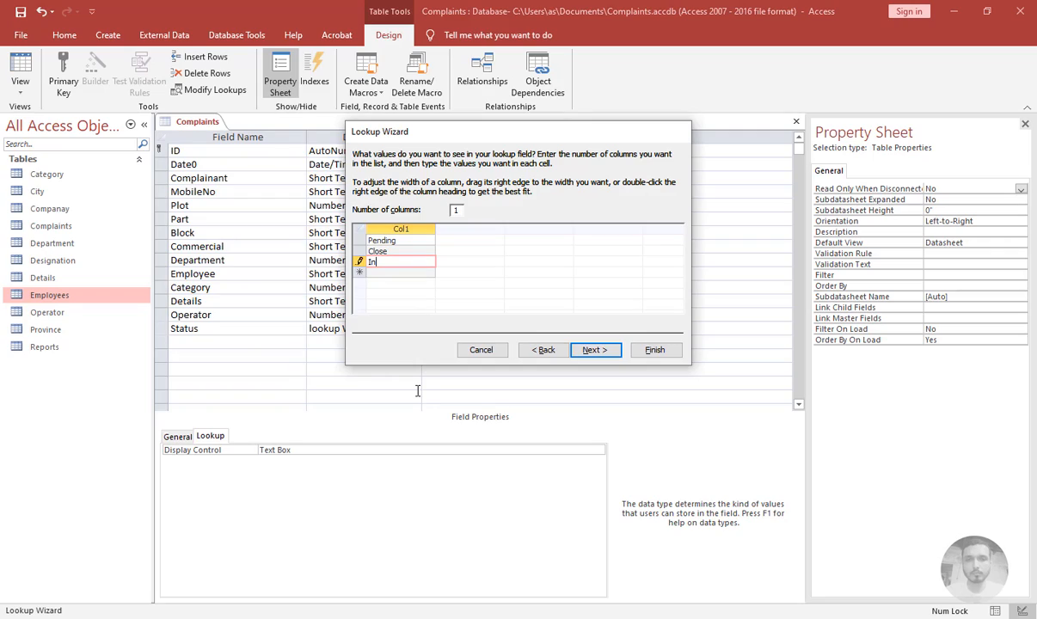
{"action": "type", "text": " p"}
{"action": "key", "text": "Caps_Lock"}
{"action": "key", "text": "Caps_Lock"}
{"action": "type", "text": "rocess"}
{"action": "key", "text": "Return"}
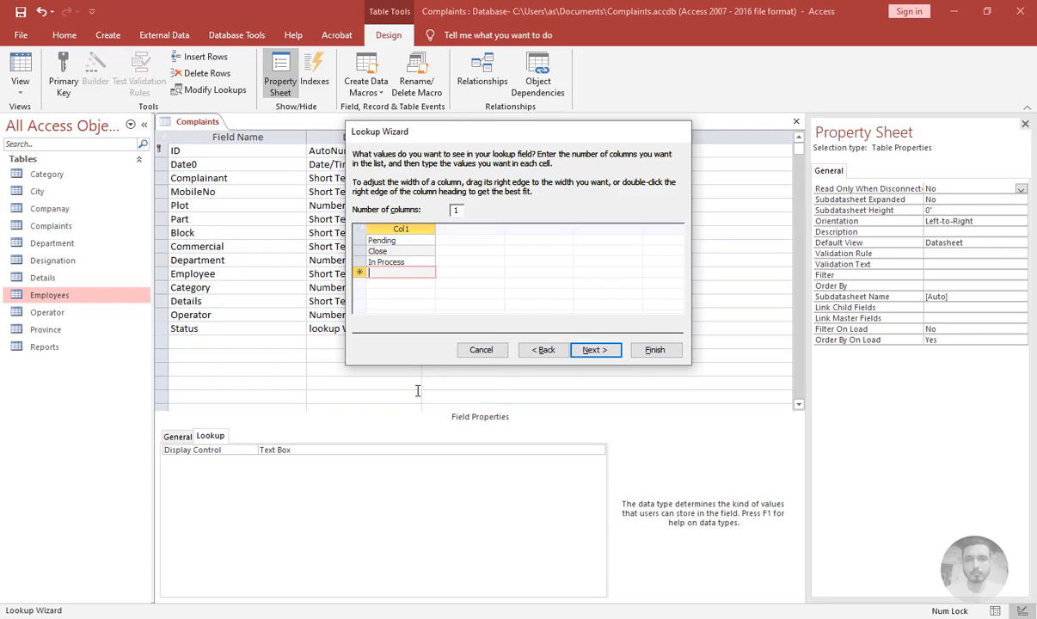
{"action": "type", "text": "Waiting"}
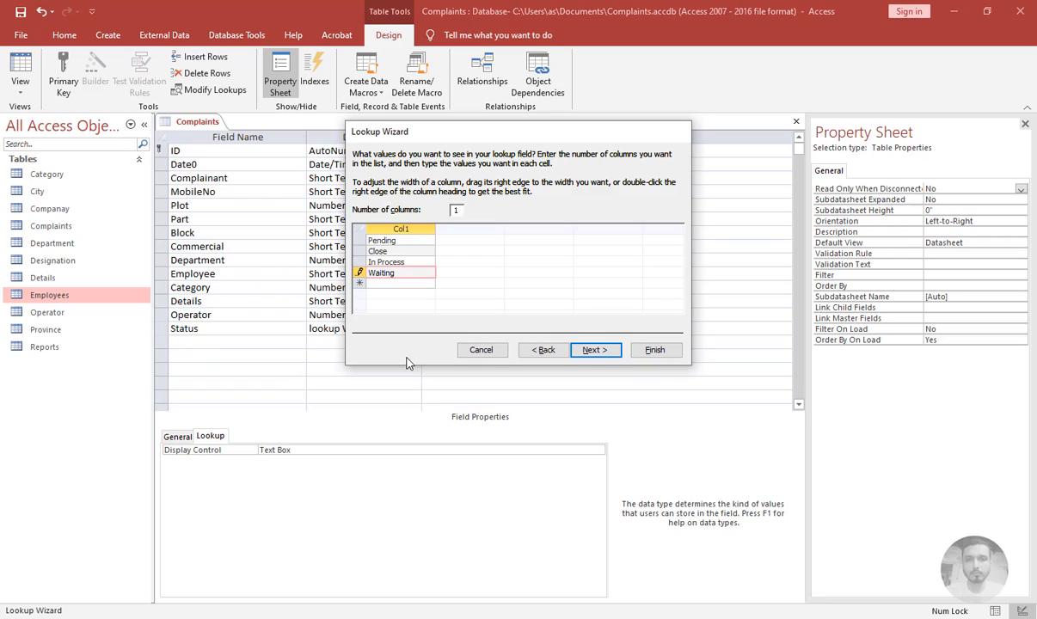
Keep the Status label, toggle Limit To List, and finish the wizard
{"action": "left_click", "coordinate": [593, 350]}
{"action": "left_click", "coordinate": [449, 202]}
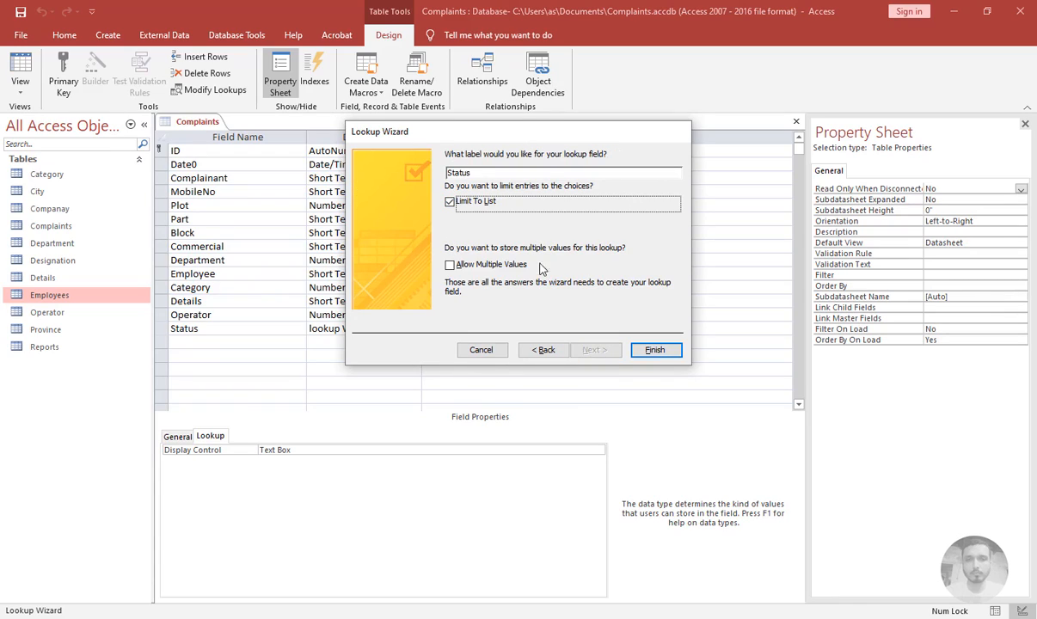
{"action": "left_click", "coordinate": [654, 350]}
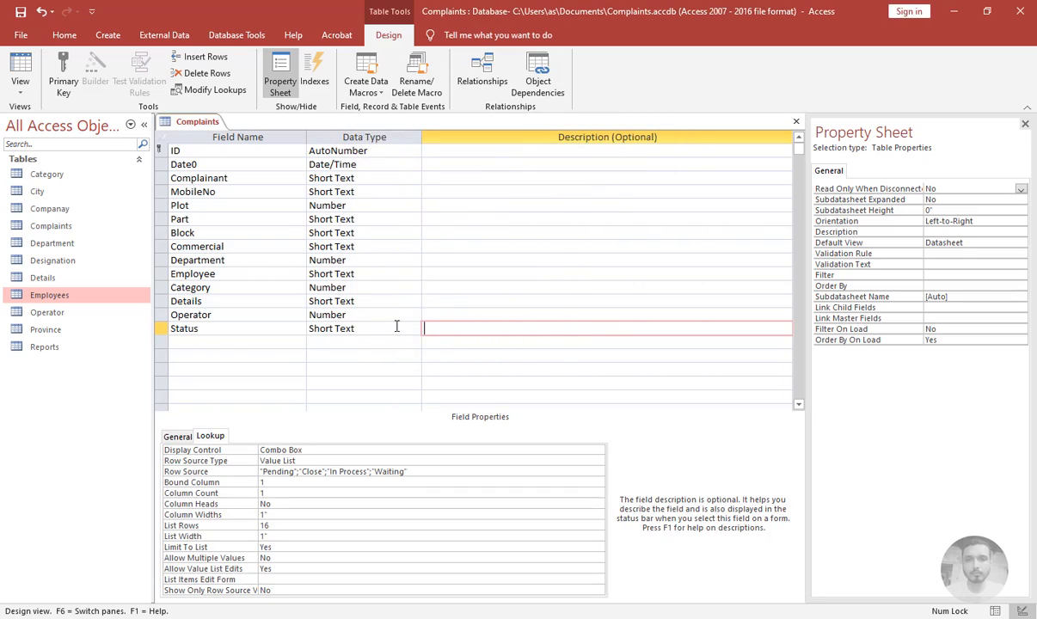
Add a Comments field with Short Text data type
{"action": "left_click", "coordinate": [258, 342]}
{"action": "type", "text": "Comments"}
{"action": "key", "text": "Tab"}
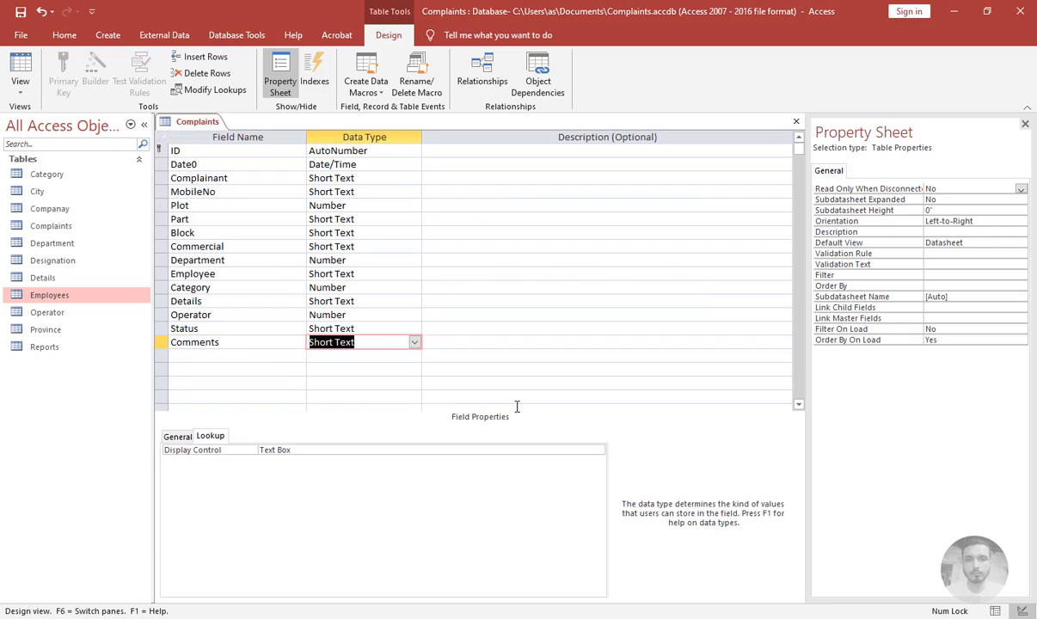
{"action": "key", "text": "Tab"}
{"action": "key", "text": "Tab"}
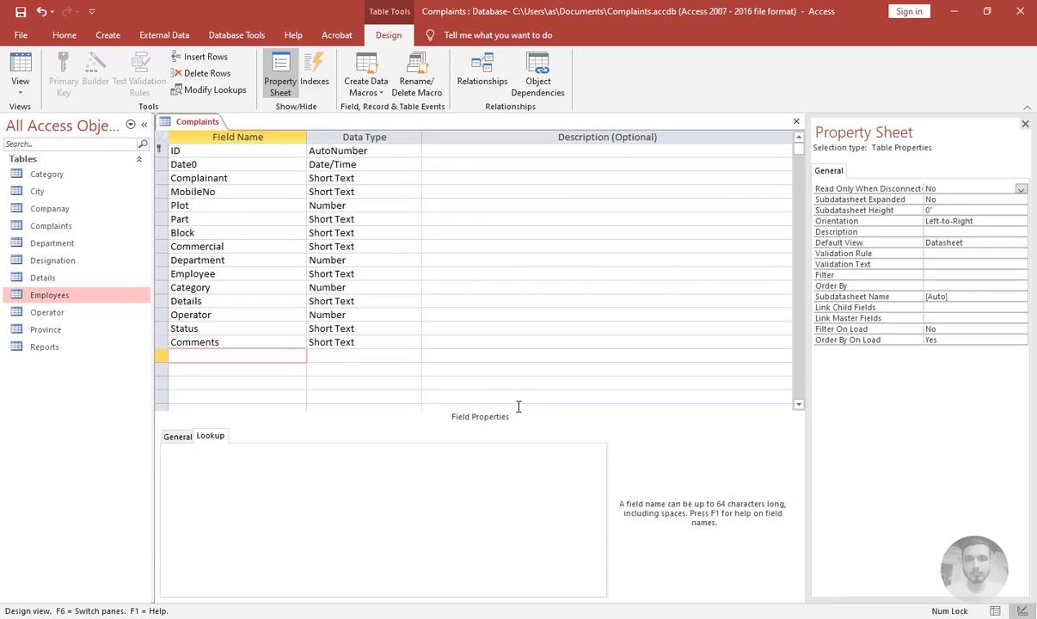
Set the Date0 field's caption to Date and its default value to =Date()
{"action": "left_click", "coordinate": [284, 162]}
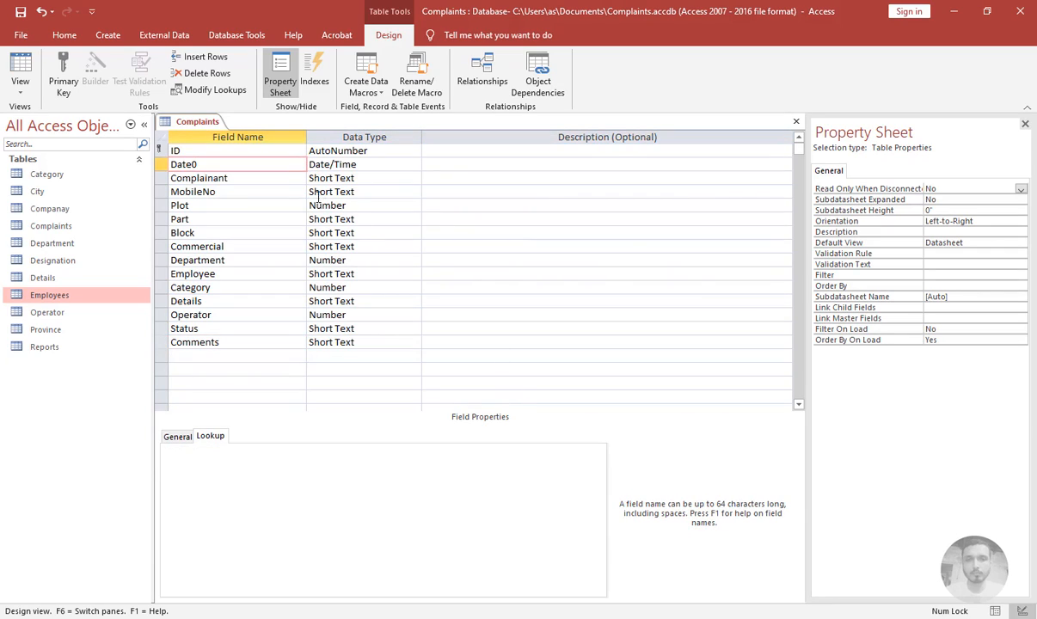
{"action": "left_click", "coordinate": [178, 436]}
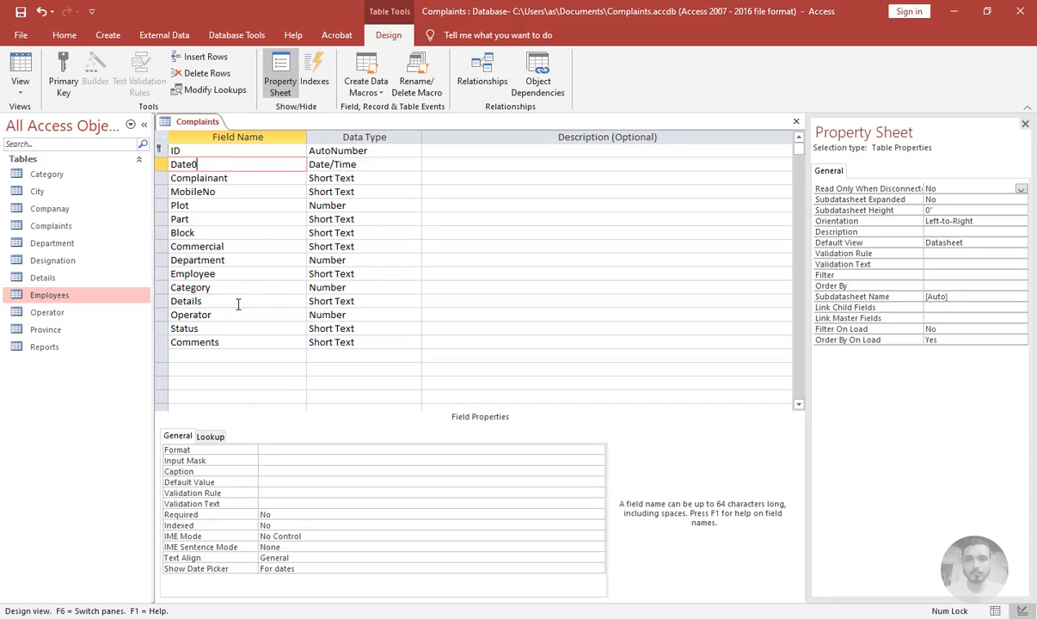
{"action": "left_click", "coordinate": [271, 481]}
{"action": "left_click", "coordinate": [282, 472]}
{"action": "type", "text": "Date"}
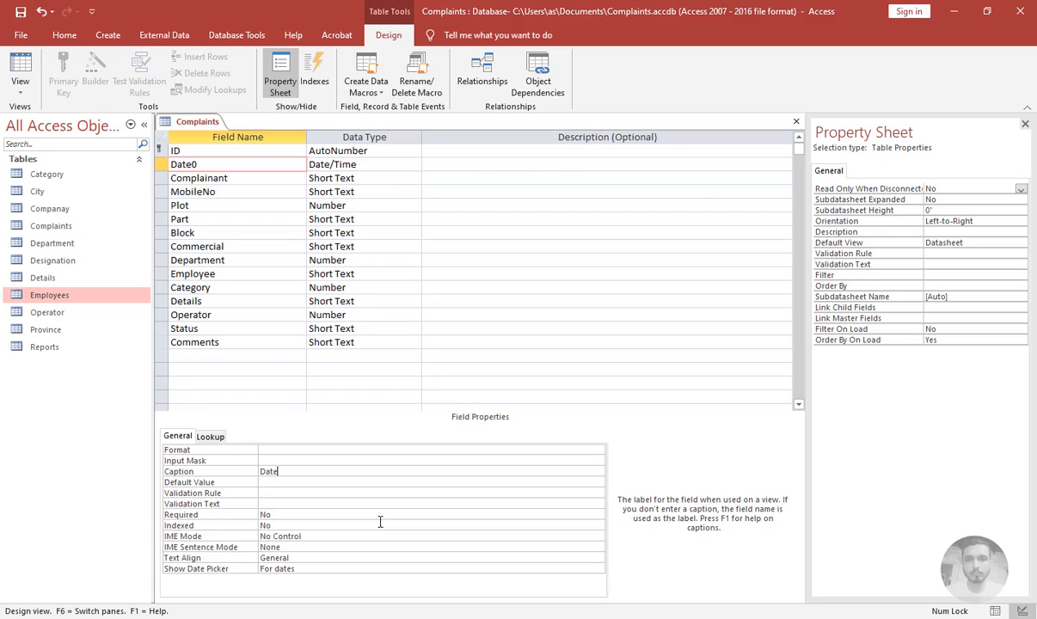
{"action": "key", "text": "Return"}
{"action": "type", "text": "=date()"}
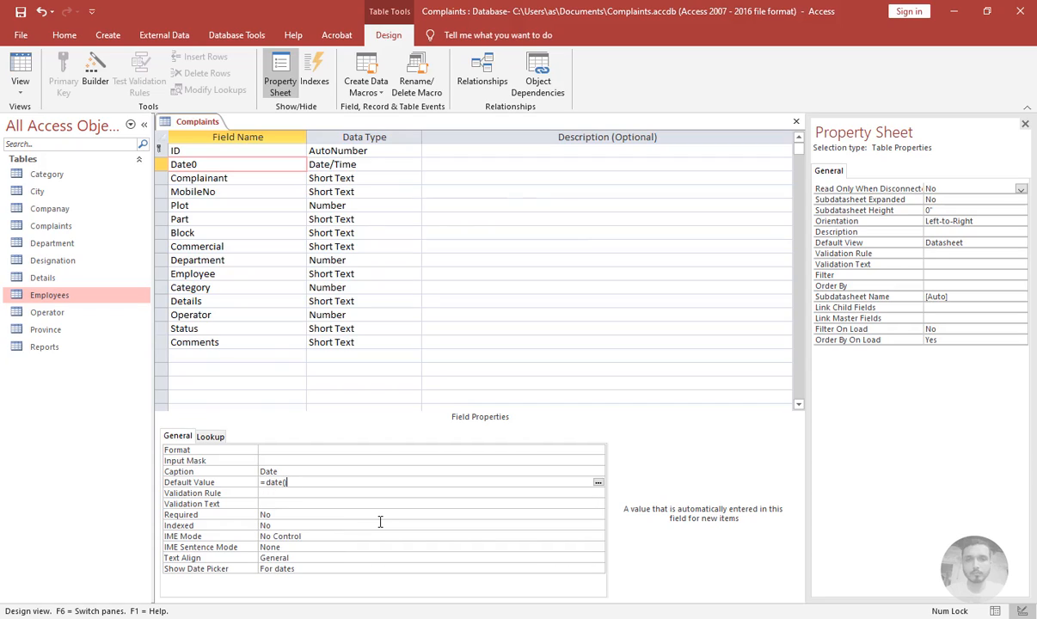
{"action": "key", "text": "Return"}
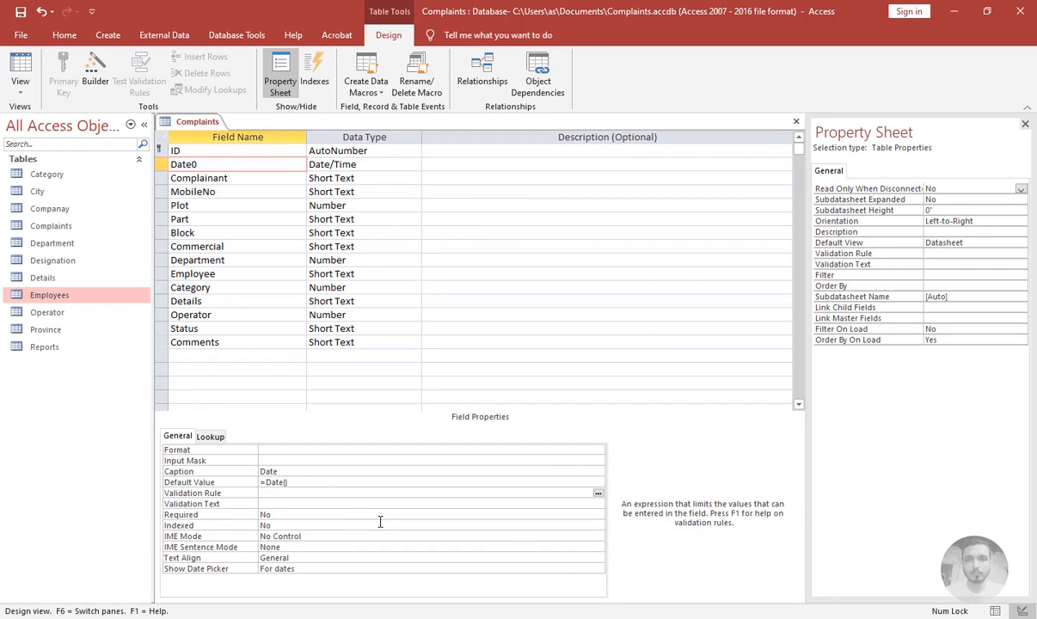
Select the MobileNo field, open the input mask builder, and choose to keep your changes to the Complaints table
{"action": "left_click", "coordinate": [218, 178]}
{"action": "left_click", "coordinate": [218, 193]}
{"action": "left_click", "coordinate": [303, 479]}
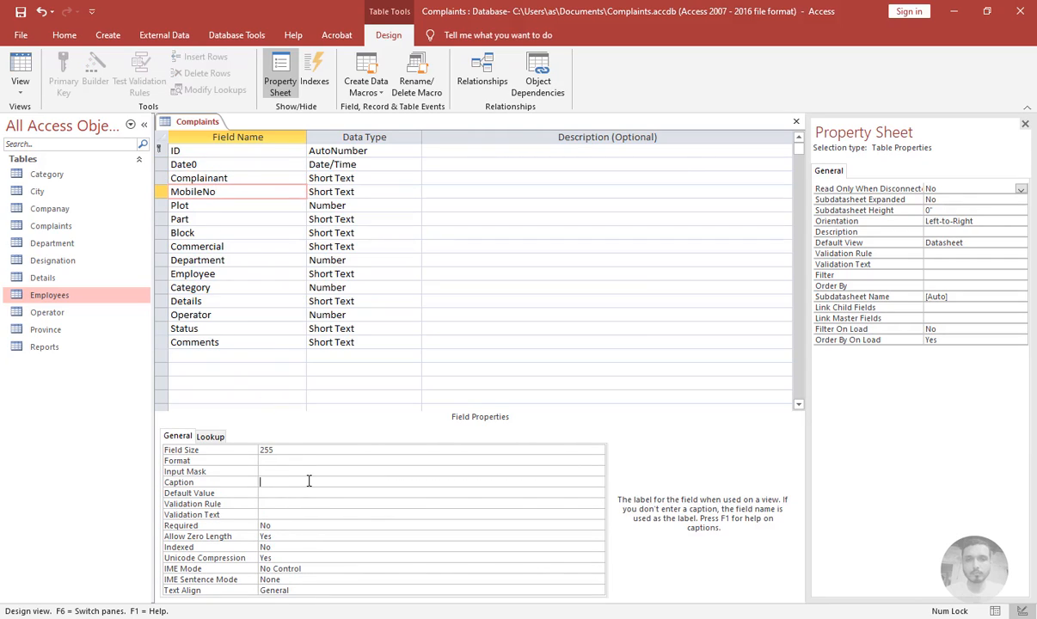
{"action": "left_click", "coordinate": [275, 471]}
{"action": "left_click", "coordinate": [599, 473]}
{"action": "left_click", "coordinate": [492, 358]}
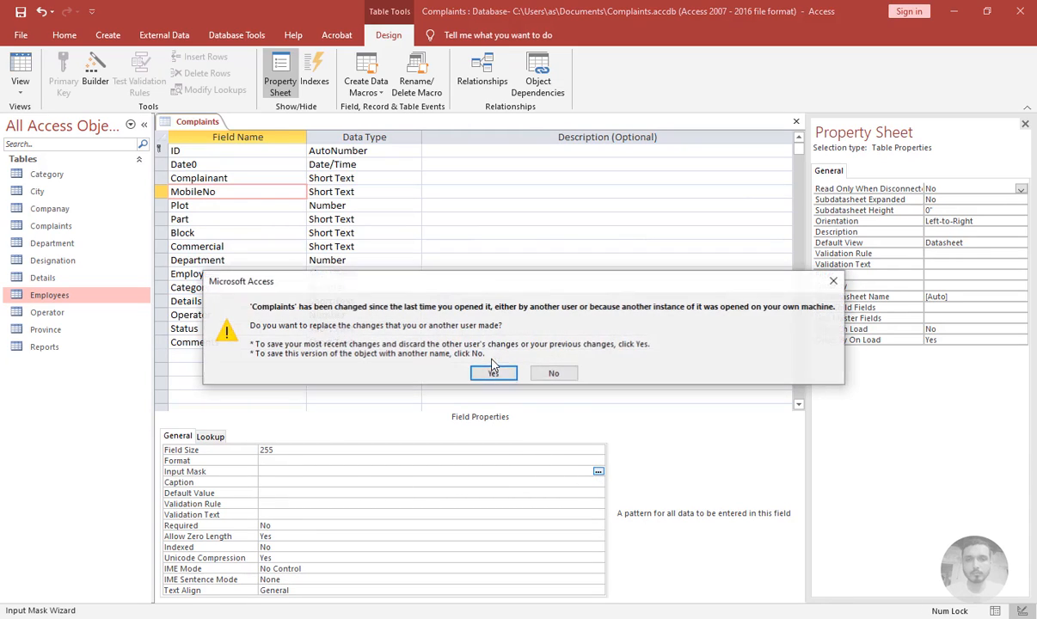
{"action": "left_click", "coordinate": [493, 373]}
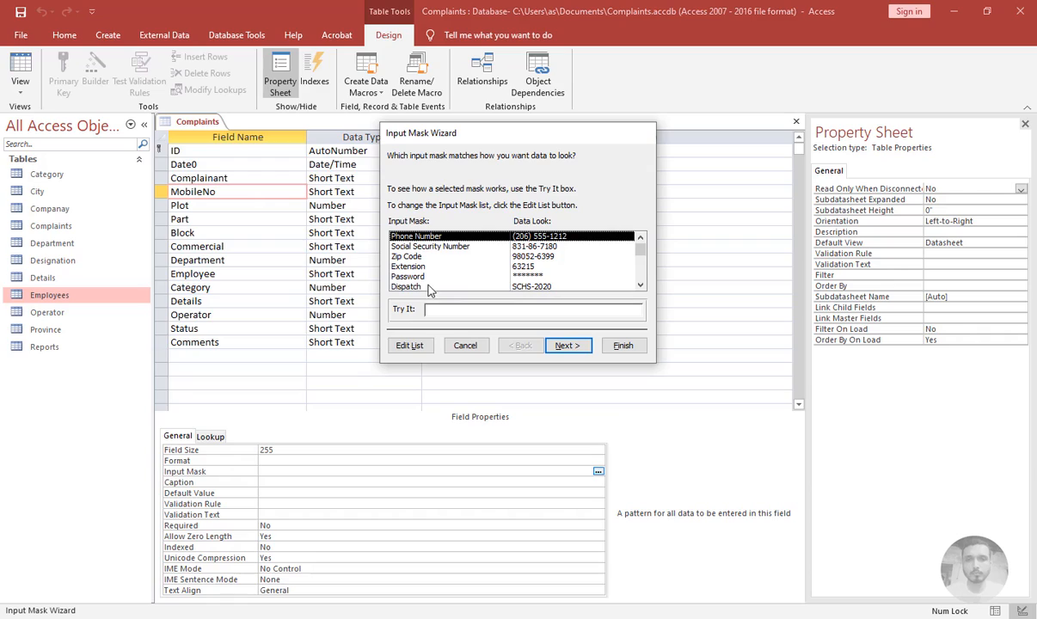
Pick the My Phone input mask with the default placeholder, store data with the symbols, and finish the wizard
{"action": "left_click", "coordinate": [415, 277]}
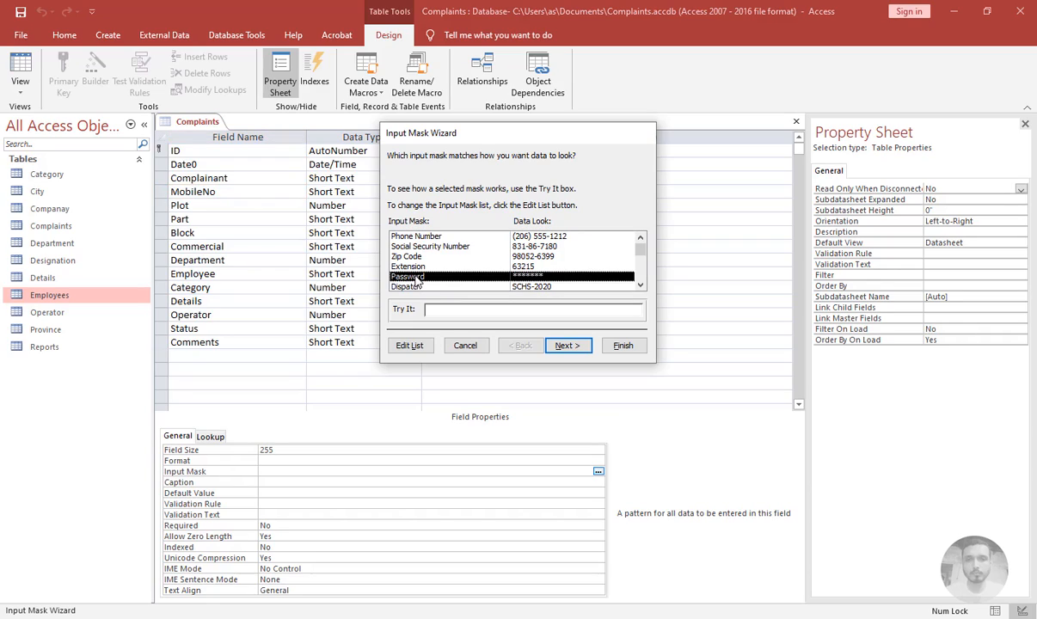
{"action": "scroll", "coordinate": [416, 277], "scroll_direction": "down", "scroll_amount": 2}
{"action": "left_click", "coordinate": [431, 277]}
{"action": "left_click", "coordinate": [573, 346]}
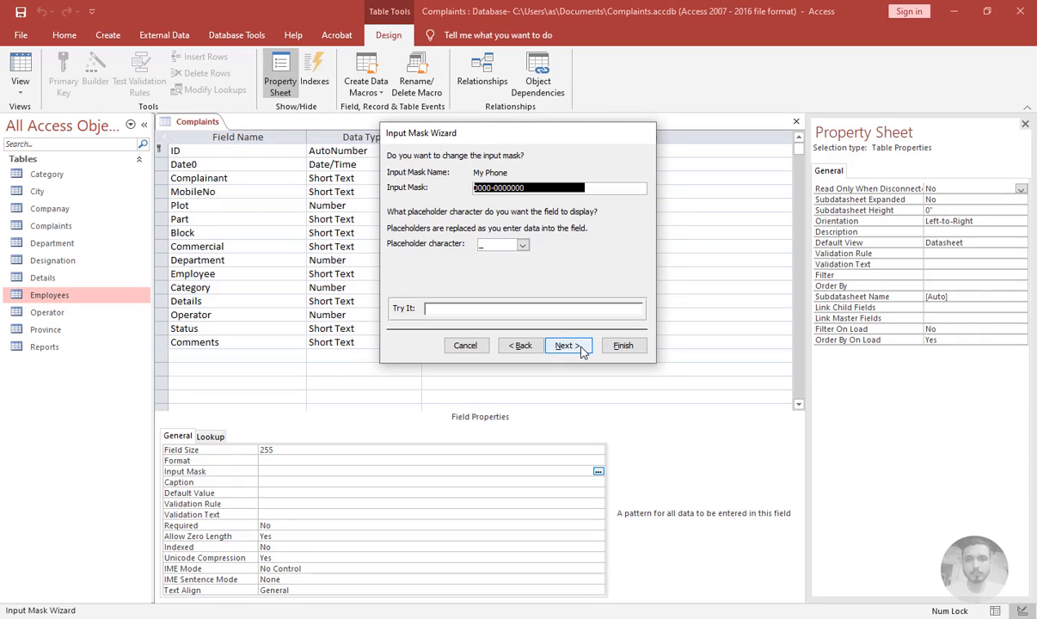
{"action": "left_click", "coordinate": [574, 347]}
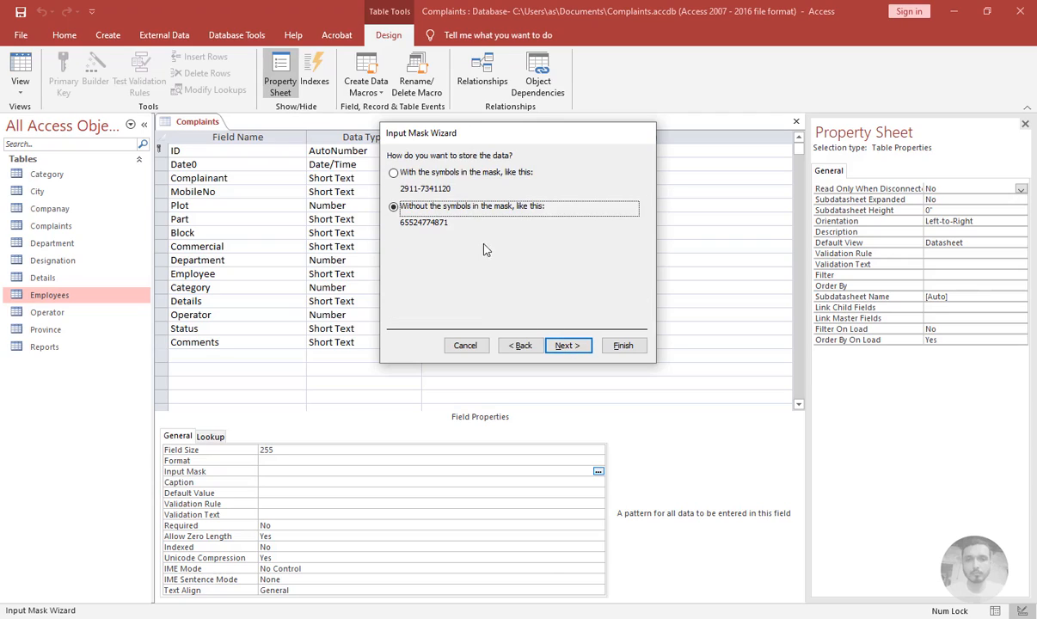
{"action": "left_click", "coordinate": [407, 175]}
{"action": "left_click", "coordinate": [567, 345]}
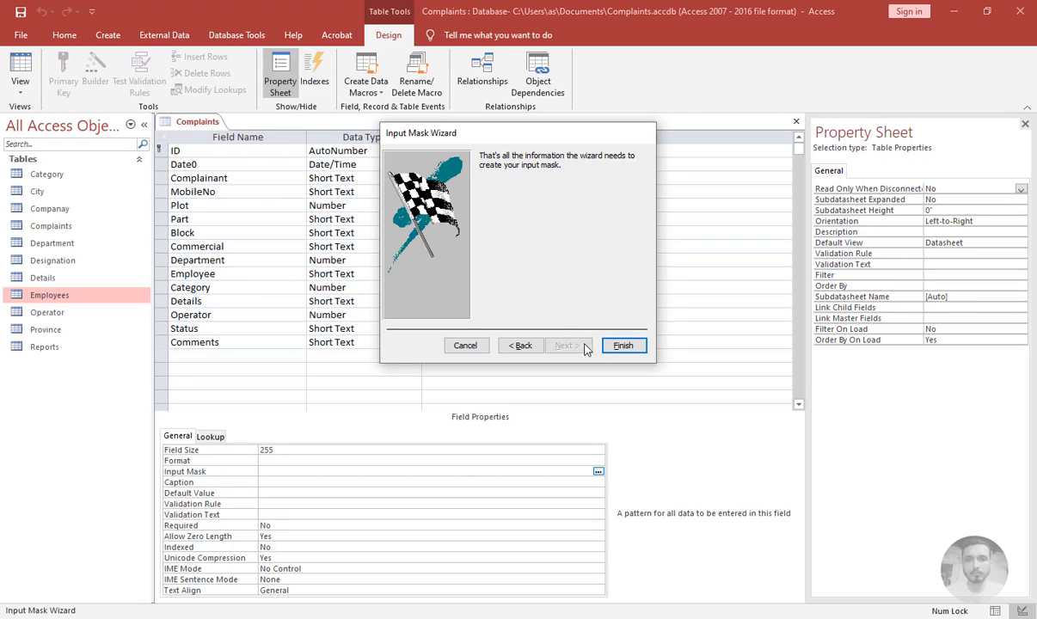
{"action": "left_click", "coordinate": [622, 346]}
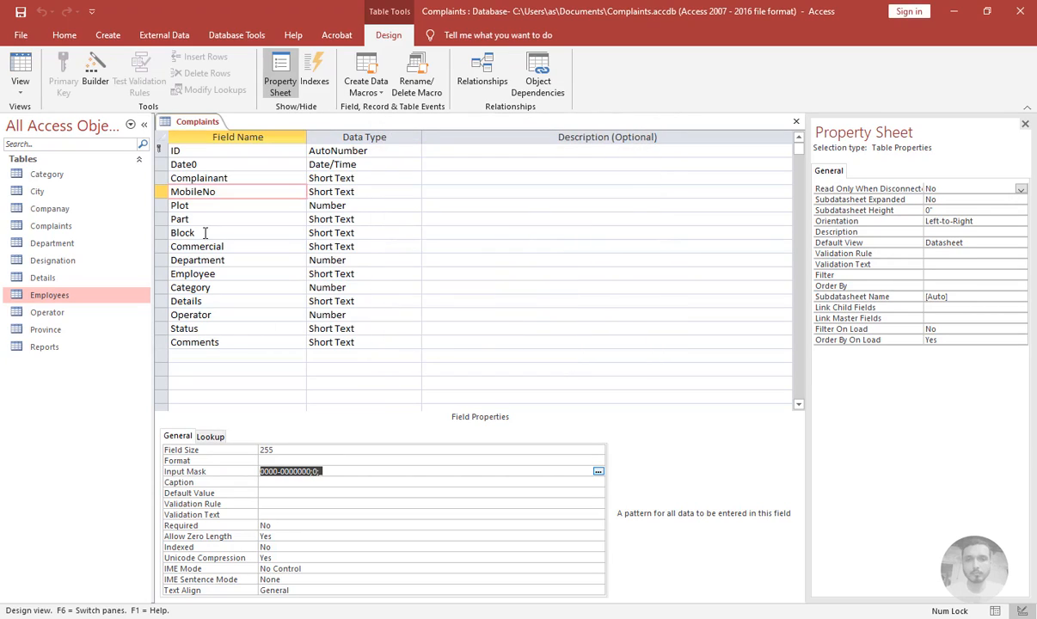
Set the MobileNo field's caption to Mobile
{"action": "key", "text": "Return"}
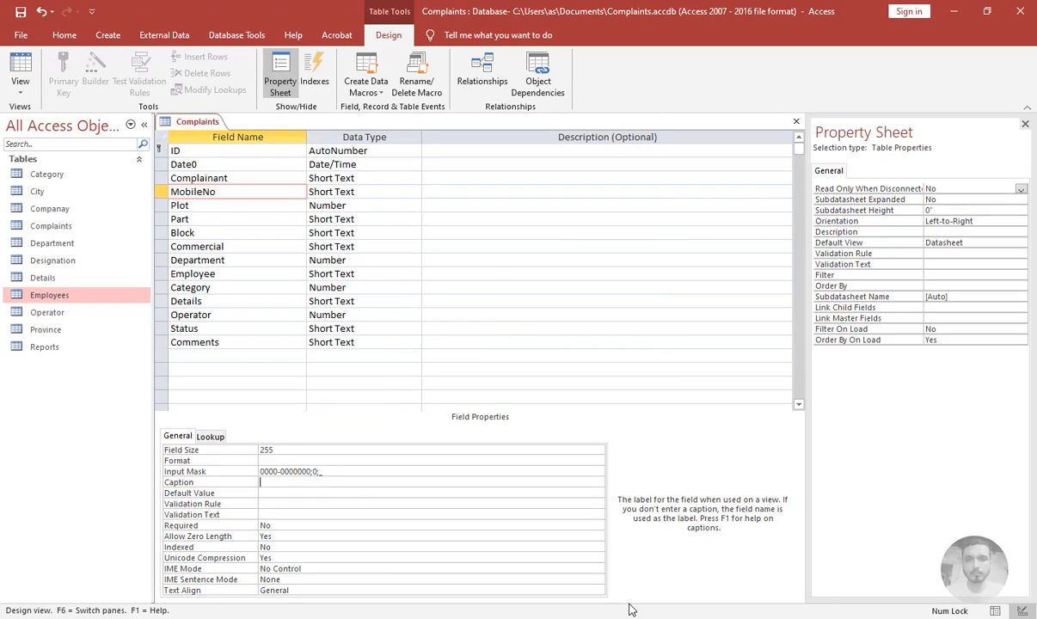
{"action": "type", "text": "Mobile"}
{"action": "key", "text": "Return"}
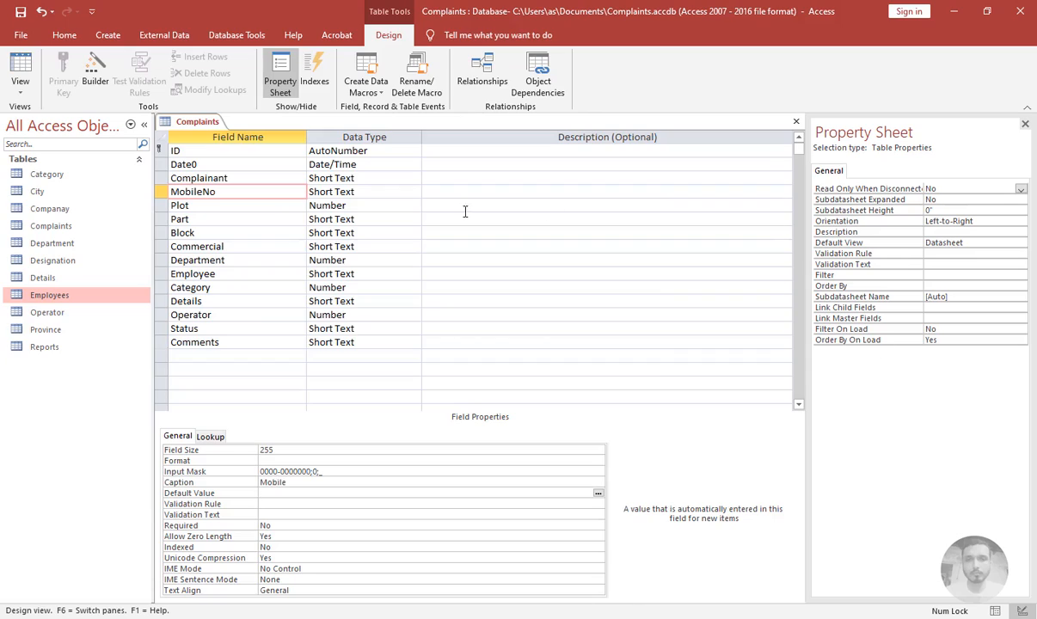
Step through the remaining fields from Plot to Comments, reviewing each one's properties
{"action": "left_click", "coordinate": [265, 207]}
{"action": "left_click", "coordinate": [260, 221]}
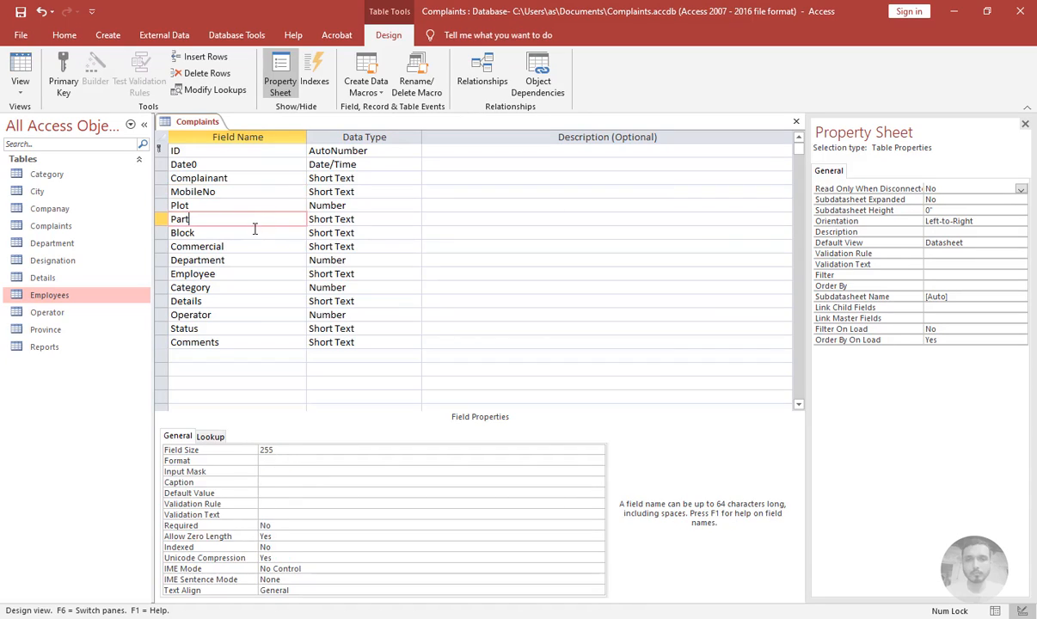
{"action": "left_click", "coordinate": [248, 233]}
{"action": "left_click", "coordinate": [248, 247]}
{"action": "left_click", "coordinate": [242, 261]}
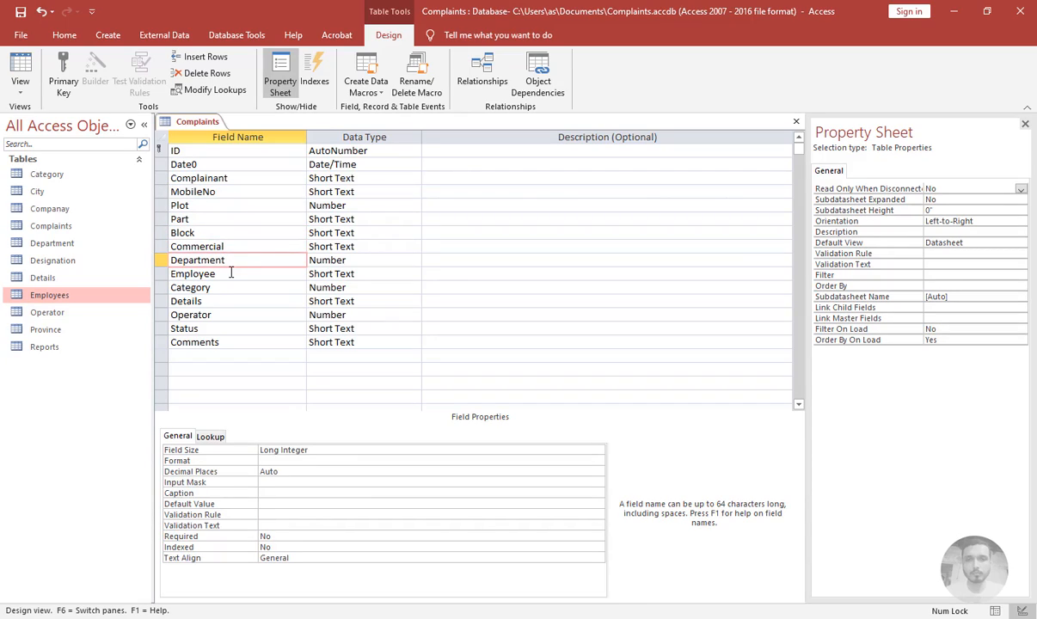
{"action": "left_click", "coordinate": [231, 275]}
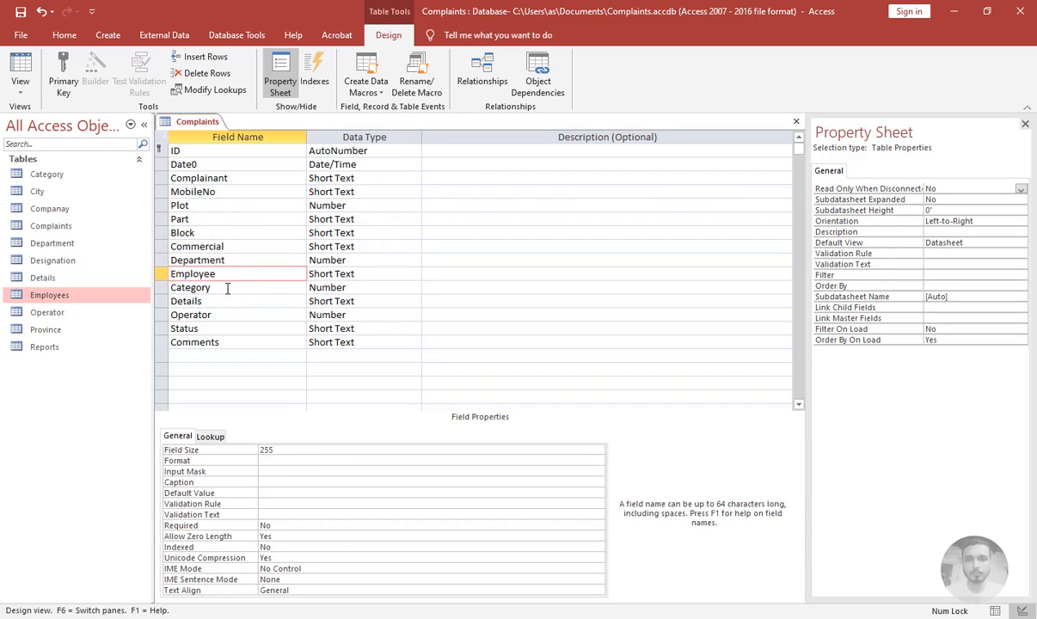
{"action": "left_click", "coordinate": [231, 289]}
{"action": "left_click", "coordinate": [221, 303]}
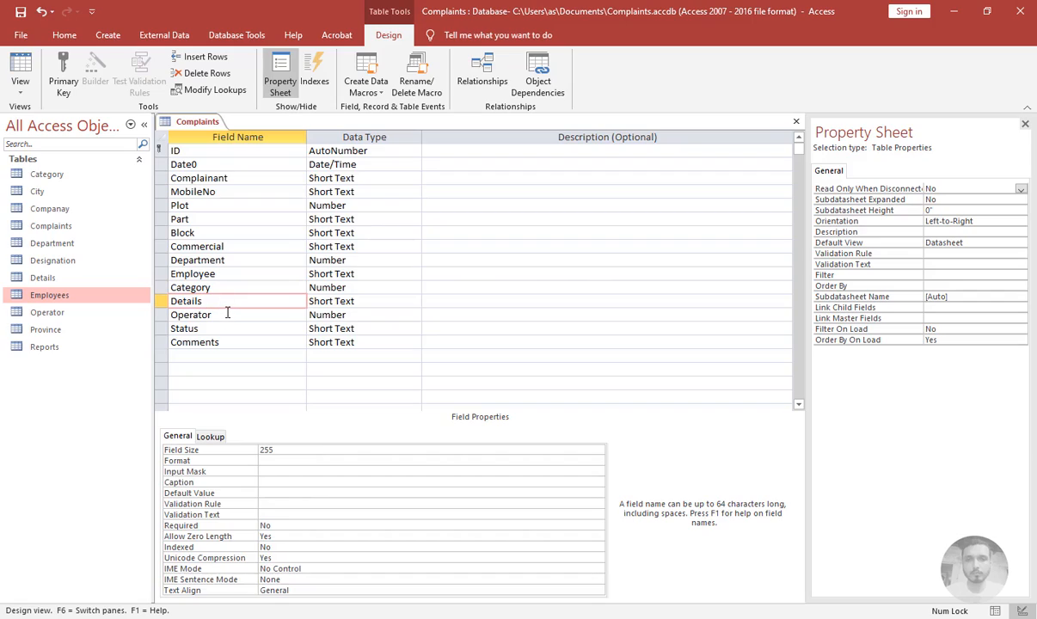
{"action": "left_click", "coordinate": [227, 314]}
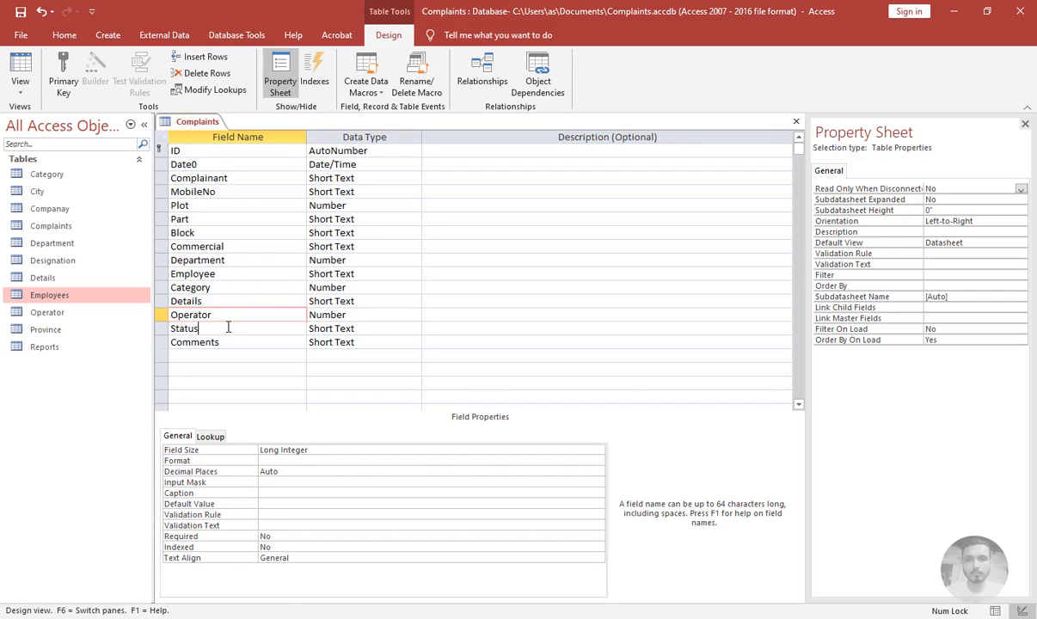
{"action": "left_click", "coordinate": [227, 329]}
{"action": "left_click", "coordinate": [223, 343]}
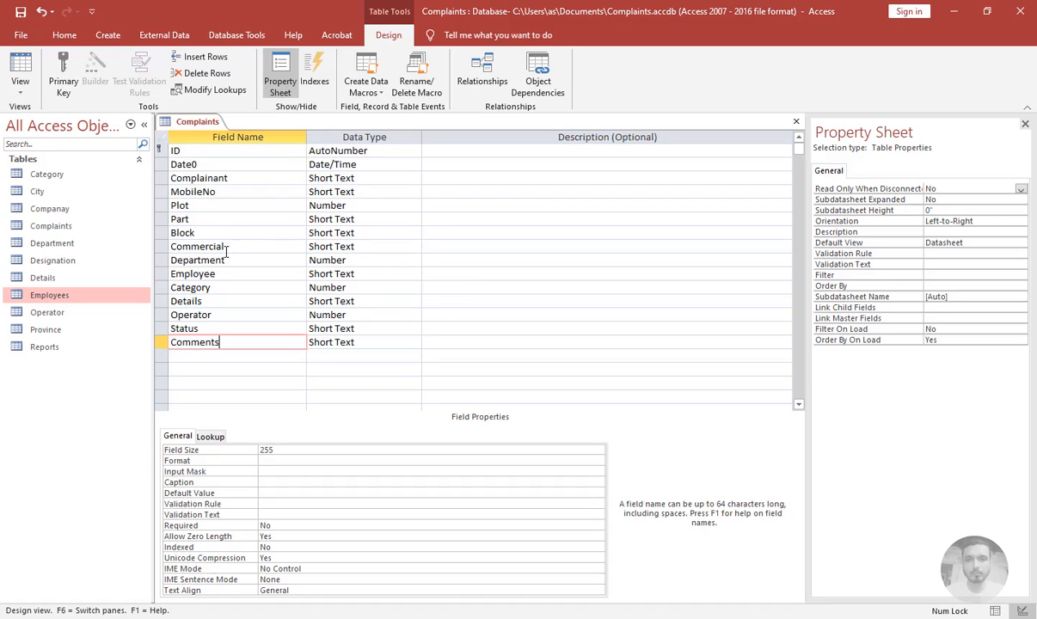
Move the Category and Details fields up so they sit directly below Commercial
{"action": "left_click", "coordinate": [162, 287]}
{"action": "left_click_drag", "start_coordinate": [166, 292], "coordinate": [172, 263]}
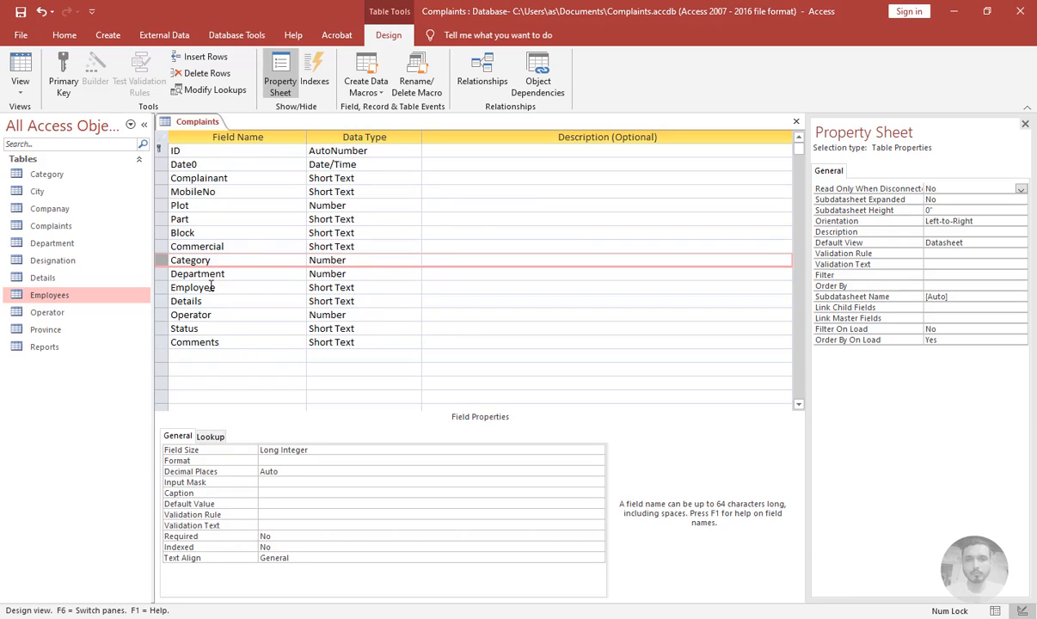
{"action": "left_click", "coordinate": [163, 301]}
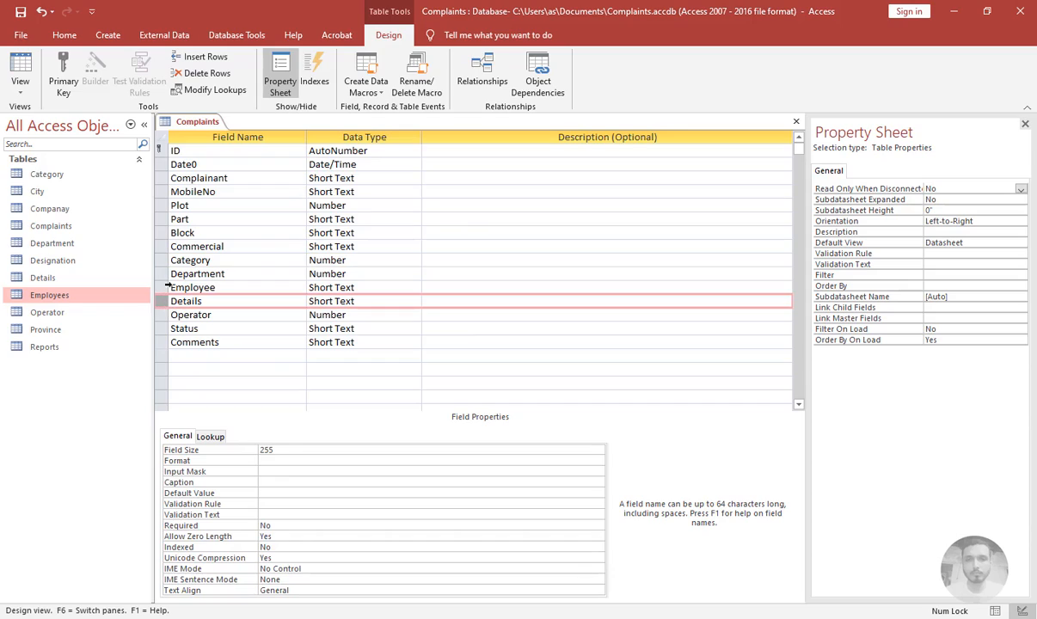
{"action": "left_click_drag", "start_coordinate": [166, 302], "coordinate": [168, 267]}
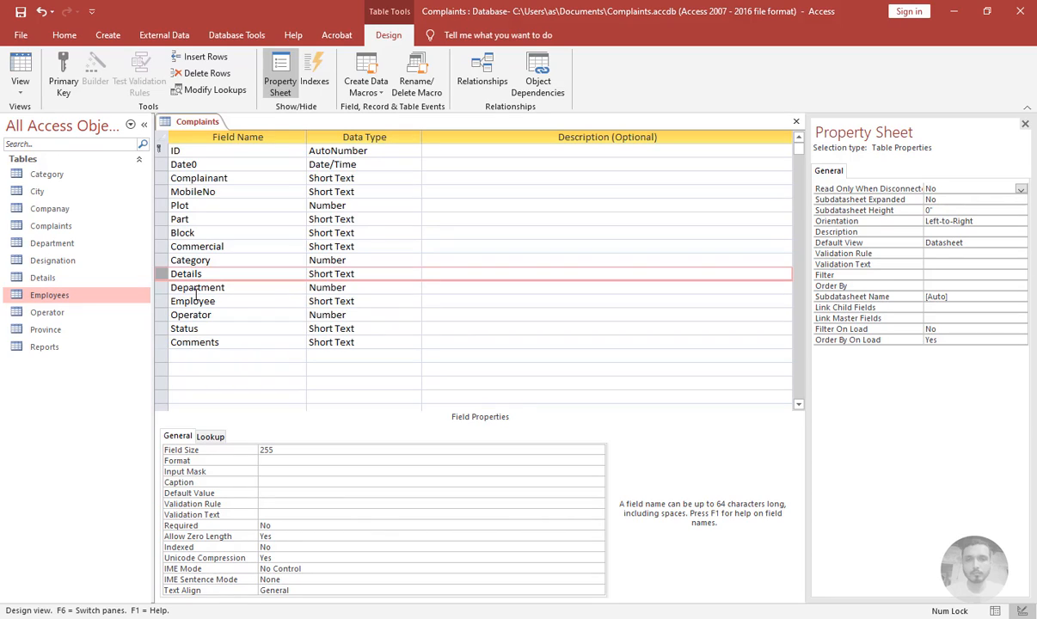
Insert a new SolveDate field of type Date/Time above Comments
{"action": "left_click", "coordinate": [163, 315]}
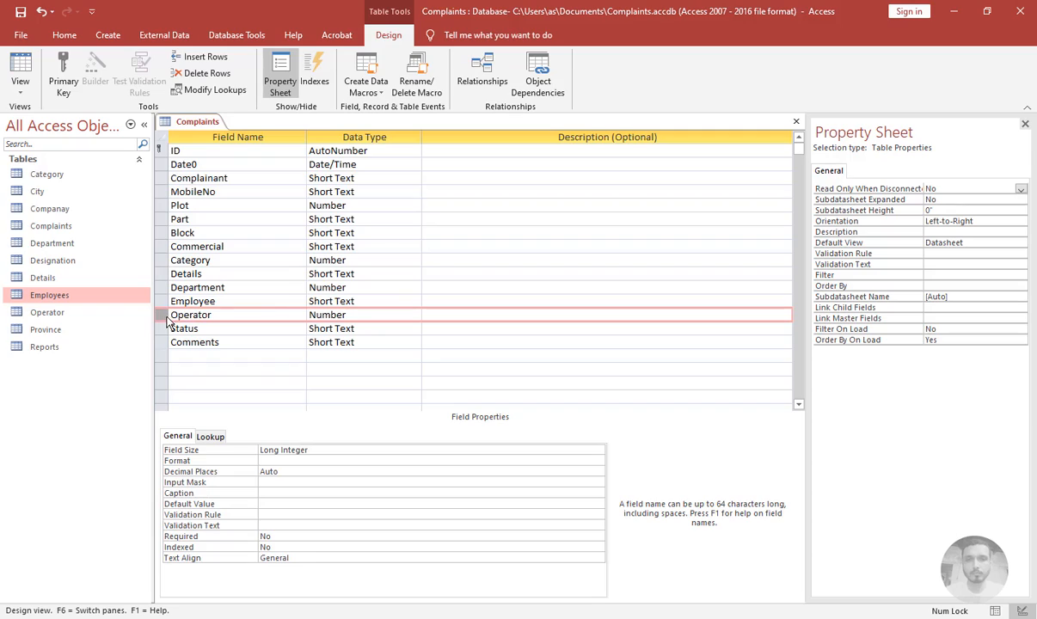
{"action": "mouse_move", "coordinate": [166, 318]}
{"action": "left_mouse_down"}
{"action": "mouse_move", "coordinate": [178, 306]}
{"action": "mouse_move", "coordinate": [169, 311]}
{"action": "left_mouse_up"}
{"action": "left_click", "coordinate": [216, 325]}
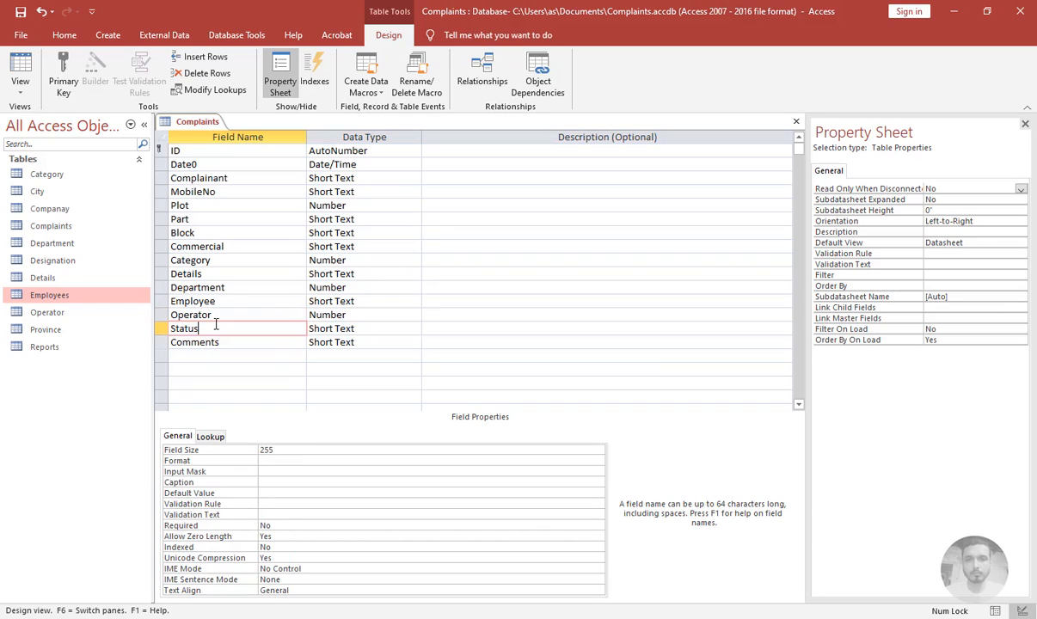
{"action": "left_click", "coordinate": [192, 339]}
{"action": "left_click", "coordinate": [208, 58]}
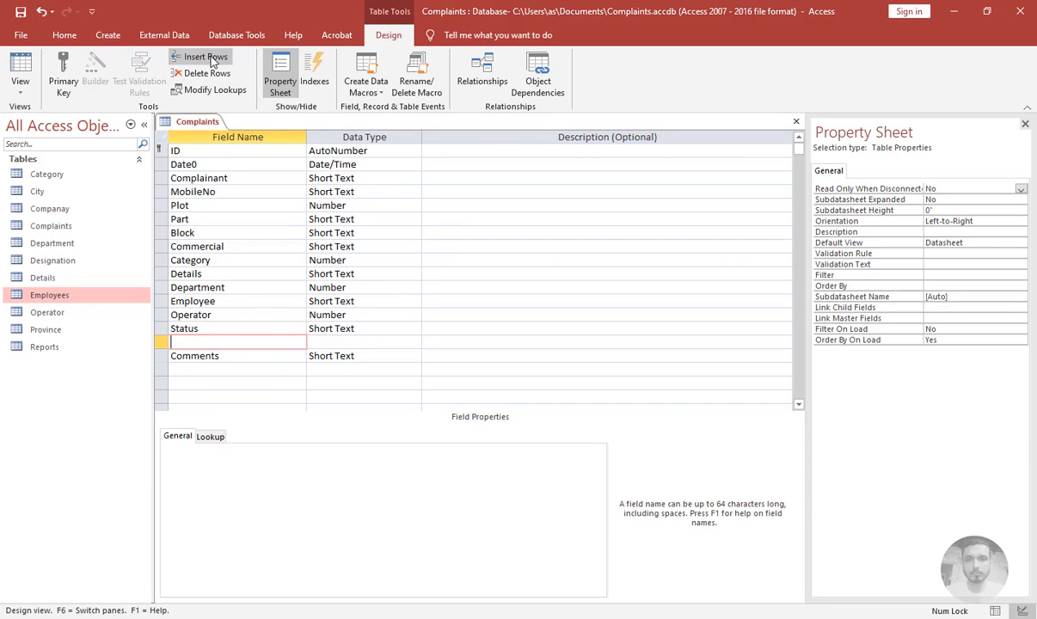
{"action": "type", "text": "SolveDate"}
{"action": "key", "text": "Tab"}
{"action": "type", "text": "D"}
{"action": "key", "text": "Tab"}
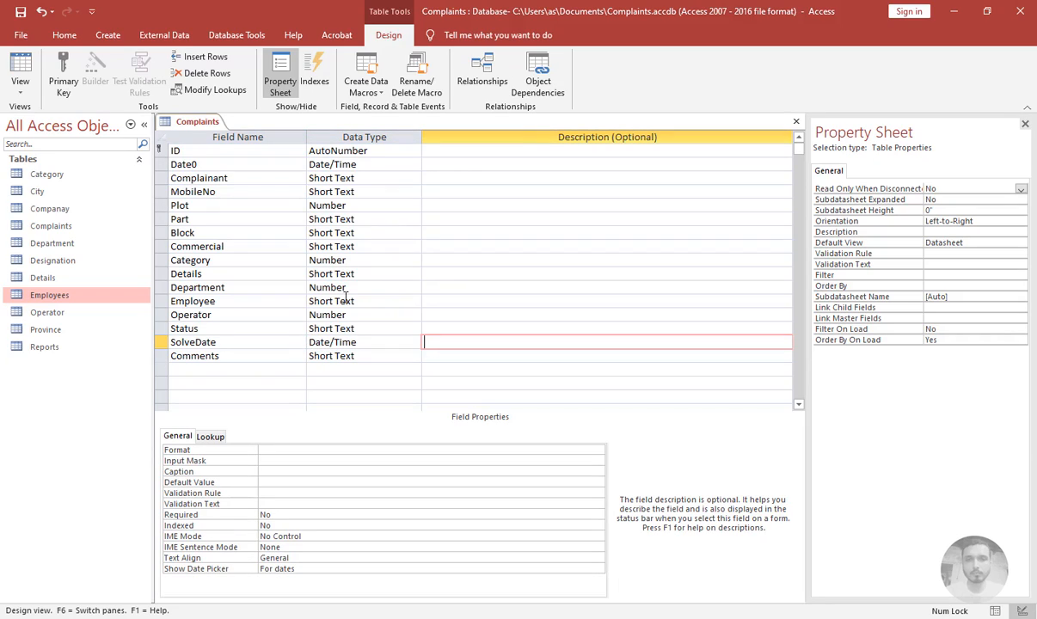
Set the SolveDate field's caption to Solve Date and close the Complaints table
{"action": "left_click_drag", "start_coordinate": [233, 341], "coordinate": [152, 343]}
{"action": "key", "text": "ctrl+c"}
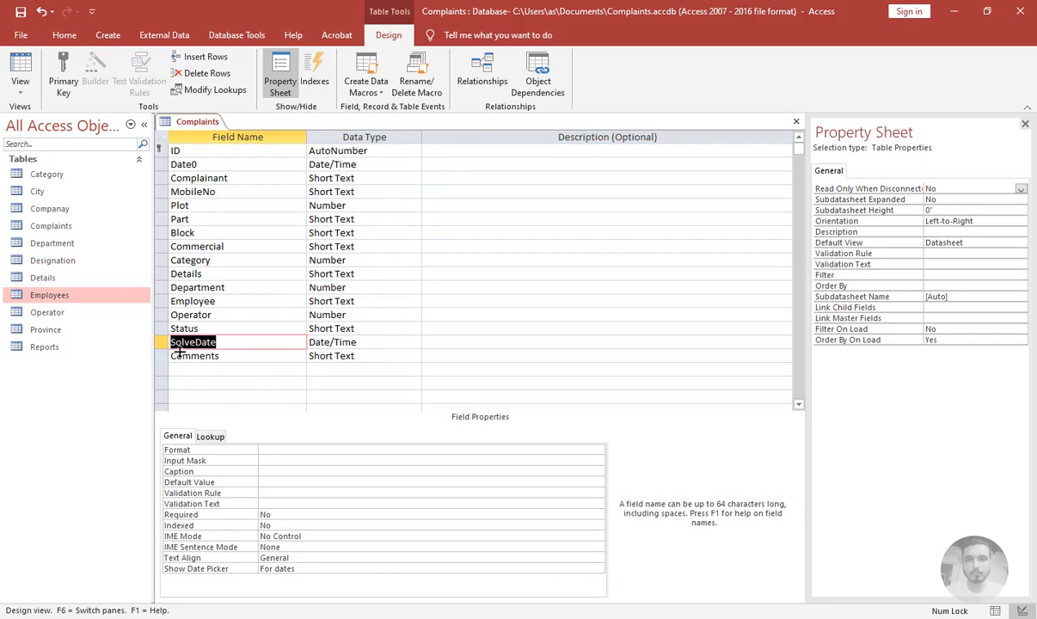
{"action": "left_click", "coordinate": [263, 471]}
{"action": "key", "text": "ctrl+v"}
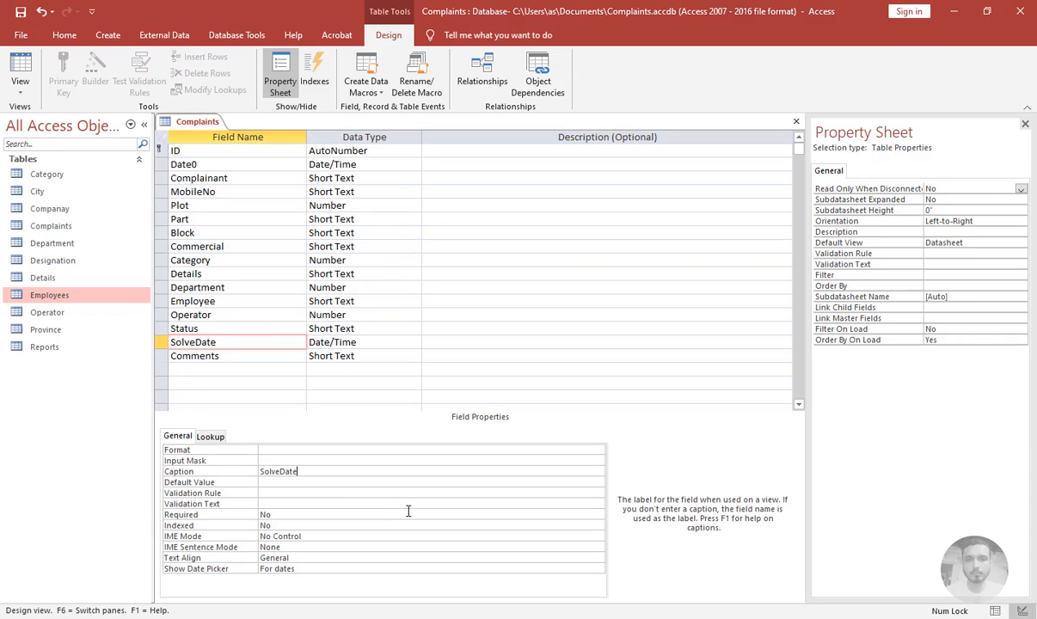
{"action": "key", "text": "Left"}
{"action": "key", "text": "Left"}
{"action": "key", "text": "Left"}
{"action": "key", "text": "Left"}
{"action": "key", "text": "Return"}
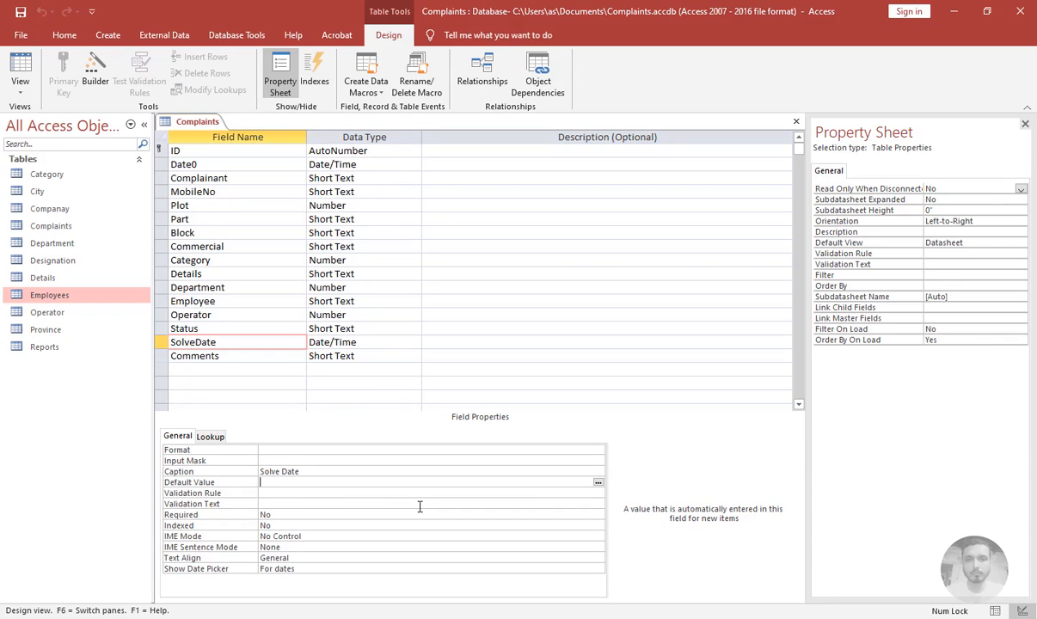
{"action": "key", "text": "ctrl+w"}
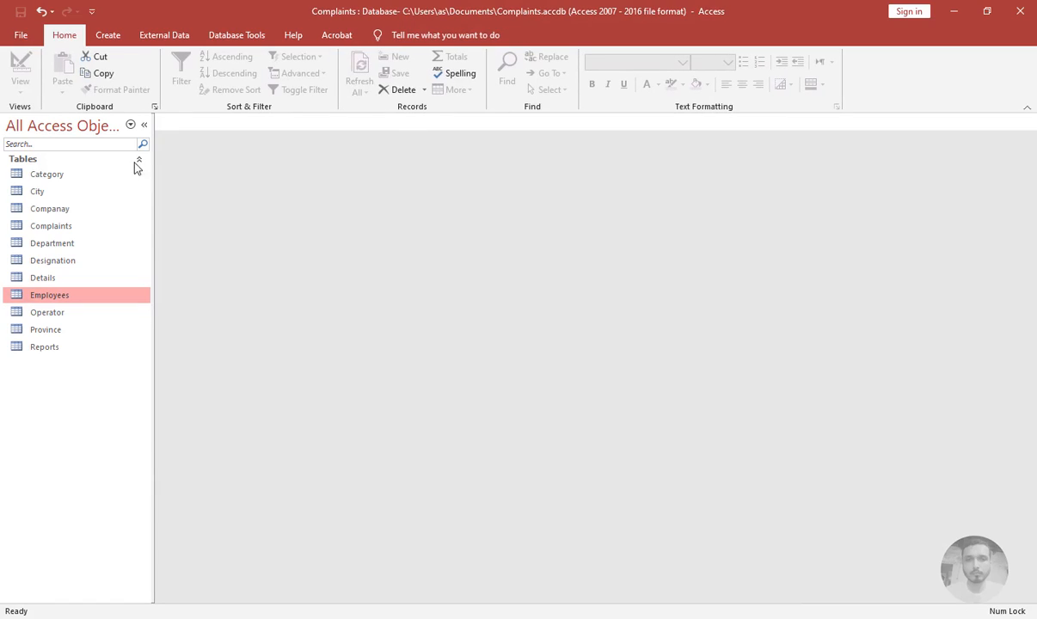
Switch the navigation pane to Tables and Related Views and collapse every table group
{"action": "left_click", "coordinate": [131, 126]}
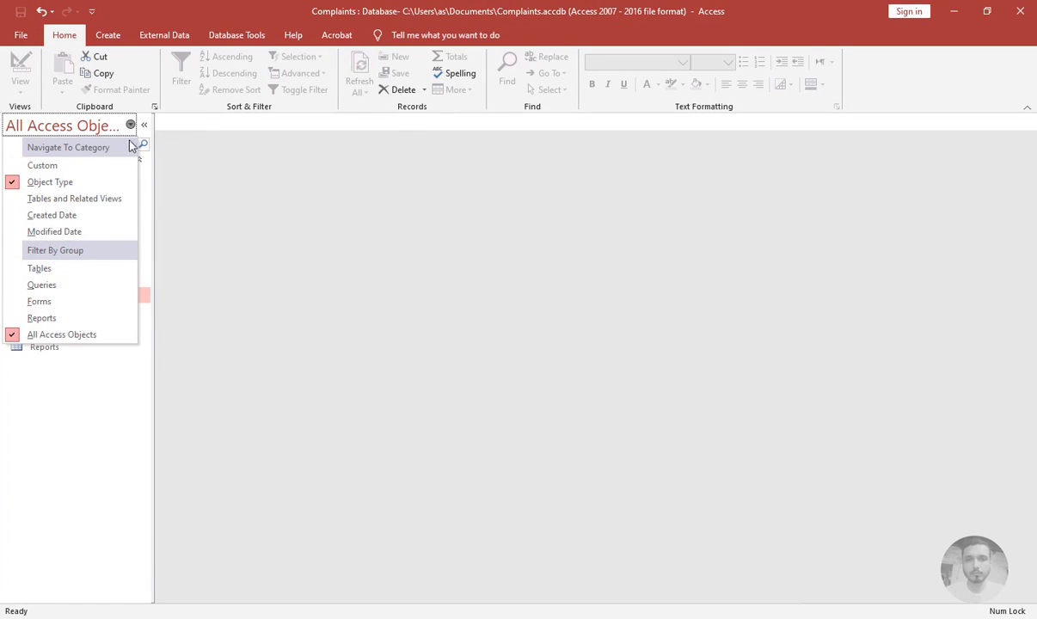
{"action": "left_click", "coordinate": [118, 204]}
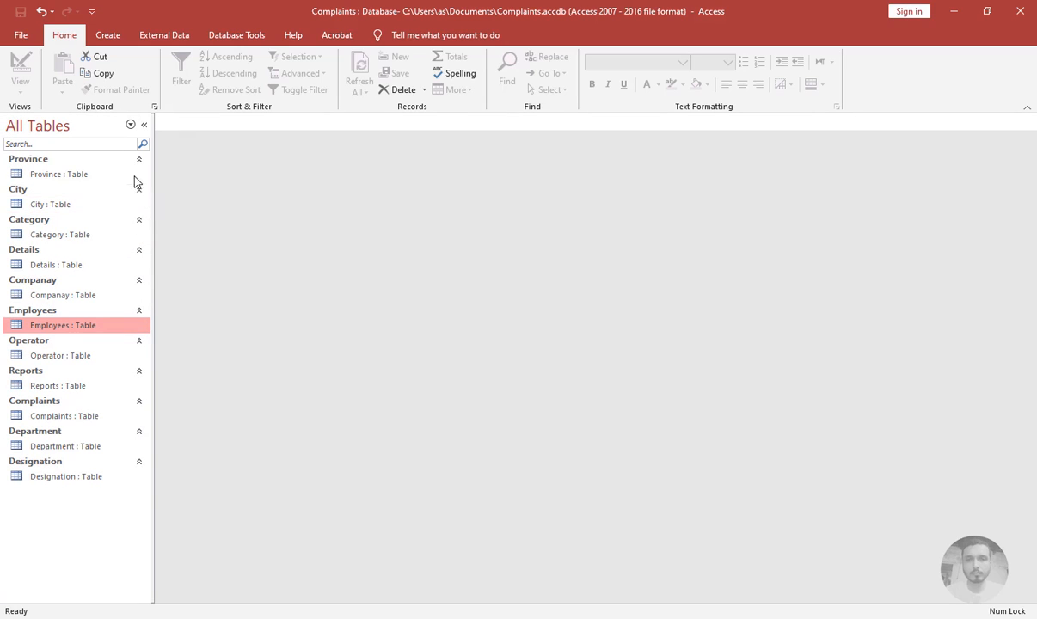
{"action": "left_click", "coordinate": [140, 161]}
{"action": "left_click", "coordinate": [140, 173]}
{"action": "left_click", "coordinate": [141, 186]}
{"action": "left_click", "coordinate": [140, 199]}
{"action": "left_click", "coordinate": [141, 211]}
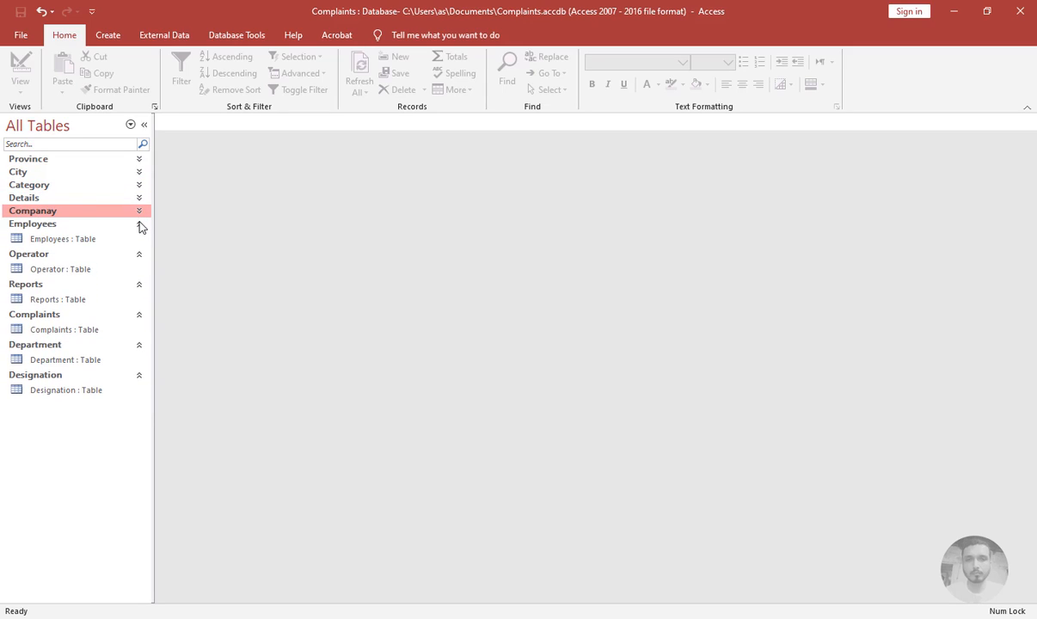
{"action": "left_click", "coordinate": [141, 225]}
{"action": "left_click", "coordinate": [140, 238]}
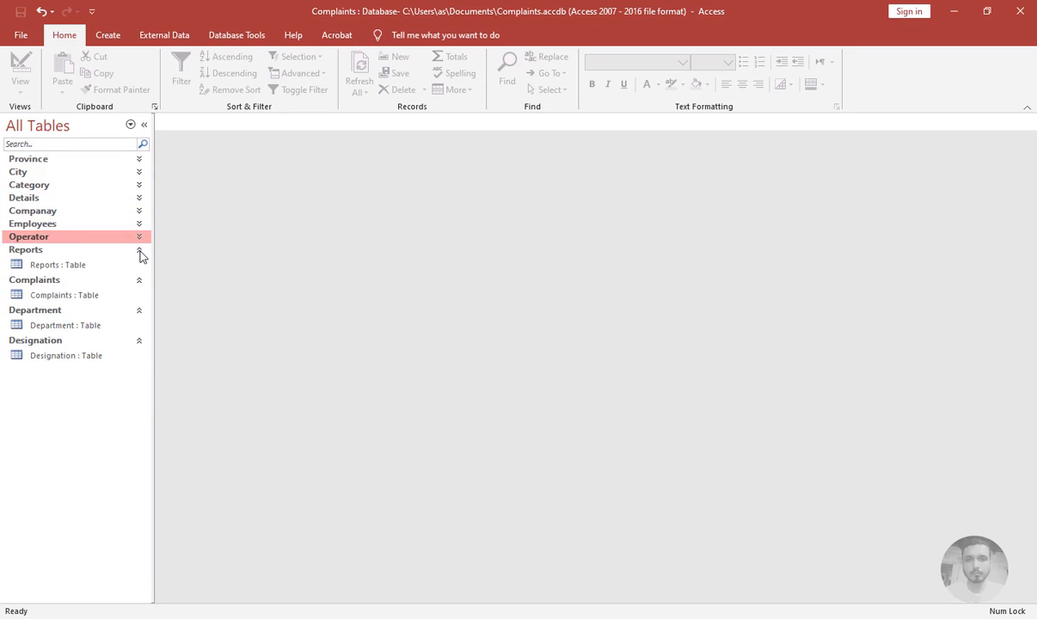
{"action": "left_click", "coordinate": [140, 251]}
{"action": "left_click", "coordinate": [140, 264]}
{"action": "left_click", "coordinate": [141, 277]}
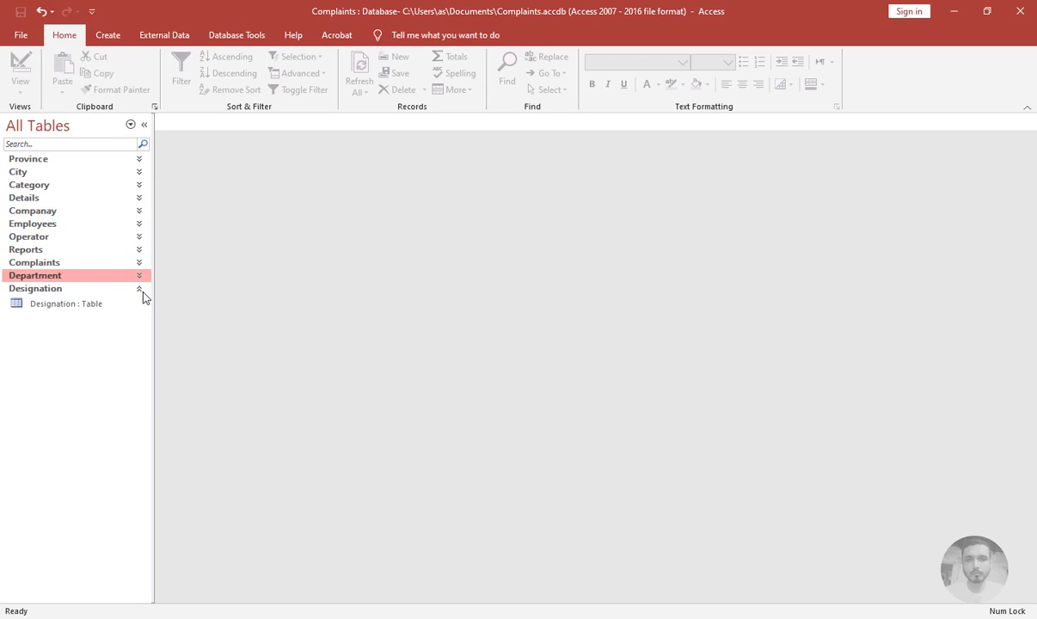
{"action": "left_click", "coordinate": [140, 289]}
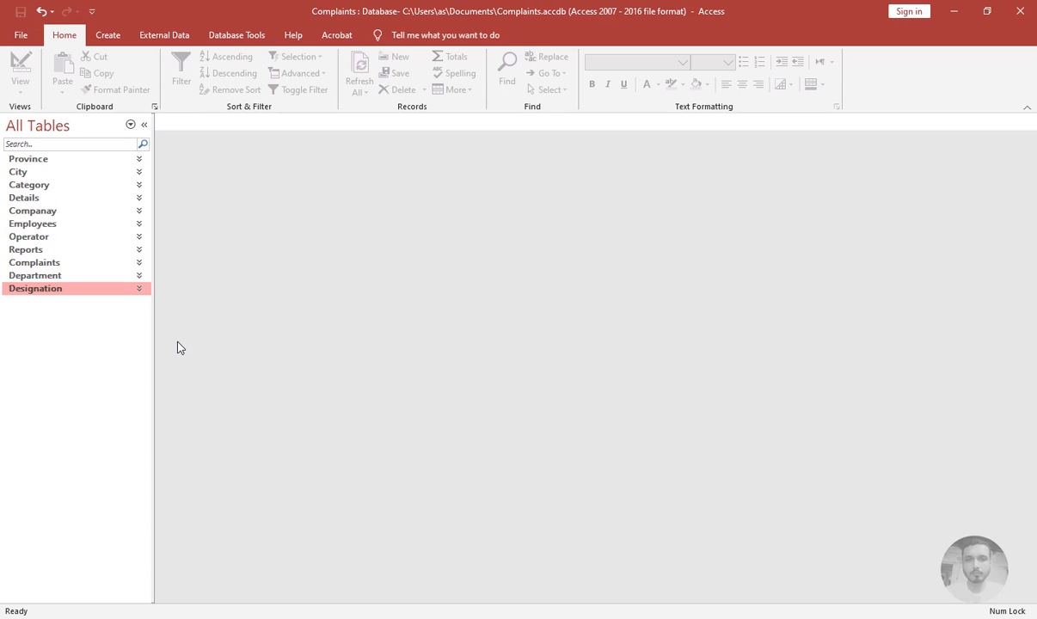
Open the Employees table in Design view
{"action": "left_click", "coordinate": [55, 224]}
{"action": "left_click", "coordinate": [48, 242]}
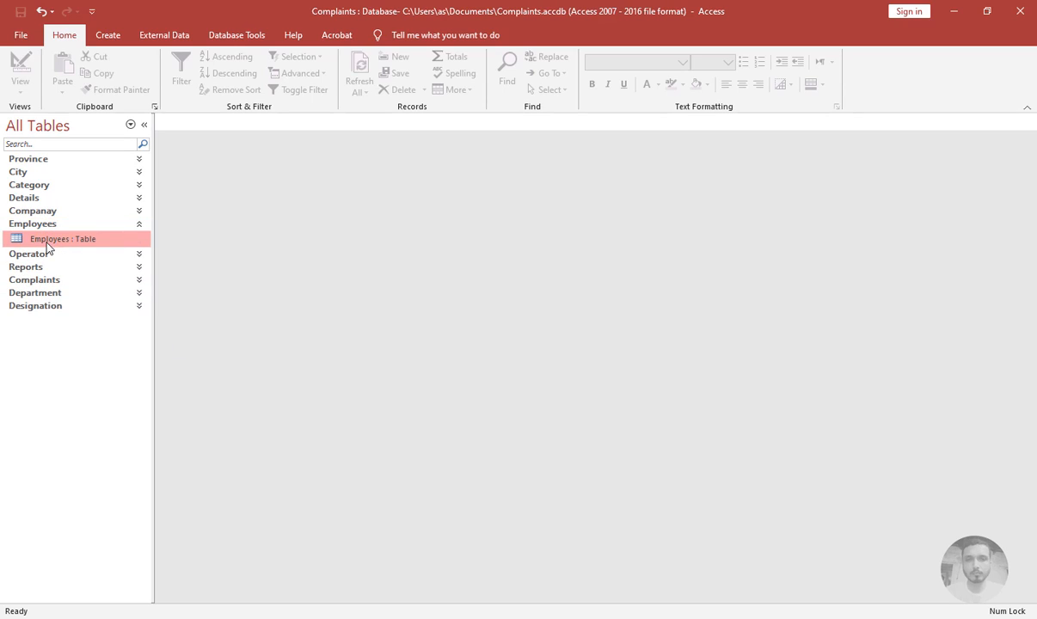
{"action": "right_click", "coordinate": [47, 245]}
{"action": "left_click", "coordinate": [86, 268]}
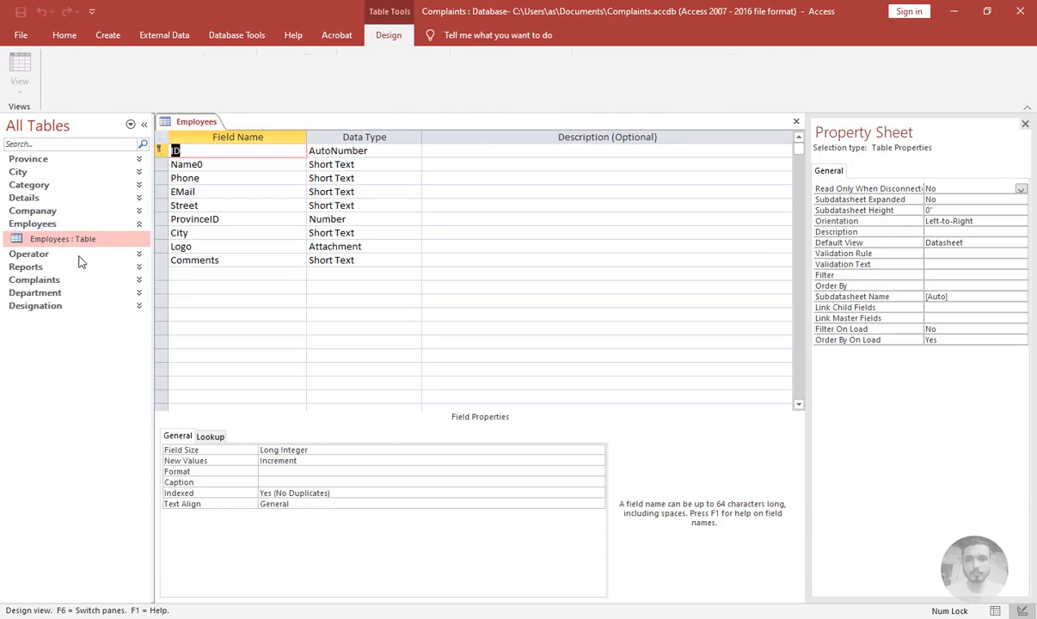
Insert a Department field above Street and start the Lookup Wizard as its data type
{"action": "left_click", "coordinate": [234, 192]}
{"action": "left_click", "coordinate": [231, 207]}
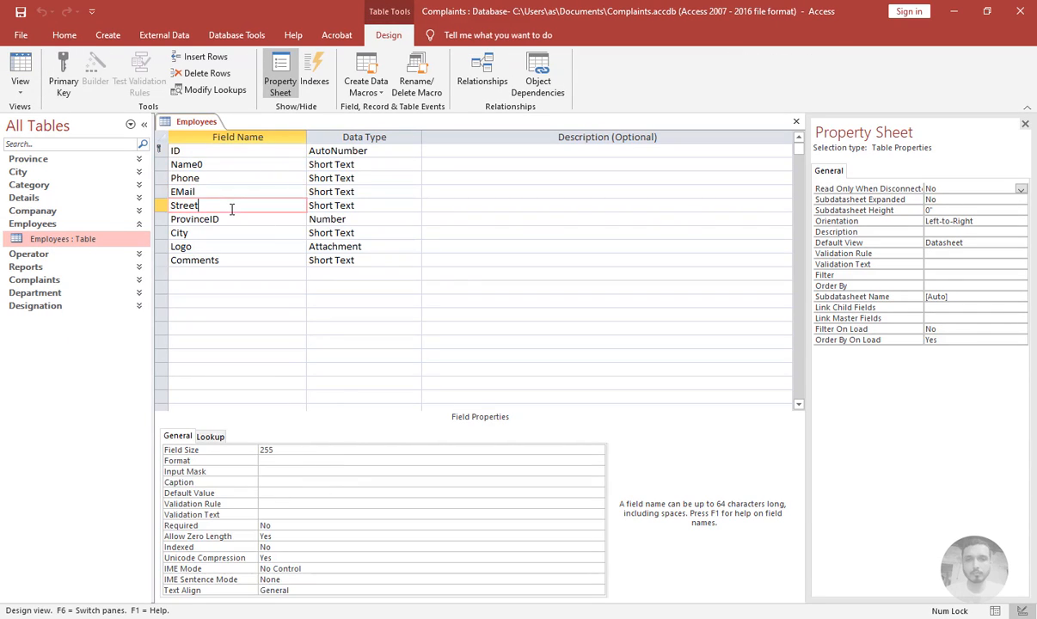
{"action": "left_click", "coordinate": [204, 59]}
{"action": "left_click", "coordinate": [203, 61]}
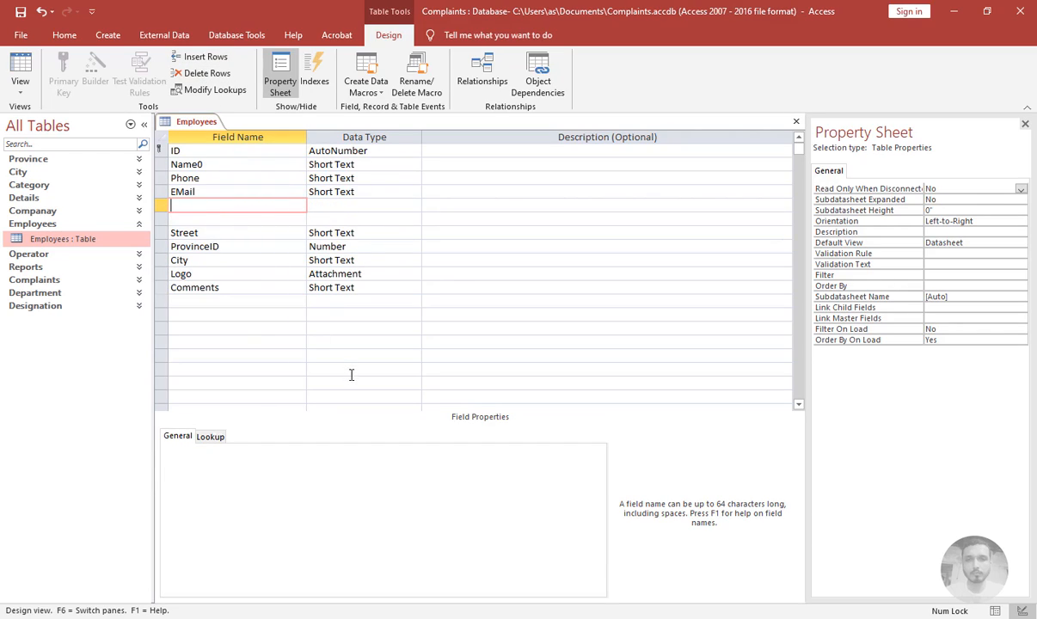
{"action": "type", "text": "Department"}
{"action": "key", "text": "Tab"}
{"action": "type", "text": "look"}
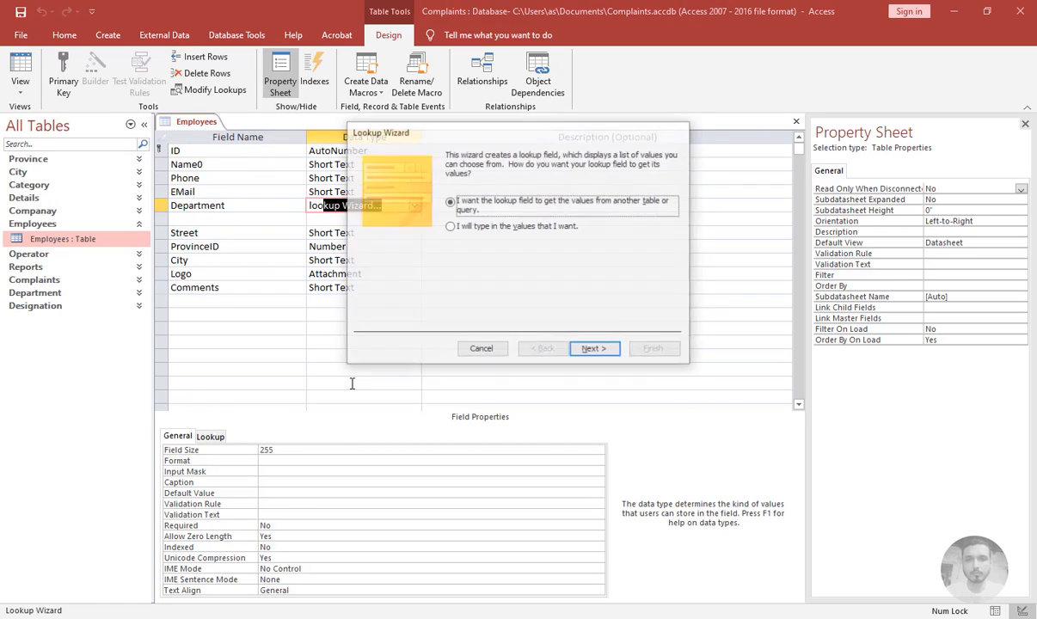
Base the lookup on the Department table and include all its fields
{"action": "key", "text": "Return"}
{"action": "key", "text": "Down"}
{"action": "key", "text": "Down"}
{"action": "key", "text": "Down"}
{"action": "key", "text": "Down"}
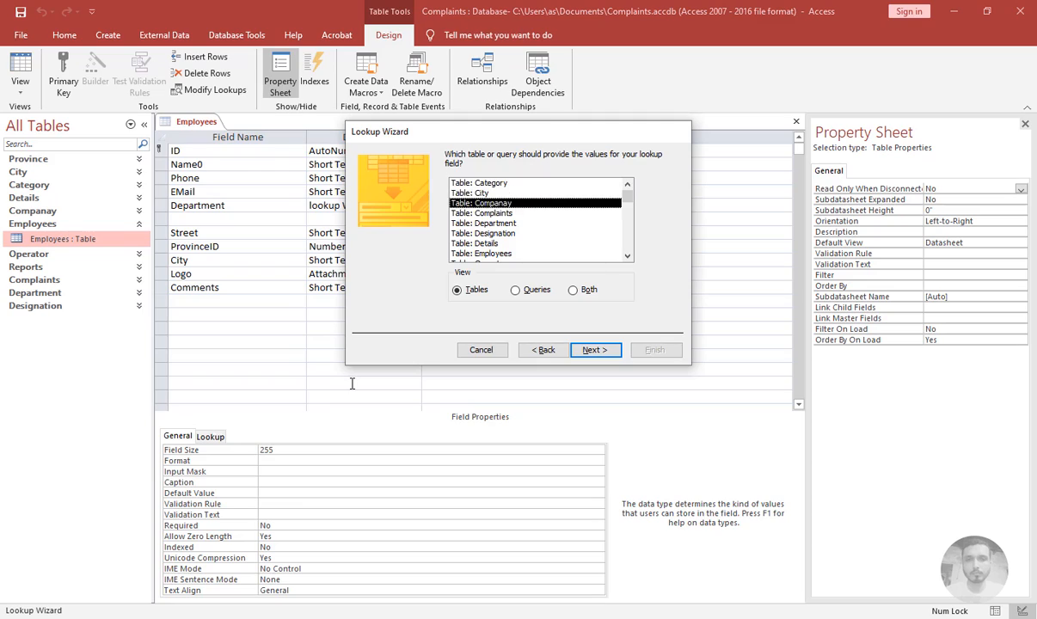
{"action": "key", "text": "Return"}
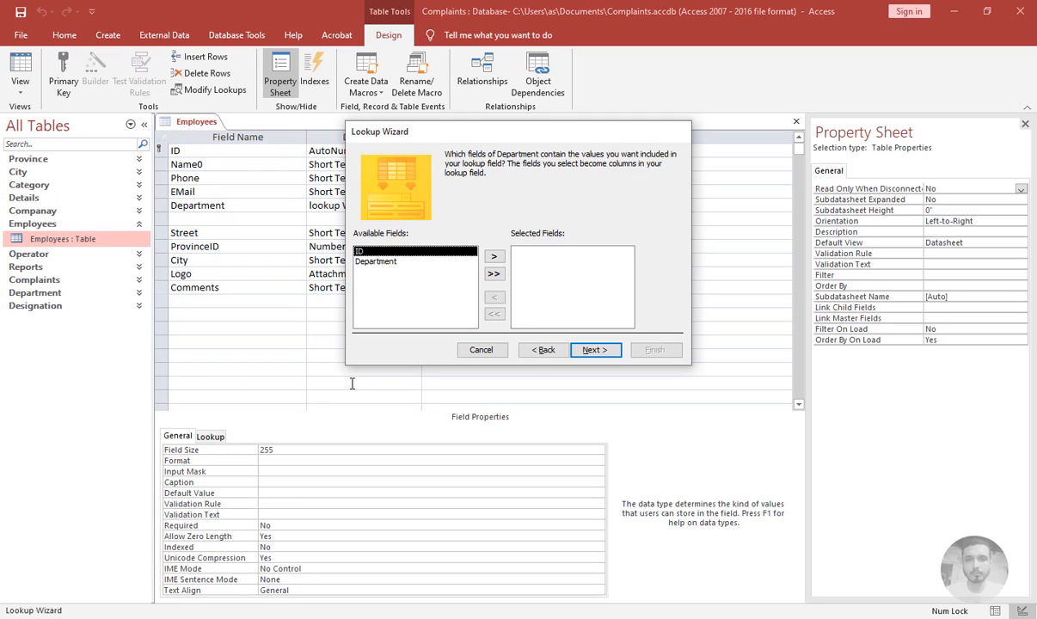
{"action": "left_click", "coordinate": [493, 274]}
{"action": "left_click", "coordinate": [602, 350]}
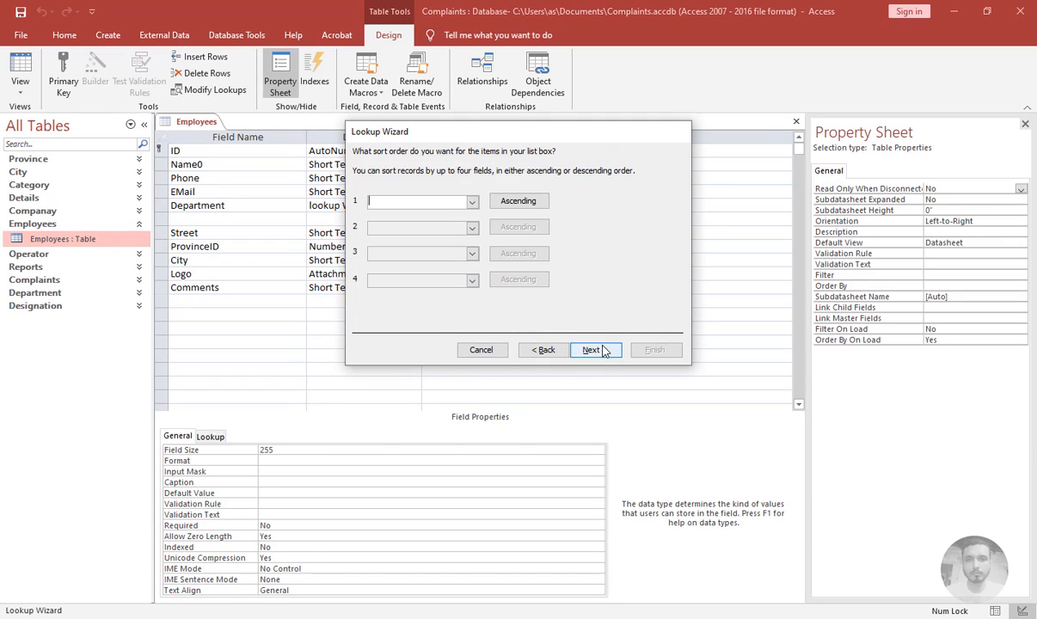
Sort the lookup items by ID and accept the column layout
{"action": "left_click", "coordinate": [472, 203]}
{"action": "left_click", "coordinate": [430, 229]}
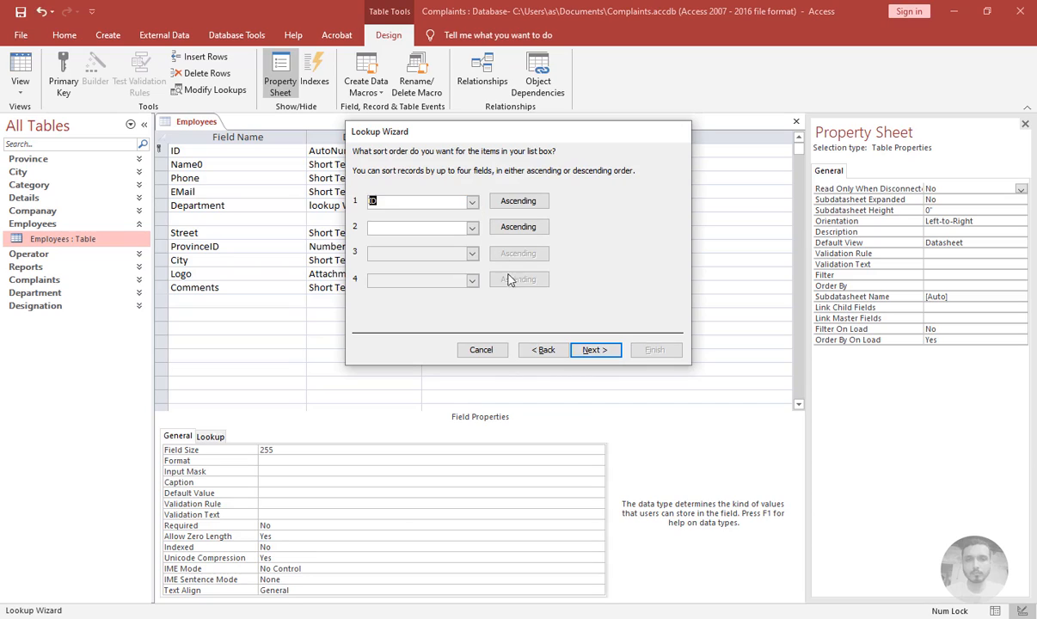
{"action": "left_click", "coordinate": [594, 350]}
{"action": "left_click", "coordinate": [592, 350]}
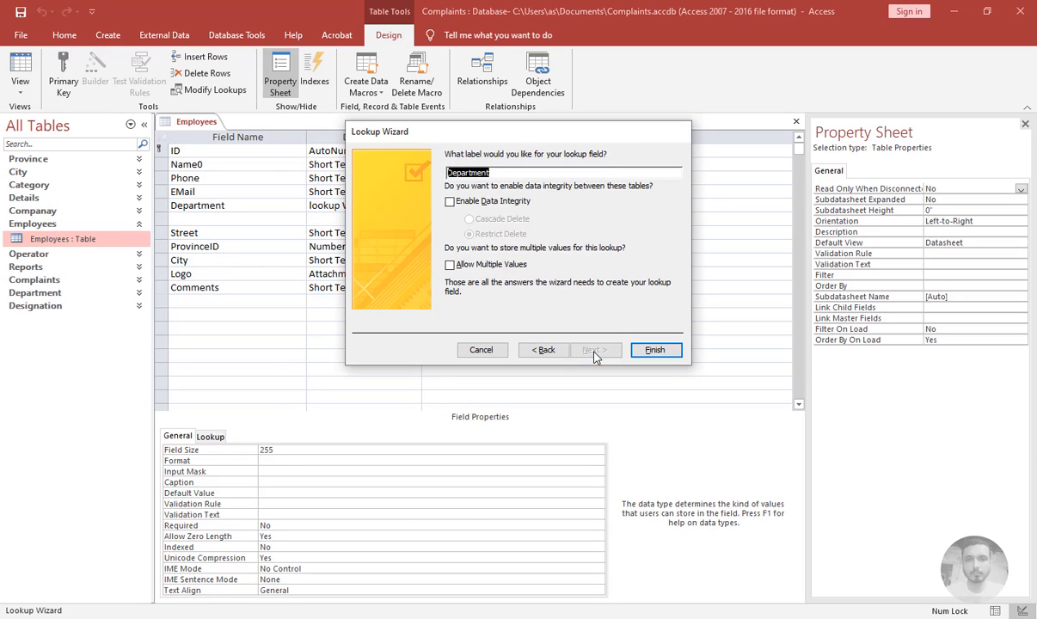
Enable data integrity with Cascade Delete, finish the wizard and save the table
{"action": "left_click", "coordinate": [449, 201]}
{"action": "left_click", "coordinate": [490, 220]}
{"action": "left_click", "coordinate": [641, 349]}
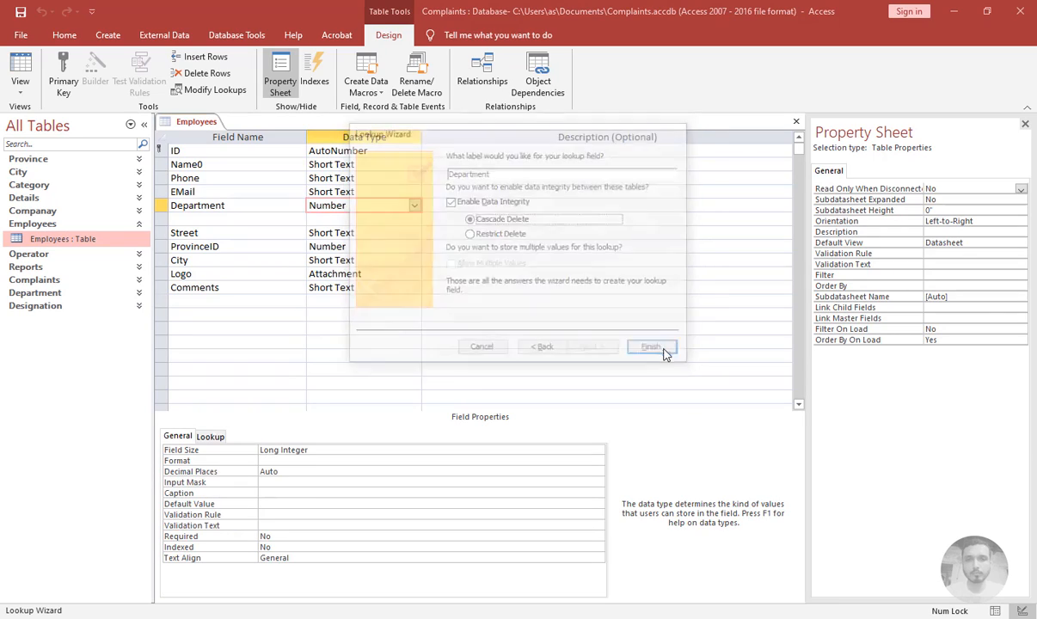
{"action": "left_click", "coordinate": [491, 351]}
{"action": "key", "text": "Tab"}
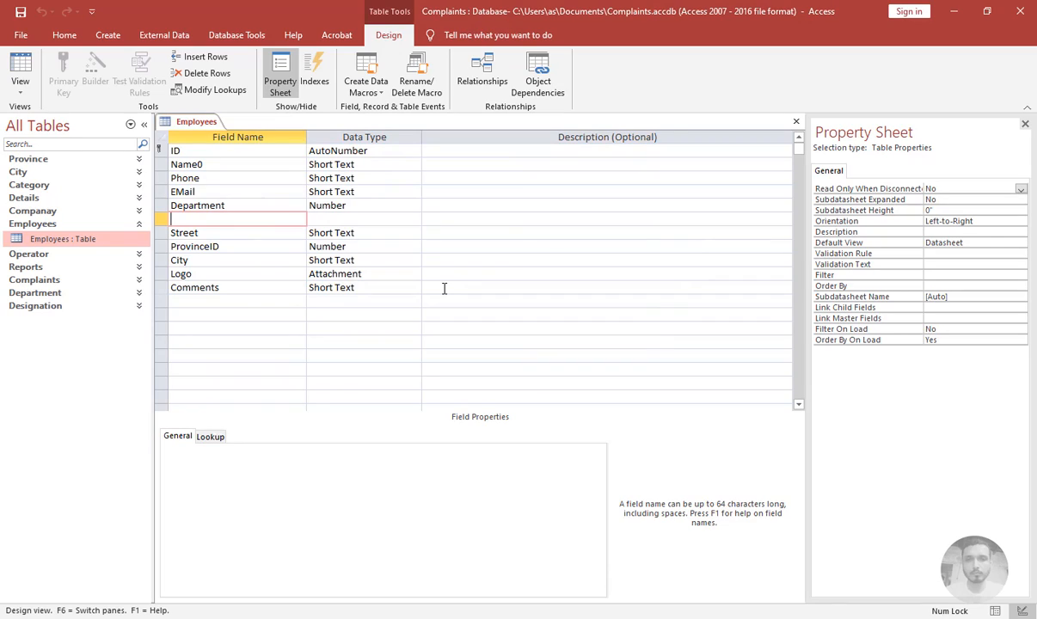
Add a Designation Short Text field below Department and set its display control to Combo Box
{"action": "type", "text": "Designation"}
{"action": "key", "text": "Tab"}
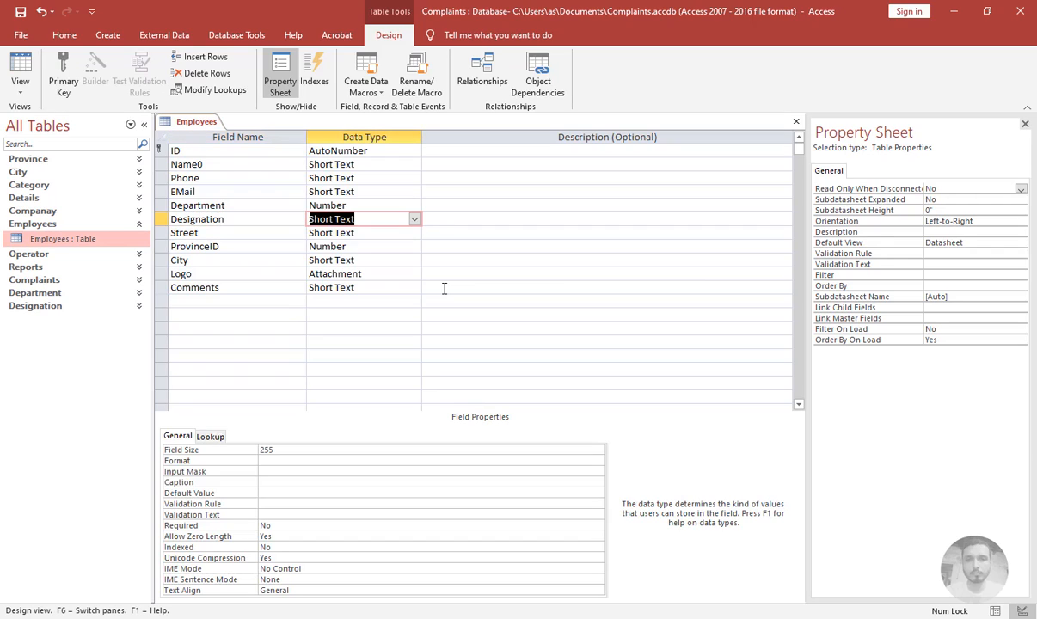
{"action": "left_click", "coordinate": [210, 436]}
{"action": "left_click", "coordinate": [284, 448]}
{"action": "type", "text": "Combo Box"}
{"action": "key", "text": "Tab"}
Select the Department and Designation field rows in the Employees table design to copy them
{"action": "left_click", "coordinate": [213, 244]}
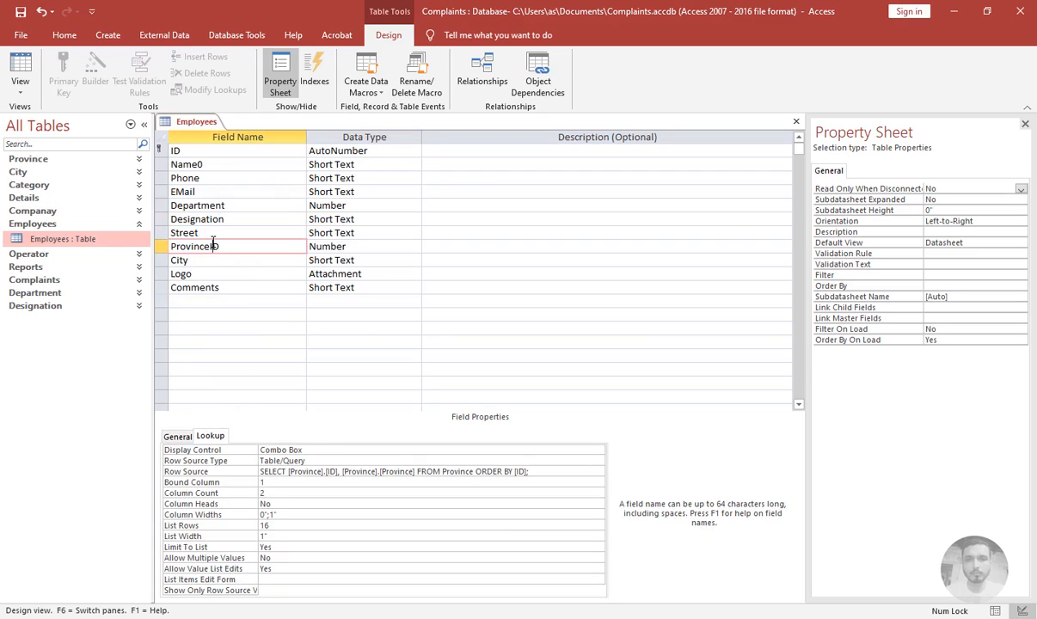
{"action": "left_click_drag", "start_coordinate": [161, 207], "coordinate": [162, 220]}
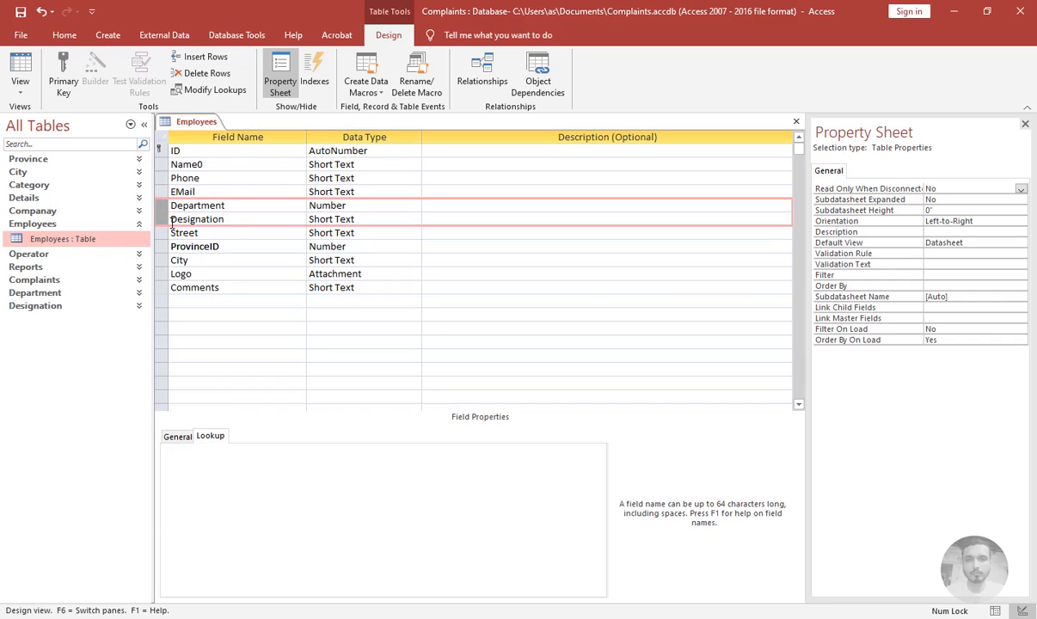
Open the Operator table in Design view and paste the Department and Designation fields as two new rows above Street
{"action": "left_click", "coordinate": [43, 225]}
{"action": "left_click", "coordinate": [43, 236]}
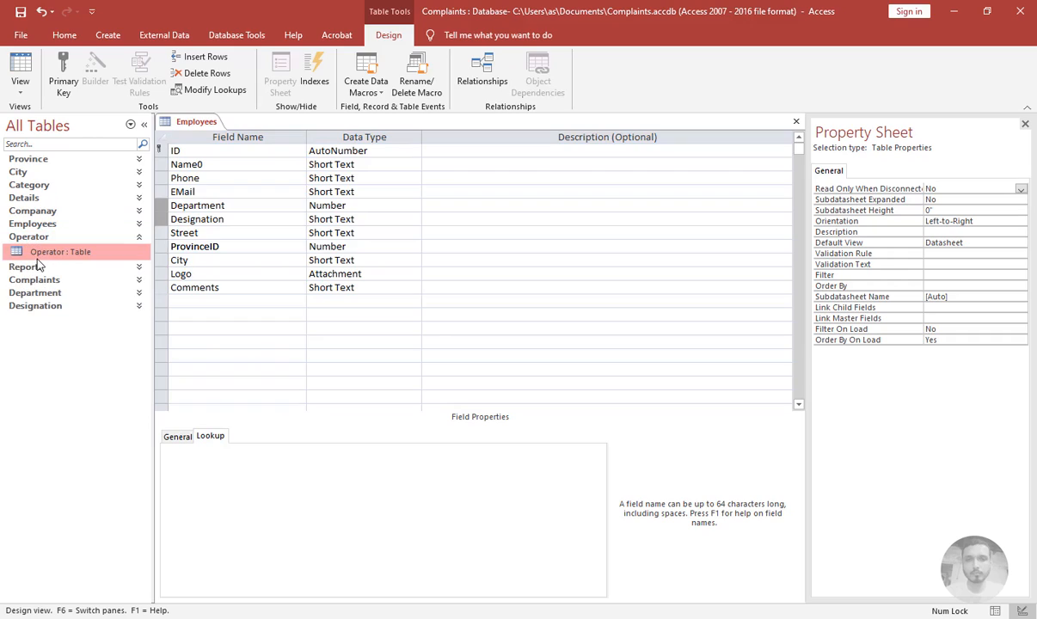
{"action": "right_click", "coordinate": [40, 258]}
{"action": "left_click", "coordinate": [61, 284]}
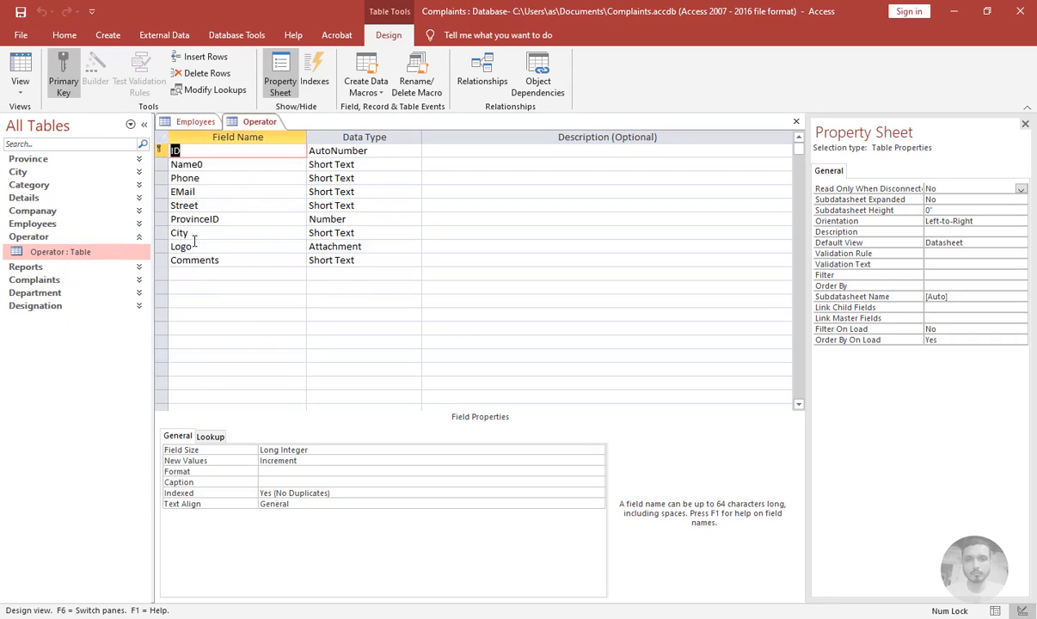
{"action": "left_click", "coordinate": [190, 204]}
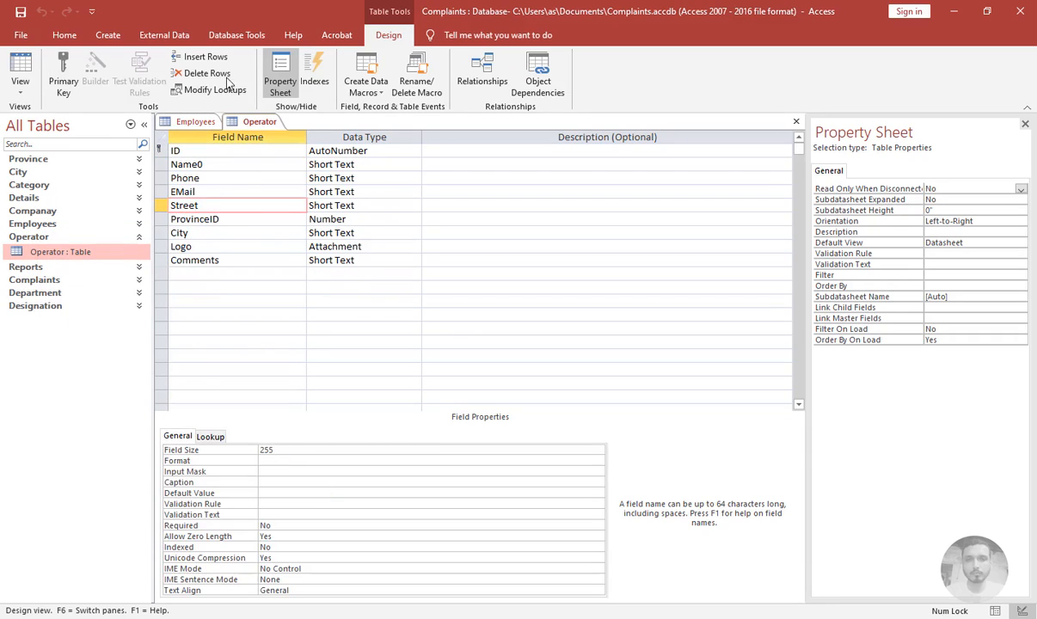
{"action": "left_click", "coordinate": [206, 56]}
{"action": "left_click", "coordinate": [207, 57]}
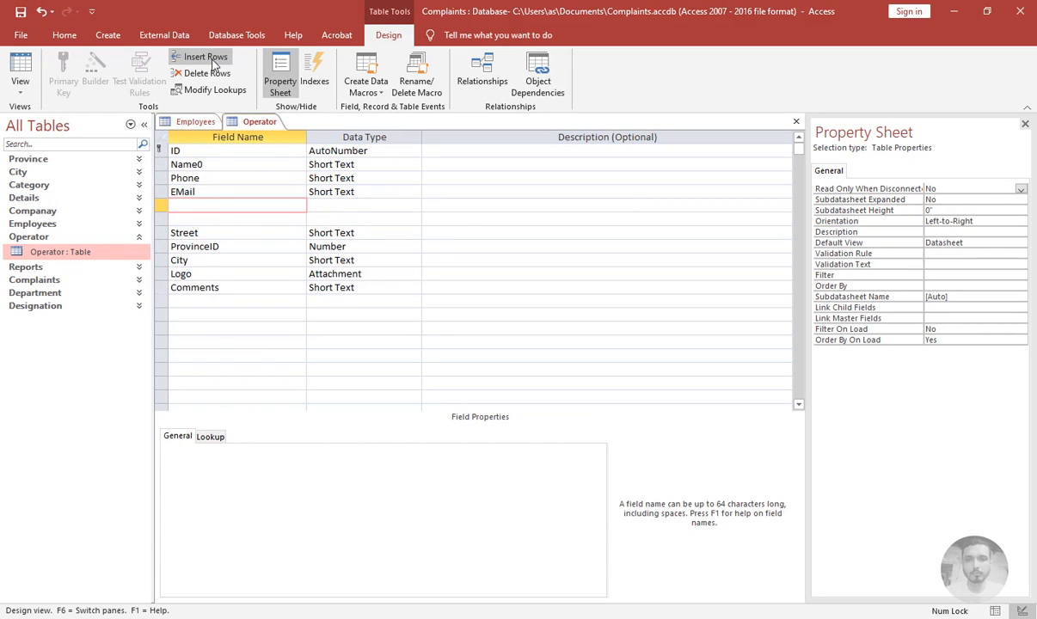
{"action": "left_click_drag", "start_coordinate": [158, 205], "coordinate": [159, 219]}
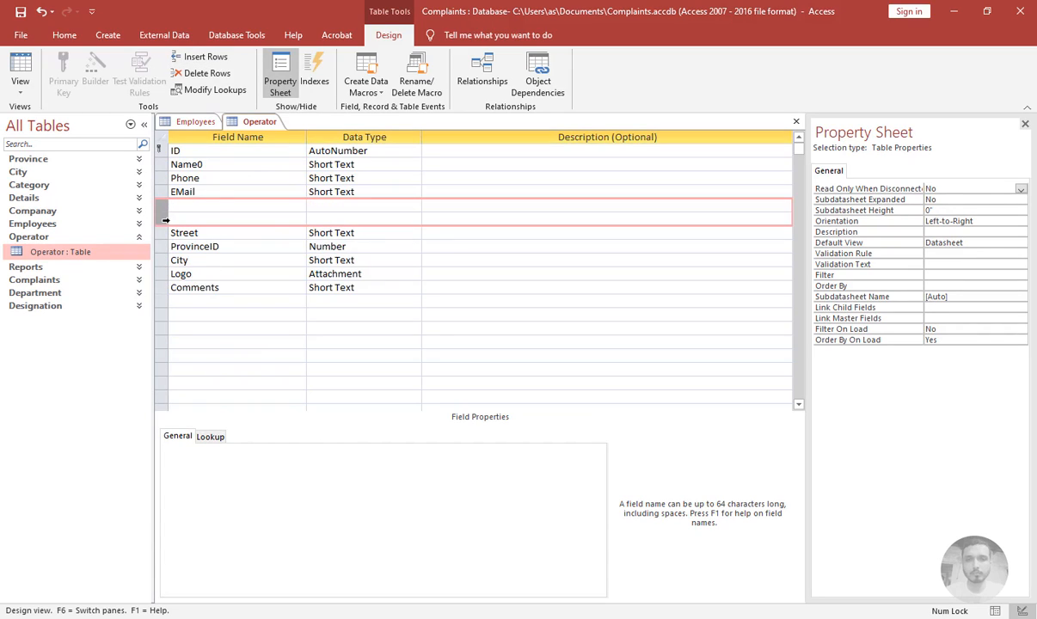
{"action": "key", "text": "ctrl+v"}
Review the pasted Department field's lookup properties and close the Operator table
{"action": "left_click", "coordinate": [333, 203]}
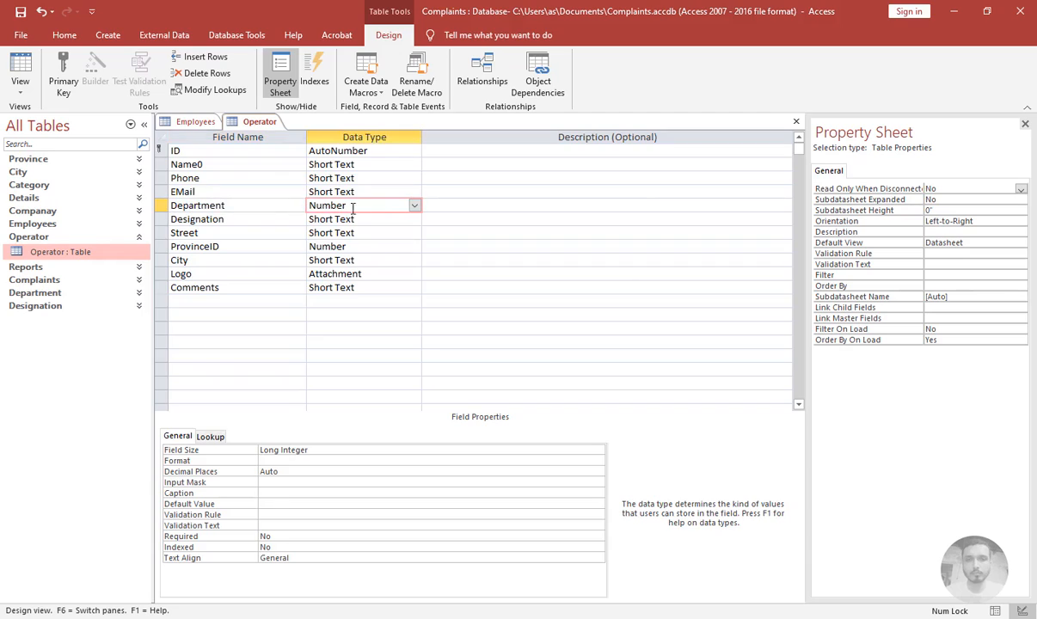
{"action": "left_click", "coordinate": [210, 436]}
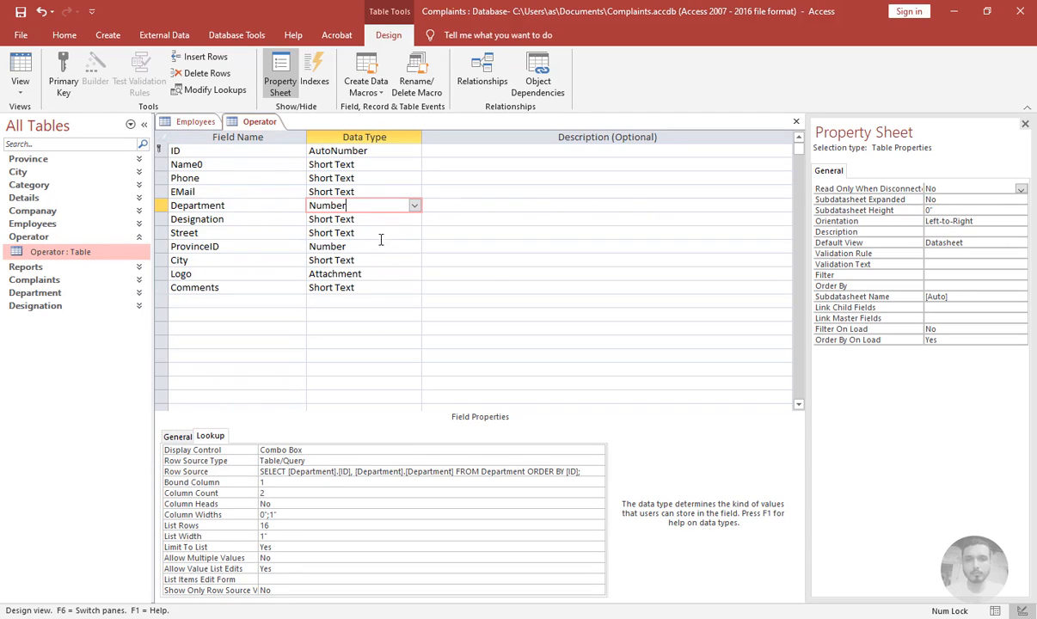
{"action": "left_click", "coordinate": [797, 122]}
Close the Employees table, saving its design changes
{"action": "left_click", "coordinate": [456, 353]}
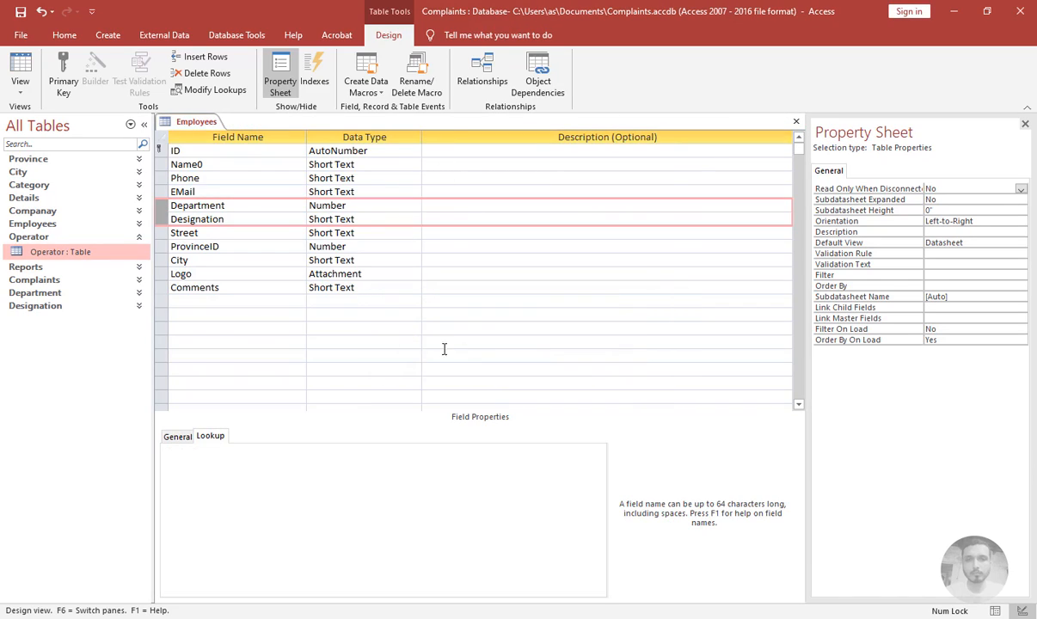
{"action": "left_click", "coordinate": [797, 121]}
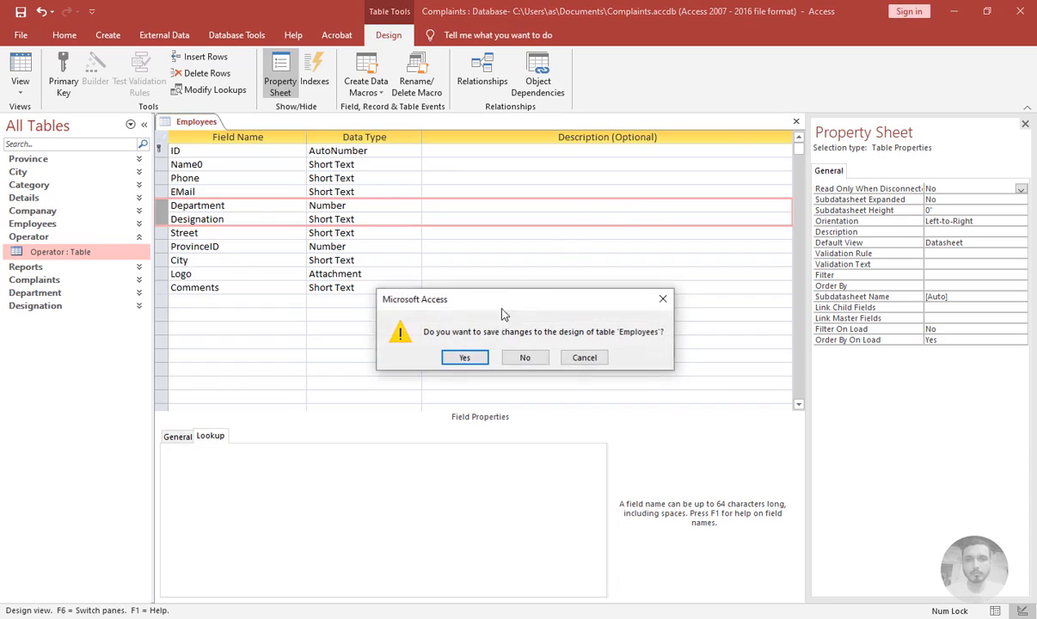
{"action": "left_click", "coordinate": [466, 358]}
{"action": "left_click", "coordinate": [470, 353]}
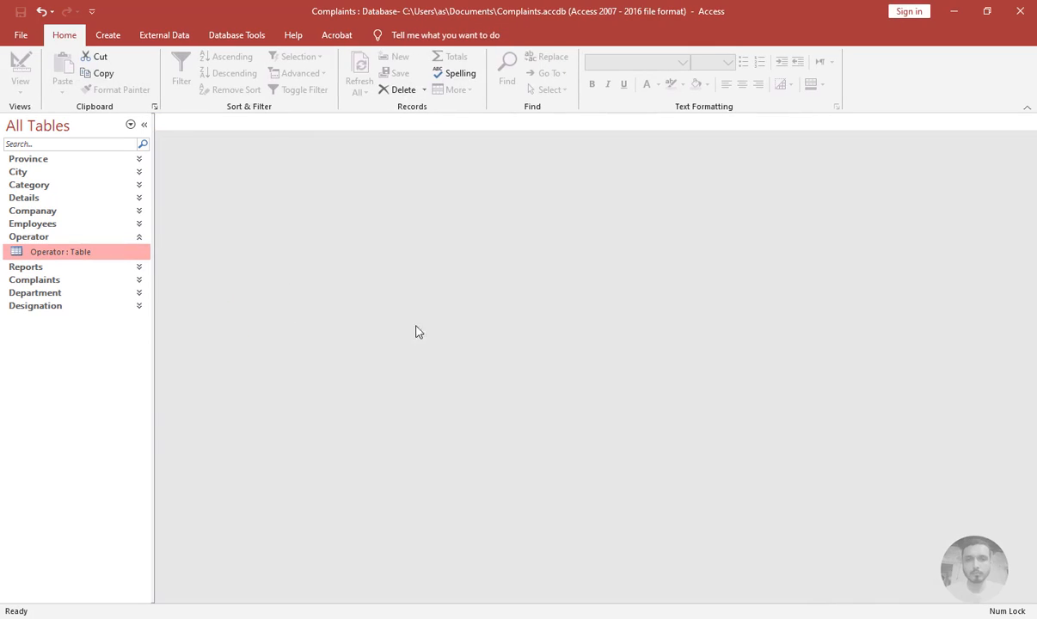
{"action": "left_click", "coordinate": [86, 236]}
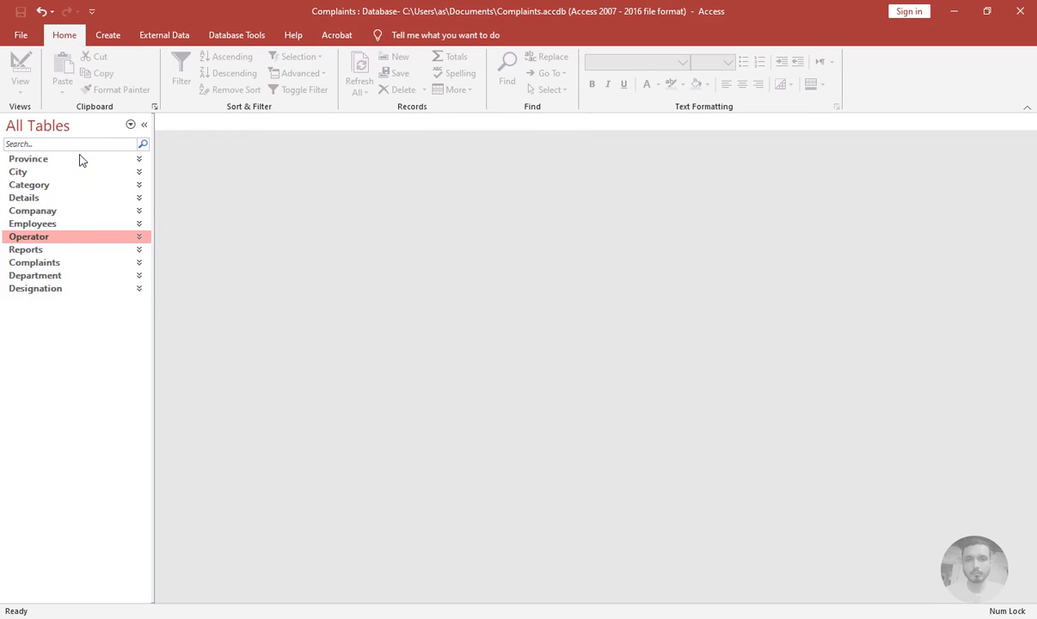
Start a new query design and add the Category table to it
{"action": "left_click", "coordinate": [107, 34]}
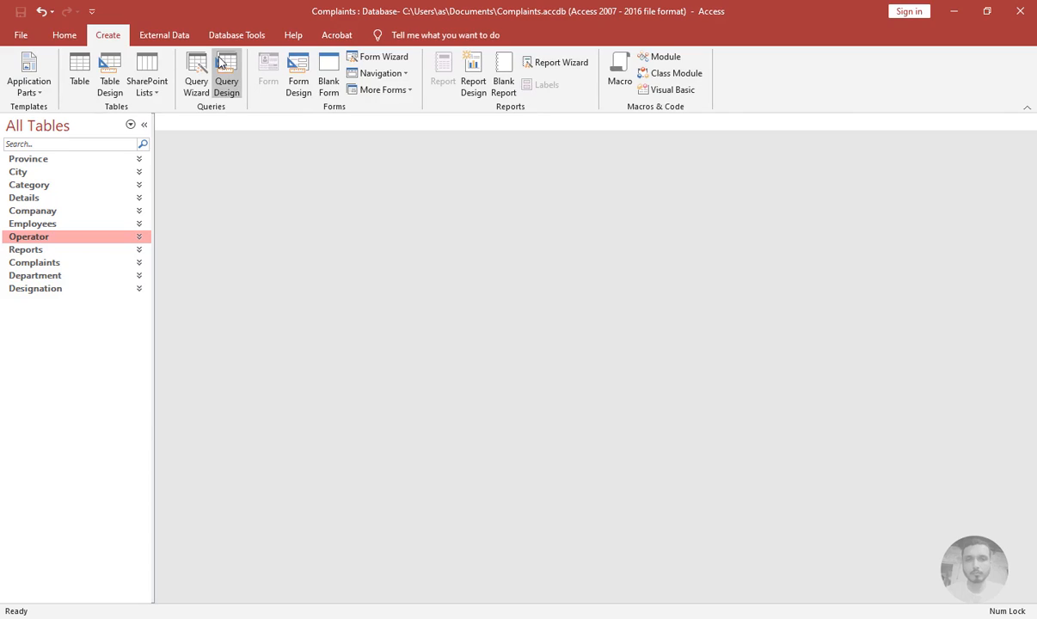
{"action": "left_click", "coordinate": [221, 63]}
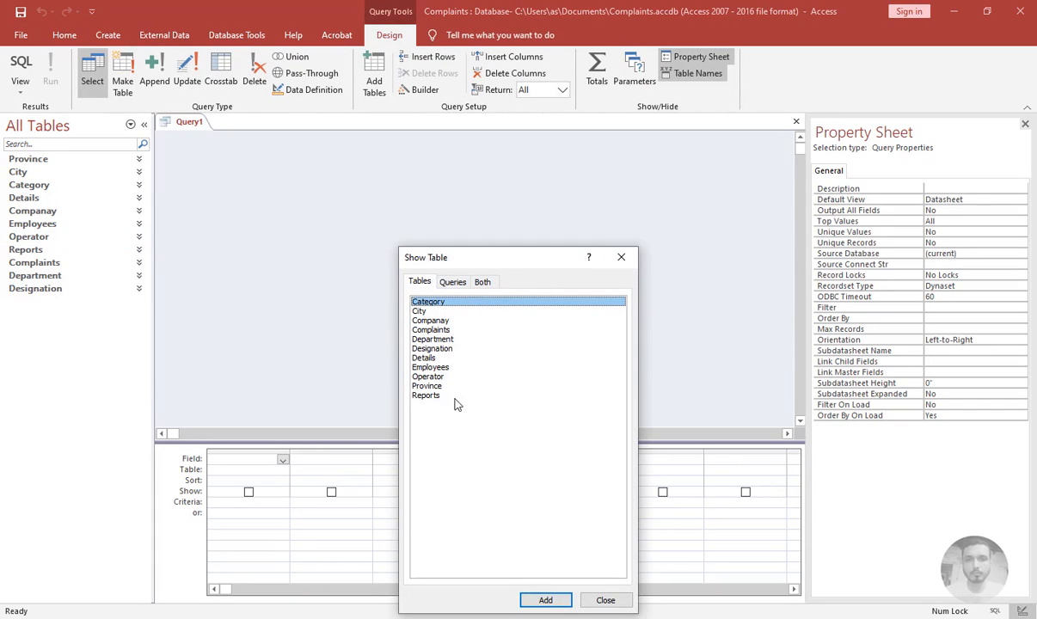
{"action": "double_click", "coordinate": [414, 300]}
{"action": "left_click", "coordinate": [621, 257]}
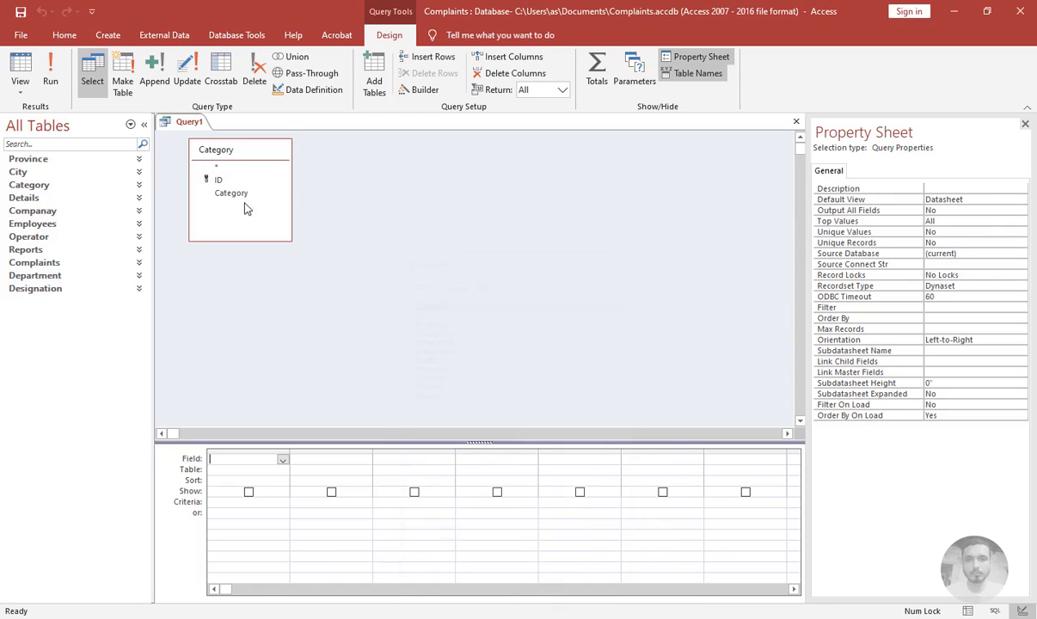
{"action": "double_click", "coordinate": [216, 168]}
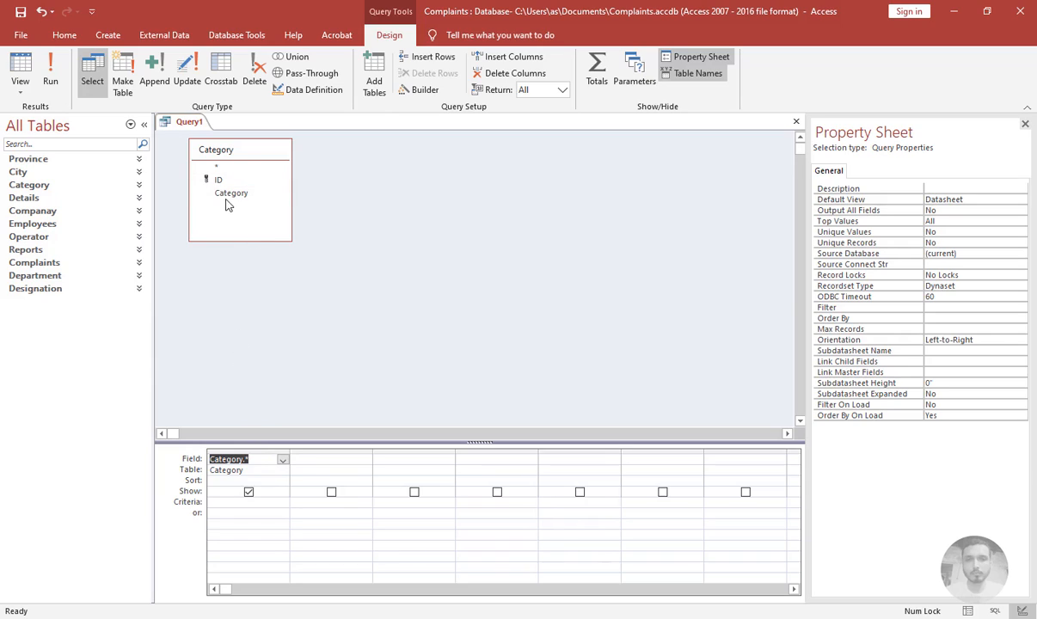
{"action": "left_click_drag", "start_coordinate": [215, 180], "coordinate": [311, 461]}
{"action": "left_click_drag", "start_coordinate": [230, 193], "coordinate": [313, 441]}
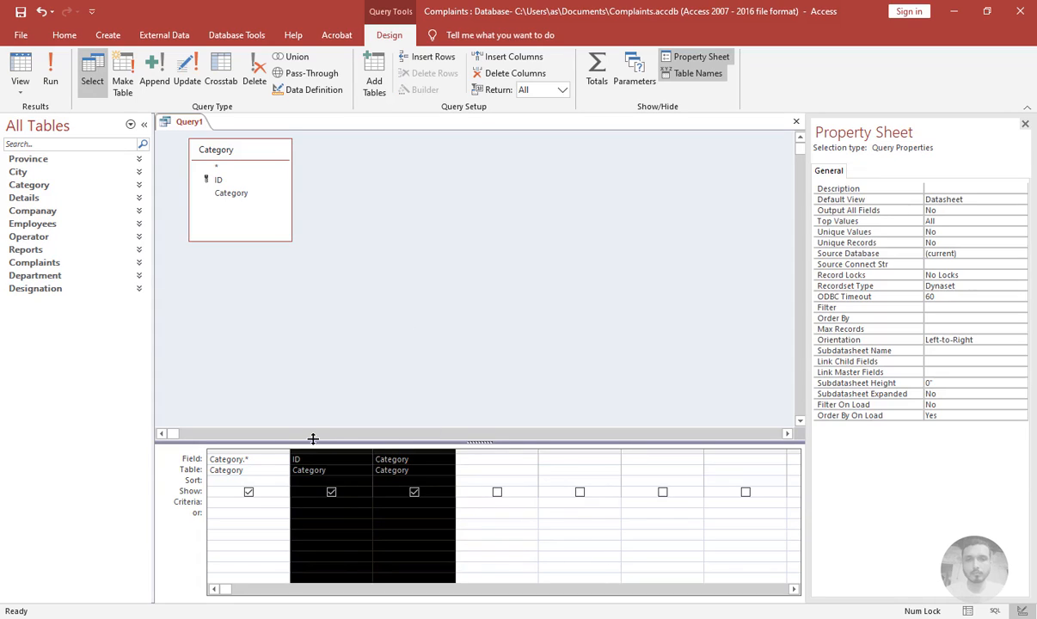
{"action": "key", "text": "Delete"}
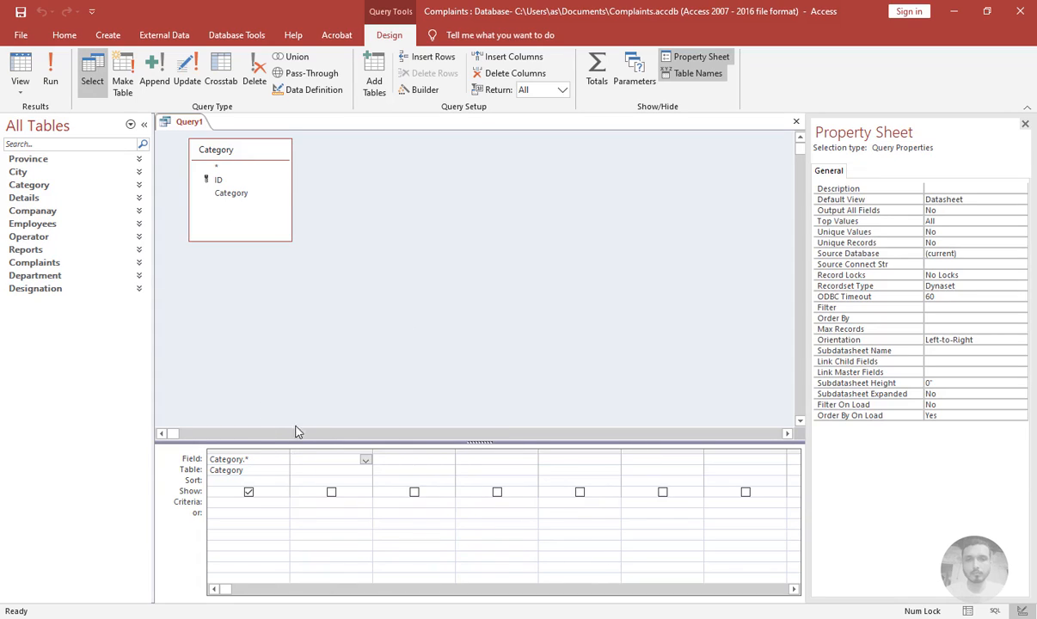
{"action": "left_click", "coordinate": [274, 447]}
{"action": "key", "text": "Delete"}
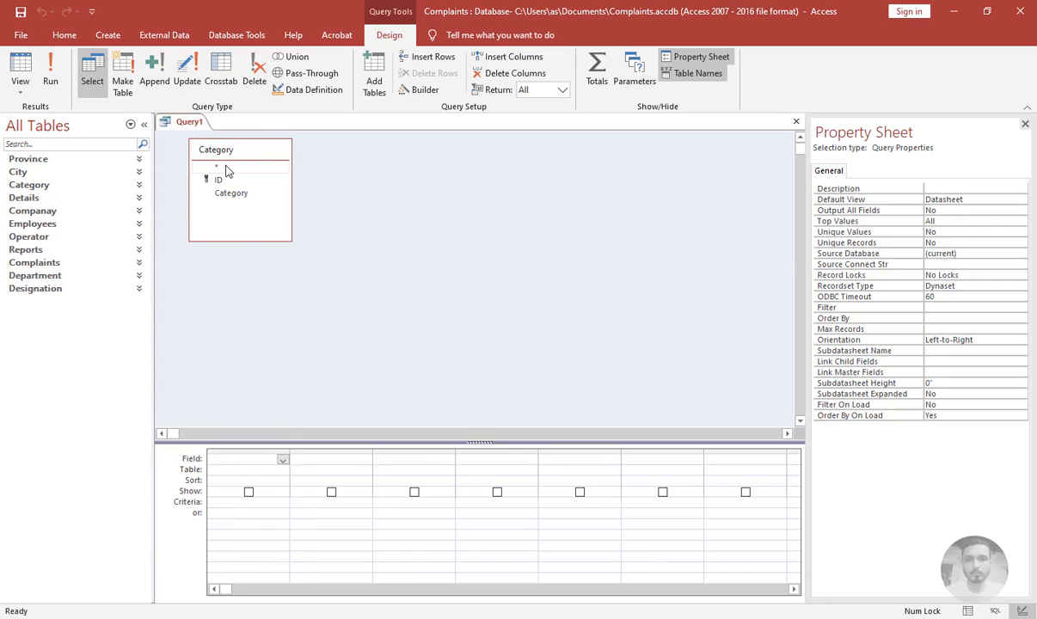
Add all Category fields to the query grid and view the results with a wider Category column
{"action": "double_click", "coordinate": [226, 168]}
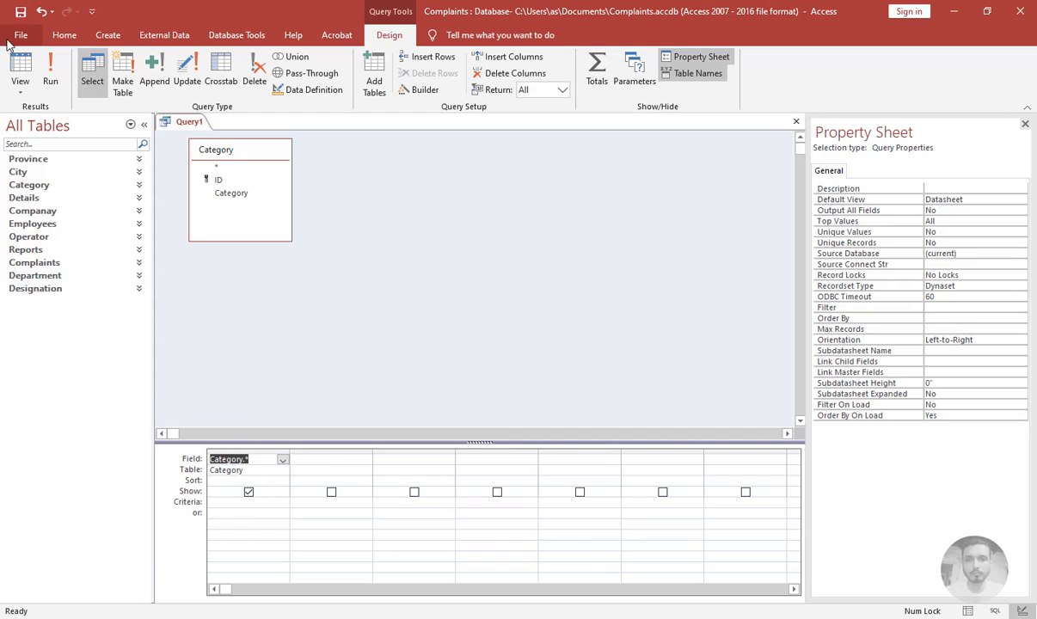
{"action": "left_click", "coordinate": [12, 65]}
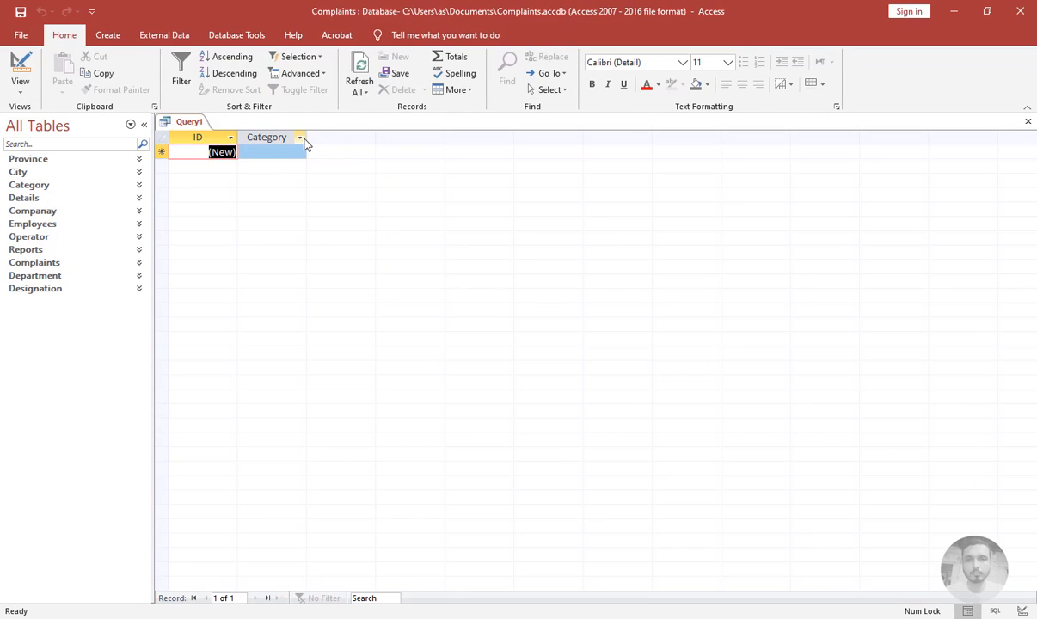
{"action": "left_click_drag", "start_coordinate": [308, 135], "coordinate": [409, 134]}
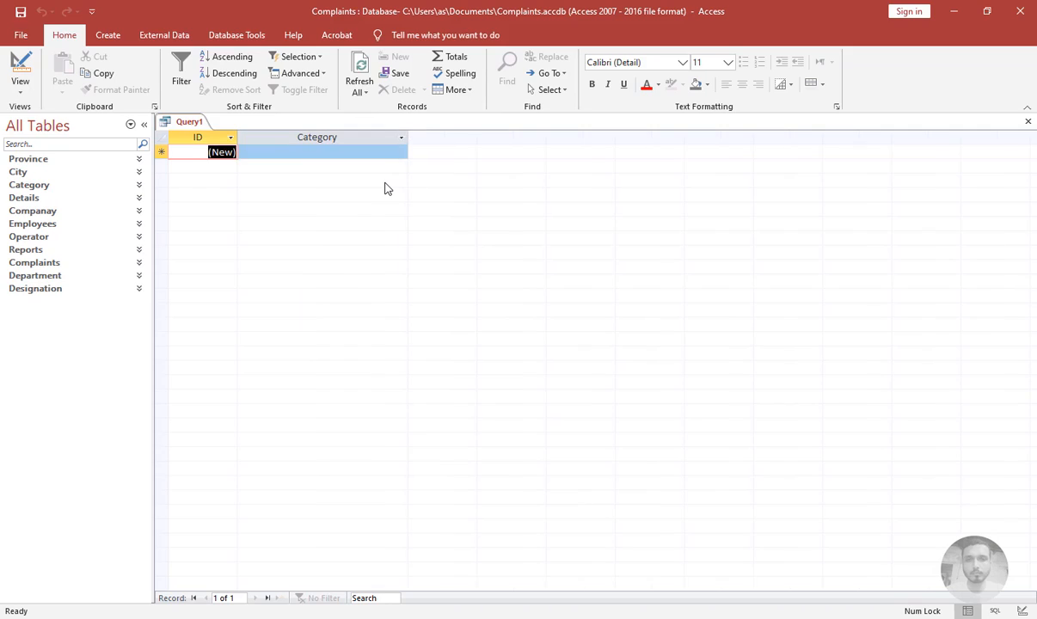
Save the query as CategoryExtended
{"action": "key", "text": "ctrl+s"}
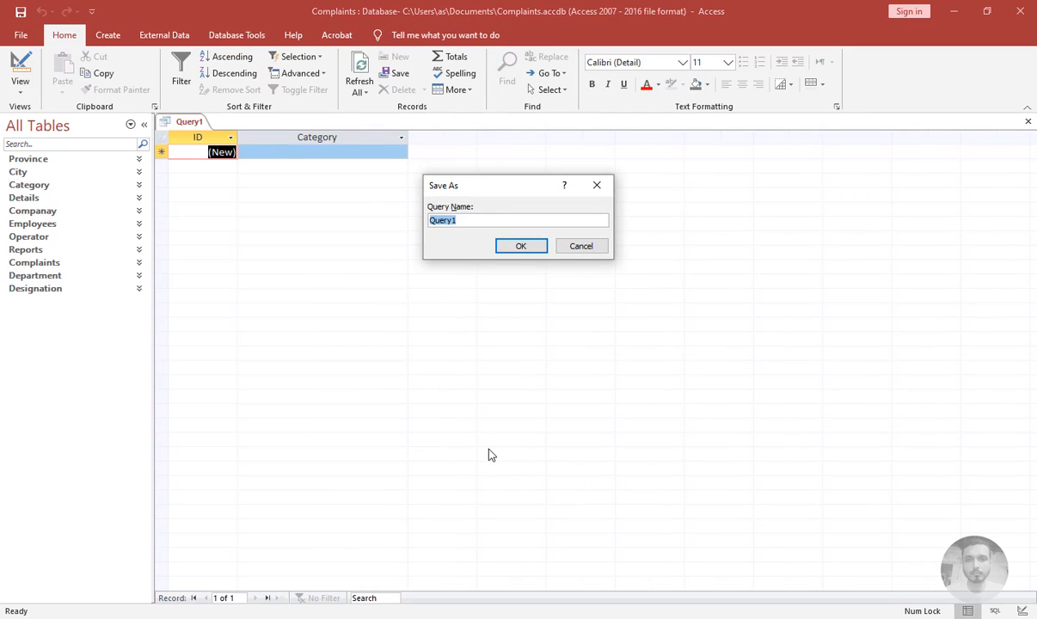
{"action": "type", "text": "Cate"}
{"action": "type", "text": "goryExtended"}
{"action": "key", "text": "Return"}
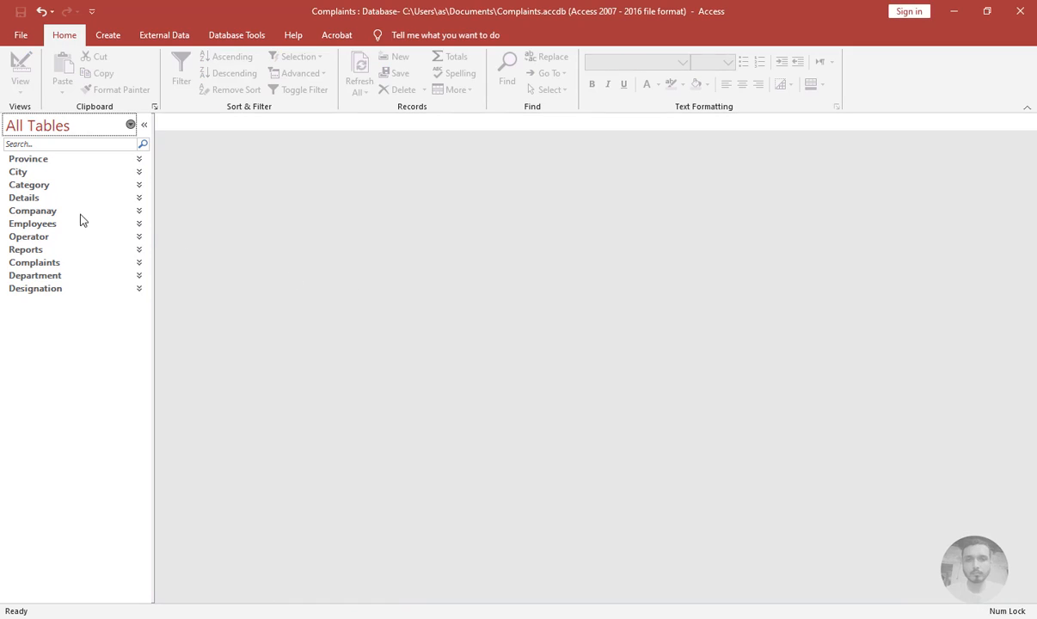
Create a new query design on the City table including all its fields
{"action": "left_click", "coordinate": [108, 35]}
{"action": "left_click", "coordinate": [237, 69]}
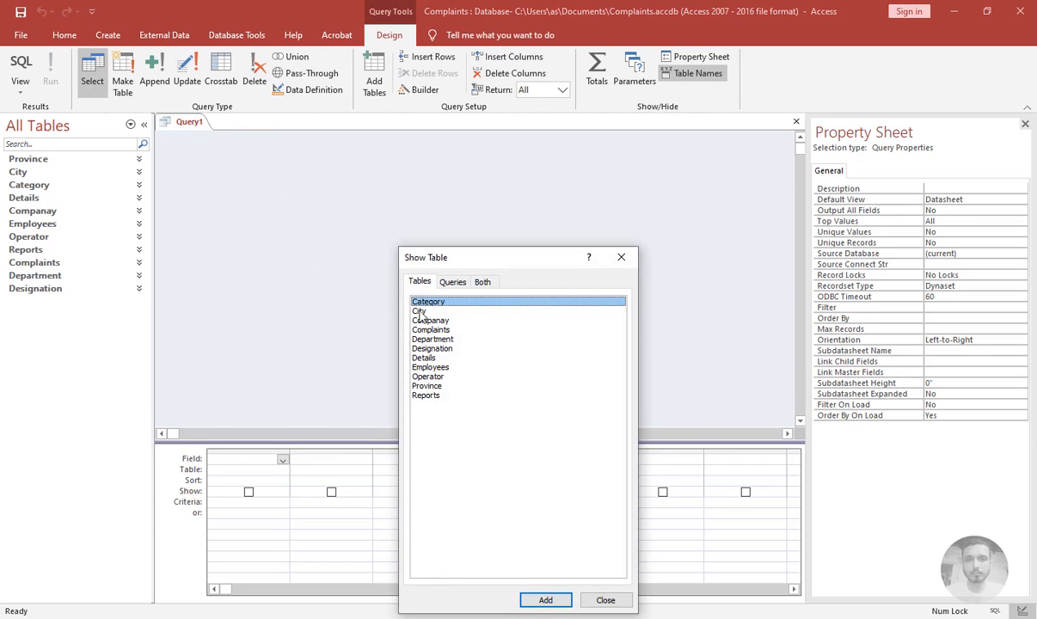
{"action": "double_click", "coordinate": [418, 311]}
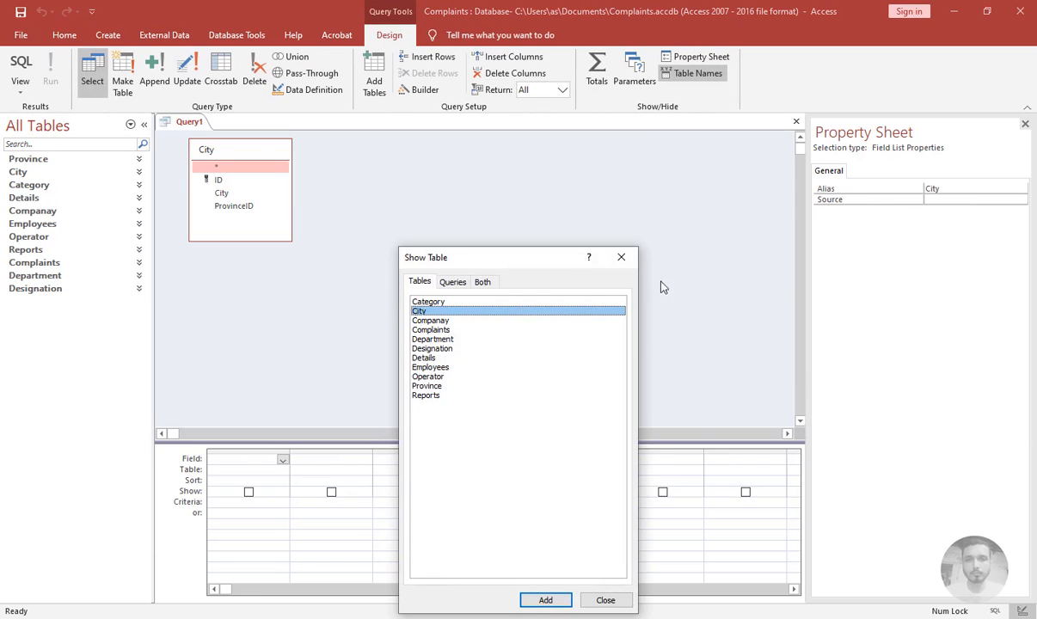
{"action": "left_click", "coordinate": [621, 257]}
{"action": "left_click", "coordinate": [245, 166]}
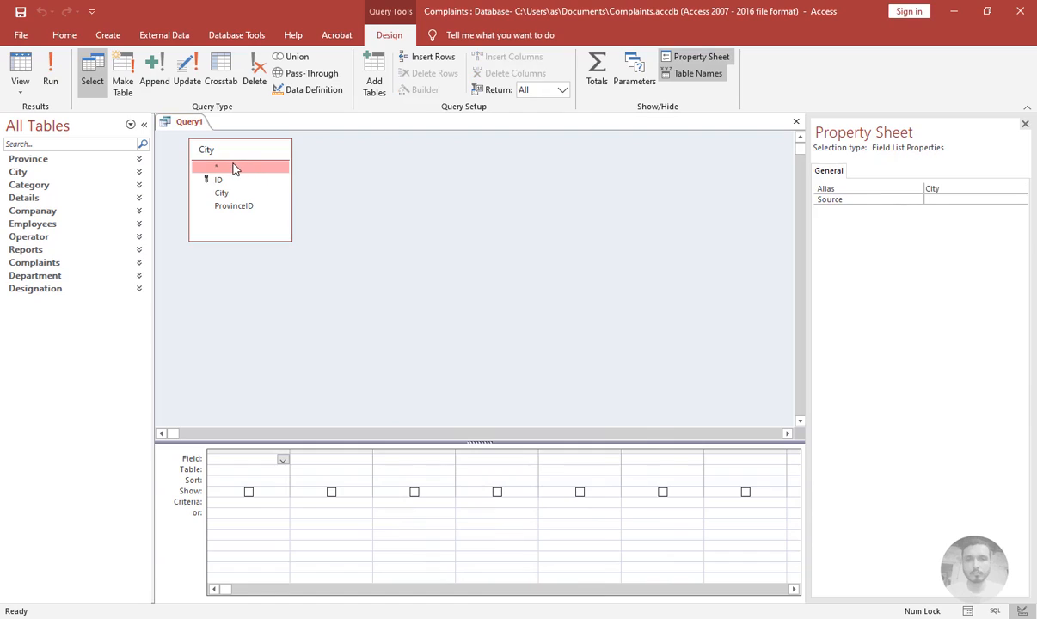
{"action": "double_click", "coordinate": [234, 166]}
Save the query as CityExtended and close it
{"action": "key", "text": "ctrl+s"}
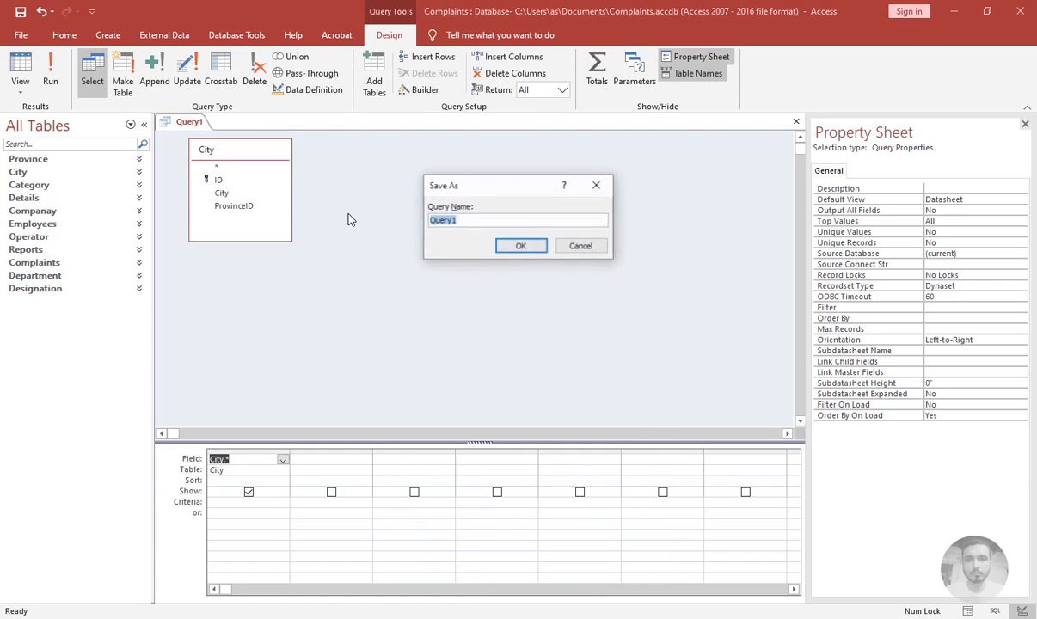
{"action": "type", "text": "CityExtended"}
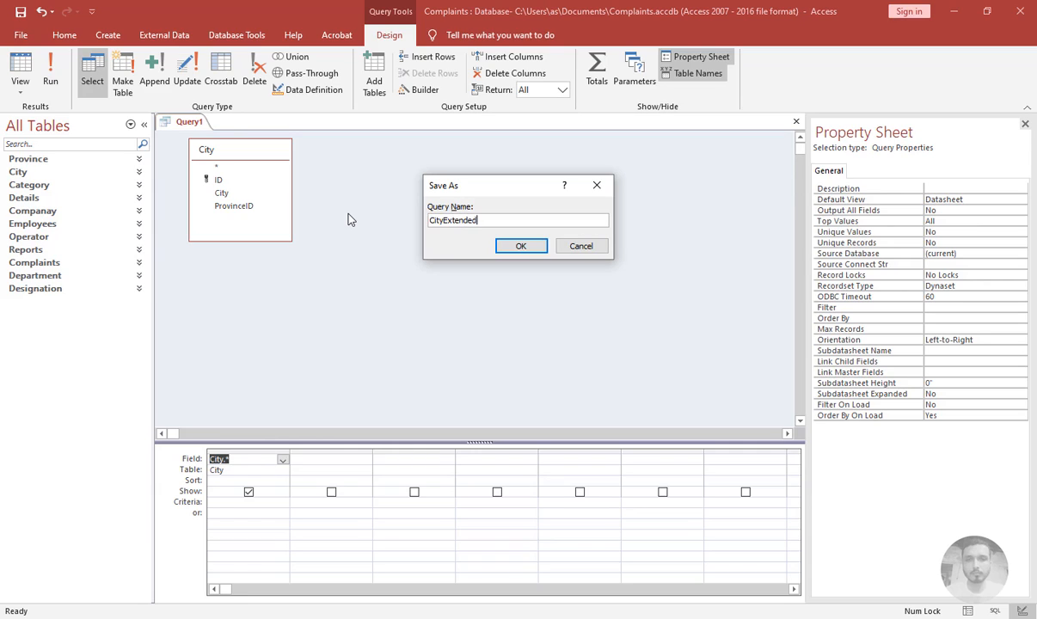
{"action": "key", "text": "Return"}
{"action": "key", "text": "ctrl+w"}
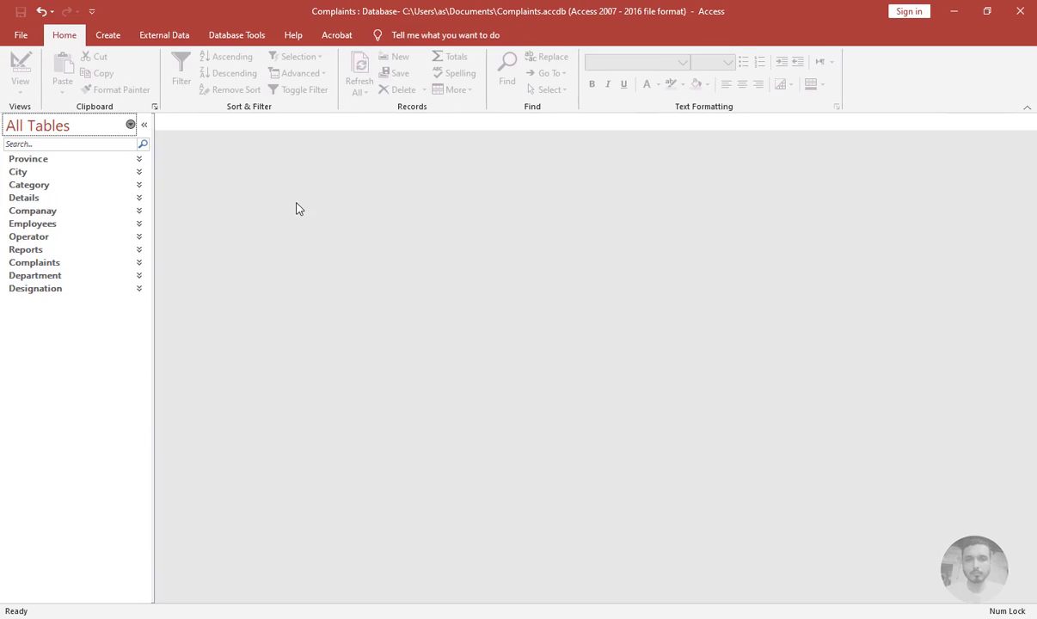
Create a new query design on the Companay table including all its fields
{"action": "left_click", "coordinate": [107, 34]}
{"action": "left_click", "coordinate": [226, 82]}
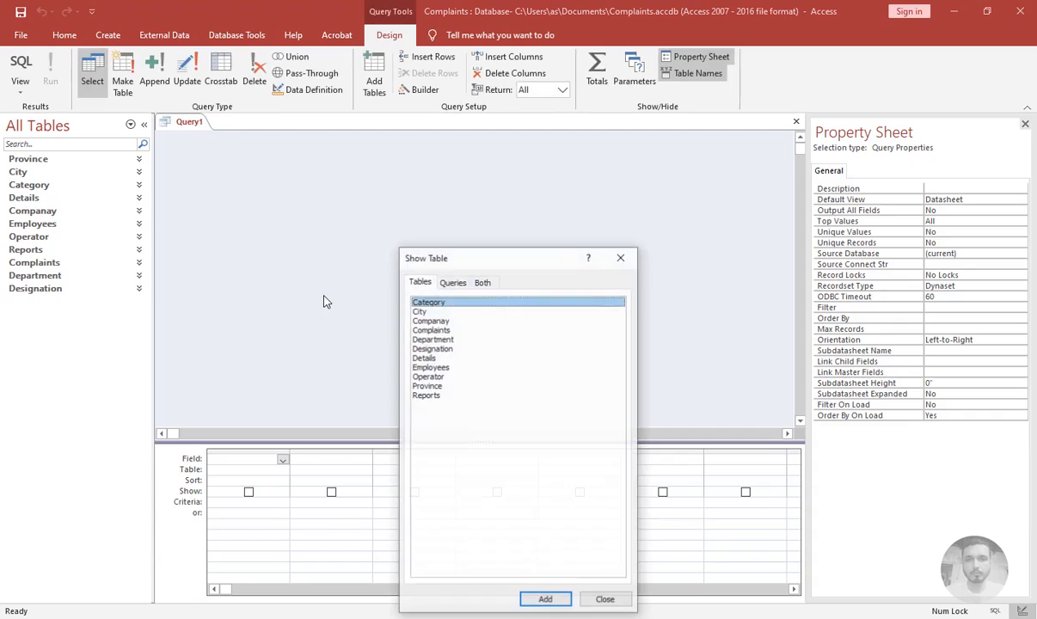
{"action": "double_click", "coordinate": [432, 320]}
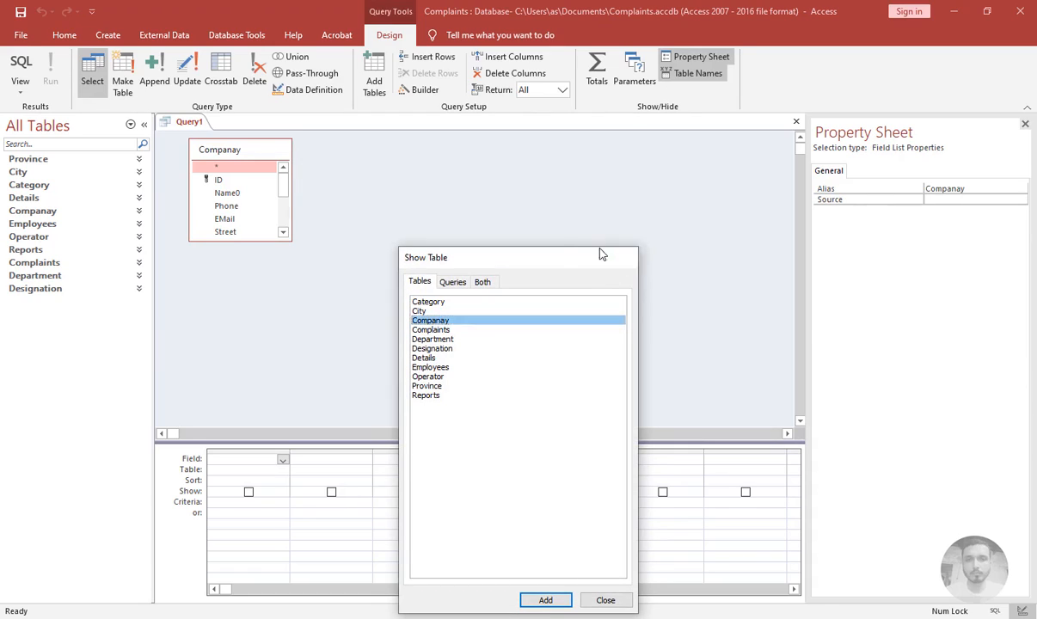
{"action": "left_click", "coordinate": [622, 257]}
{"action": "double_click", "coordinate": [220, 169]}
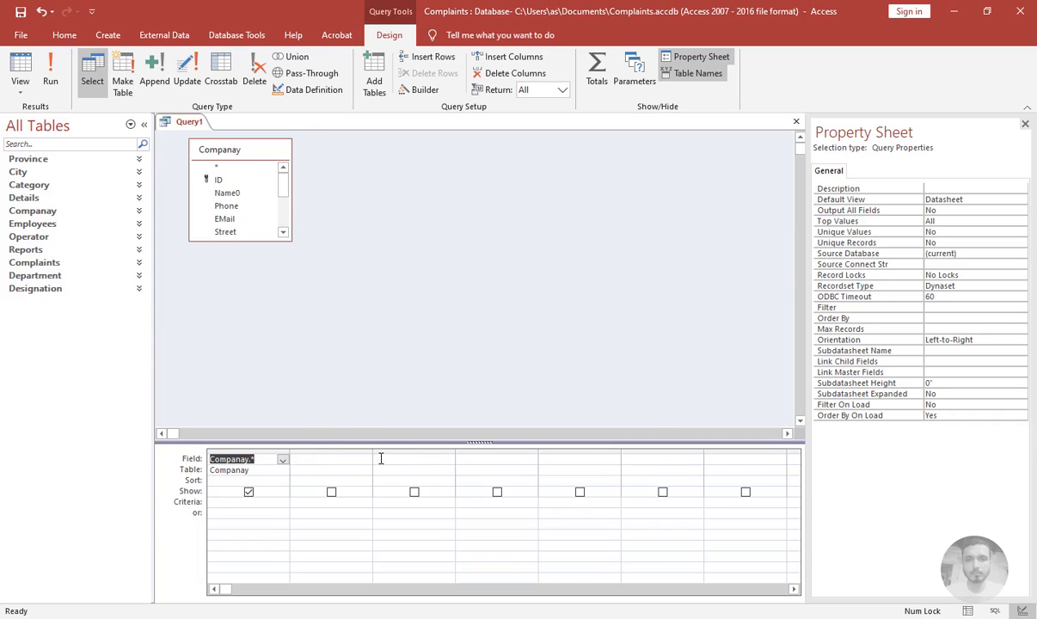
Add a calculated Address column joining Street, Province and City with spaces: Address: street&' '&Province&' '&City
{"action": "left_click_drag", "start_coordinate": [372, 451], "coordinate": [524, 449]}
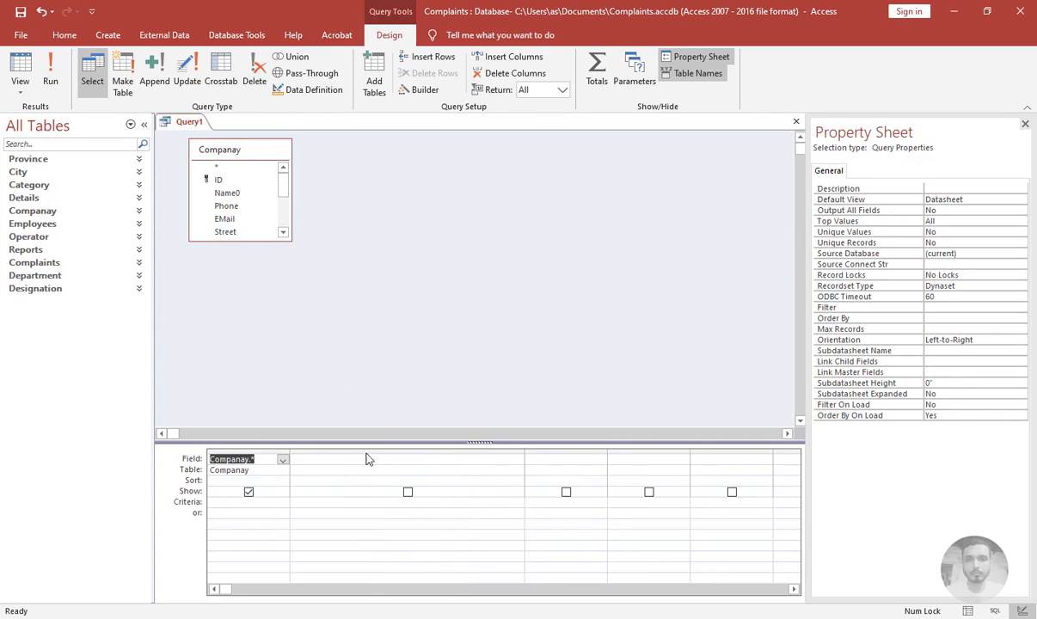
{"action": "left_click", "coordinate": [311, 458]}
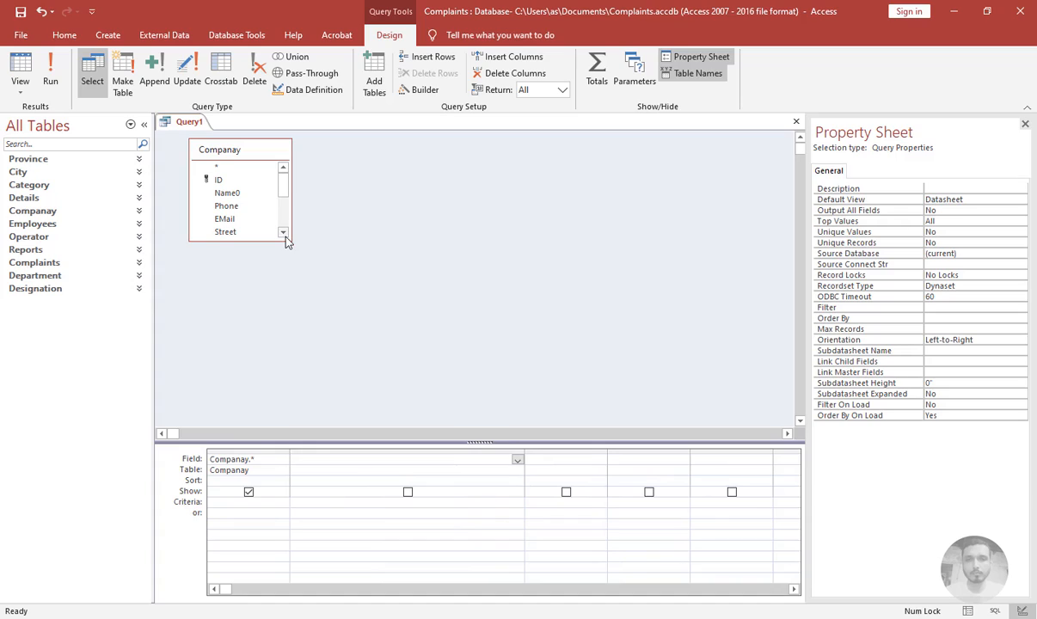
{"action": "left_click_drag", "start_coordinate": [287, 240], "coordinate": [313, 345]}
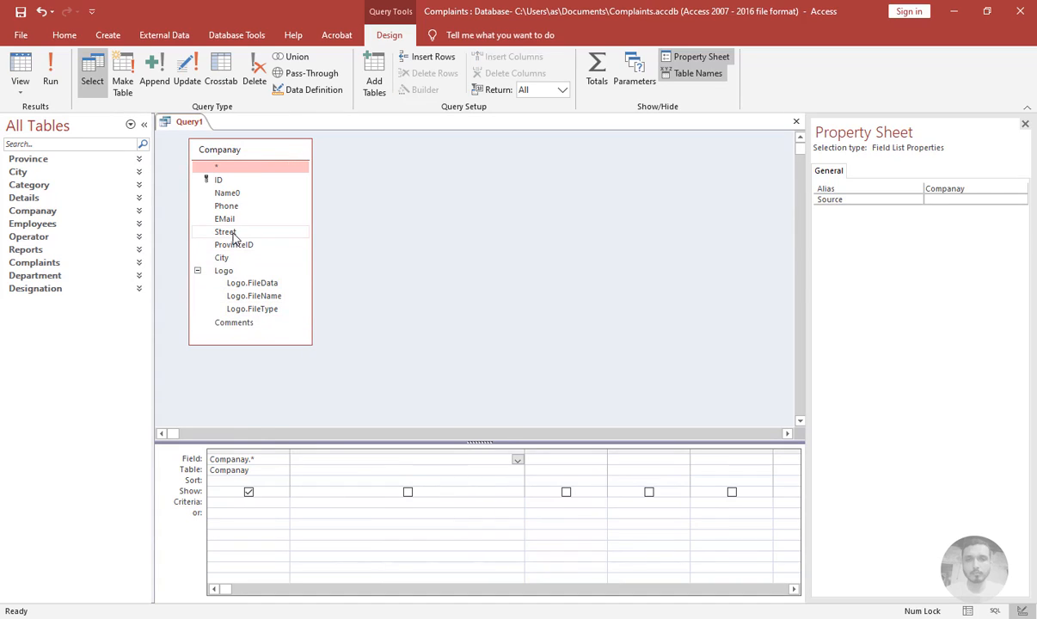
{"action": "left_click", "coordinate": [317, 426]}
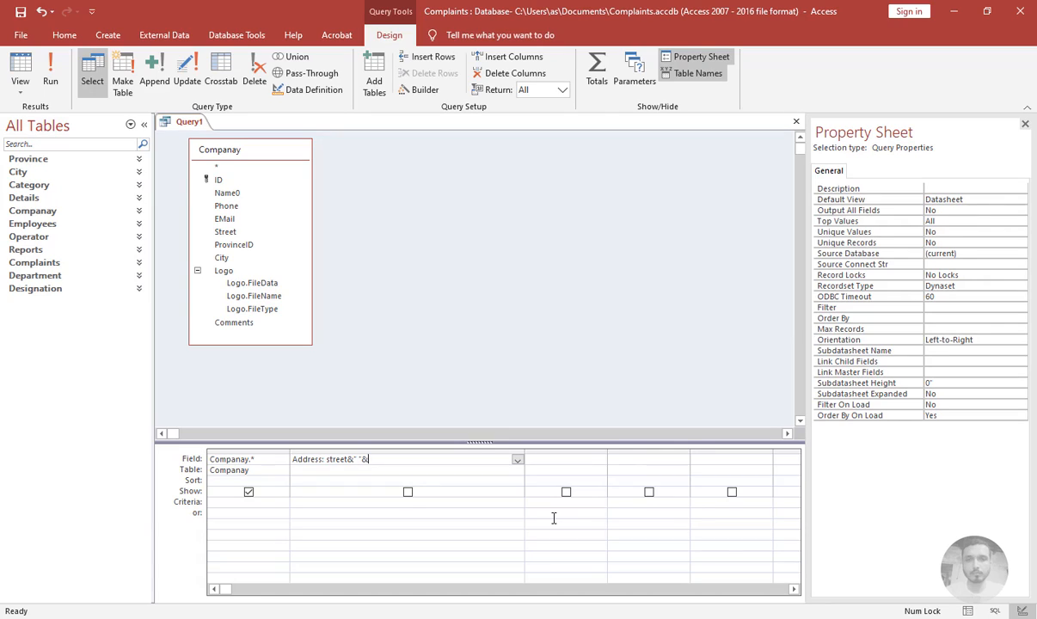
{"action": "type", "text": "Province&\" \"&City"}
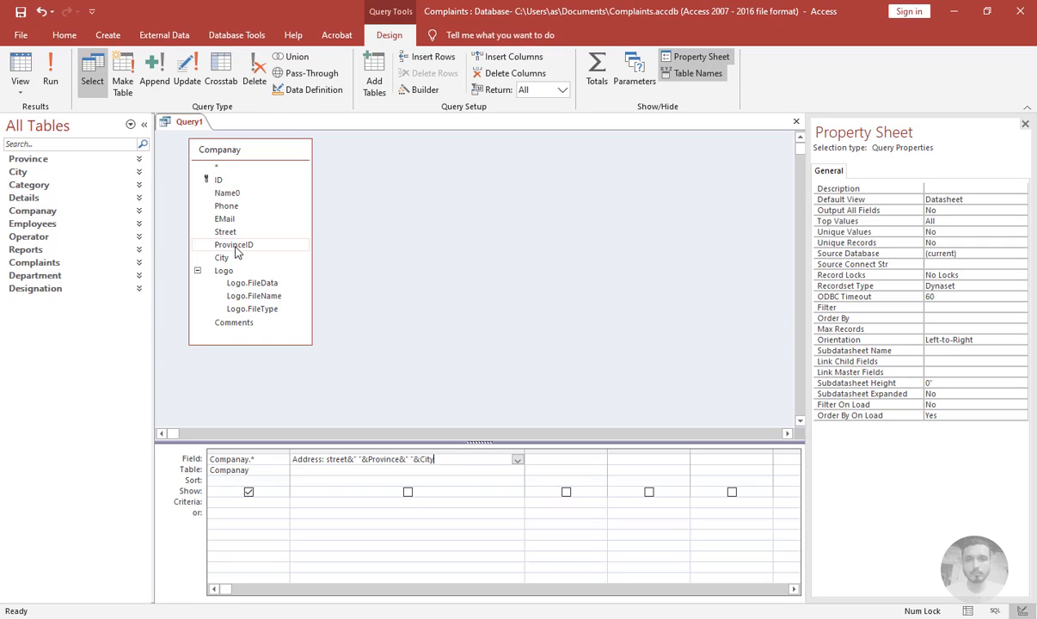
Open the Province table to check its fields, then close it
{"action": "left_click", "coordinate": [34, 159]}
{"action": "double_click", "coordinate": [28, 173]}
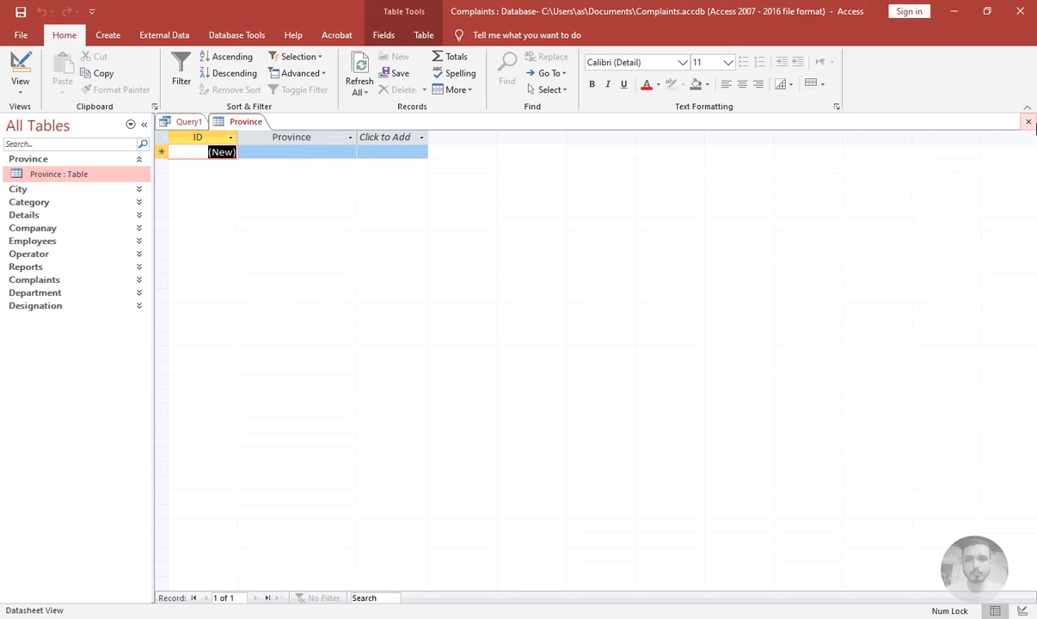
{"action": "left_click", "coordinate": [1028, 122]}
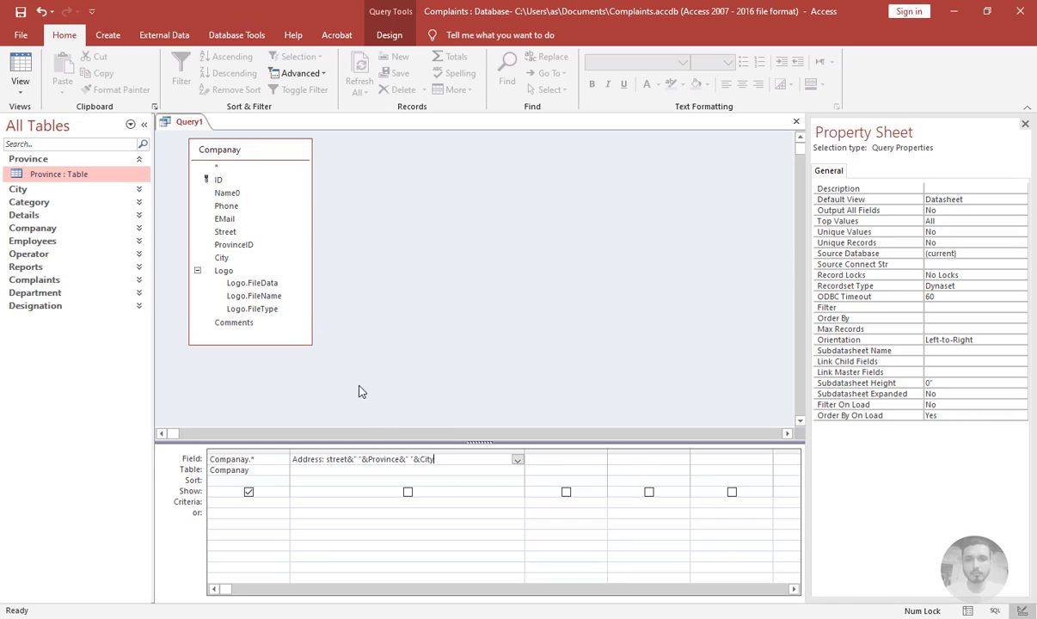
Save the query as CompanayExtended and close it
{"action": "left_click", "coordinate": [480, 474]}
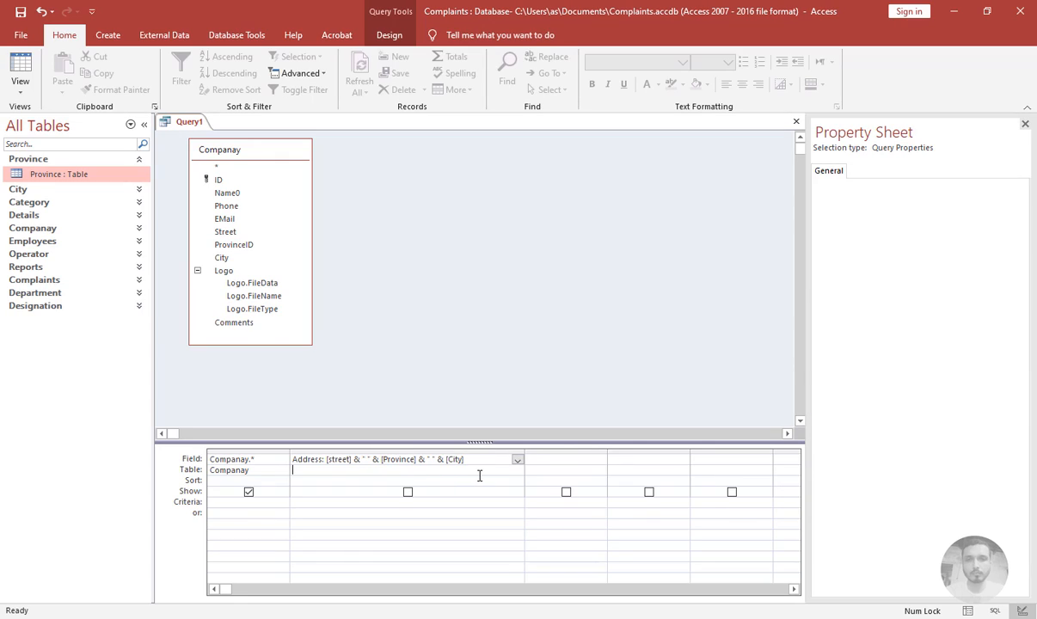
{"action": "left_click", "coordinate": [796, 123]}
{"action": "left_click", "coordinate": [465, 358]}
{"action": "type", "text": "CompanayExtende"}
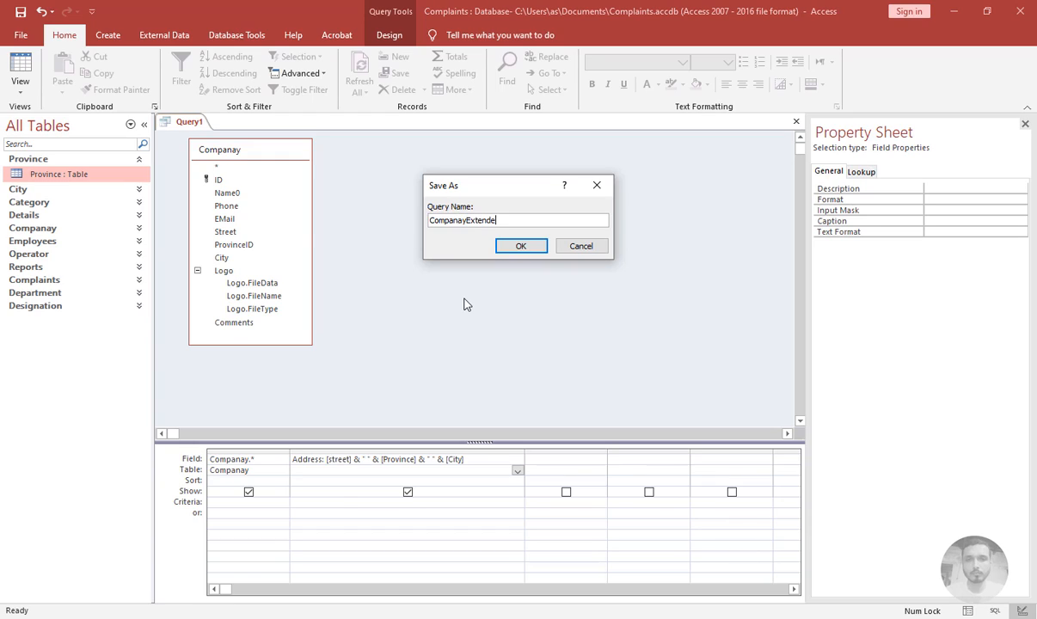
{"action": "key", "text": "Return"}
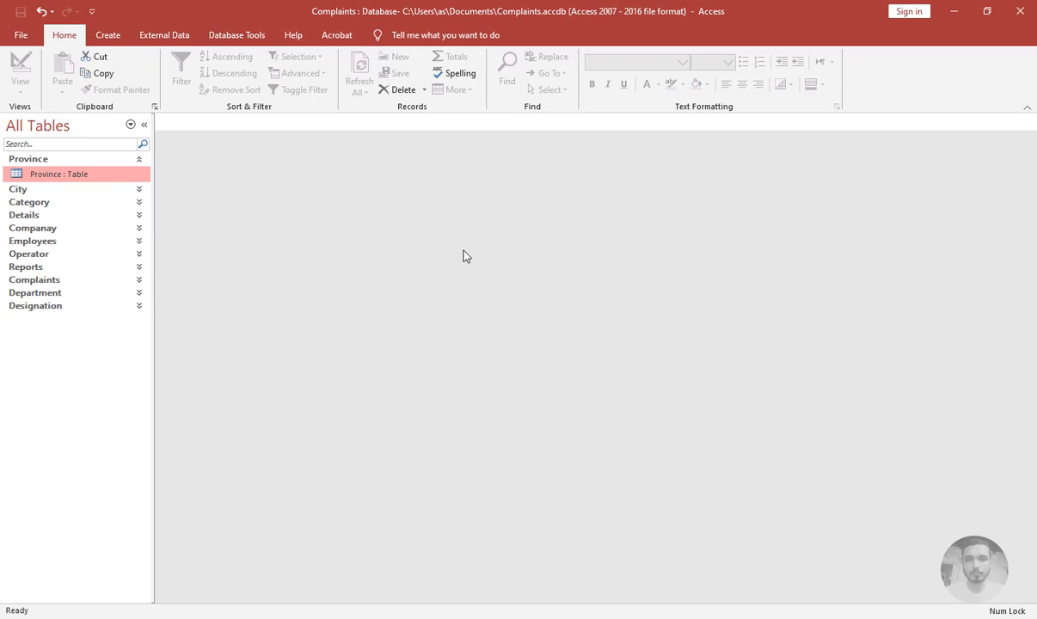
Insert a Province Short Text field above City in the Companay table design and save the table
{"action": "left_click", "coordinate": [47, 164]}
{"action": "left_click", "coordinate": [50, 212]}
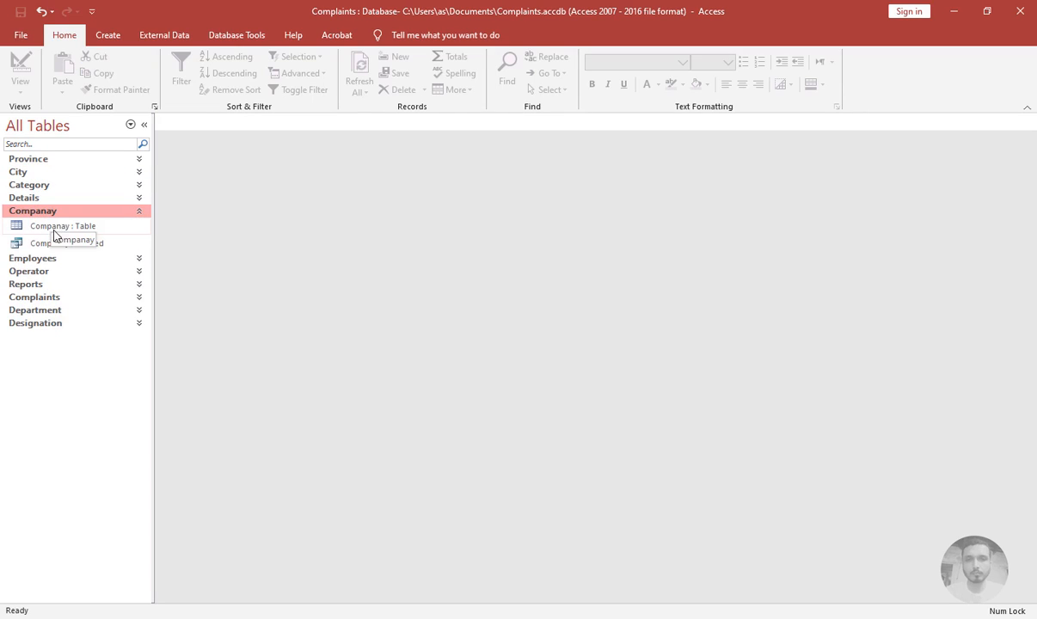
{"action": "left_click", "coordinate": [48, 228]}
{"action": "right_click", "coordinate": [49, 228]}
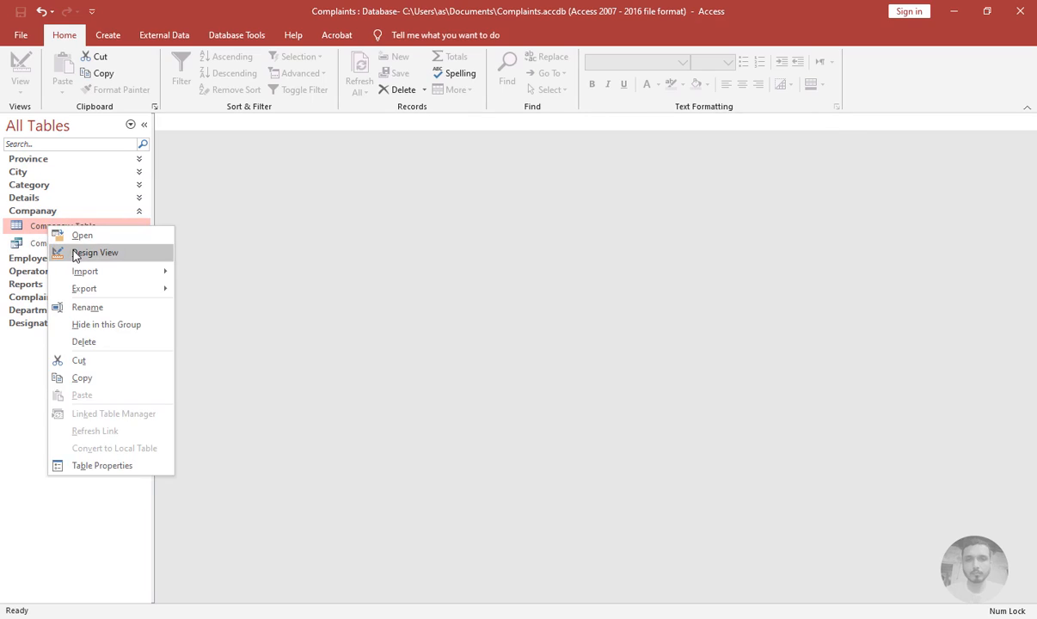
{"action": "left_click", "coordinate": [74, 253]}
{"action": "left_click", "coordinate": [182, 232]}
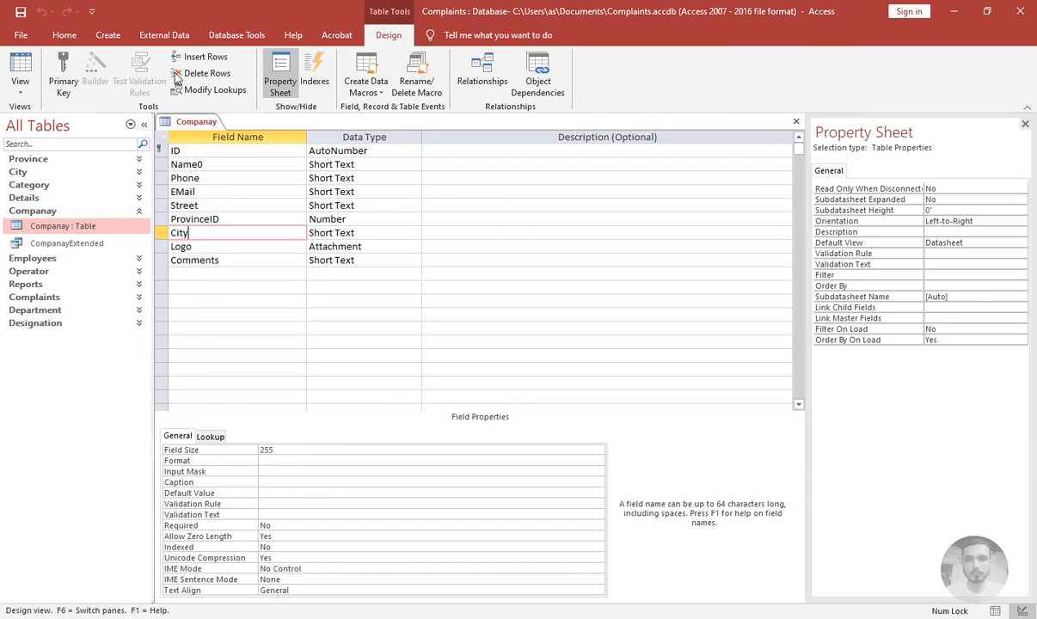
{"action": "left_click", "coordinate": [182, 58]}
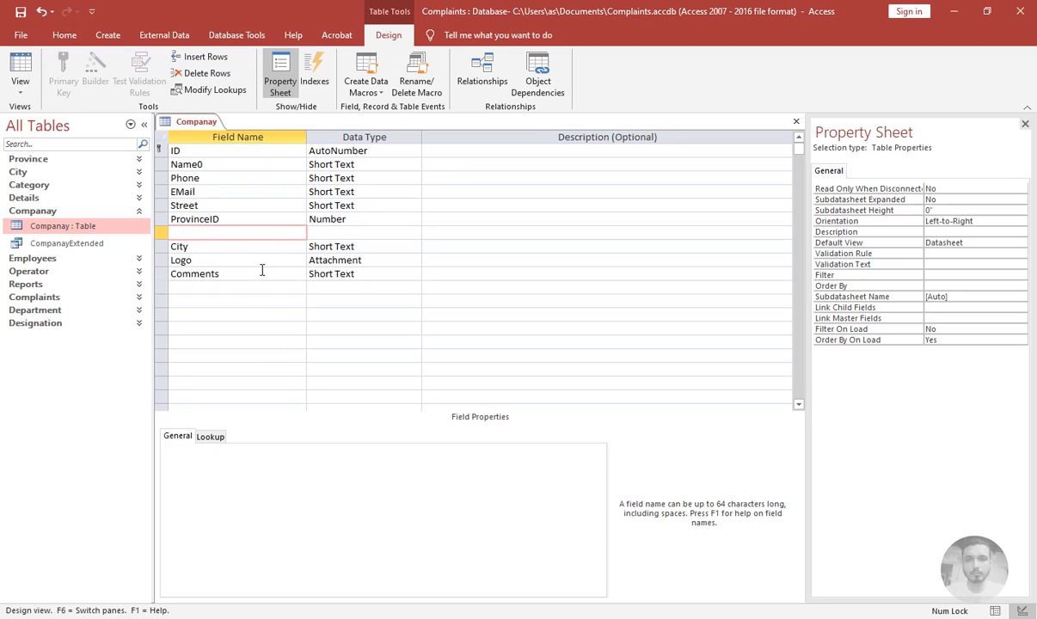
{"action": "type", "text": "Province"}
{"action": "key", "text": "Tab"}
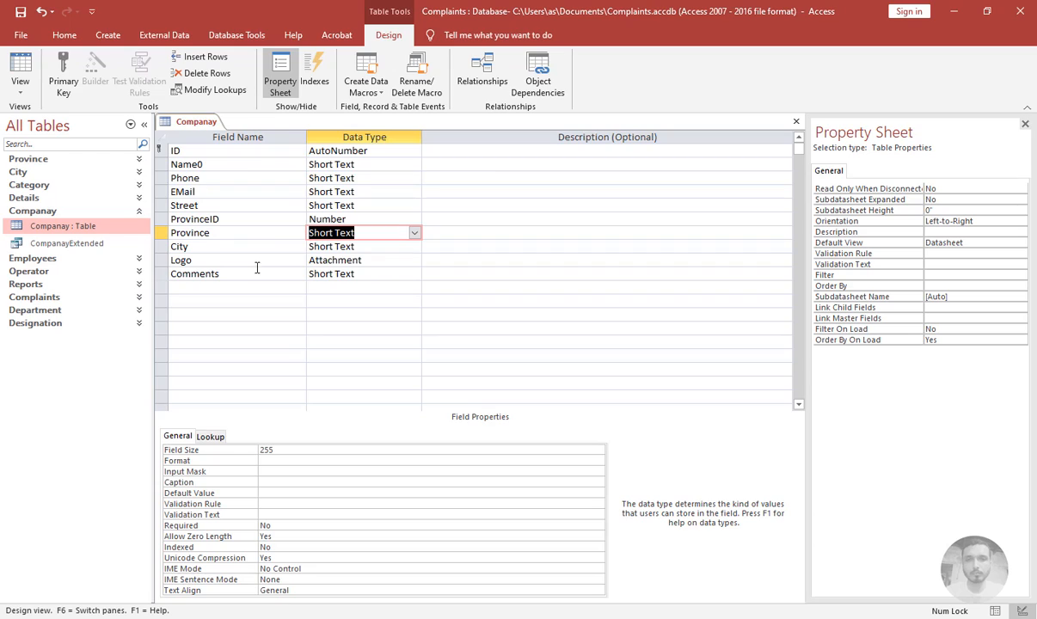
{"action": "left_click", "coordinate": [161, 233]}
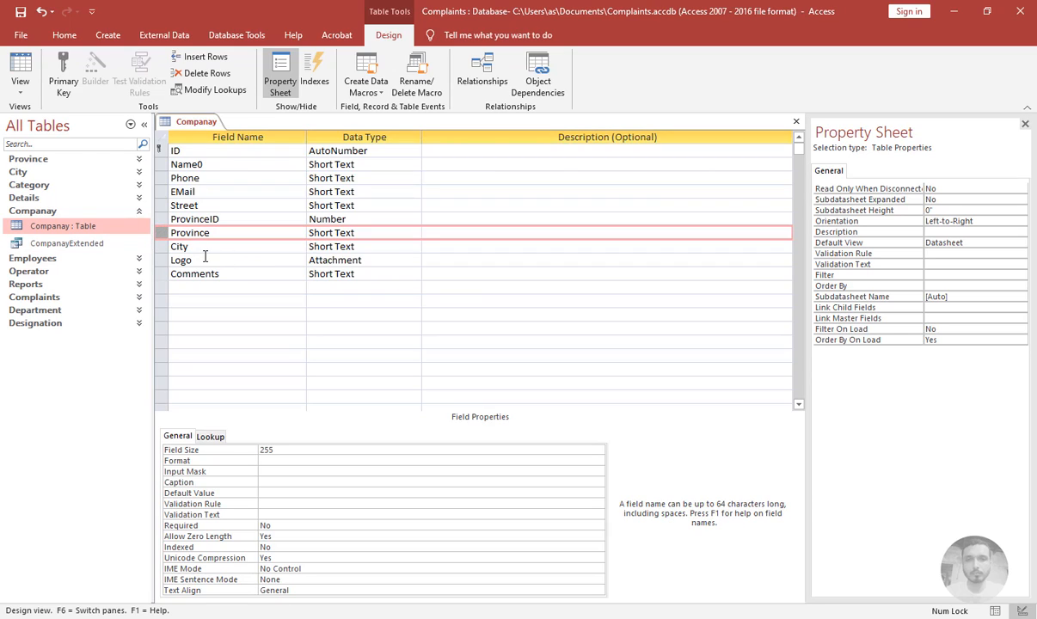
{"action": "left_click", "coordinate": [797, 121]}
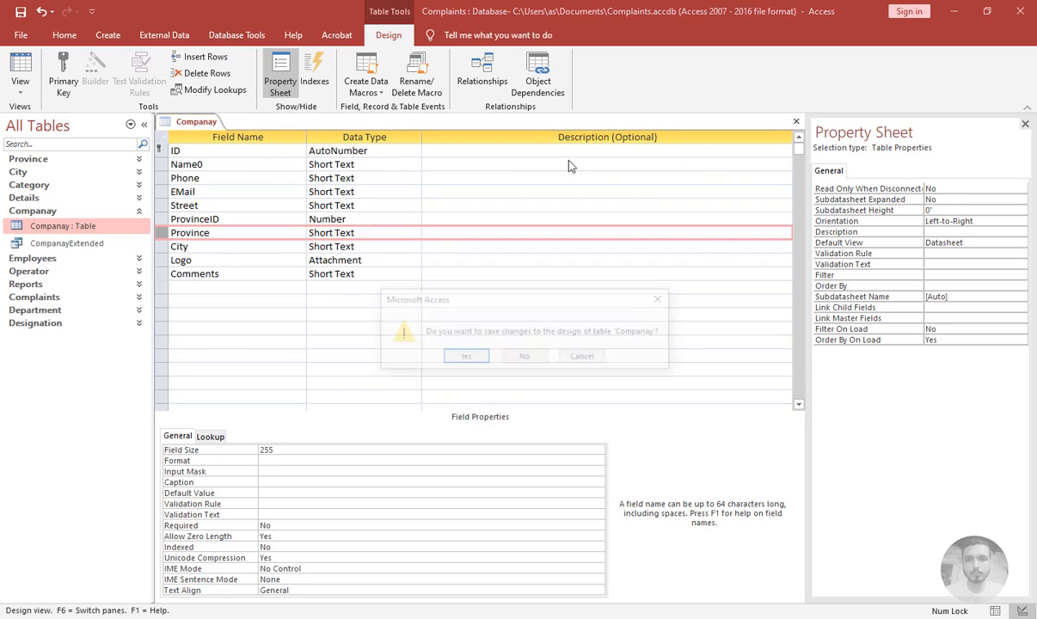
{"action": "left_click", "coordinate": [463, 357]}
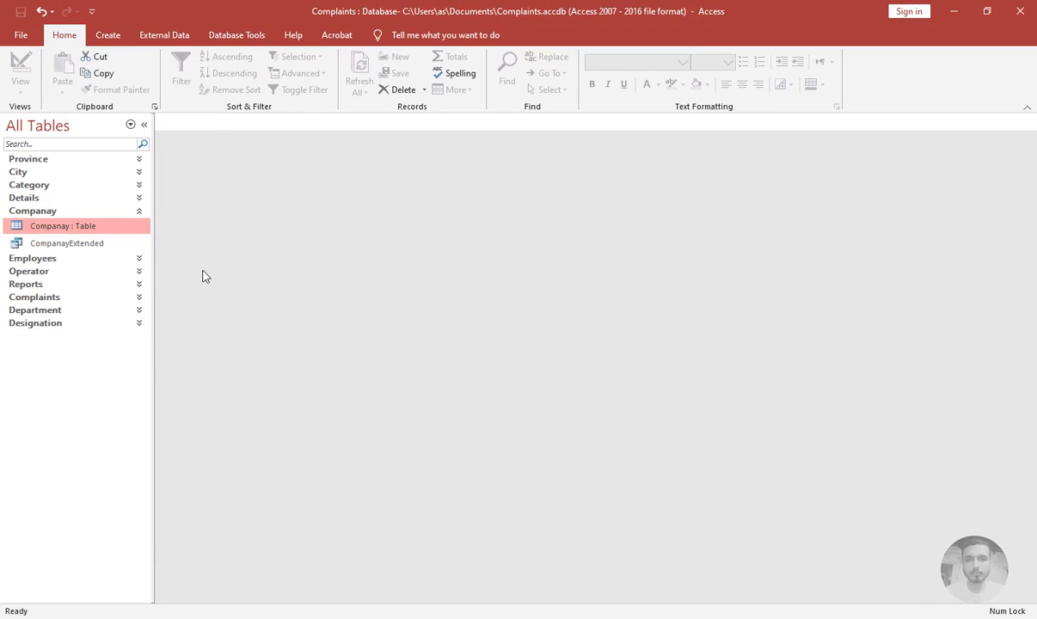
Add a Province Short Text field after Comments in the Employees table design and save the table
{"action": "left_click", "coordinate": [34, 212]}
{"action": "left_click", "coordinate": [38, 225]}
{"action": "left_click", "coordinate": [43, 240]}
{"action": "right_click", "coordinate": [43, 240]}
{"action": "left_click", "coordinate": [82, 264]}
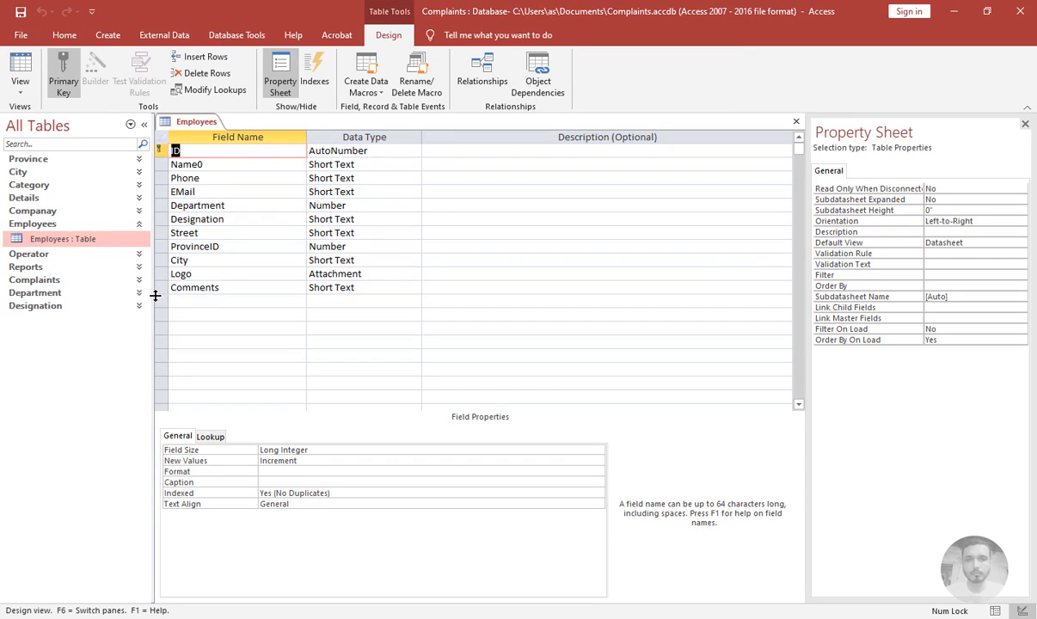
{"action": "left_click", "coordinate": [163, 300]}
{"action": "type", "text": "Province\tShort Text"}
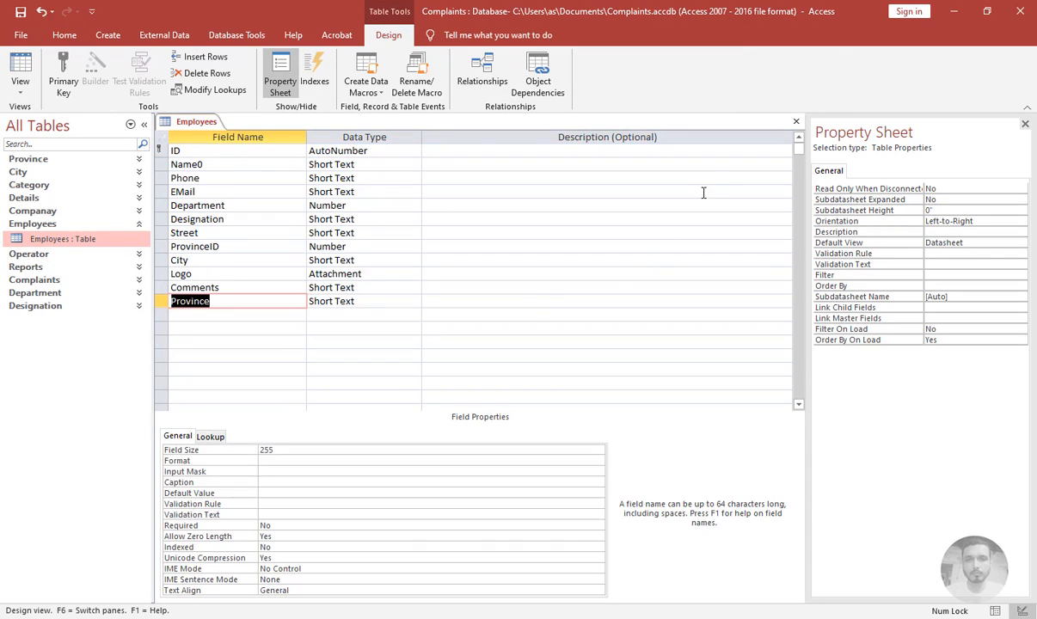
{"action": "left_click", "coordinate": [797, 121]}
{"action": "left_click", "coordinate": [465, 356]}
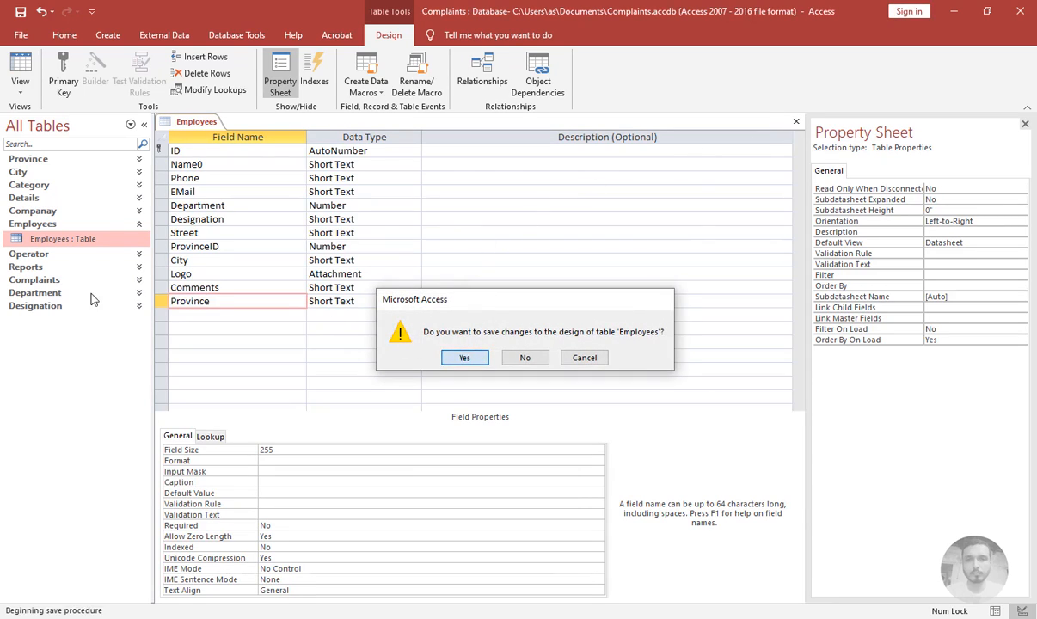
Add a Province Short Text field after Comments in the Operator table design and save the table
{"action": "left_click", "coordinate": [30, 225]}
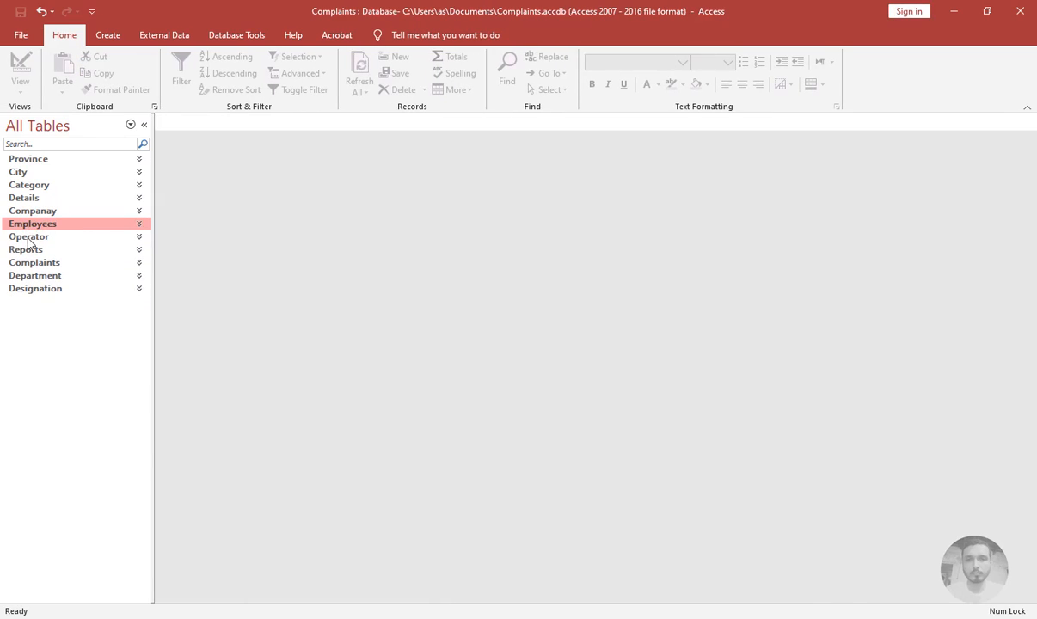
{"action": "left_click", "coordinate": [29, 236]}
{"action": "right_click", "coordinate": [30, 251]}
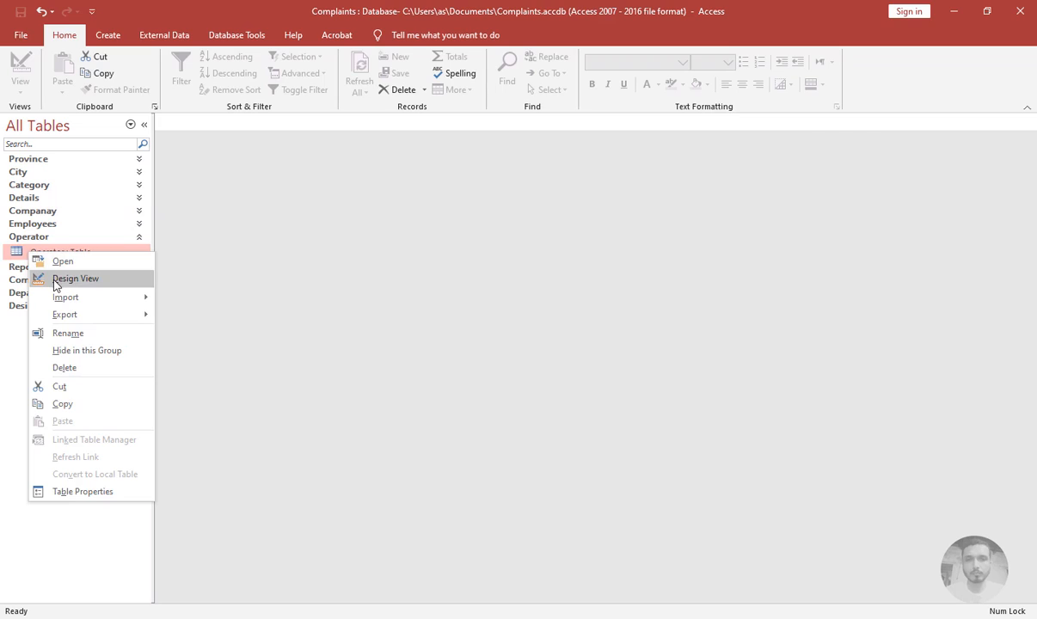
{"action": "left_click", "coordinate": [53, 278]}
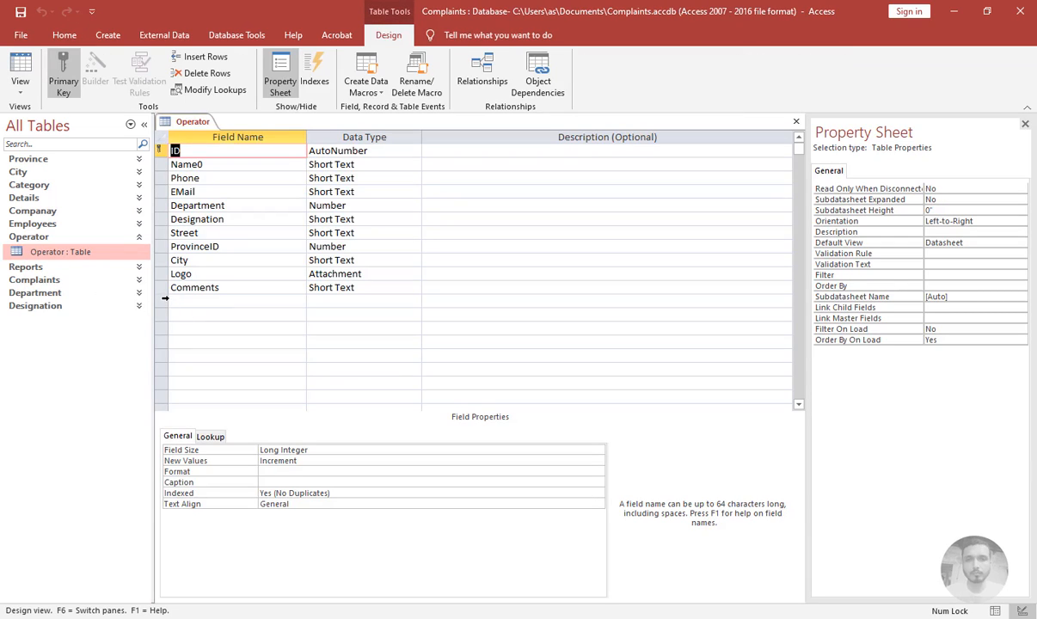
{"action": "left_click", "coordinate": [164, 299]}
{"action": "type", "text": "Province"}
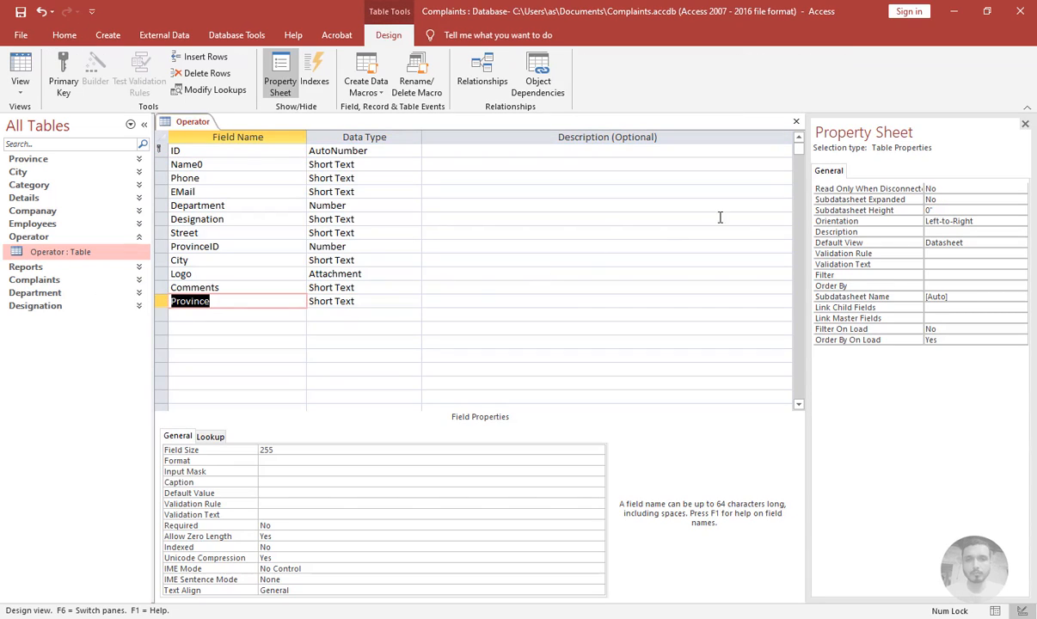
{"action": "left_click", "coordinate": [795, 123]}
{"action": "left_click", "coordinate": [439, 340]}
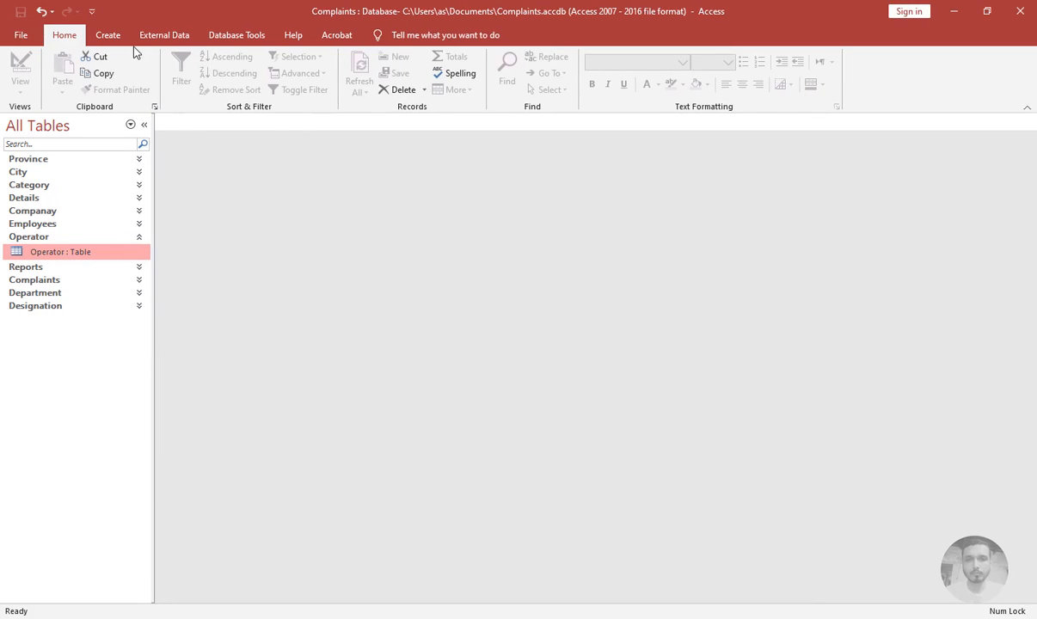
Create a new query design on the Complaints table including all its fields
{"action": "left_click", "coordinate": [108, 35]}
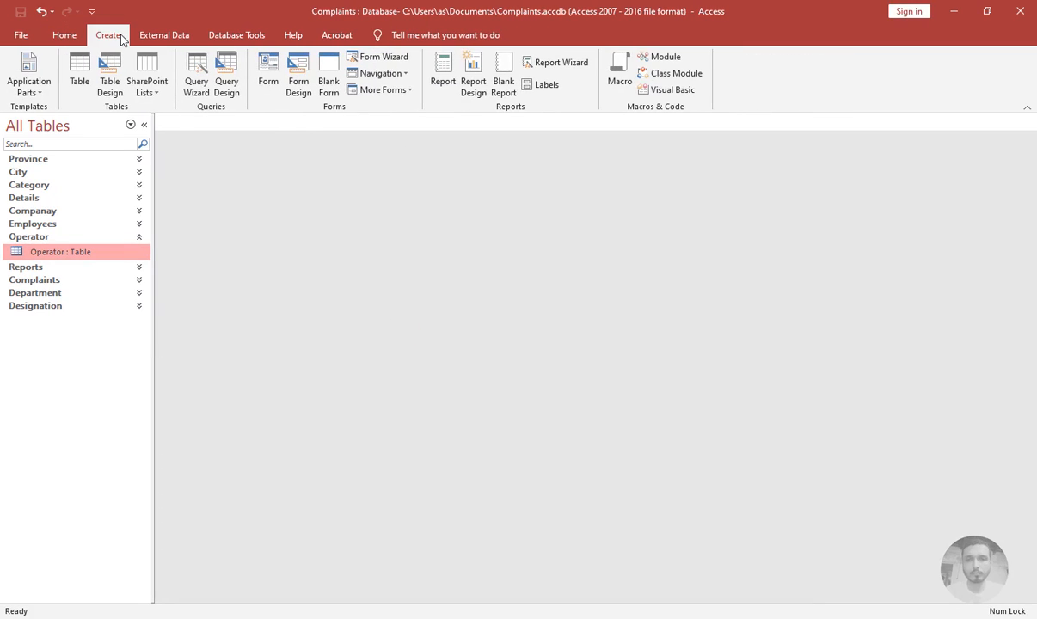
{"action": "left_click", "coordinate": [227, 79]}
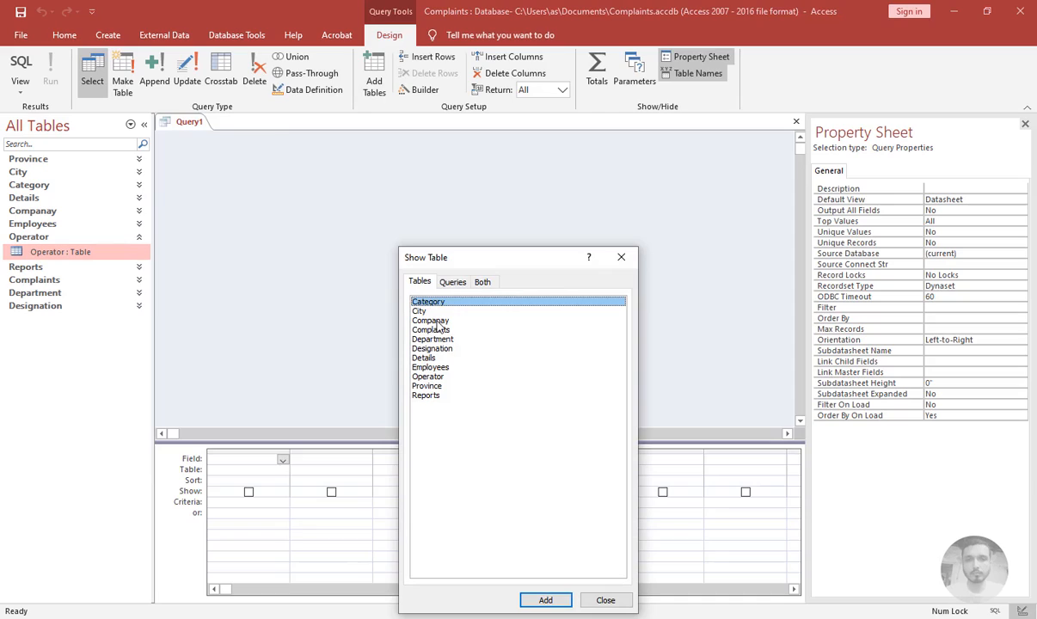
{"action": "left_click", "coordinate": [435, 320]}
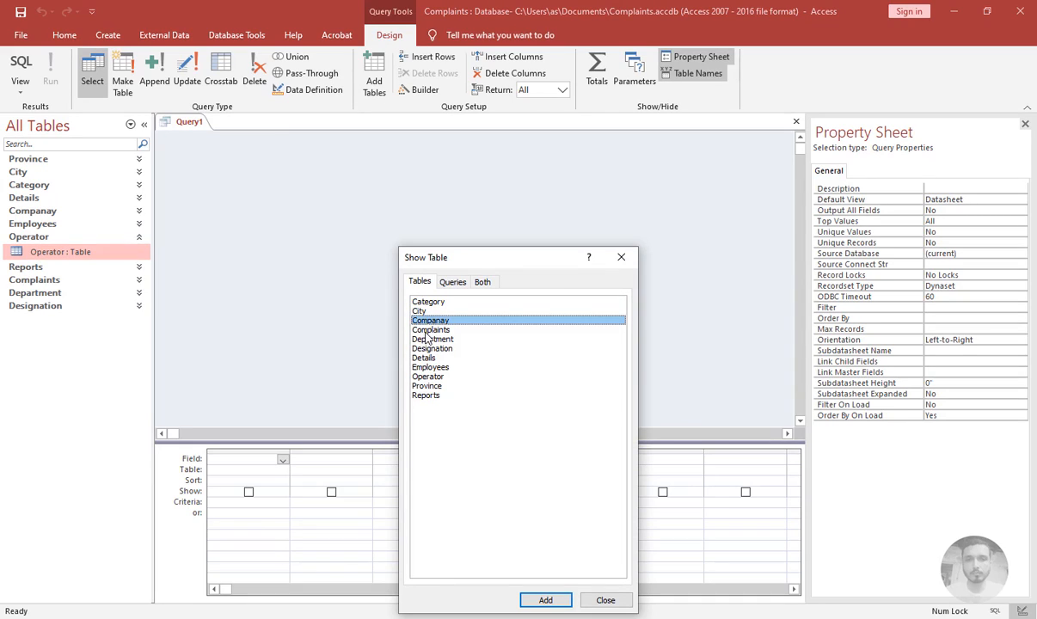
{"action": "double_click", "coordinate": [430, 330]}
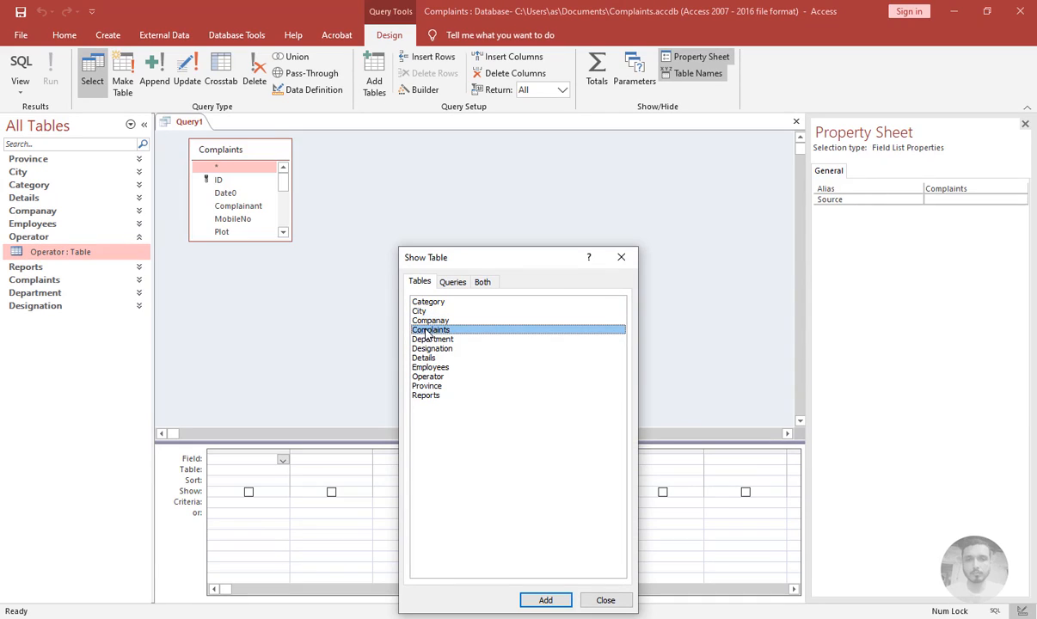
{"action": "left_click", "coordinate": [630, 260]}
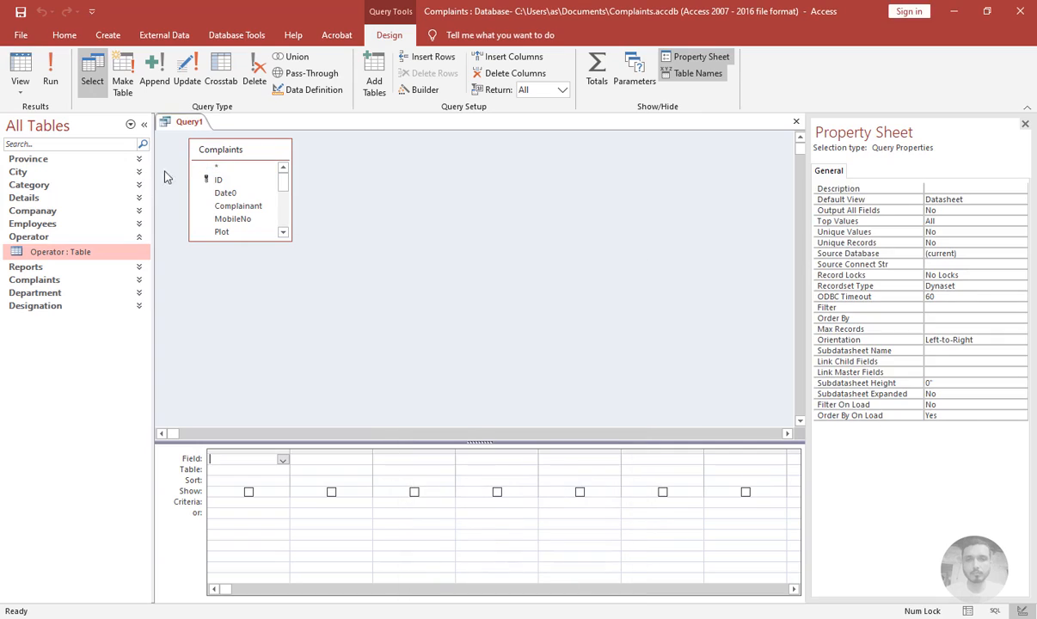
{"action": "double_click", "coordinate": [217, 167]}
{"action": "left_click_drag", "start_coordinate": [292, 240], "coordinate": [344, 367]}
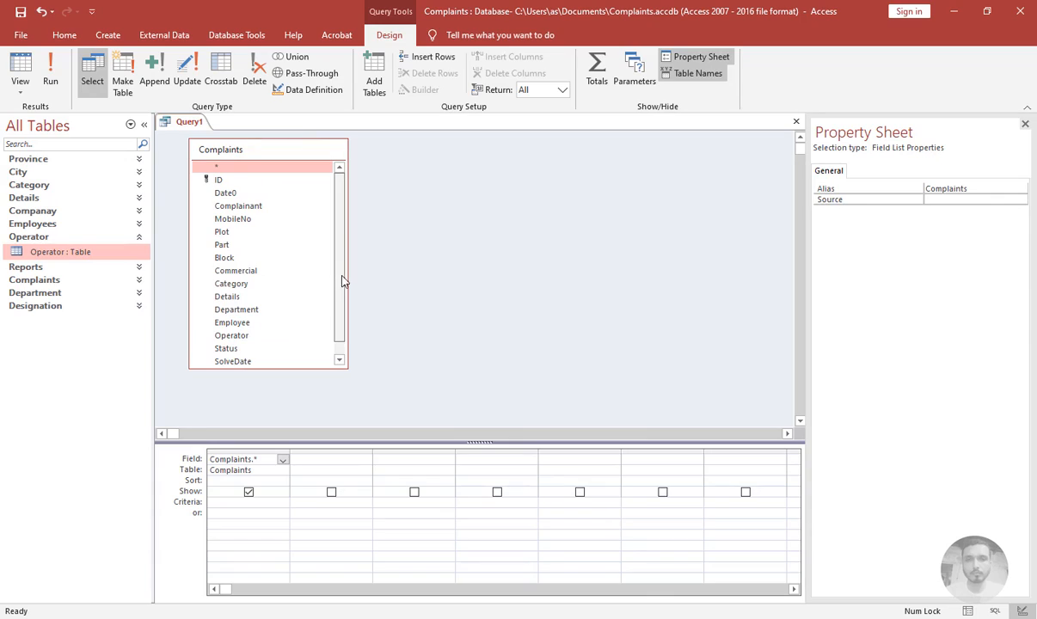
Save the Complaints query as ComplaintsExtended and close it
{"action": "scroll", "coordinate": [342, 324], "scroll_direction": "down", "scroll_amount": 1}
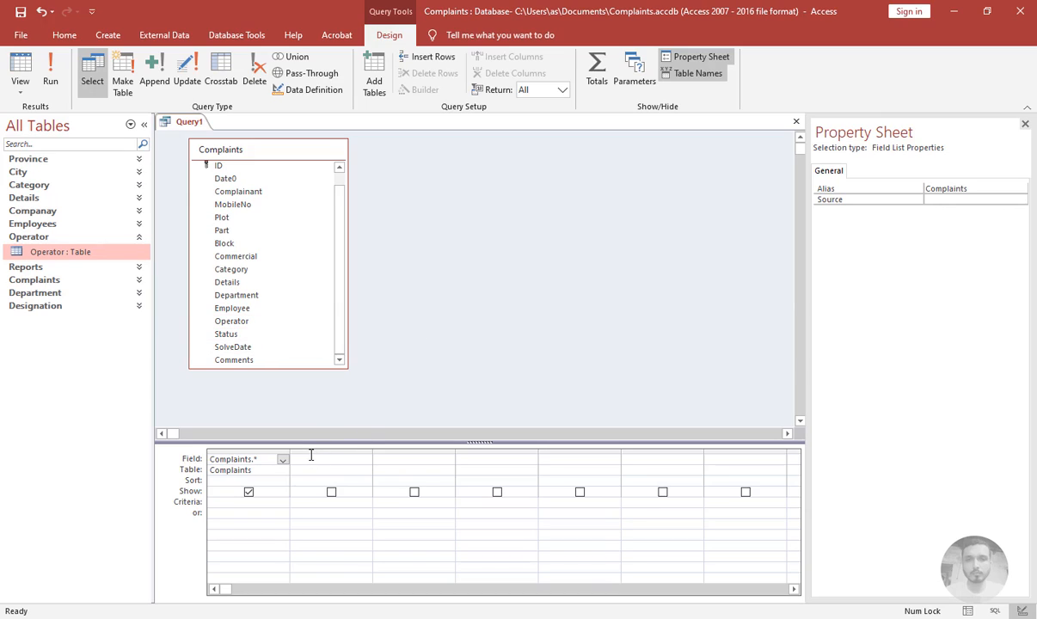
{"action": "key", "text": "ctrl+s"}
{"action": "type", "text": "ComplaintsEx"}
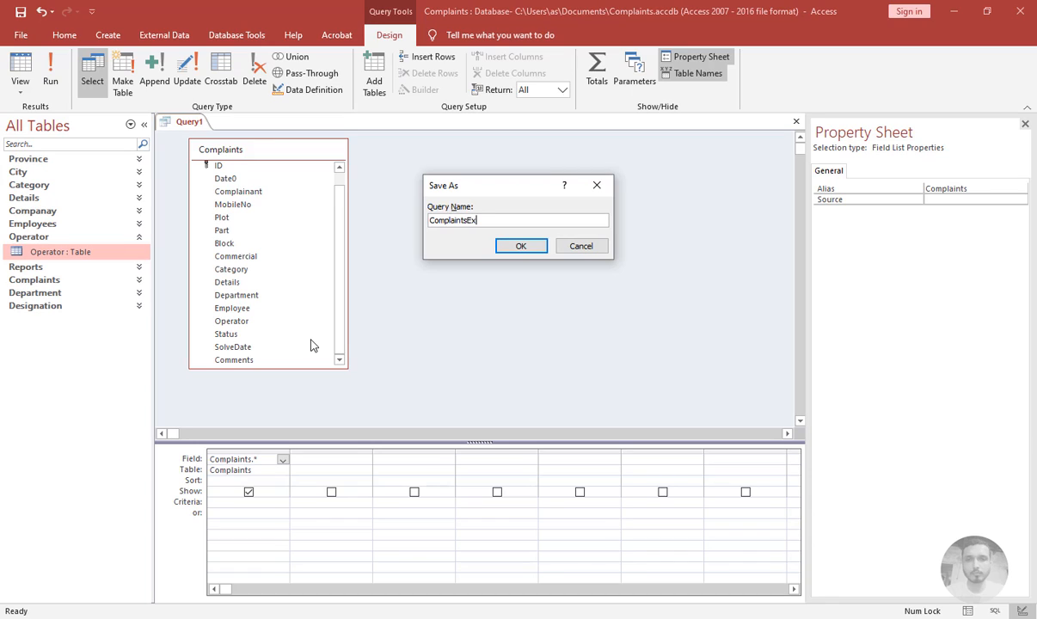
{"action": "type", "text": "tended"}
{"action": "key", "text": "Return"}
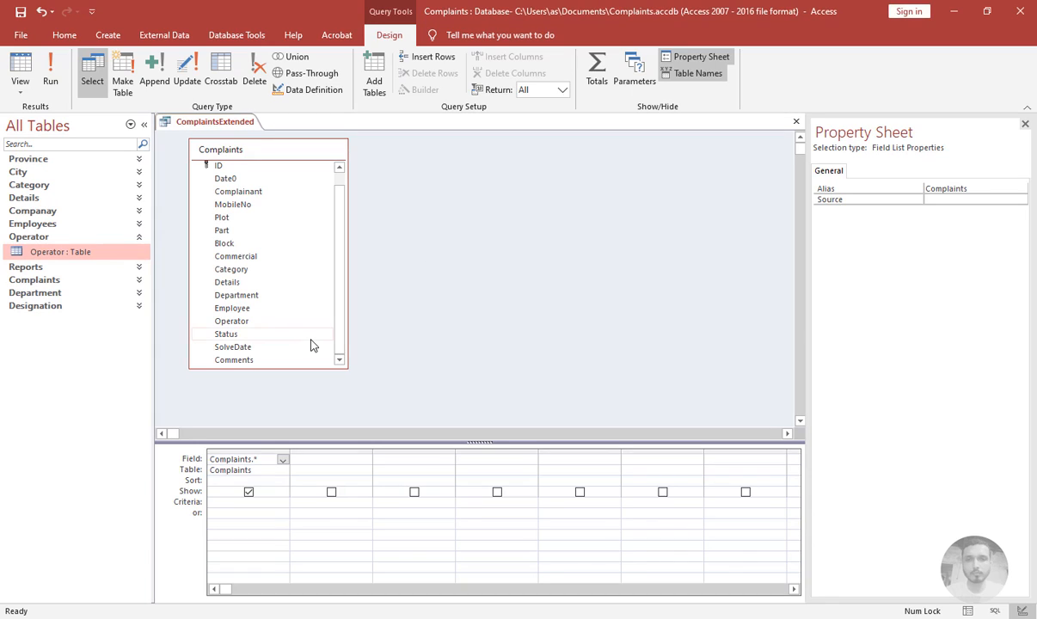
{"action": "key", "text": "ctrl+w"}
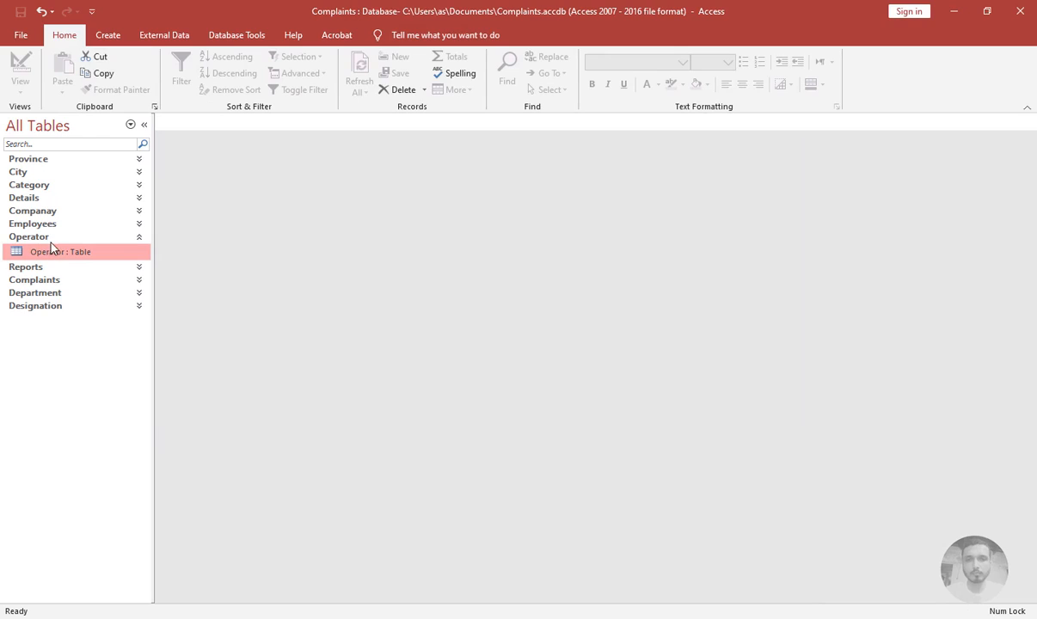
Create a new query design on the Department table including all its fields
{"action": "left_click", "coordinate": [48, 236]}
{"action": "left_click", "coordinate": [107, 34]}
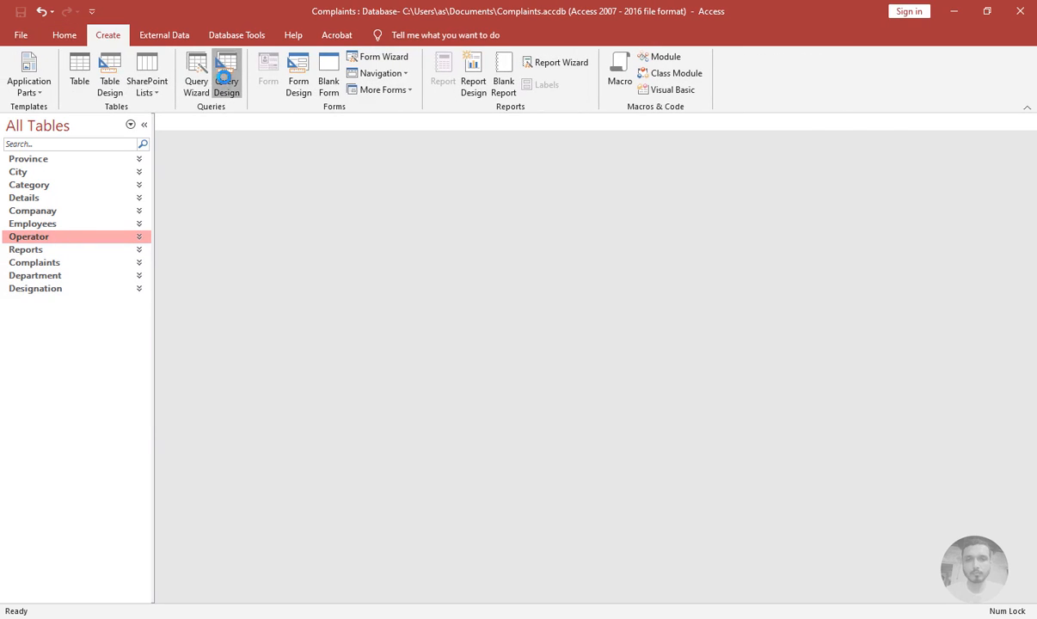
{"action": "left_click", "coordinate": [222, 90]}
{"action": "left_click_drag", "start_coordinate": [456, 256], "coordinate": [404, 167]}
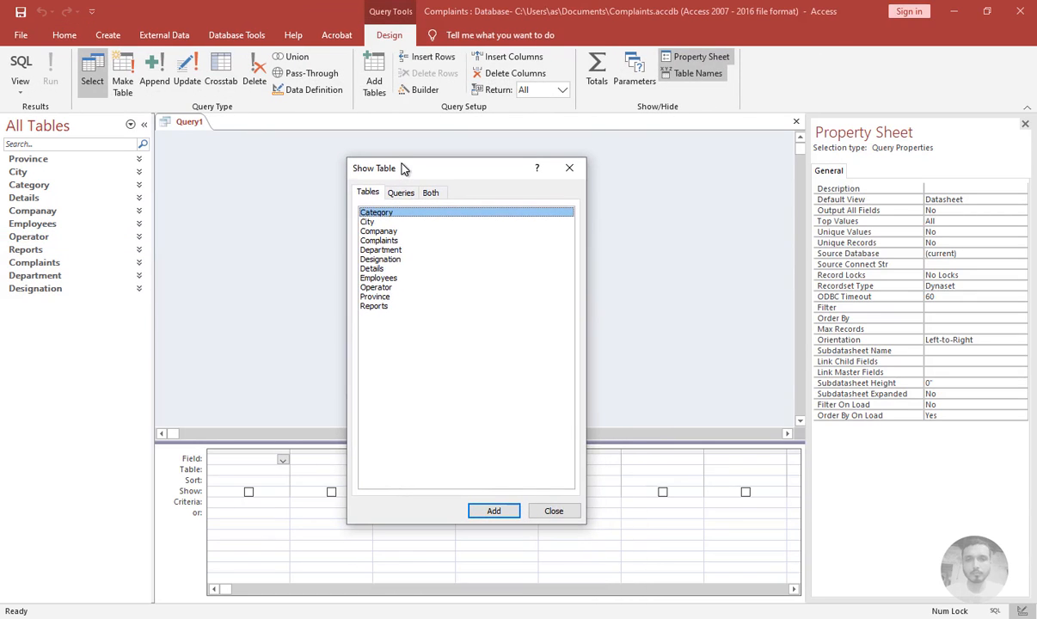
{"action": "double_click", "coordinate": [385, 250]}
{"action": "left_click", "coordinate": [570, 168]}
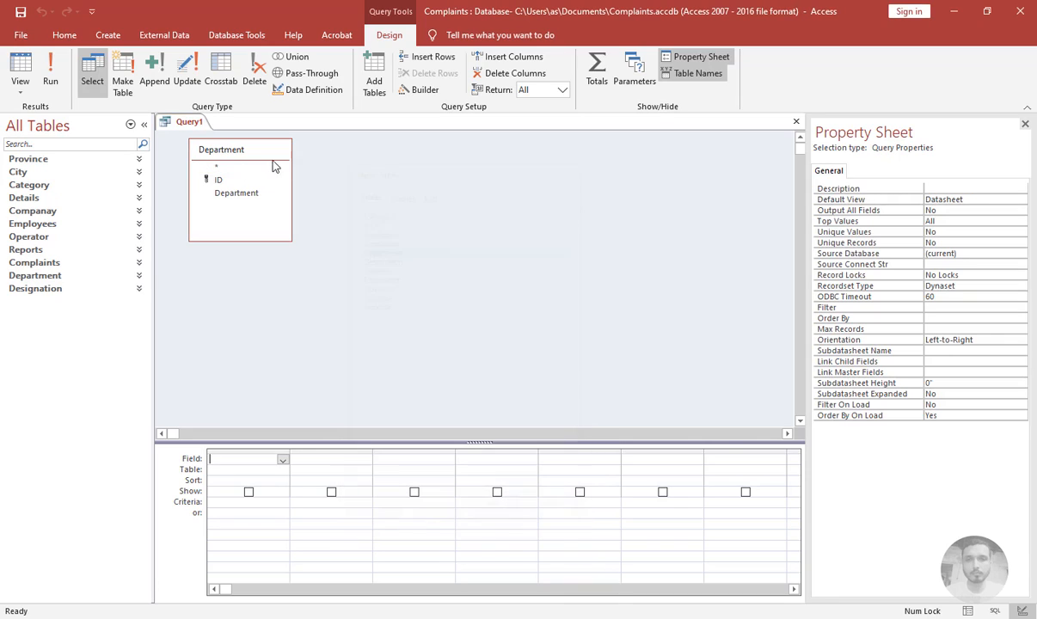
{"action": "double_click", "coordinate": [217, 168]}
Save the Department query as DepartmentExtended and close it
{"action": "key", "text": "ctrl+s"}
{"action": "type", "text": "Departmen"}
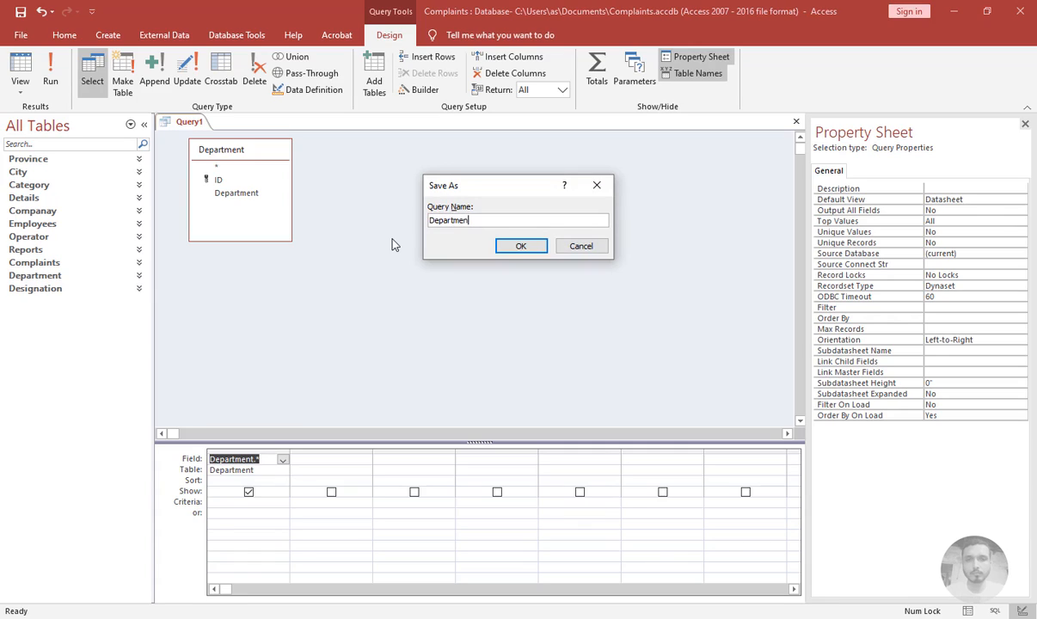
{"action": "type", "text": "tExtended"}
{"action": "key", "text": "Return"}
{"action": "key", "text": "ctrl+w"}
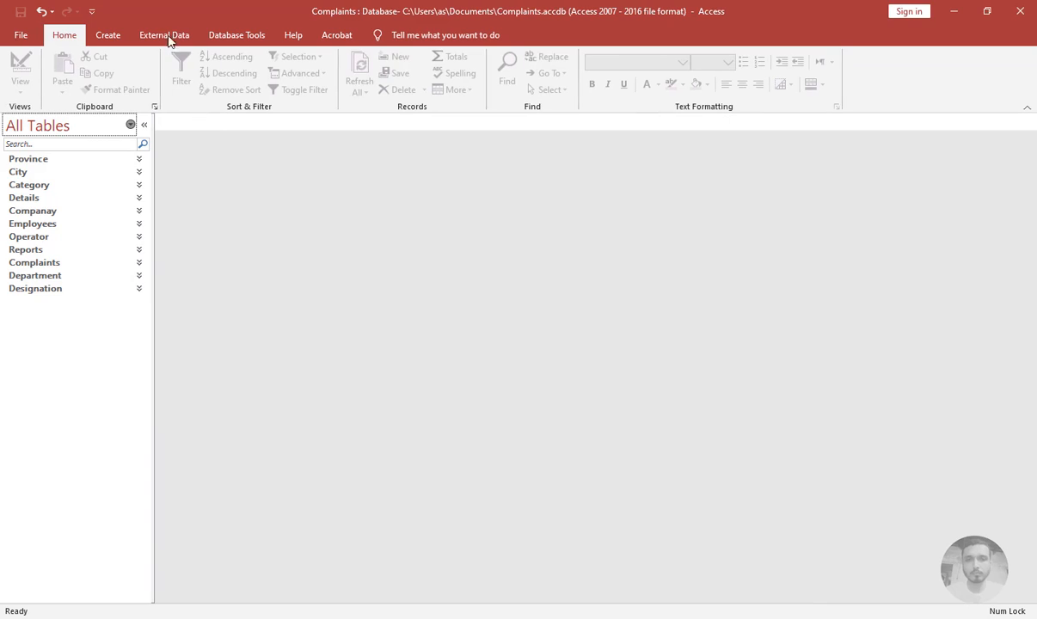
Create a new query design on the Designation table including all its fields
{"action": "left_click", "coordinate": [107, 34]}
{"action": "left_click", "coordinate": [223, 73]}
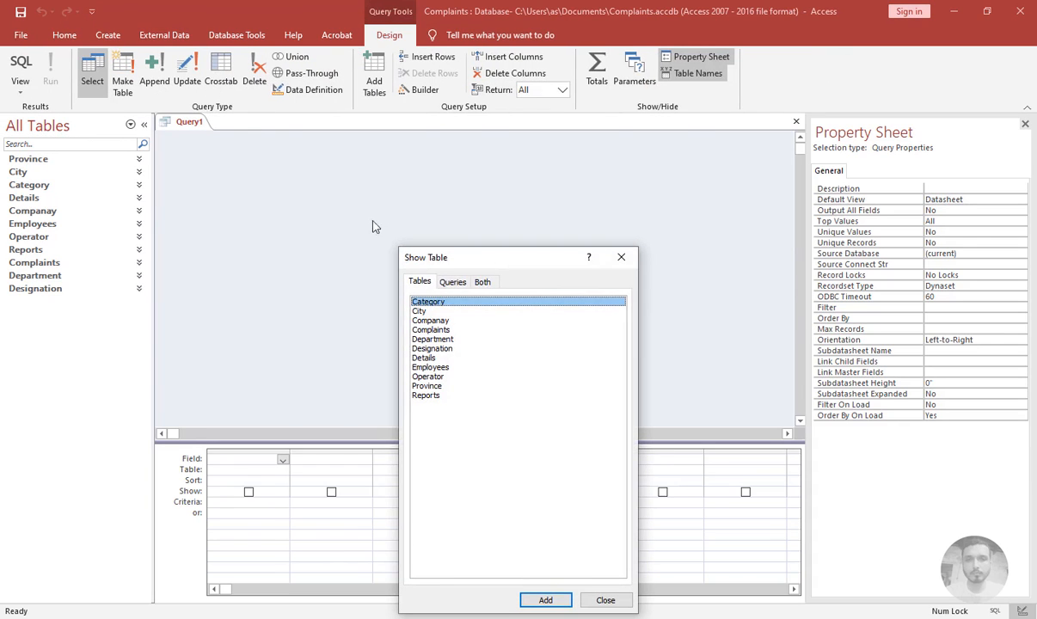
{"action": "double_click", "coordinate": [422, 349]}
{"action": "left_click", "coordinate": [622, 257]}
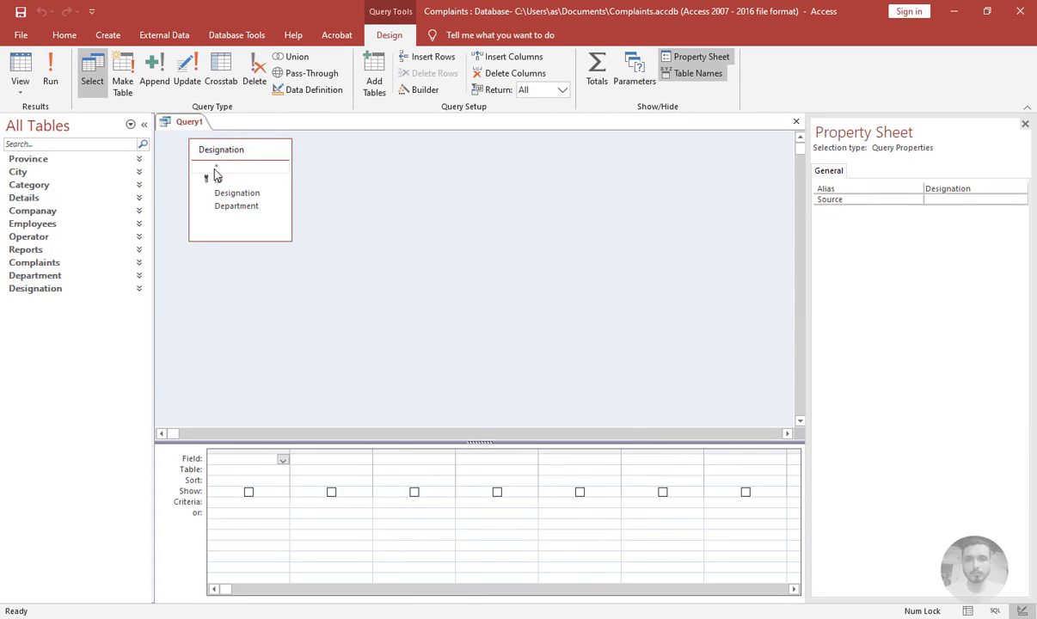
{"action": "double_click", "coordinate": [210, 165]}
Save the Designation query as DesignationExtended and close it
{"action": "key", "text": "ctrl+s"}
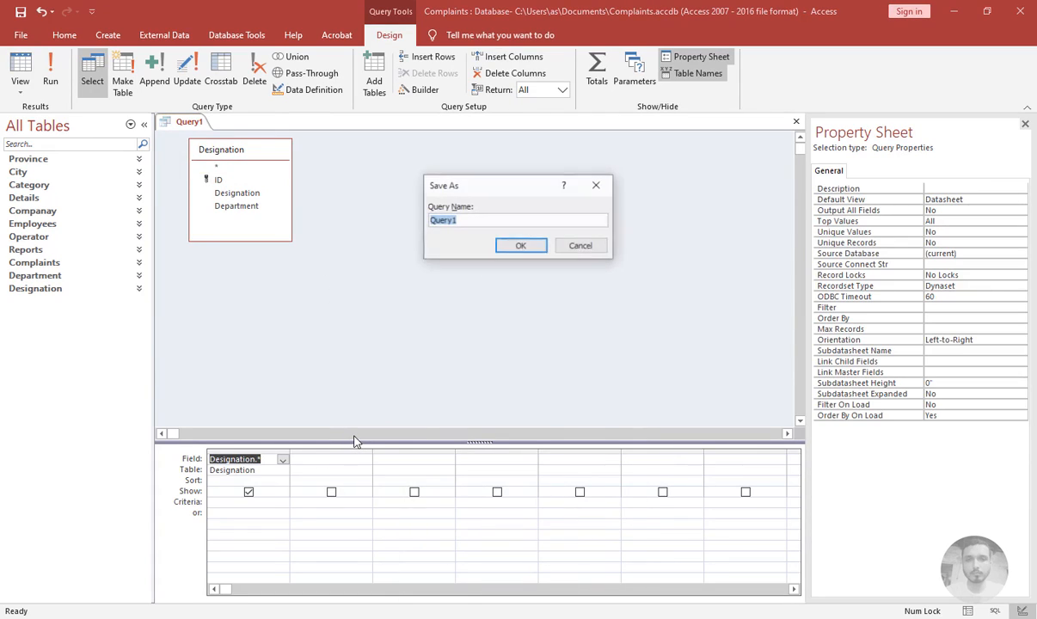
{"action": "type", "text": "Designation"}
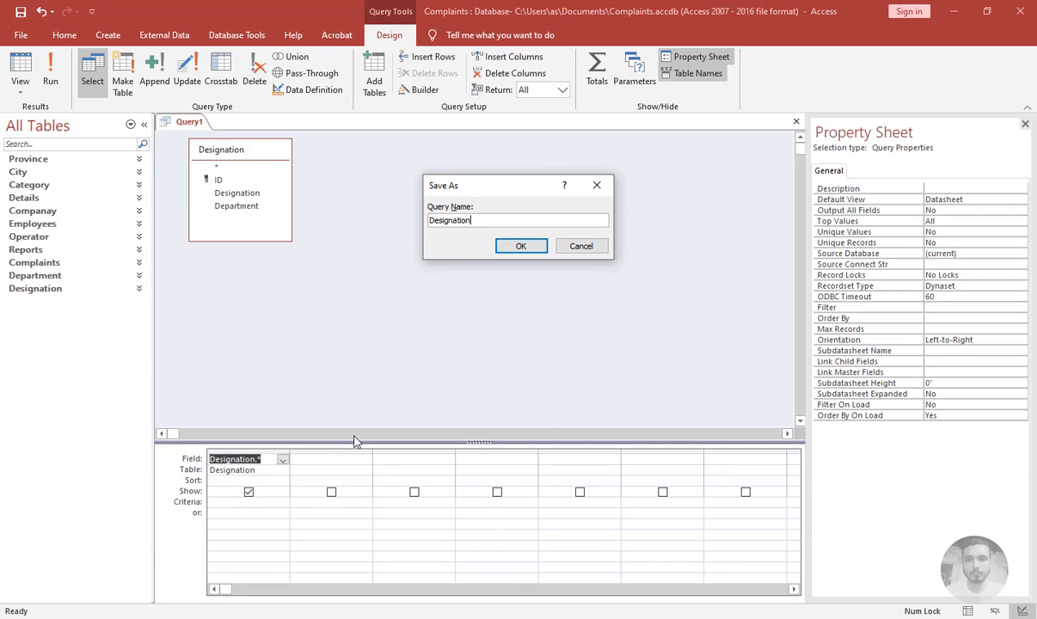
{"action": "key", "text": "Return"}
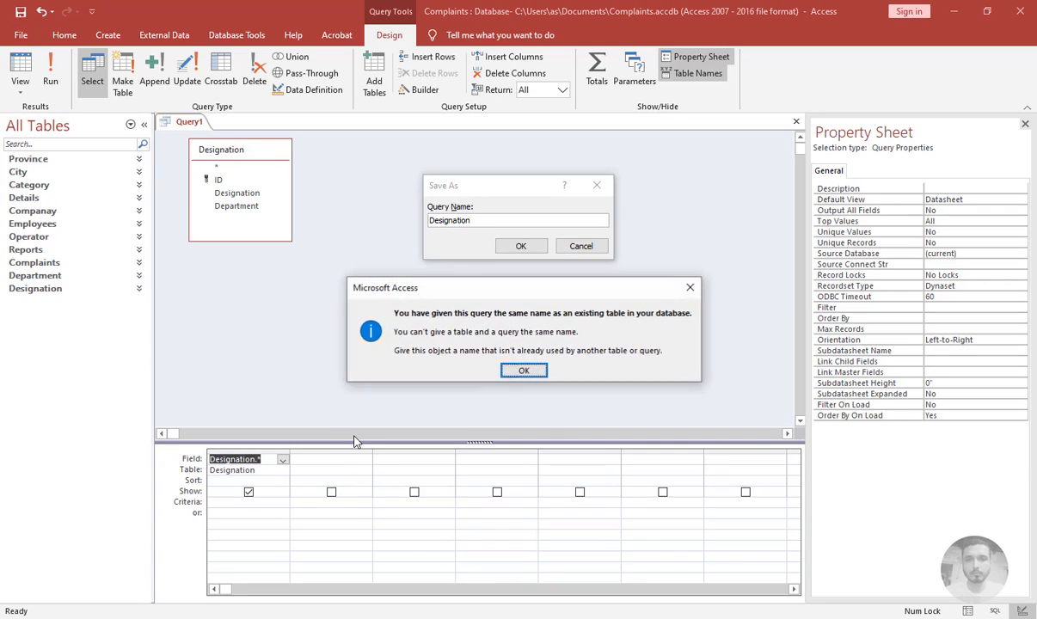
{"action": "key", "text": "Return"}
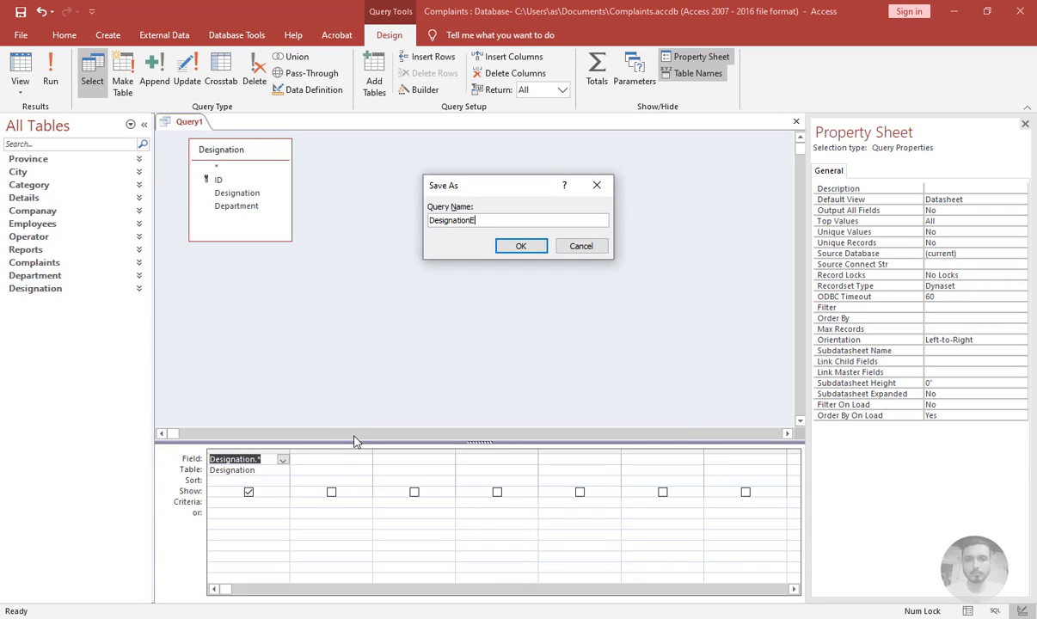
{"action": "type", "text": "Extended"}
{"action": "key", "text": "Return"}
{"action": "key", "text": "ctrl+w"}
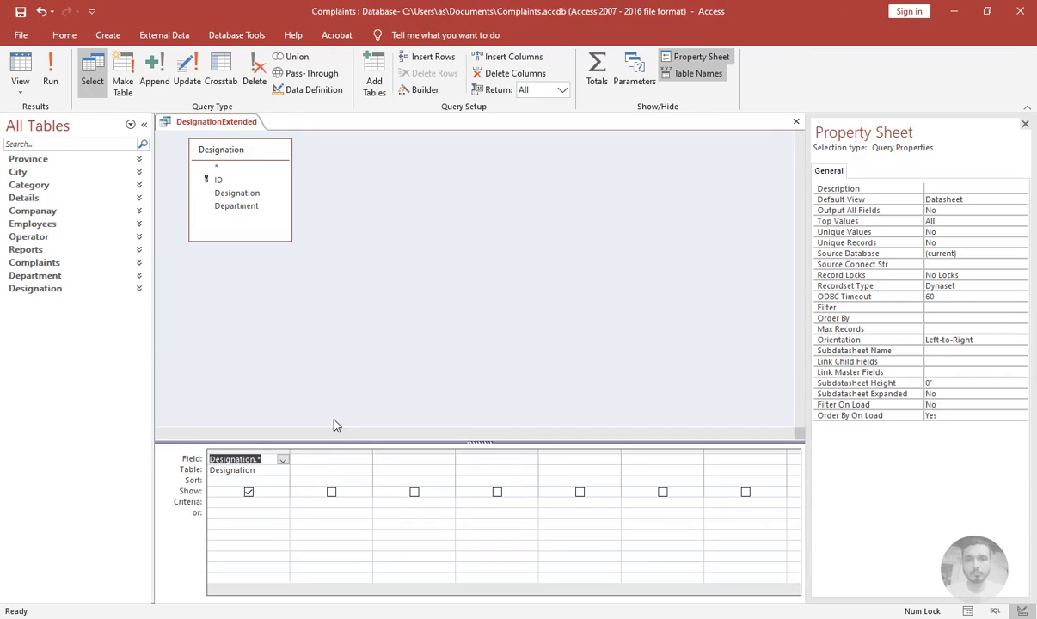
Create a new query design on the Details table including all its fields
{"action": "left_click", "coordinate": [107, 35]}
{"action": "left_click", "coordinate": [215, 73]}
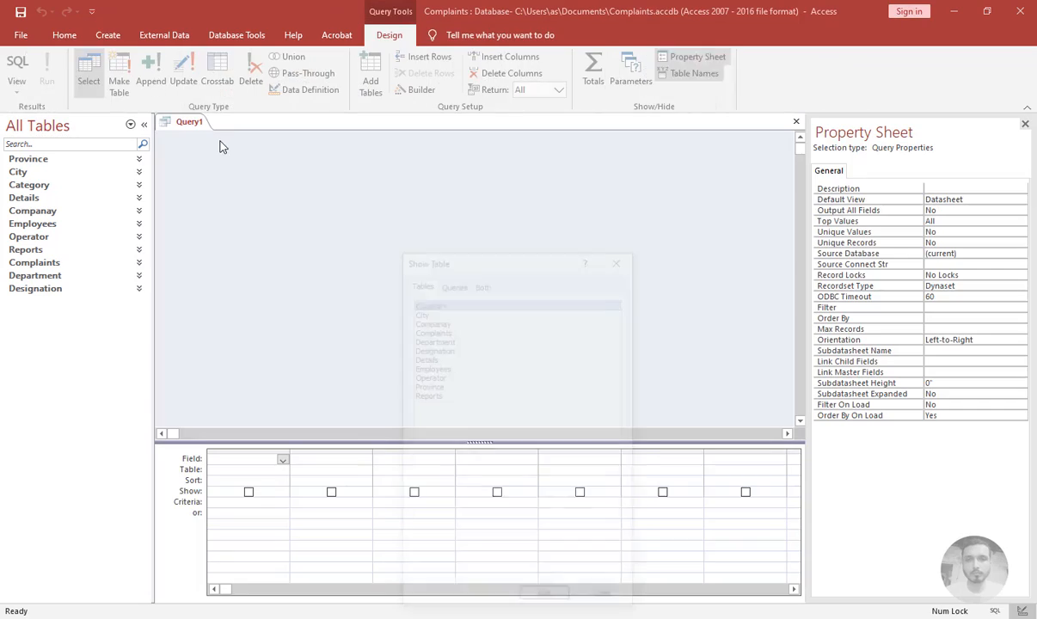
{"action": "double_click", "coordinate": [427, 362]}
{"action": "left_click", "coordinate": [621, 257]}
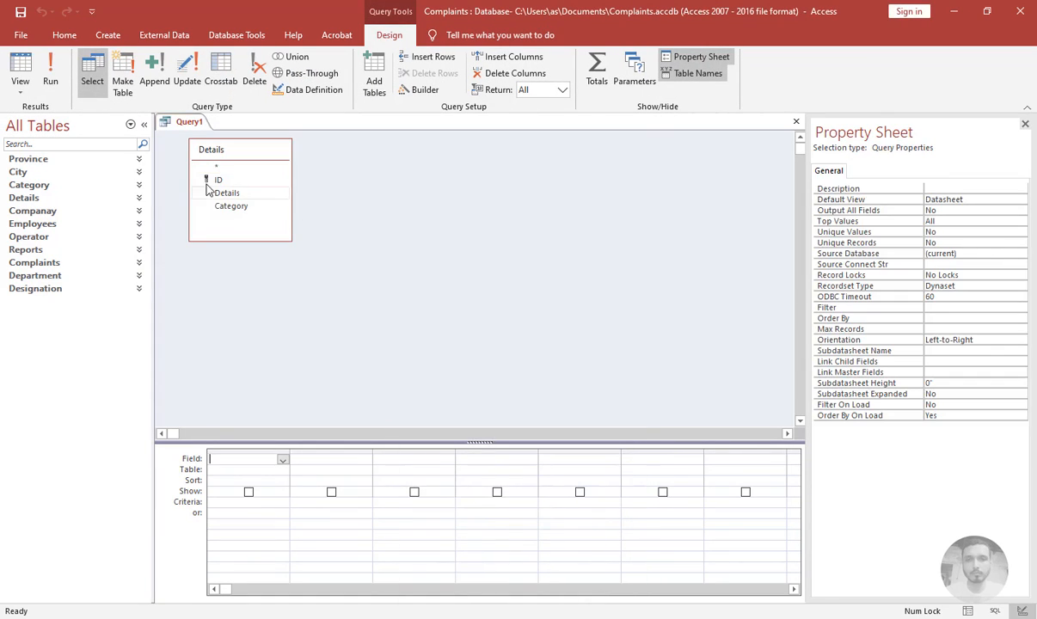
{"action": "double_click", "coordinate": [227, 168]}
Save the Details query as DetailsExtended and close it
{"action": "key", "text": "ctrl+s"}
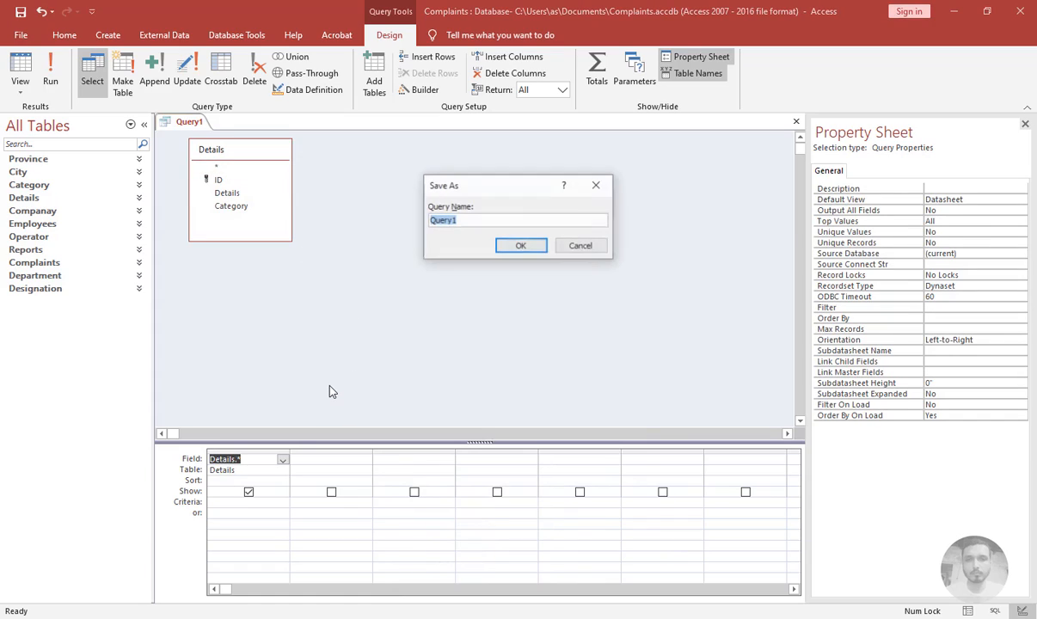
{"action": "type", "text": "DetailsExtend"}
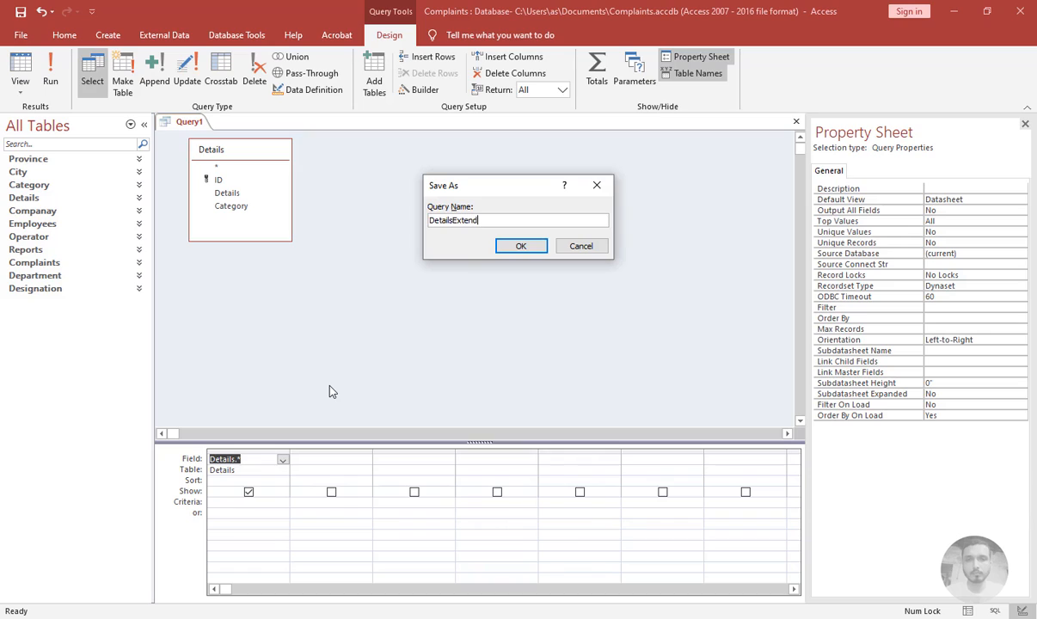
{"action": "type", "text": "ed"}
{"action": "key", "text": "Return"}
{"action": "key", "text": "ctrl+w"}
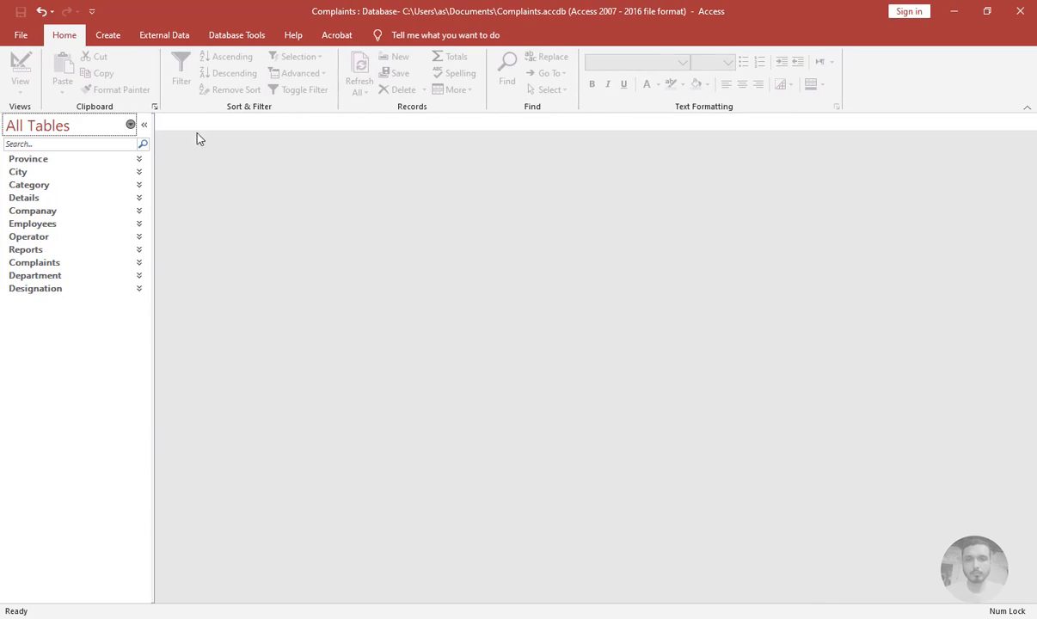
Create a new query design on the Employees table including all its fields
{"action": "left_click", "coordinate": [112, 37]}
{"action": "left_click", "coordinate": [232, 61]}
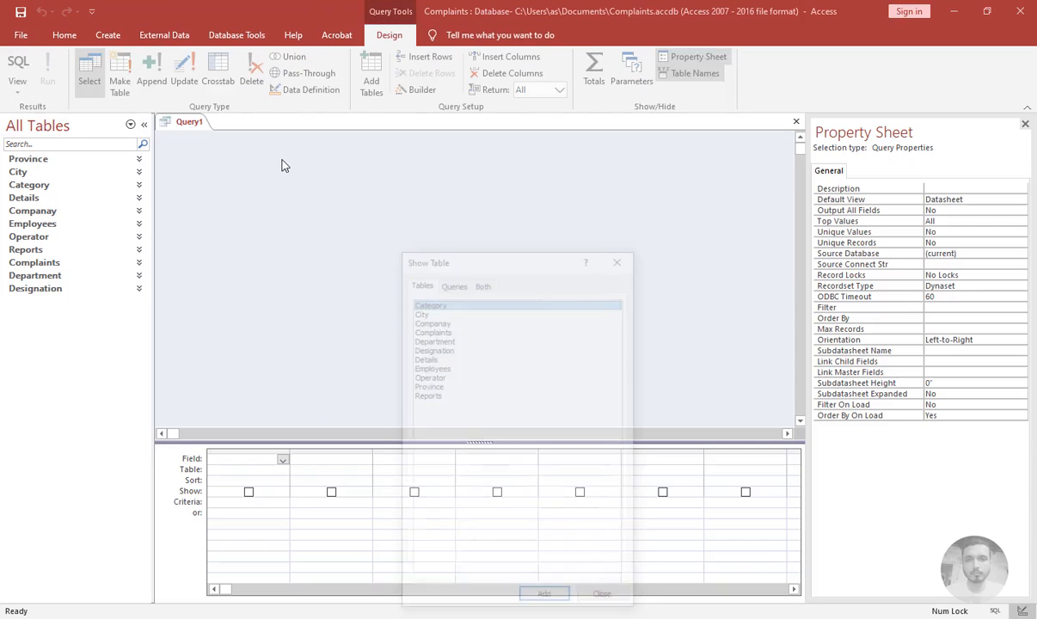
{"action": "double_click", "coordinate": [431, 368]}
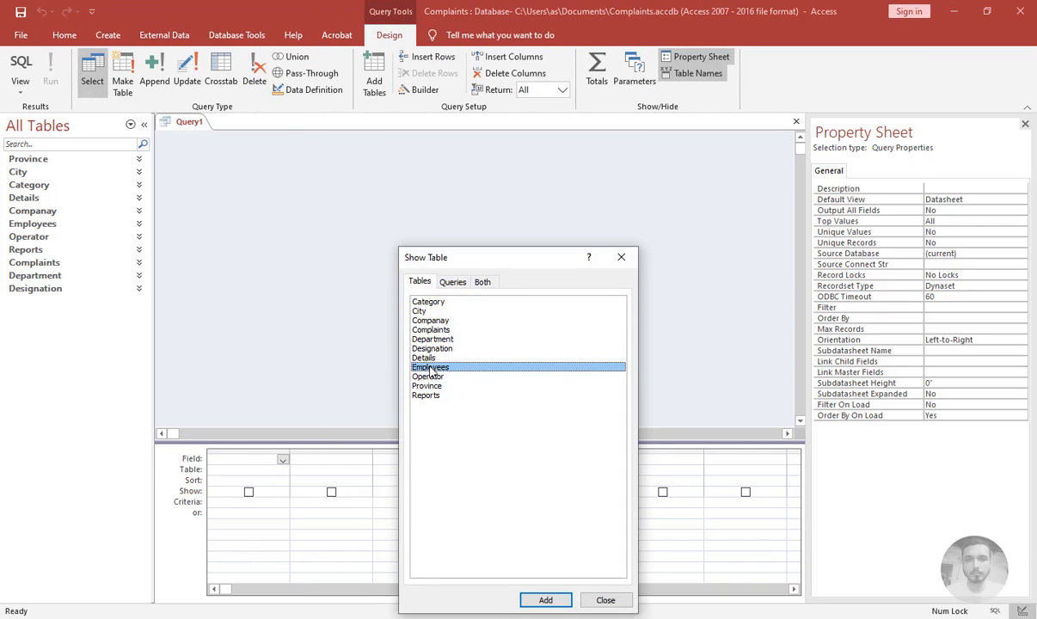
{"action": "left_click", "coordinate": [621, 257]}
{"action": "double_click", "coordinate": [217, 165]}
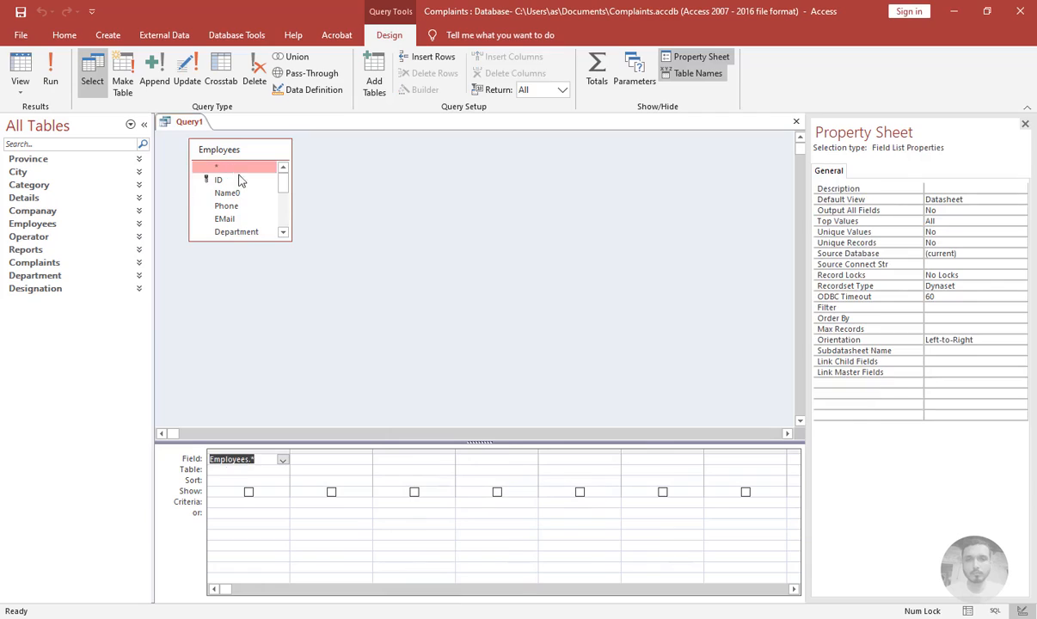
{"action": "left_click_drag", "start_coordinate": [287, 240], "coordinate": [333, 361]}
{"action": "left_click", "coordinate": [336, 463]}
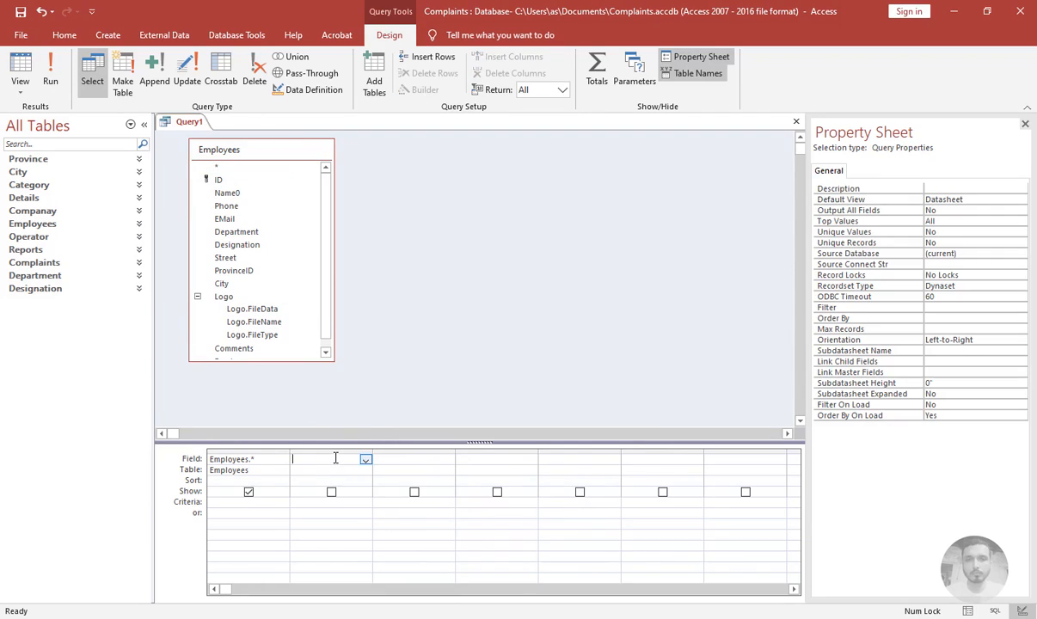
{"action": "scroll", "coordinate": [321, 287], "scroll_direction": "down", "scroll_amount": 1}
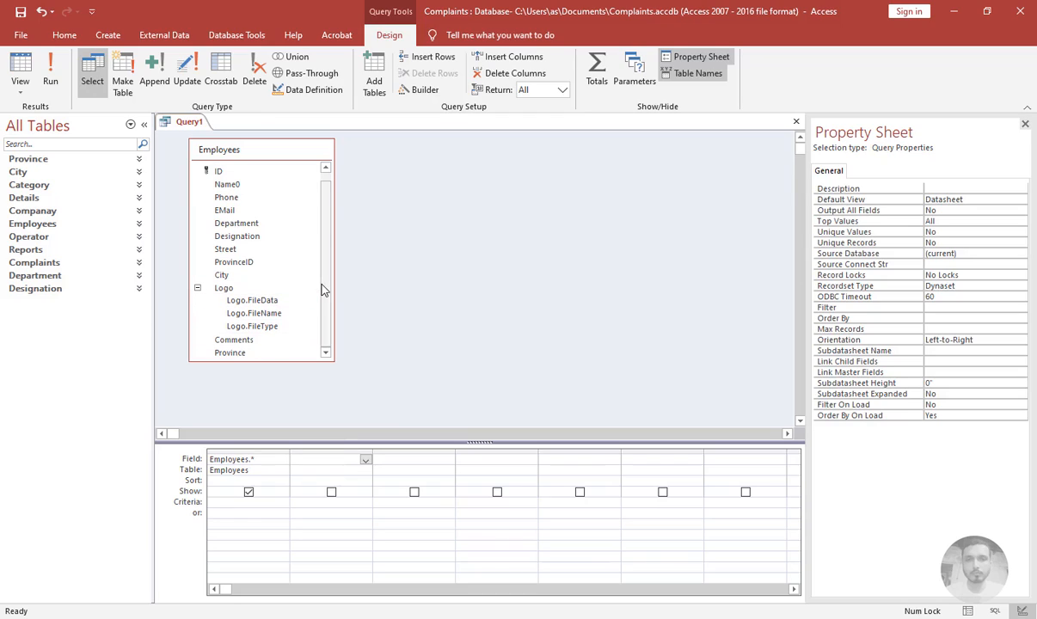
Copy the Address calculated column from the CompanayExtended query design into the Employees query's next column
{"action": "left_click", "coordinate": [71, 212]}
{"action": "left_click", "coordinate": [82, 244]}
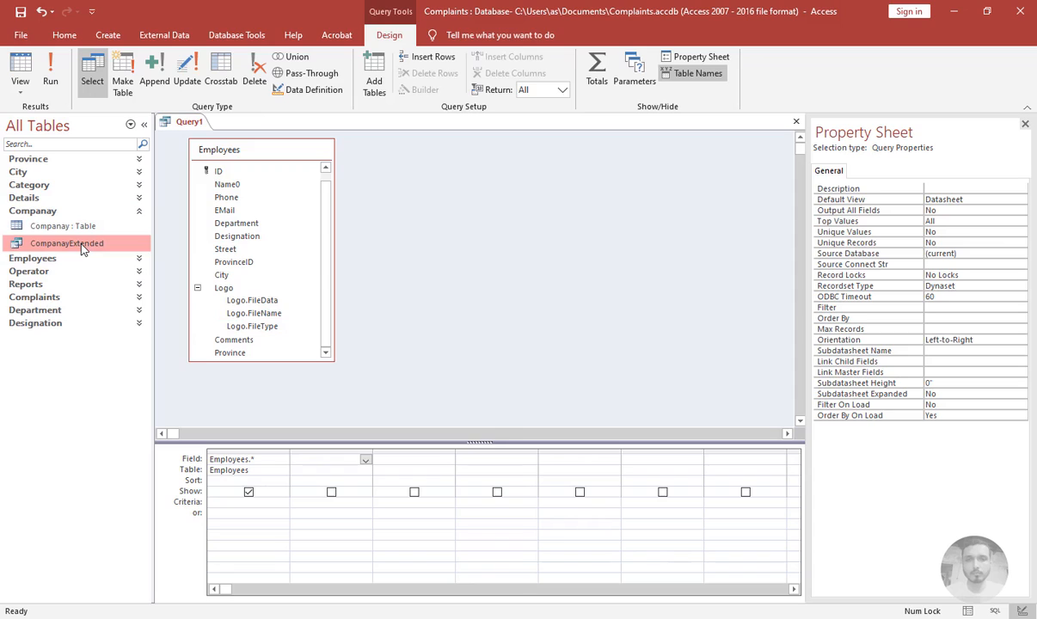
{"action": "right_click", "coordinate": [81, 244]}
{"action": "left_click", "coordinate": [113, 272]}
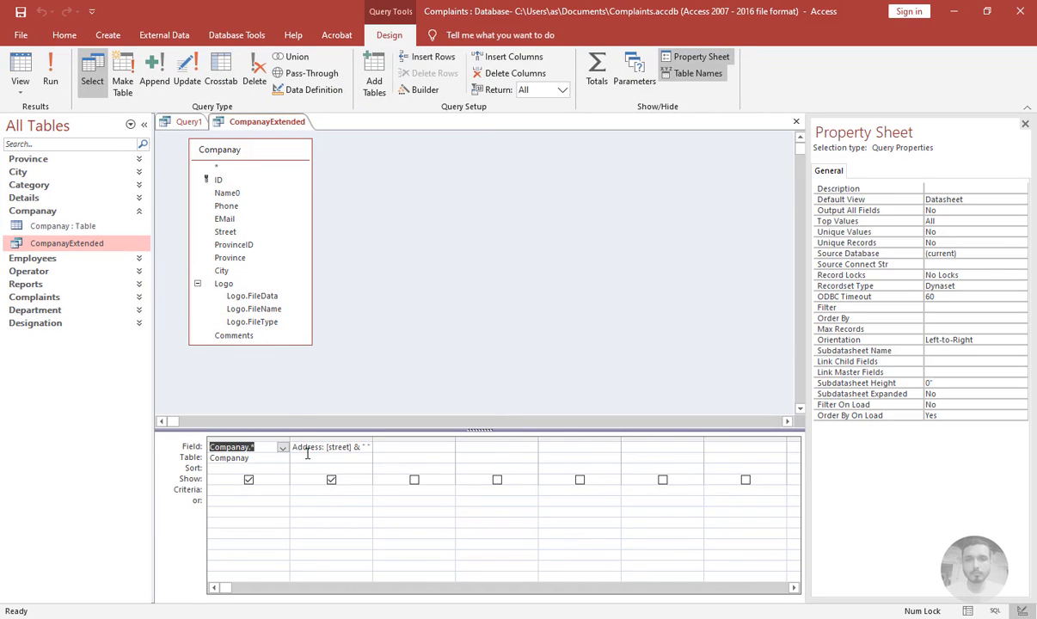
{"action": "left_click", "coordinate": [308, 451]}
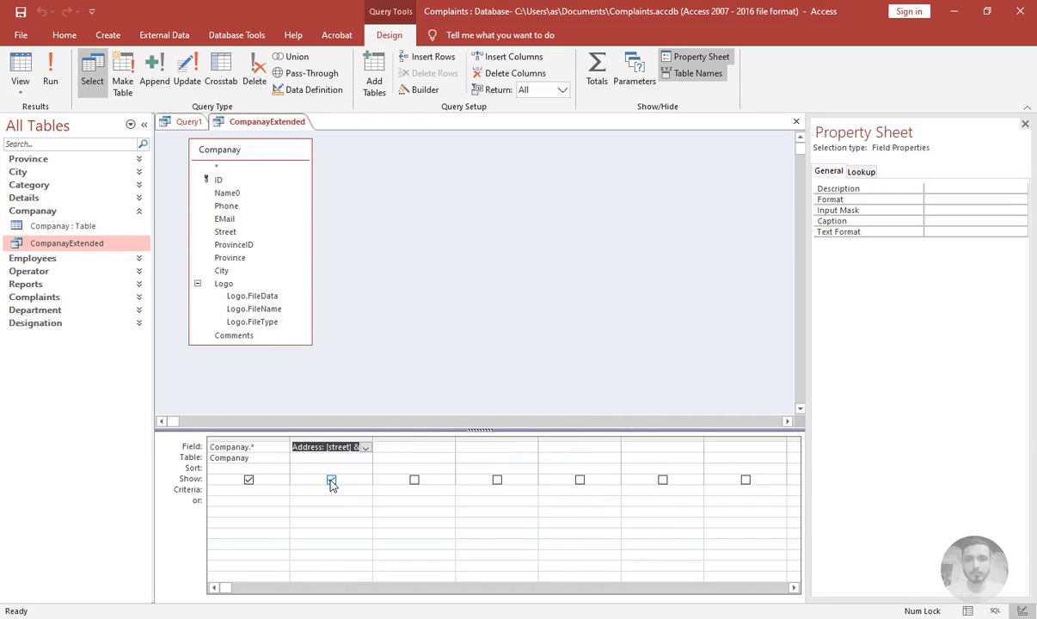
{"action": "left_click", "coordinate": [796, 122]}
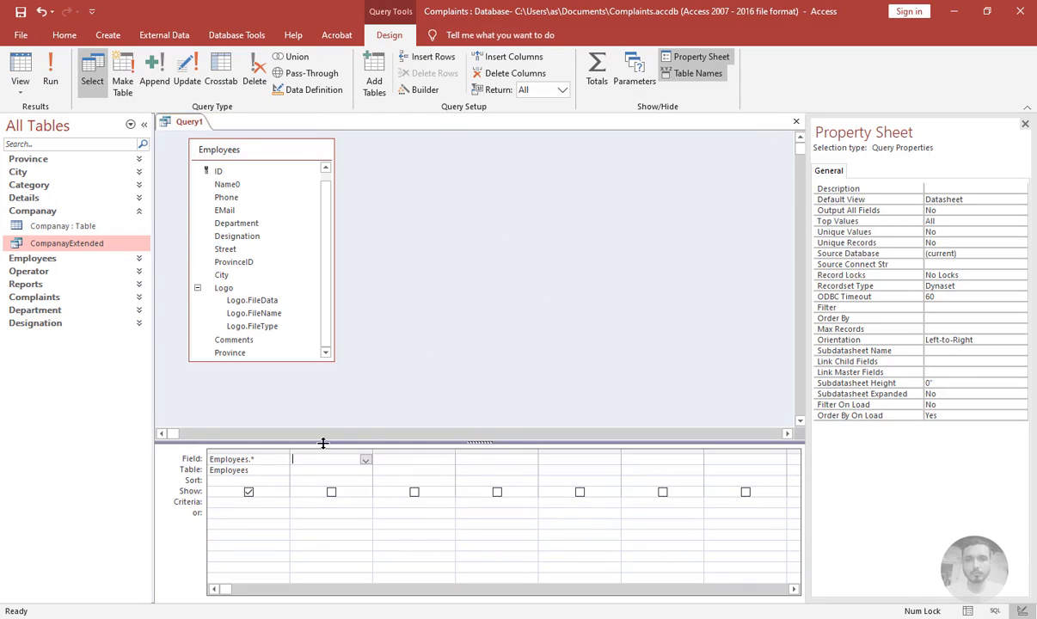
{"action": "left_click", "coordinate": [320, 451]}
{"action": "left_click", "coordinate": [315, 461]}
{"action": "key", "text": "ctrl+v"}
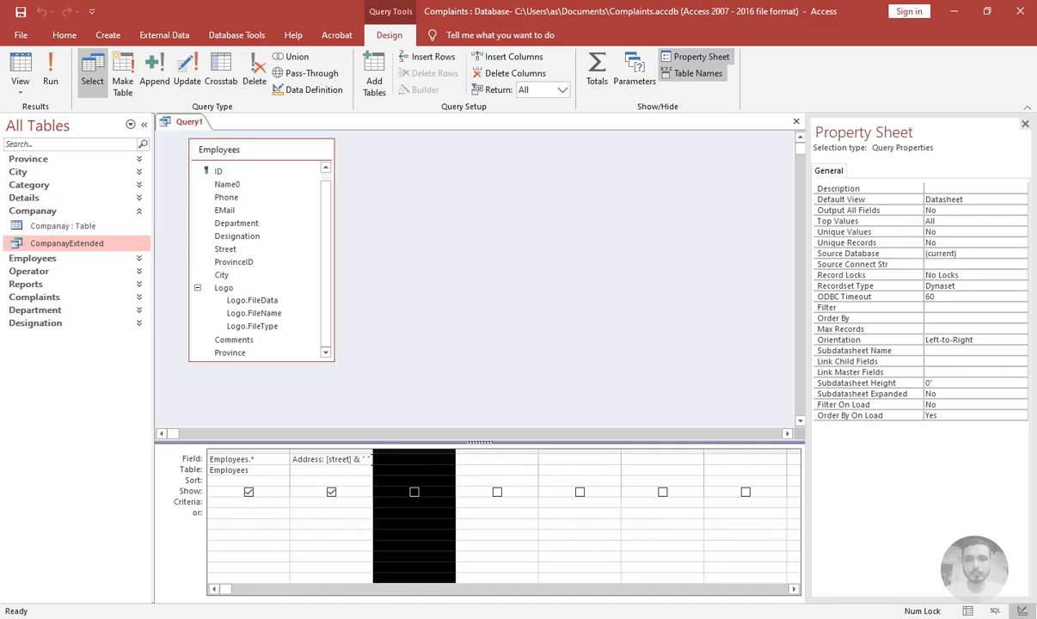
Close the Employees query, saving it as EmployeeExtended
{"action": "left_click", "coordinate": [796, 121]}
{"action": "left_click", "coordinate": [462, 358]}
{"action": "type", "text": "Employee"}
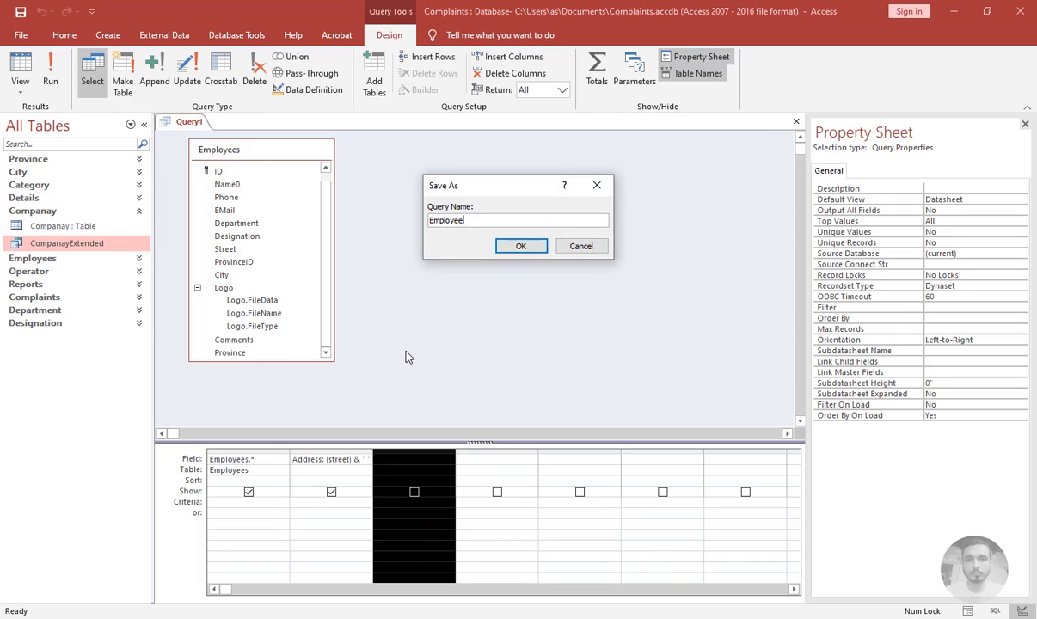
{"action": "type", "text": "Extended"}
{"action": "key", "text": "Return"}
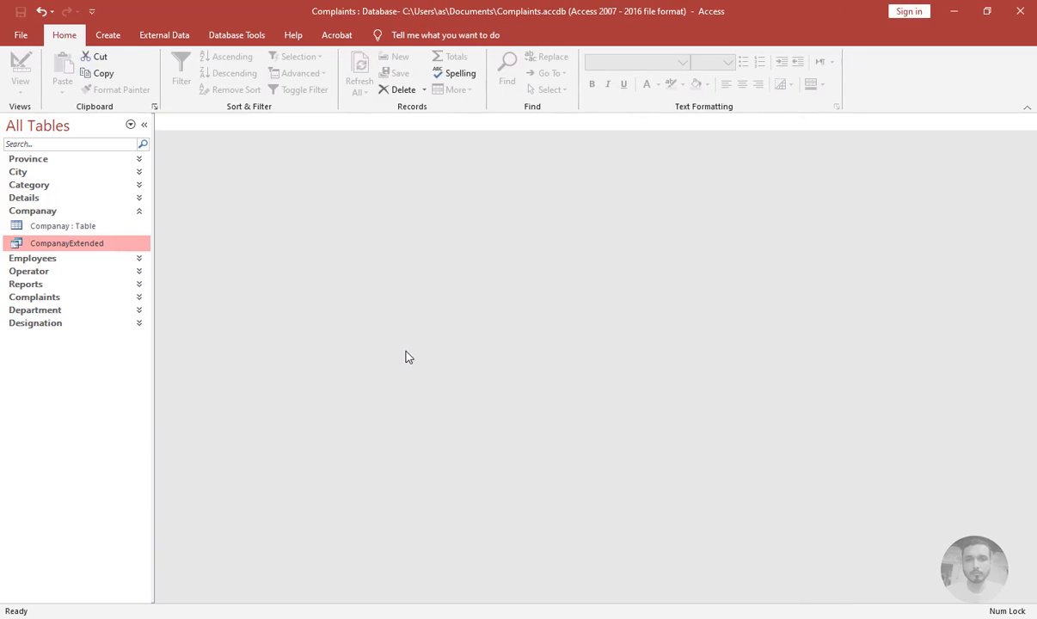
{"action": "left_click", "coordinate": [109, 35]}
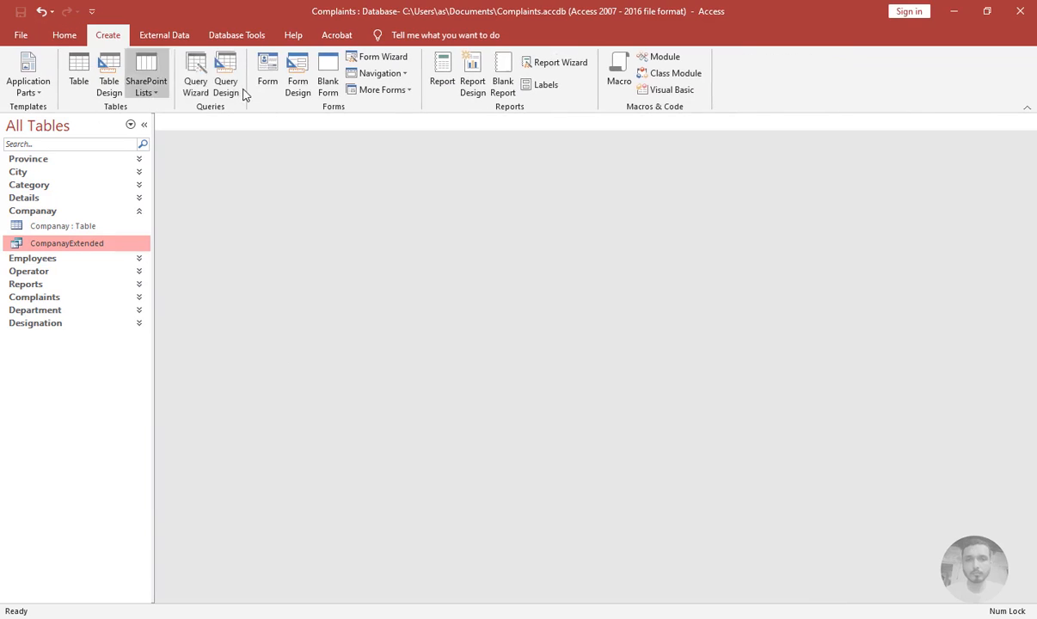
{"action": "left_click", "coordinate": [132, 211]}
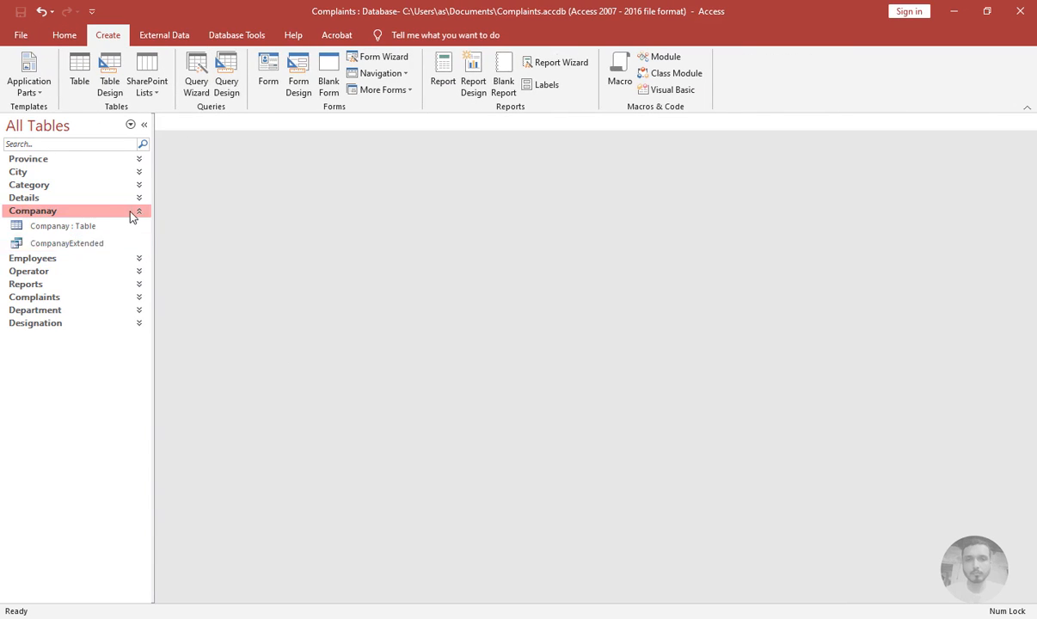
Create a new query design on the Operator table including all its fields
{"action": "left_click", "coordinate": [227, 83]}
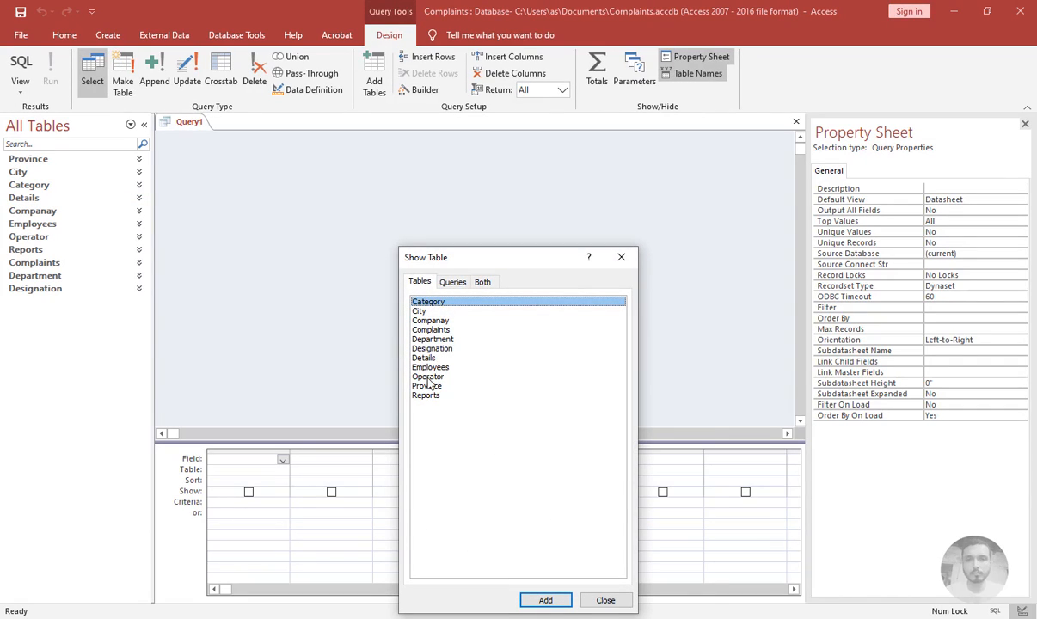
{"action": "double_click", "coordinate": [428, 378]}
{"action": "left_click", "coordinate": [621, 257]}
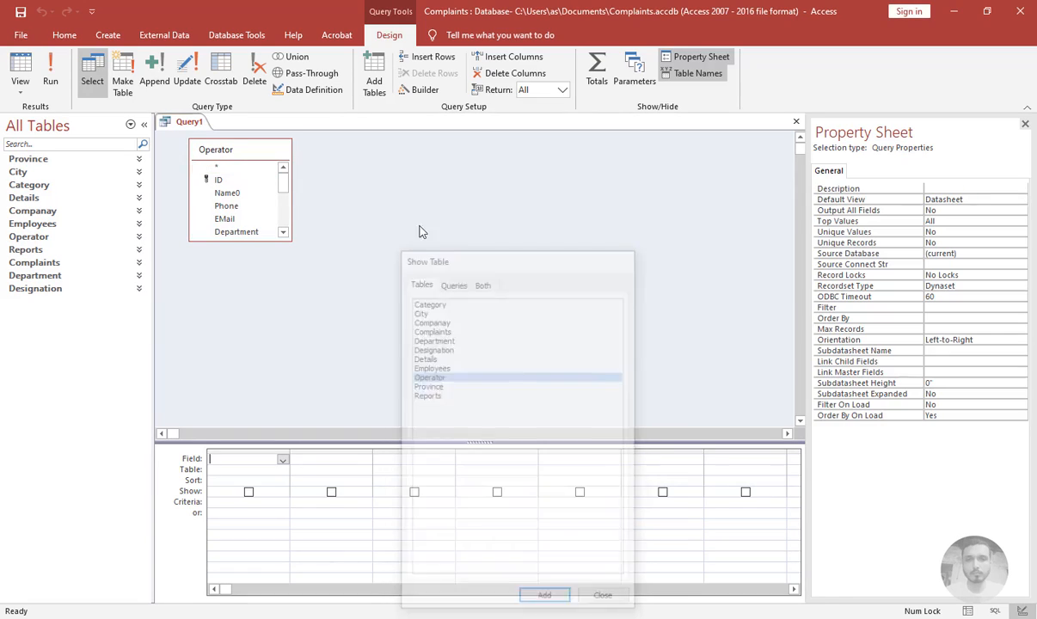
{"action": "left_click", "coordinate": [202, 156]}
{"action": "left_click_drag", "start_coordinate": [217, 166], "coordinate": [245, 458]}
Paste the copied Address calculated column into the Operator query's next column, then save it as OperatorExtended and close it
{"action": "left_click", "coordinate": [313, 458]}
{"action": "type", "text": "] & \" \" & [City]"}
{"action": "key", "text": "ctrl+s"}
{"action": "type", "text": "OperatorExtended"}
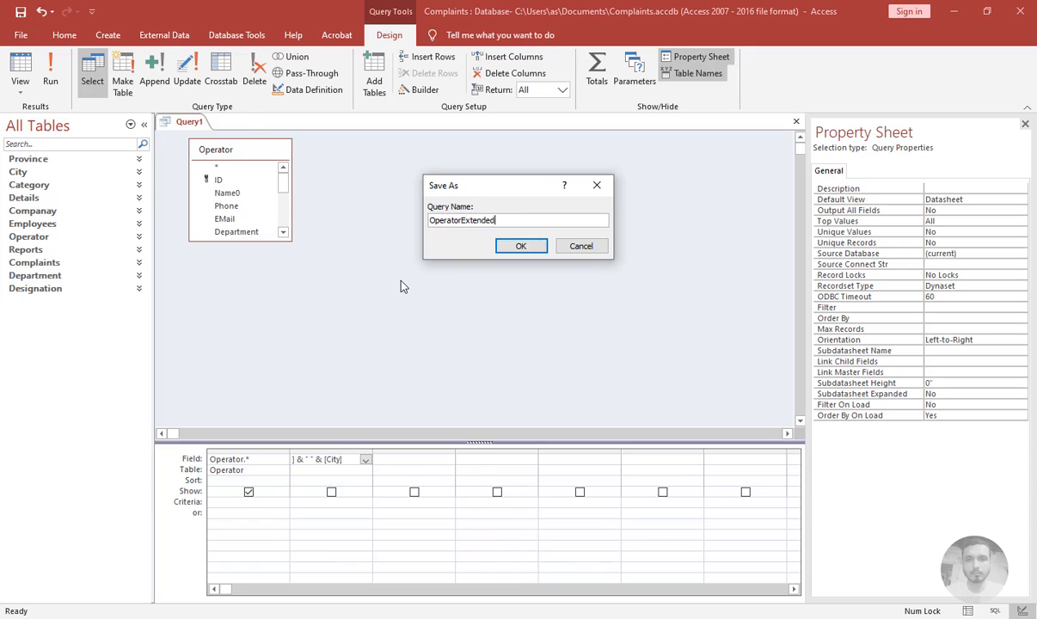
{"action": "key", "text": "Return"}
{"action": "key", "text": "ctrl+w"}
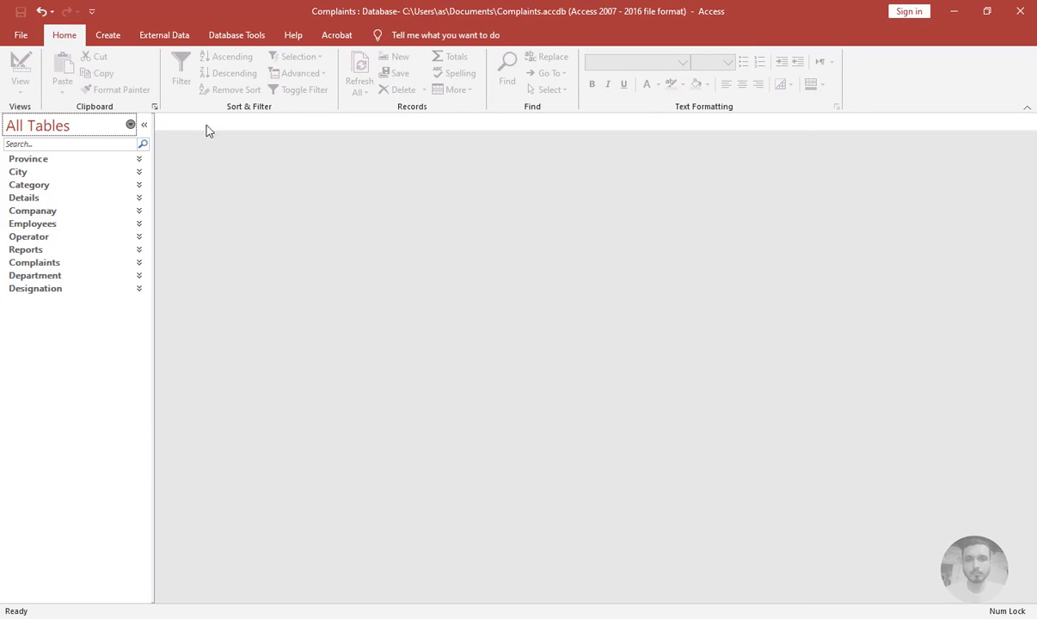
Create a new query design on the Province table including all its fields
{"action": "left_click", "coordinate": [108, 34]}
{"action": "left_click", "coordinate": [225, 84]}
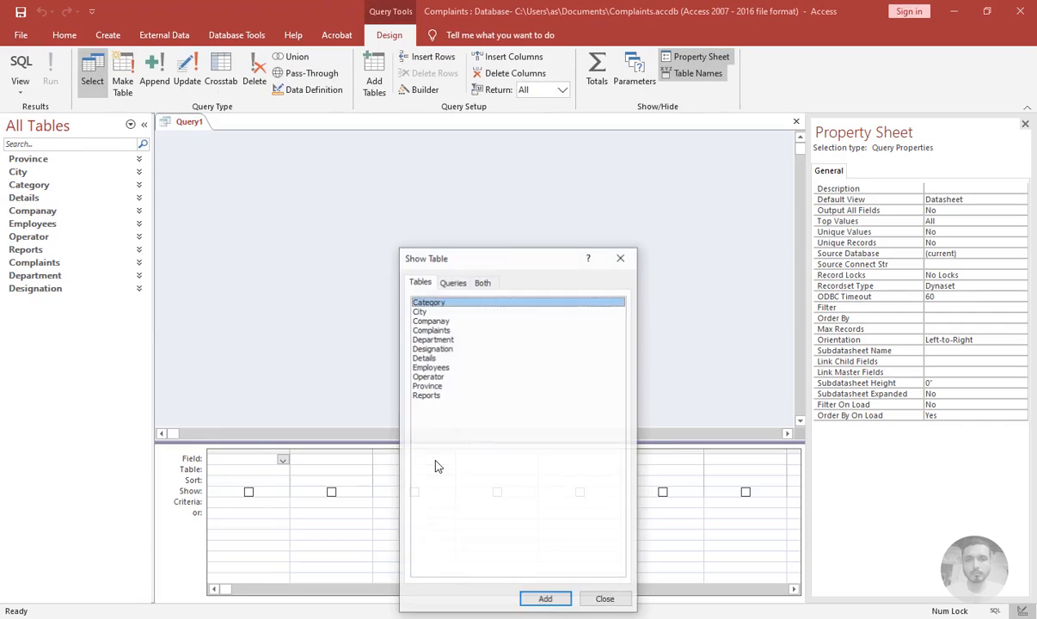
{"action": "double_click", "coordinate": [428, 386]}
{"action": "left_click", "coordinate": [621, 257]}
{"action": "key", "text": "ctrl+s"}
{"action": "left_click", "coordinate": [581, 246]}
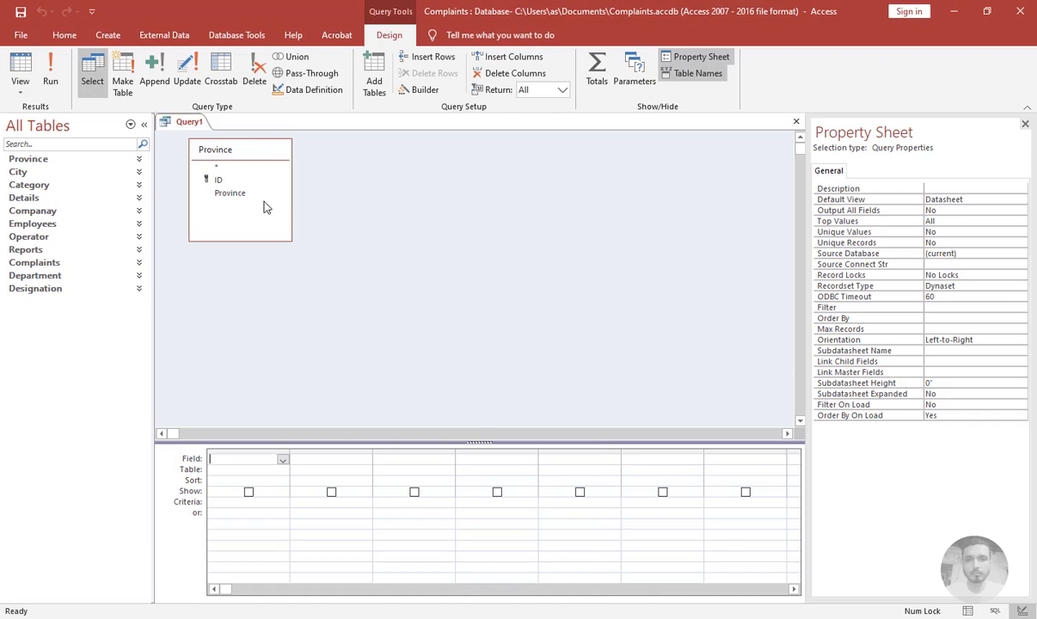
{"action": "double_click", "coordinate": [218, 167]}
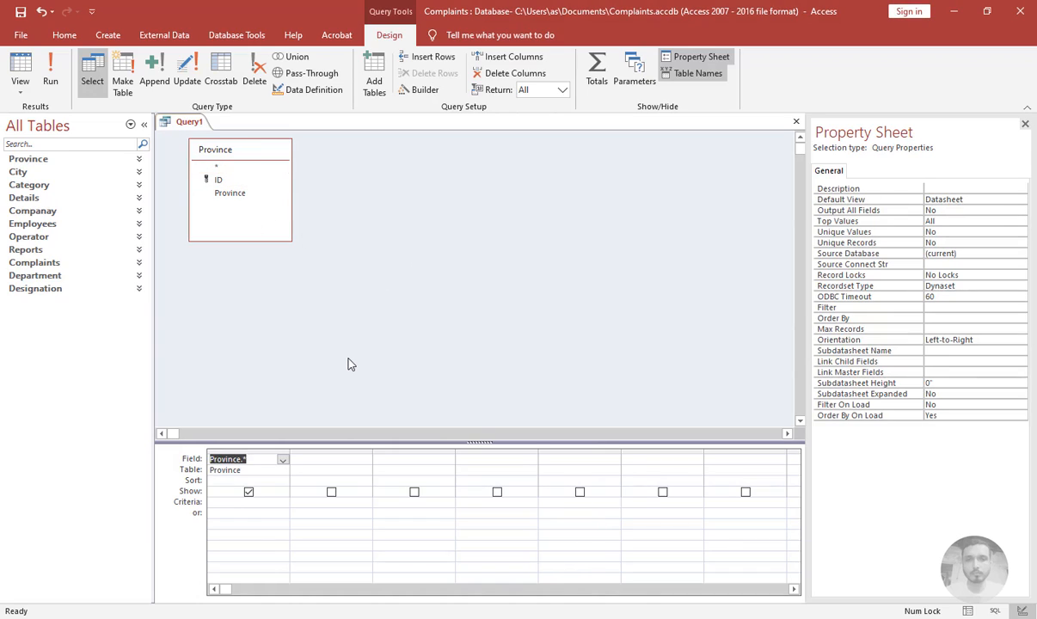
Save the Province query as ProvinceExtended and close it
{"action": "key", "text": "ctrl+s"}
{"action": "type", "text": "Per"}
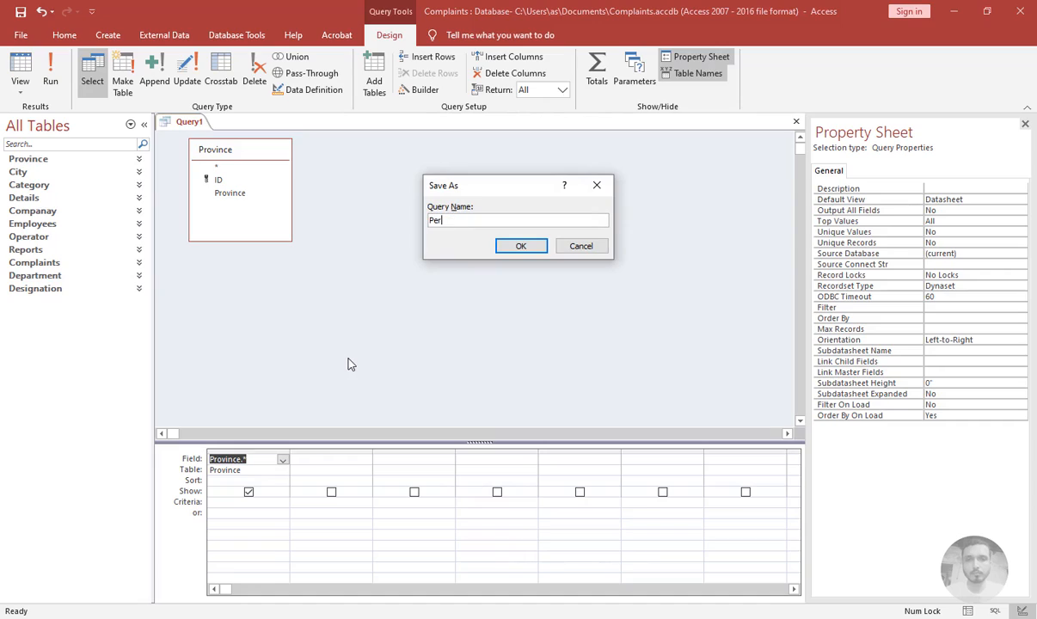
{"action": "type", "text": "vinceExtended"}
{"action": "key", "text": "Return"}
{"action": "key", "text": "ctrl+w"}
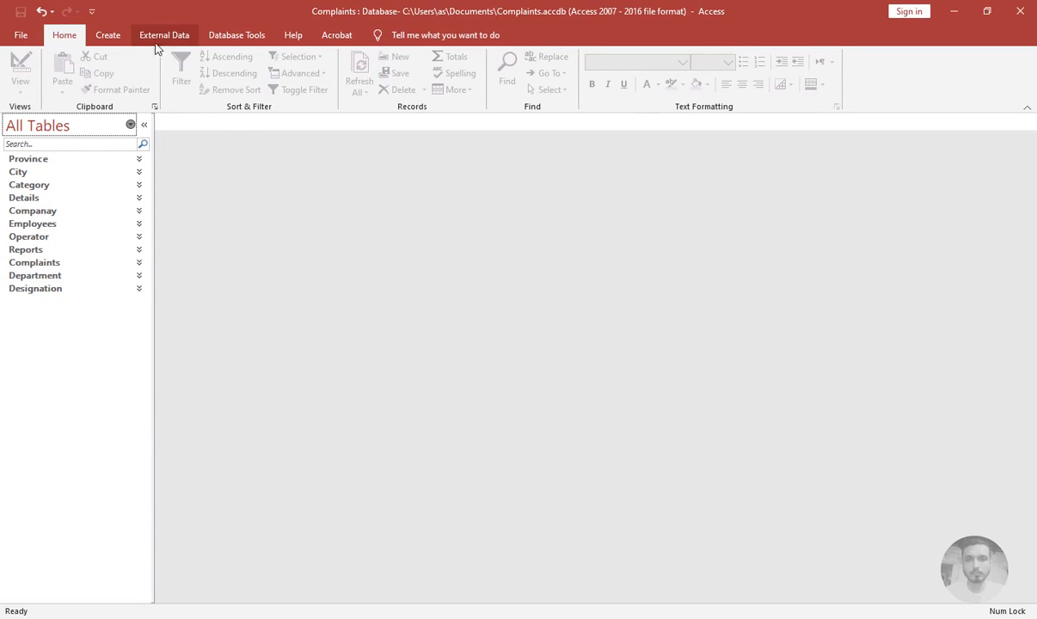
{"action": "left_click", "coordinate": [107, 35]}
{"action": "left_click", "coordinate": [228, 74]}
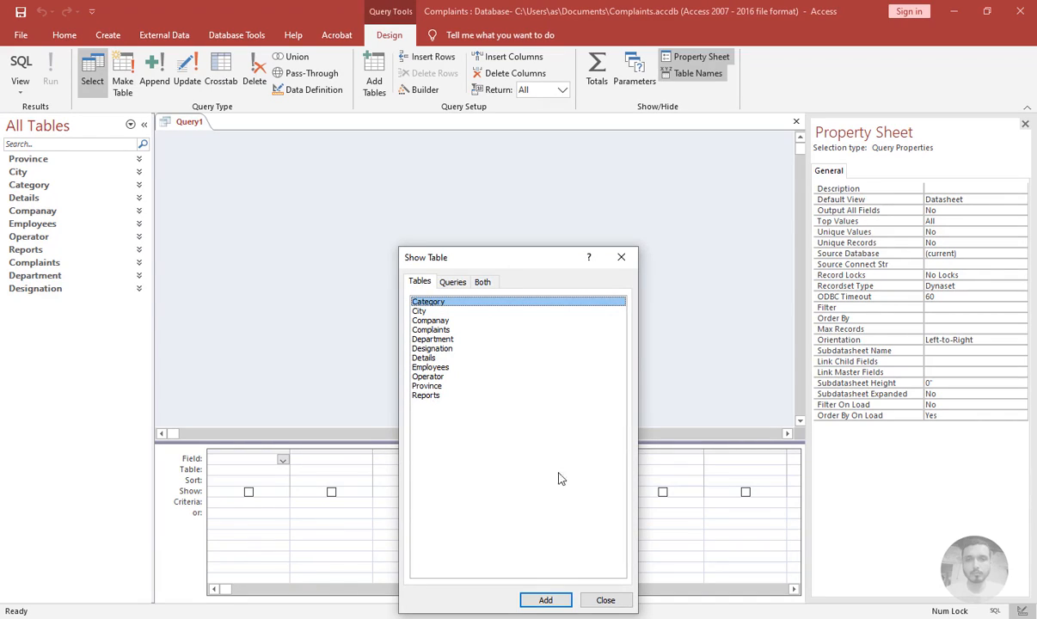
{"action": "left_click", "coordinate": [605, 600]}
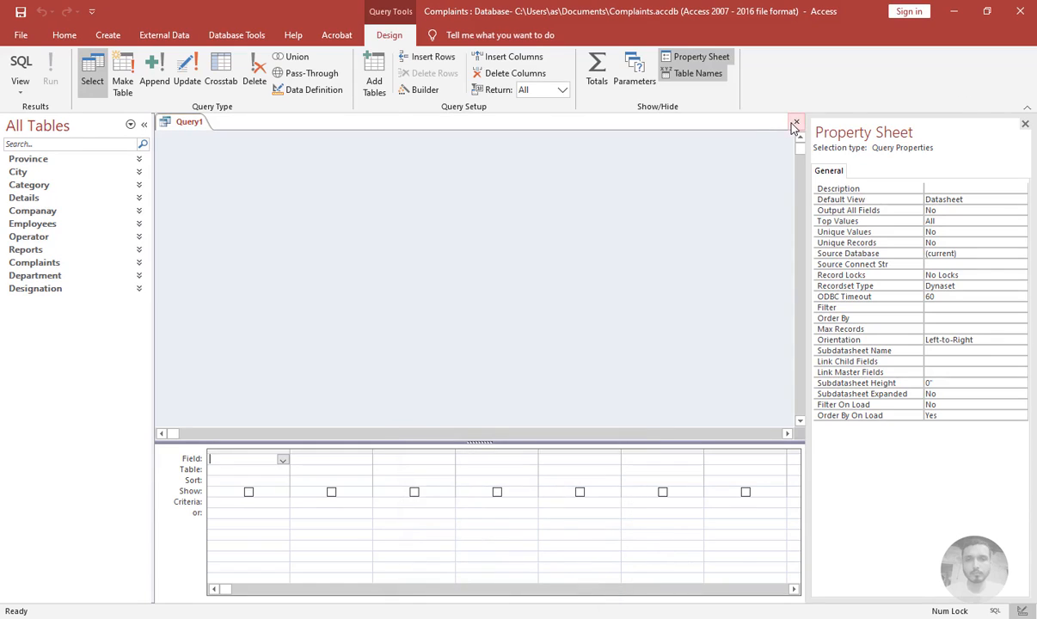
{"action": "left_click", "coordinate": [797, 123]}
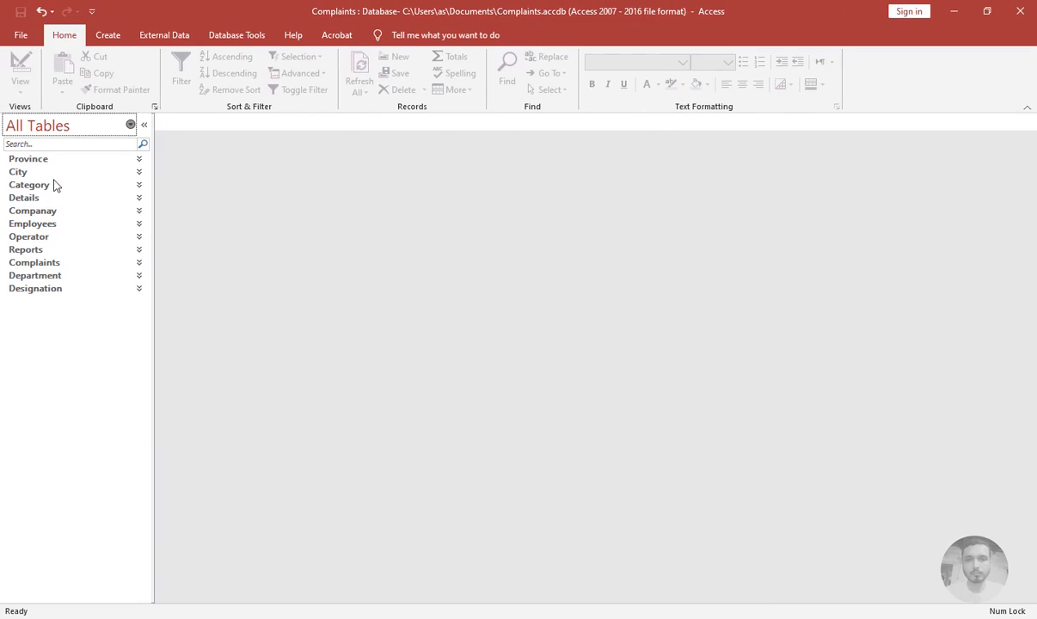
Review each table group in the navigation pane for its extended query
{"action": "left_click", "coordinate": [76, 289]}
{"action": "left_click", "coordinate": [62, 322]}
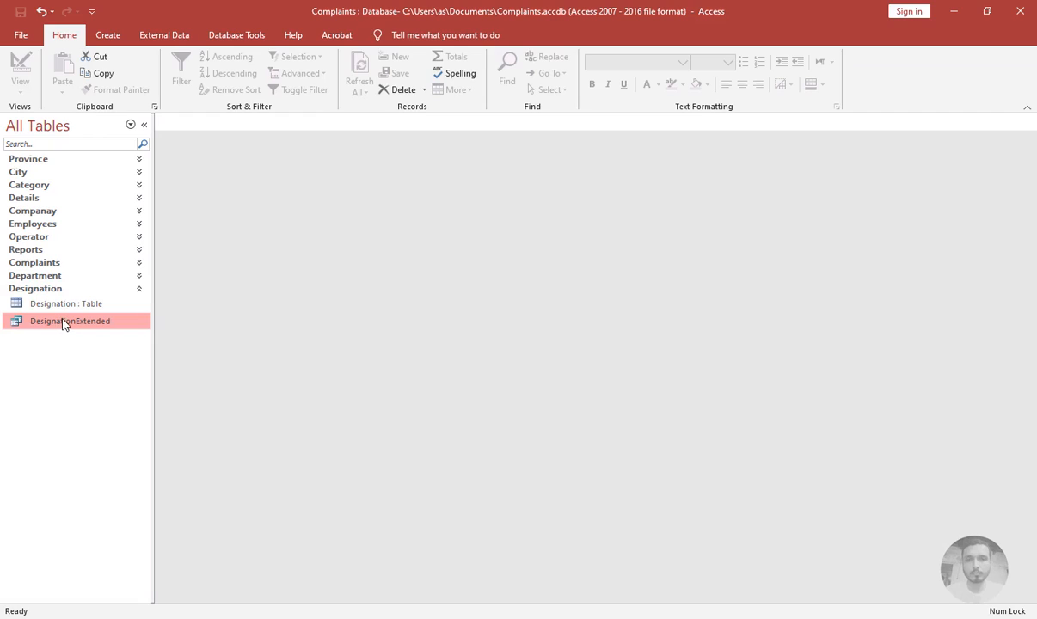
{"action": "left_click", "coordinate": [63, 290]}
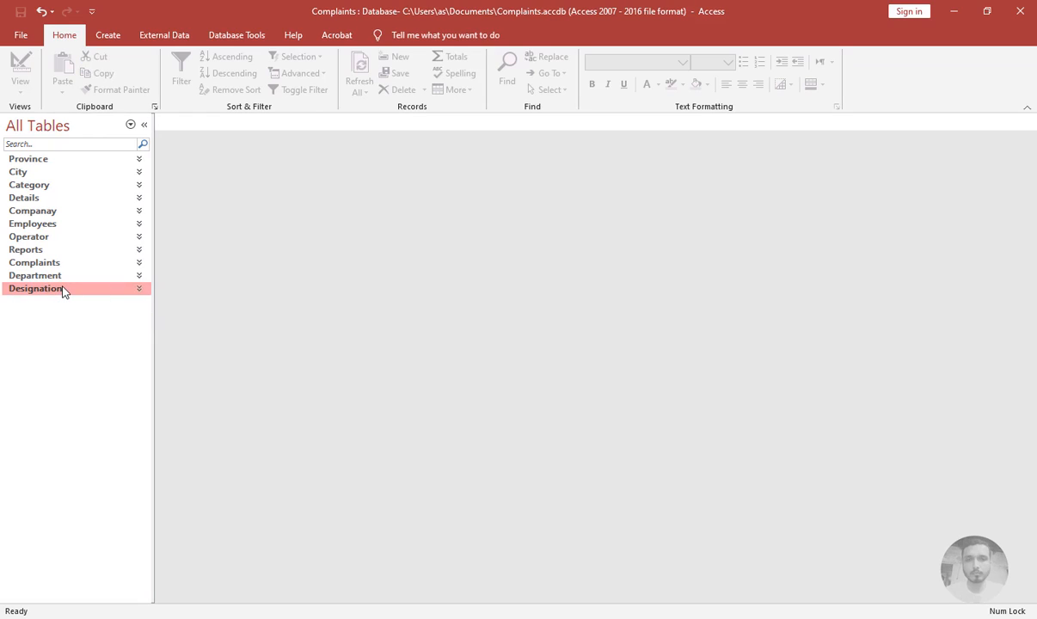
{"action": "left_click", "coordinate": [29, 161]}
{"action": "left_click", "coordinate": [28, 165]}
{"action": "left_click", "coordinate": [28, 174]}
{"action": "left_click", "coordinate": [29, 174]}
{"action": "left_click", "coordinate": [28, 186]}
{"action": "left_click", "coordinate": [28, 187]}
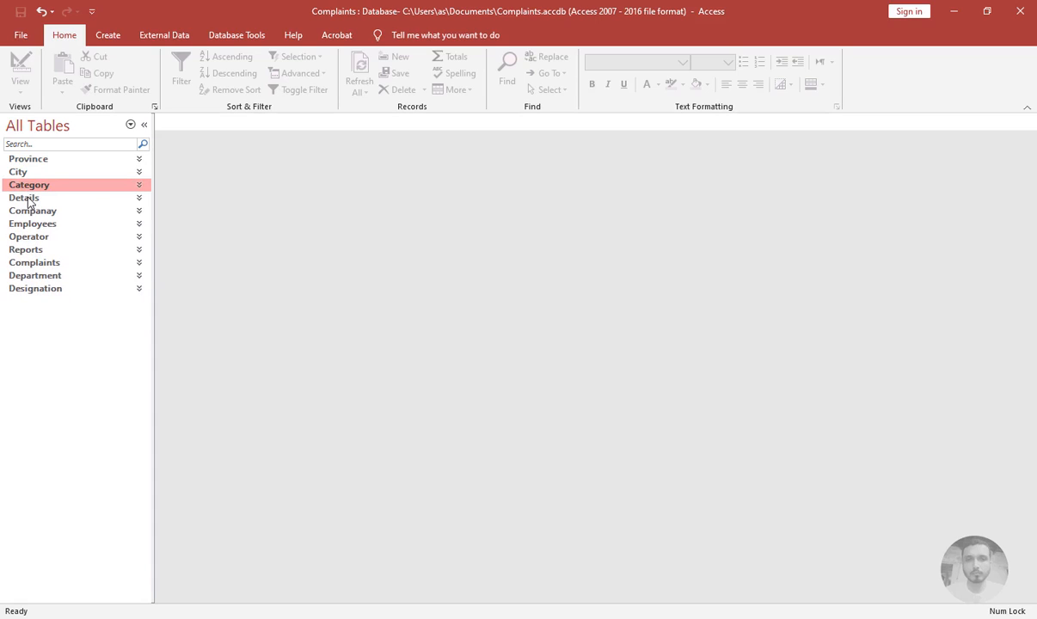
{"action": "left_click", "coordinate": [27, 200]}
{"action": "left_click", "coordinate": [29, 200]}
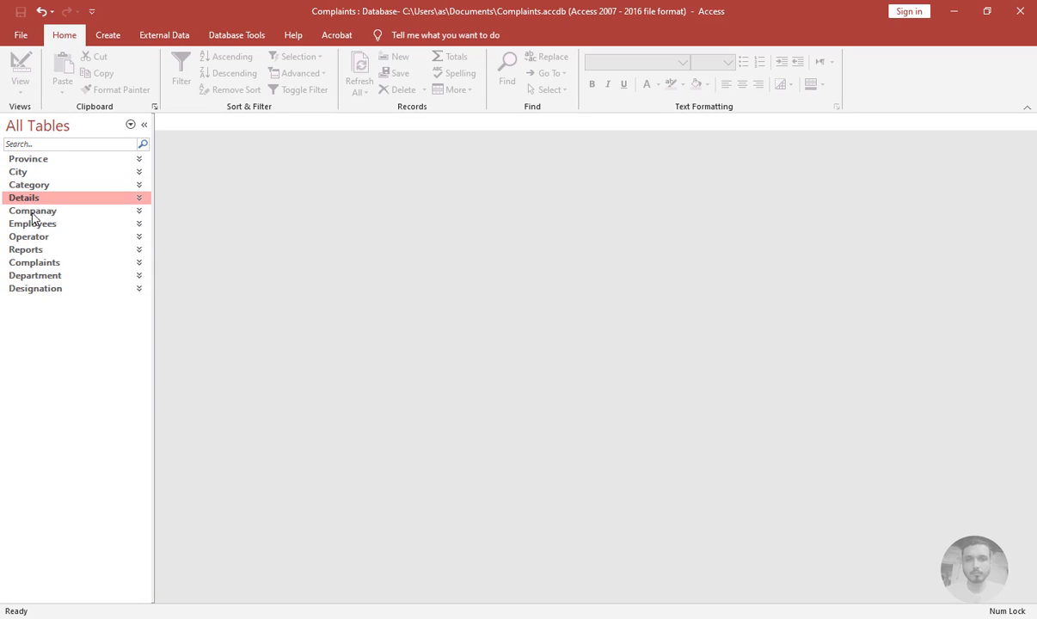
{"action": "left_click", "coordinate": [32, 214]}
{"action": "left_click", "coordinate": [33, 213]}
{"action": "left_click", "coordinate": [31, 225]}
{"action": "left_click", "coordinate": [32, 225]}
{"action": "left_click", "coordinate": [33, 238]}
{"action": "left_click", "coordinate": [33, 239]}
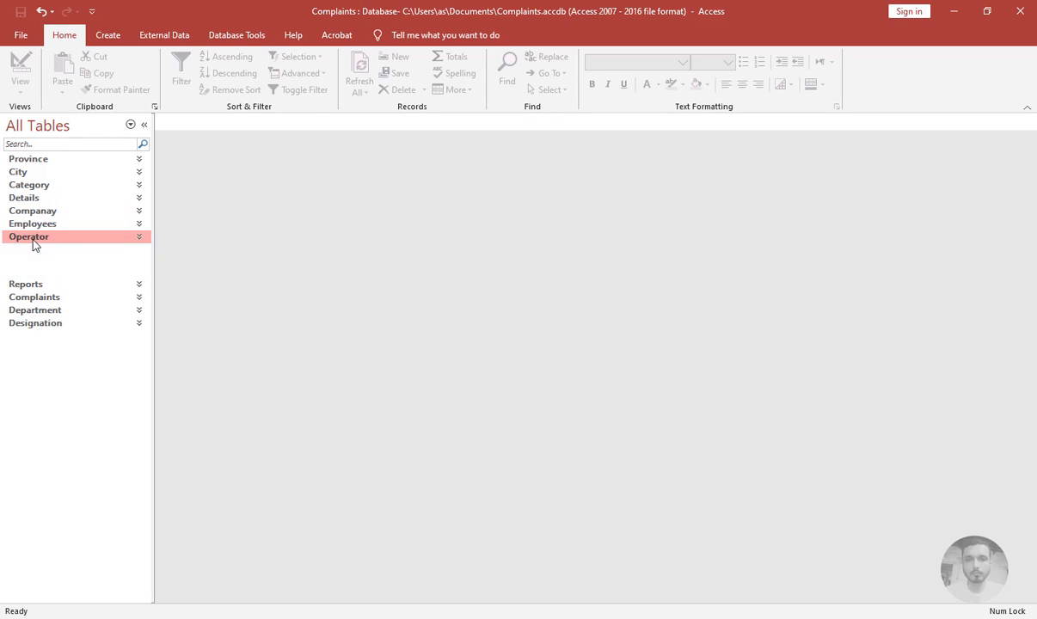
{"action": "left_click", "coordinate": [36, 251]}
{"action": "left_click", "coordinate": [36, 251]}
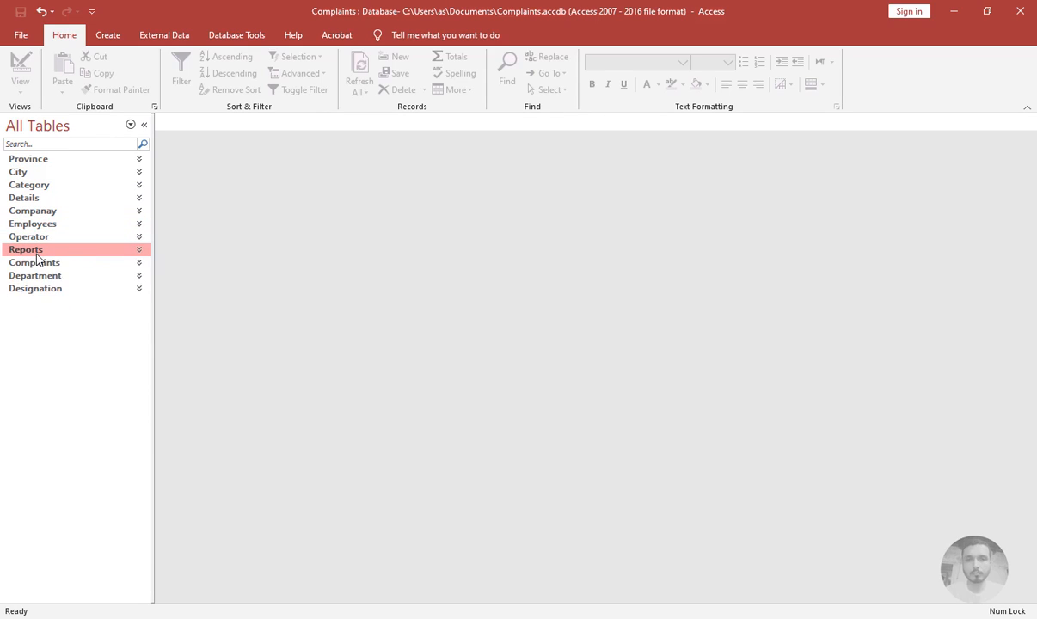
{"action": "left_click", "coordinate": [36, 261]}
{"action": "left_click", "coordinate": [43, 250]}
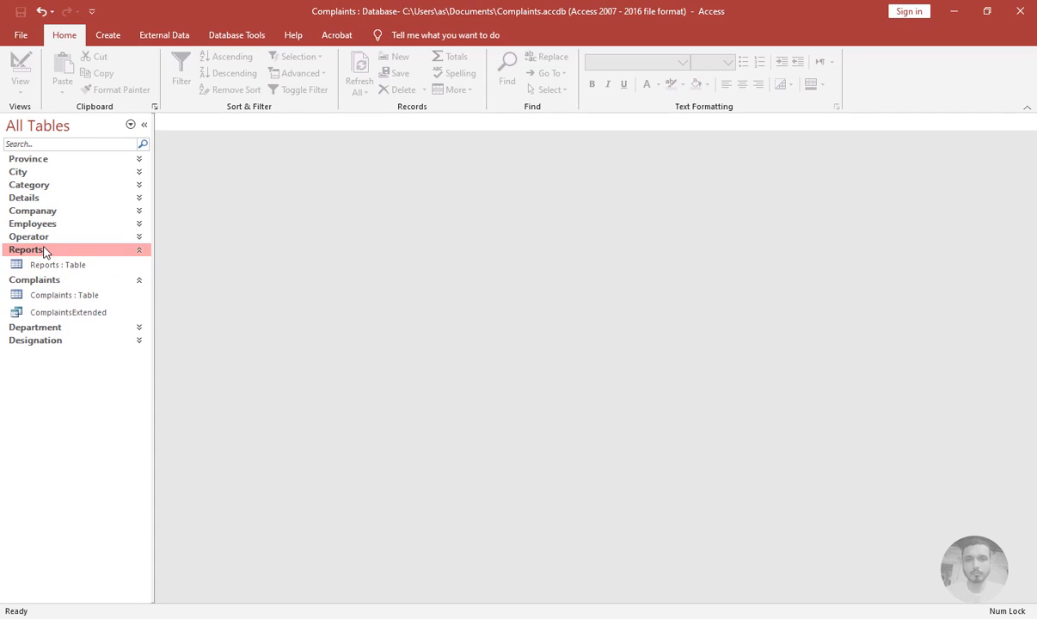
{"action": "left_click", "coordinate": [43, 250]}
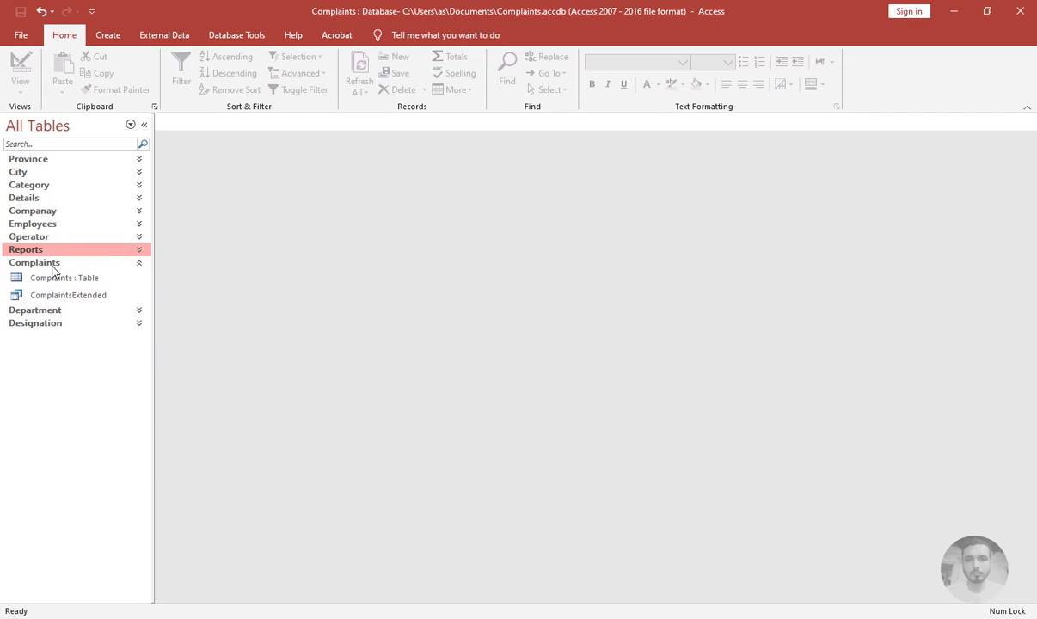
{"action": "left_click", "coordinate": [47, 262]}
{"action": "left_click", "coordinate": [48, 276]}
{"action": "left_click", "coordinate": [47, 277]}
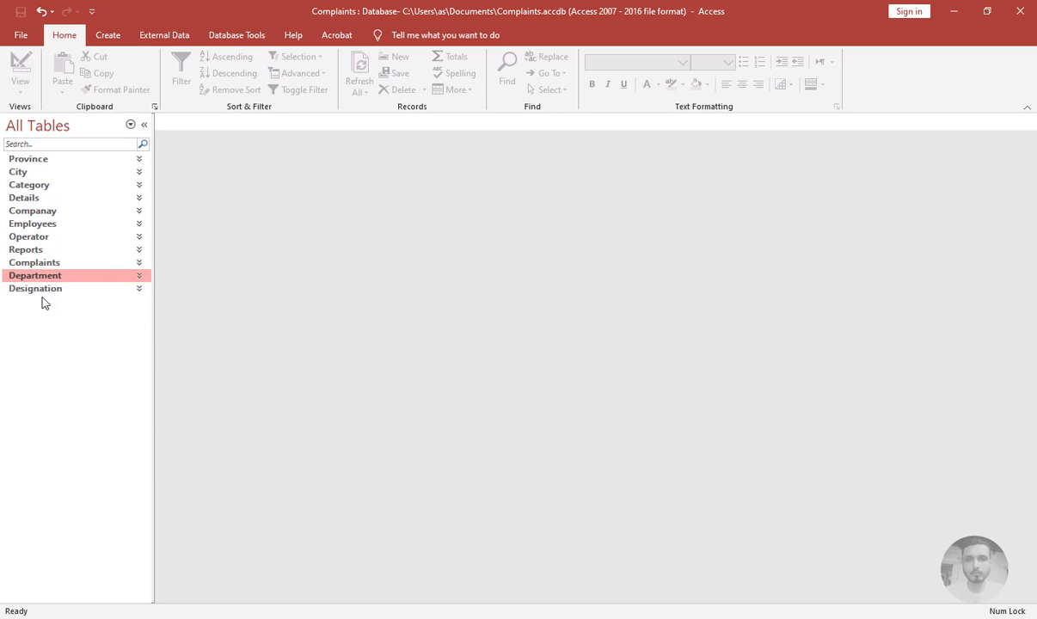
{"action": "left_click", "coordinate": [43, 291]}
{"action": "left_click", "coordinate": [43, 291]}
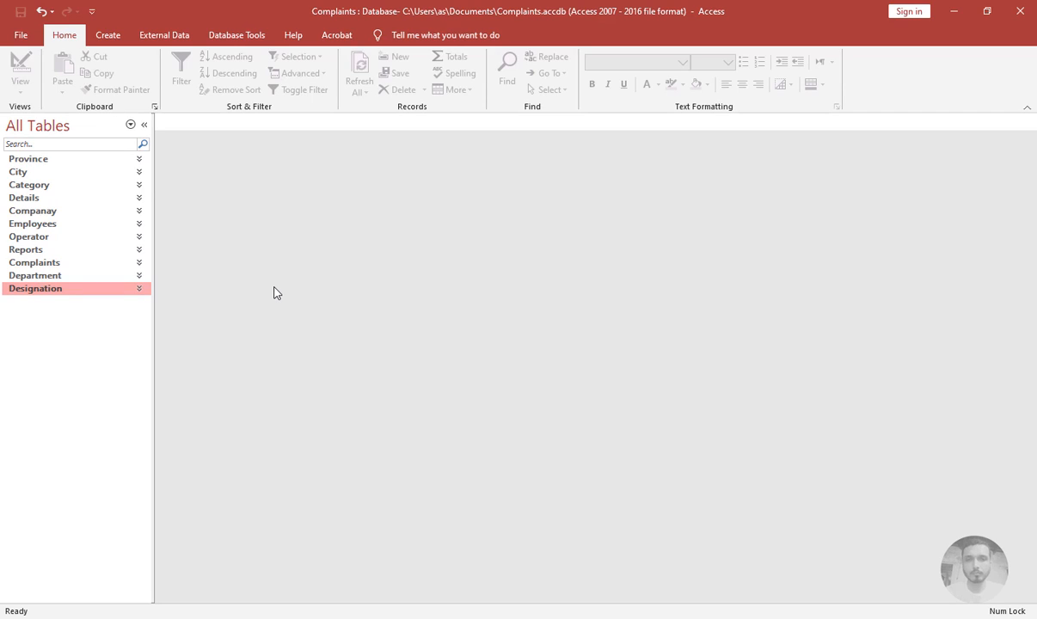
Enter Punjab as a new record in the Province table and close the table
{"action": "left_click", "coordinate": [45, 160]}
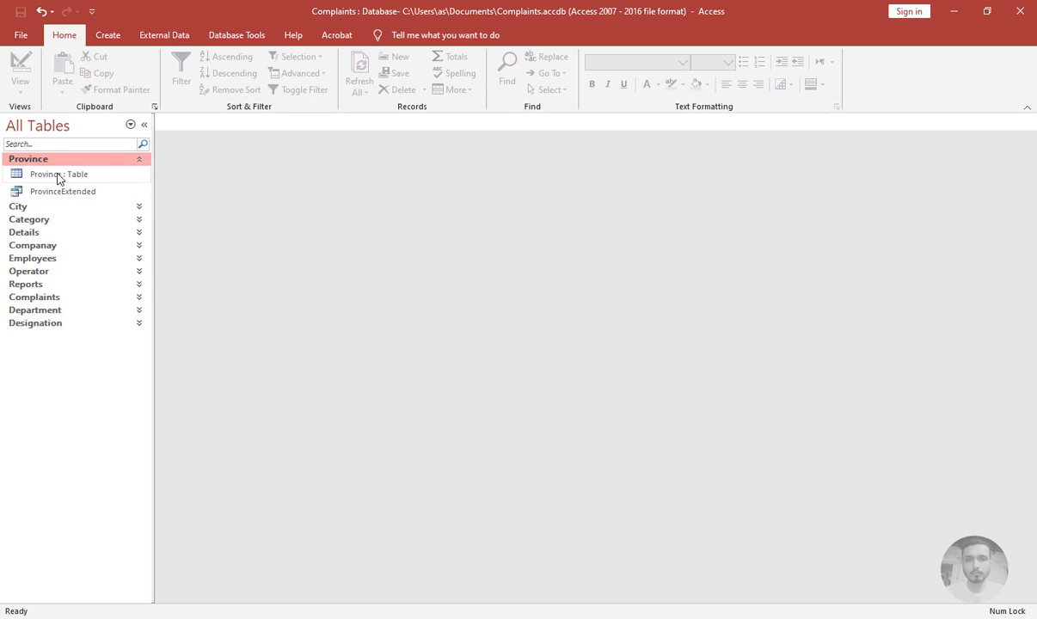
{"action": "double_click", "coordinate": [58, 175]}
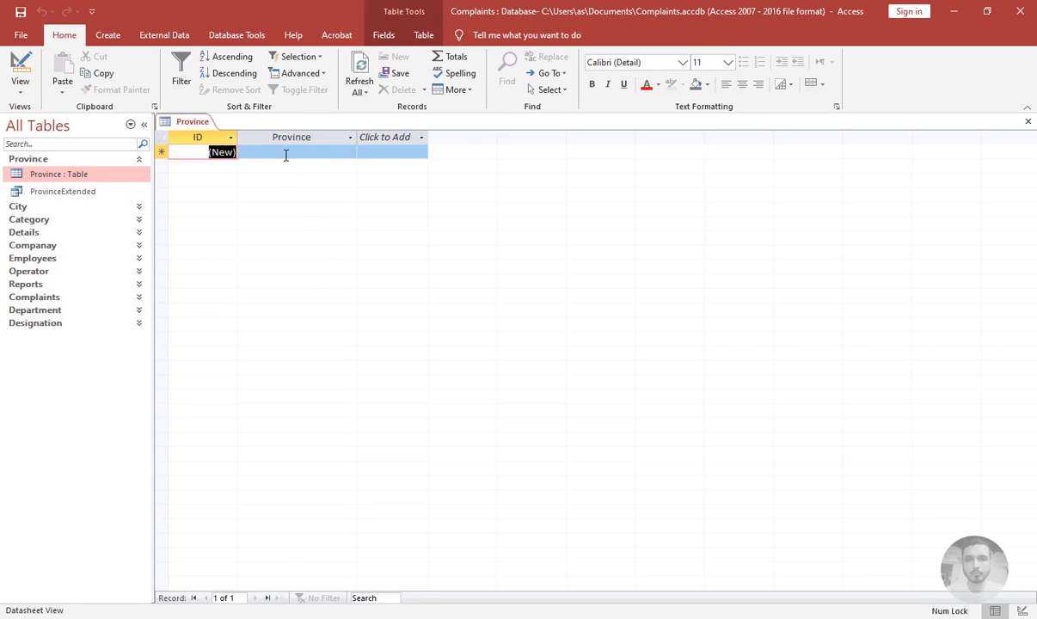
{"action": "left_click", "coordinate": [285, 154]}
{"action": "key", "text": "Caps_Lock"}
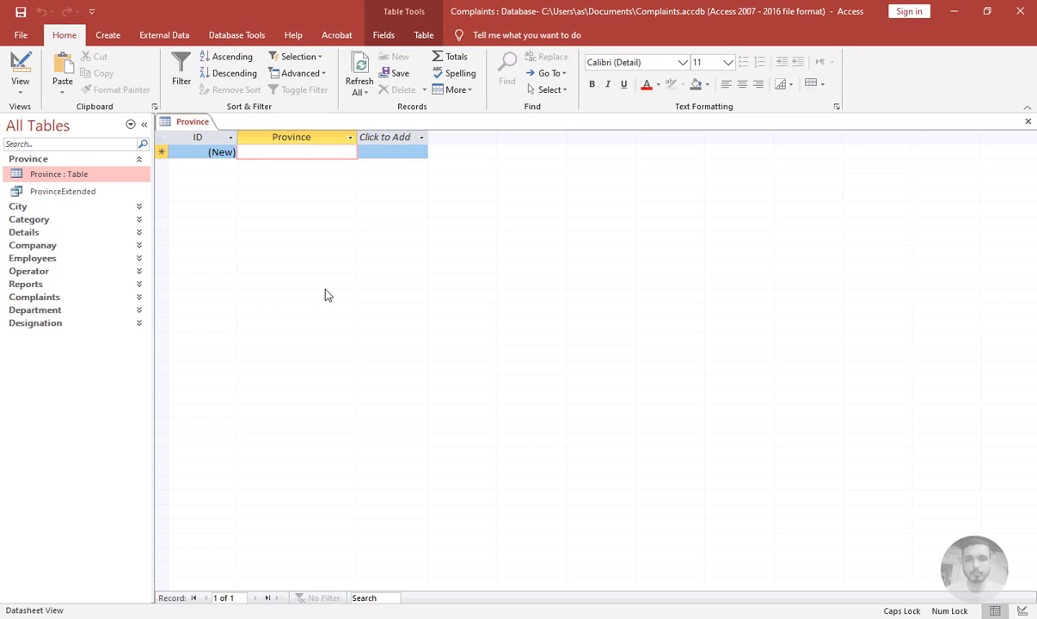
{"action": "type", "text": "P"}
{"action": "key", "text": "Caps_Lock"}
{"action": "type", "text": "unjab"}
{"action": "key", "text": "Return"}
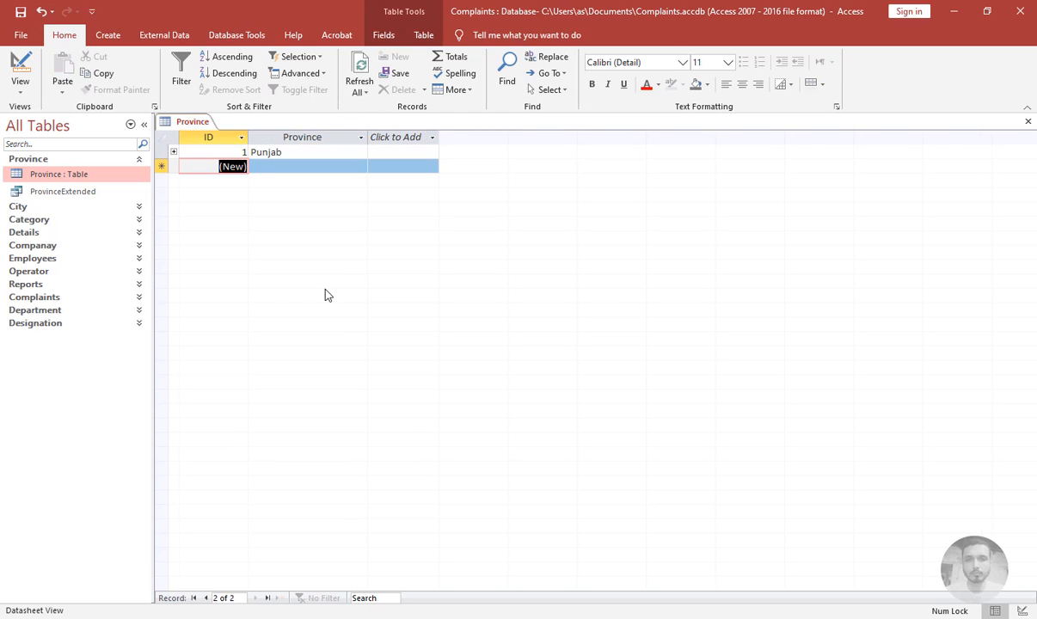
{"action": "left_click", "coordinate": [1029, 123]}
Generate a quick form from the ProvinceExtended query
{"action": "left_click", "coordinate": [43, 191]}
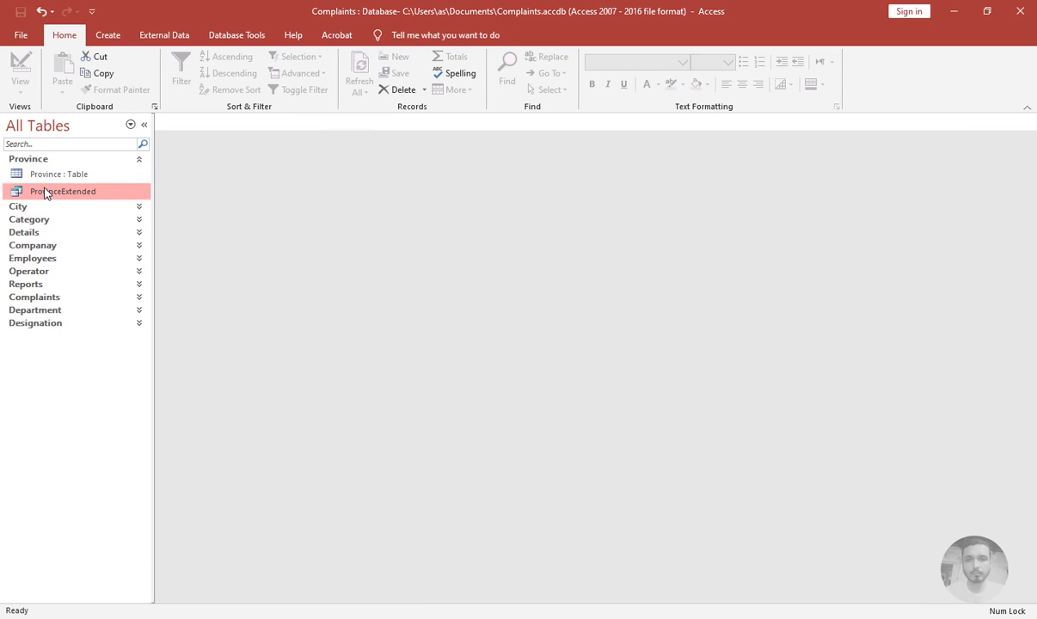
{"action": "left_click", "coordinate": [112, 32]}
{"action": "left_click", "coordinate": [268, 74]}
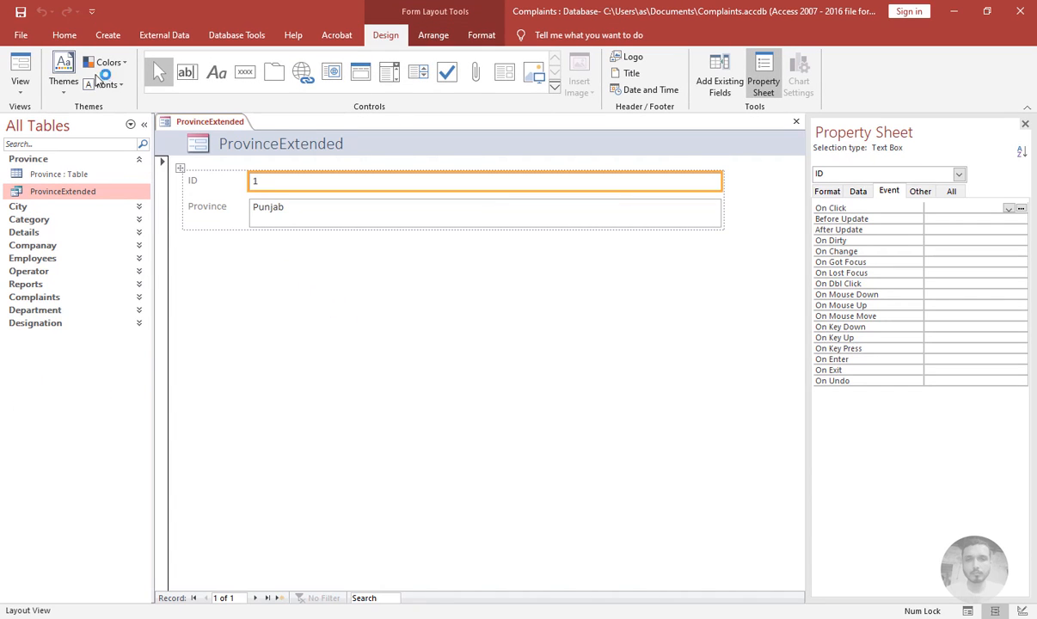
Move to a new record in form view, then close the form without saving it
{"action": "left_click", "coordinate": [20, 69]}
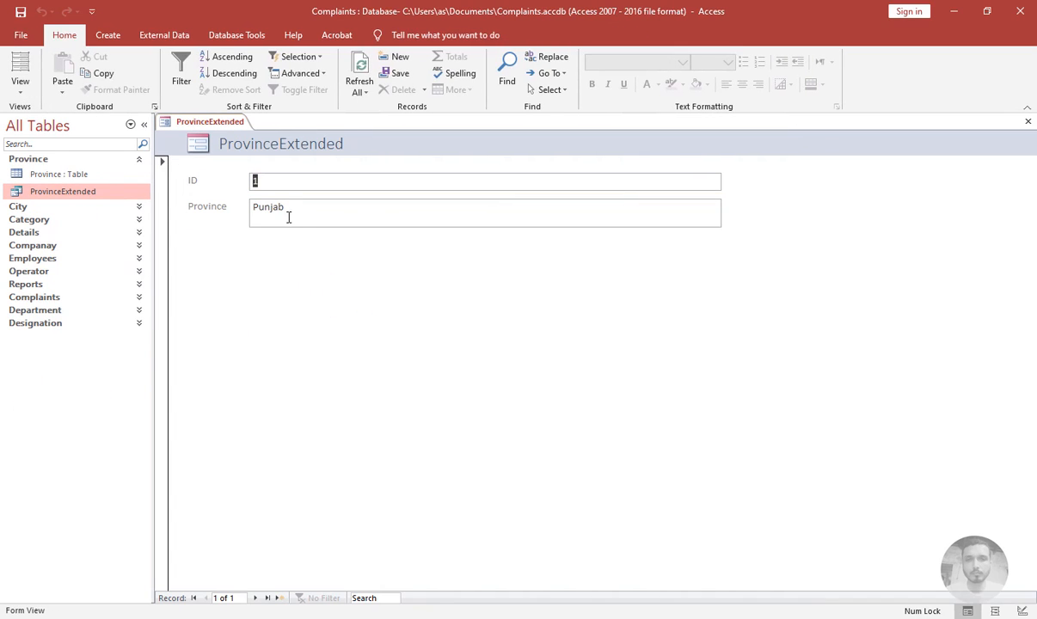
{"action": "left_click", "coordinate": [278, 598]}
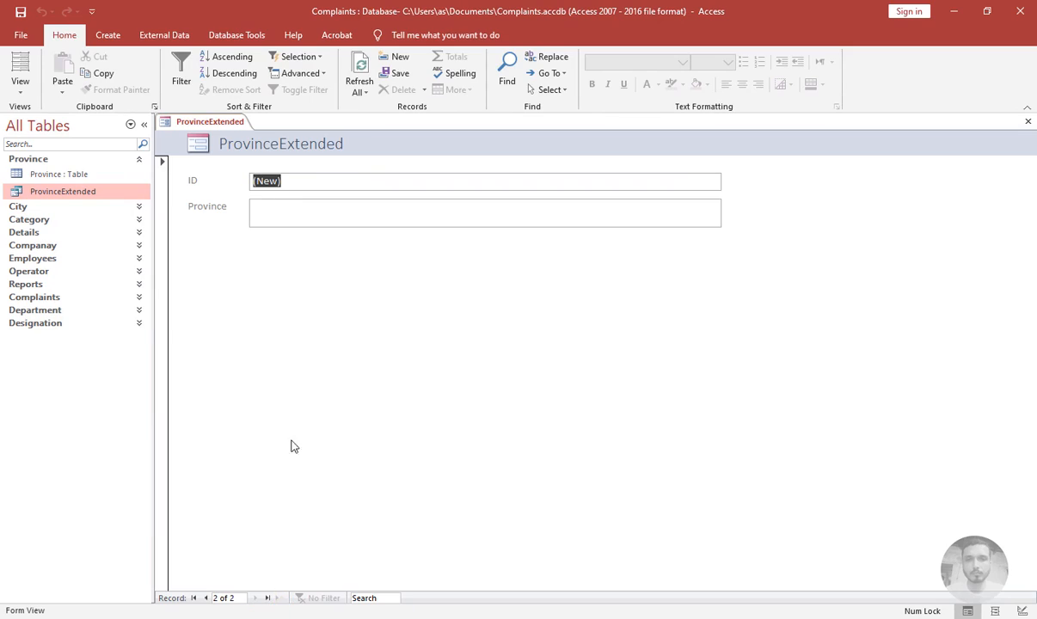
{"action": "left_click", "coordinate": [305, 206]}
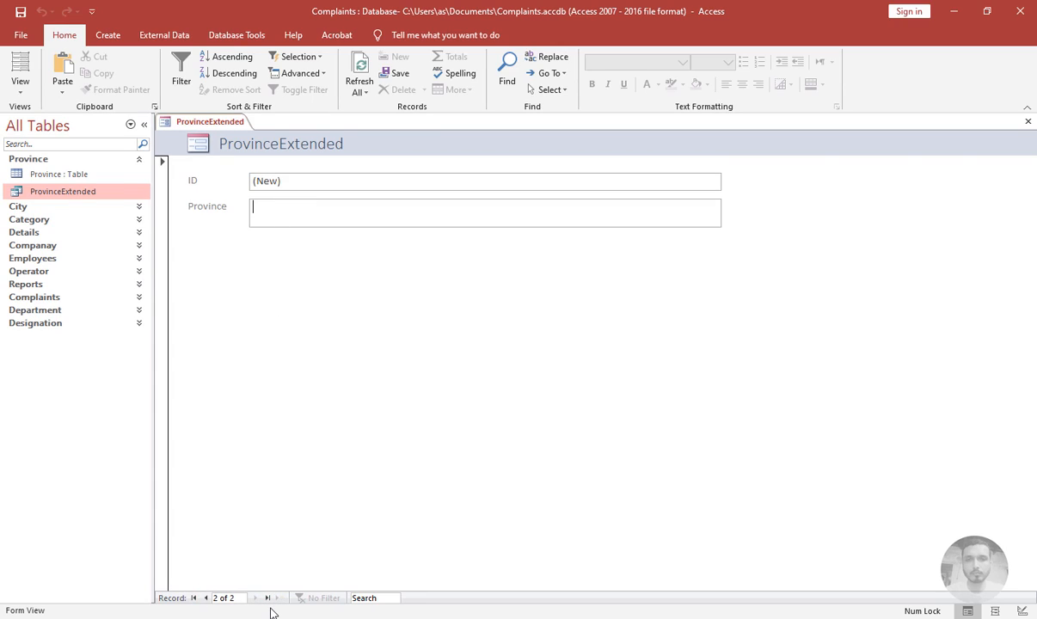
{"action": "left_click", "coordinate": [1028, 121]}
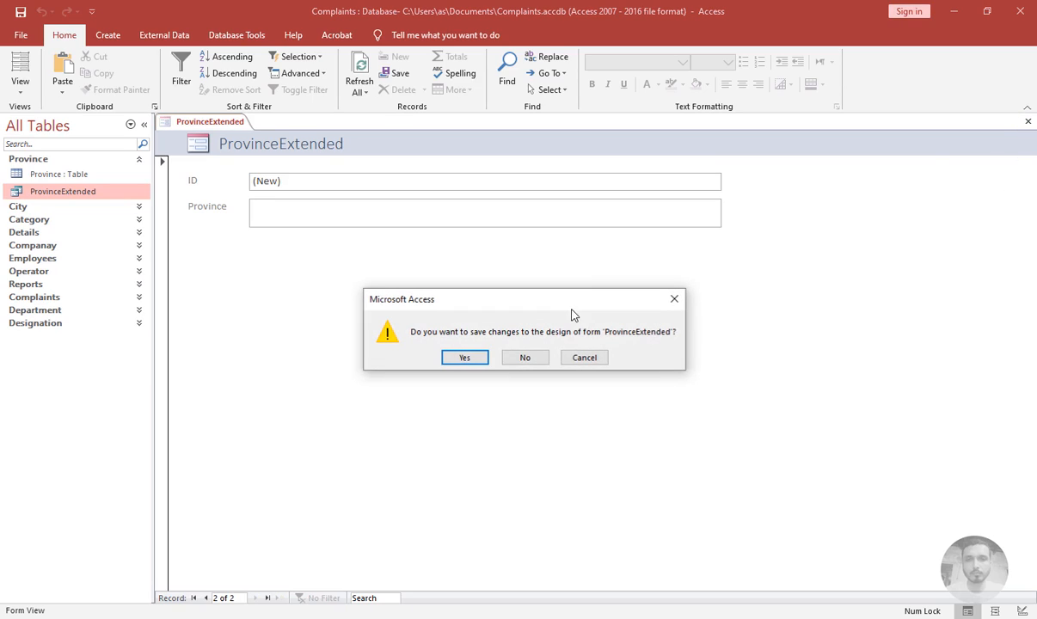
{"action": "left_click", "coordinate": [523, 357]}
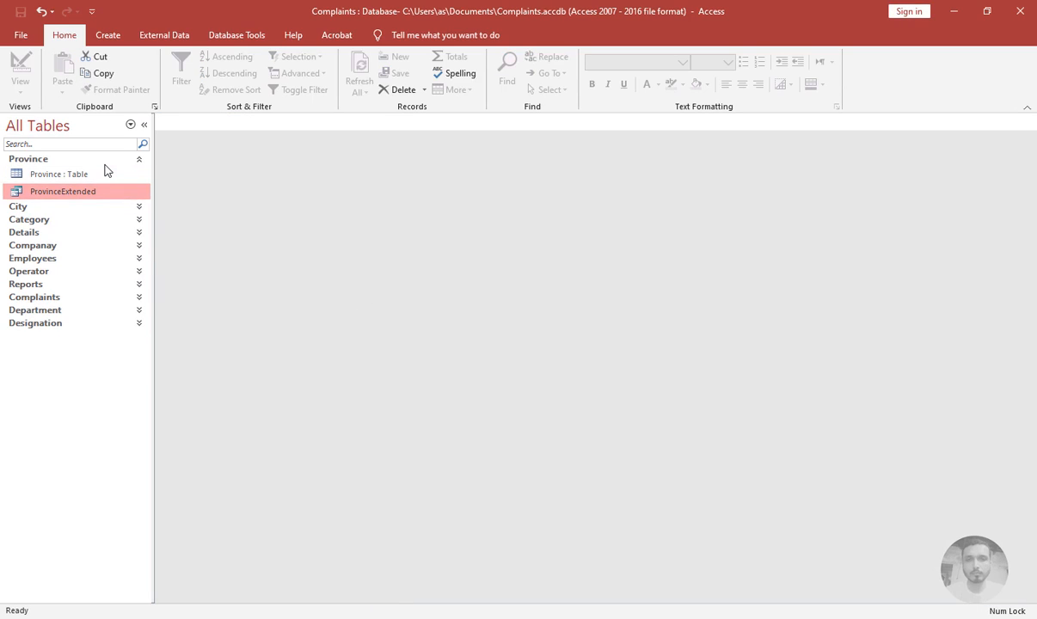
{"action": "left_click", "coordinate": [103, 158]}
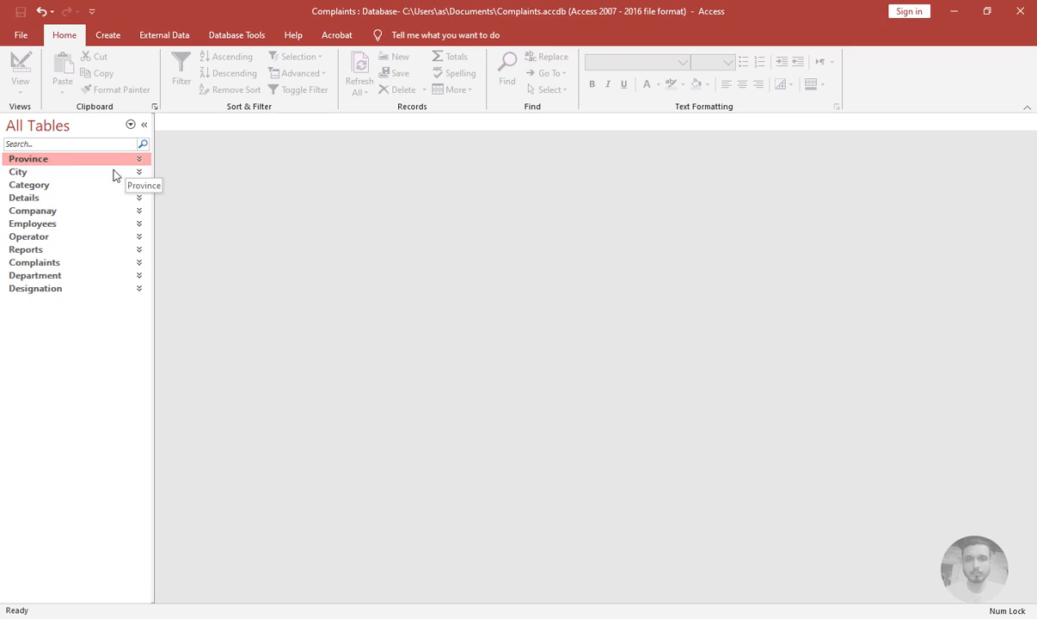
{"action": "left_click", "coordinate": [113, 38]}
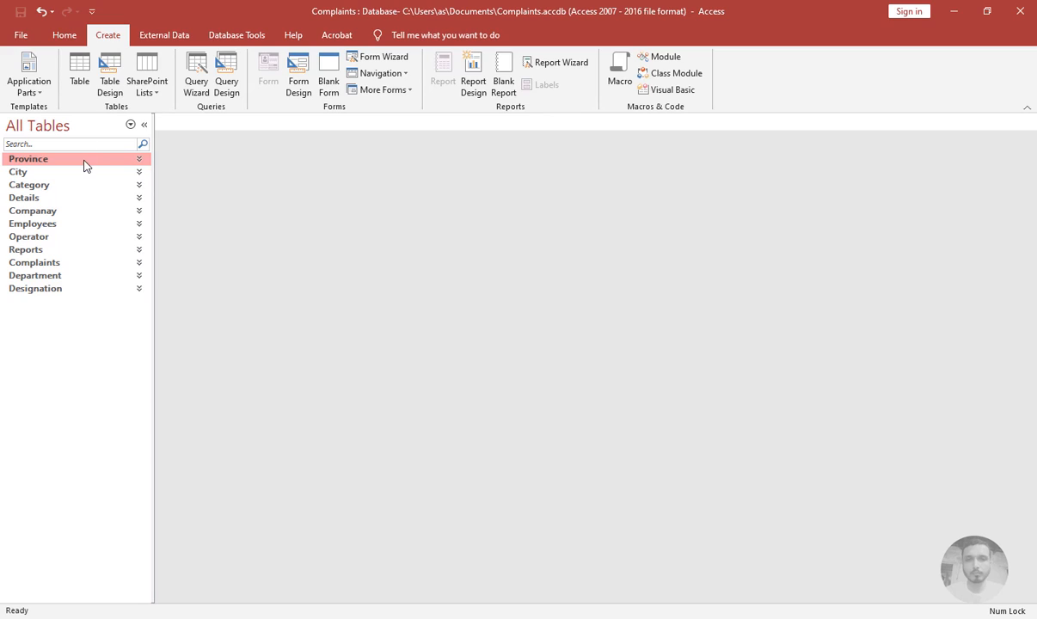
Open the Relationships window and rearrange the table boxes across the layout
{"action": "left_click", "coordinate": [146, 125]}
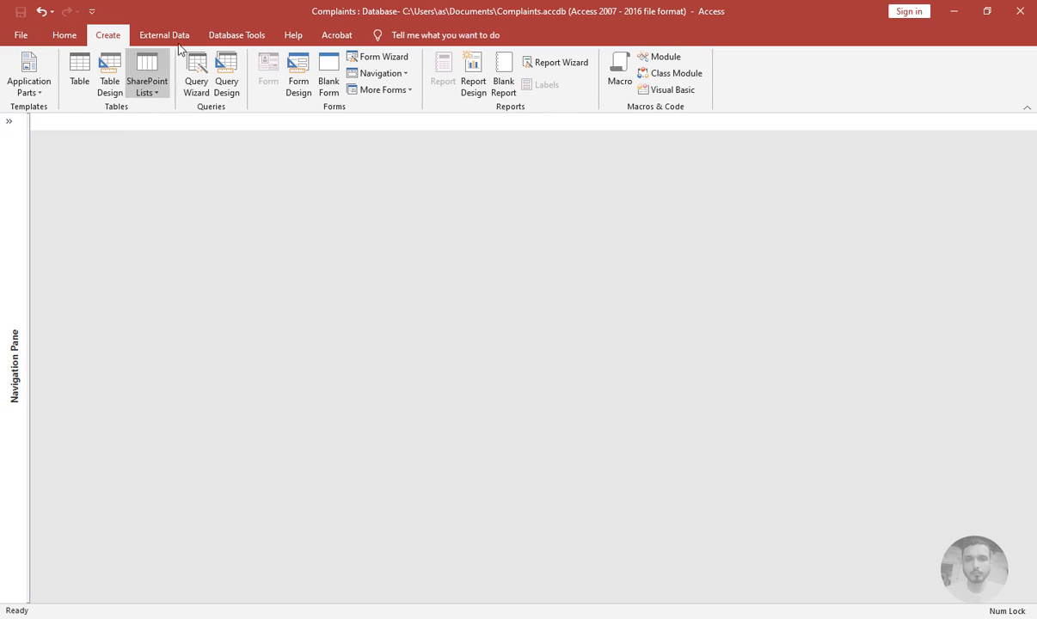
{"action": "left_click", "coordinate": [236, 34]}
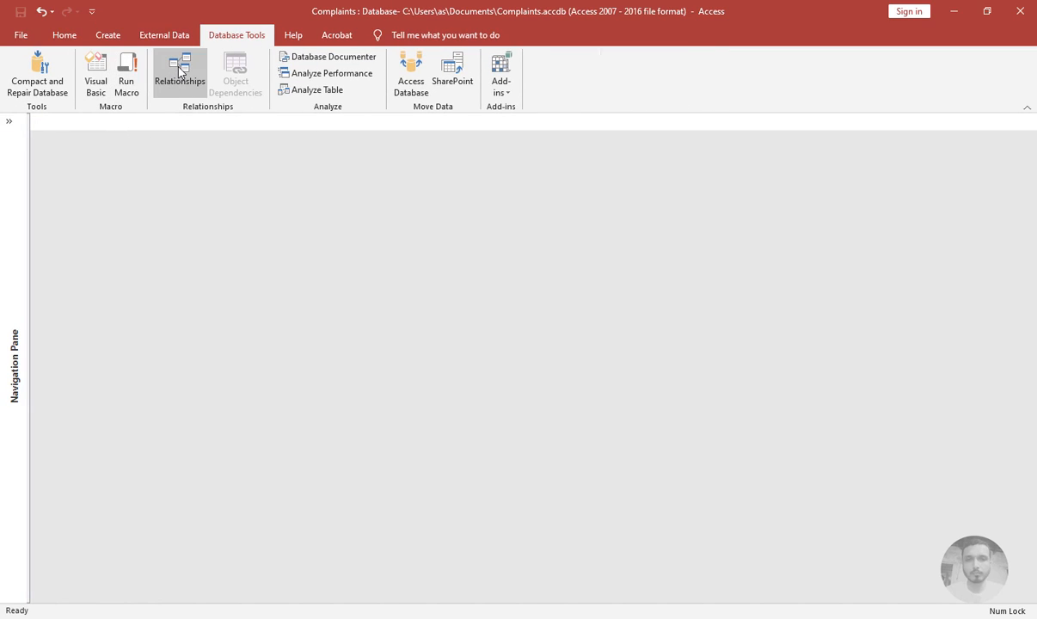
{"action": "left_click", "coordinate": [170, 67]}
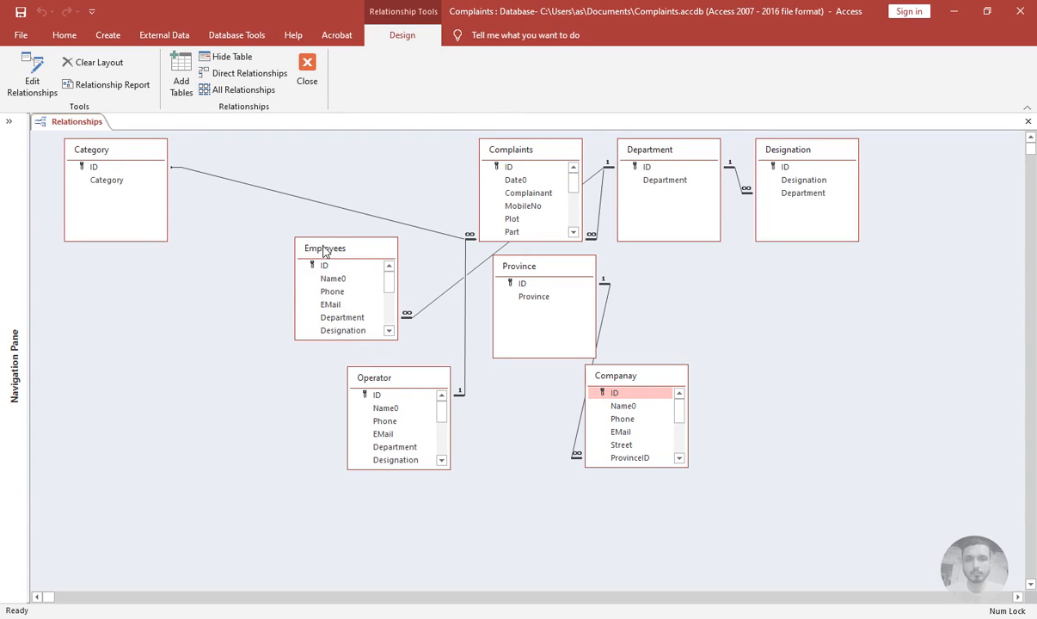
{"action": "left_click_drag", "start_coordinate": [302, 244], "coordinate": [168, 347]}
{"action": "left_click_drag", "start_coordinate": [127, 156], "coordinate": [158, 162]}
{"action": "left_click_drag", "start_coordinate": [210, 362], "coordinate": [896, 359]}
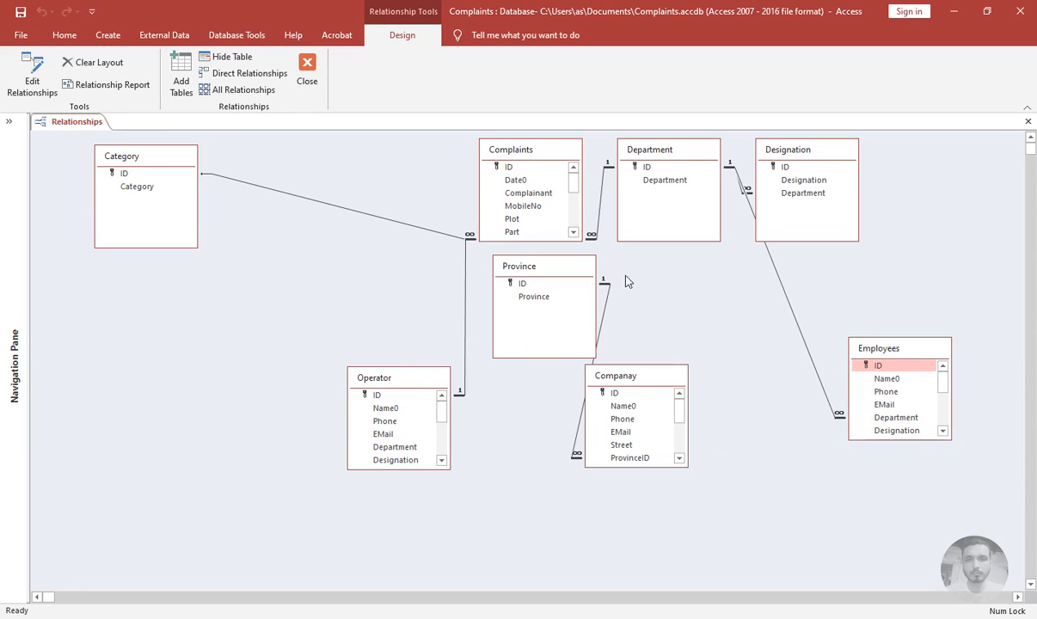
{"action": "left_click_drag", "start_coordinate": [550, 270], "coordinate": [724, 295]}
{"action": "left_click_drag", "start_coordinate": [365, 379], "coordinate": [537, 348]}
{"action": "left_click_drag", "start_coordinate": [511, 151], "coordinate": [347, 222]}
Enforce referential integrity with cascade update and cascade delete on the Category–Complaints relationship
{"action": "double_click", "coordinate": [248, 228]}
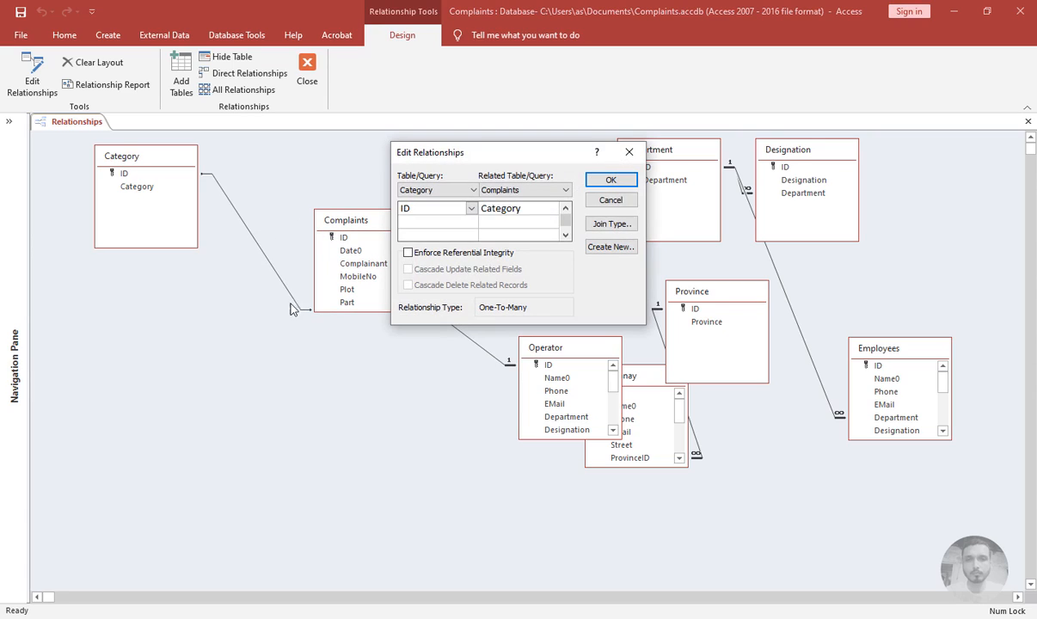
{"action": "left_click", "coordinate": [416, 255]}
{"action": "left_click", "coordinate": [408, 270]}
{"action": "left_click", "coordinate": [409, 285]}
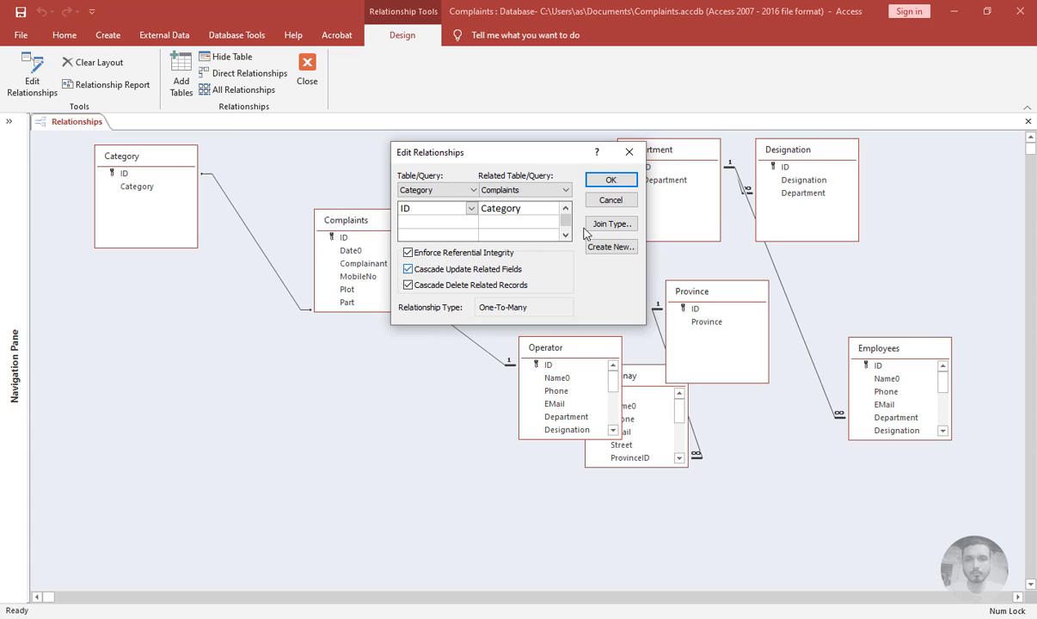
{"action": "left_click", "coordinate": [611, 181]}
Position the Category and Complaints tables side by side at the top-left of the layout
{"action": "left_click_drag", "start_coordinate": [357, 226], "coordinate": [335, 187]}
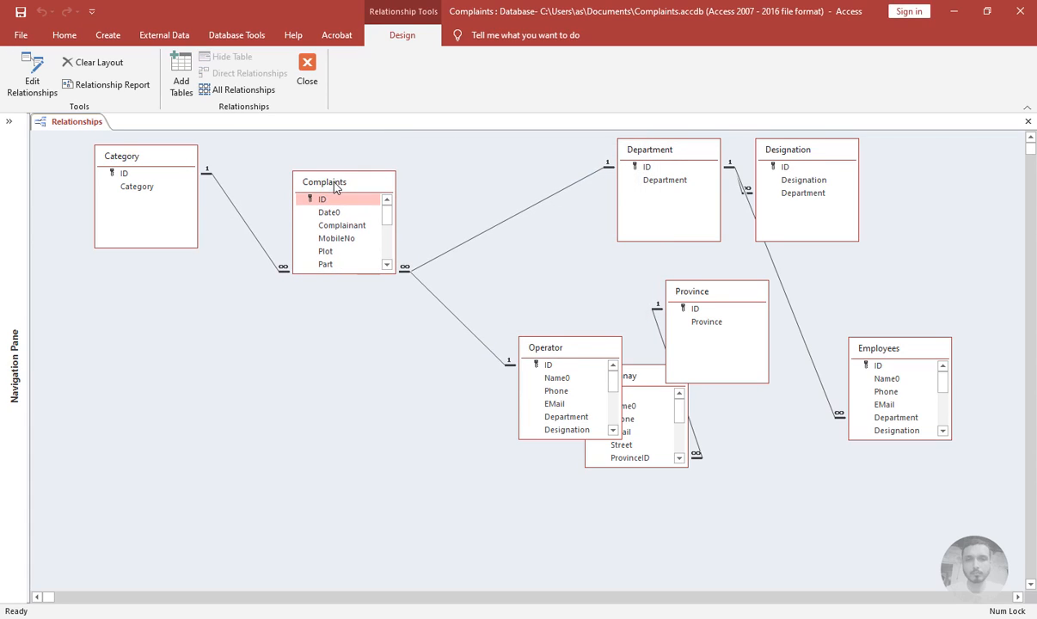
{"action": "left_click_drag", "start_coordinate": [160, 158], "coordinate": [102, 151]}
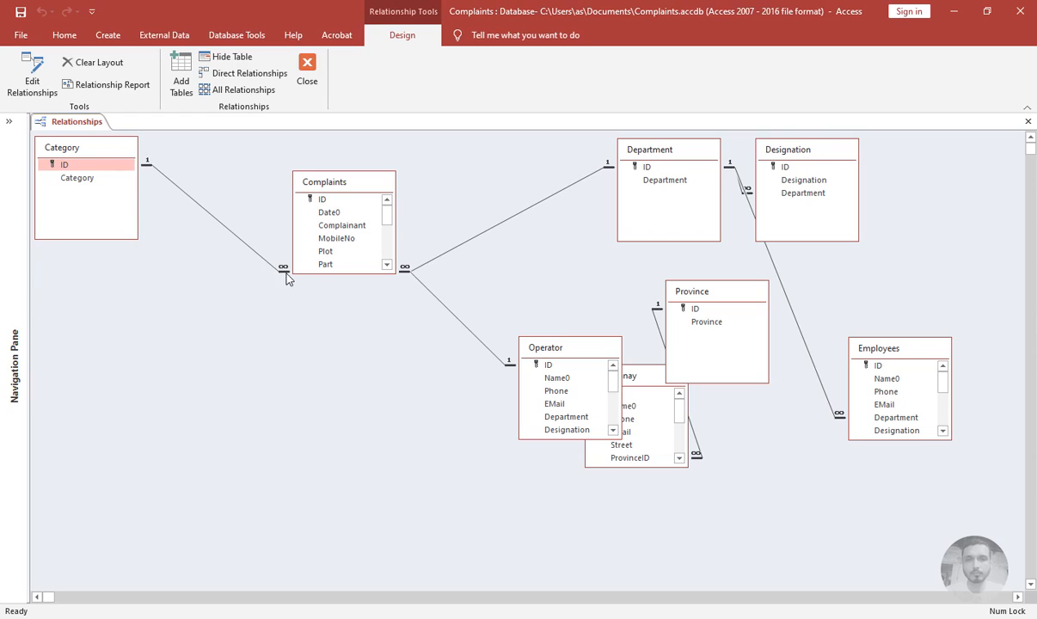
{"action": "double_click", "coordinate": [189, 196]}
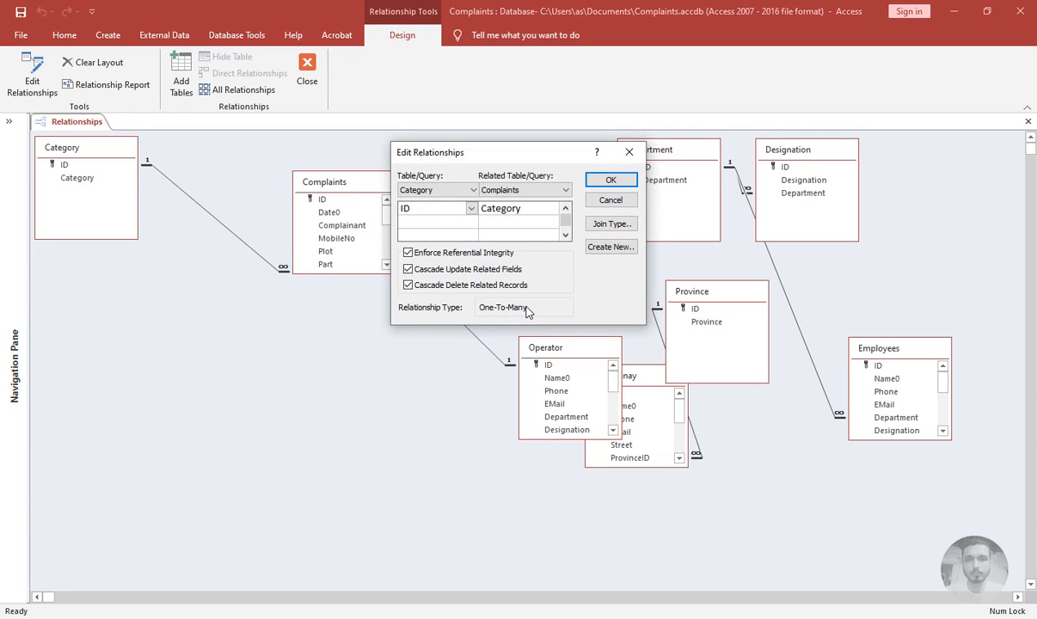
{"action": "left_click", "coordinate": [611, 180]}
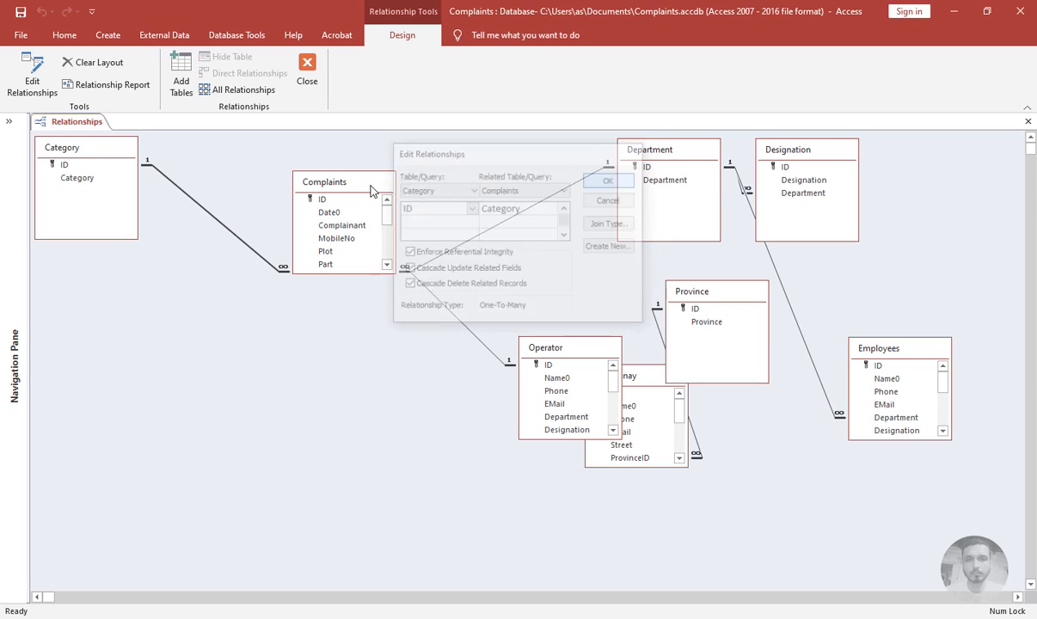
{"action": "left_click", "coordinate": [49, 147]}
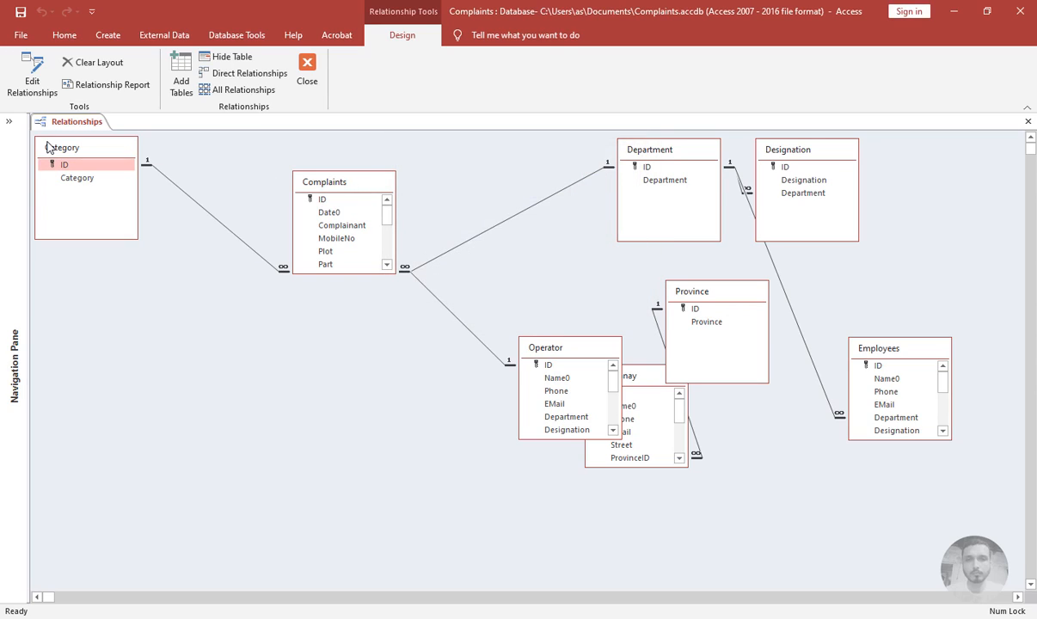
{"action": "left_click_drag", "start_coordinate": [352, 273], "coordinate": [350, 410]}
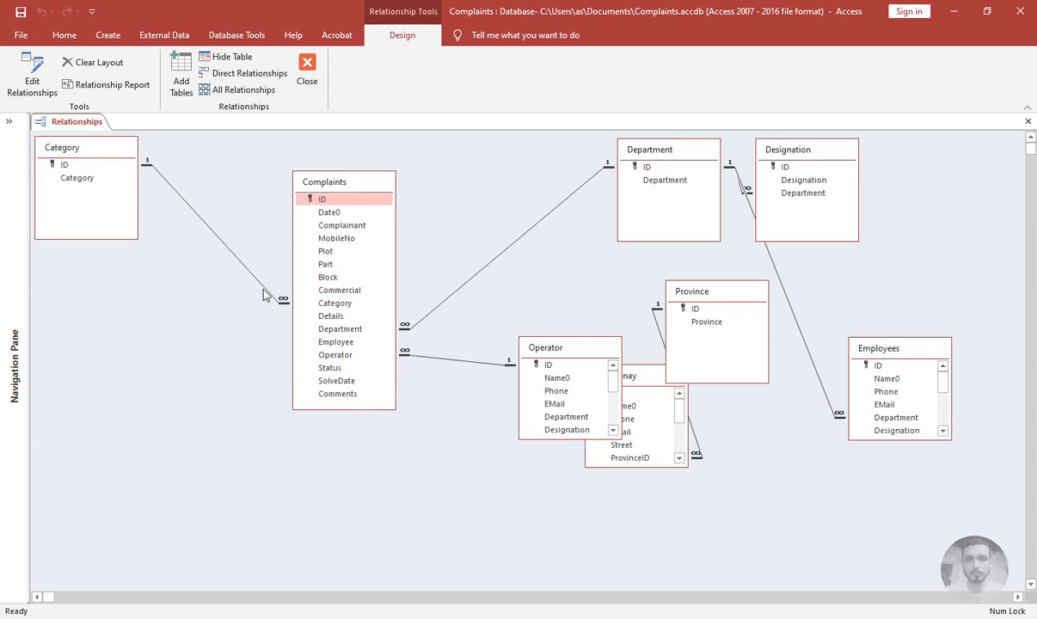
{"action": "left_click_drag", "start_coordinate": [69, 169], "coordinate": [343, 313]}
{"action": "left_click_drag", "start_coordinate": [334, 185], "coordinate": [177, 150]}
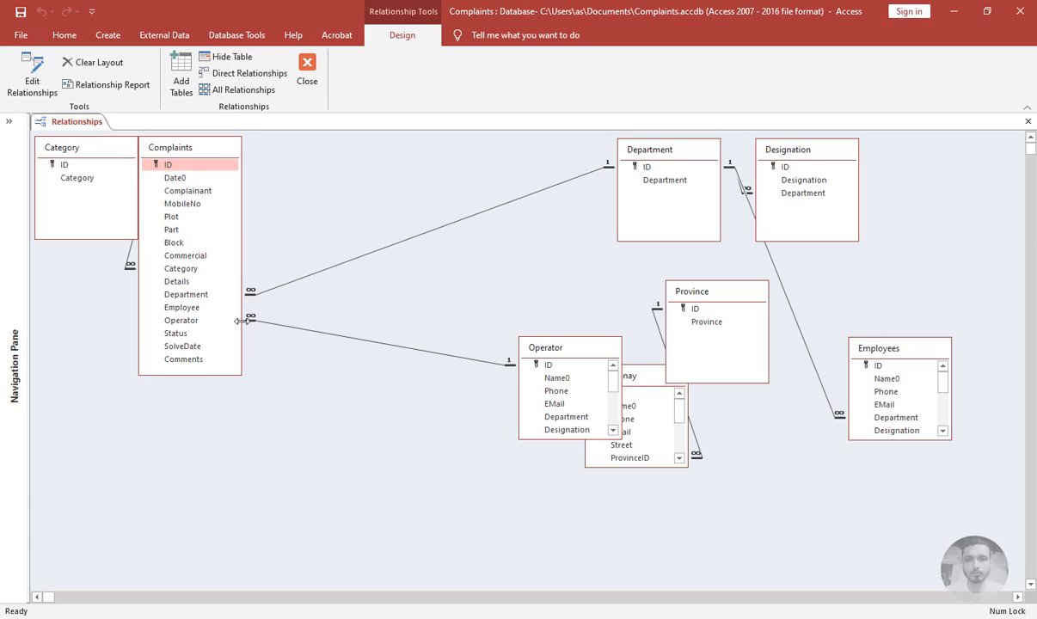
{"action": "left_click_drag", "start_coordinate": [221, 376], "coordinate": [222, 240]}
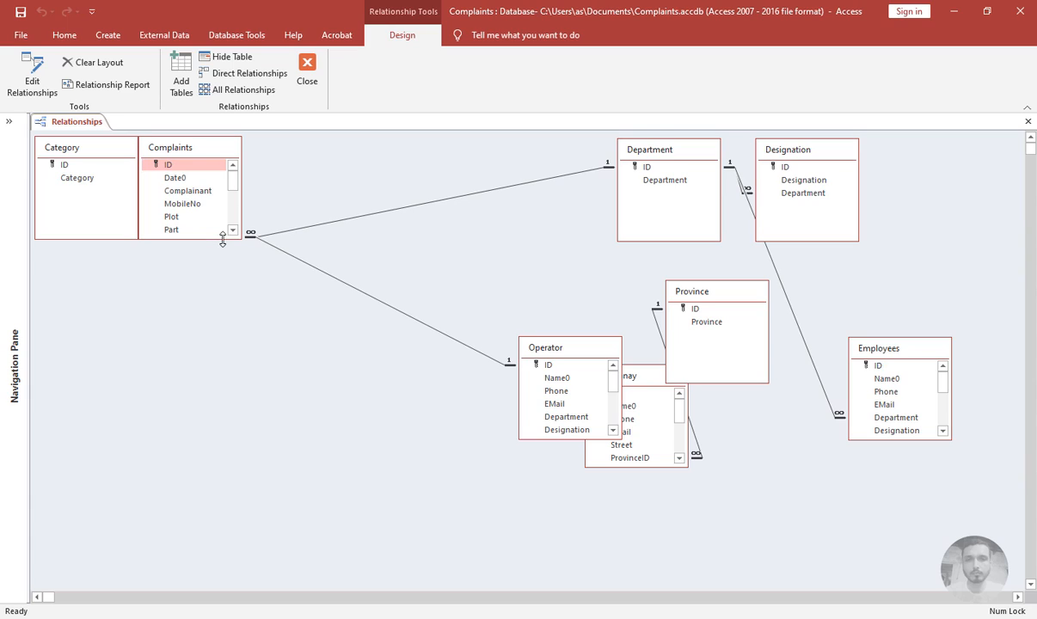
Review the Department–Complaints relationship and place the Department table next to Complaints
{"action": "double_click", "coordinate": [546, 183]}
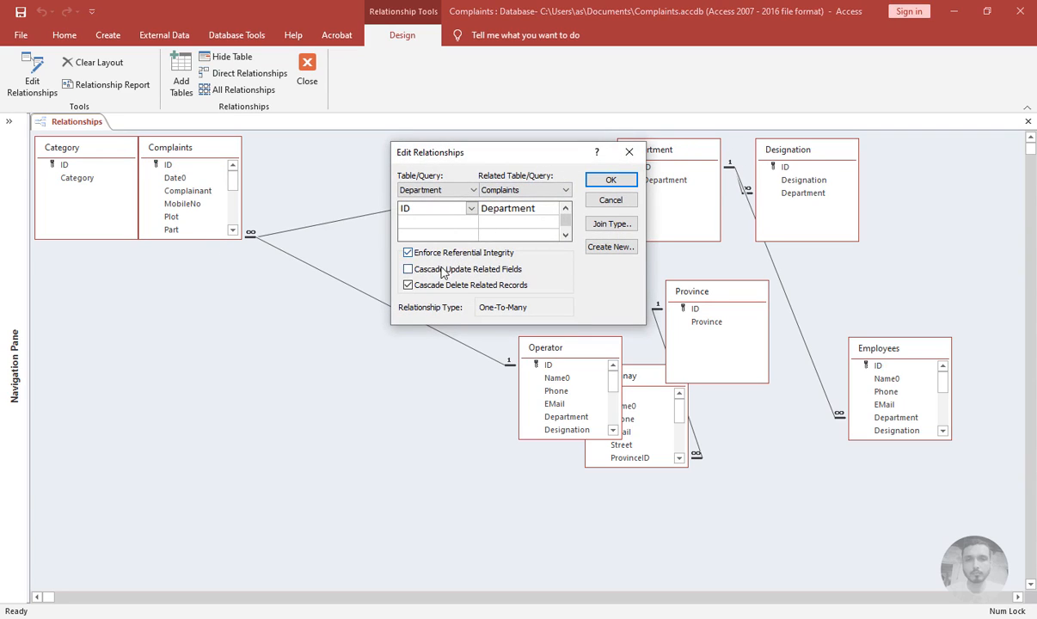
{"action": "left_click", "coordinate": [607, 180]}
{"action": "left_click_drag", "start_coordinate": [649, 155], "coordinate": [275, 151]}
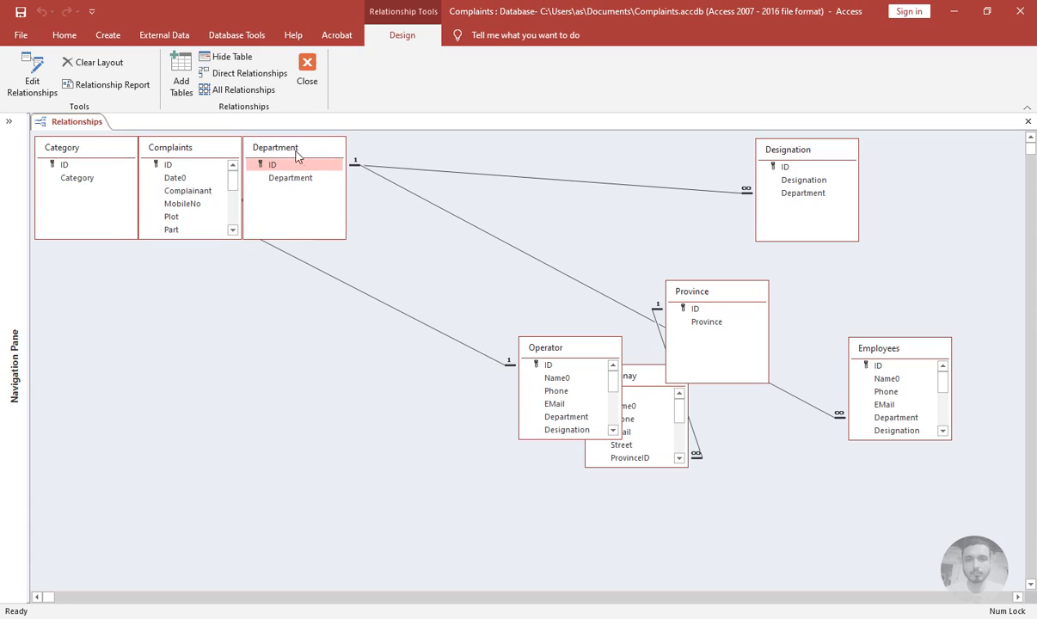
Review the Operator–Complaints relationship and move the Operator table into the top row
{"action": "double_click", "coordinate": [337, 287]}
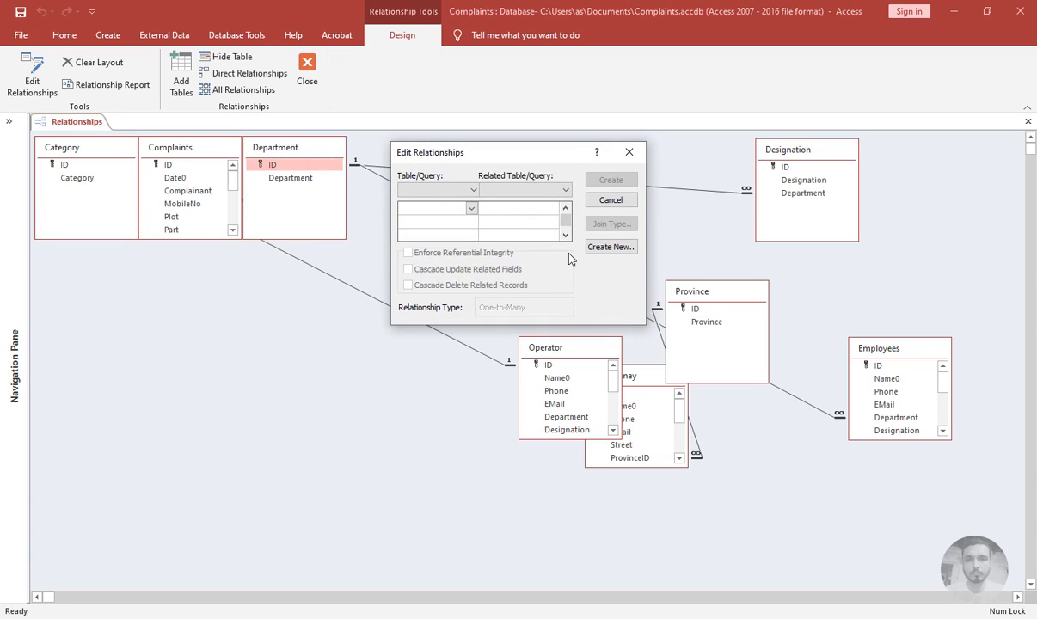
{"action": "left_click", "coordinate": [612, 201]}
{"action": "left_click", "coordinate": [352, 289]}
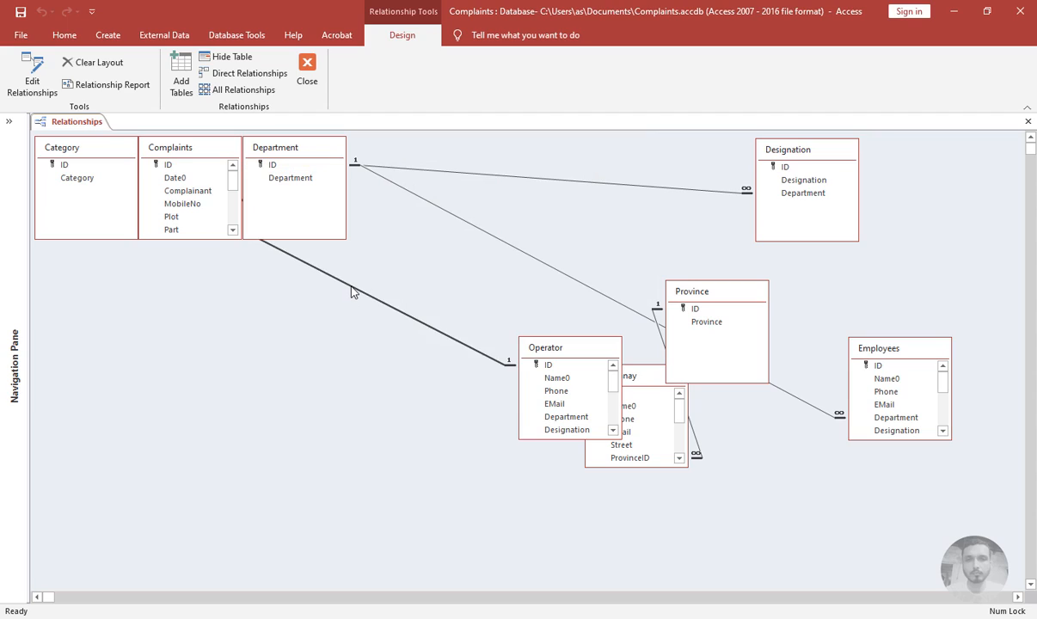
{"action": "key", "text": "Delete"}
{"action": "double_click", "coordinate": [352, 293]}
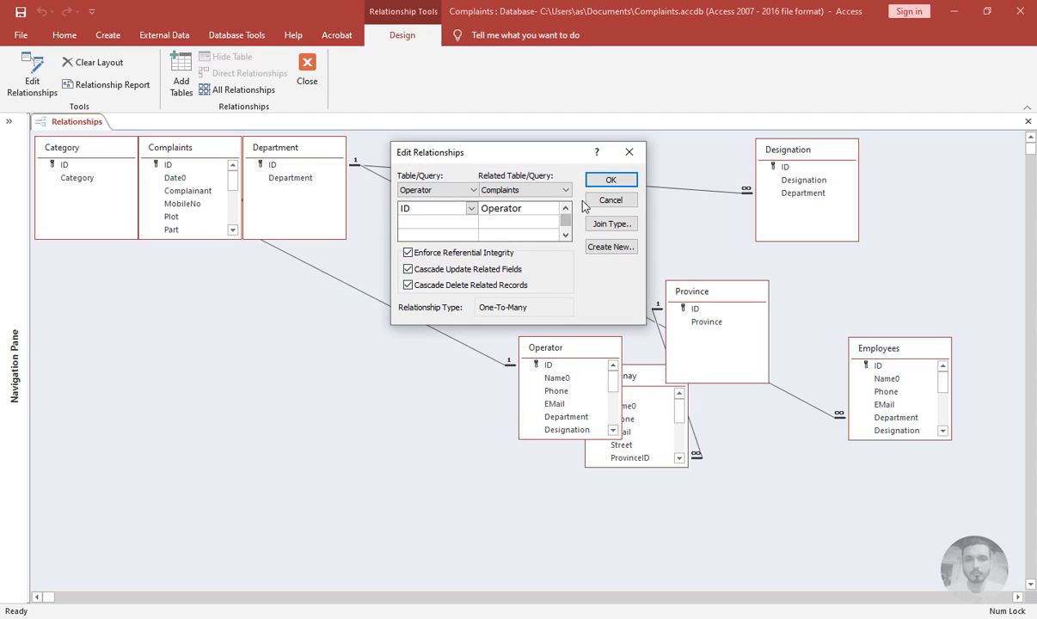
{"action": "left_click", "coordinate": [602, 184]}
{"action": "left_click_drag", "start_coordinate": [547, 348], "coordinate": [393, 152]}
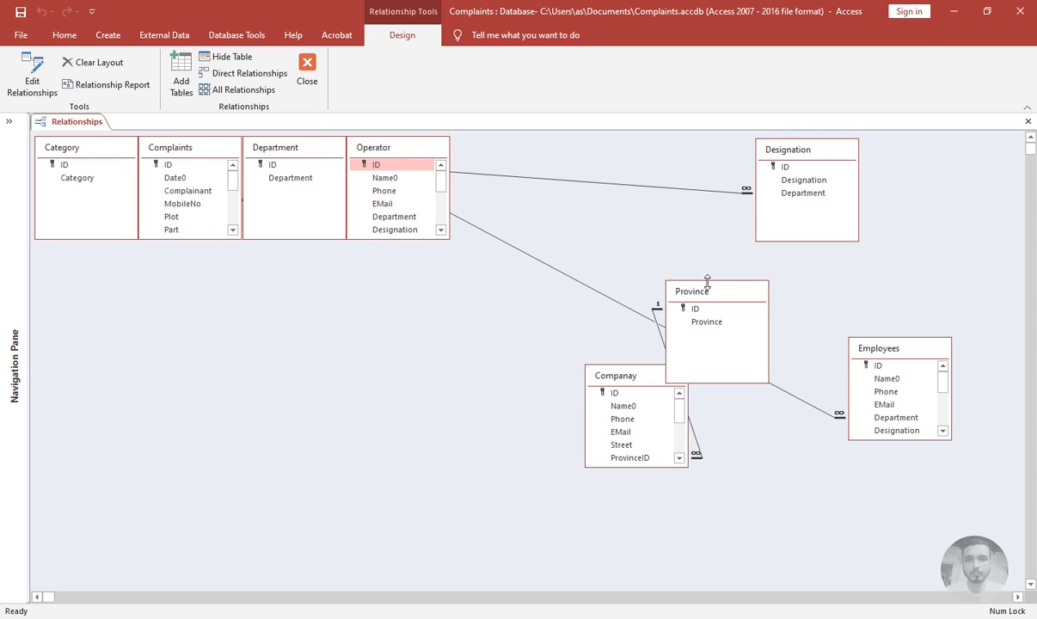
Review the Department–Employees relationship and move the Employees table into the top row
{"action": "double_click", "coordinate": [536, 262]}
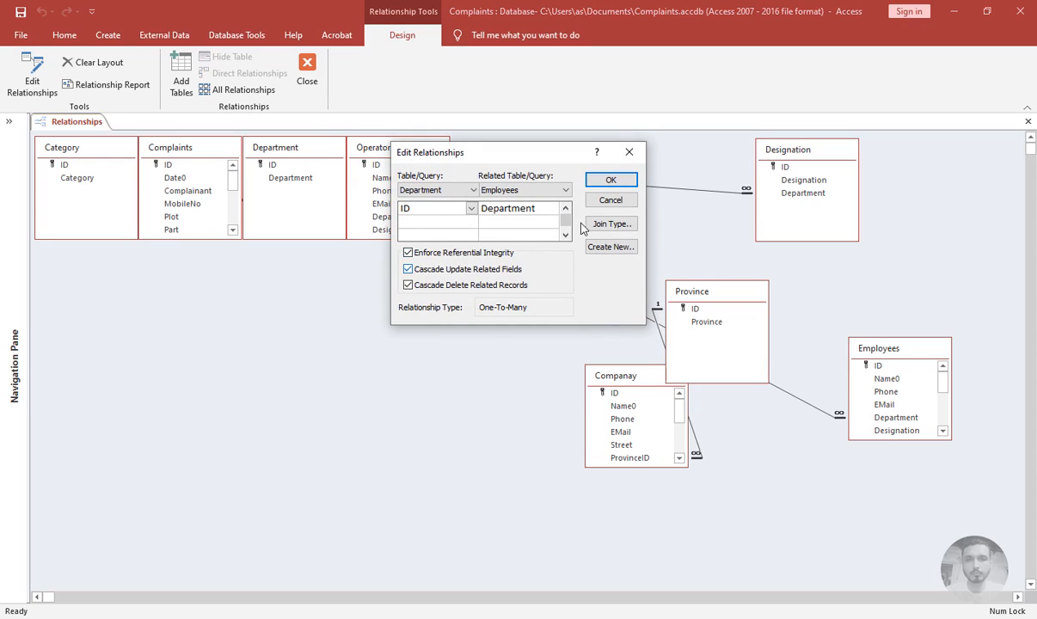
{"action": "left_click", "coordinate": [611, 179]}
{"action": "left_click_drag", "start_coordinate": [897, 349], "coordinate": [503, 150]}
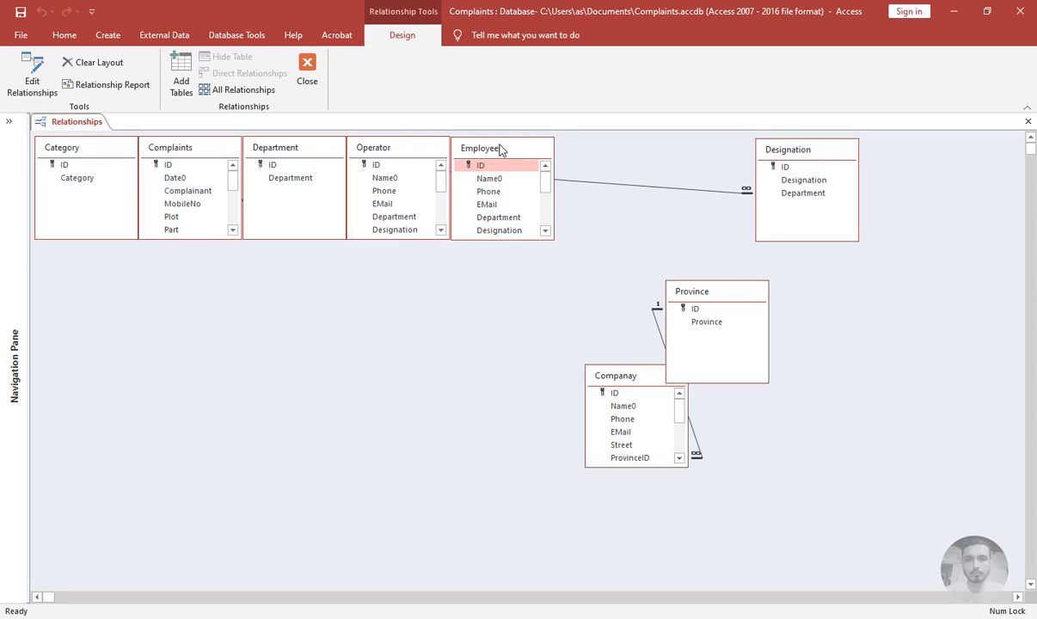
{"action": "left_click_drag", "start_coordinate": [502, 149], "coordinate": [505, 151]}
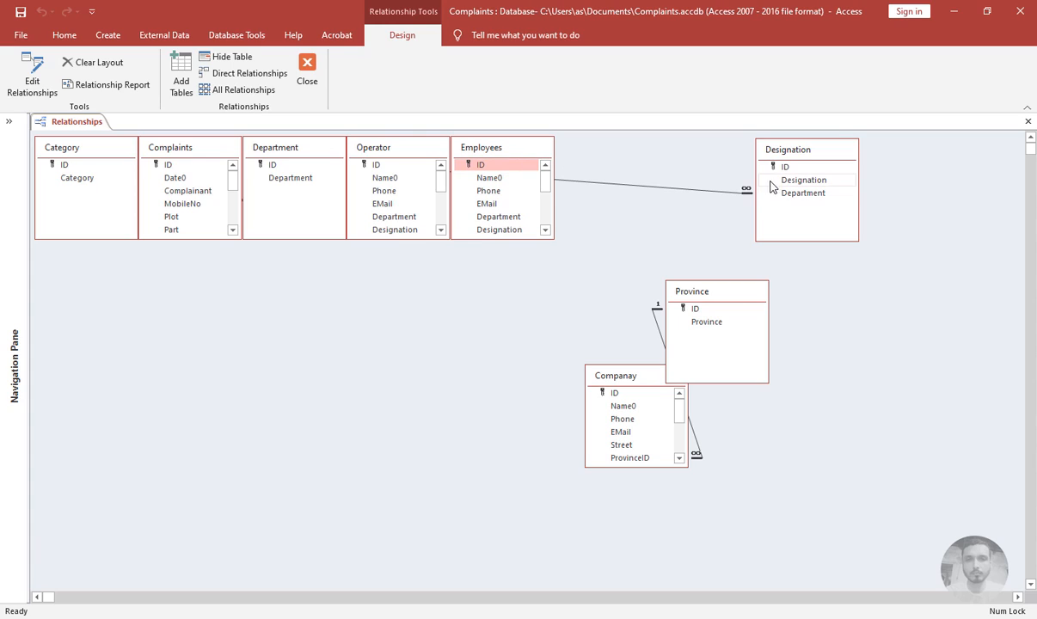
Review the Department–Designation relationship and move the Designation table into the top row
{"action": "double_click", "coordinate": [672, 188]}
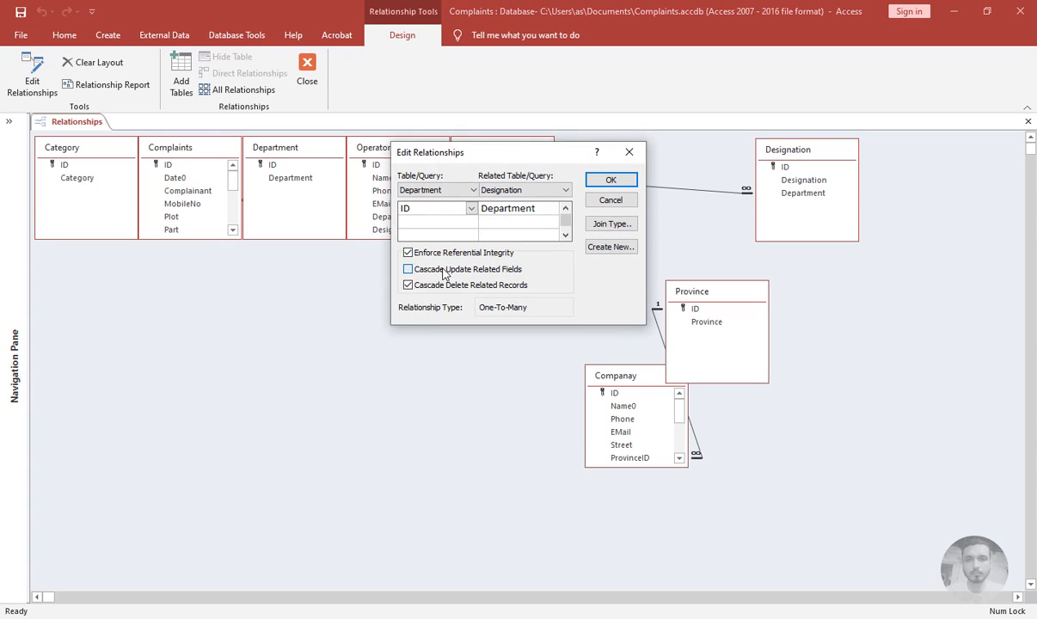
{"action": "left_click", "coordinate": [612, 200]}
{"action": "left_click_drag", "start_coordinate": [805, 151], "coordinate": [604, 148]}
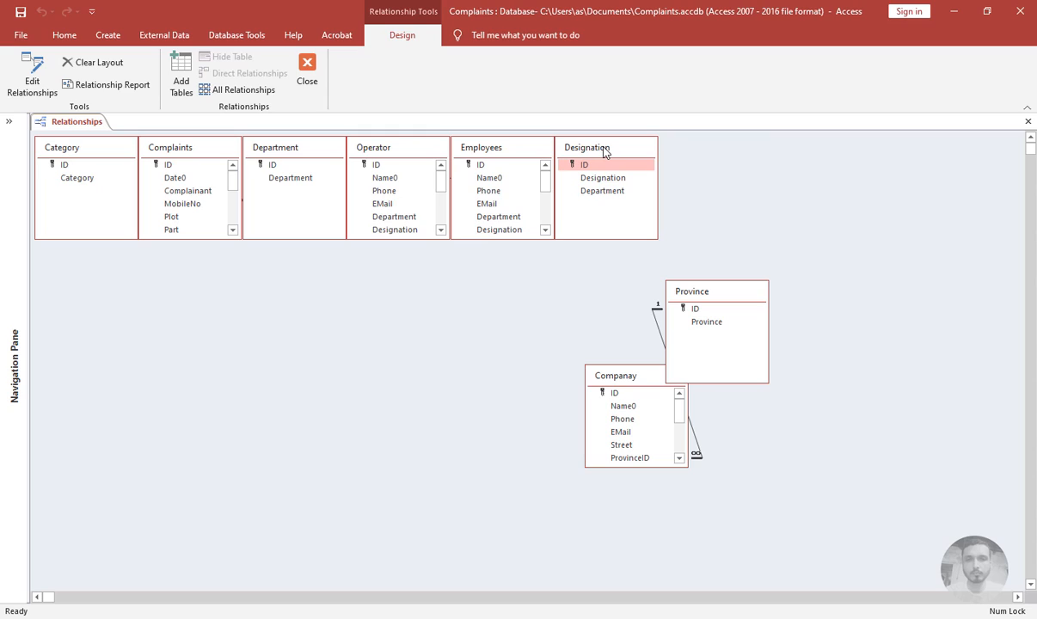
Move the Companay and Province tables into the top row beside Designation
{"action": "left_click_drag", "start_coordinate": [686, 298], "coordinate": [761, 288]}
{"action": "left_click", "coordinate": [637, 379]}
{"action": "left_click_drag", "start_coordinate": [636, 381], "coordinate": [705, 152]}
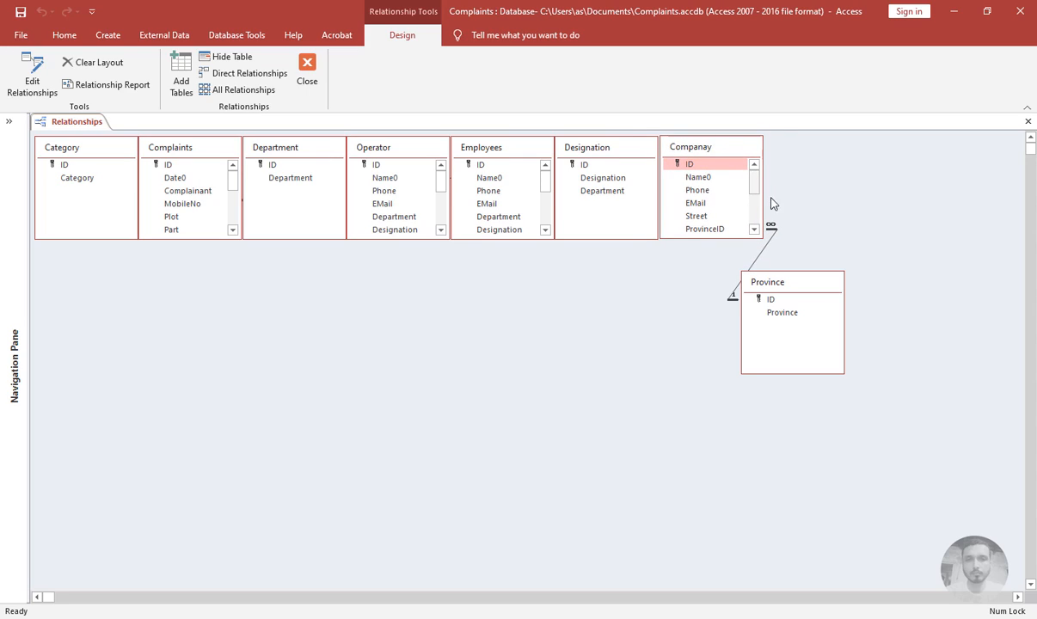
{"action": "left_click", "coordinate": [786, 283]}
{"action": "left_click_drag", "start_coordinate": [786, 283], "coordinate": [810, 150]}
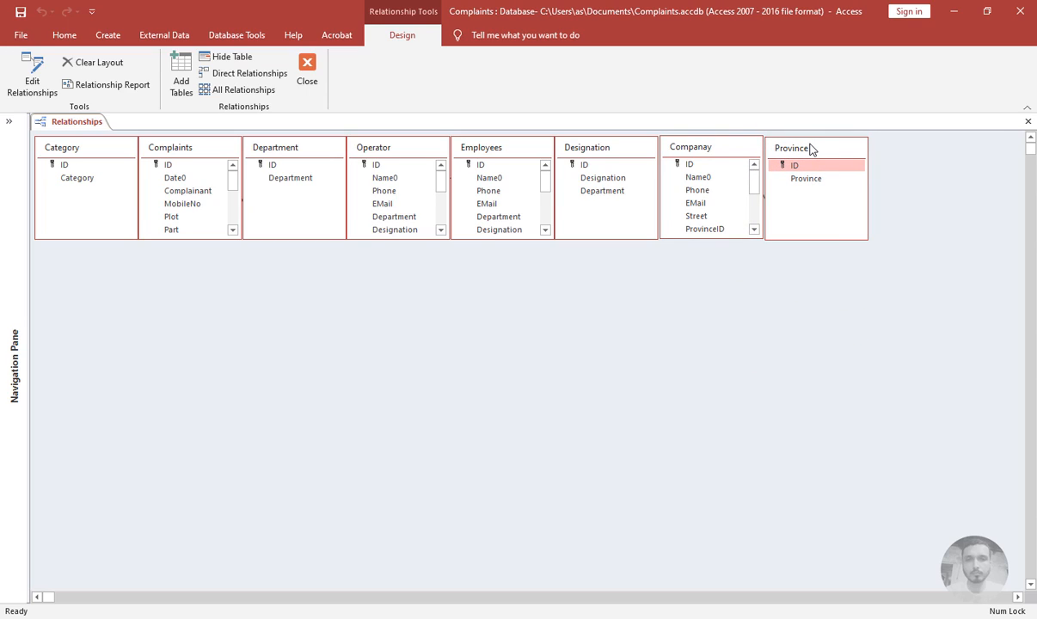
{"action": "left_click_drag", "start_coordinate": [811, 145], "coordinate": [809, 142]}
Close the Relationships window, saving the layout changes
{"action": "left_click", "coordinate": [308, 81]}
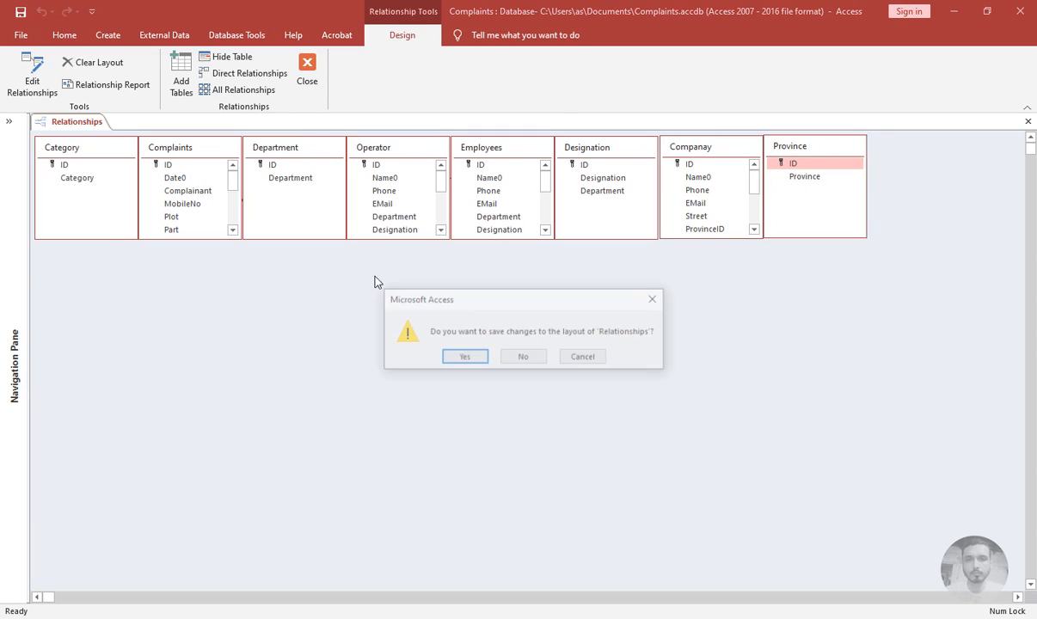
{"action": "left_click", "coordinate": [438, 340]}
Examine the ProvinceID field's lookup properties in the Employees table design
{"action": "left_click", "coordinate": [9, 121]}
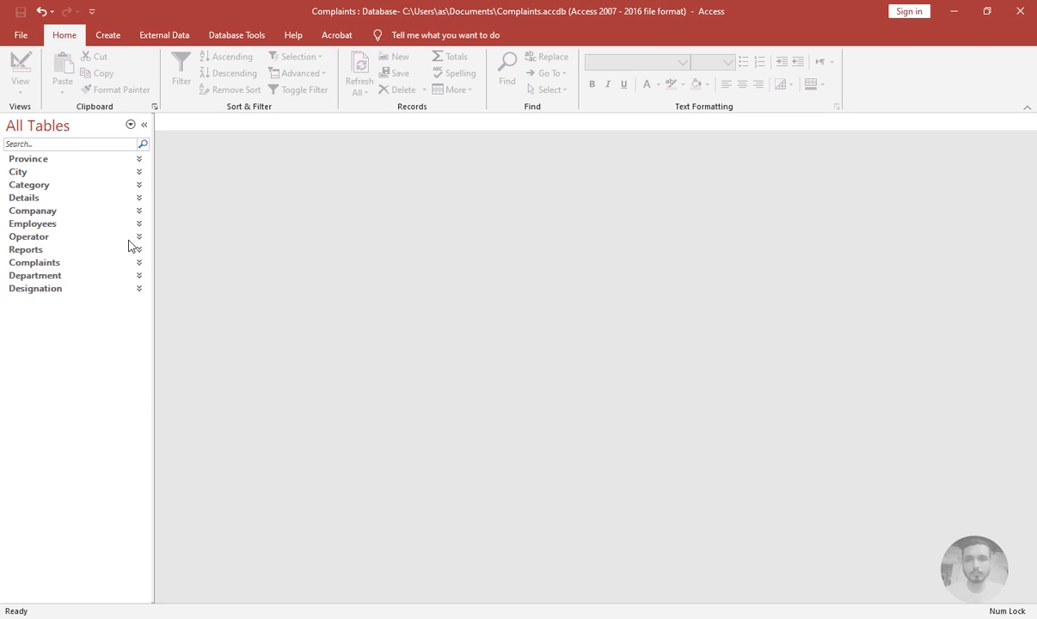
{"action": "left_click", "coordinate": [45, 225]}
{"action": "double_click", "coordinate": [60, 239]}
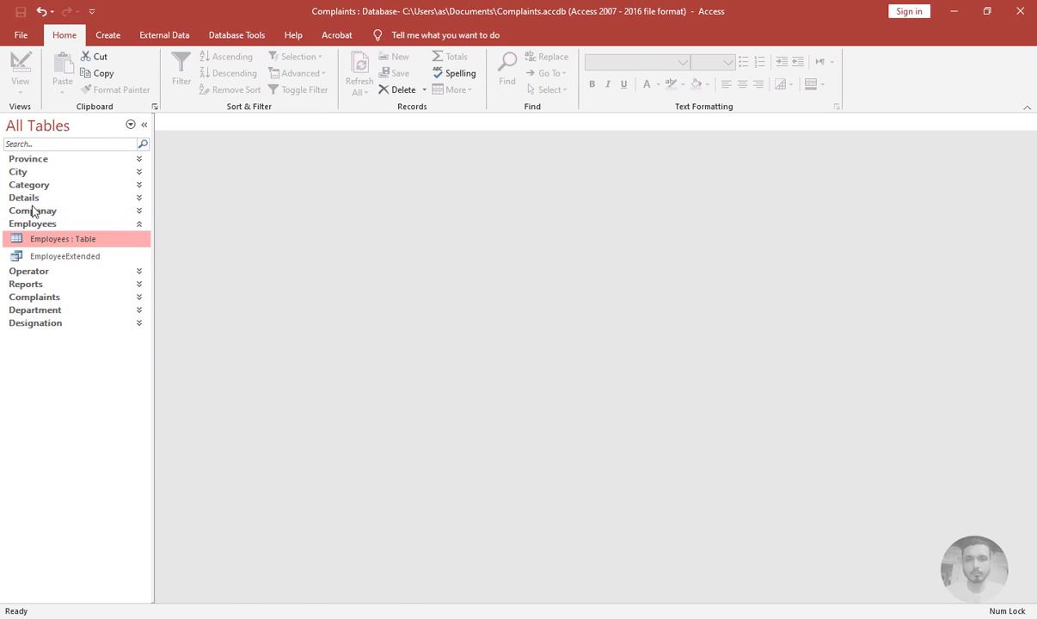
{"action": "left_click", "coordinate": [20, 70]}
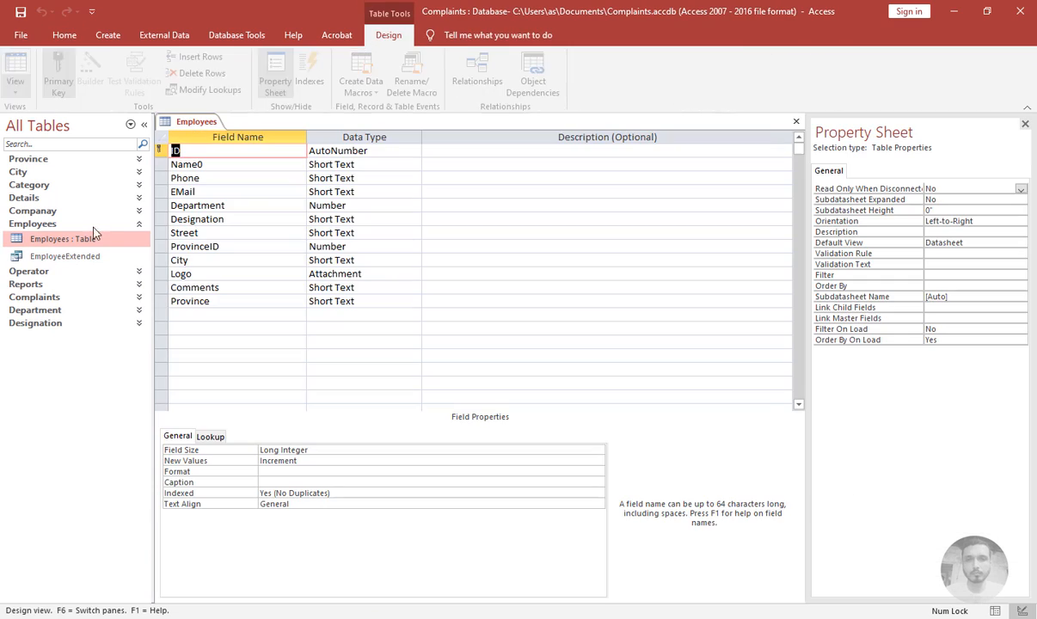
{"action": "left_click", "coordinate": [225, 231]}
{"action": "left_click", "coordinate": [292, 248]}
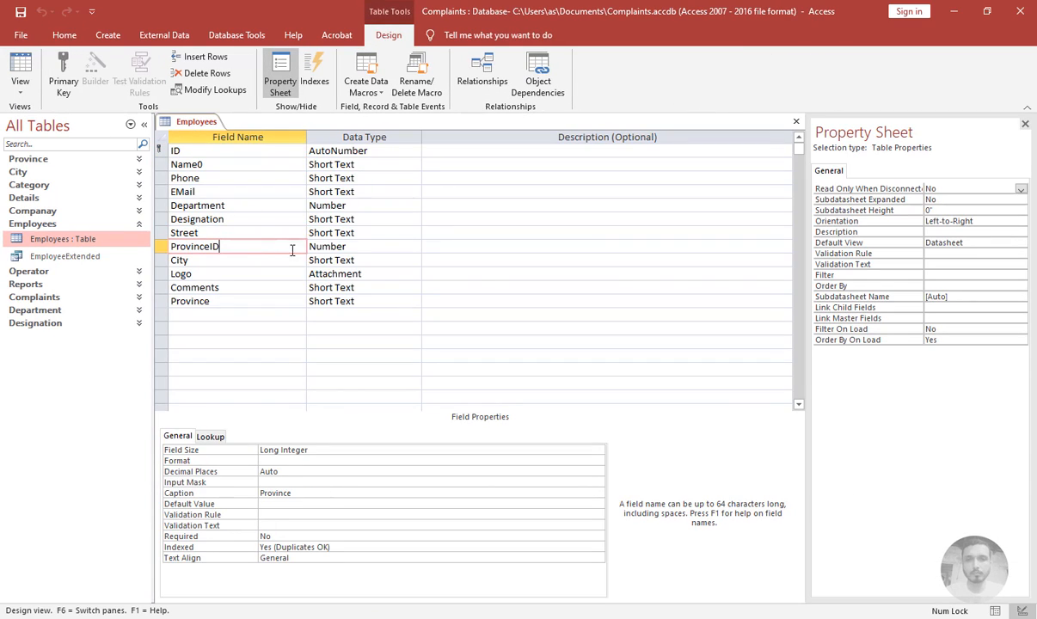
{"action": "left_click", "coordinate": [338, 249]}
{"action": "left_click", "coordinate": [211, 437]}
{"action": "left_click", "coordinate": [388, 482]}
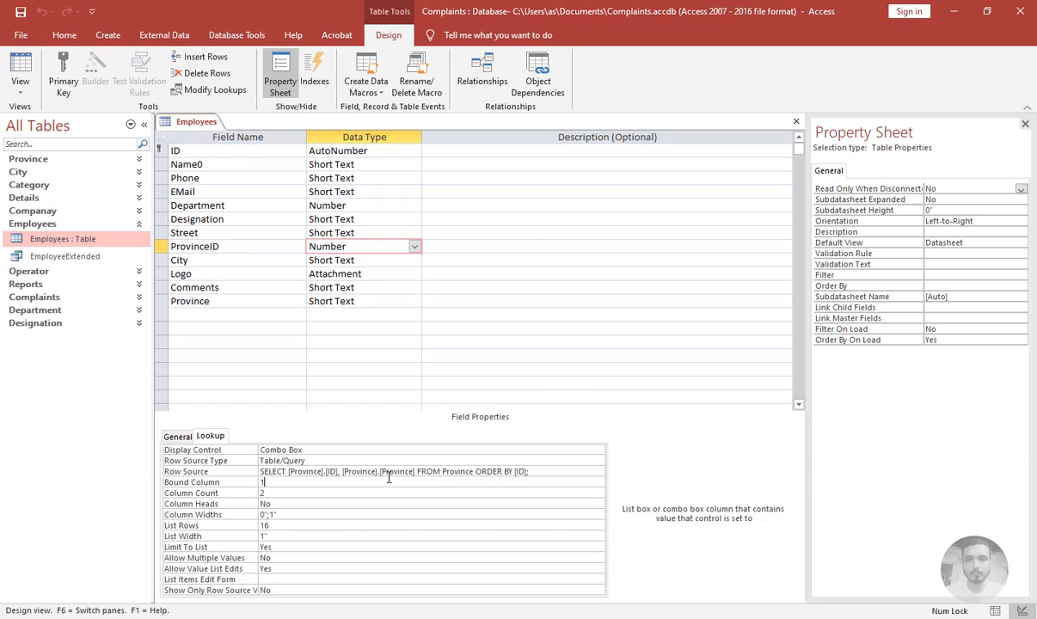
{"action": "left_click", "coordinate": [797, 122]}
Open the Employees table in Datasheet view, check the Province lookup list, and close the table
{"action": "double_click", "coordinate": [69, 246]}
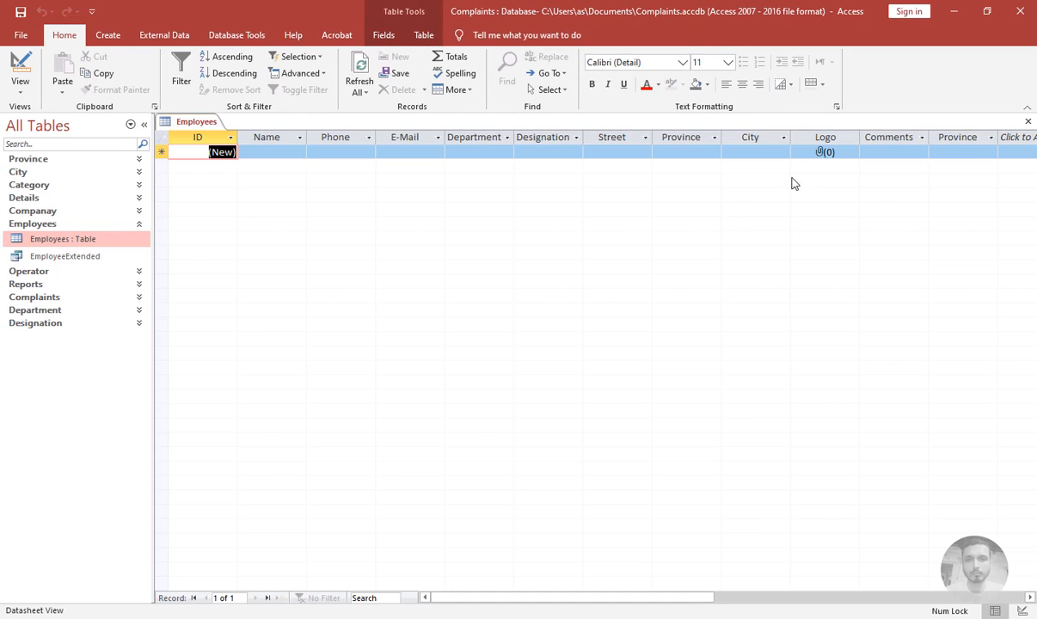
{"action": "left_click", "coordinate": [688, 155]}
{"action": "left_click", "coordinate": [714, 153]}
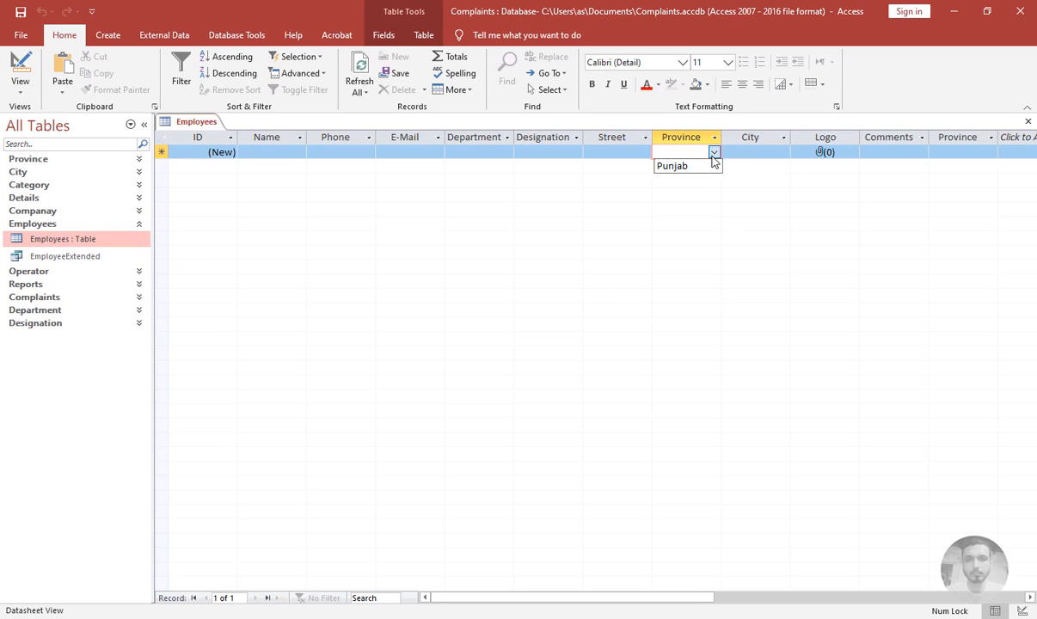
{"action": "left_click", "coordinate": [756, 154]}
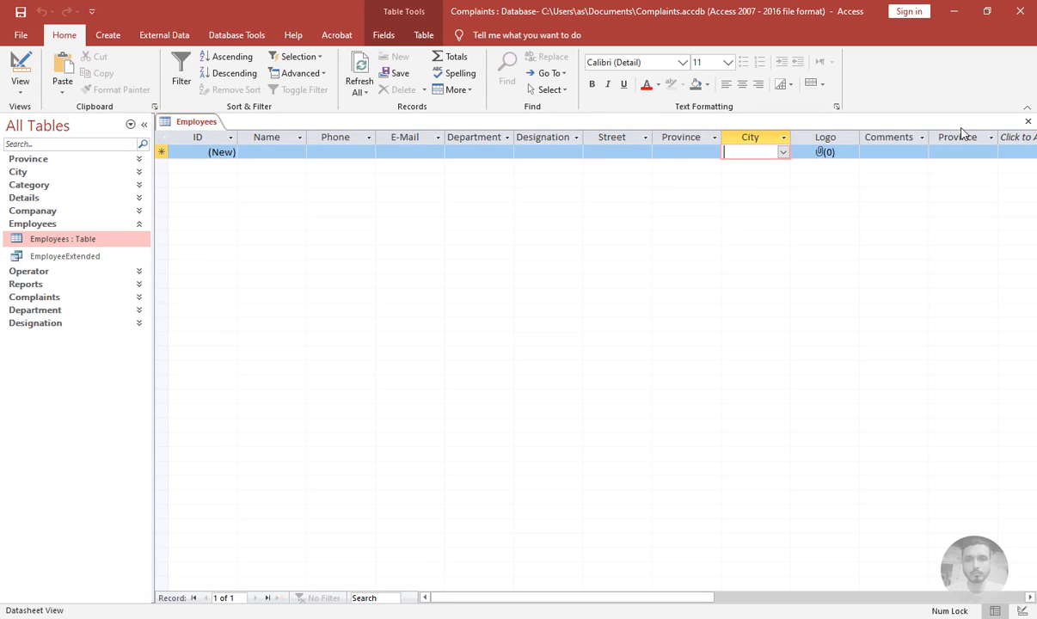
{"action": "left_click", "coordinate": [1028, 121]}
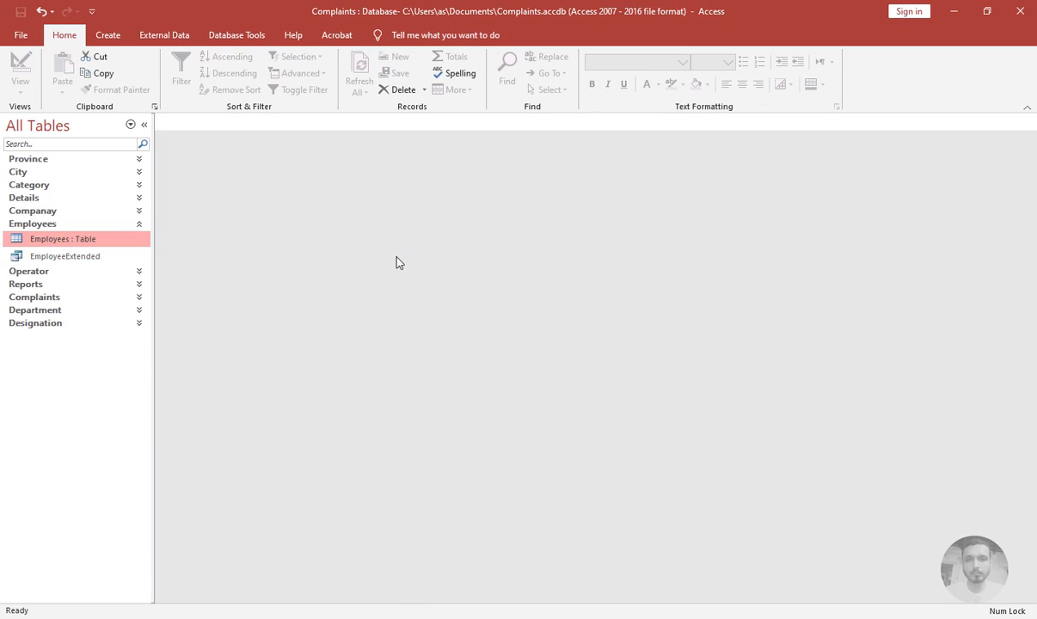
Select the ProvinceExtended query in the navigation pane and start a new blank form in Design view
{"action": "left_click", "coordinate": [116, 226]}
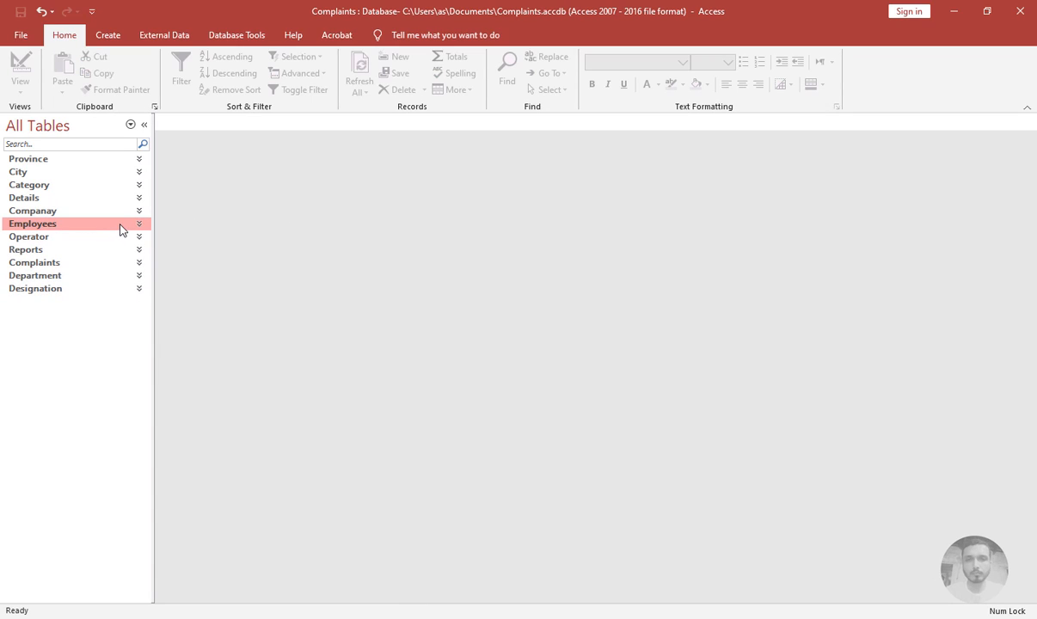
{"action": "left_click", "coordinate": [62, 160]}
{"action": "left_click", "coordinate": [56, 176]}
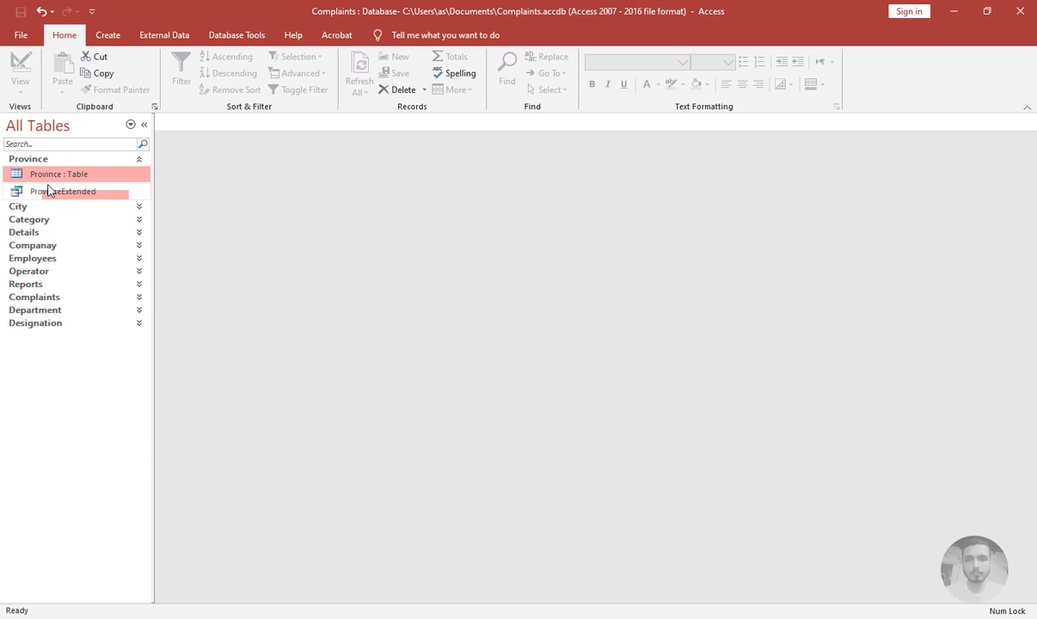
{"action": "left_click", "coordinate": [49, 191]}
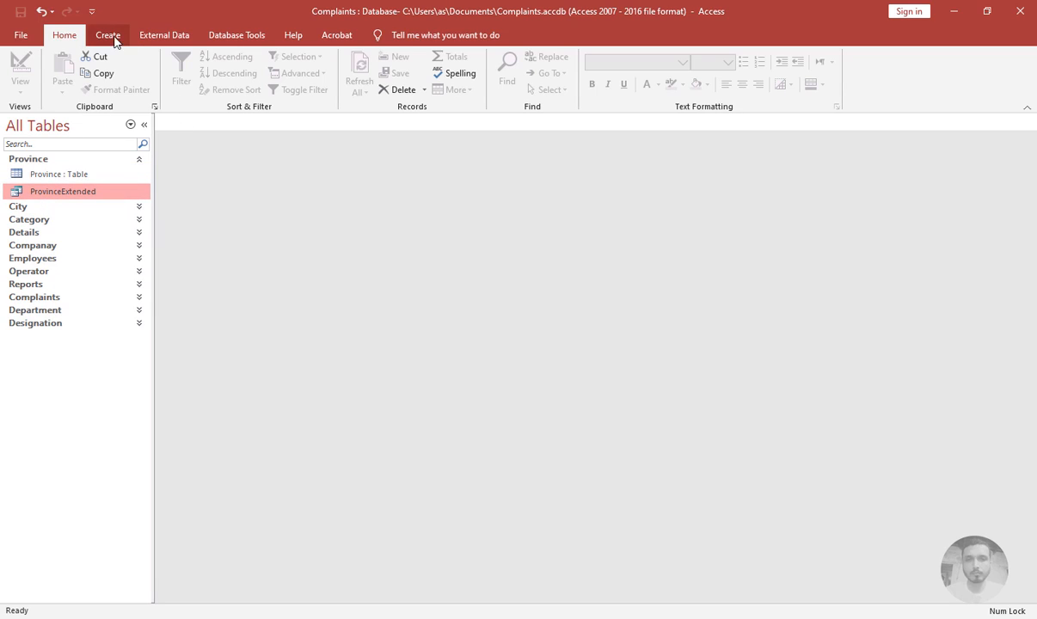
{"action": "left_click", "coordinate": [110, 36]}
{"action": "left_click", "coordinate": [299, 82]}
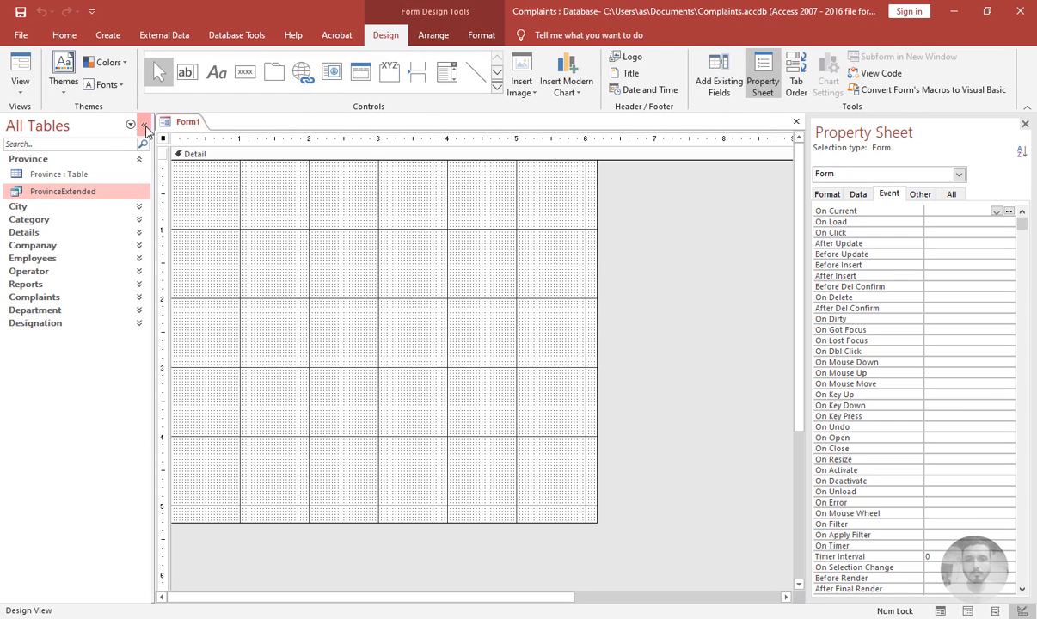
Select the whole form in the property sheet and set its Auto Center property to Yes
{"action": "left_click", "coordinate": [144, 125]}
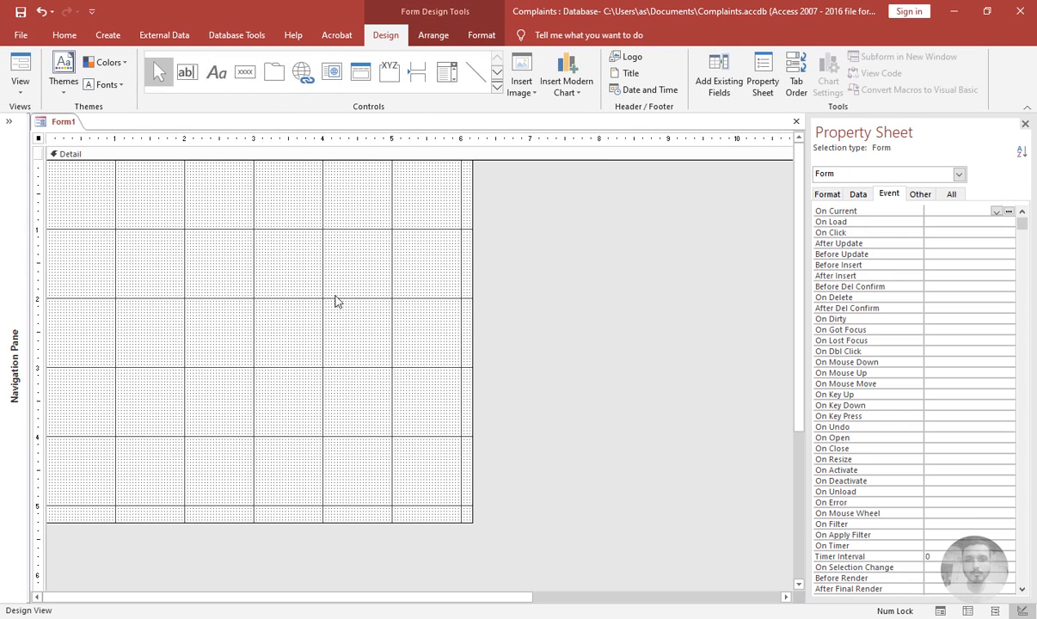
{"action": "left_click", "coordinate": [289, 258]}
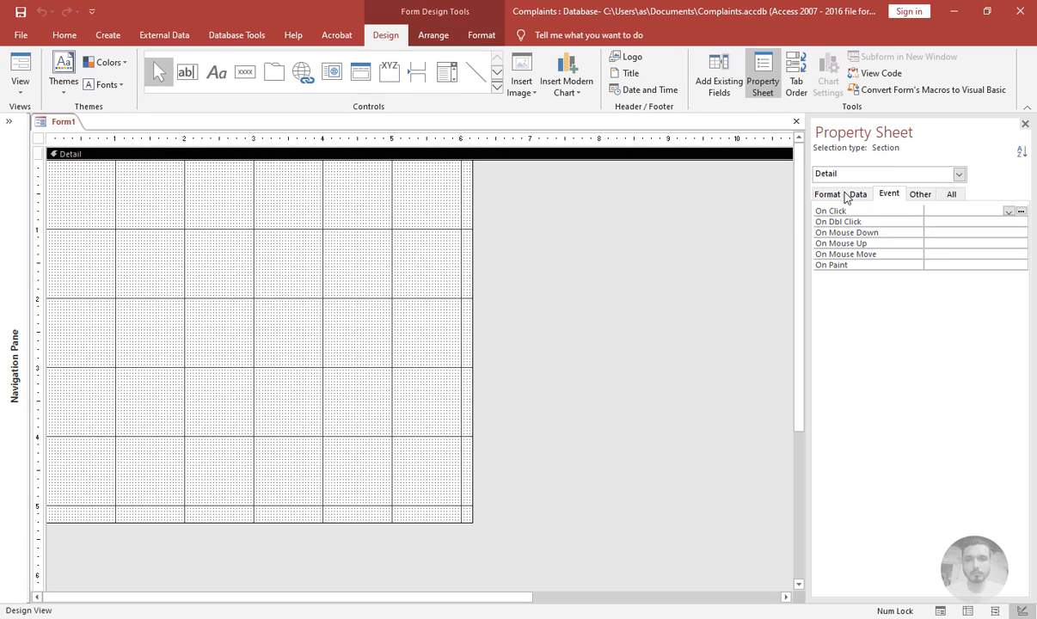
{"action": "left_click", "coordinate": [824, 194]}
{"action": "left_click", "coordinate": [679, 243]}
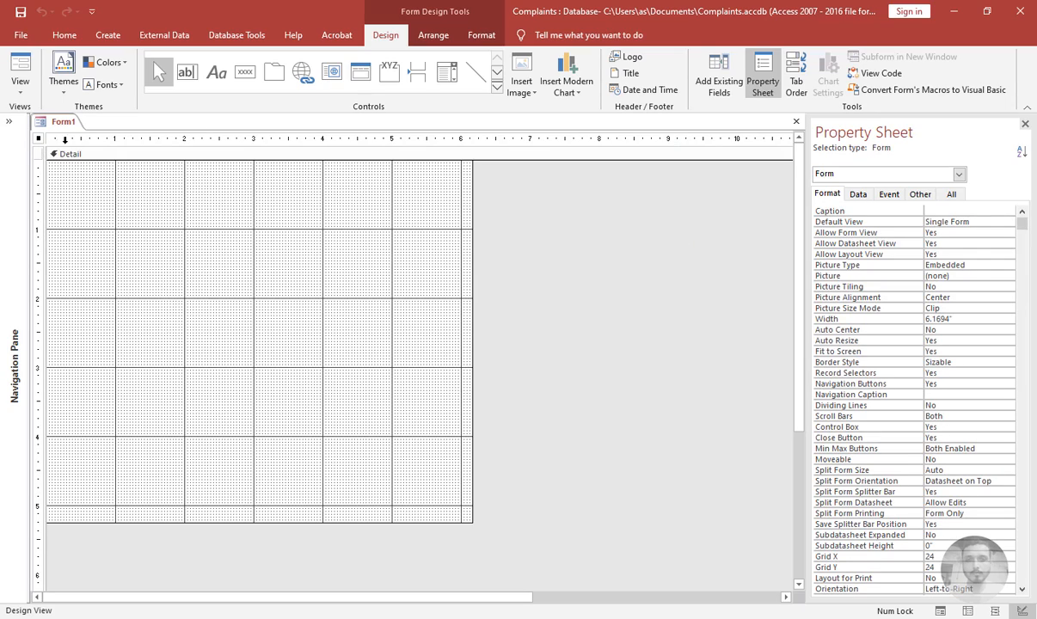
{"action": "left_click", "coordinate": [833, 175]}
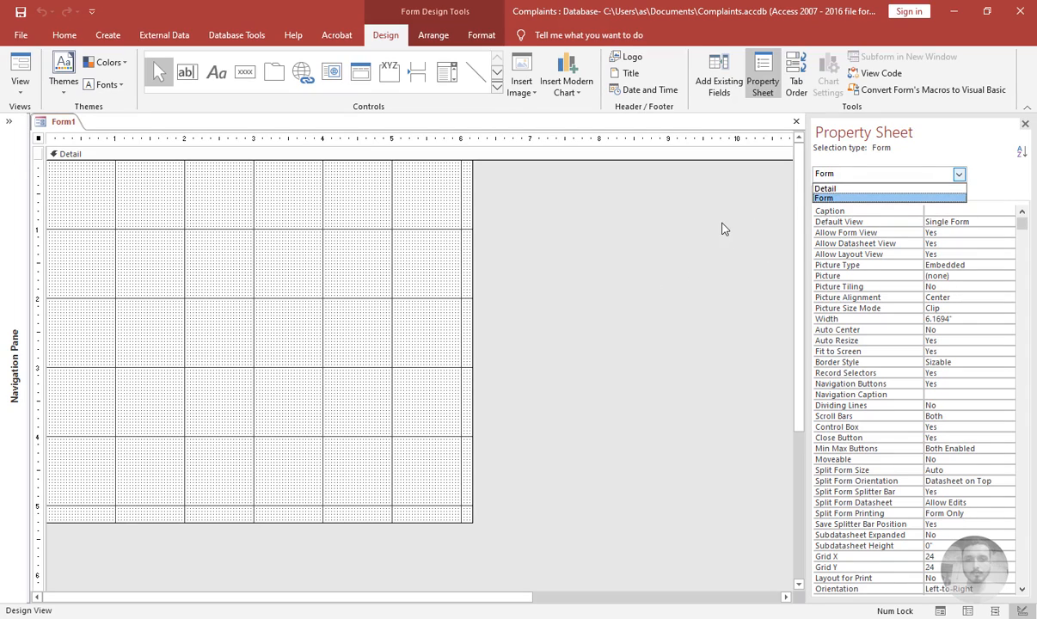
{"action": "left_click", "coordinate": [688, 216]}
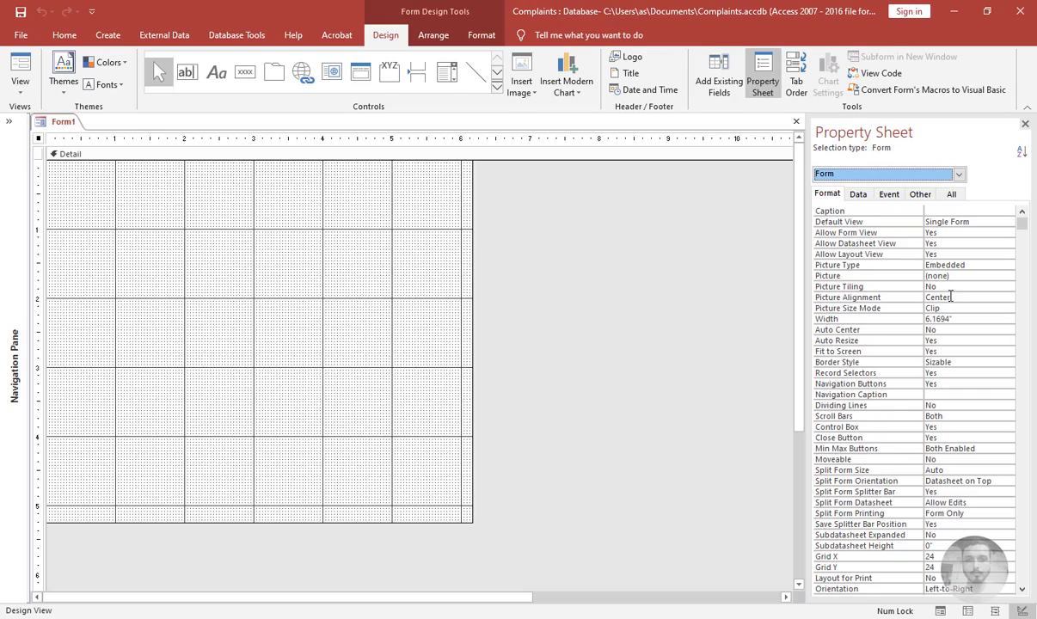
{"action": "left_click", "coordinate": [949, 330]}
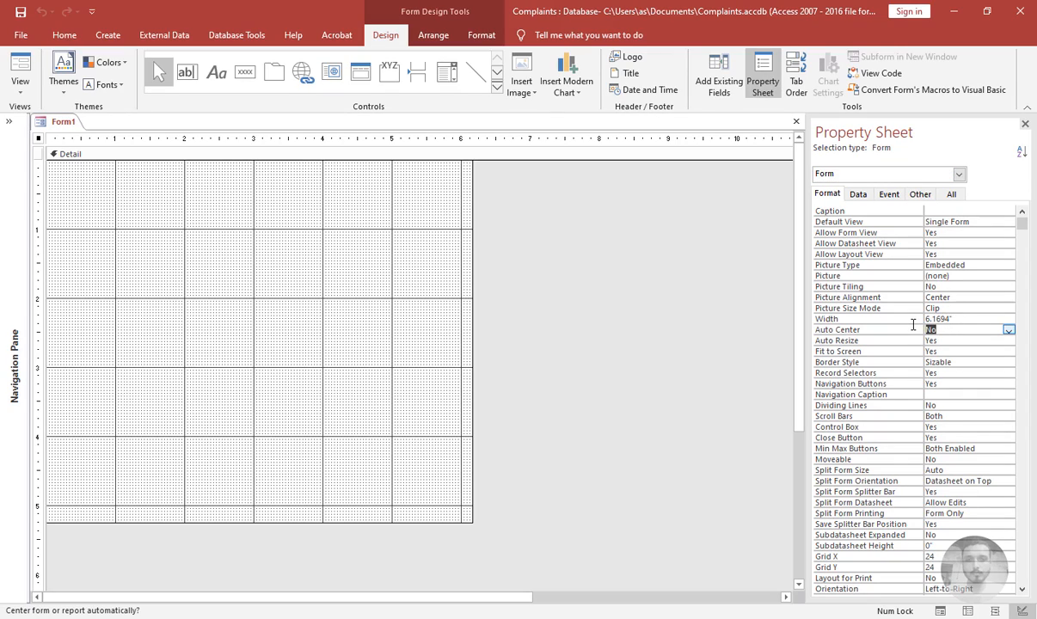
{"action": "type", "text": "y"}
Preview the blank form in Form view and return to Design view
{"action": "left_click", "coordinate": [954, 347]}
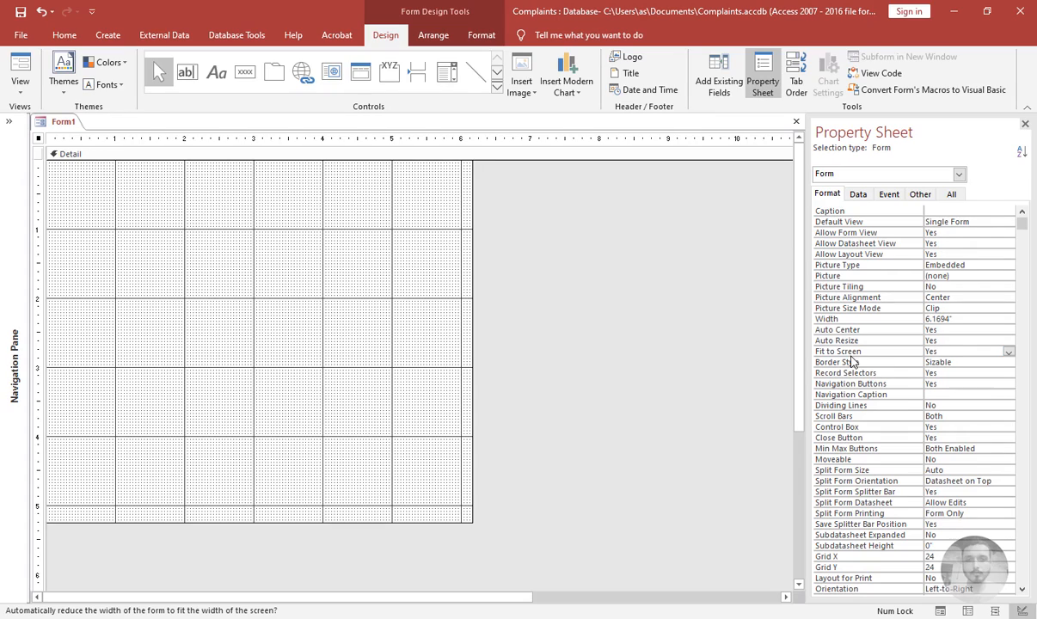
{"action": "left_click", "coordinate": [940, 362]}
{"action": "left_click", "coordinate": [935, 373]}
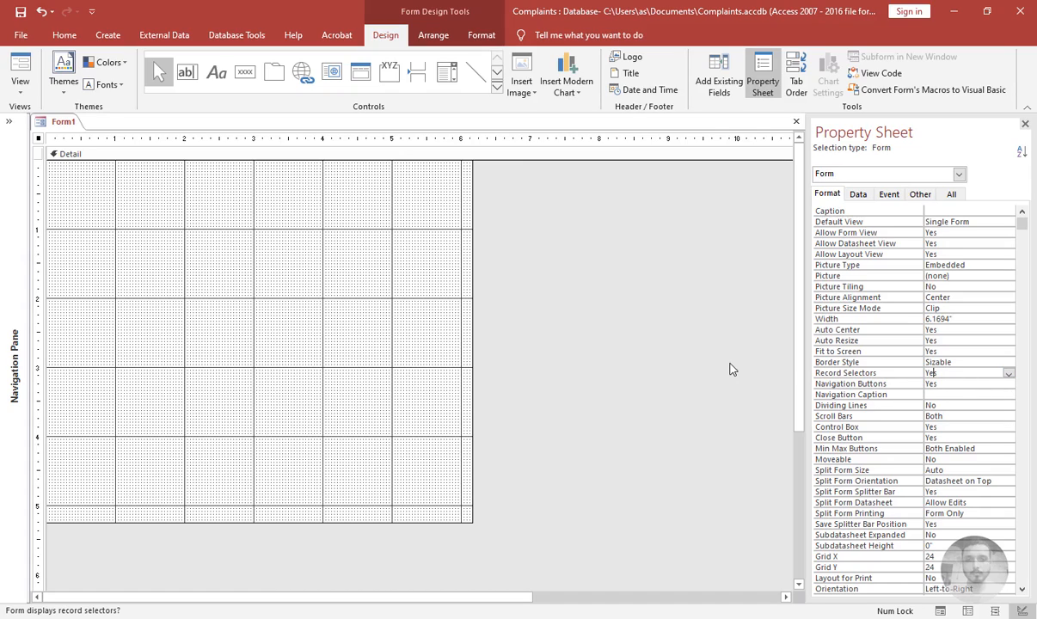
{"action": "left_click", "coordinate": [17, 60]}
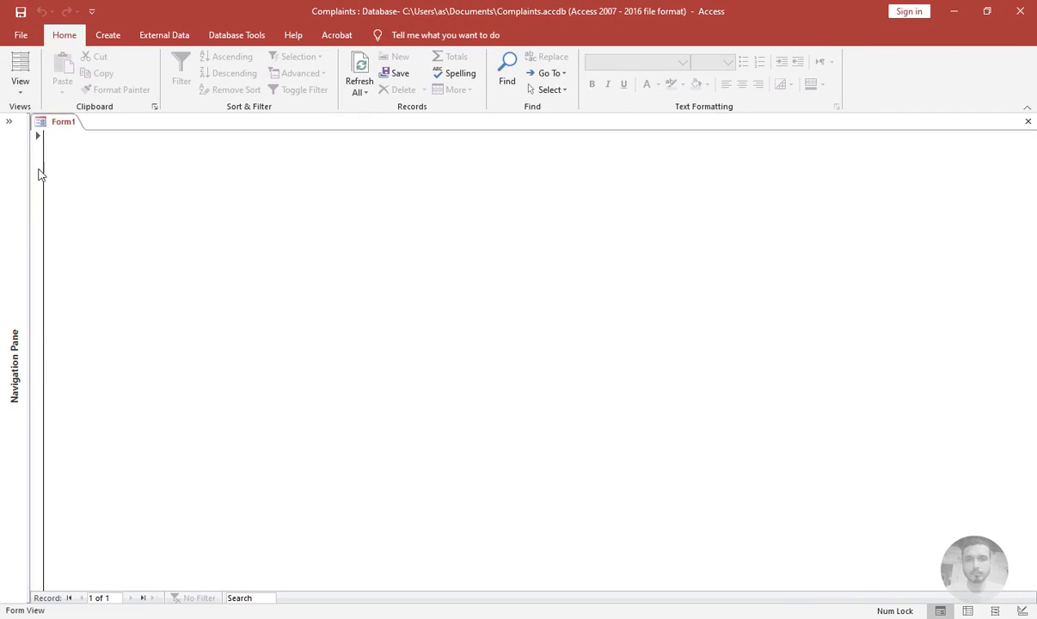
{"action": "left_click", "coordinate": [37, 138]}
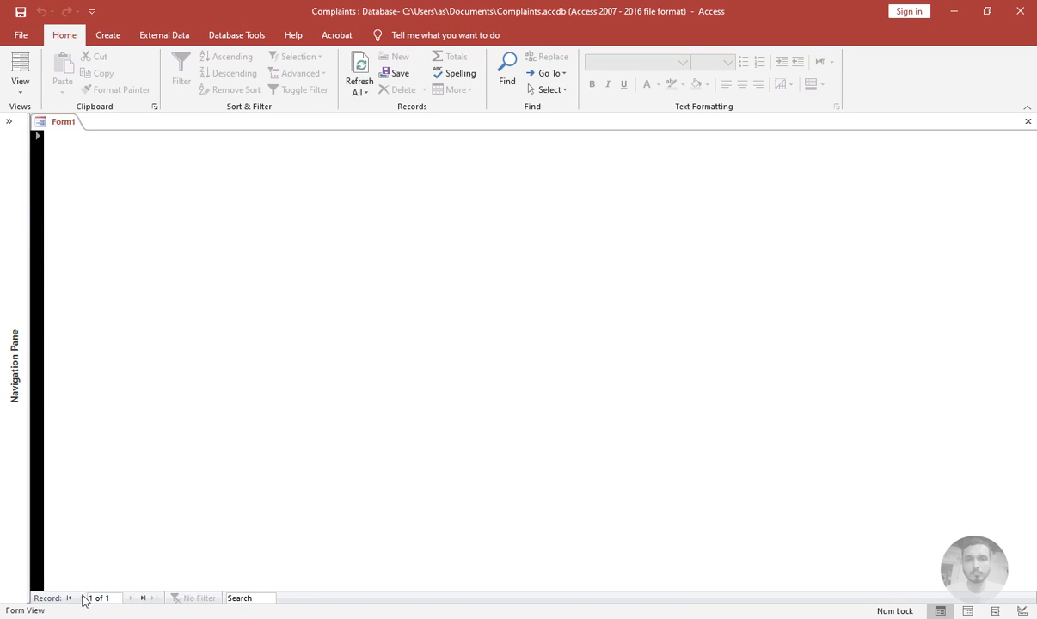
{"action": "left_click", "coordinate": [20, 86]}
{"action": "left_click", "coordinate": [49, 214]}
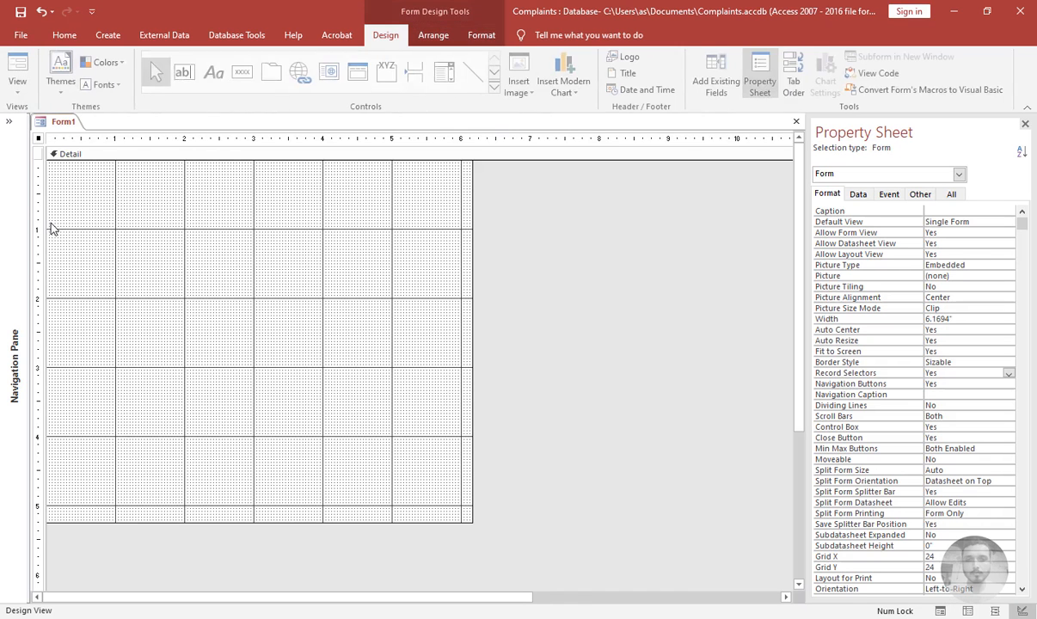
Turn off the form's Record Selectors and Navigation Buttons by setting both to No
{"action": "left_click", "coordinate": [1011, 375]}
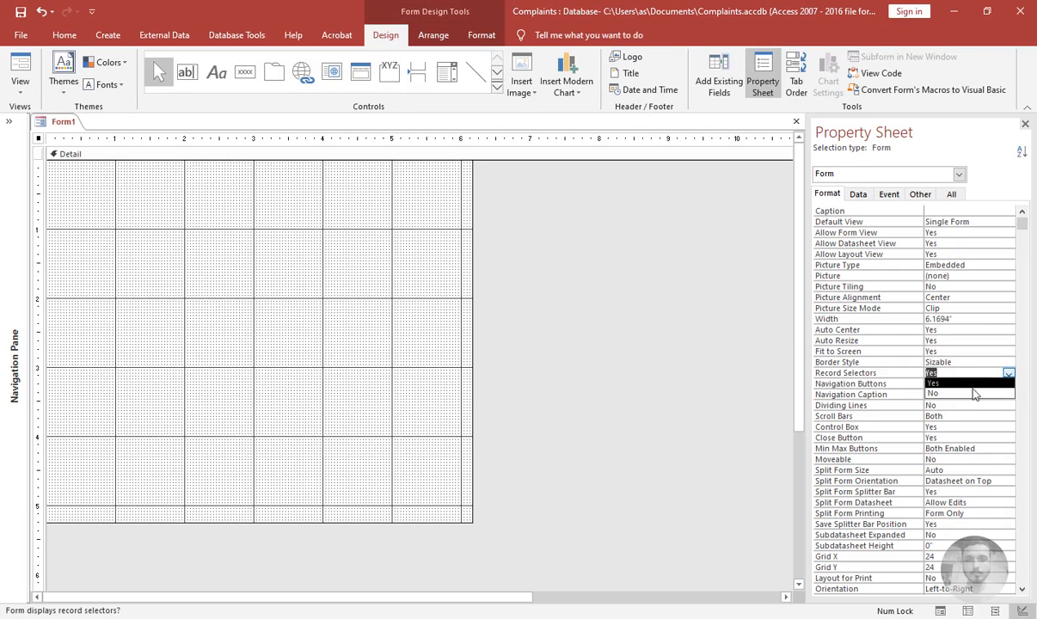
{"action": "left_click", "coordinate": [930, 394]}
{"action": "left_click", "coordinate": [930, 383]}
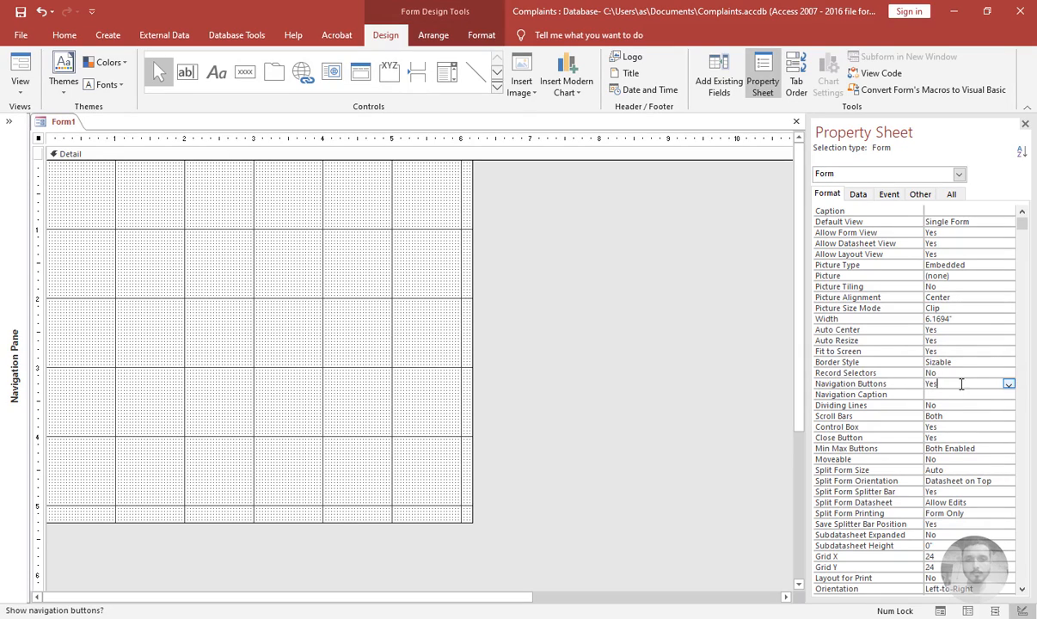
{"action": "left_click", "coordinate": [1010, 385]}
{"action": "left_click", "coordinate": [975, 404]}
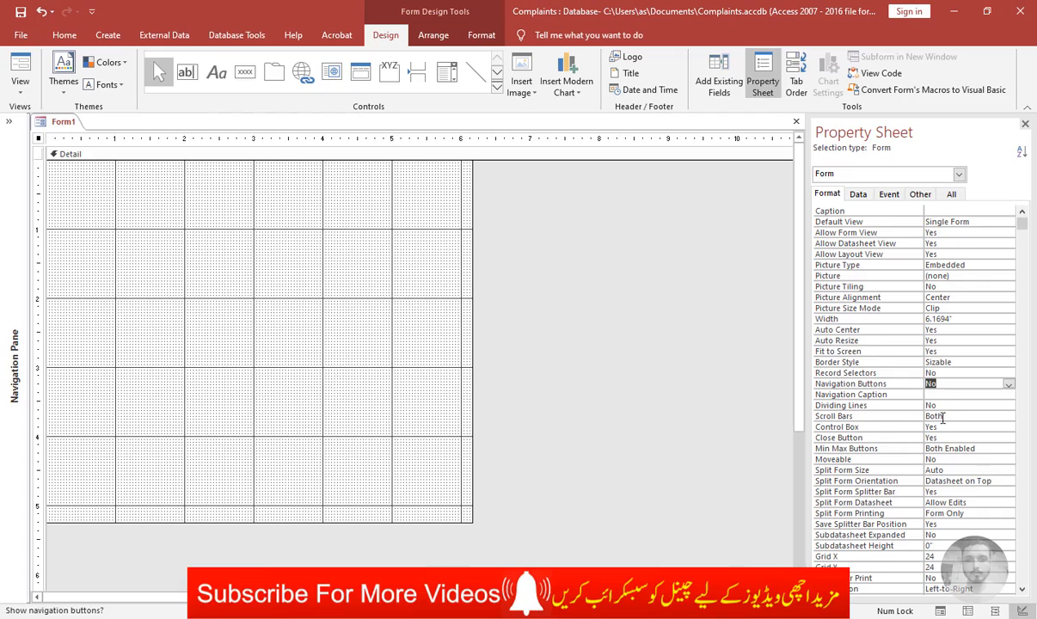
Set the form's Scroll Bars to Neither and Min Max Buttons to None, then preview it in Form view
{"action": "left_click", "coordinate": [992, 417]}
{"action": "left_click", "coordinate": [1009, 416]}
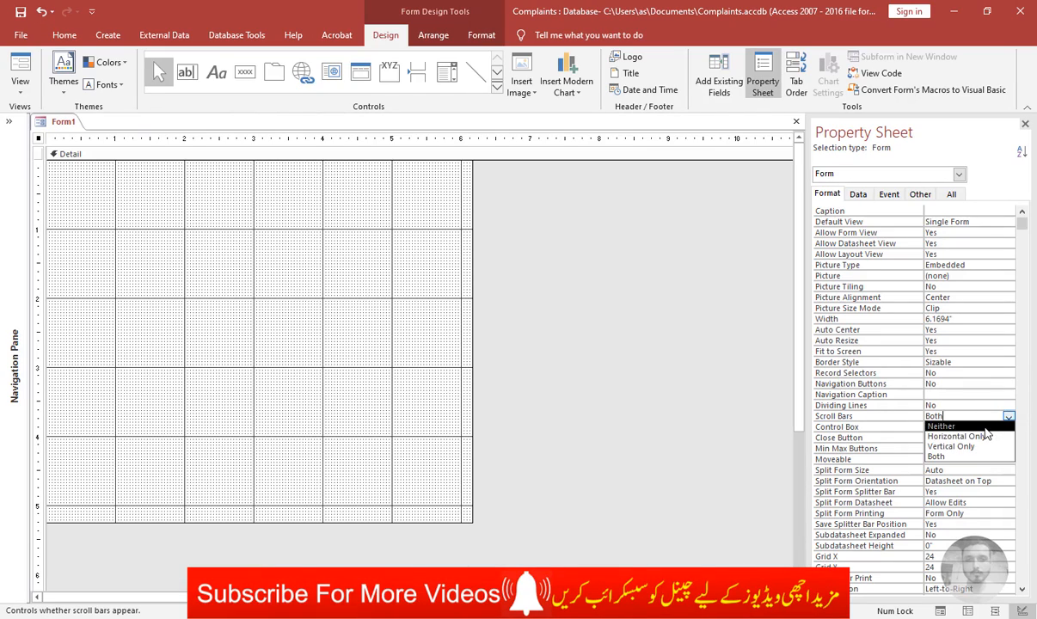
{"action": "left_click", "coordinate": [985, 427]}
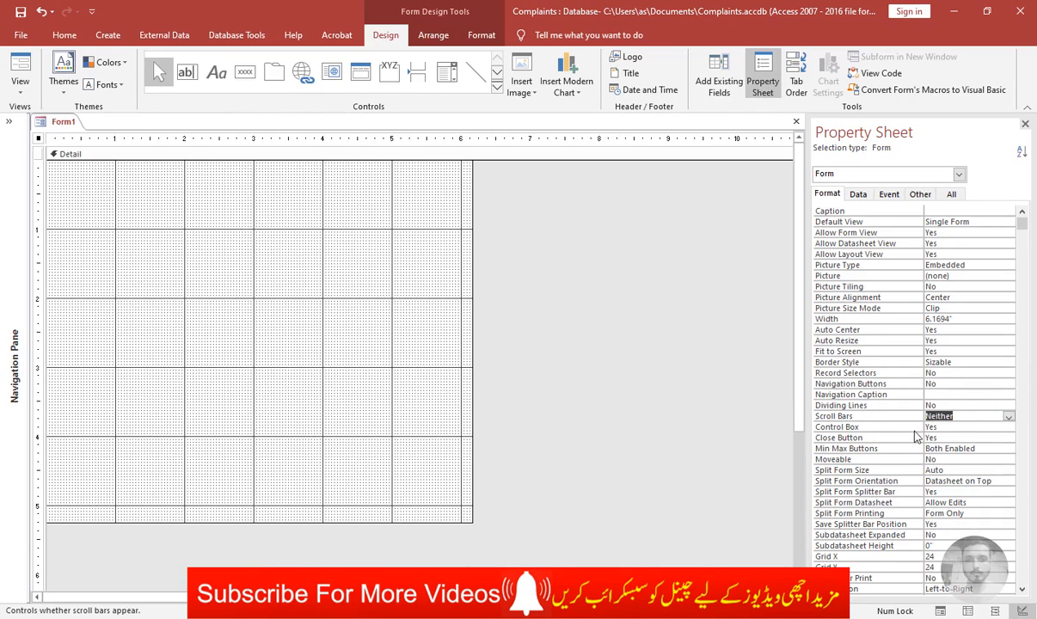
{"action": "left_click", "coordinate": [940, 429]}
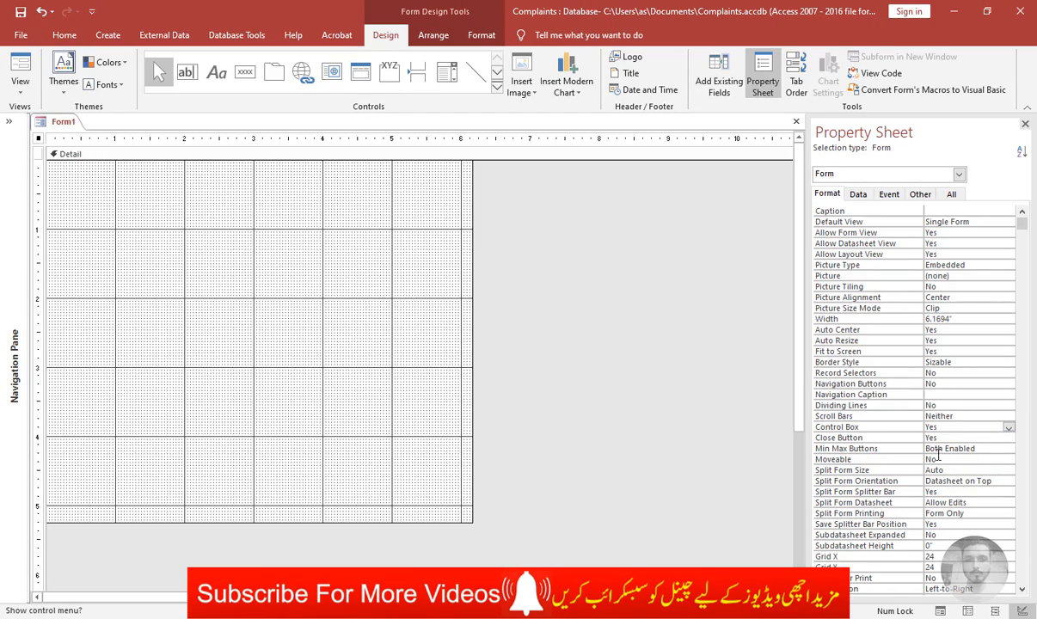
{"action": "left_click", "coordinate": [973, 450]}
{"action": "left_click", "coordinate": [1009, 449]}
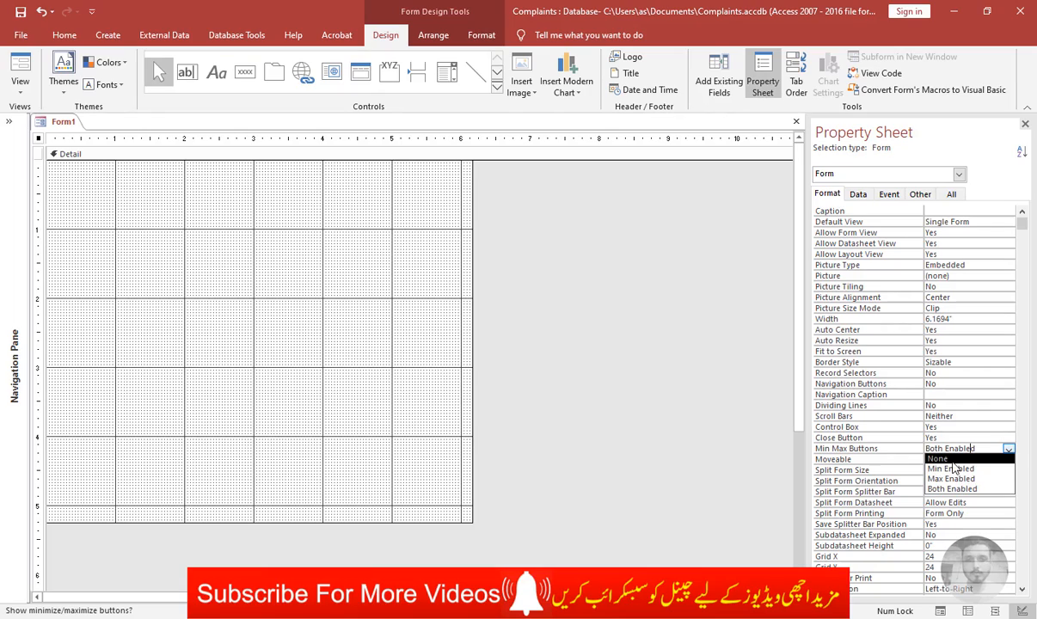
{"action": "left_click", "coordinate": [946, 459]}
{"action": "left_click", "coordinate": [662, 437]}
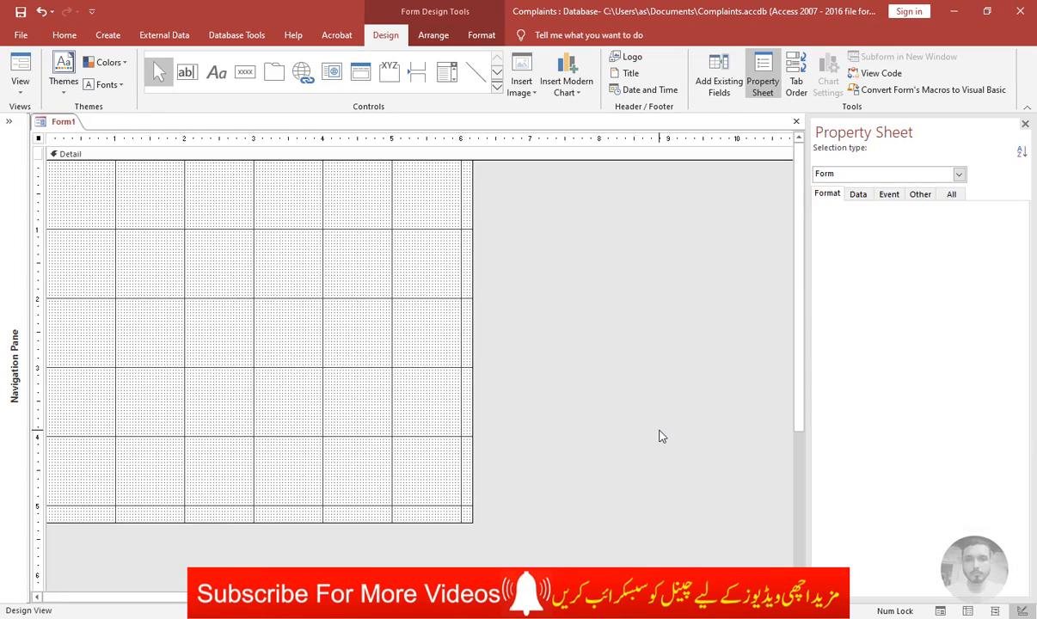
{"action": "key", "text": "F5"}
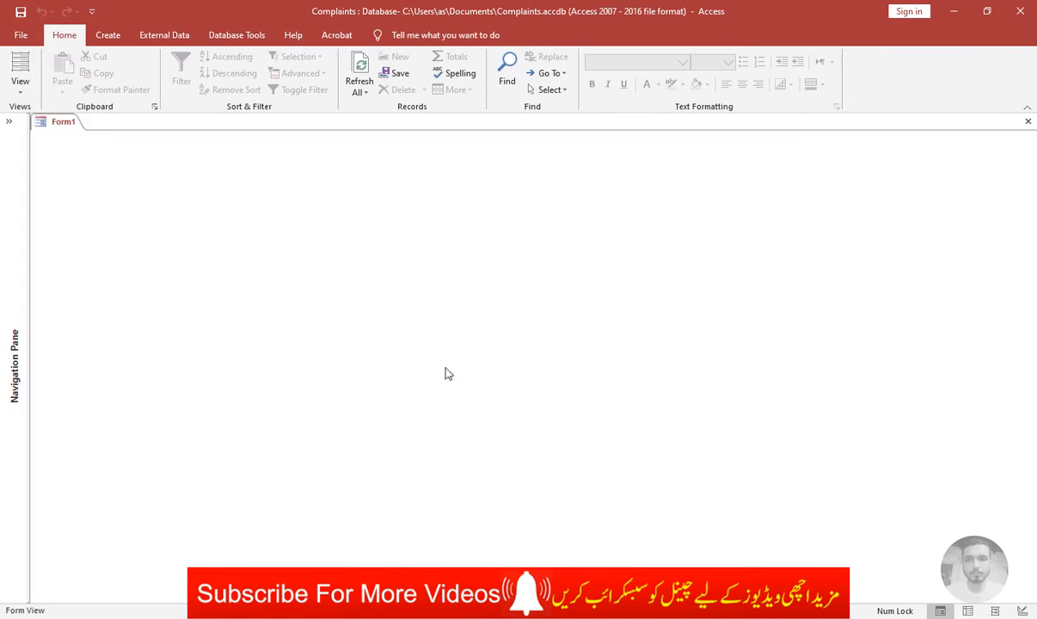
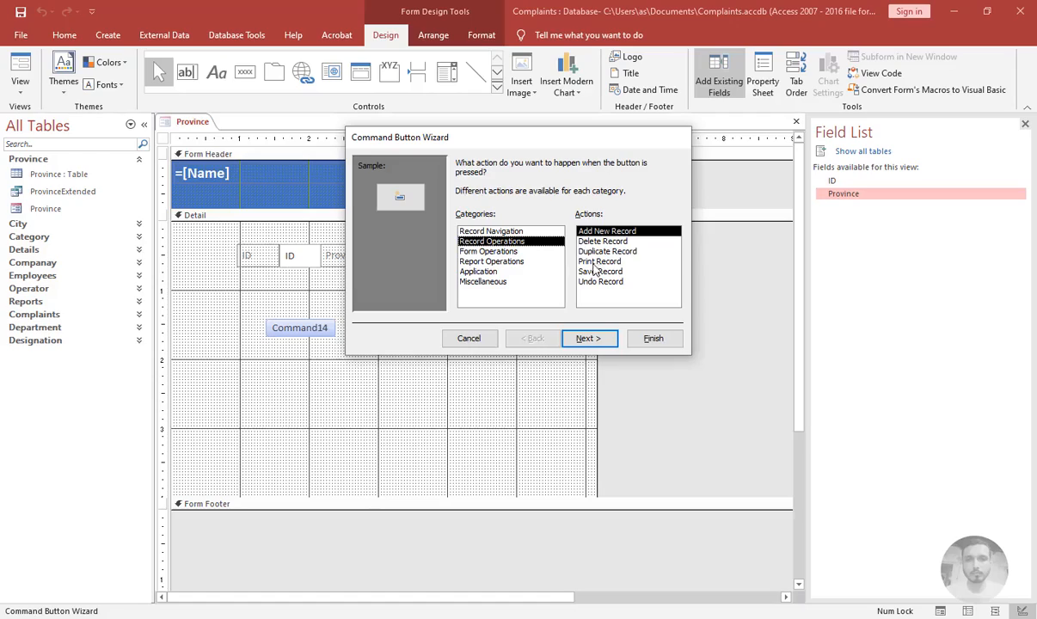
Make the new command button save the record, using the Save icon from D:\ICONS\24x24\24x24 as its picture
{"action": "left_click", "coordinate": [600, 272]}
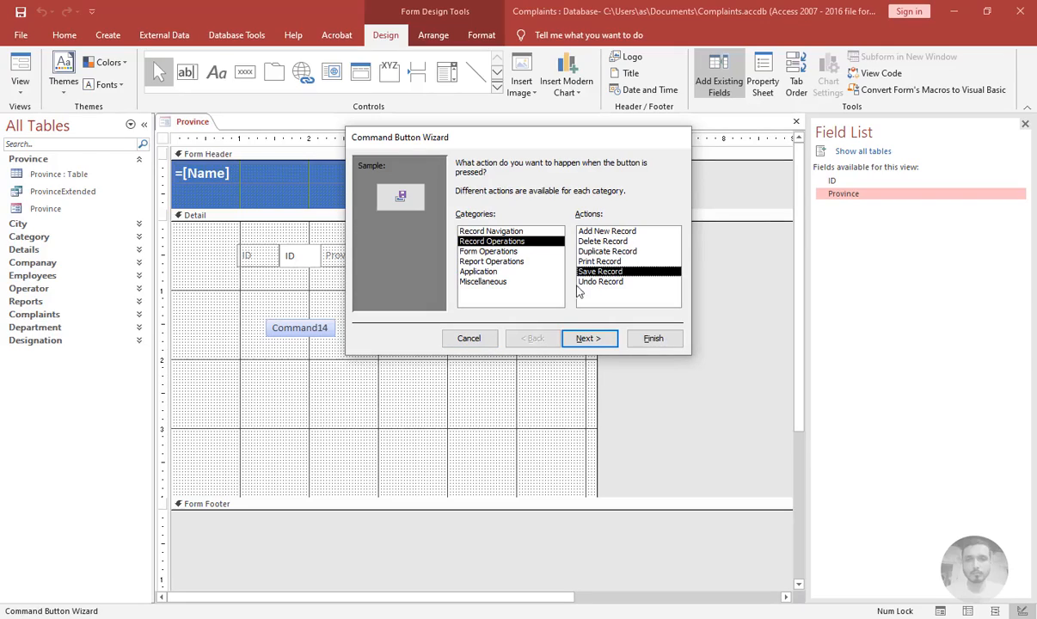
{"action": "left_click", "coordinate": [595, 339]}
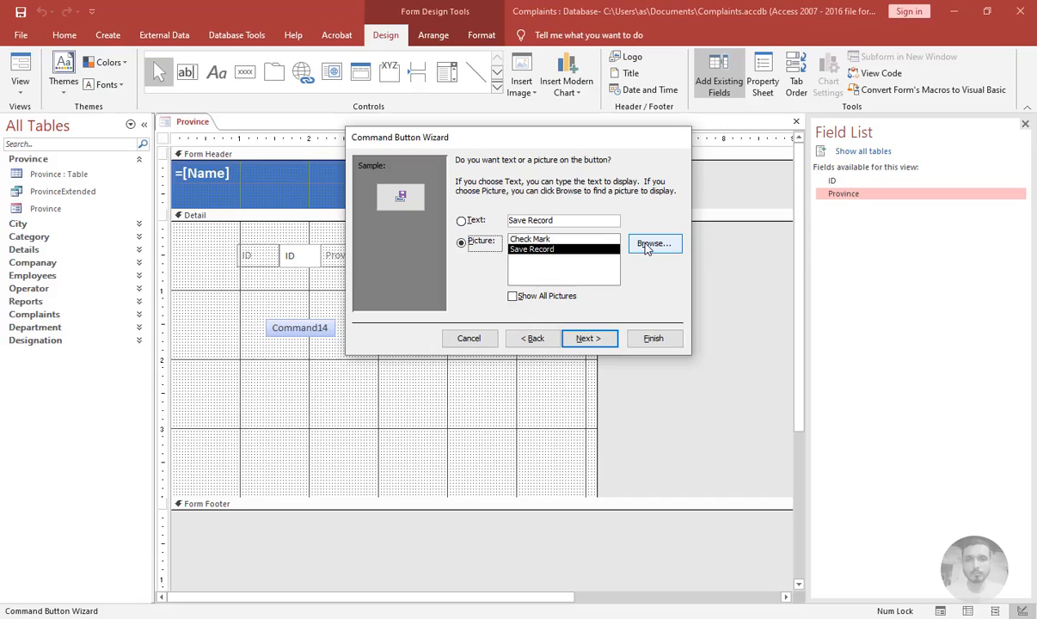
{"action": "left_click", "coordinate": [647, 246]}
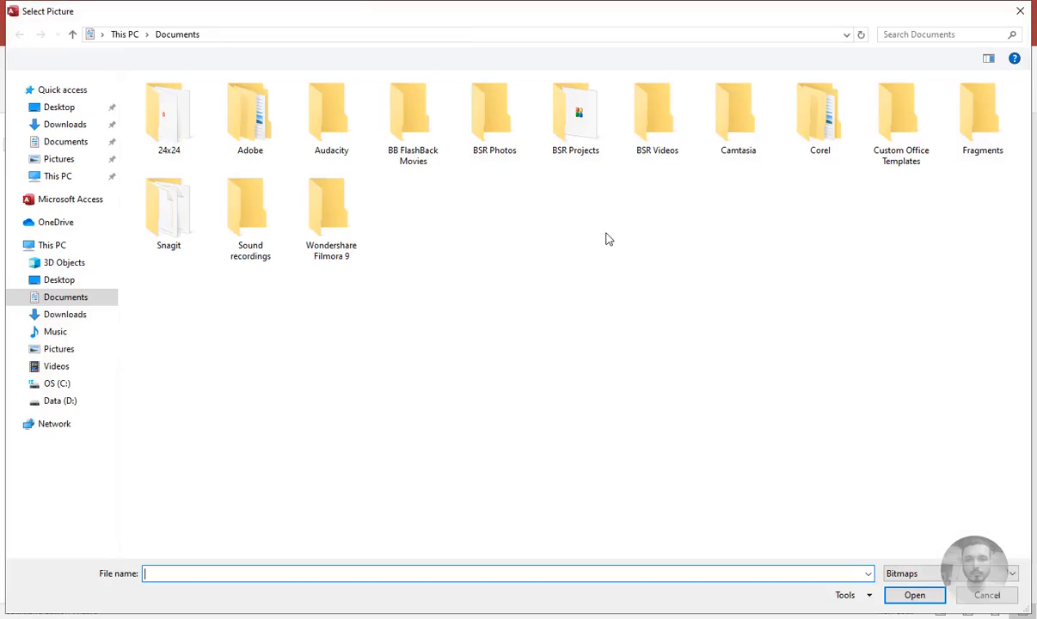
{"action": "left_click", "coordinate": [60, 401]}
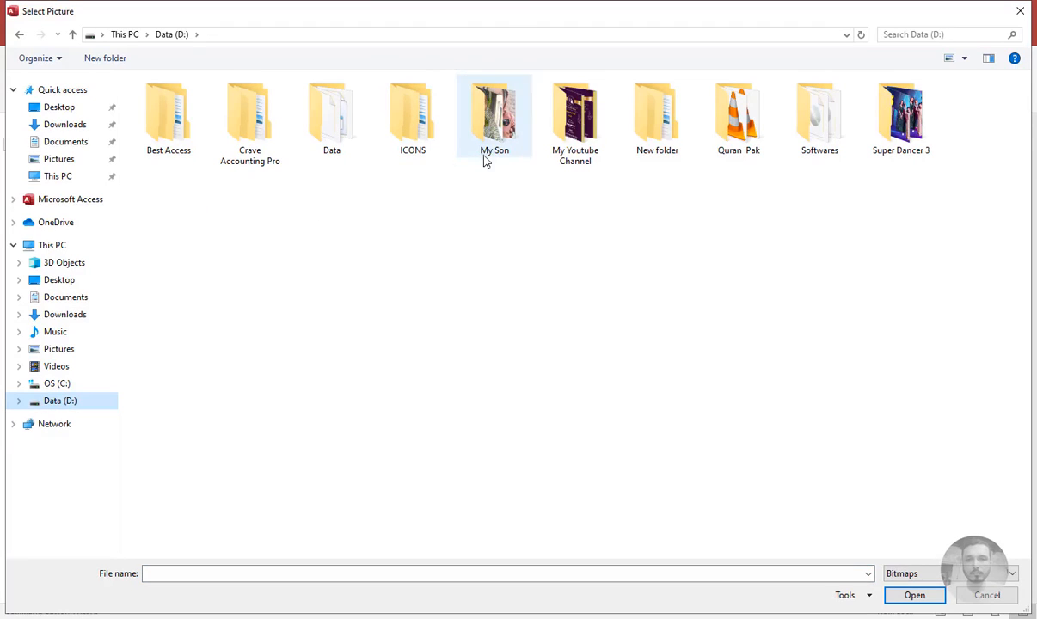
{"action": "double_click", "coordinate": [413, 117]}
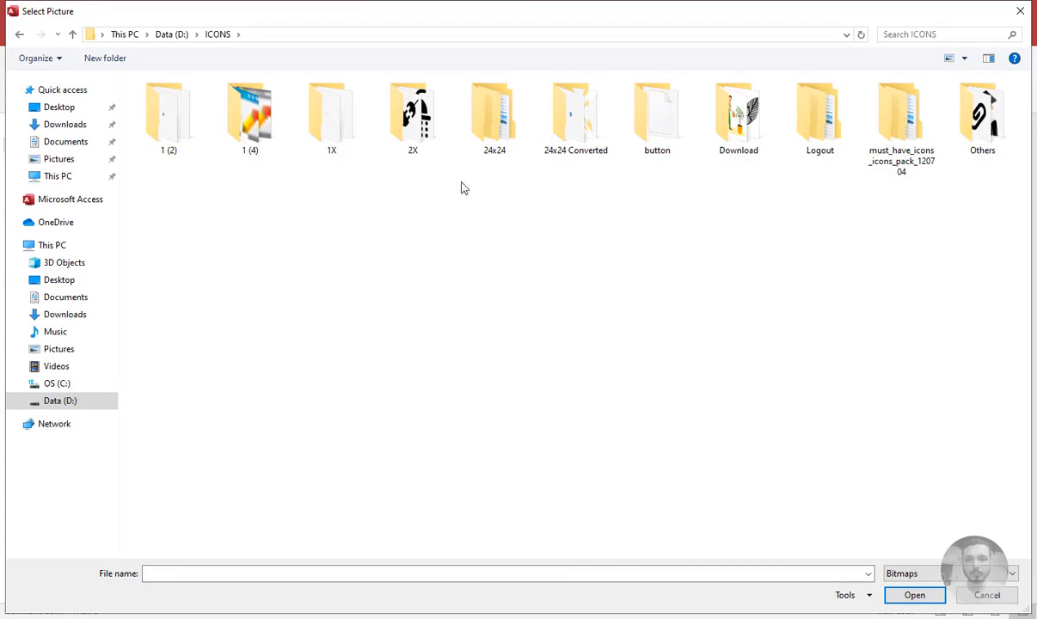
{"action": "double_click", "coordinate": [511, 154]}
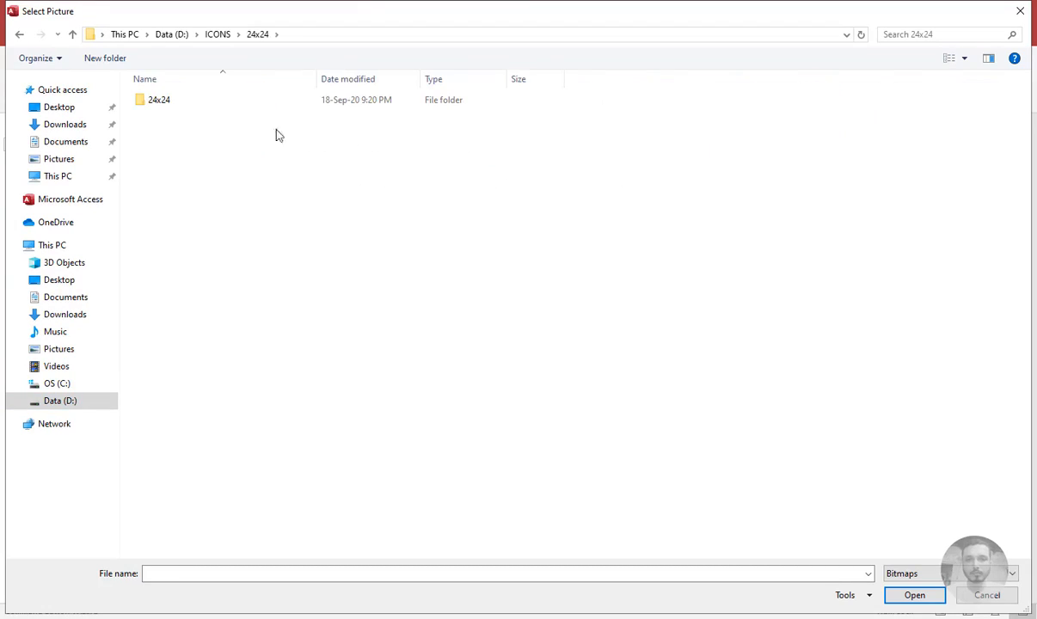
{"action": "double_click", "coordinate": [244, 110]}
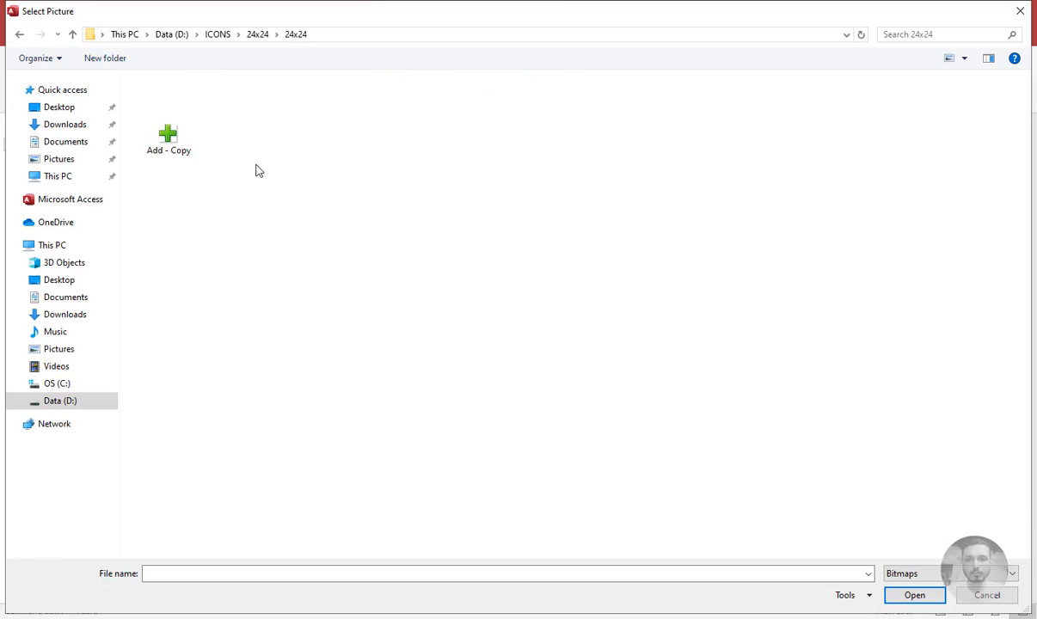
{"action": "left_click", "coordinate": [911, 575]}
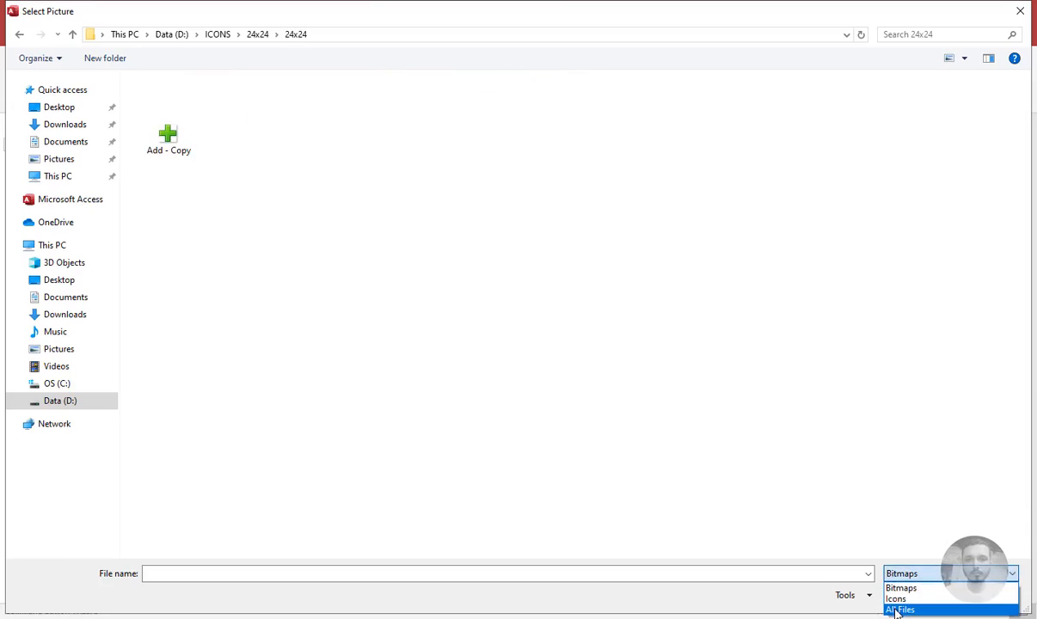
{"action": "left_click", "coordinate": [895, 608]}
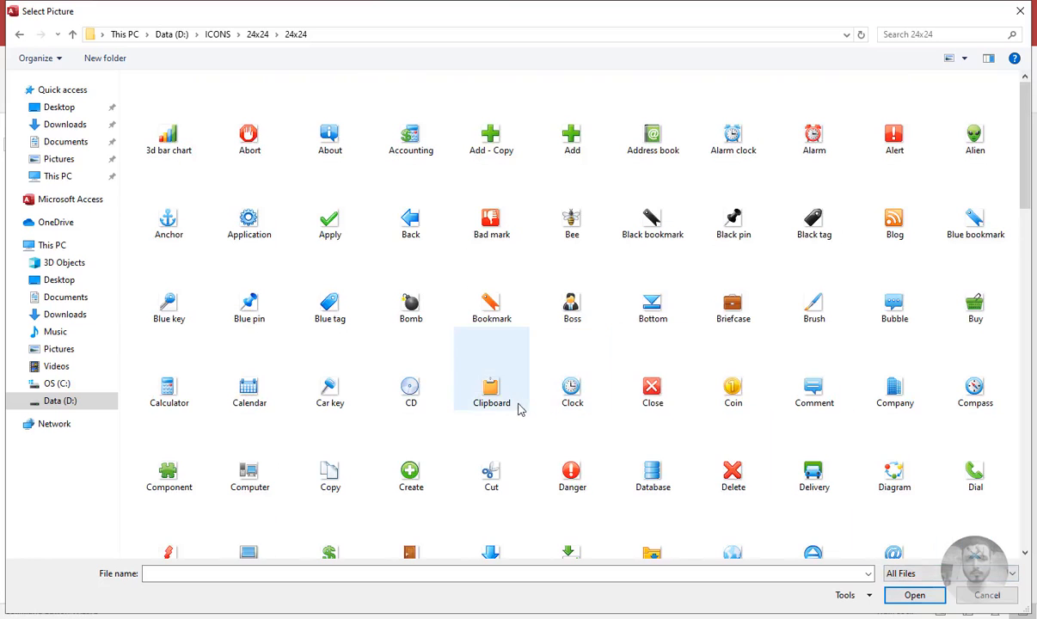
{"action": "left_click", "coordinate": [510, 403]}
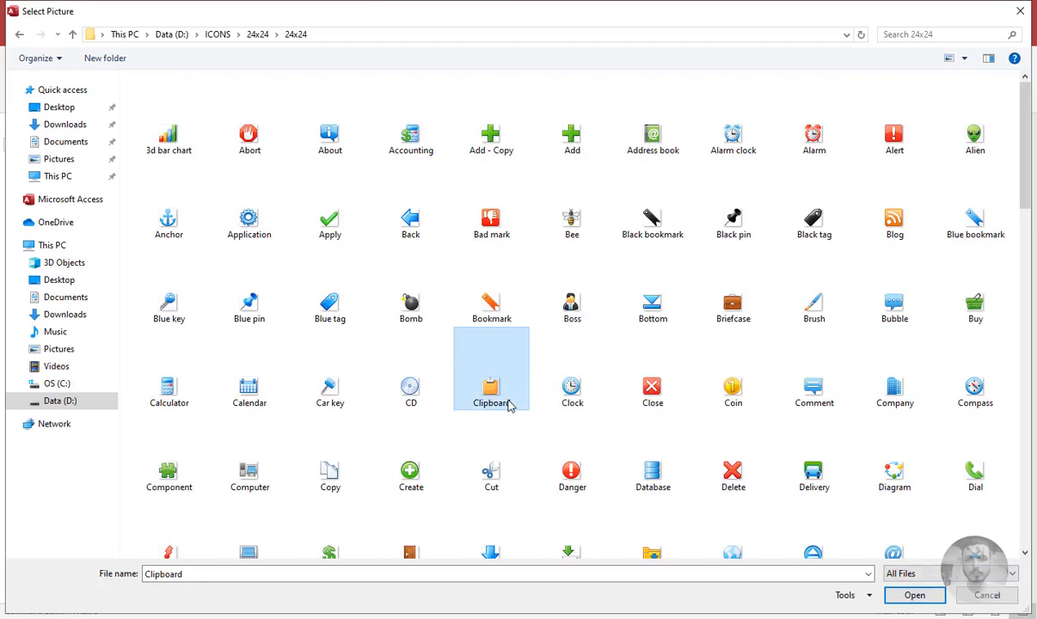
{"action": "key", "text": "s"}
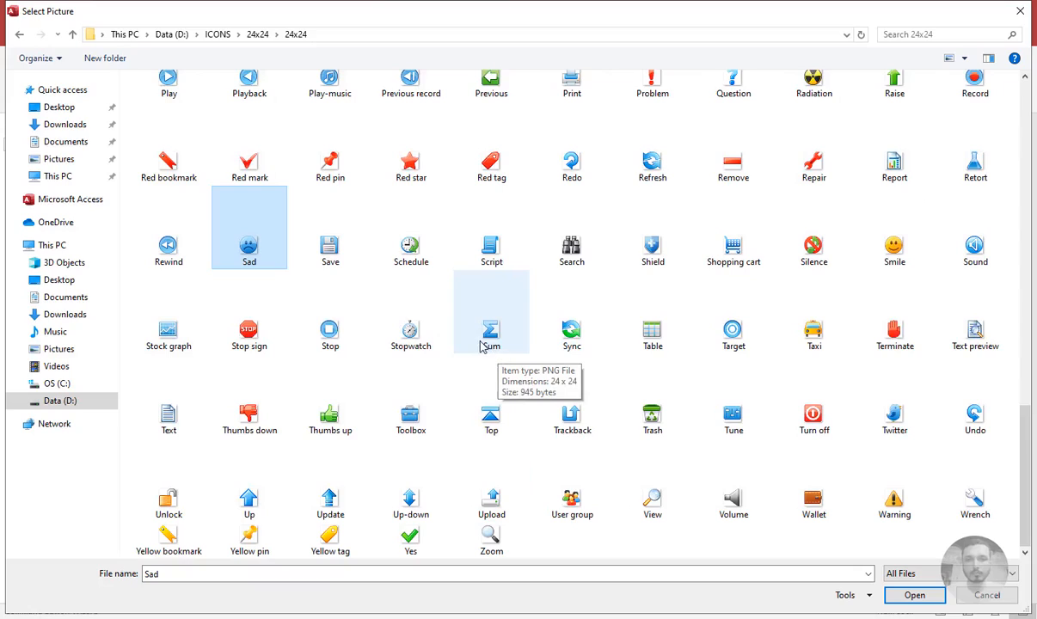
{"action": "double_click", "coordinate": [331, 251]}
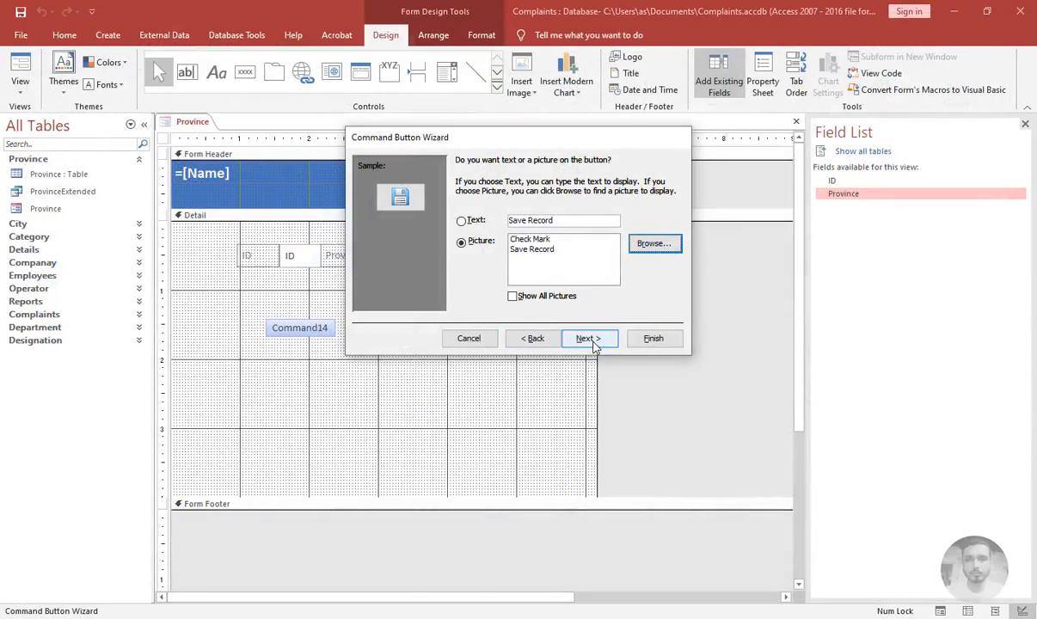
Name the button cmdsave and finish the Command Button Wizard
{"action": "left_click", "coordinate": [590, 338]}
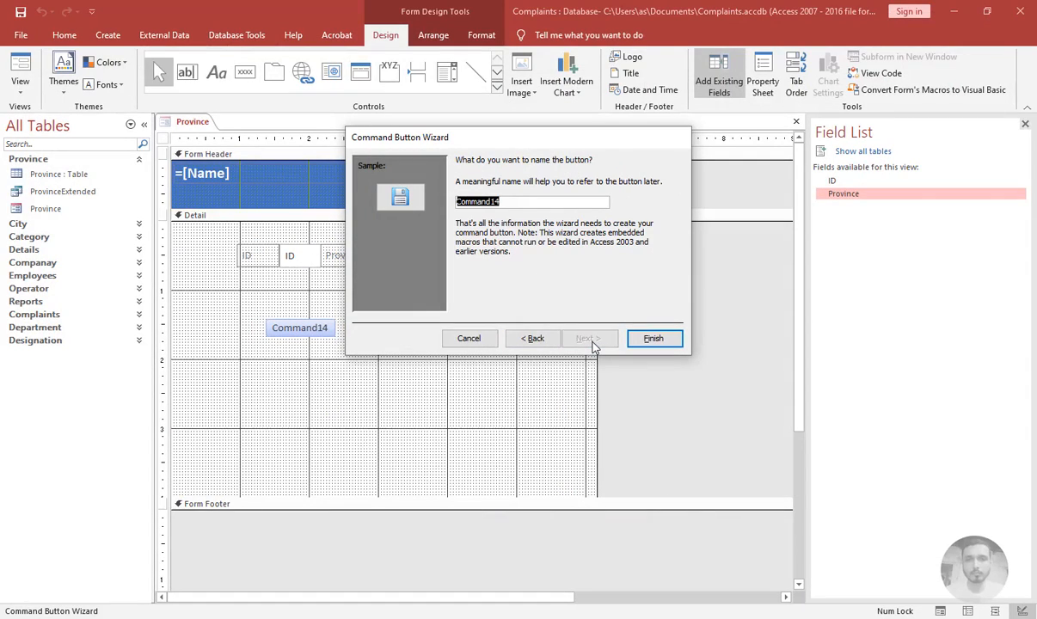
{"action": "type", "text": "cmdsave"}
{"action": "key", "text": "Return"}
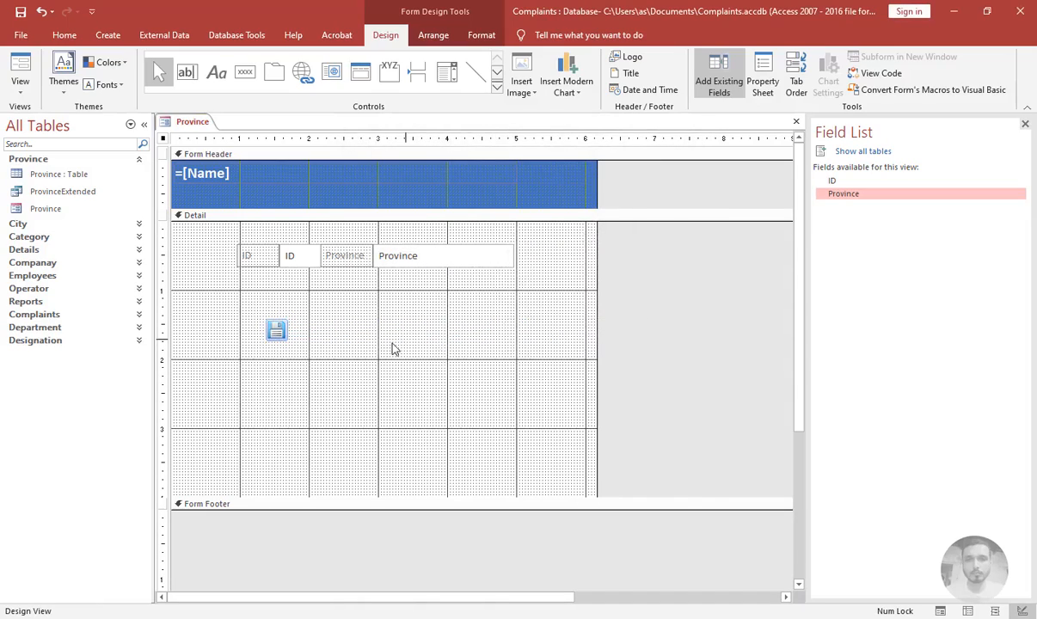
Move the save button to the top-left corner of the Detail section, beside the ID field
{"action": "left_click", "coordinate": [338, 318]}
{"action": "left_click_drag", "start_coordinate": [288, 335], "coordinate": [199, 254]}
{"action": "left_click", "coordinate": [191, 248]}
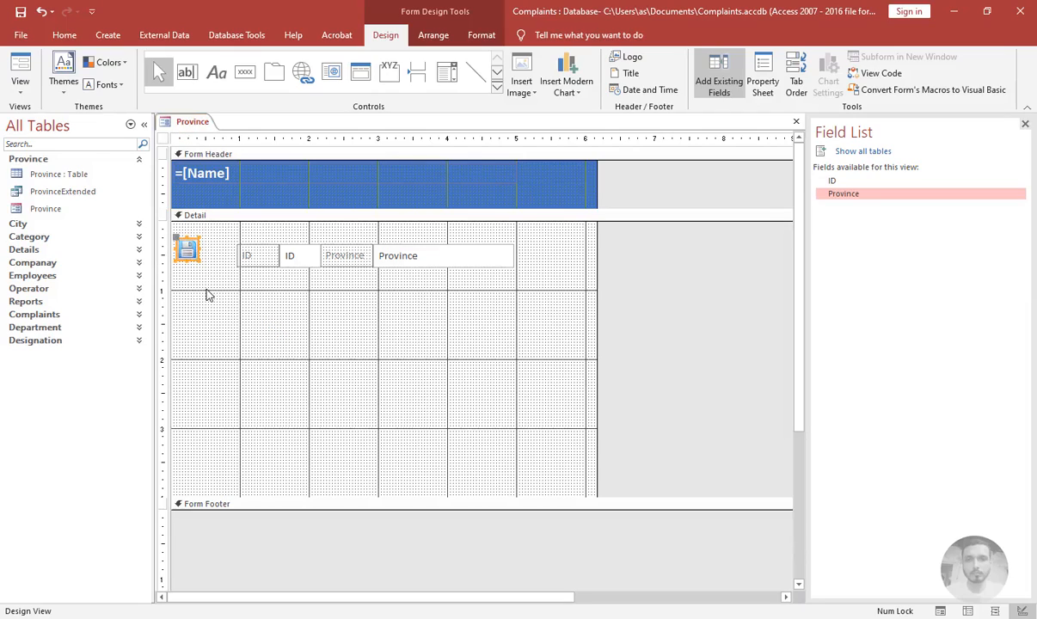
{"action": "left_click", "coordinate": [206, 289]}
Place a second command button below the save button that adds a new record, using the Add icon as its picture
{"action": "left_click", "coordinate": [246, 75]}
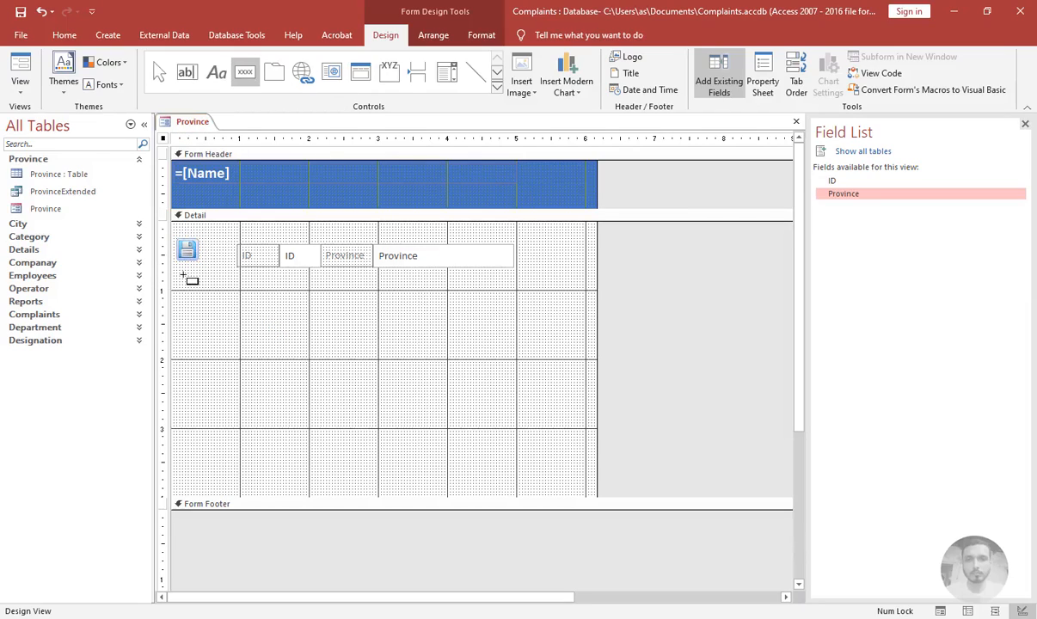
{"action": "left_click", "coordinate": [179, 278]}
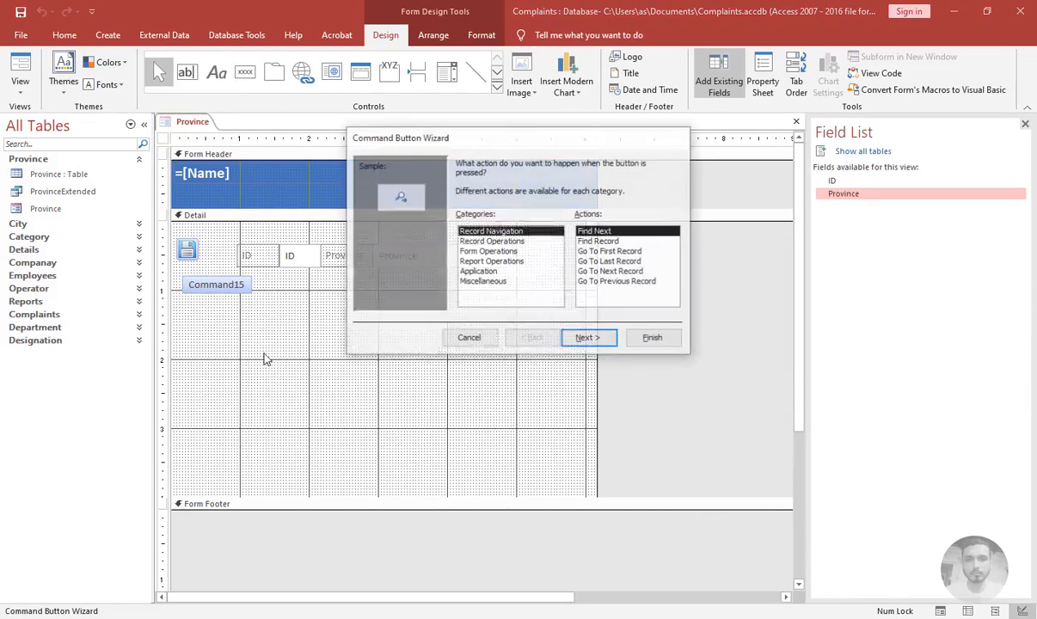
{"action": "left_click", "coordinate": [602, 251]}
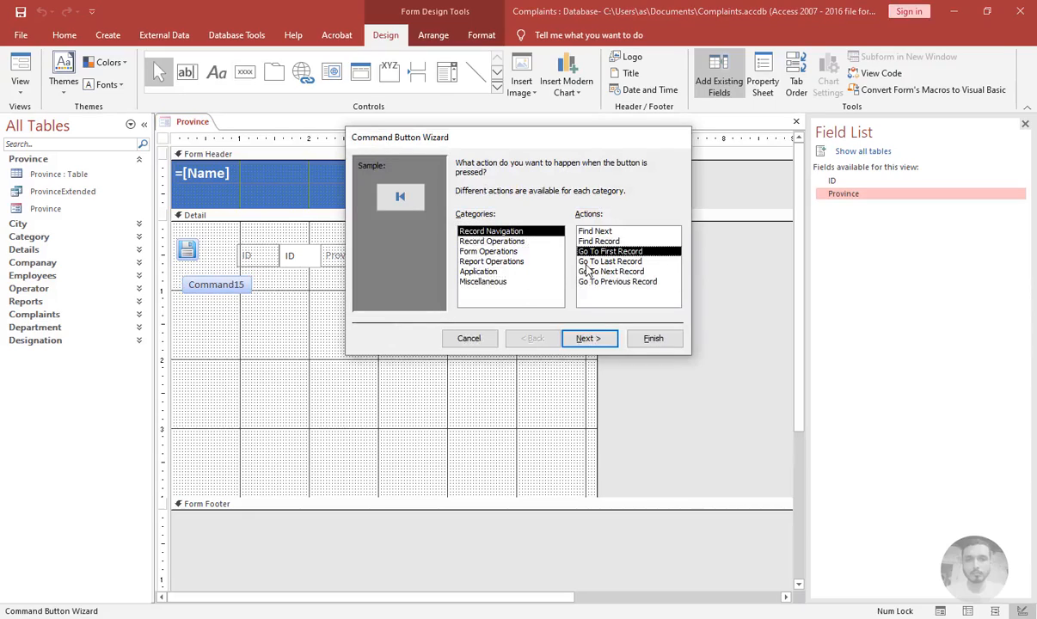
{"action": "left_click", "coordinate": [509, 241]}
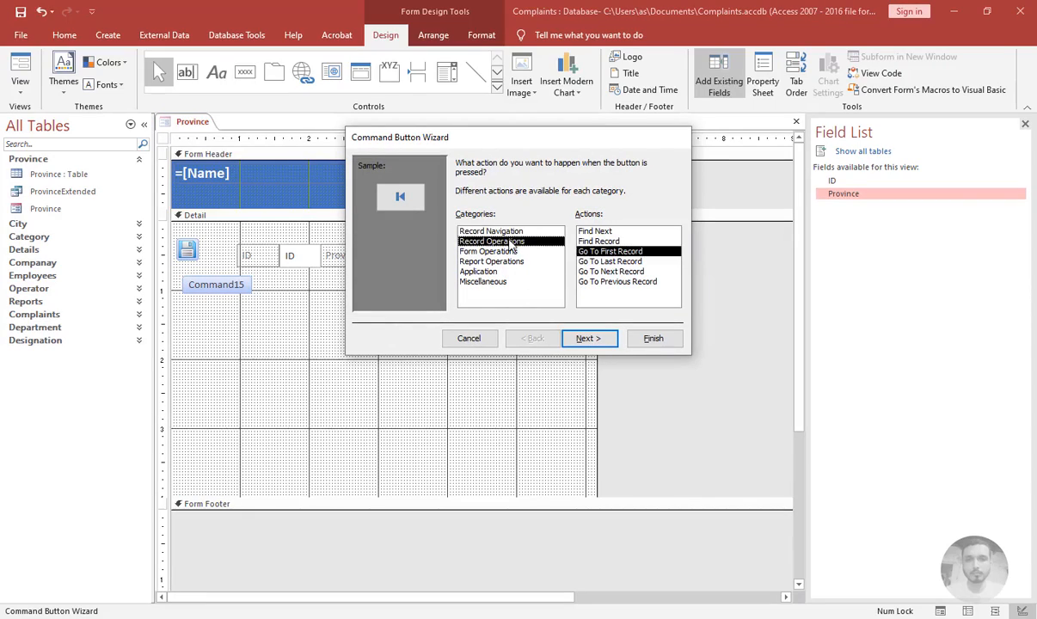
{"action": "left_click", "coordinate": [588, 338]}
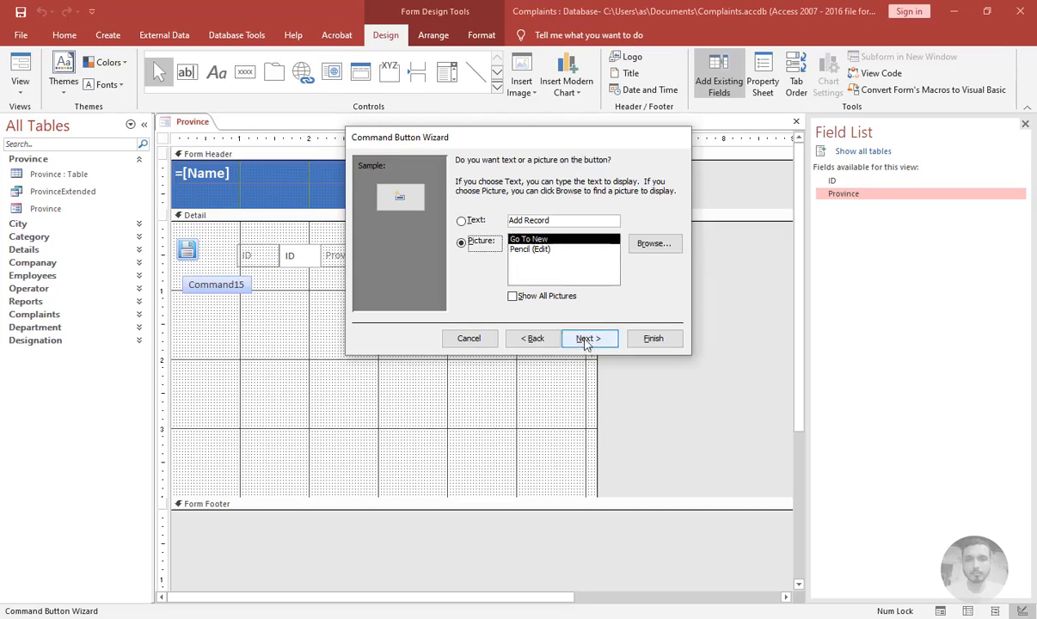
{"action": "left_click", "coordinate": [652, 245]}
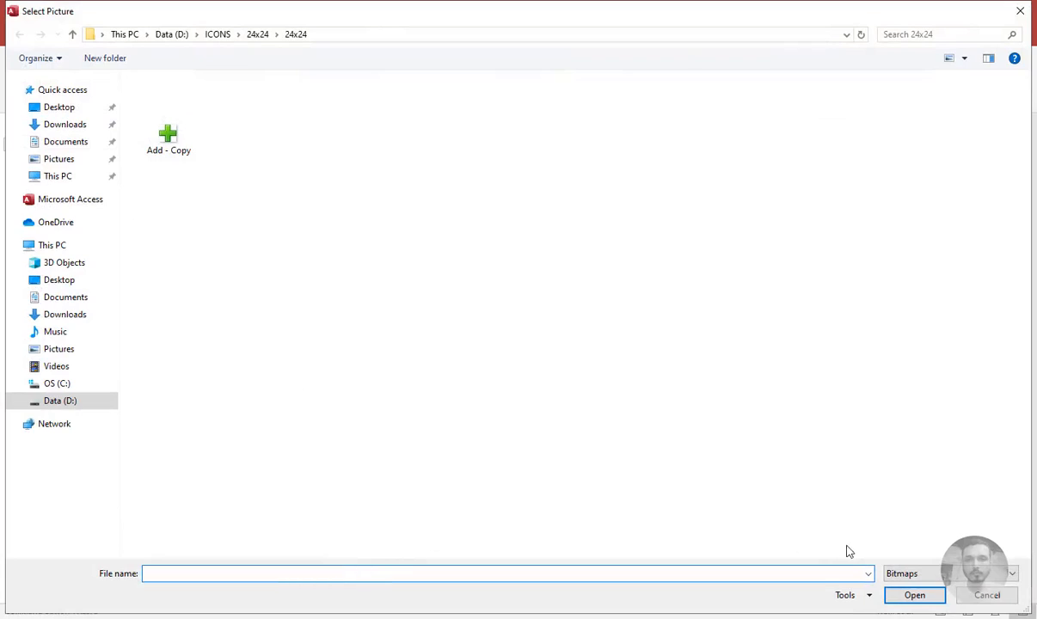
{"action": "left_click", "coordinate": [946, 573]}
{"action": "left_click", "coordinate": [903, 610]}
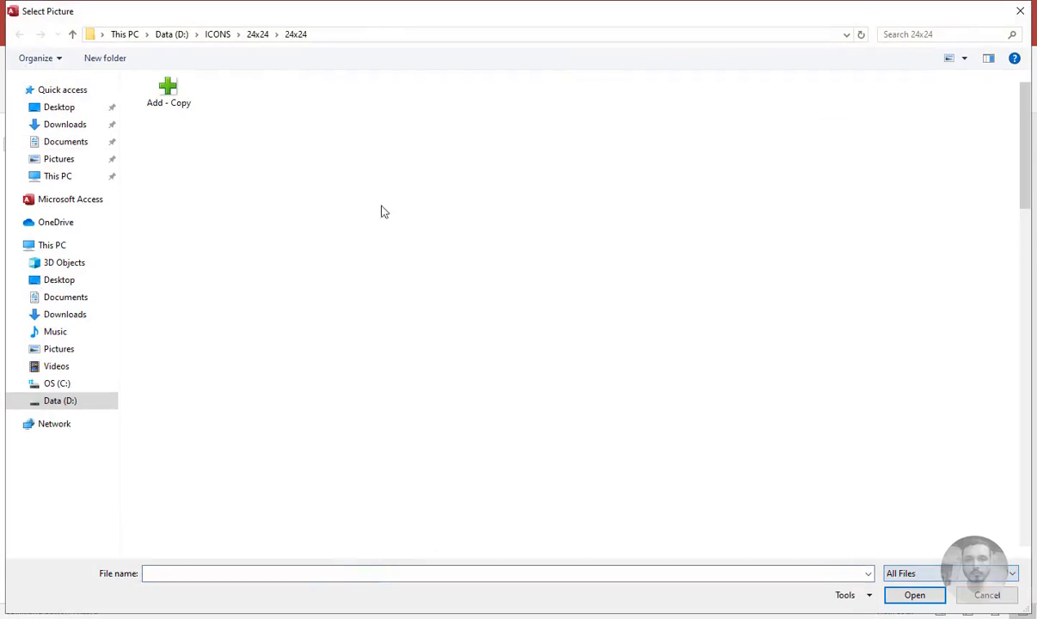
{"action": "double_click", "coordinate": [563, 149]}
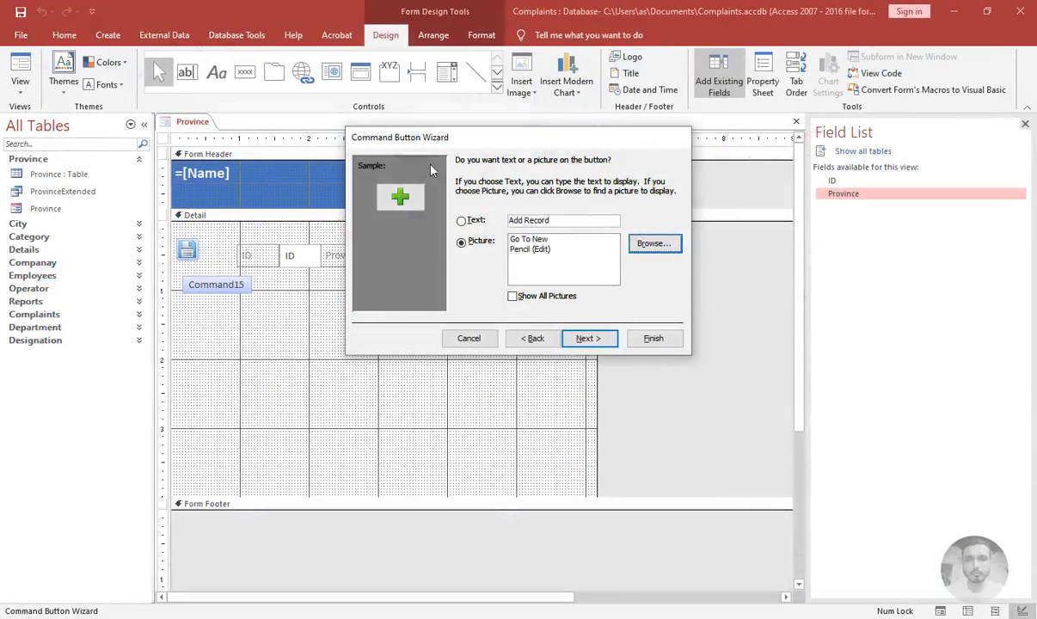
Name the new-record button cmdnew and finish the wizard
{"action": "left_click", "coordinate": [589, 338]}
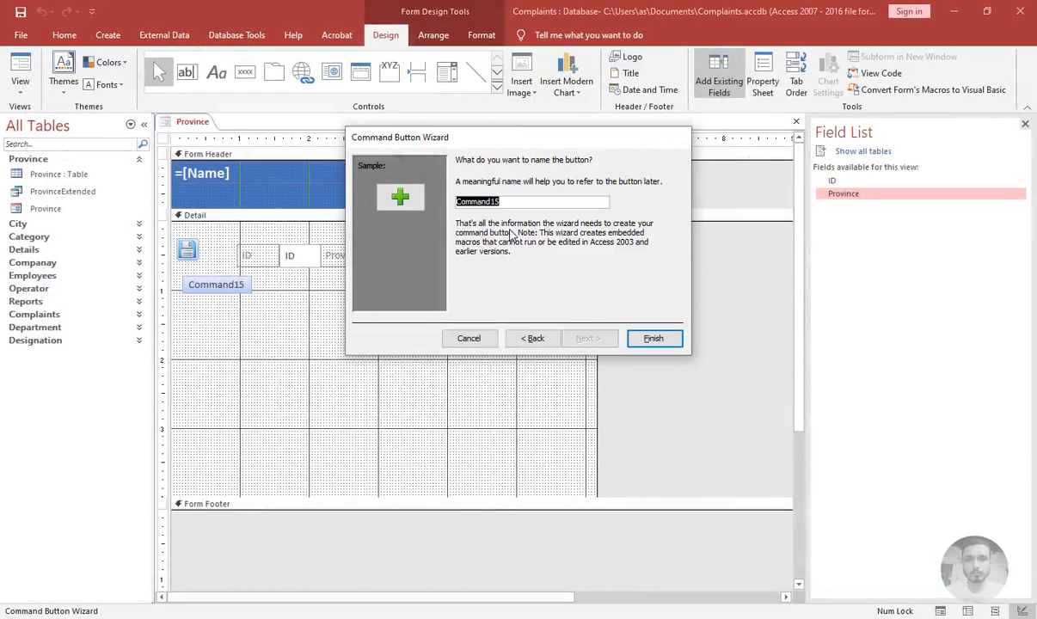
{"action": "type", "text": "cmdnew"}
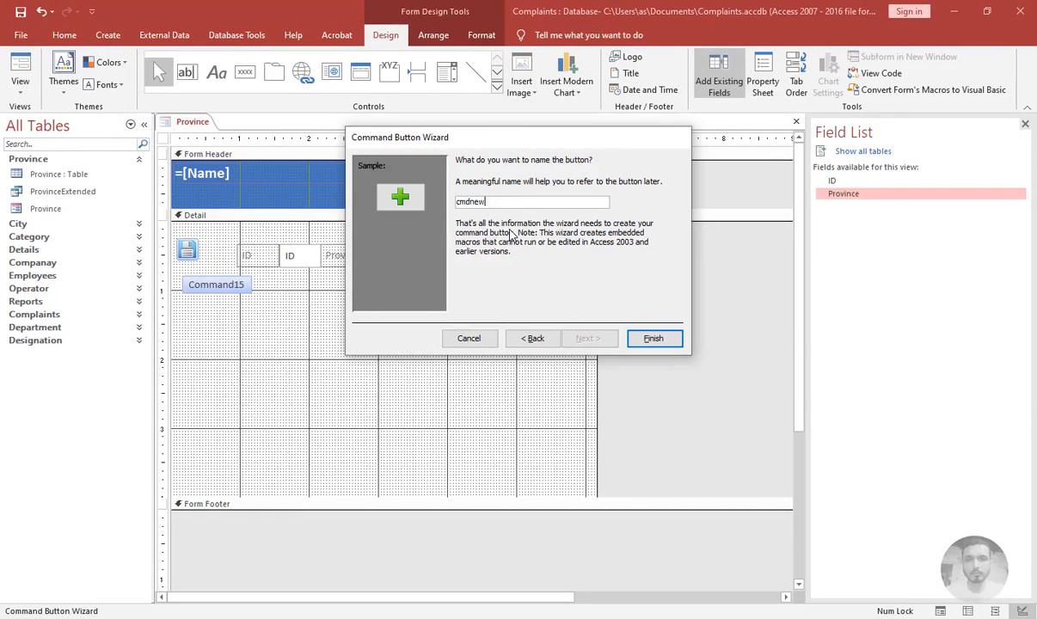
{"action": "key", "text": "Return"}
{"action": "left_click", "coordinate": [412, 314]}
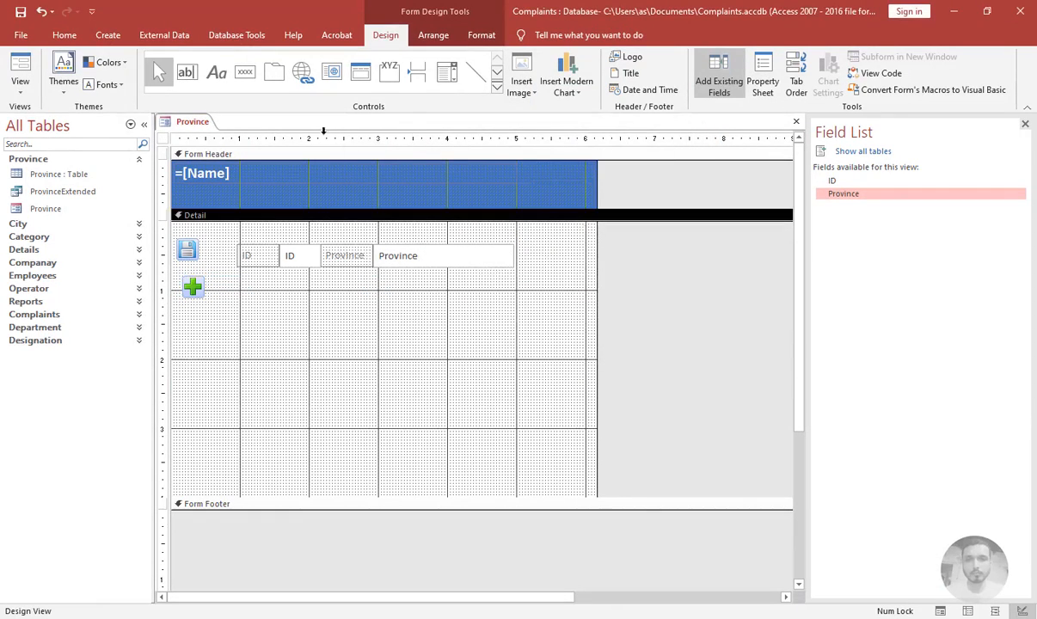
Place a third command button that goes to the first record, using the First record.png picture
{"action": "left_click", "coordinate": [251, 74]}
{"action": "left_click", "coordinate": [213, 312]}
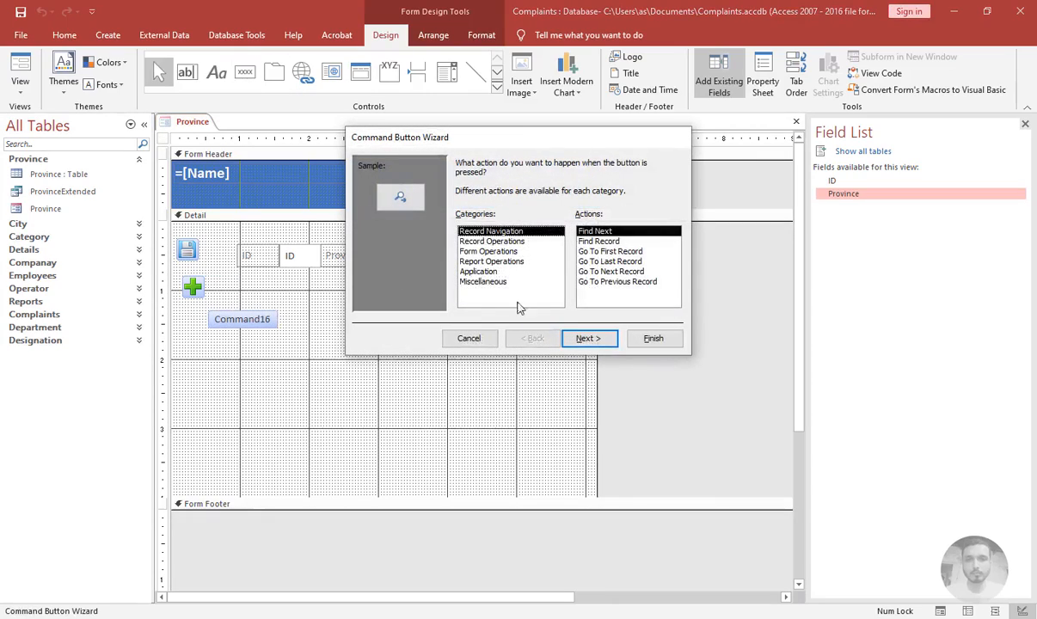
{"action": "left_click", "coordinate": [609, 251]}
{"action": "left_click", "coordinate": [589, 338]}
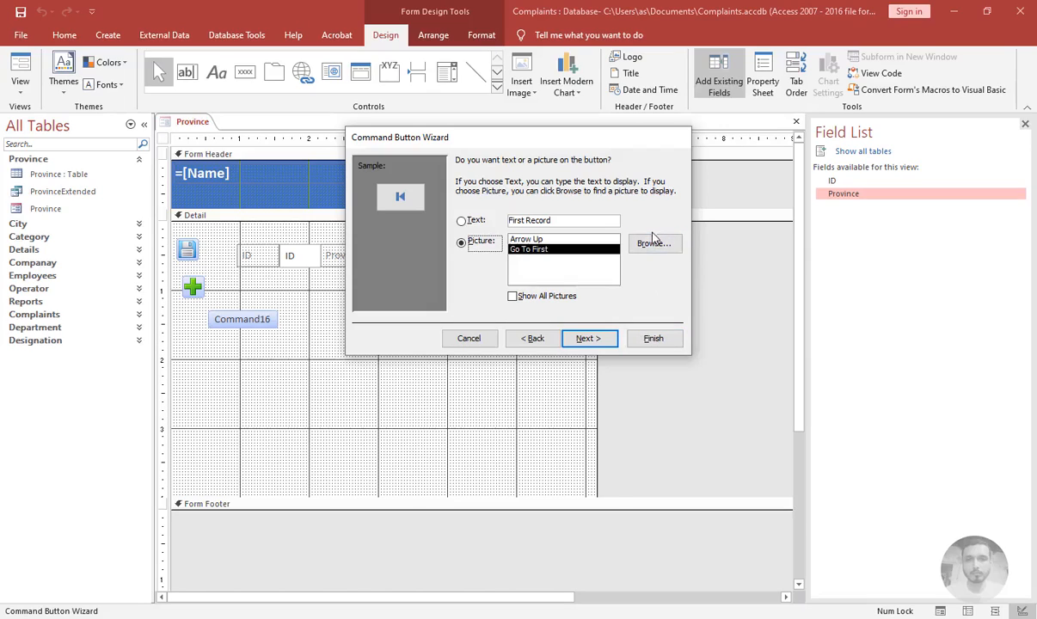
{"action": "left_click", "coordinate": [652, 240]}
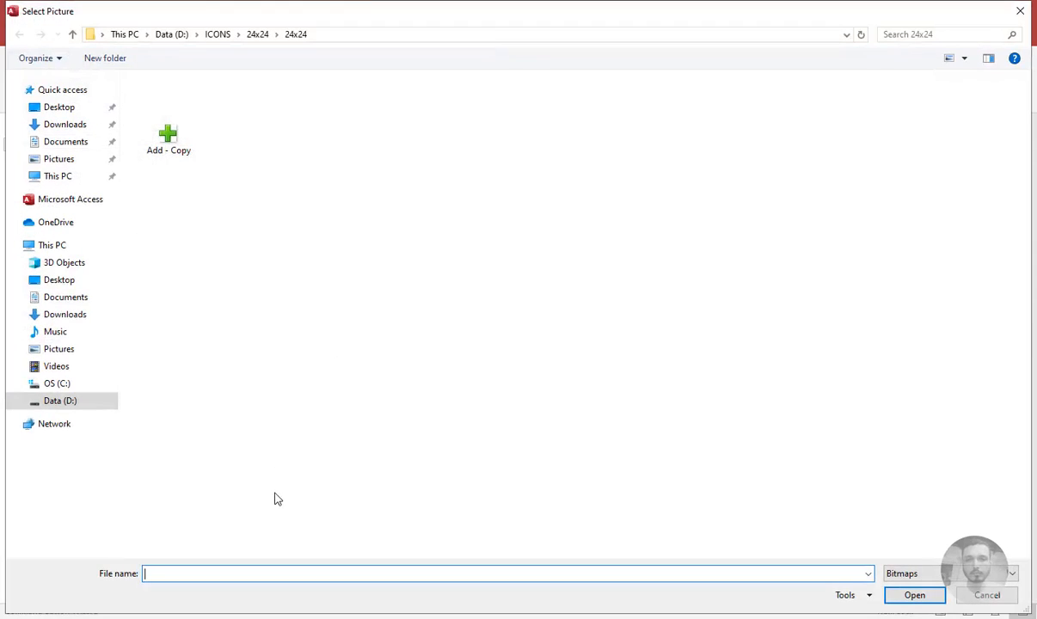
{"action": "type", "text": "fir"}
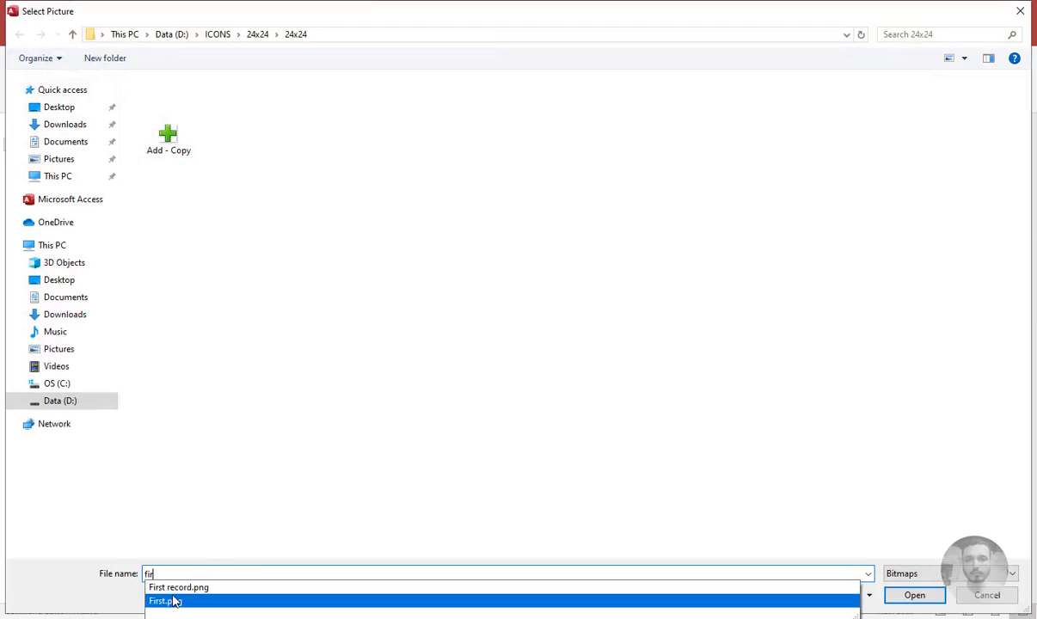
{"action": "left_click", "coordinate": [271, 586]}
{"action": "left_click", "coordinate": [929, 598]}
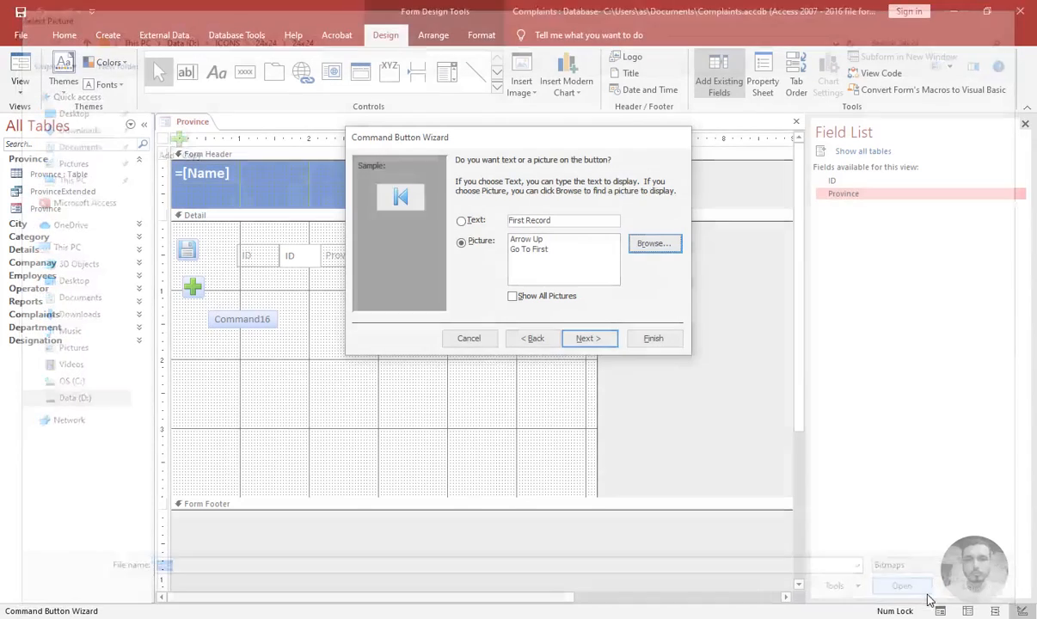
{"action": "left_click", "coordinate": [588, 340]}
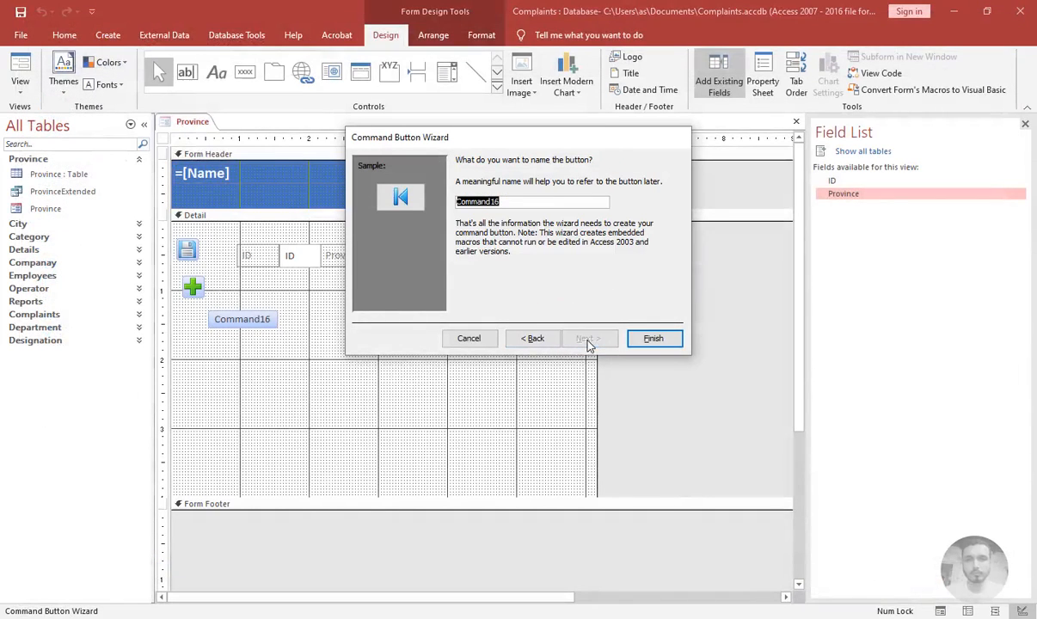
Name the button cmdfirst, finish the wizard, and move it directly under the add-record button
{"action": "type", "text": "cmdfir"}
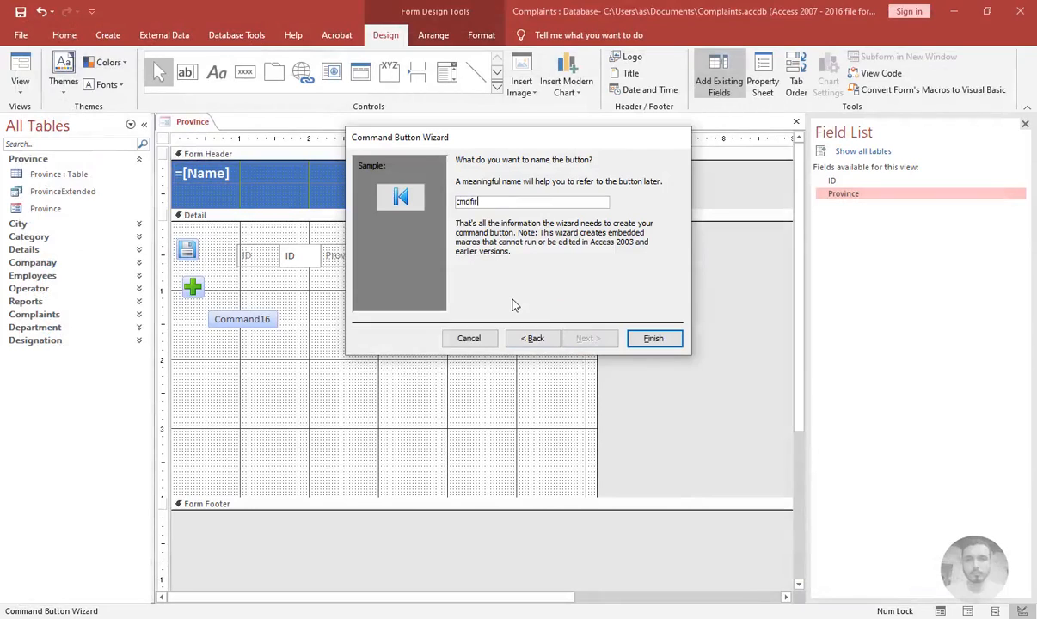
{"action": "type", "text": "st"}
{"action": "key", "text": "Return"}
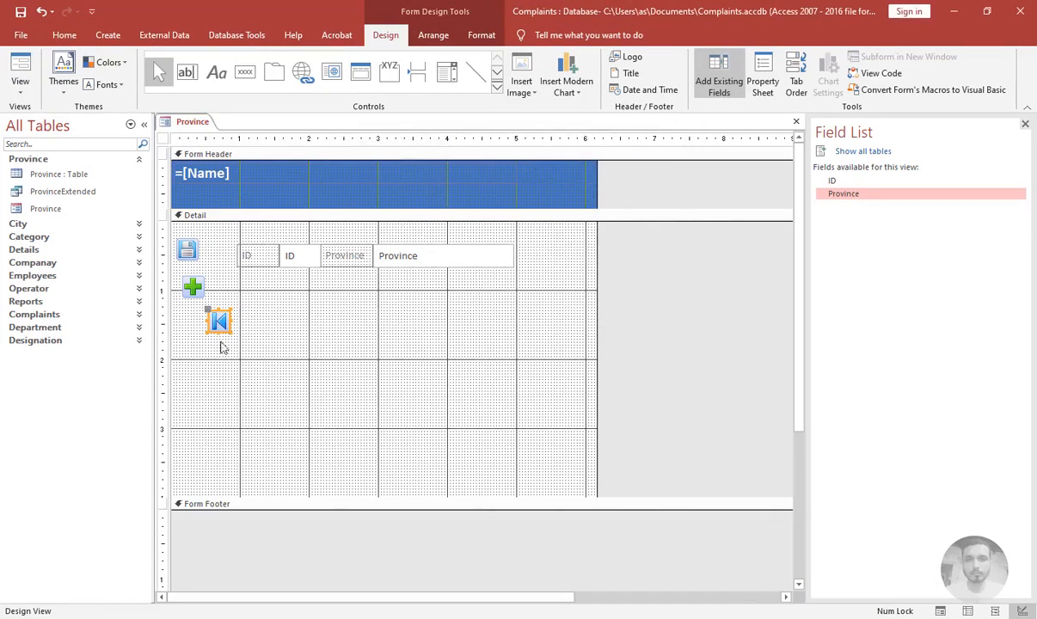
{"action": "left_click_drag", "start_coordinate": [215, 320], "coordinate": [195, 310]}
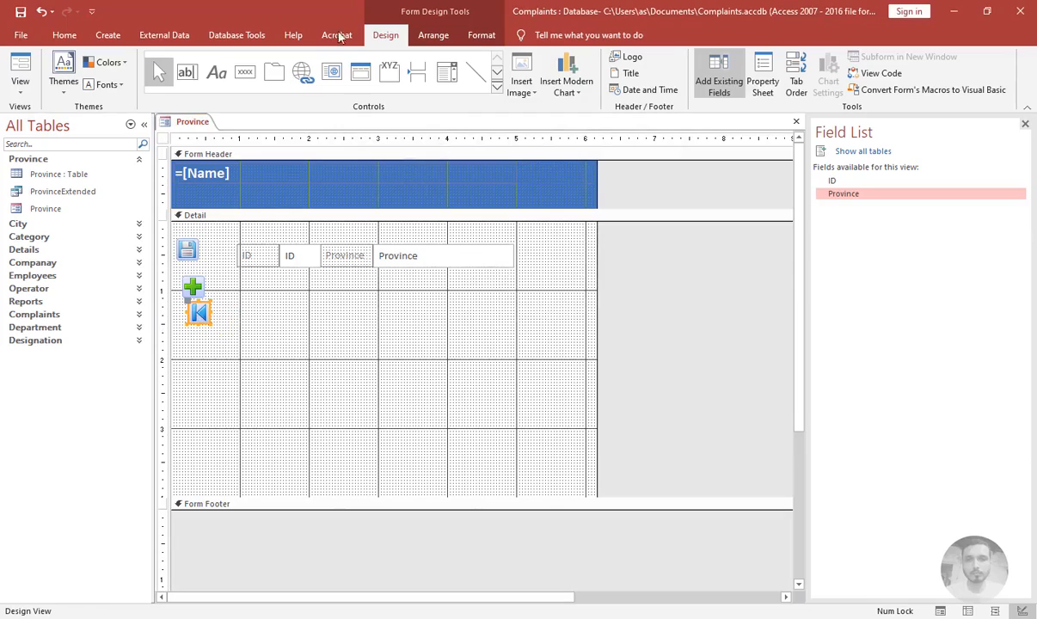
Place a fourth command button below the first-record button that goes to the previous record, using the Previous.png picture
{"action": "left_click", "coordinate": [245, 71]}
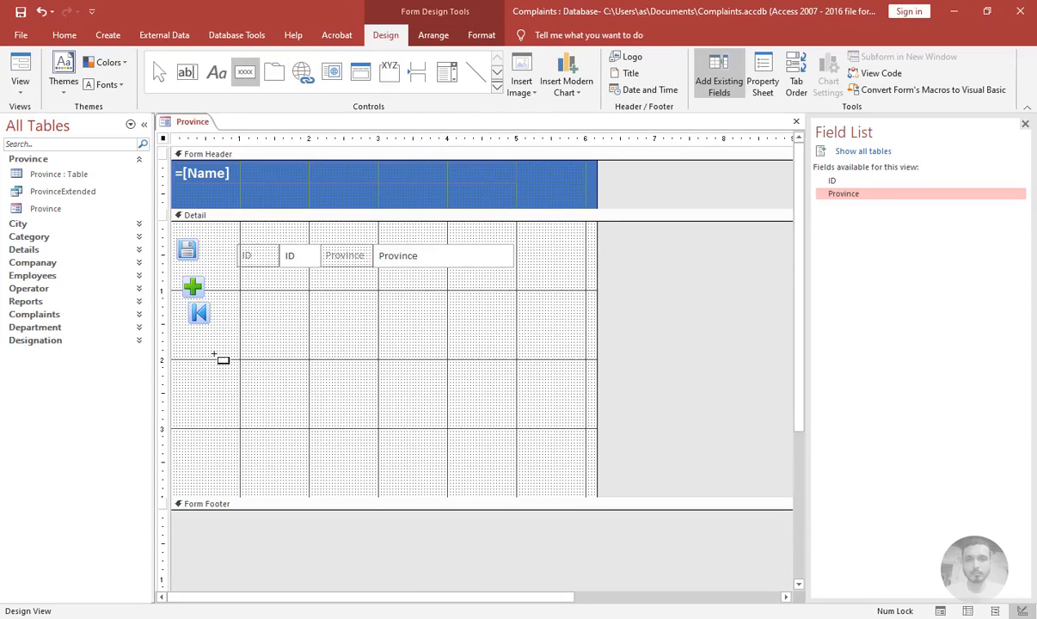
{"action": "left_click", "coordinate": [200, 335]}
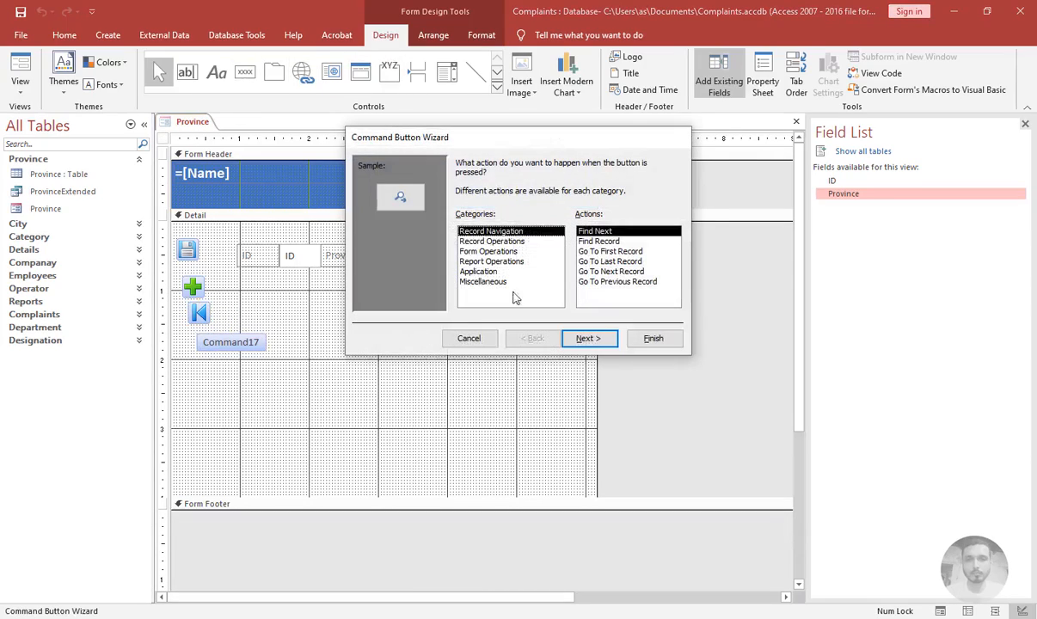
{"action": "left_click", "coordinate": [604, 282]}
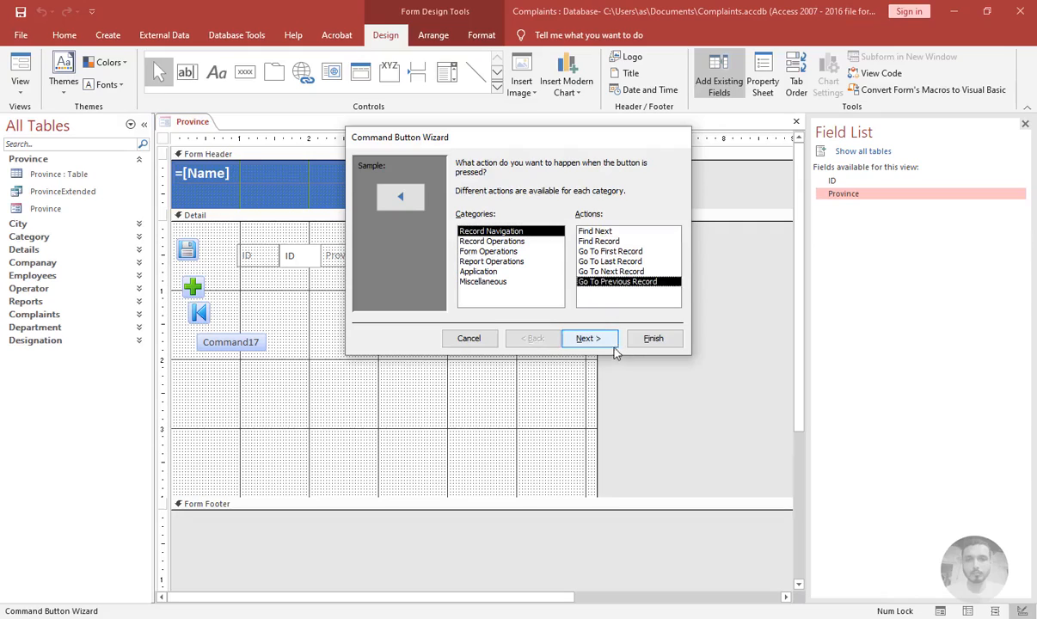
{"action": "left_click", "coordinate": [590, 338]}
{"action": "left_click", "coordinate": [656, 239]}
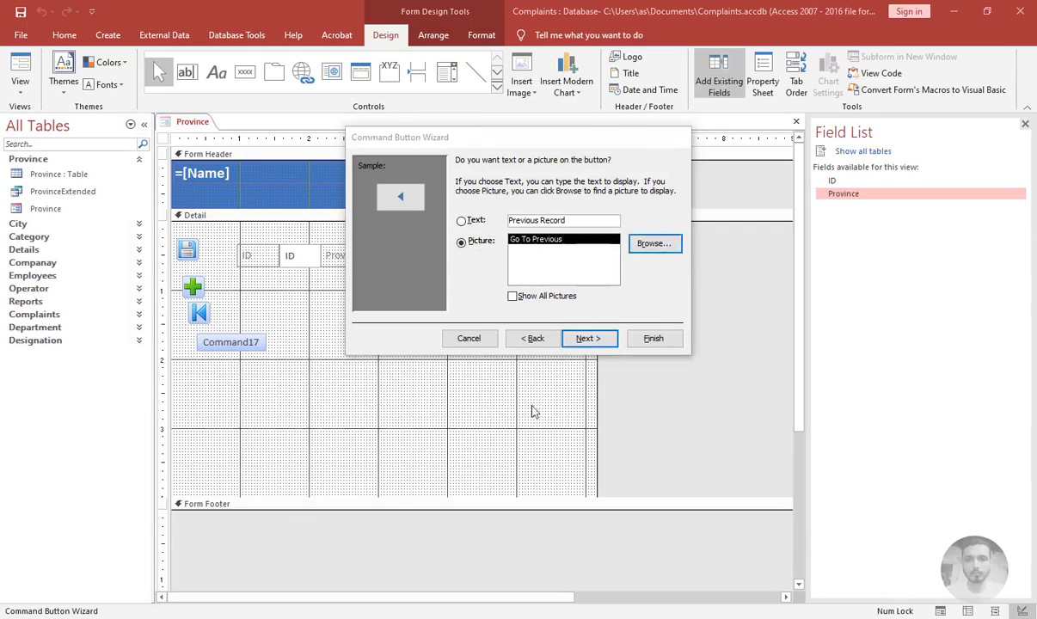
{"action": "type", "text": "pr"}
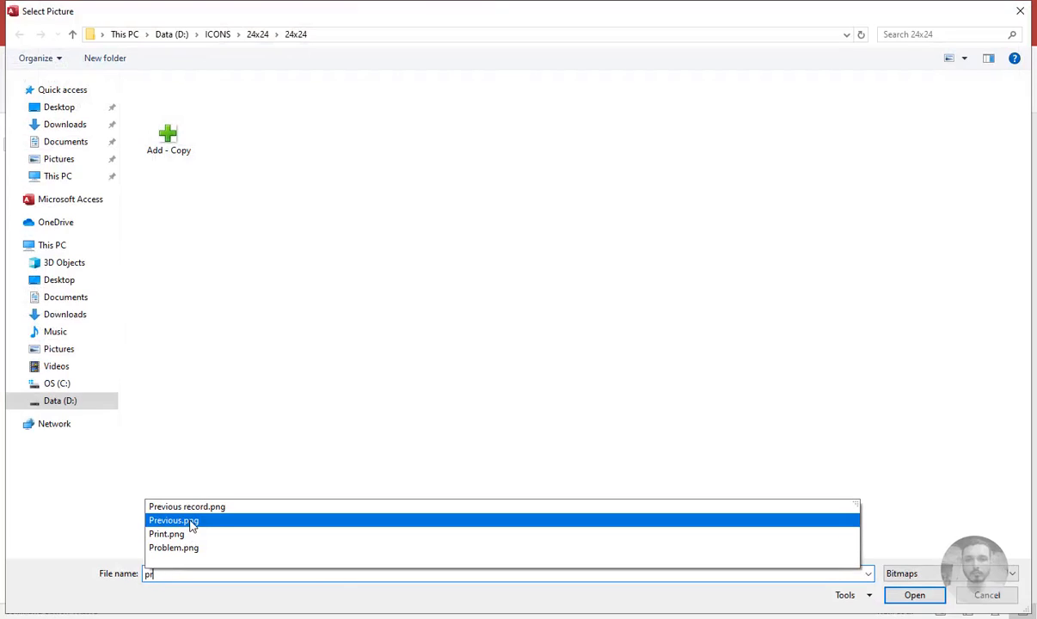
{"action": "left_click", "coordinate": [240, 507]}
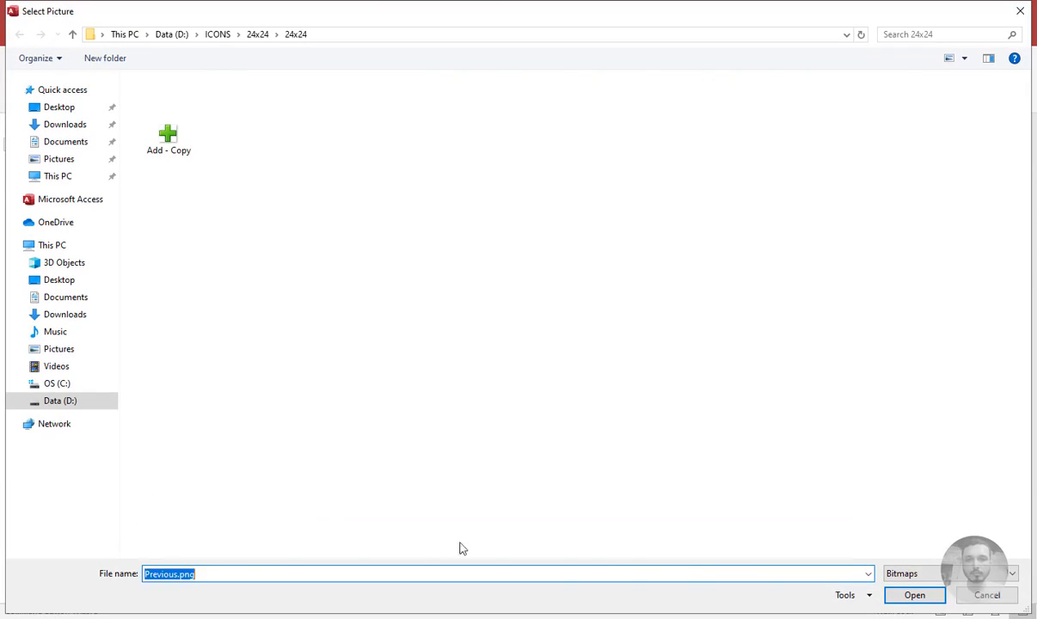
{"action": "left_click", "coordinate": [912, 595]}
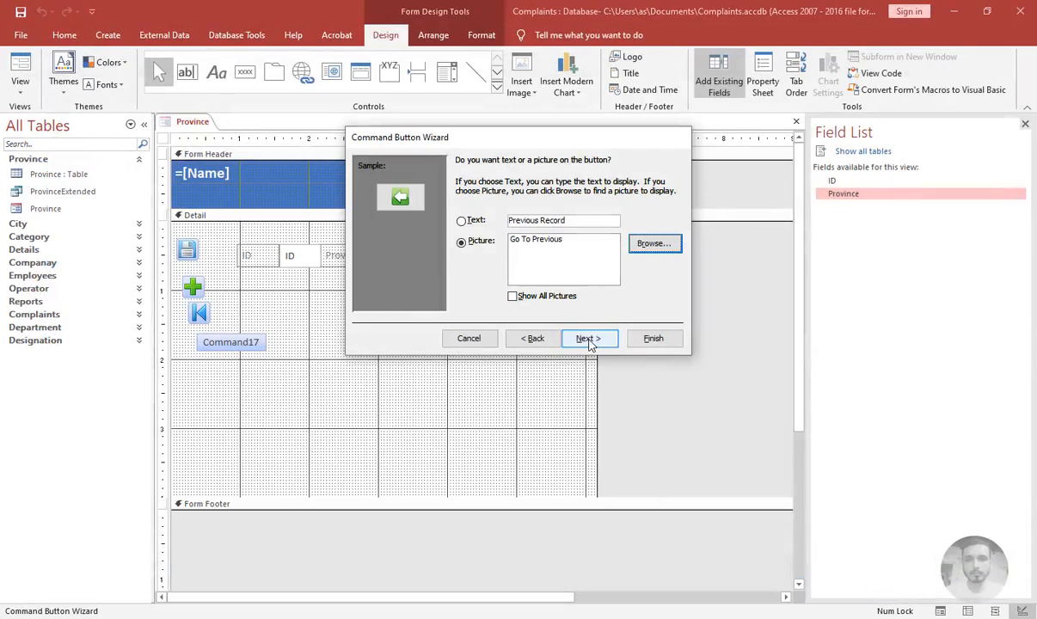
{"action": "left_click", "coordinate": [589, 339]}
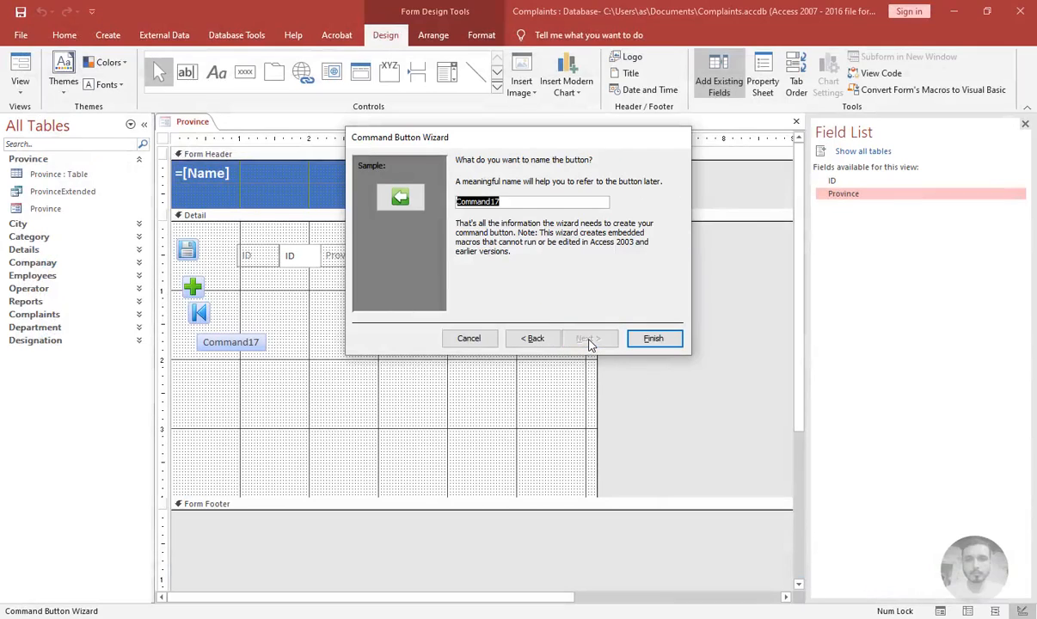
Name the previous-record button cmdprevious and finish the wizard
{"action": "left_click", "coordinate": [529, 202]}
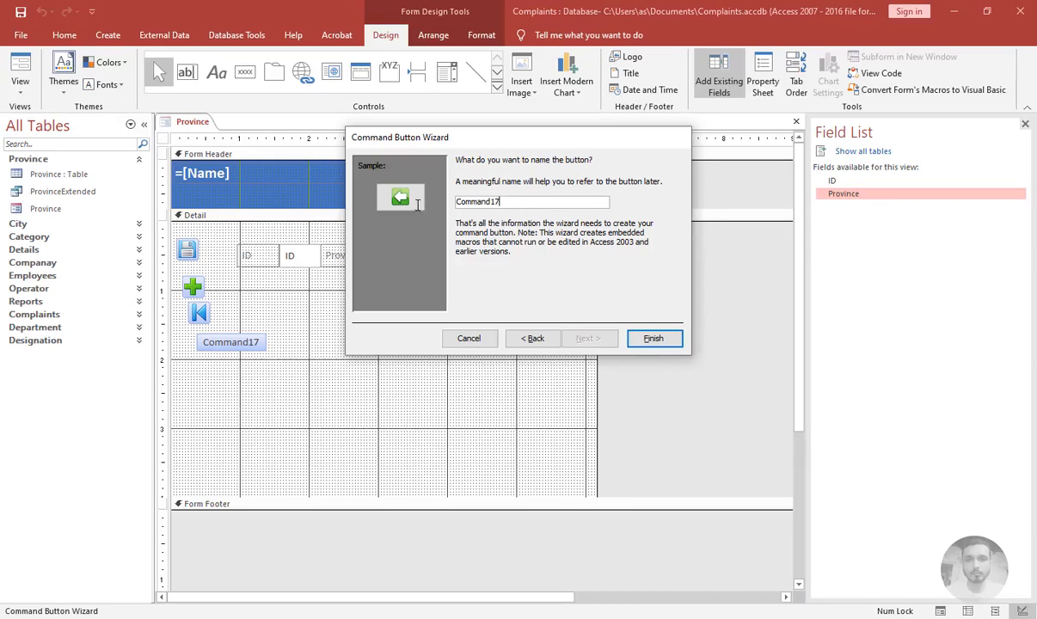
{"action": "left_click_drag", "start_coordinate": [418, 205], "coordinate": [446, 198]}
{"action": "type", "text": "cmdprivio"}
{"action": "key", "text": "Return"}
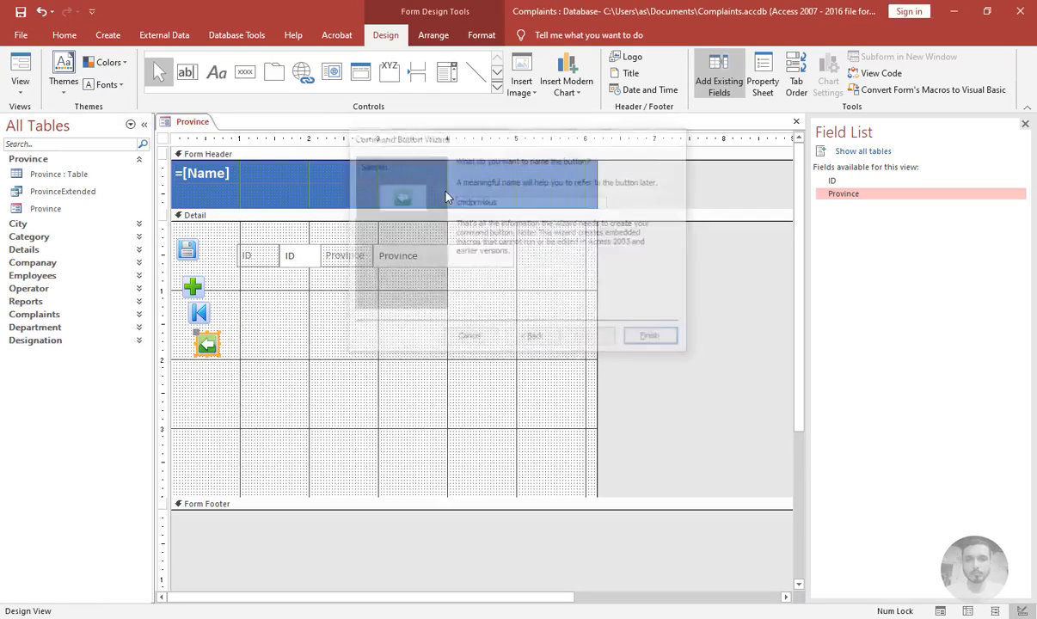
Place a fifth command button below it that goes to the next record, using the Next.png picture
{"action": "left_click", "coordinate": [243, 73]}
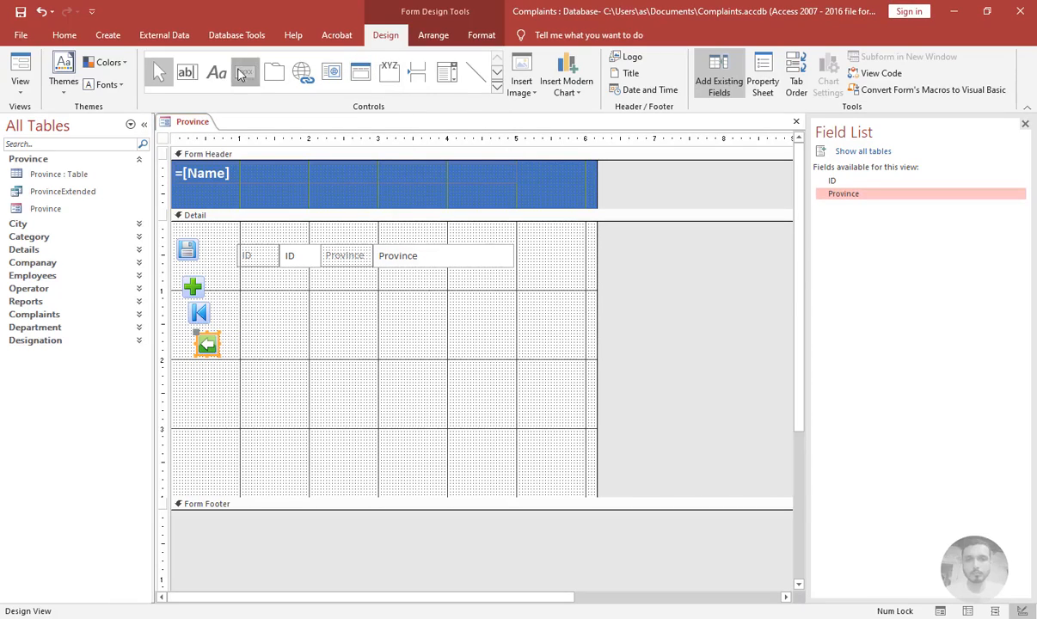
{"action": "left_click", "coordinate": [207, 366]}
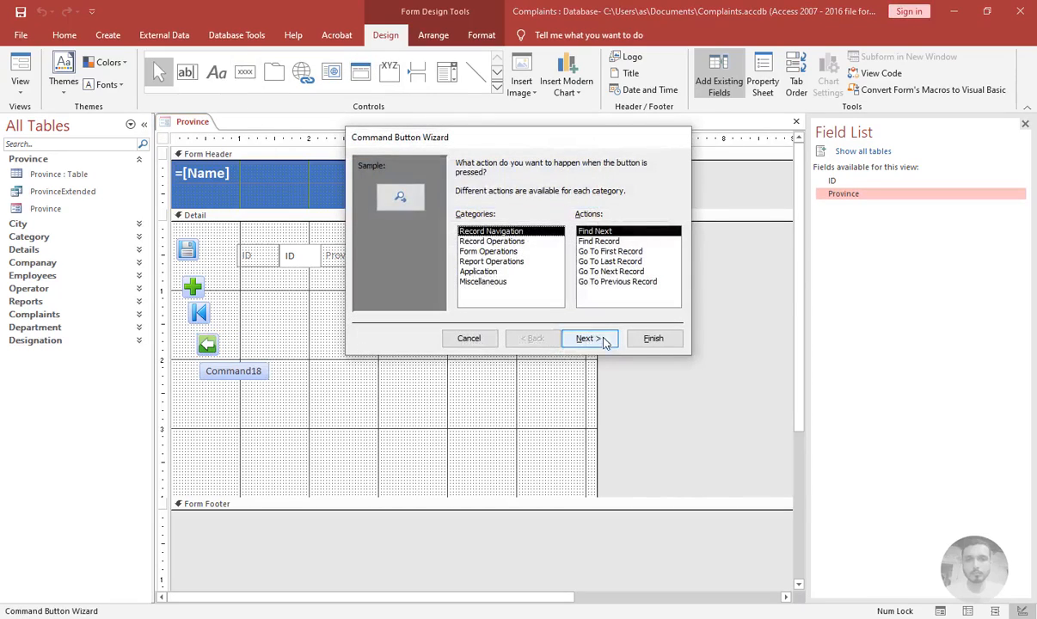
{"action": "left_click", "coordinate": [604, 271]}
{"action": "left_click", "coordinate": [587, 338]}
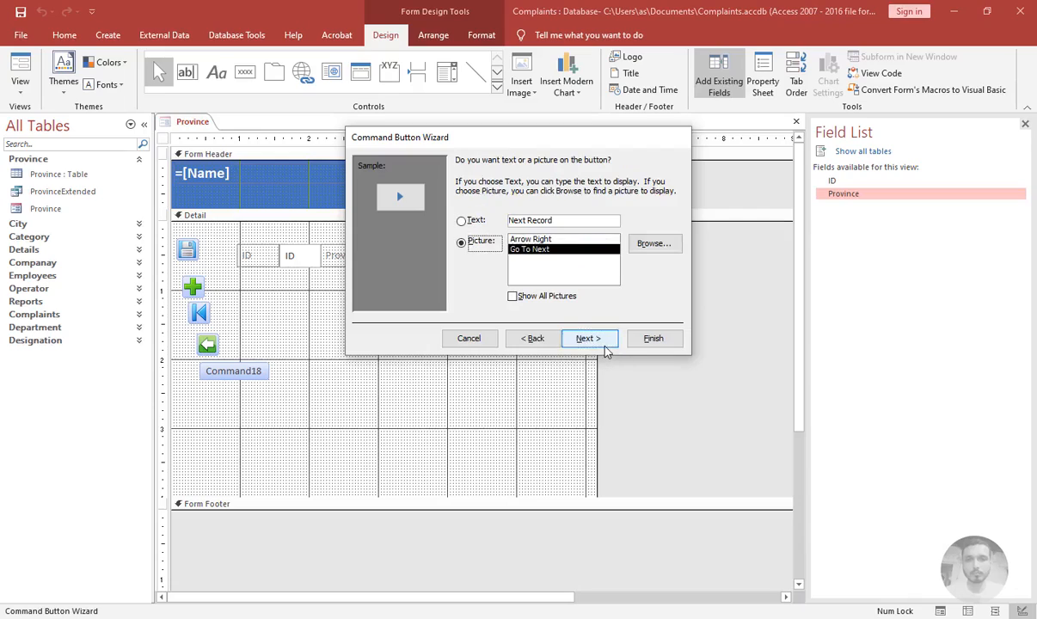
{"action": "left_click", "coordinate": [655, 243]}
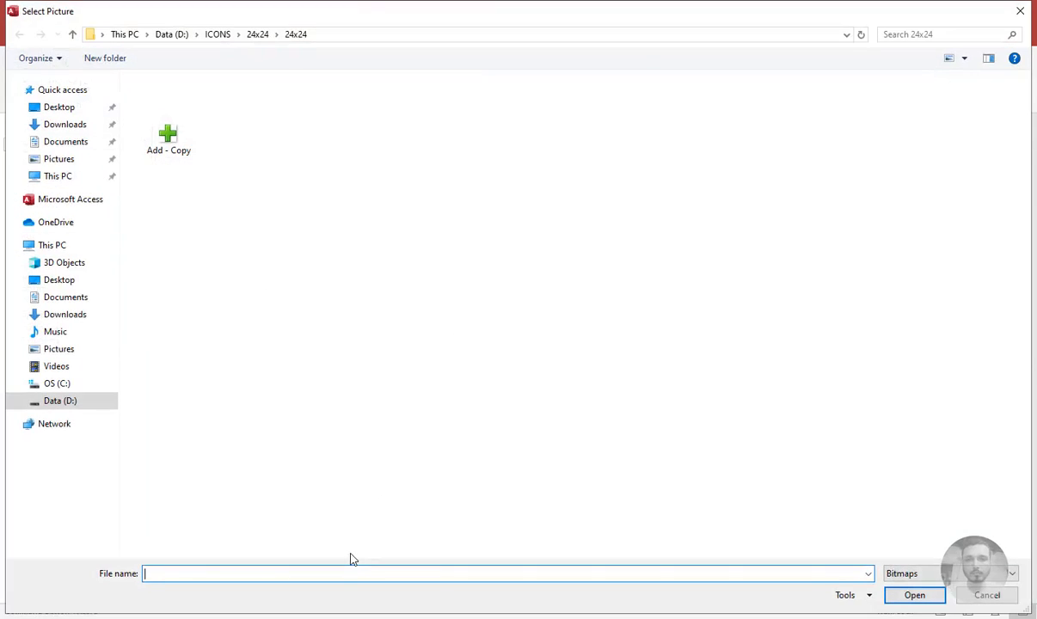
{"action": "type", "text": "new"}
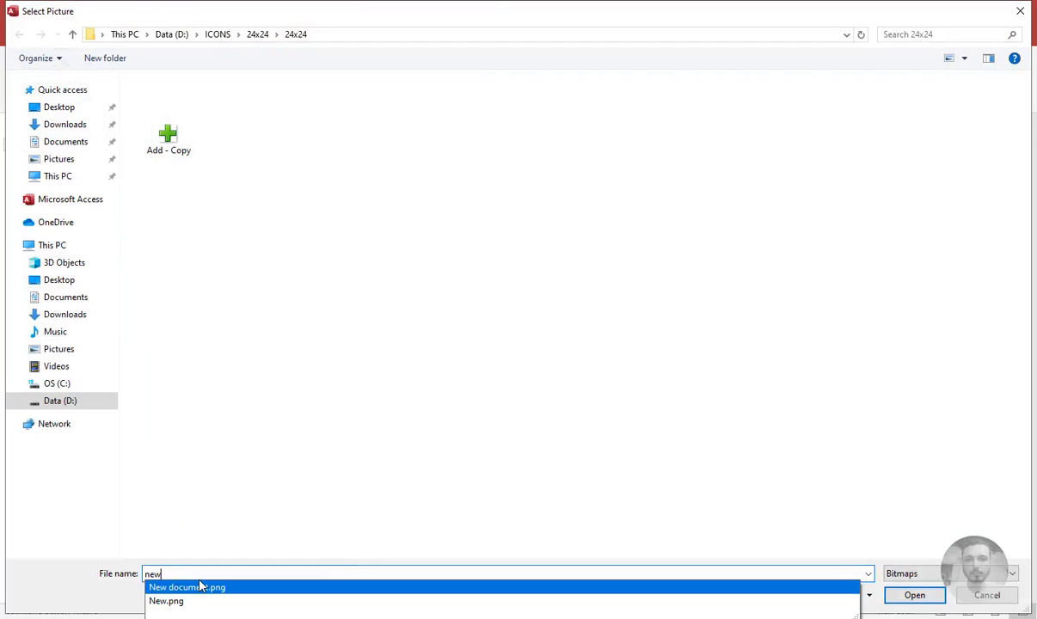
{"action": "key", "text": "BackSpace"}
{"action": "type", "text": "x"}
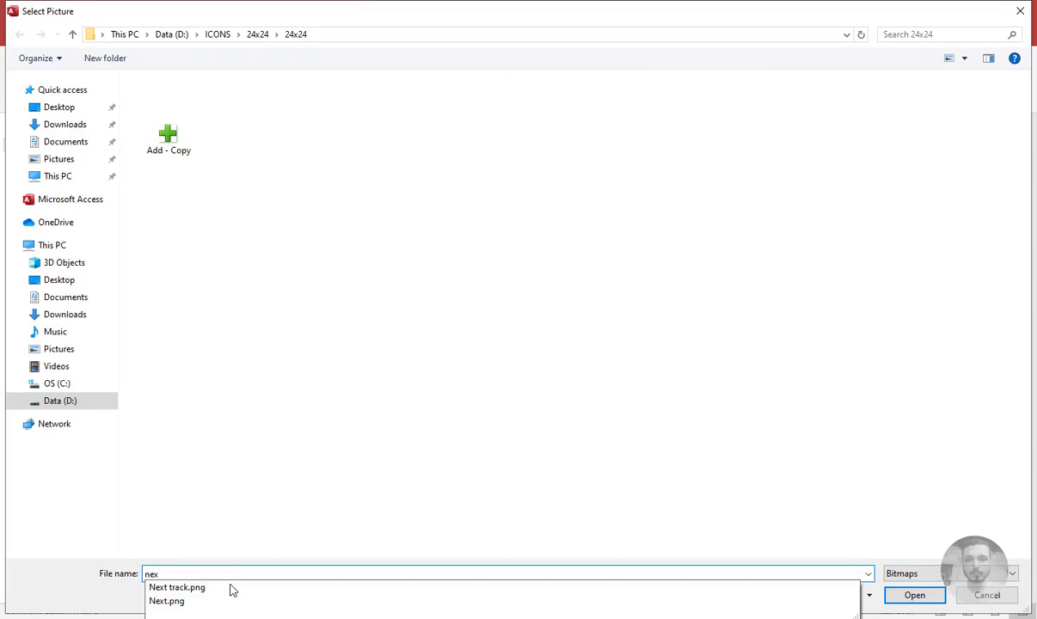
{"action": "left_click", "coordinate": [166, 601]}
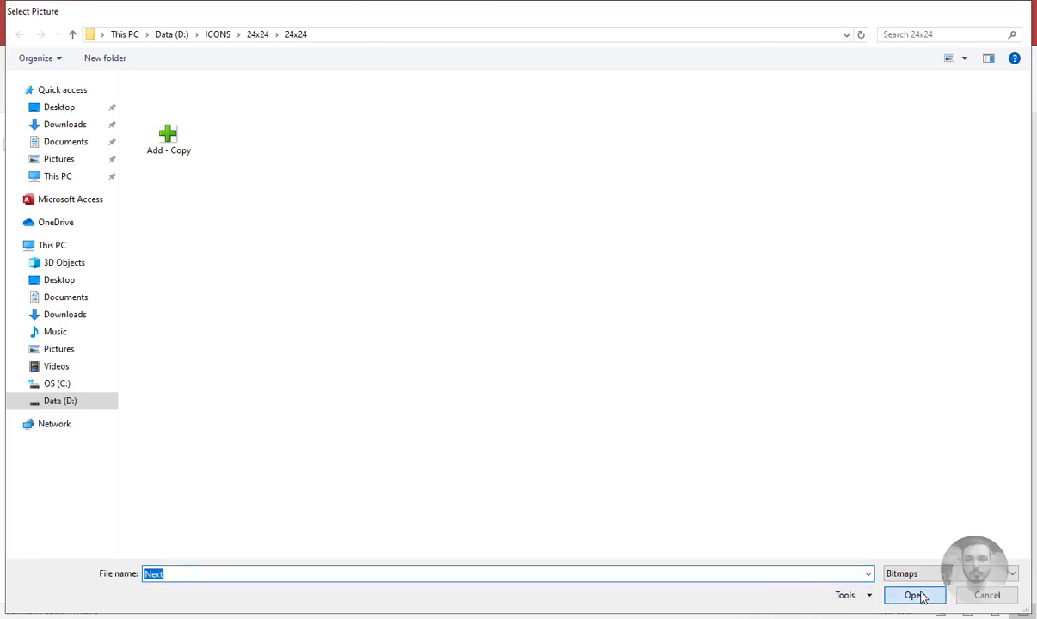
{"action": "left_click", "coordinate": [914, 596]}
{"action": "left_click", "coordinate": [590, 341]}
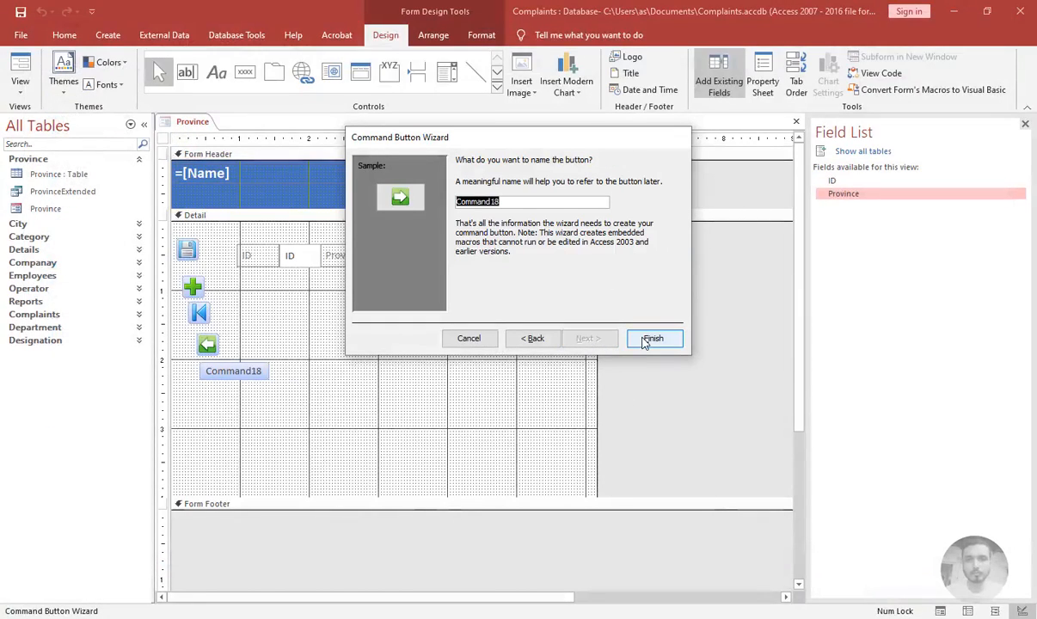
Name the next-record button cmdnext and finish the wizard
{"action": "type", "text": "cmdnext"}
{"action": "left_click", "coordinate": [653, 339]}
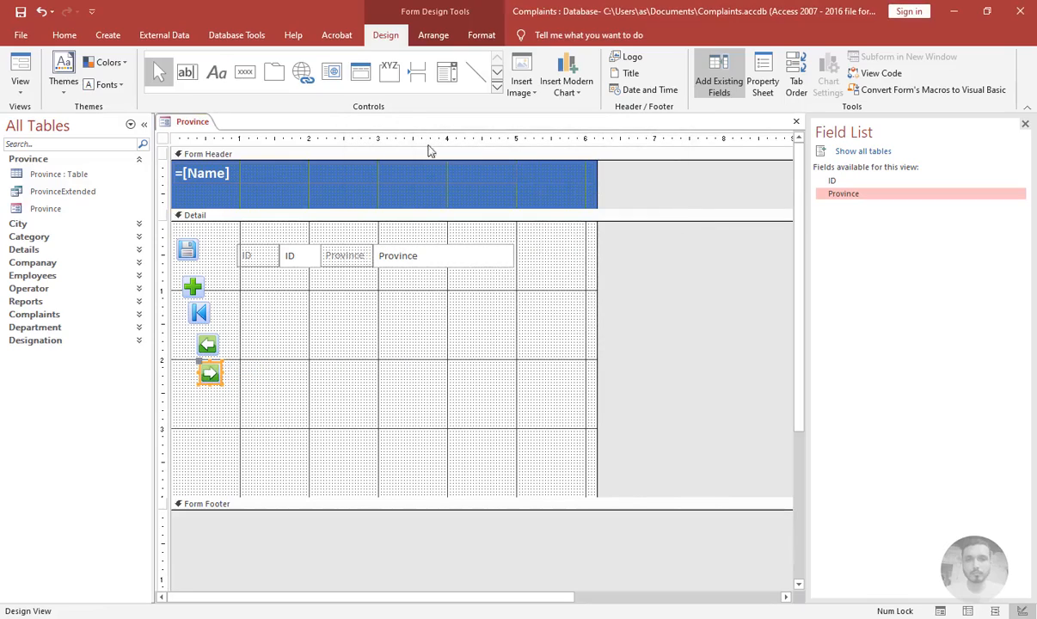
Place a sixth command button below it that goes to the last record, using the Last.png picture
{"action": "left_click", "coordinate": [244, 71]}
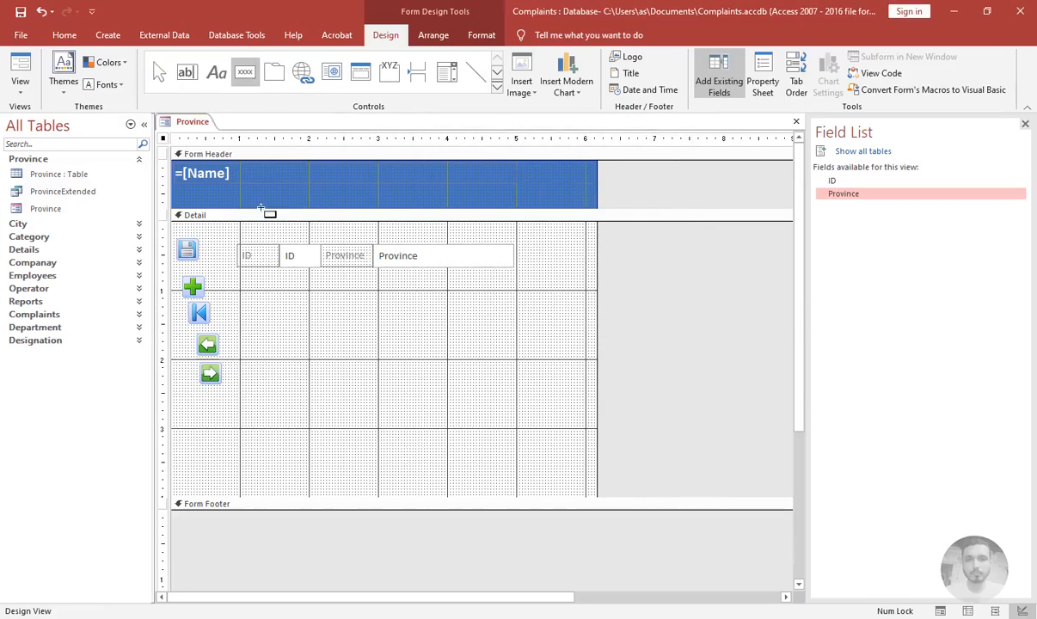
{"action": "left_click", "coordinate": [211, 395]}
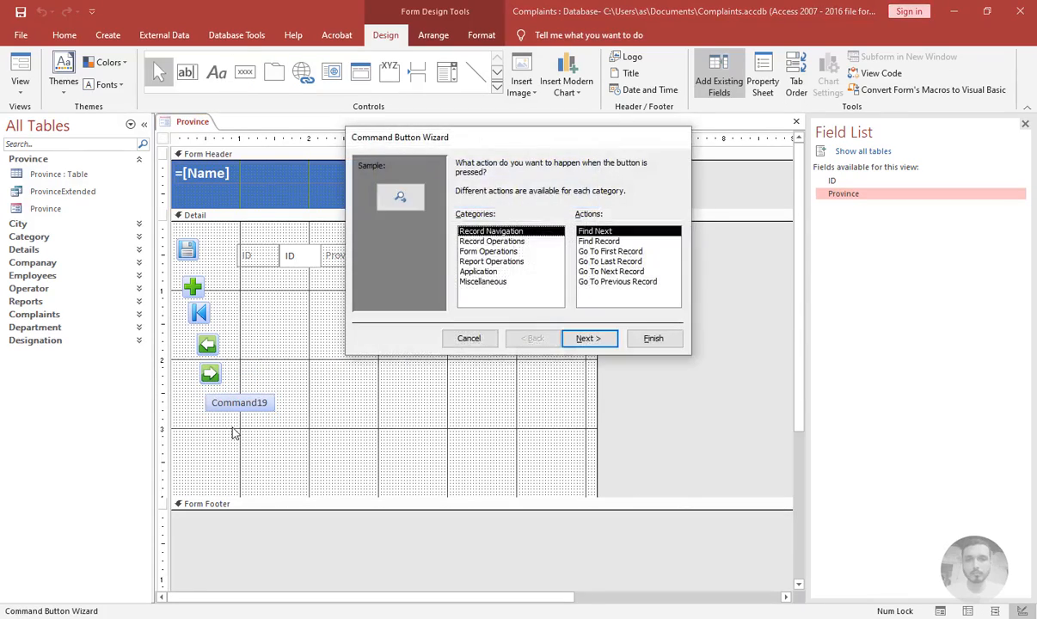
{"action": "left_click", "coordinate": [609, 261]}
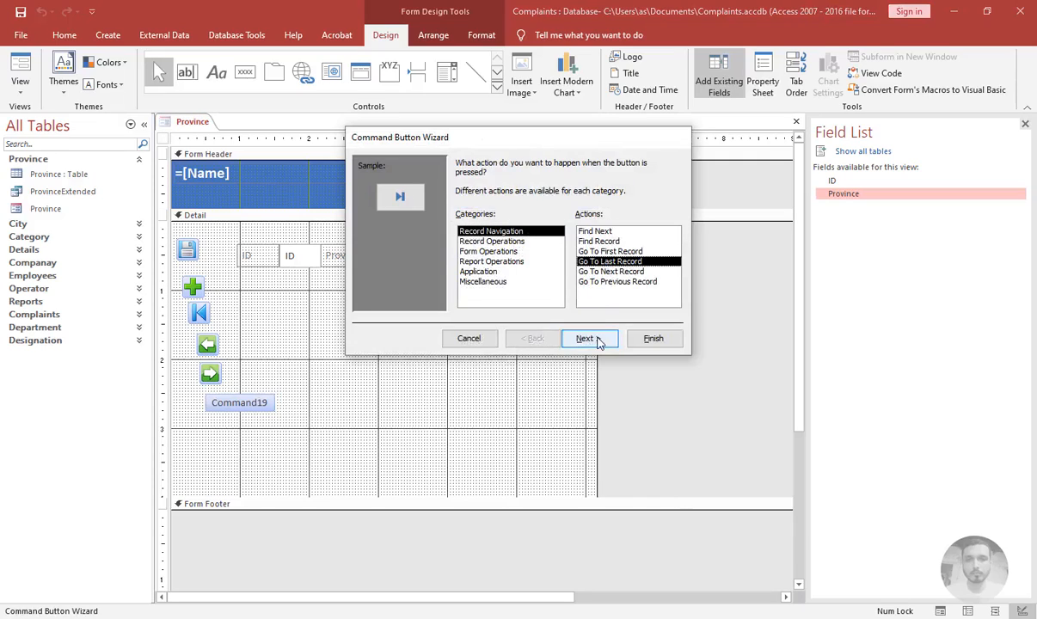
{"action": "left_click", "coordinate": [590, 338]}
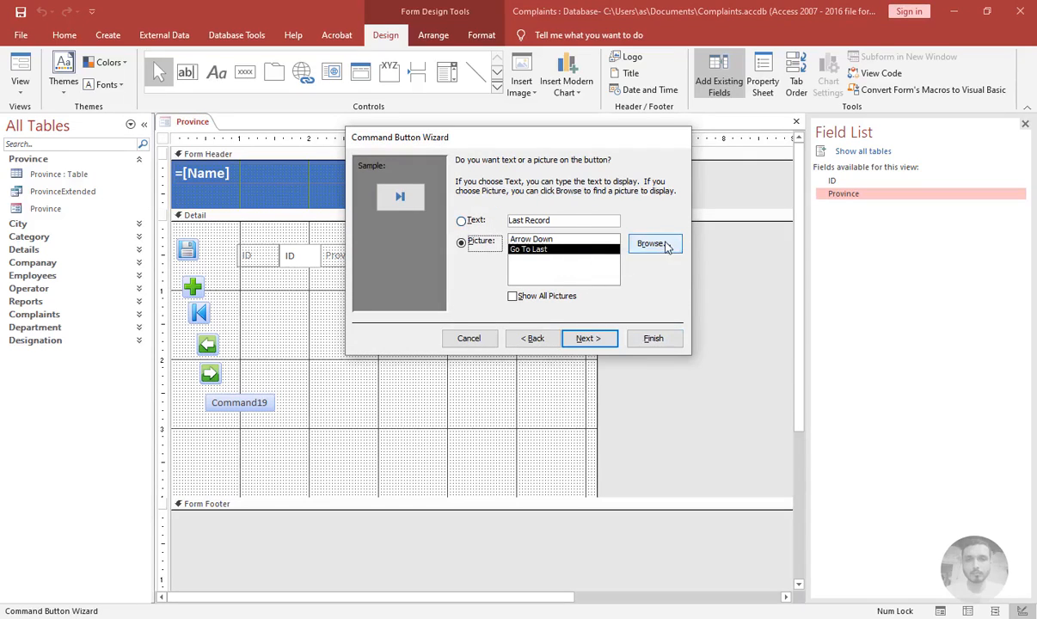
{"action": "left_click", "coordinate": [638, 245]}
{"action": "type", "text": "las"}
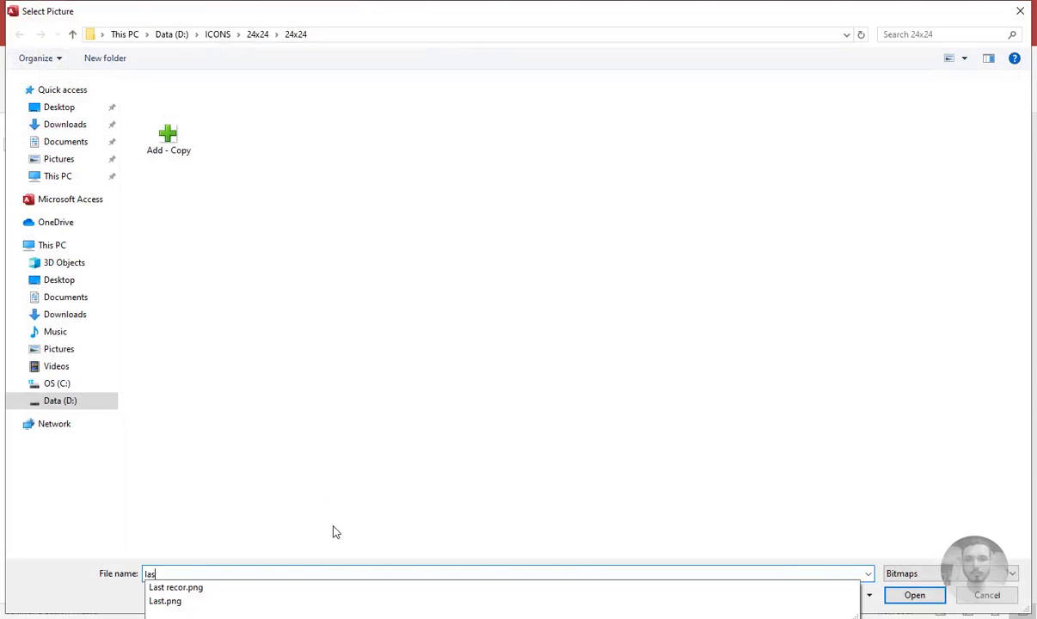
{"action": "type", "text": "t"}
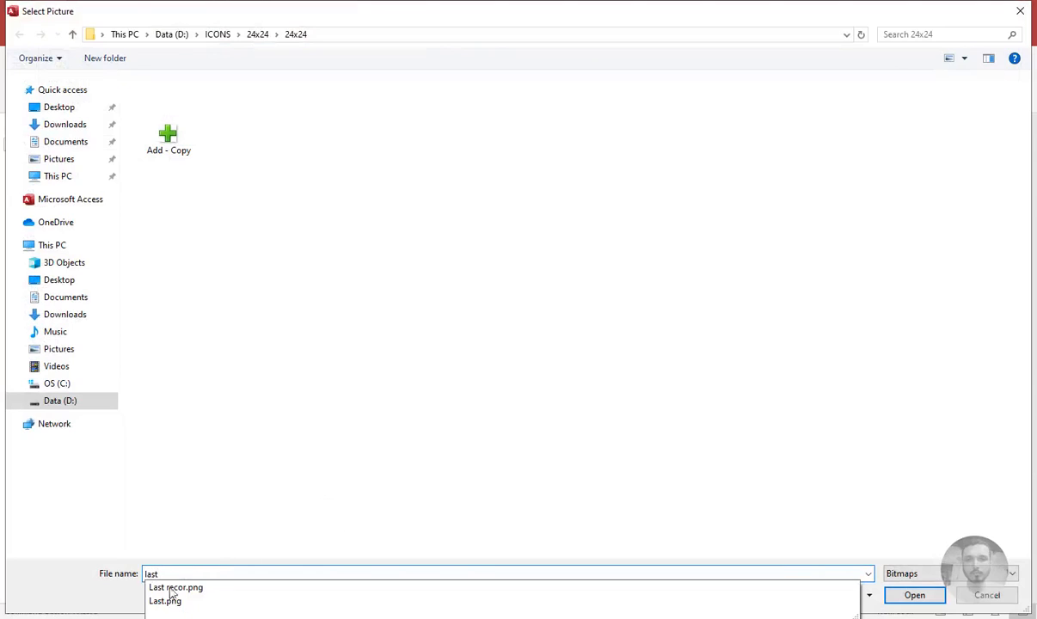
{"action": "left_click", "coordinate": [752, 611]}
{"action": "left_click", "coordinate": [914, 596]}
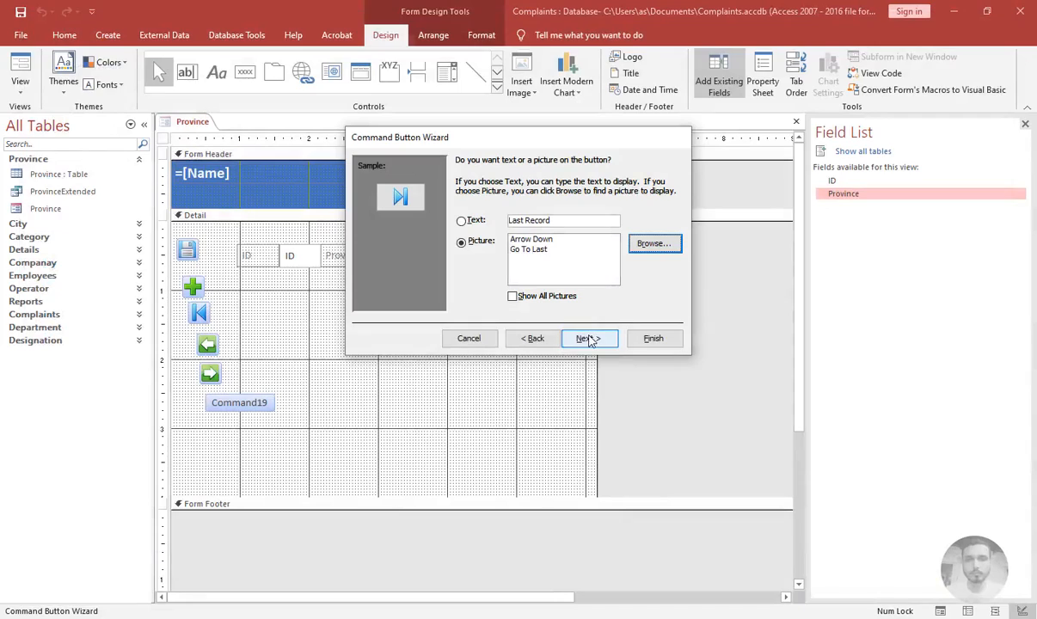
{"action": "left_click", "coordinate": [588, 339]}
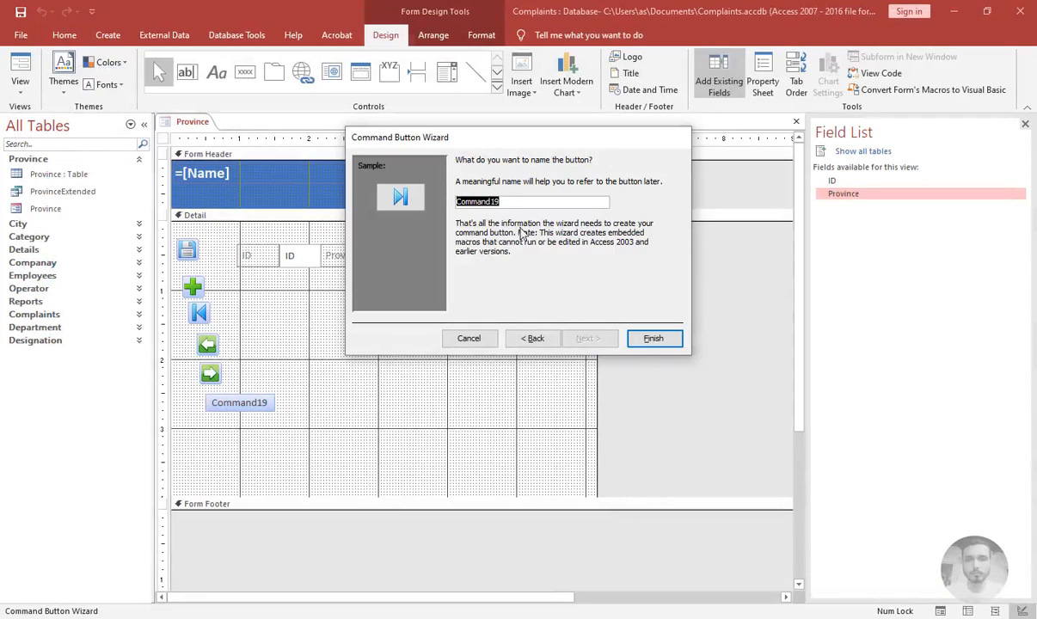
Name the last-record button cmdlast and finish the wizard
{"action": "type", "text": "cmdlast"}
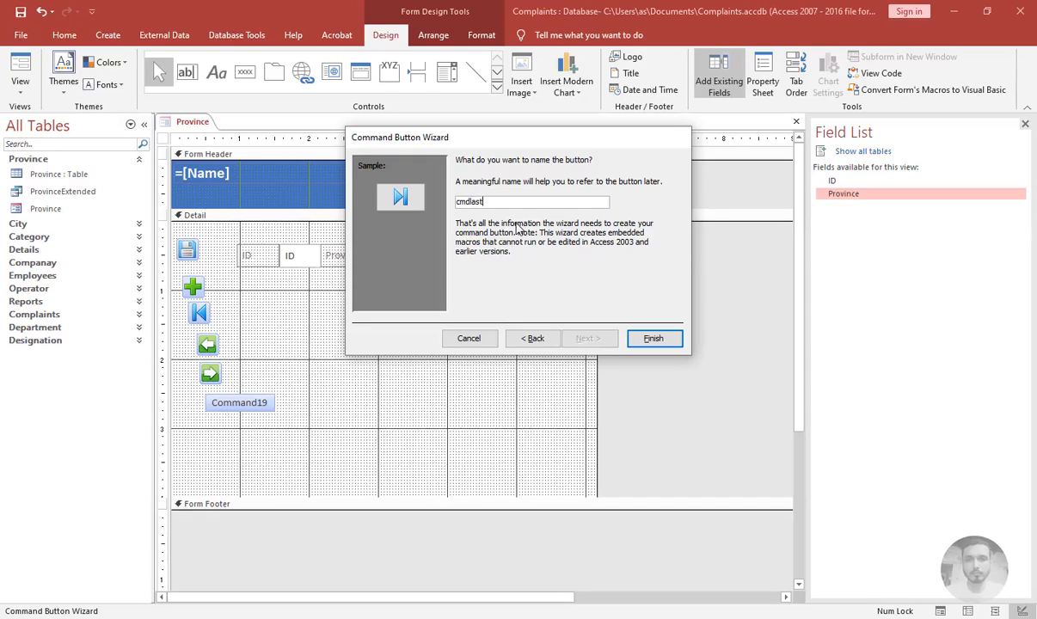
{"action": "key", "text": "Return"}
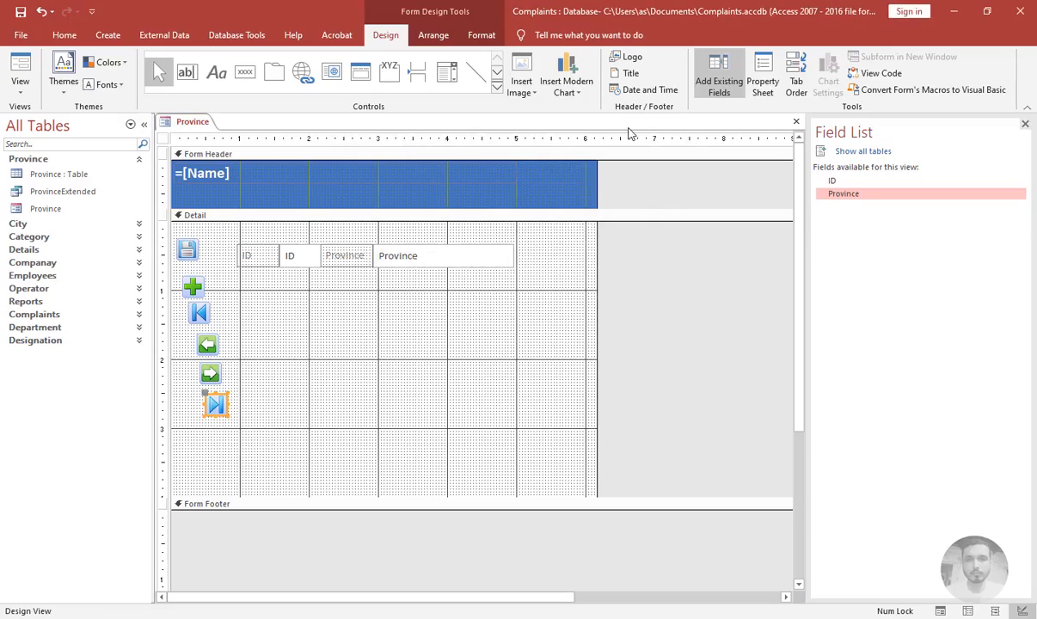
Place a seventh command button below the last-record button that deletes the record, using the Trash.png picture
{"action": "left_click", "coordinate": [253, 77]}
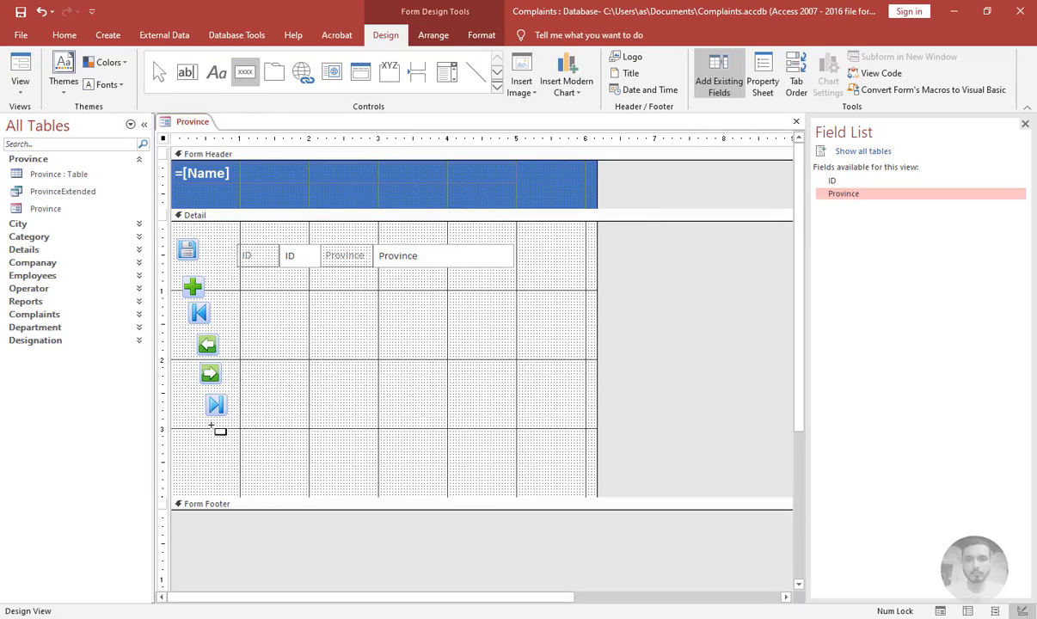
{"action": "left_click", "coordinate": [216, 425]}
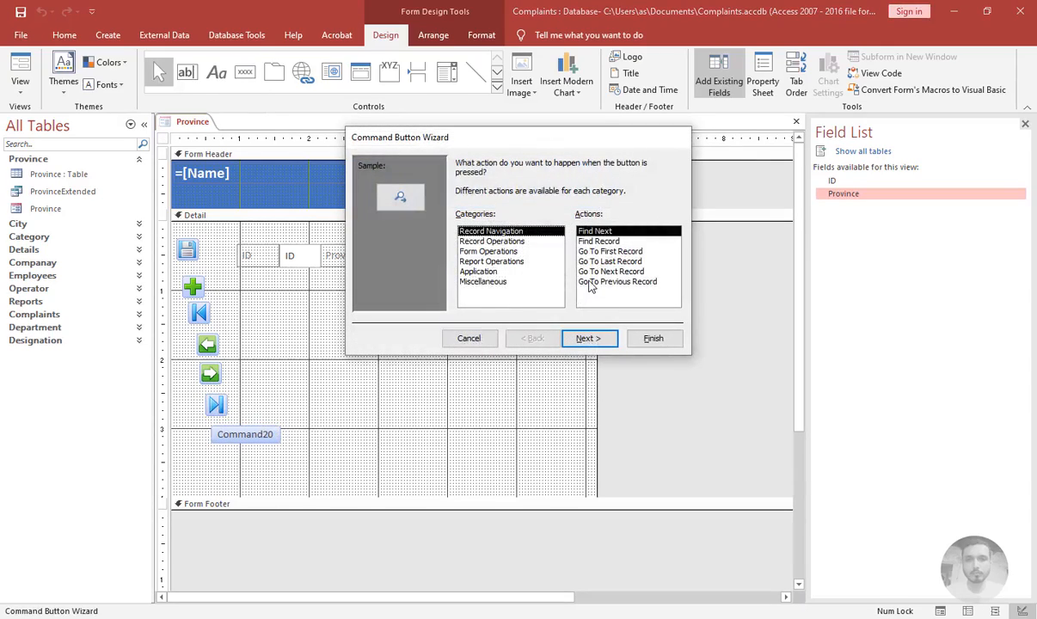
{"action": "left_click", "coordinate": [474, 242]}
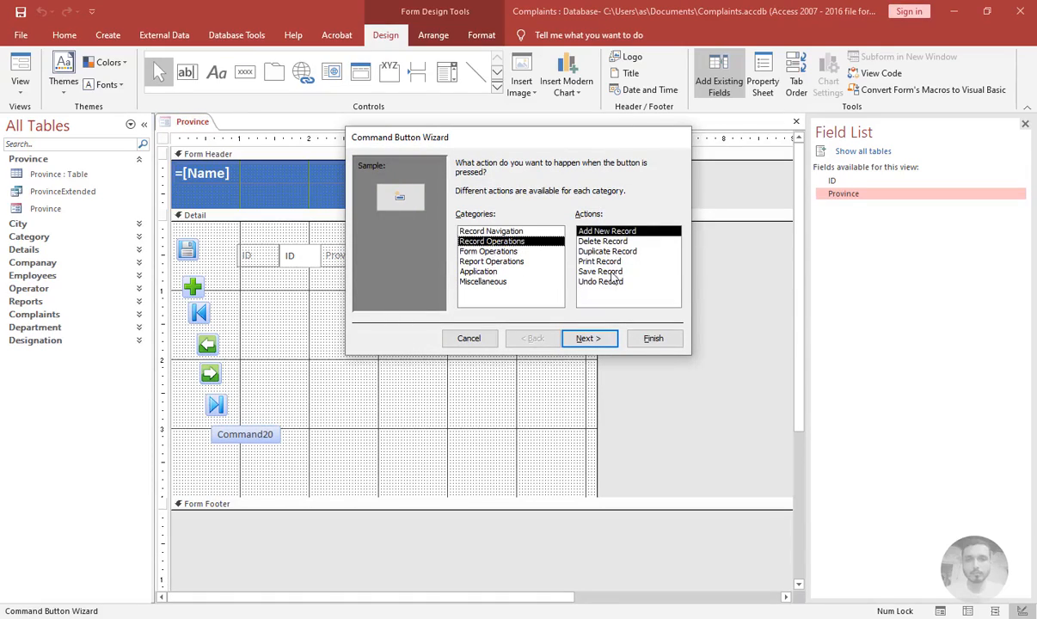
{"action": "left_click", "coordinate": [602, 242]}
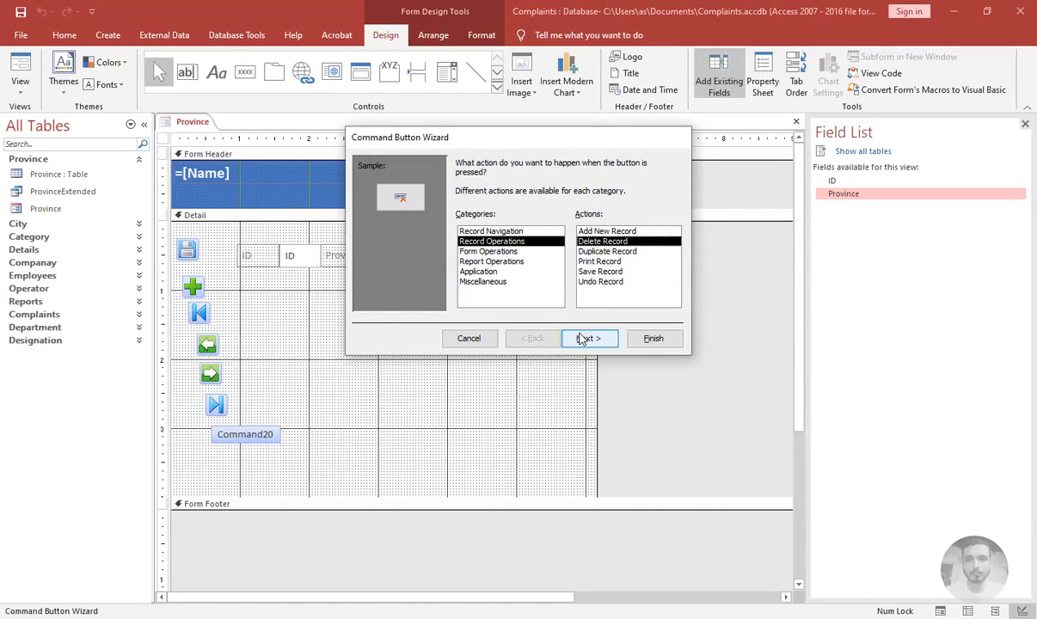
{"action": "left_click", "coordinate": [590, 338]}
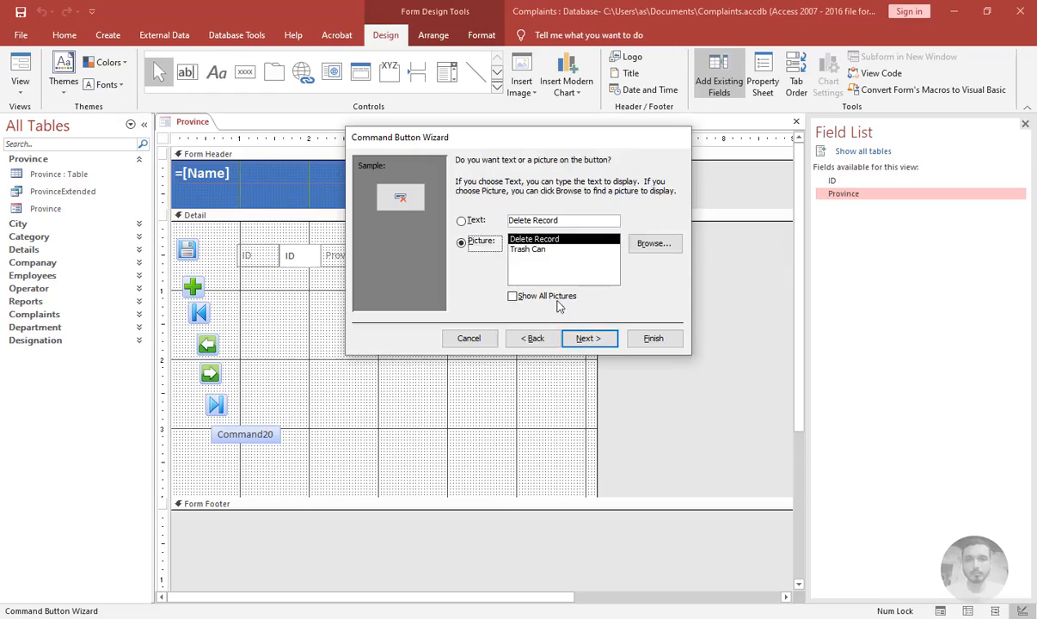
{"action": "left_click", "coordinate": [654, 245]}
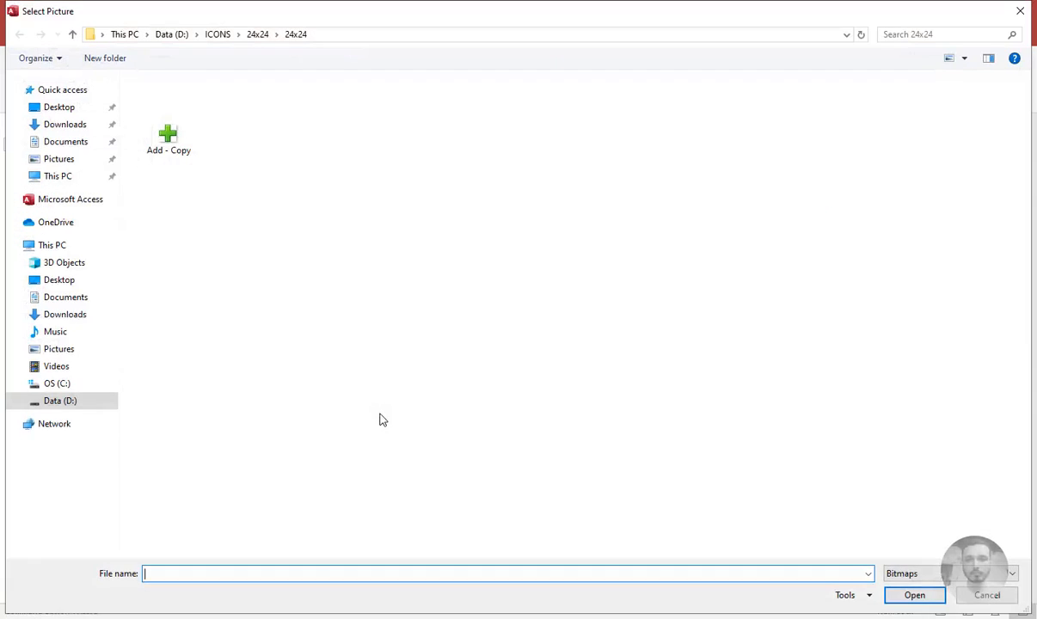
{"action": "type", "text": "tr"}
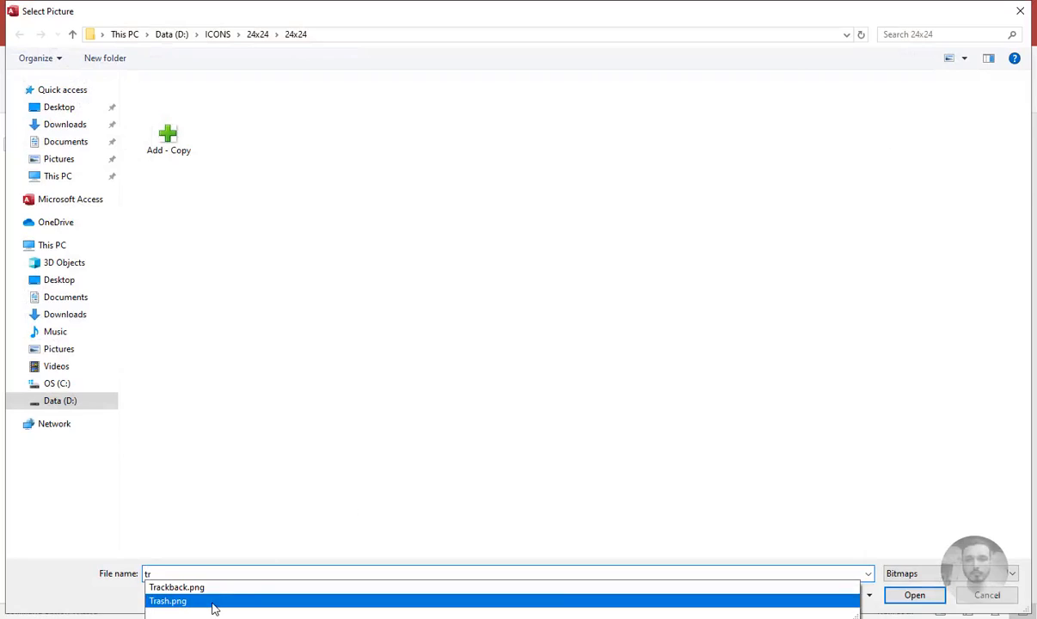
{"action": "left_click", "coordinate": [214, 603]}
{"action": "left_click", "coordinate": [910, 596]}
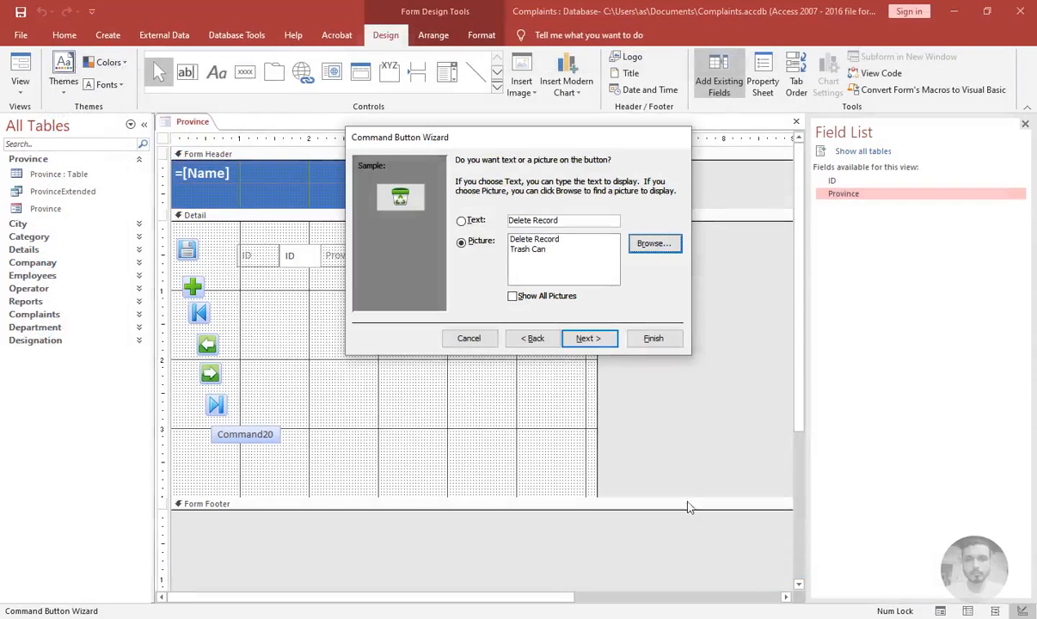
{"action": "left_click", "coordinate": [587, 338]}
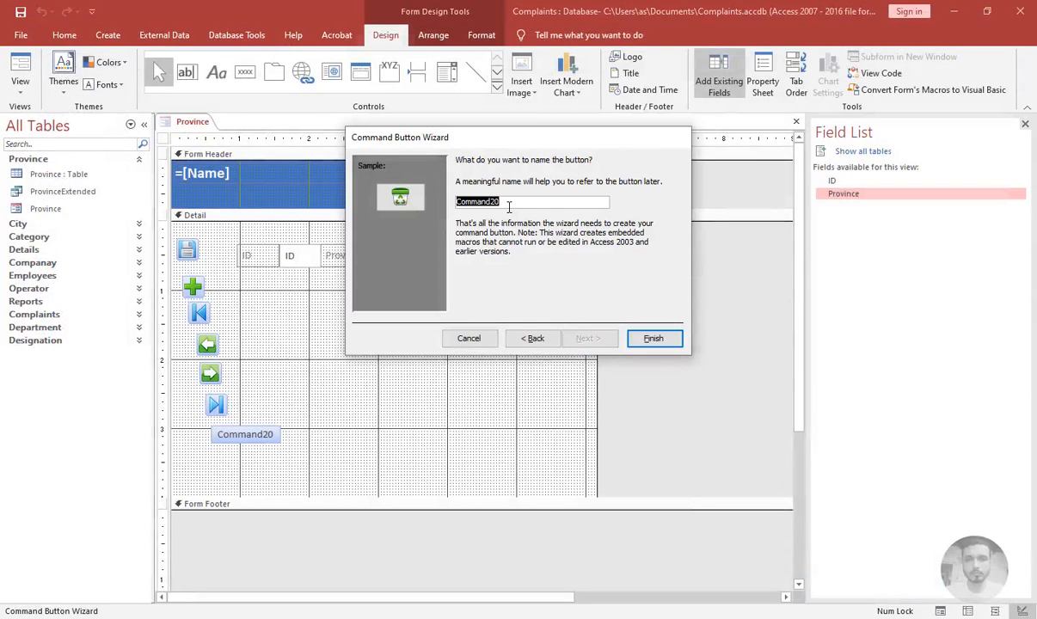
Name the delete button cmddel and finish the wizard
{"action": "type", "text": "cmddelte"}
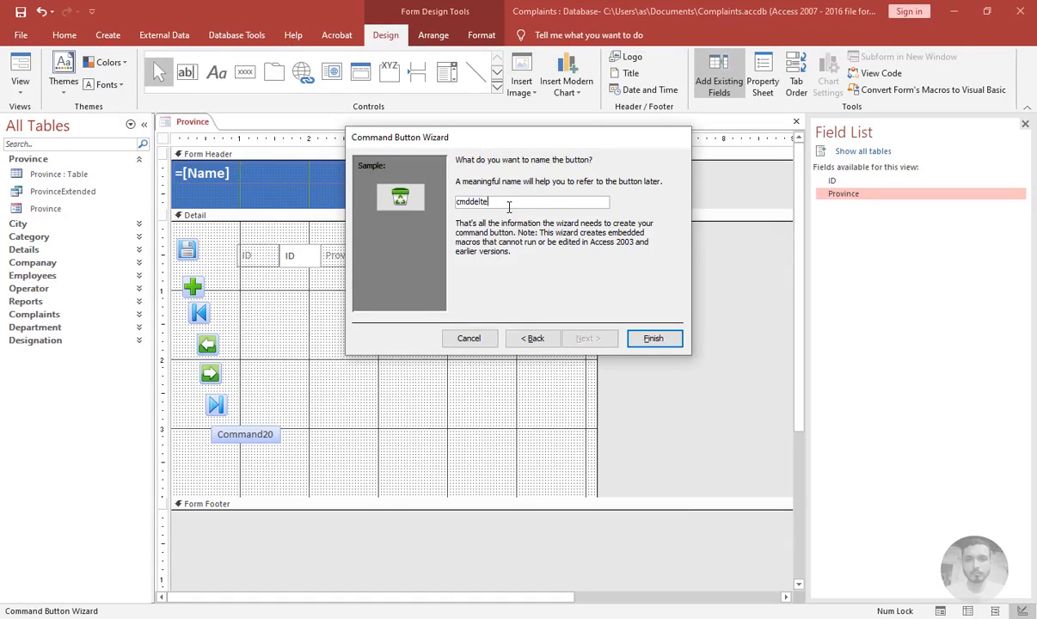
{"action": "key", "text": "Return"}
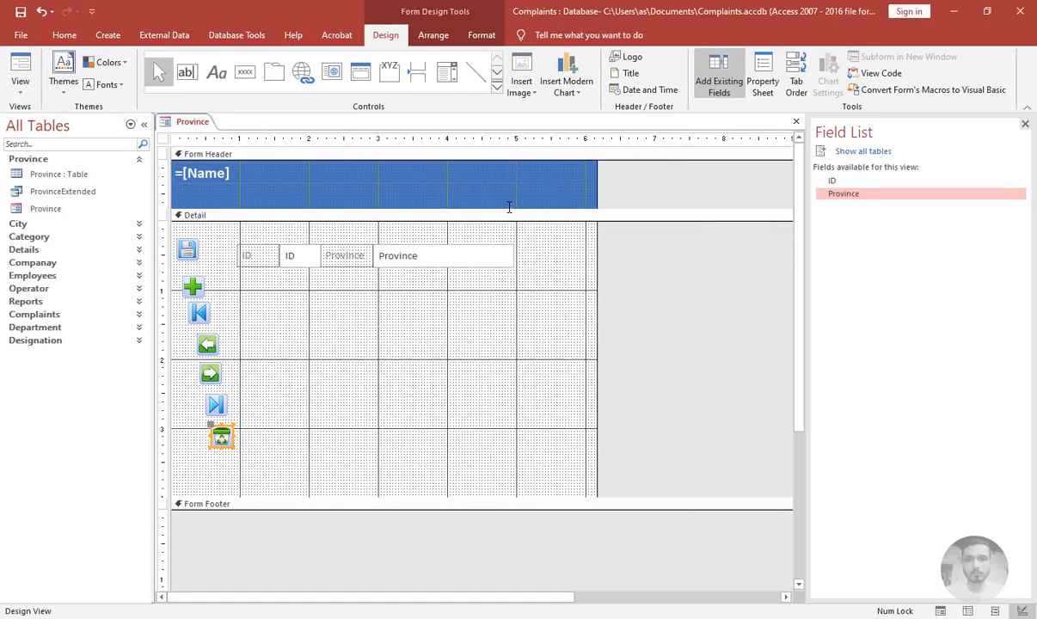
Select all seven command buttons and align them to the left
{"action": "left_click", "coordinate": [353, 292]}
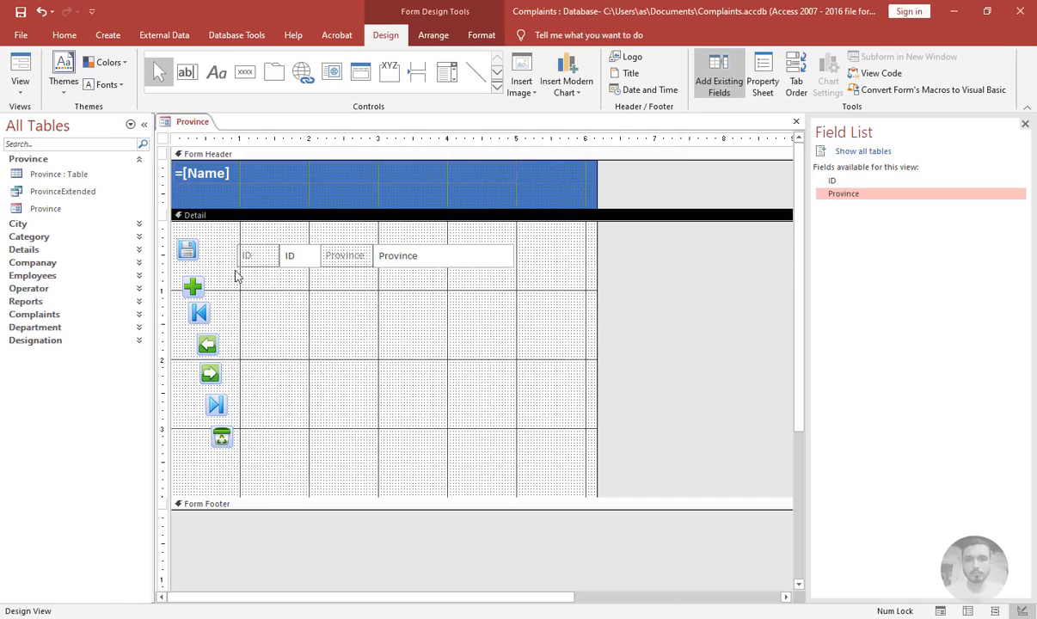
{"action": "double_click", "coordinate": [186, 248]}
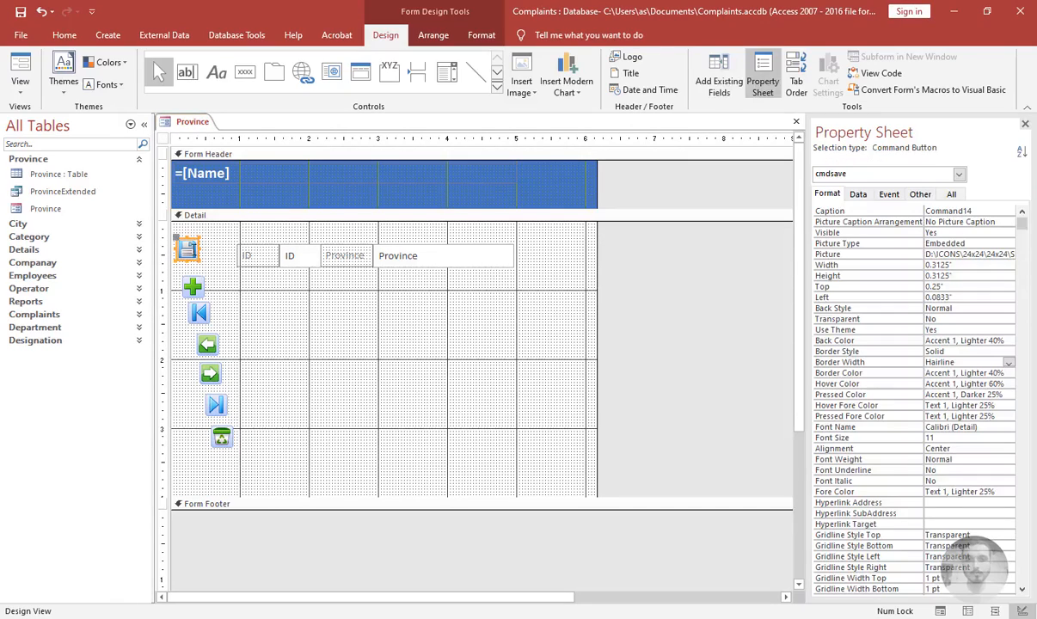
{"action": "left_click_drag", "start_coordinate": [198, 228], "coordinate": [228, 447]}
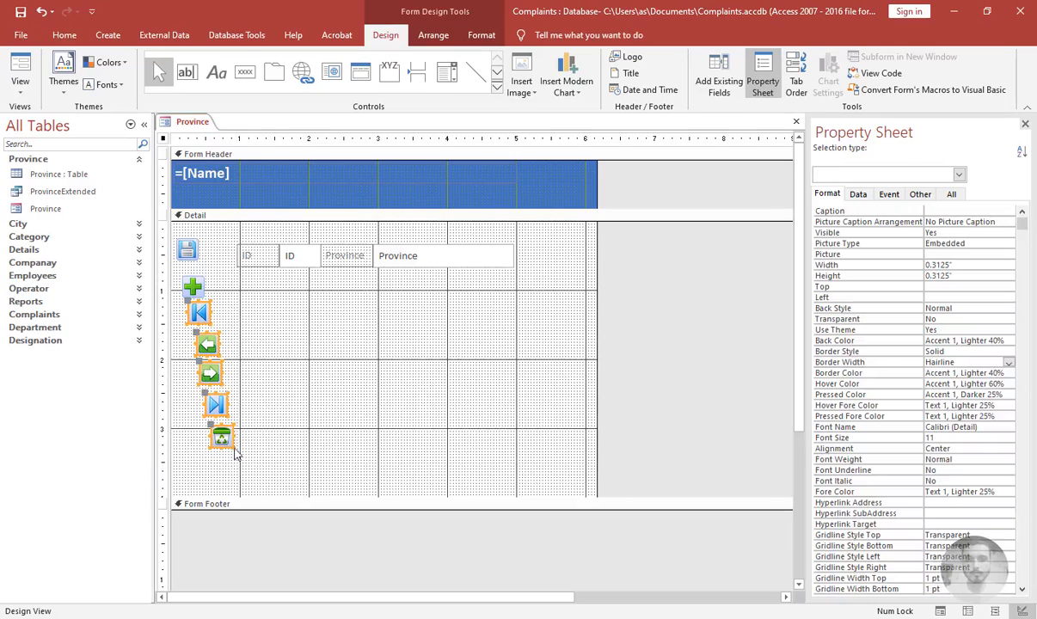
{"action": "left_click_drag", "start_coordinate": [223, 222], "coordinate": [175, 469]}
{"action": "right_click", "coordinate": [186, 250]}
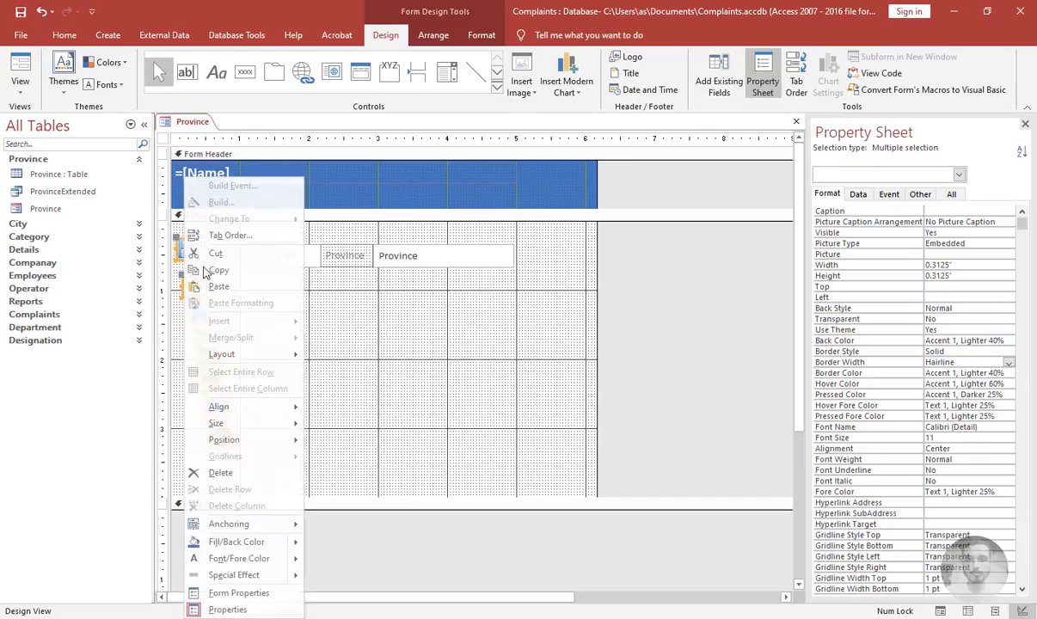
{"action": "mouse_move", "coordinate": [225, 407]}
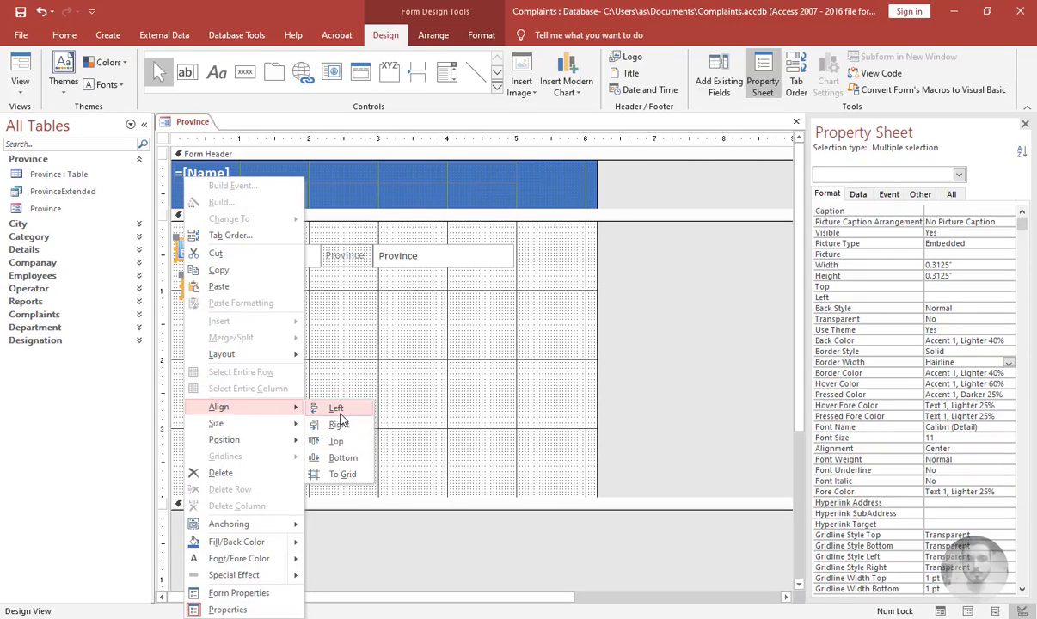
{"action": "left_click", "coordinate": [335, 409]}
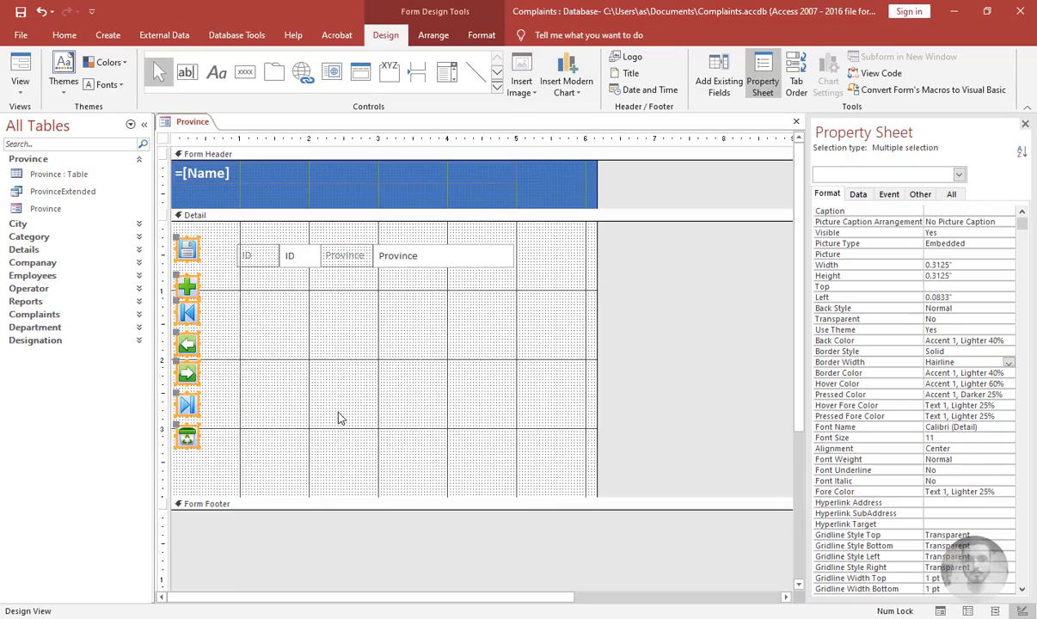
Group all the command buttons into a single stacked layout column
{"action": "right_click", "coordinate": [193, 284]}
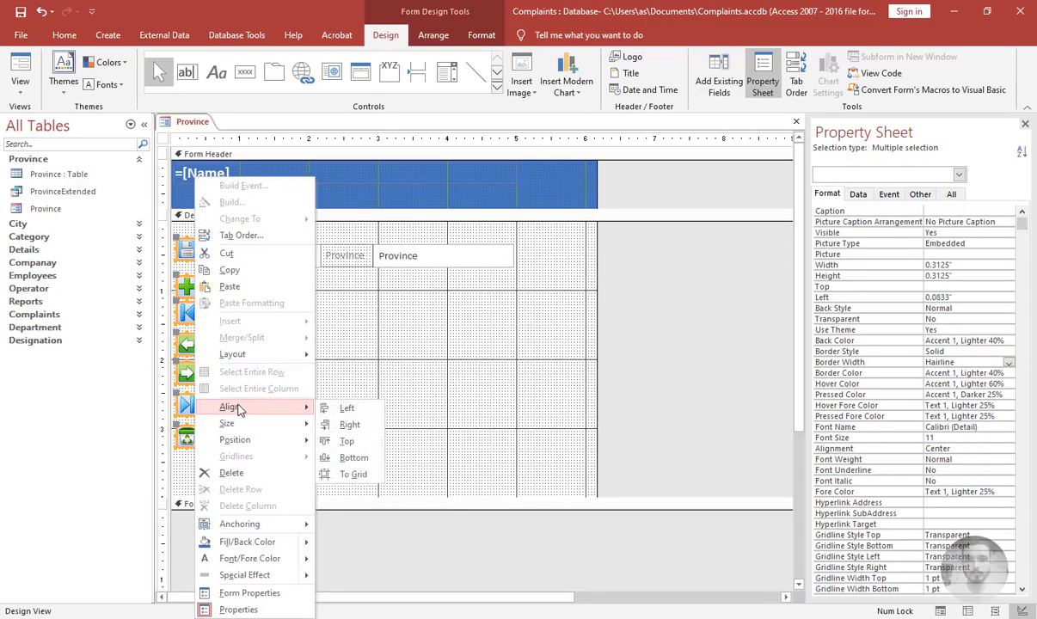
{"action": "left_click", "coordinate": [398, 356]}
{"action": "left_click", "coordinate": [189, 249]}
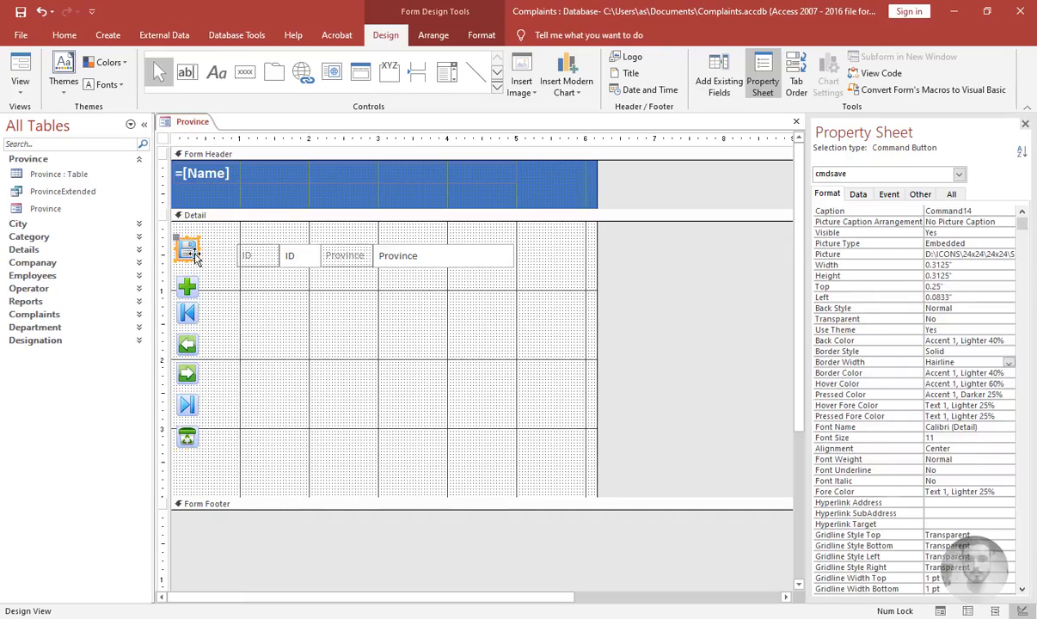
{"action": "right_click", "coordinate": [191, 250]}
{"action": "mouse_move", "coordinate": [234, 353]}
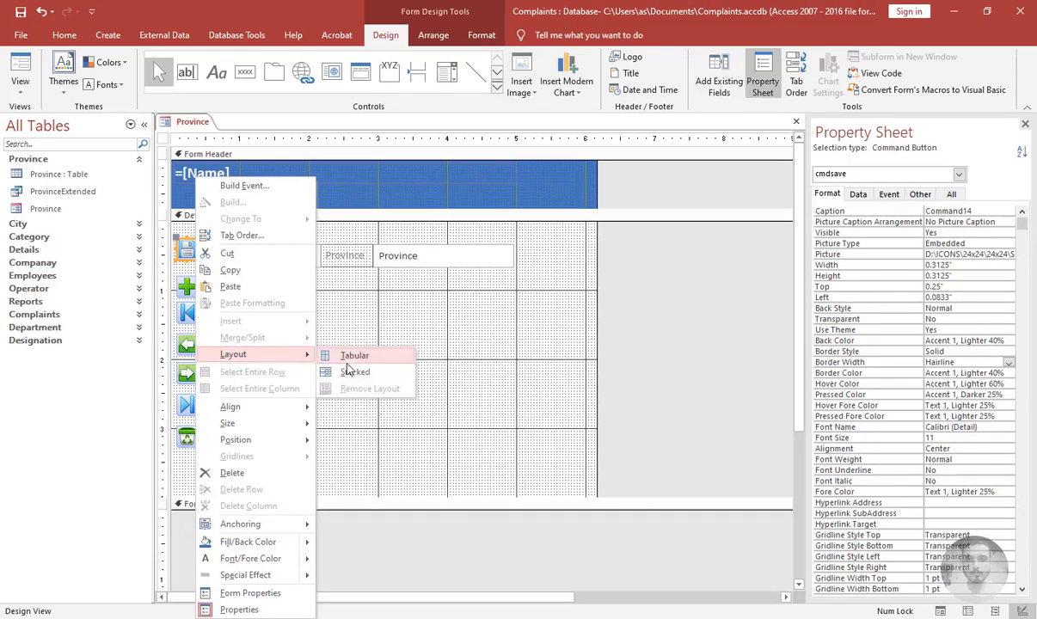
{"action": "left_click", "coordinate": [347, 368]}
{"action": "left_click", "coordinate": [258, 320]}
{"action": "left_click_drag", "start_coordinate": [187, 289], "coordinate": [196, 267]}
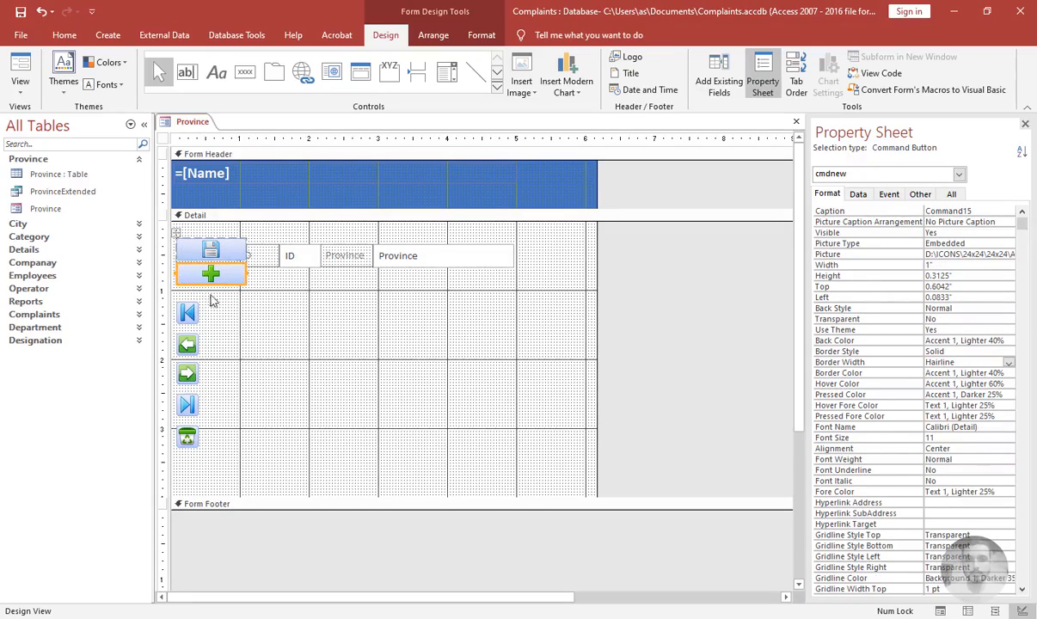
{"action": "left_click_drag", "start_coordinate": [219, 312], "coordinate": [176, 447]}
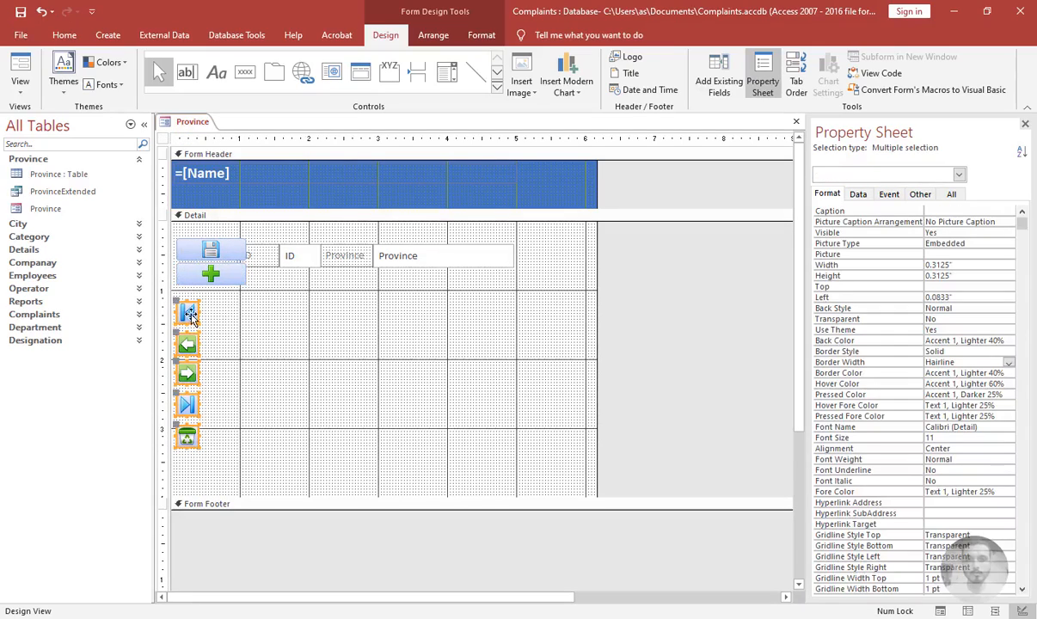
{"action": "left_click_drag", "start_coordinate": [184, 299], "coordinate": [209, 280]}
{"action": "left_click", "coordinate": [292, 382]}
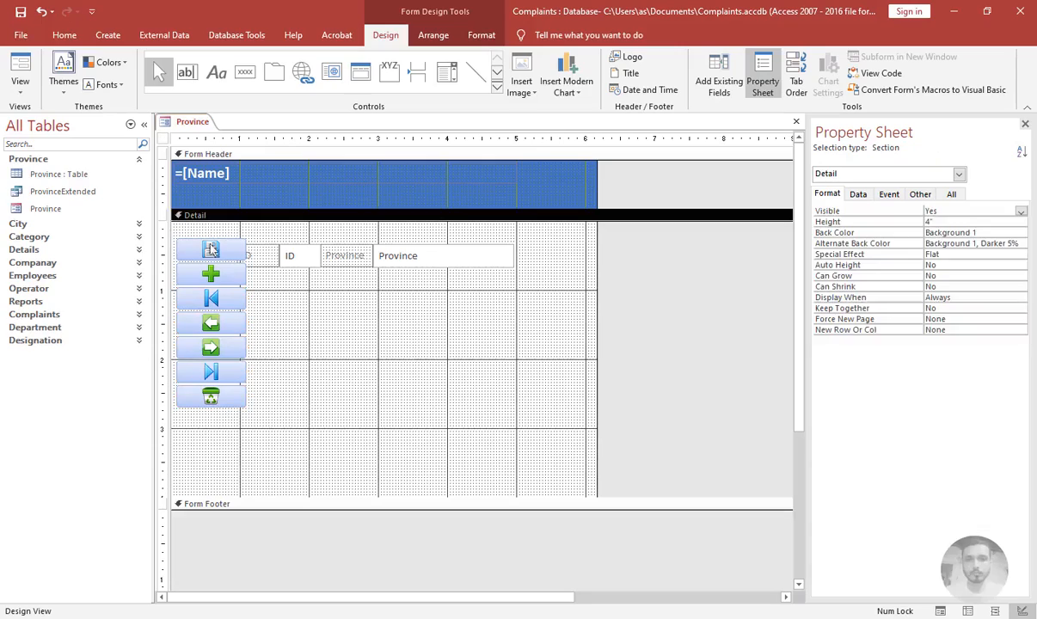
Set the width and height of all the command buttons to 0.5"
{"action": "left_click_drag", "start_coordinate": [211, 227], "coordinate": [201, 413]}
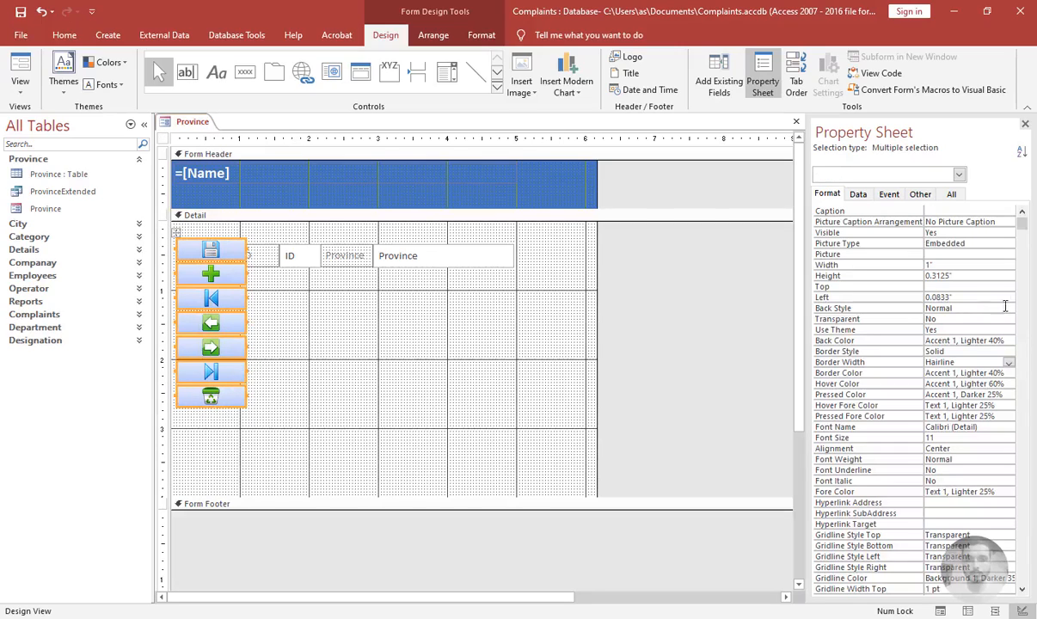
{"action": "left_click", "coordinate": [896, 263]}
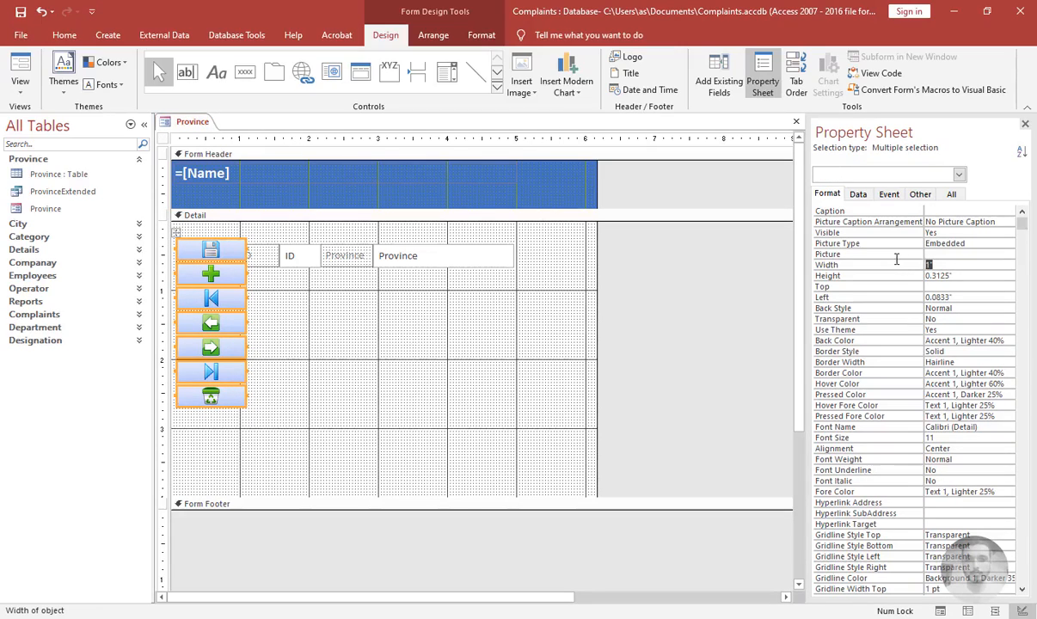
{"action": "type", "text": "0.5"}
{"action": "key", "text": "Return"}
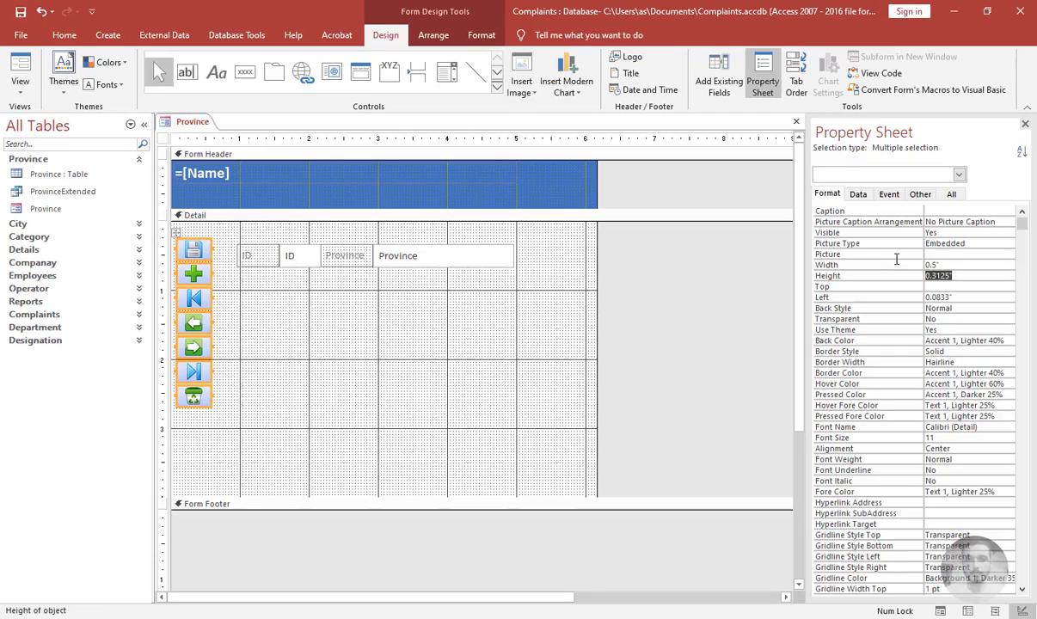
{"action": "type", "text": "0.5"}
{"action": "key", "text": "Return"}
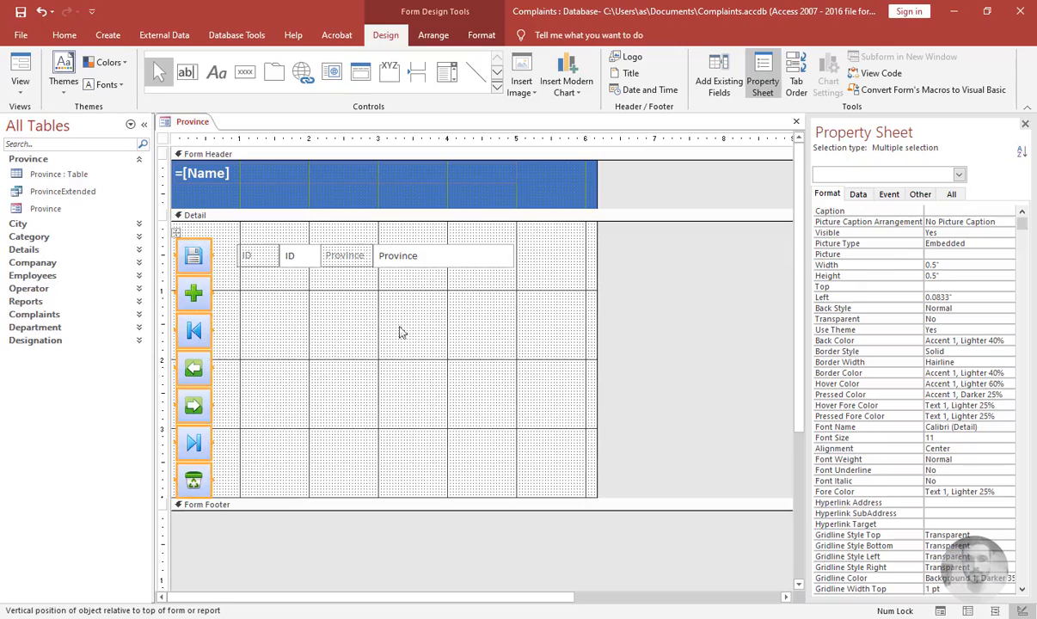
Move the stacked button column slightly to the right
{"action": "left_click", "coordinate": [318, 382]}
{"action": "left_click_drag", "start_coordinate": [222, 252], "coordinate": [193, 481]}
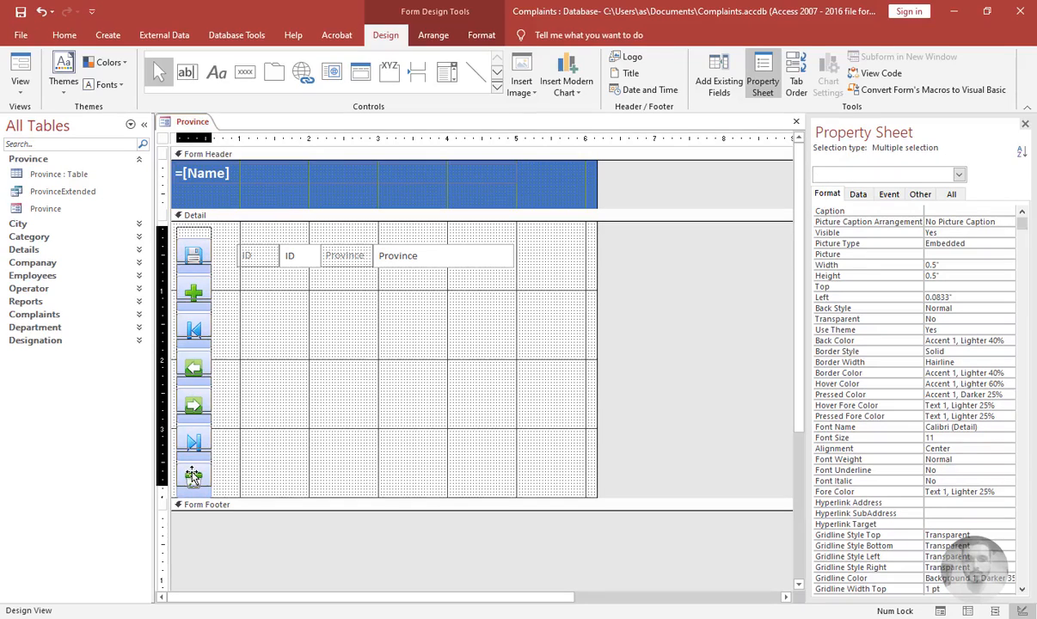
{"action": "left_click_drag", "start_coordinate": [194, 478], "coordinate": [200, 475]}
{"action": "left_click", "coordinate": [345, 472]}
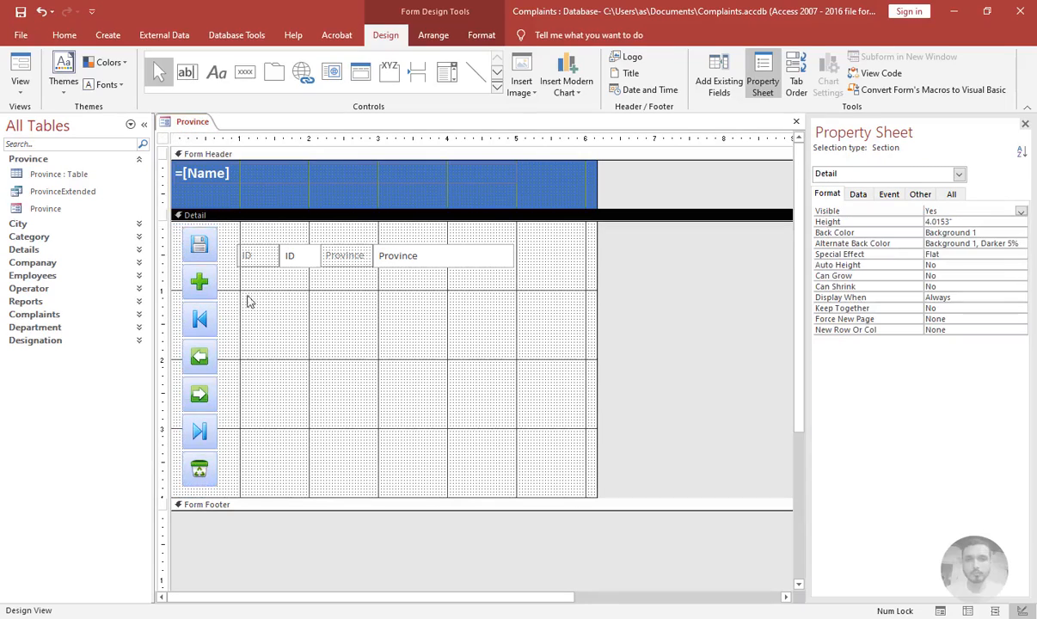
Review the selected buttons' format properties down to Back Color
{"action": "left_click_drag", "start_coordinate": [211, 222], "coordinate": [179, 465]}
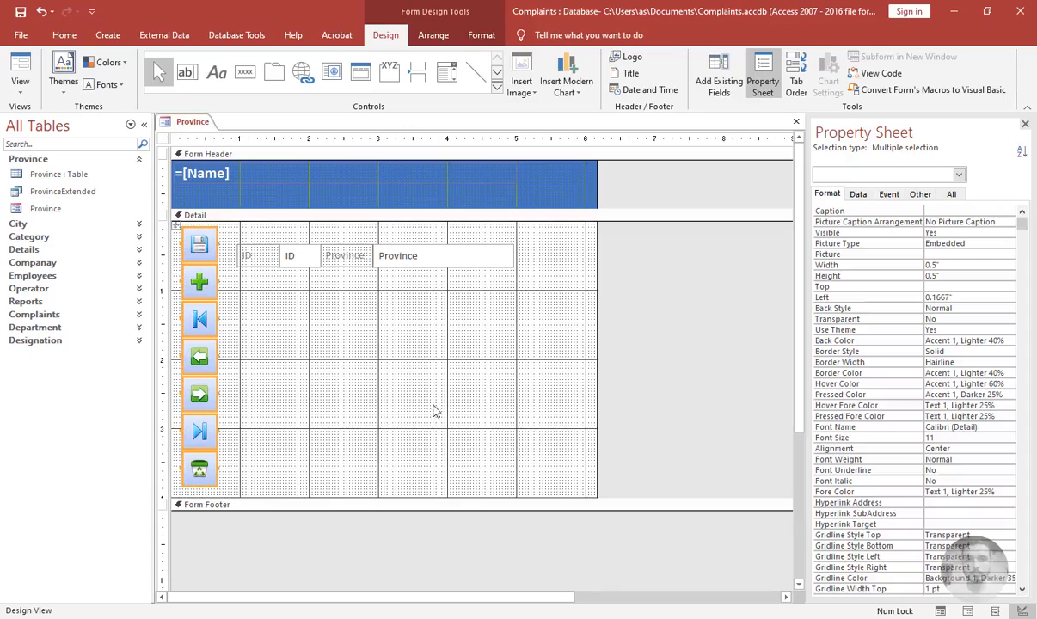
{"action": "left_click", "coordinate": [940, 255]}
{"action": "key", "text": "Down"}
{"action": "key", "text": "Down"}
{"action": "key", "text": "Down"}
{"action": "key", "text": "Down"}
{"action": "key", "text": "Down"}
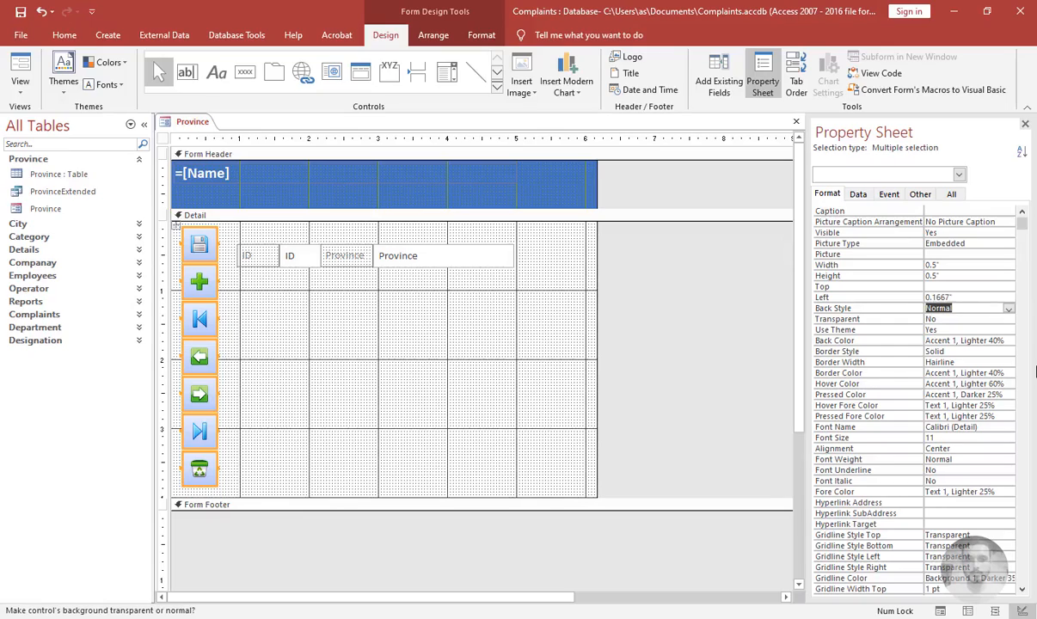
{"action": "key", "text": "Down"}
{"action": "key", "text": "Down"}
{"action": "key", "text": "Down"}
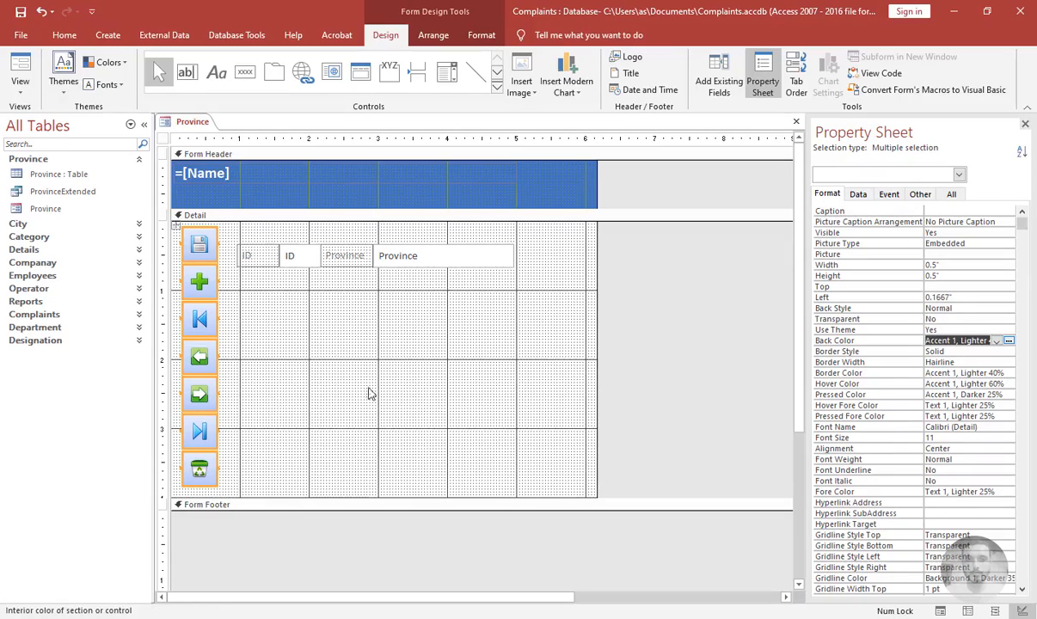
{"action": "left_click", "coordinate": [370, 393]}
Set the save button's back color to Background Form
{"action": "left_click", "coordinate": [197, 235]}
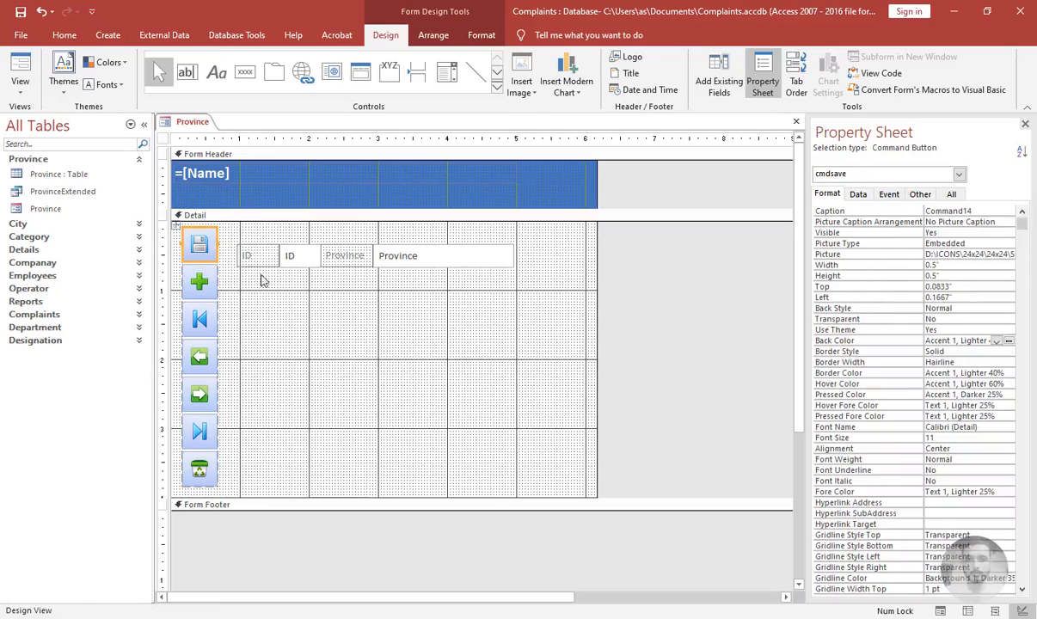
{"action": "left_click", "coordinate": [962, 352]}
{"action": "key", "text": "Up"}
{"action": "type", "text": "b"}
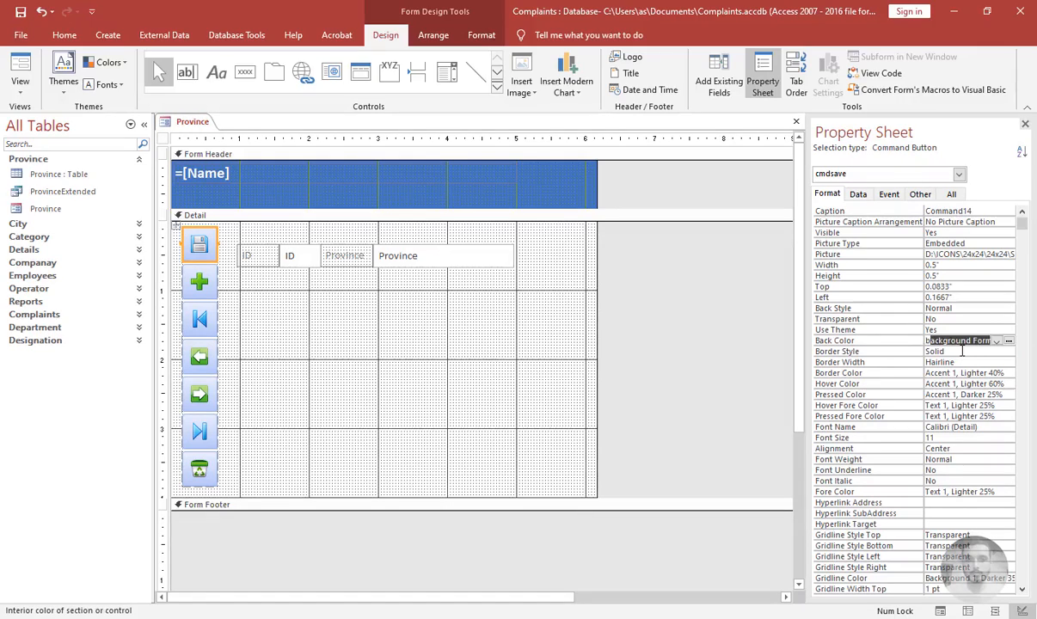
{"action": "key", "text": "Return"}
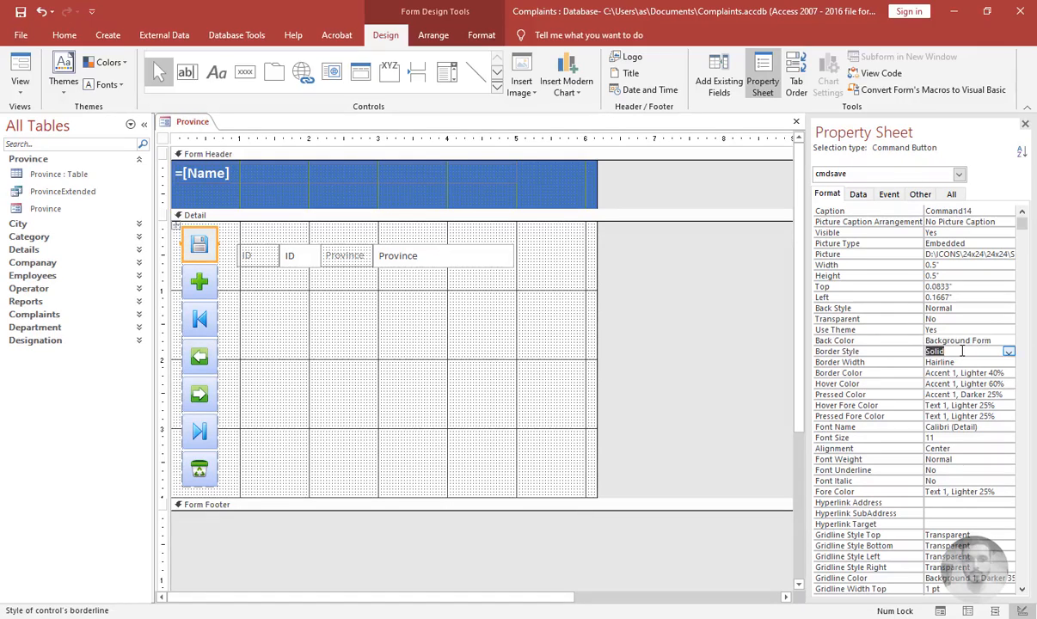
Set the new-record and first-record buttons' back color to Background Form
{"action": "left_click", "coordinate": [215, 280]}
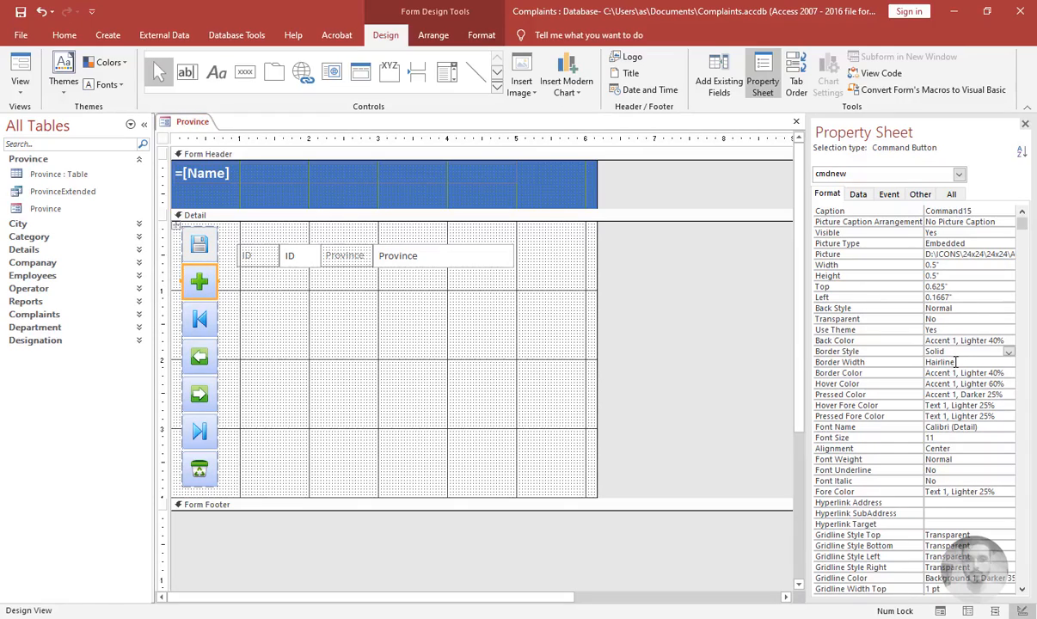
{"action": "left_click", "coordinate": [481, 35]}
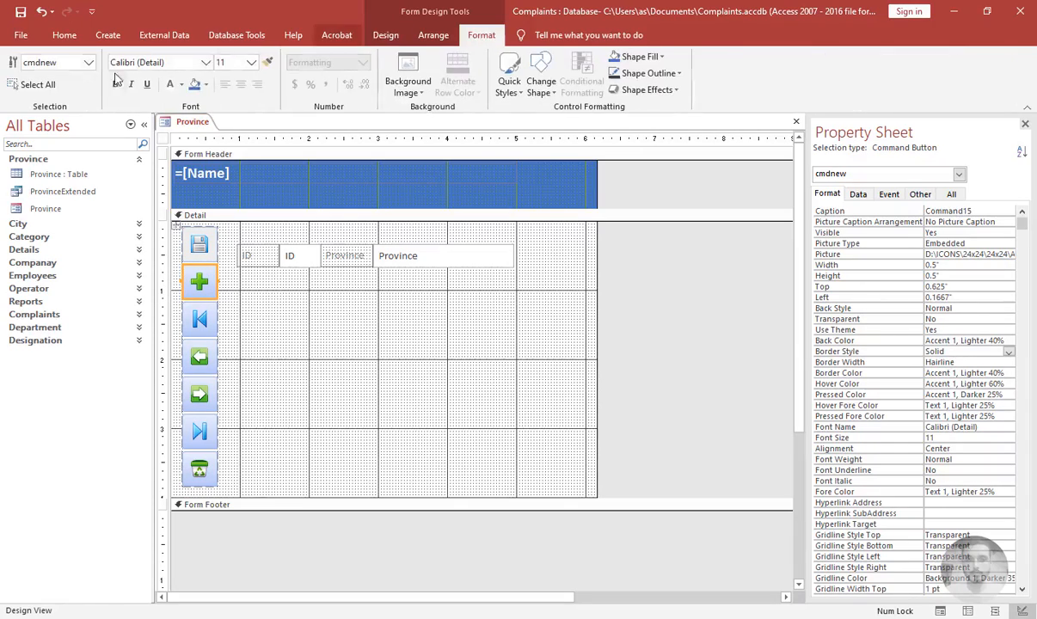
{"action": "left_click", "coordinate": [269, 65]}
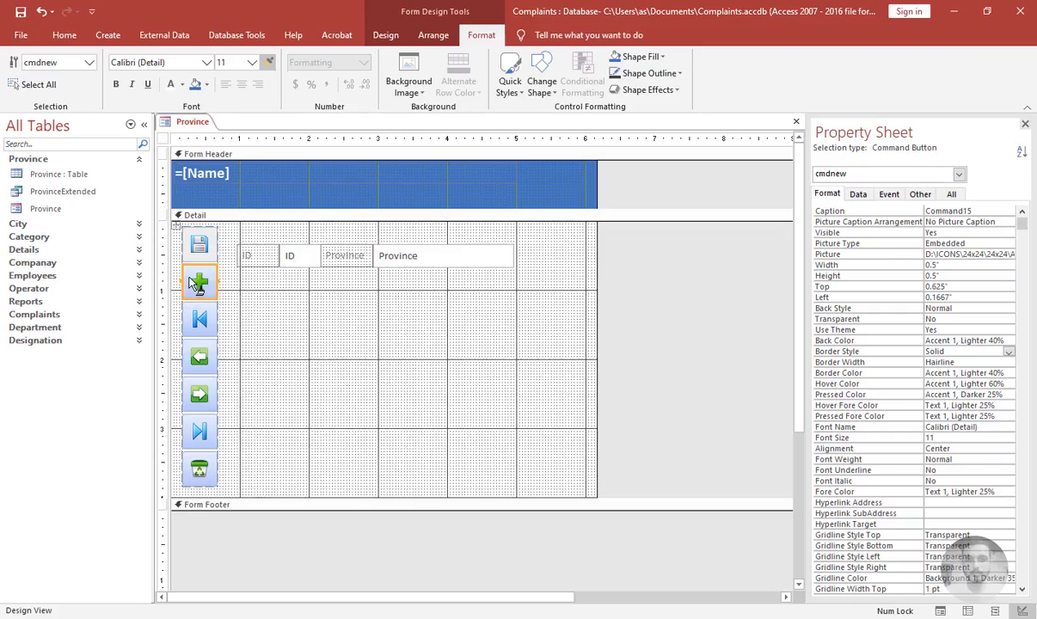
{"action": "left_click", "coordinate": [205, 332]}
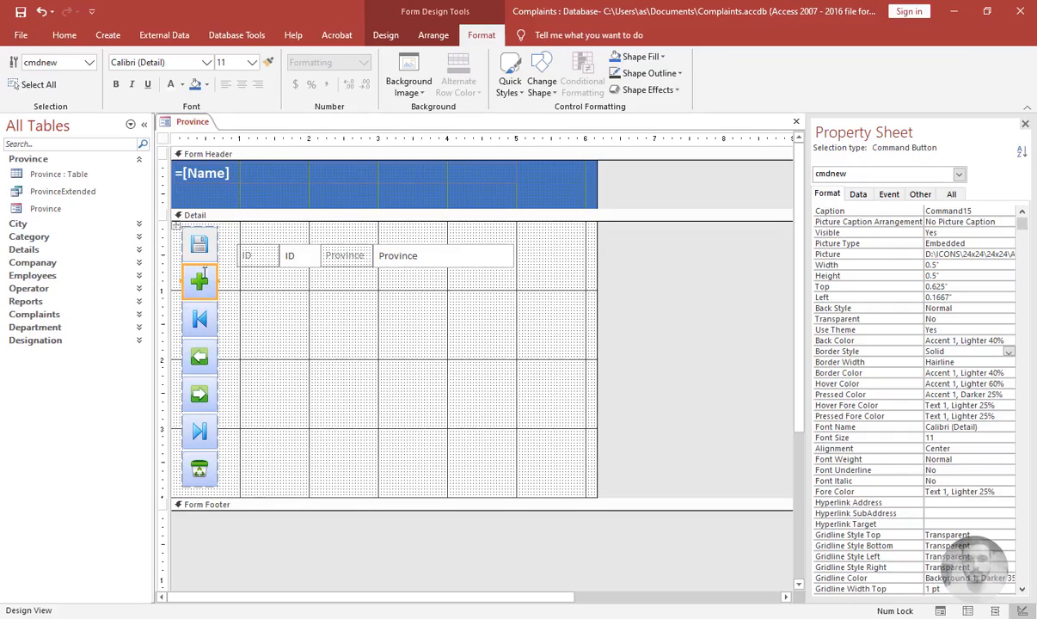
{"action": "left_click", "coordinate": [966, 354]}
{"action": "key", "text": "Up"}
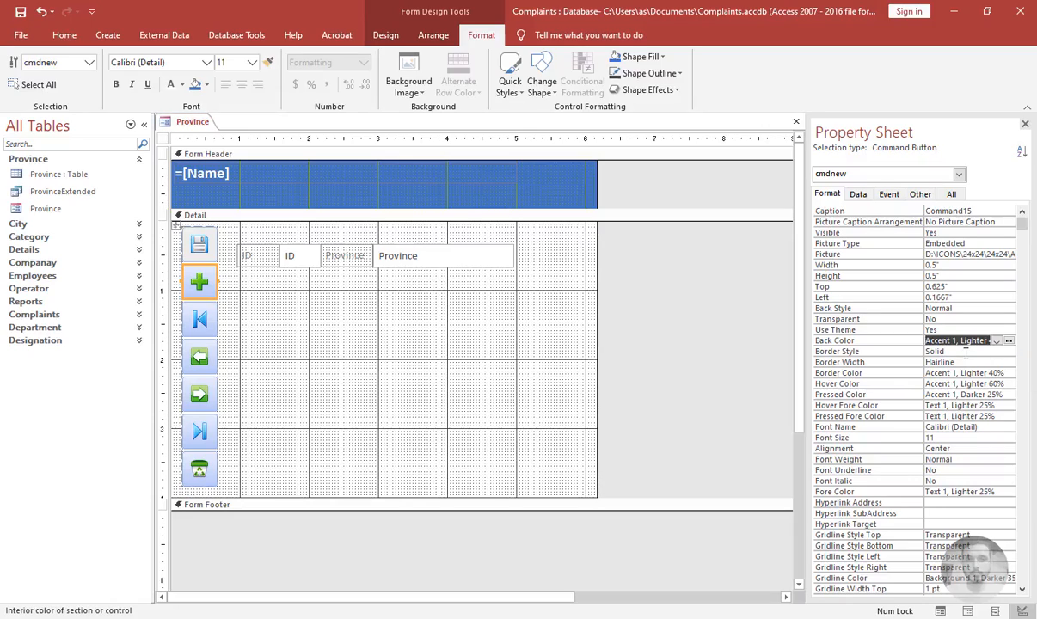
{"action": "left_click", "coordinate": [198, 316]}
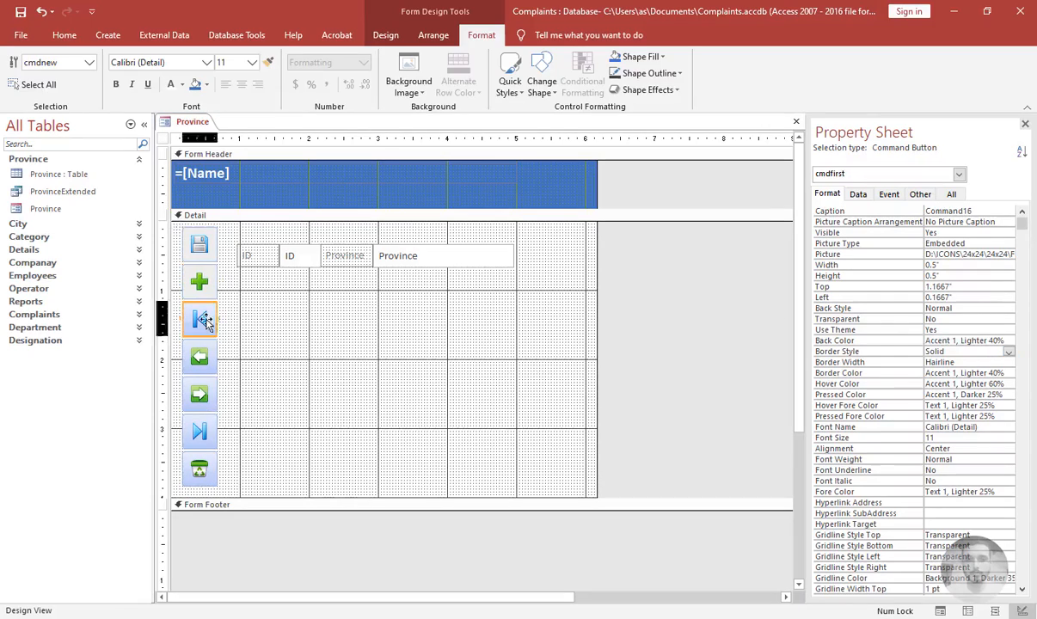
{"action": "left_click", "coordinate": [927, 340]}
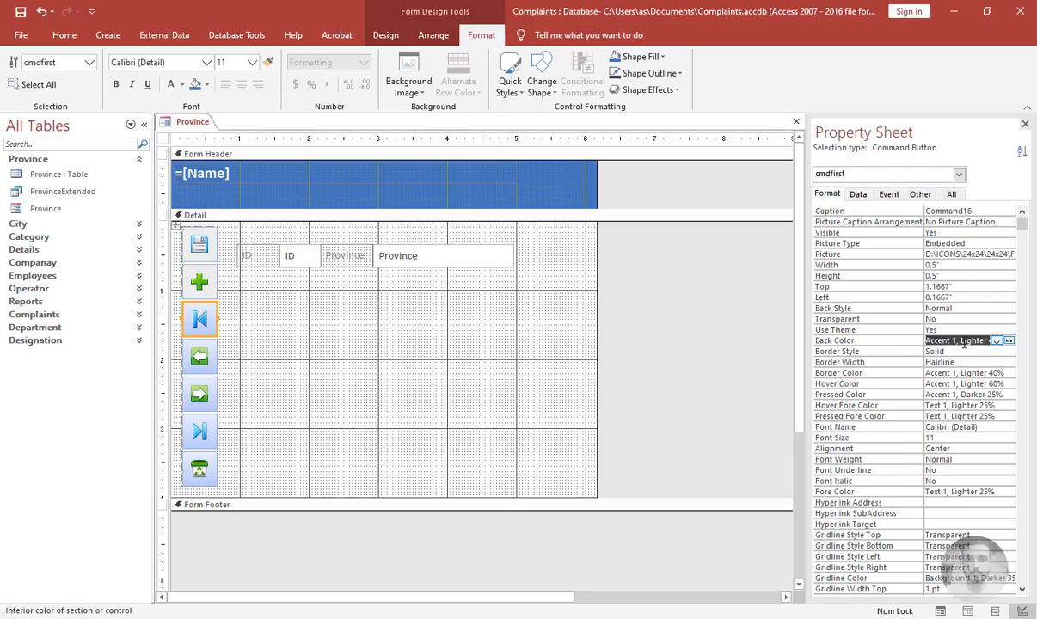
{"action": "type", "text": "b"}
Set the previous-record button's back color to Background Form
{"action": "left_click", "coordinate": [210, 353]}
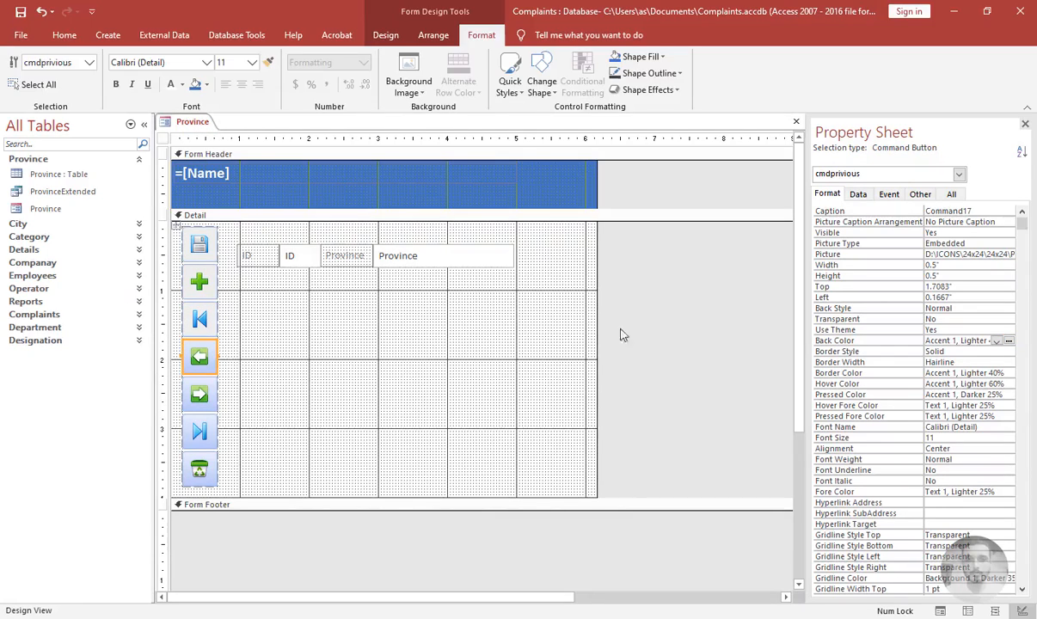
{"action": "left_click", "coordinate": [949, 352]}
{"action": "key", "text": "Up"}
{"action": "type", "text": "Background Form"}
{"action": "key", "text": "Return"}
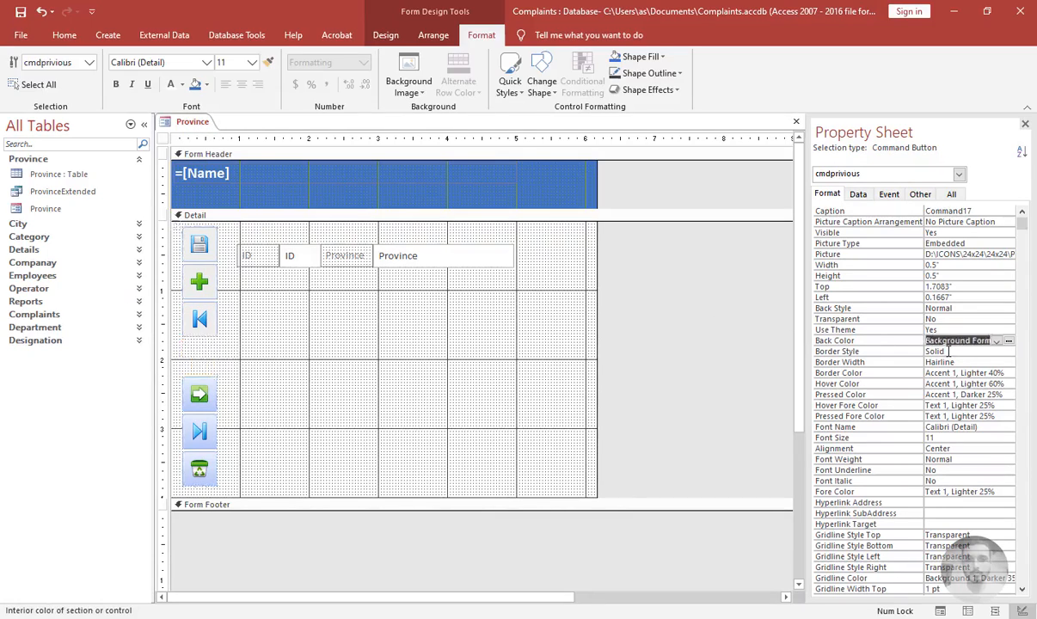
Set the next-record button's back color to Background Form
{"action": "left_click", "coordinate": [231, 391]}
{"action": "left_click", "coordinate": [200, 400]}
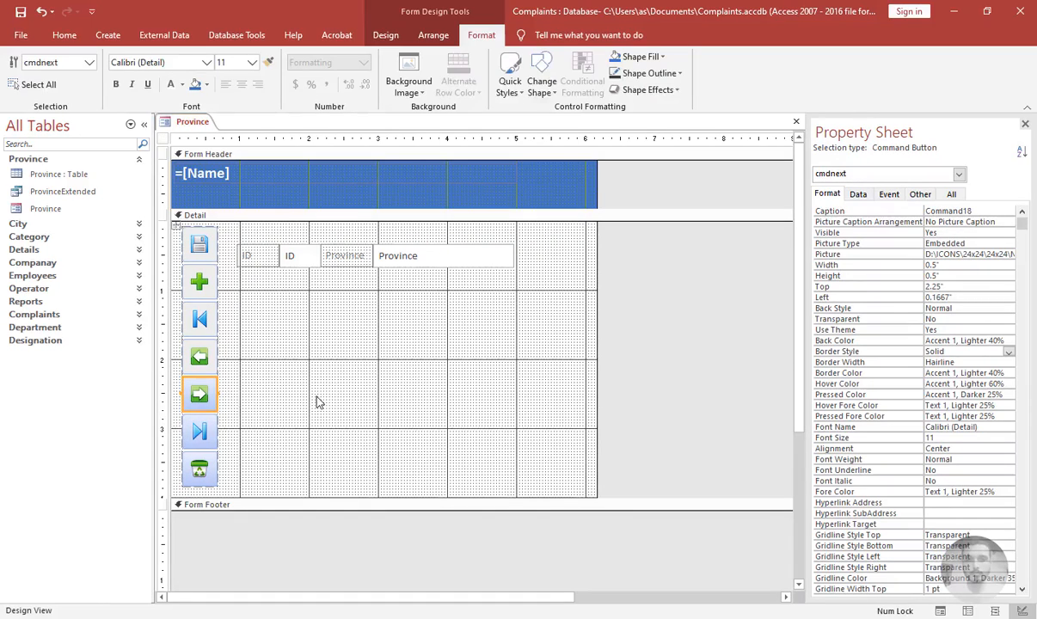
{"action": "left_click", "coordinate": [976, 352]}
{"action": "key", "text": "Up"}
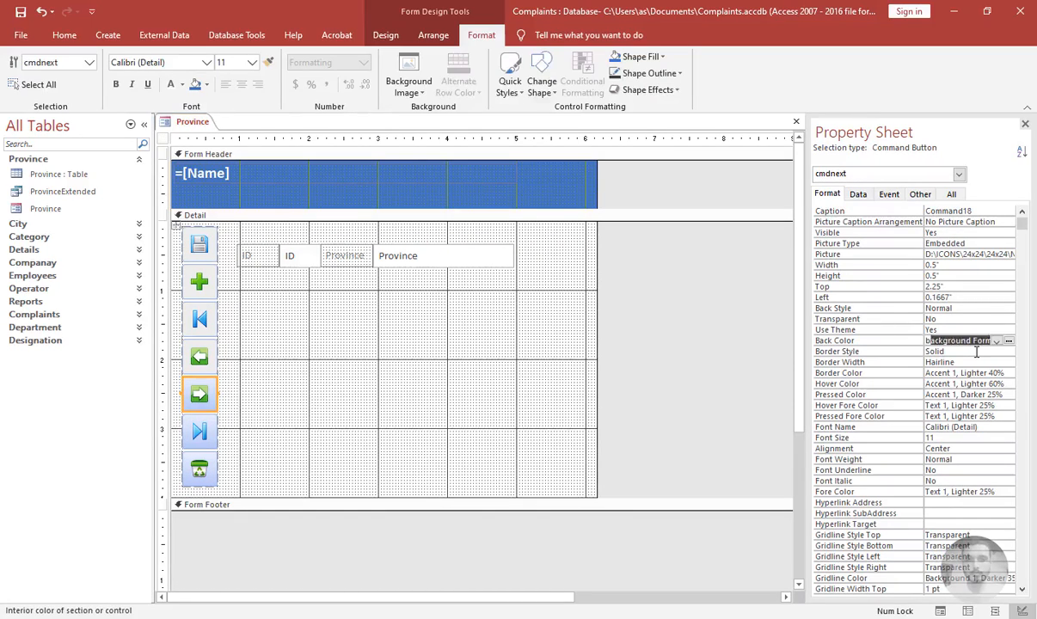
{"action": "type", "text": "Background Form"}
{"action": "key", "text": "Return"}
Set the last-record and delete buttons' back color to Background Form
{"action": "left_click", "coordinate": [213, 433]}
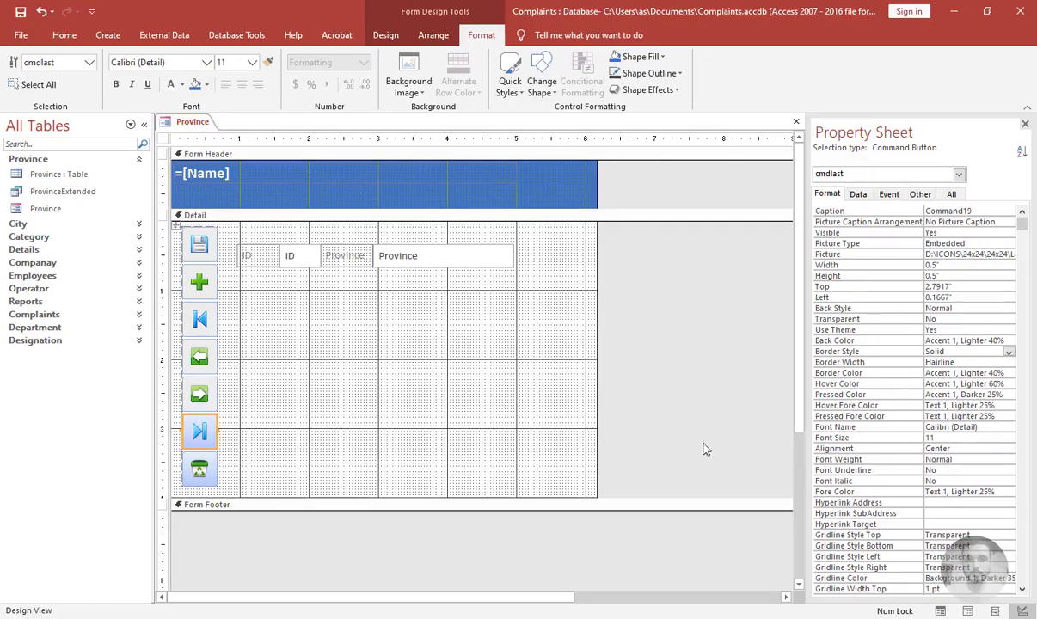
{"action": "left_click", "coordinate": [973, 361]}
{"action": "key", "text": "Up"}
{"action": "key", "text": "Up"}
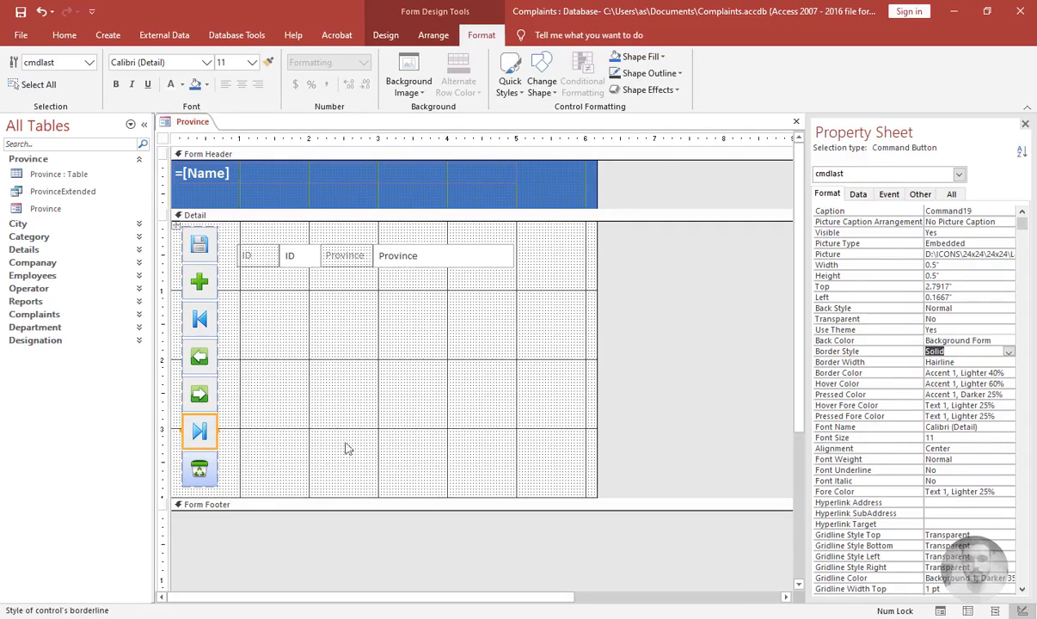
{"action": "left_click", "coordinate": [197, 462]}
{"action": "left_click", "coordinate": [951, 350]}
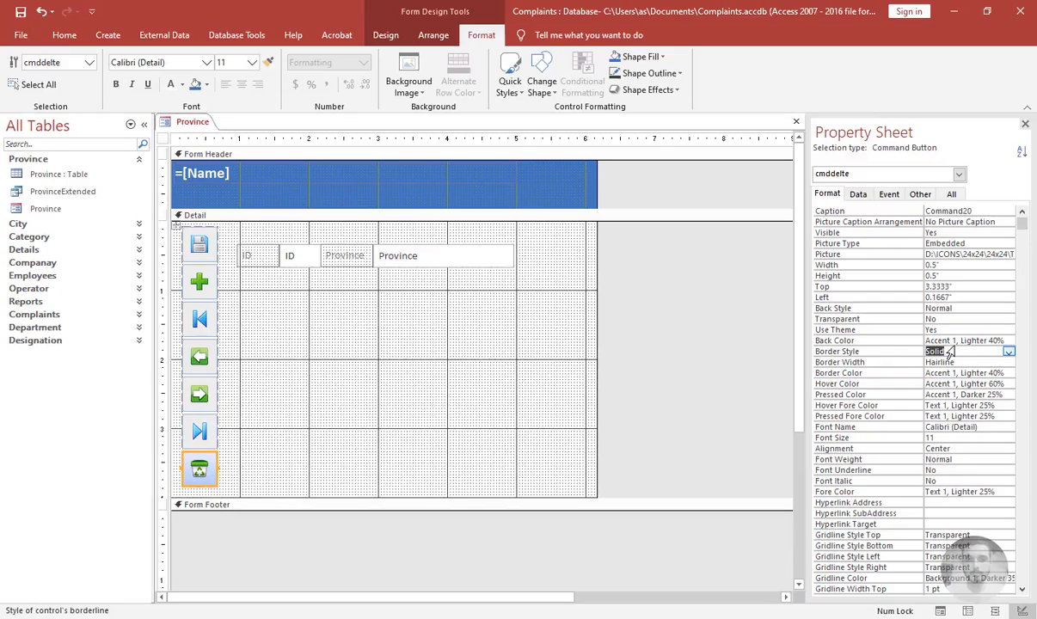
{"action": "key", "text": "Up"}
{"action": "type", "text": "b"}
{"action": "left_click", "coordinate": [949, 352]}
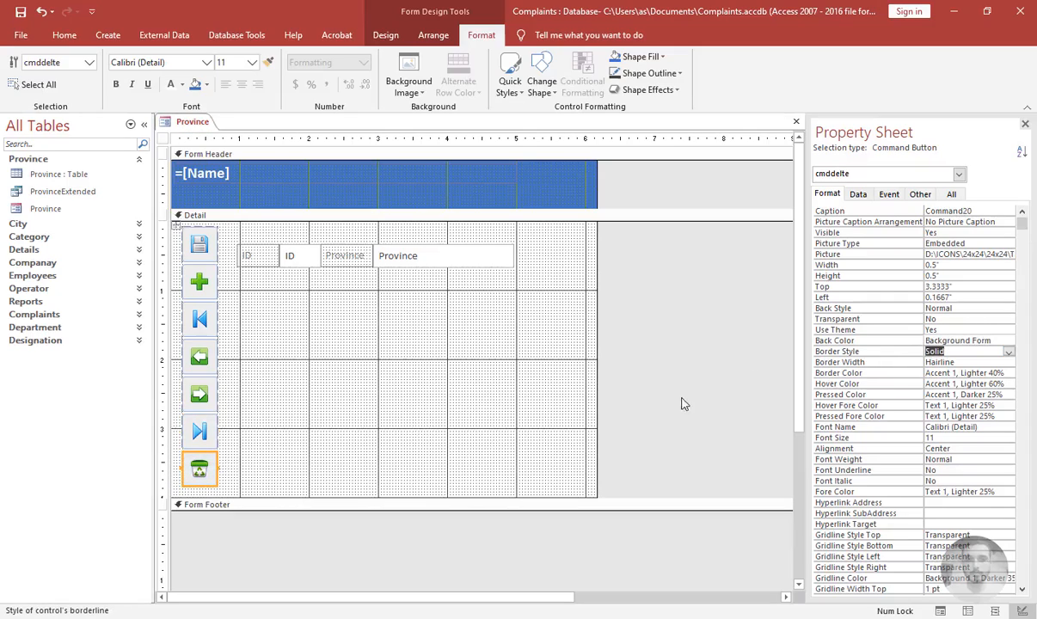
Select all the command buttons and set their hover color to the recent Accent 1 color
{"action": "left_click", "coordinate": [569, 369]}
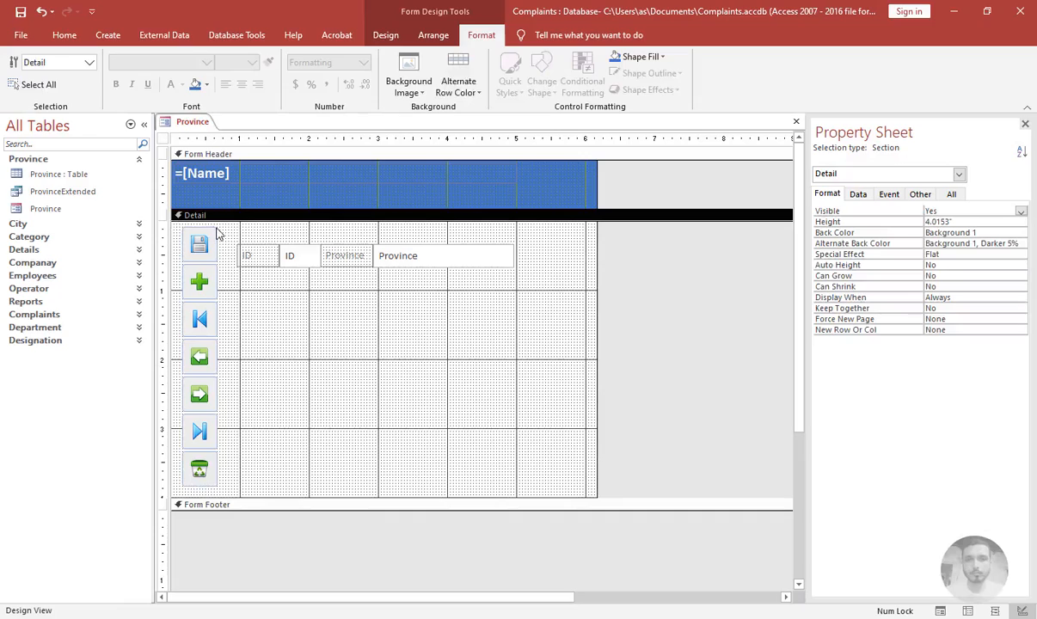
{"action": "left_click_drag", "start_coordinate": [219, 223], "coordinate": [172, 478]}
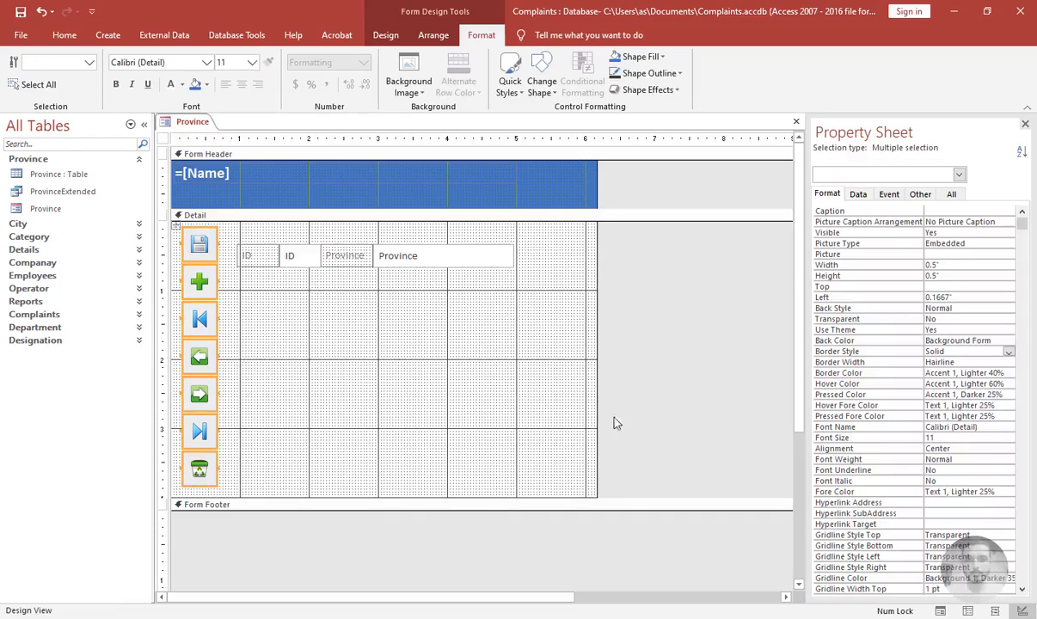
{"action": "left_click", "coordinate": [970, 383]}
{"action": "left_click", "coordinate": [1010, 384]}
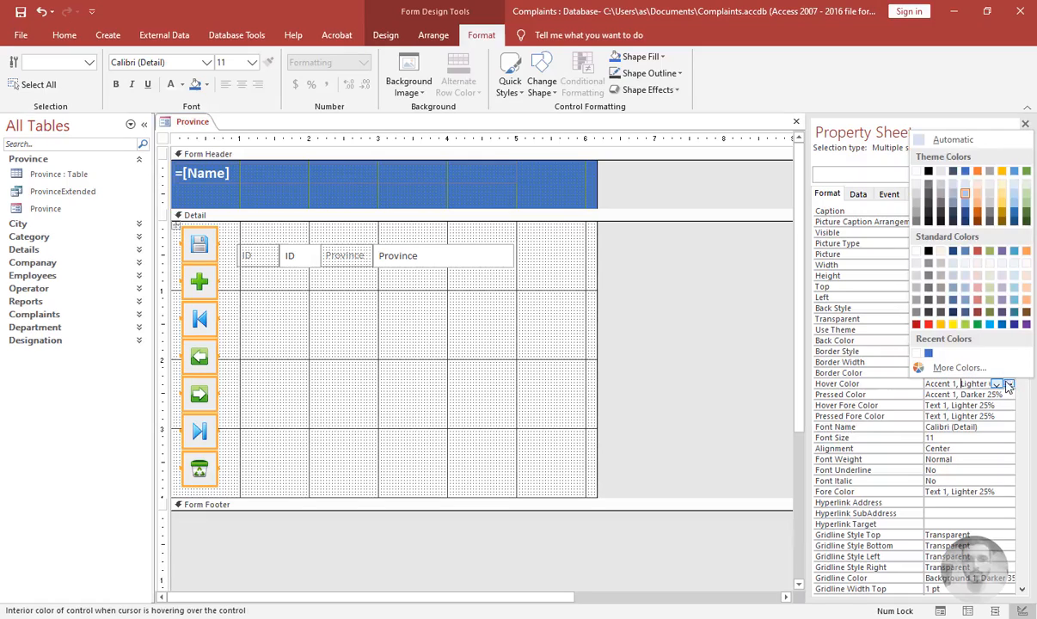
{"action": "left_click", "coordinate": [928, 354]}
{"action": "left_click", "coordinate": [302, 417]}
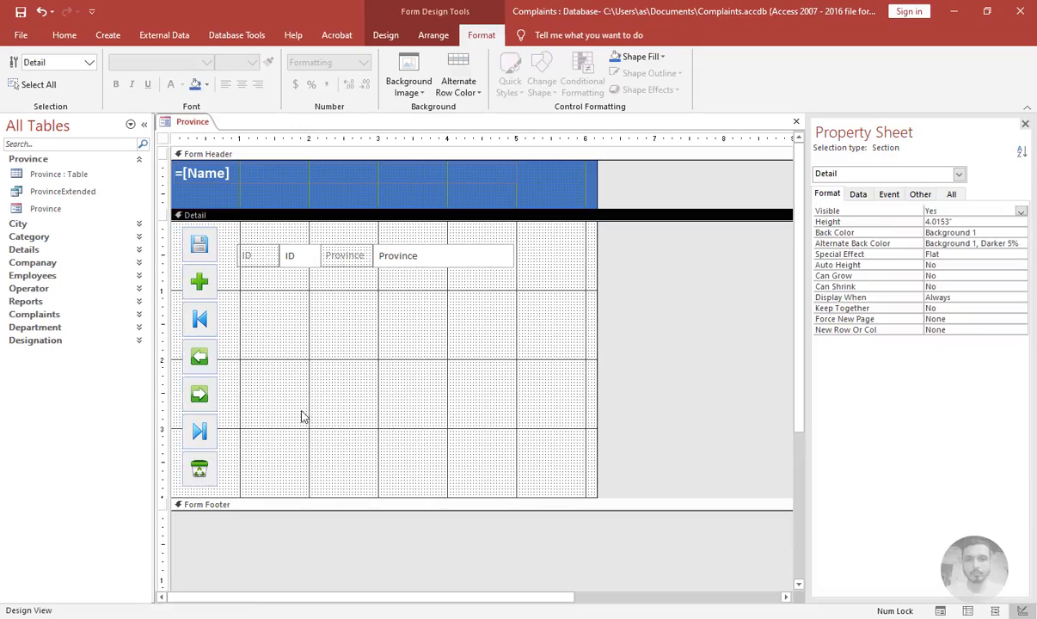
Nudge all the command buttons slightly to the left
{"action": "left_click_drag", "start_coordinate": [223, 232], "coordinate": [184, 478]}
{"action": "key", "text": "Left"}
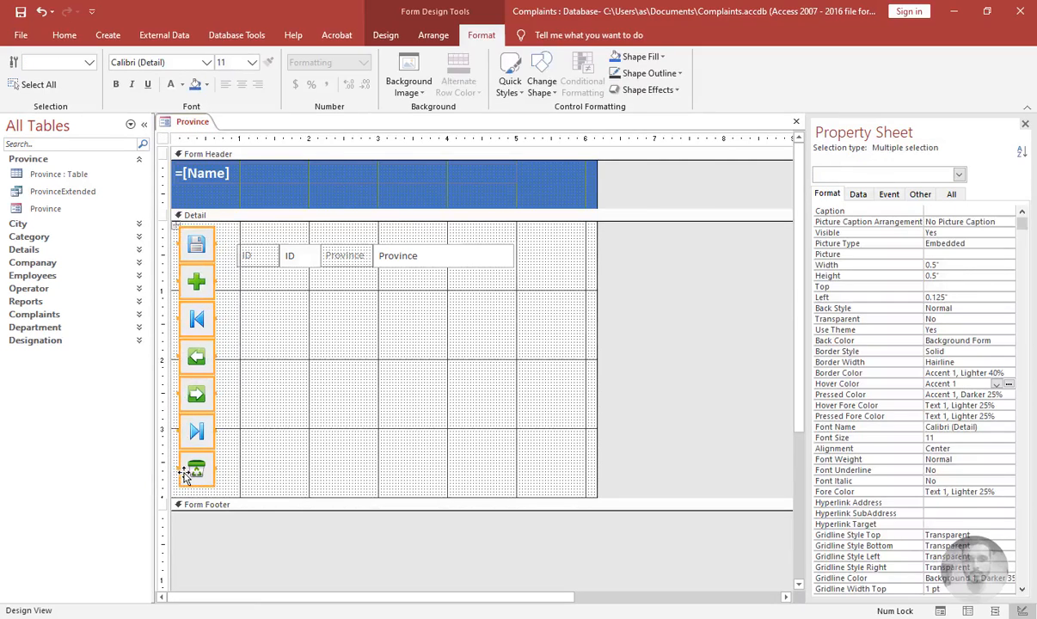
{"action": "left_click", "coordinate": [300, 437]}
Open the form in Form View and collapse the navigation pane
{"action": "key", "text": "F5"}
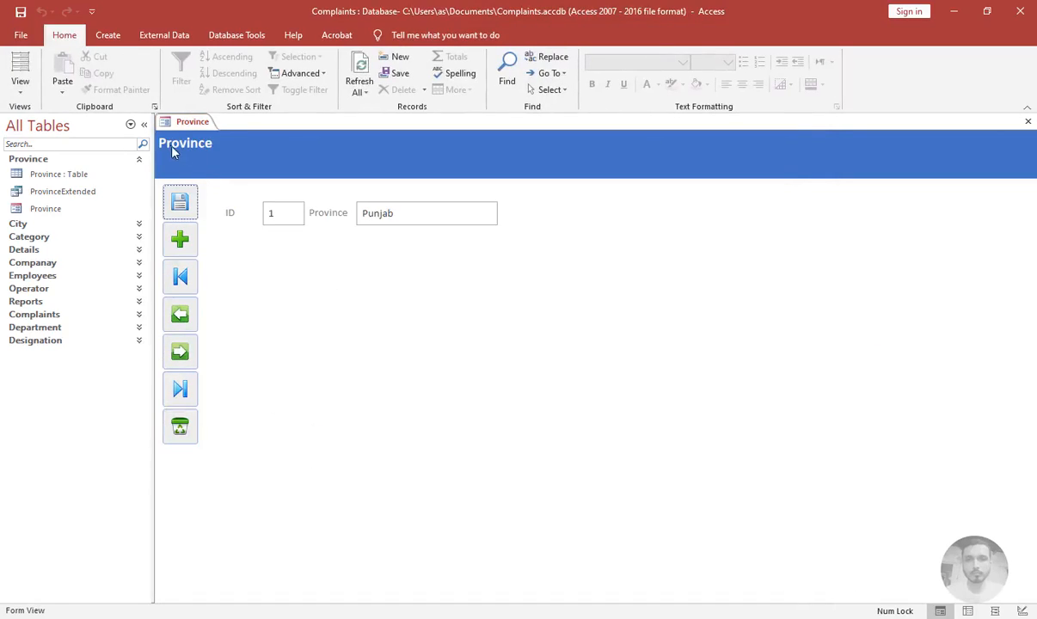
{"action": "left_click", "coordinate": [144, 125]}
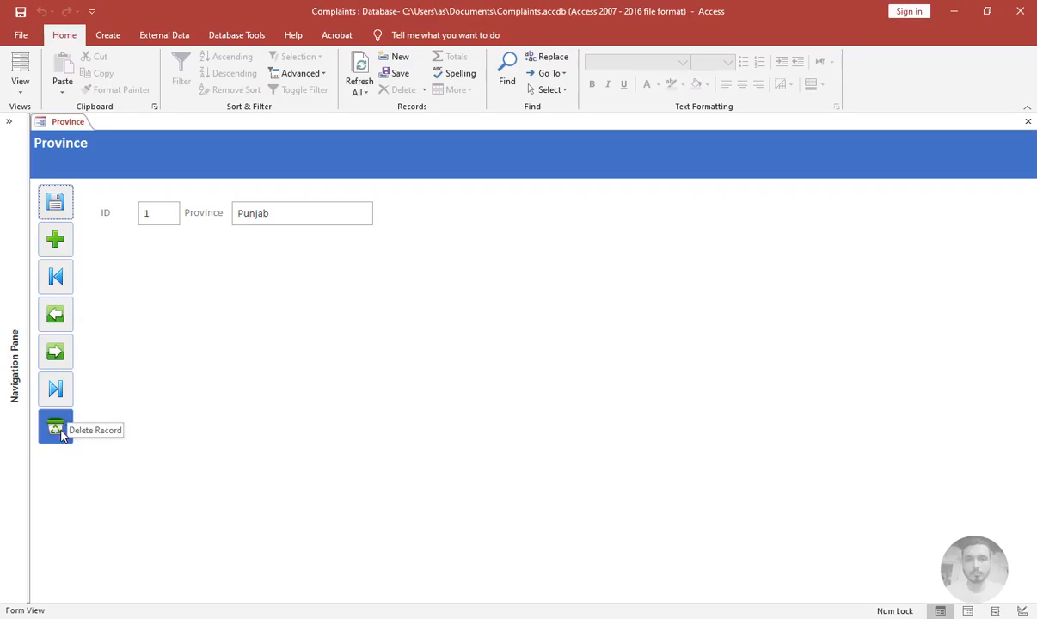
Return to Design View and change all the buttons' shape to Rectangle: Single Corner Rounded
{"action": "right_click", "coordinate": [122, 354]}
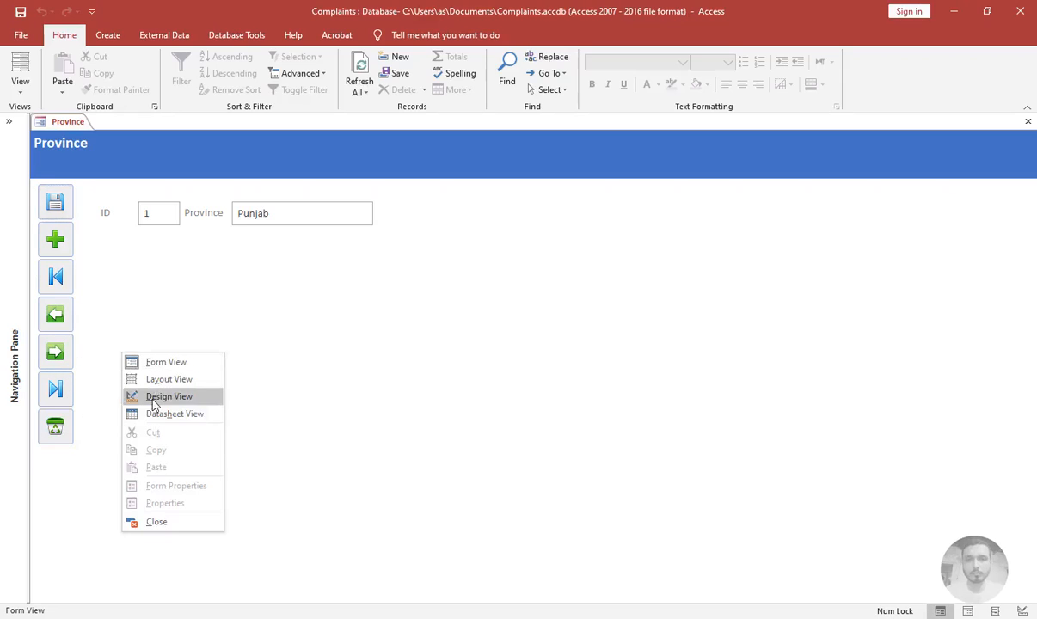
{"action": "left_click", "coordinate": [153, 397]}
{"action": "left_click_drag", "start_coordinate": [96, 241], "coordinate": [51, 479]}
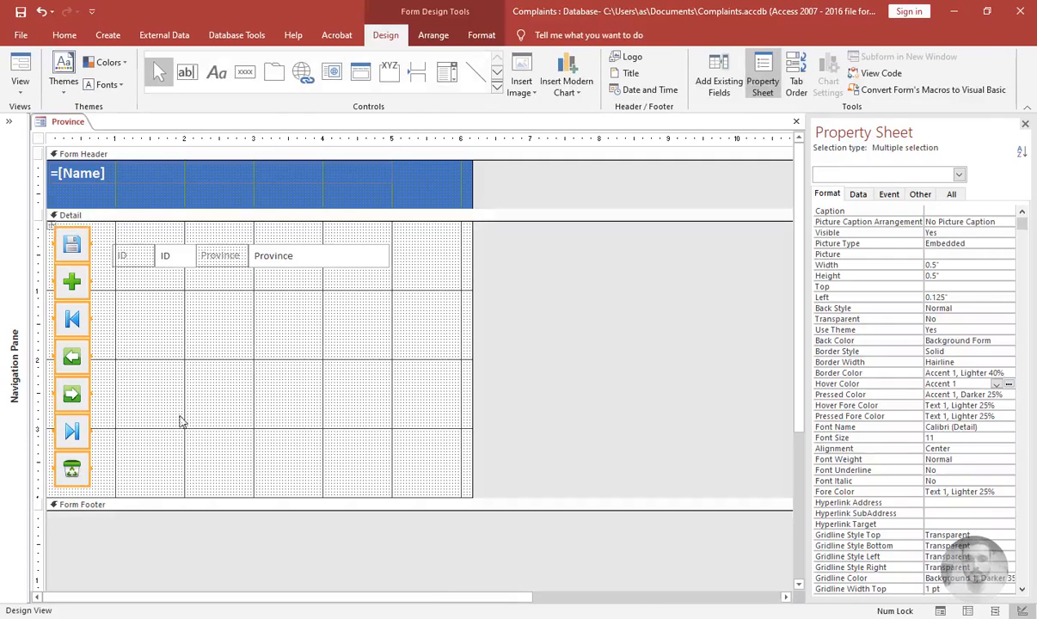
{"action": "left_click", "coordinate": [482, 35]}
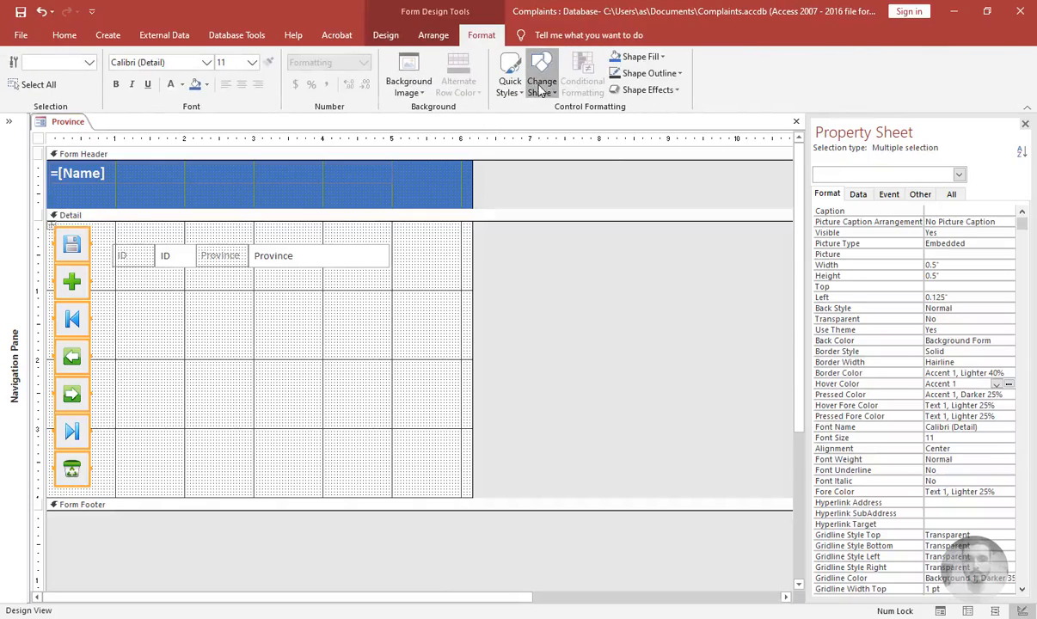
{"action": "left_click", "coordinate": [542, 86]}
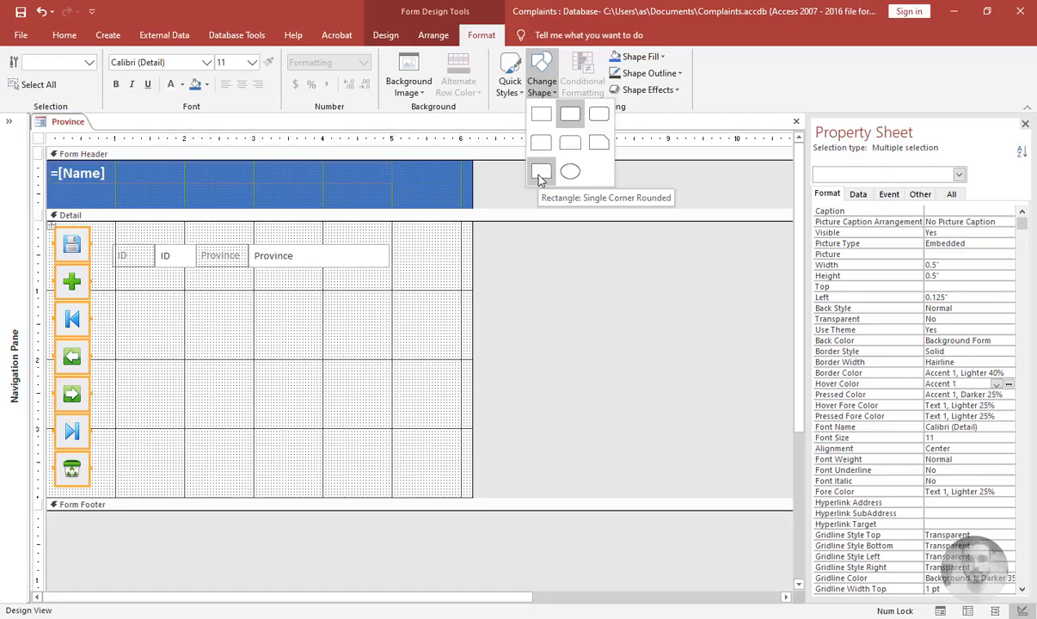
{"action": "left_click", "coordinate": [316, 292]}
{"action": "left_click", "coordinate": [255, 345]}
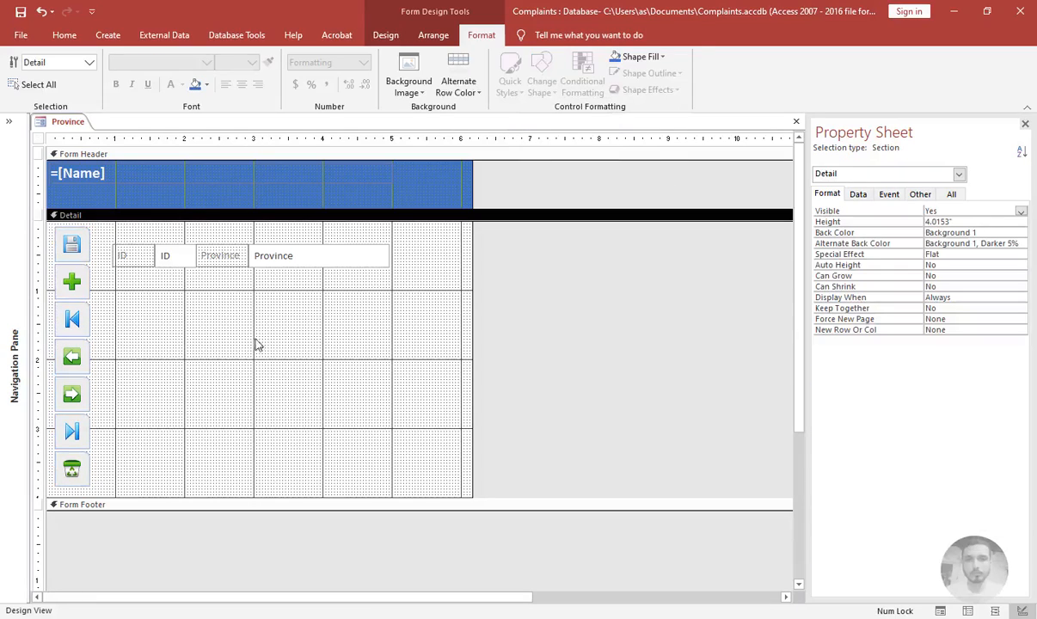
Preview the form in Form View, then close it and save the changes
{"action": "key", "text": "F5"}
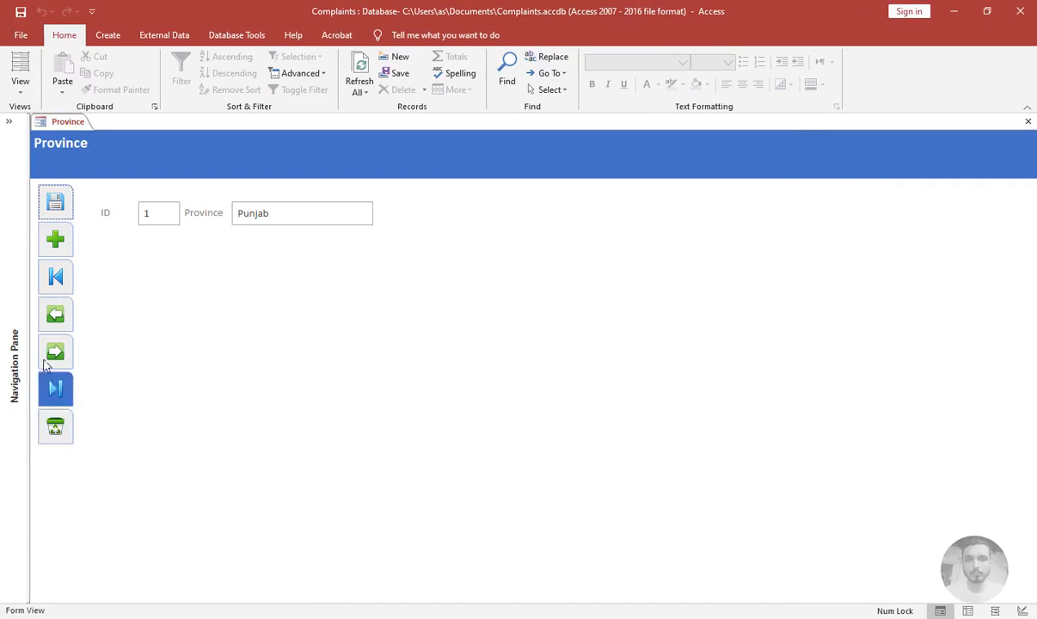
{"action": "right_click", "coordinate": [209, 314]}
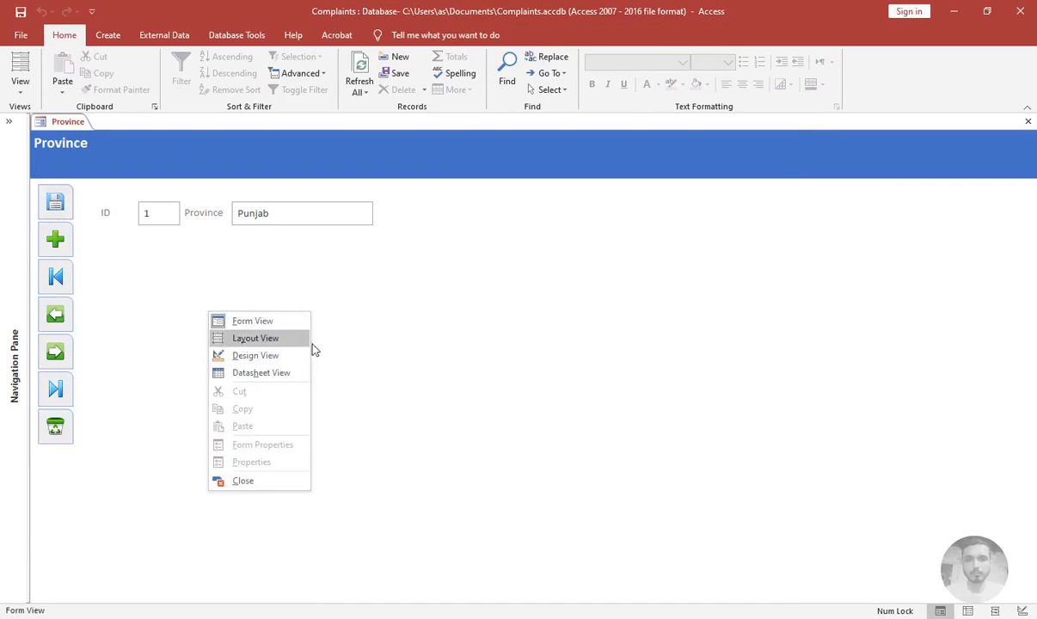
{"action": "left_click", "coordinate": [264, 291]}
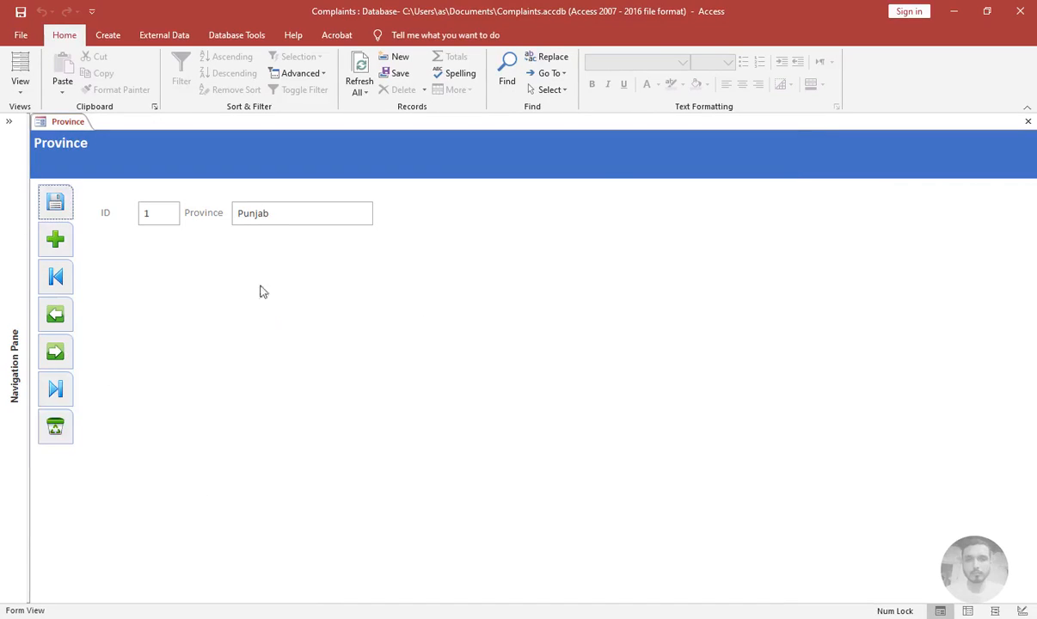
{"action": "left_click", "coordinate": [1030, 123]}
{"action": "key", "text": "Return"}
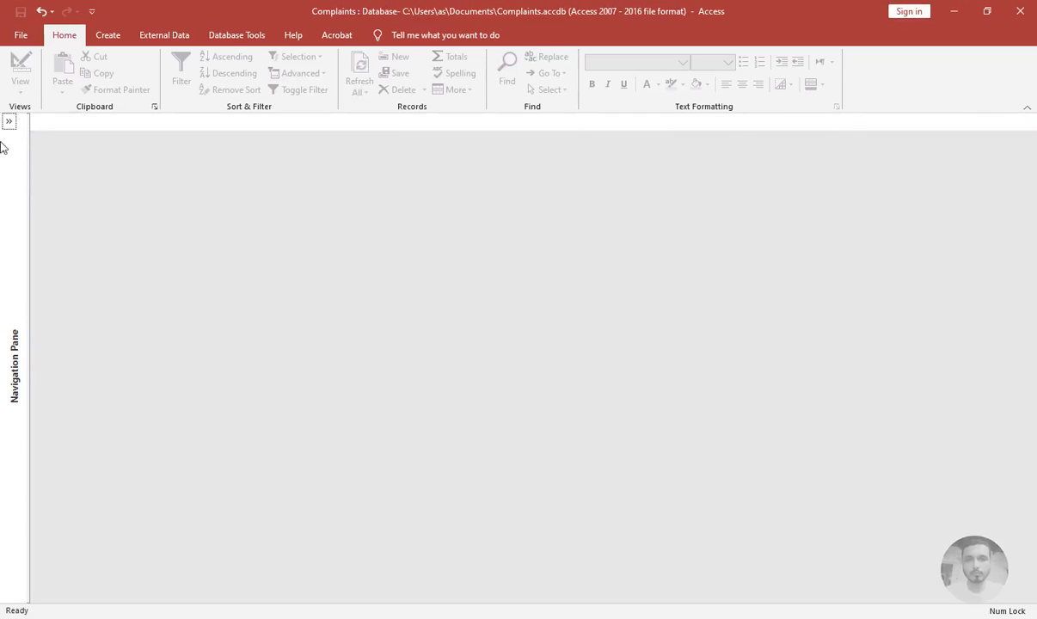
Create a datasheet form from the CityExtended query and save it under the name CityExtended
{"action": "left_click", "coordinate": [8, 123]}
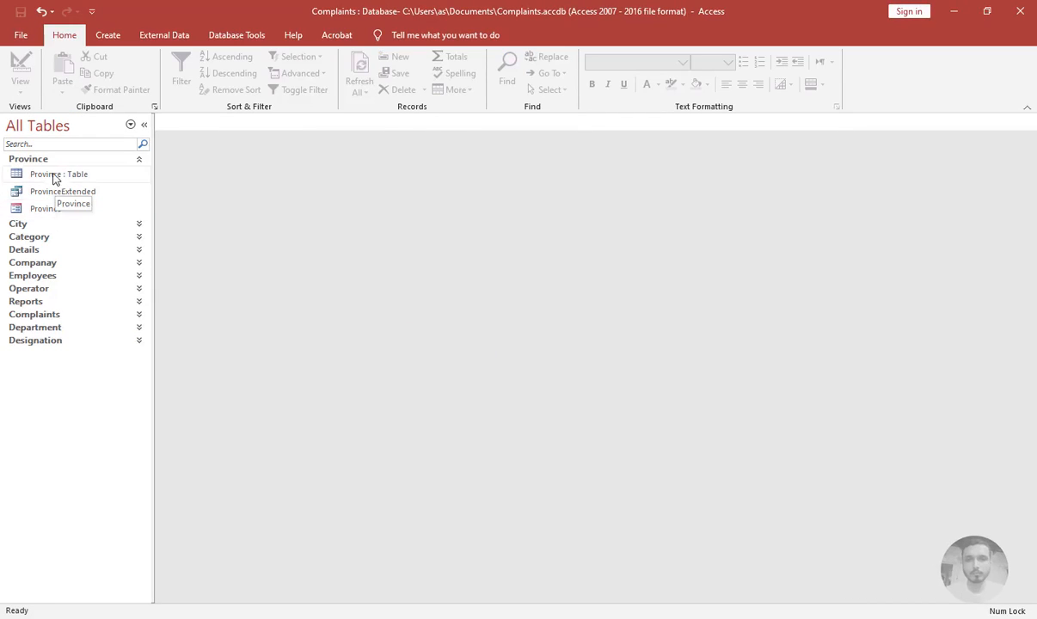
{"action": "left_click", "coordinate": [43, 160]}
{"action": "left_click", "coordinate": [35, 175]}
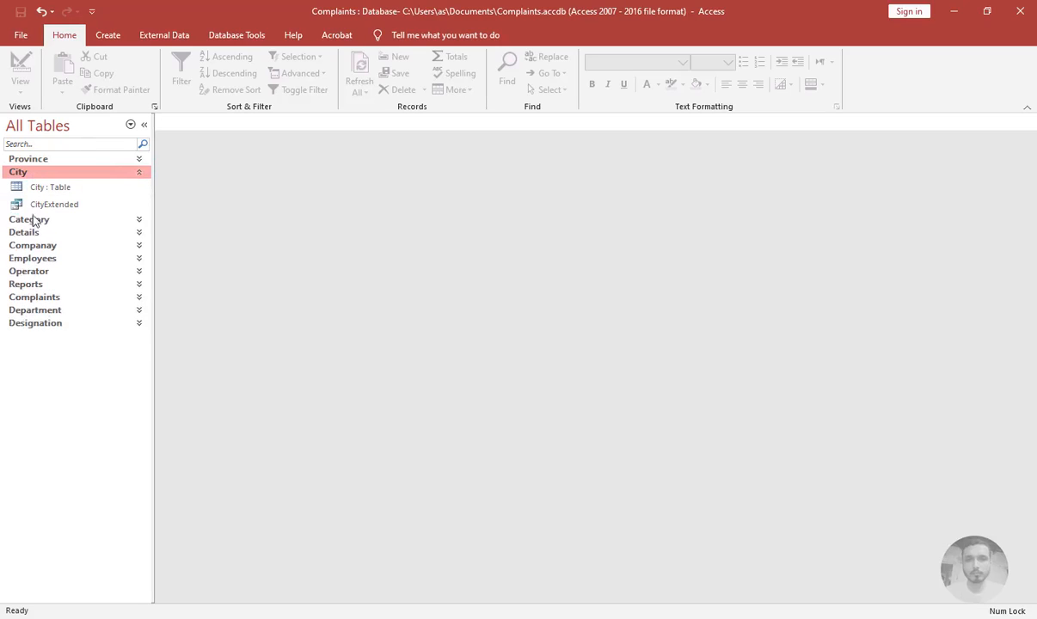
{"action": "left_click", "coordinate": [58, 203]}
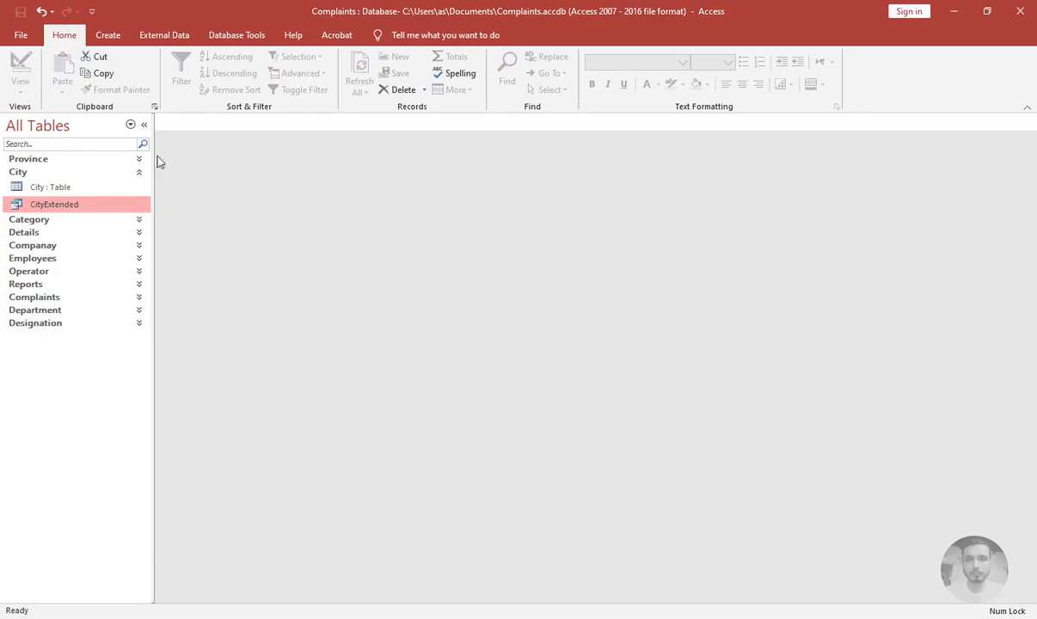
{"action": "left_click", "coordinate": [108, 36]}
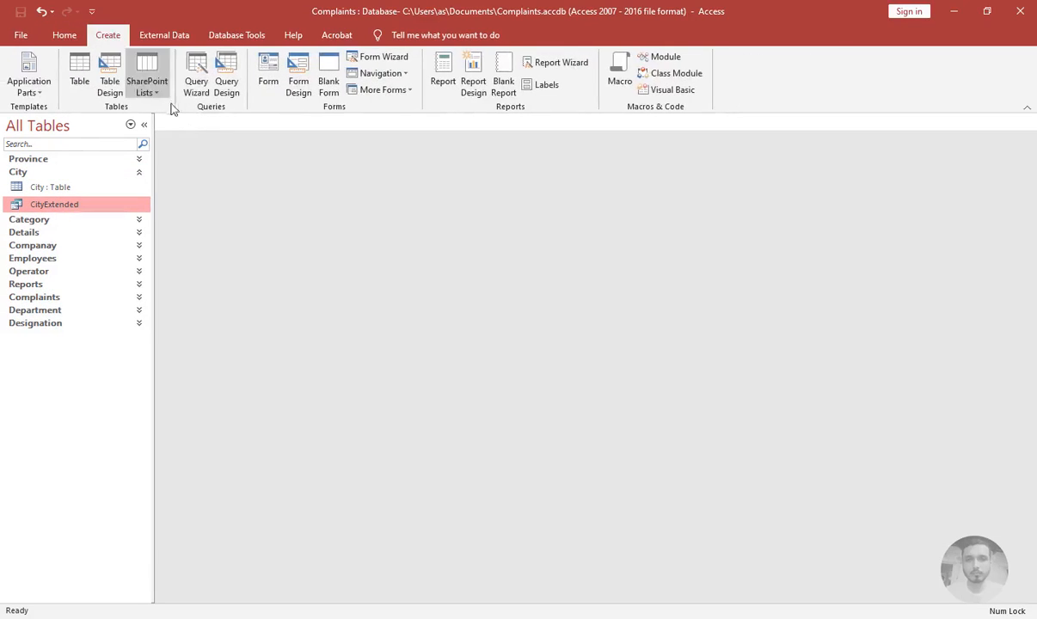
{"action": "left_click", "coordinate": [379, 90]}
{"action": "left_click", "coordinate": [376, 151]}
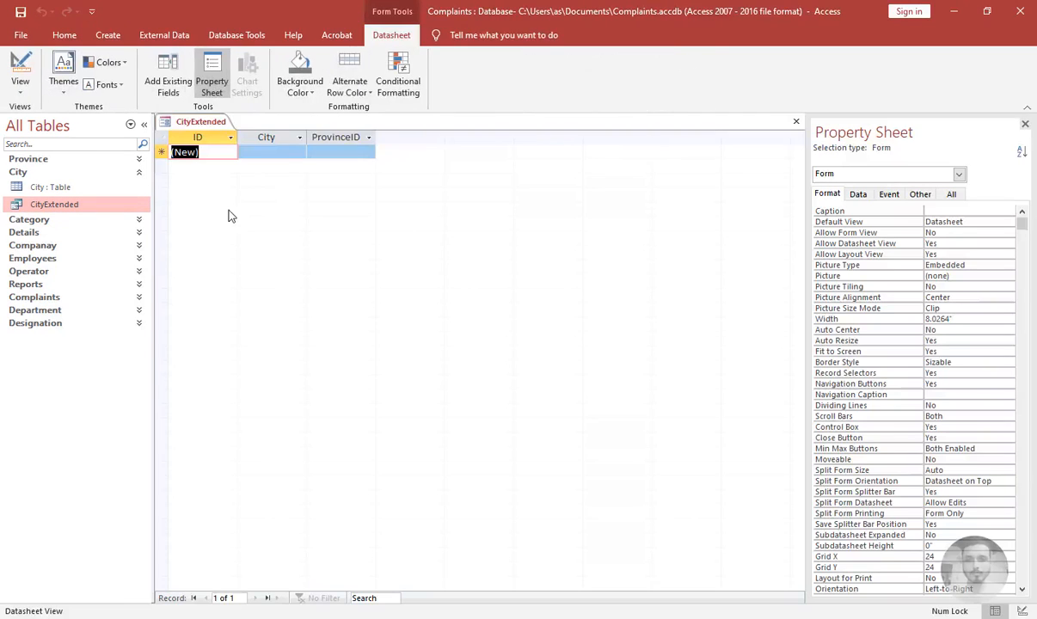
{"action": "left_click", "coordinate": [796, 127]}
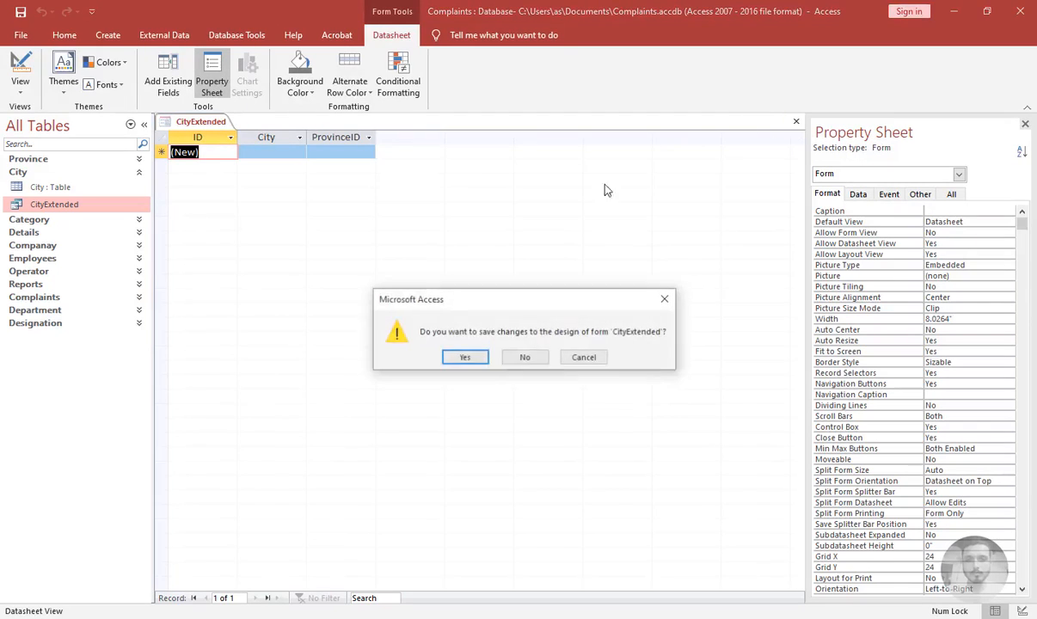
{"action": "left_click", "coordinate": [436, 338]}
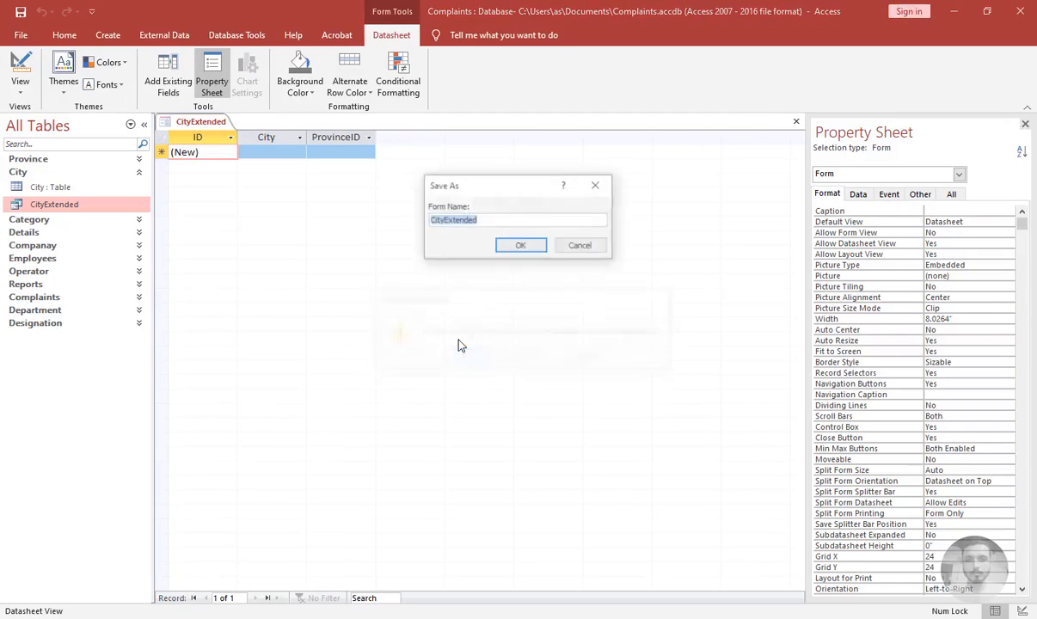
{"action": "left_click", "coordinate": [518, 246]}
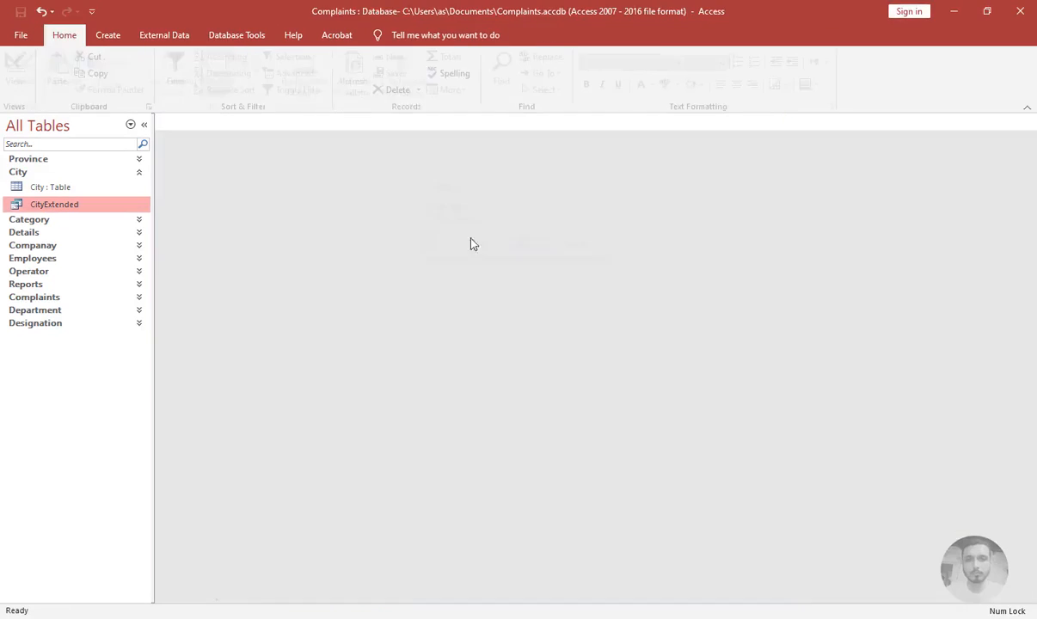
Open the Province form in Design View
{"action": "left_click", "coordinate": [64, 159]}
{"action": "left_click", "coordinate": [41, 213]}
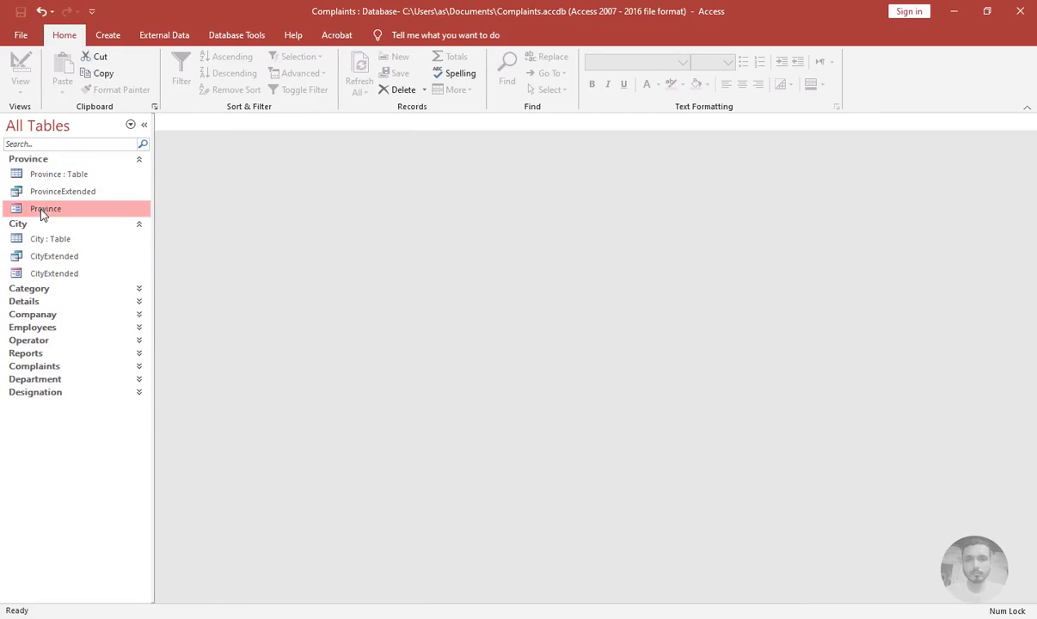
{"action": "right_click", "coordinate": [40, 214]}
{"action": "left_click", "coordinate": [93, 253]}
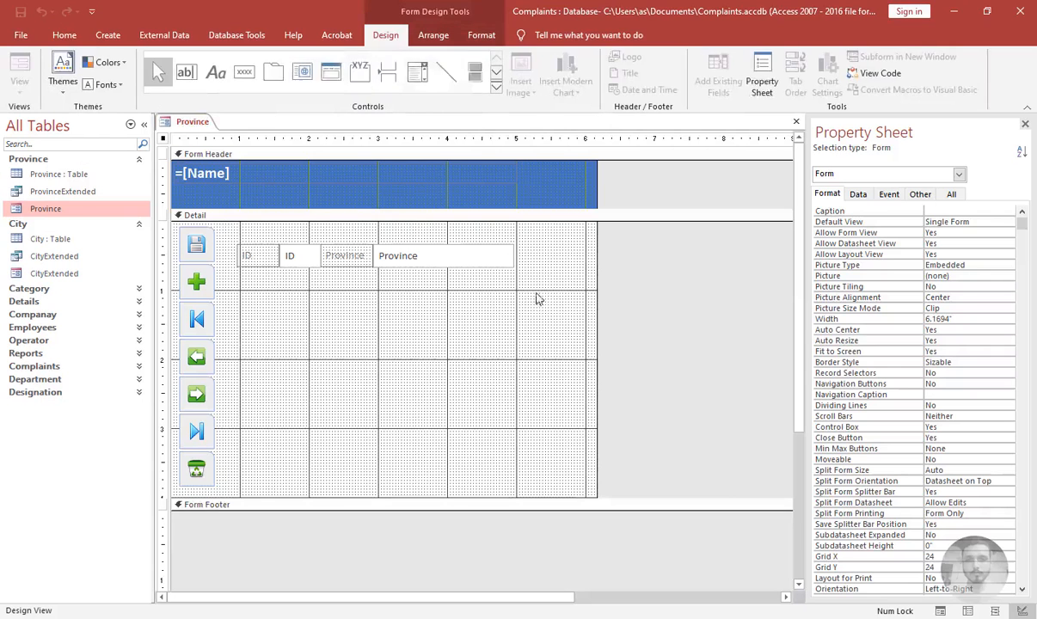
Insert a subform control on the Province form without the wizard and delete its attached label
{"action": "left_click", "coordinate": [497, 86]}
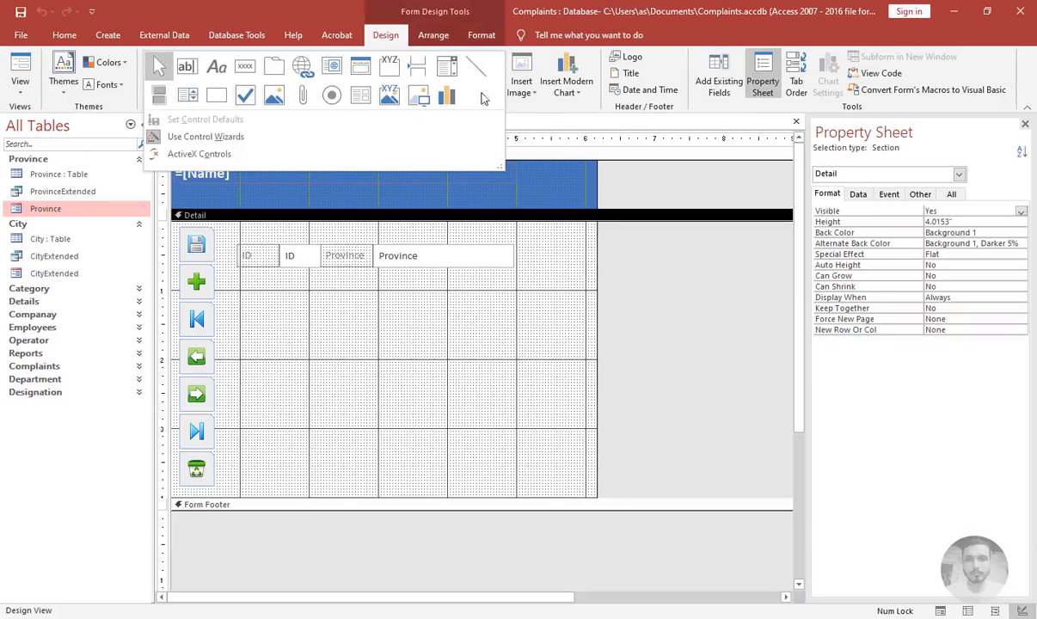
{"action": "left_click", "coordinate": [363, 99]}
{"action": "left_click", "coordinate": [348, 332]}
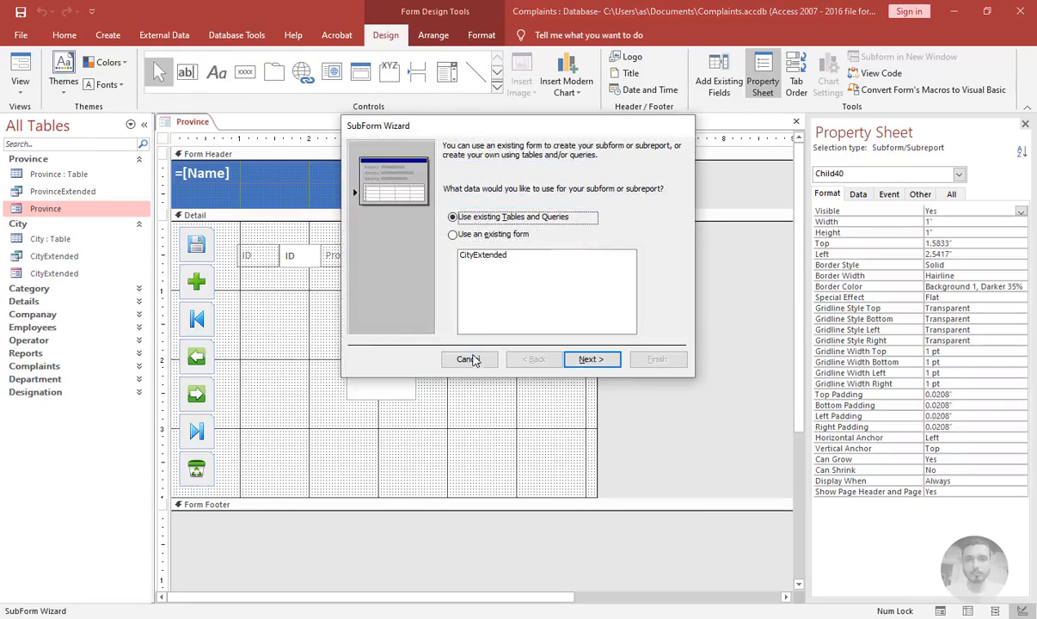
{"action": "left_click", "coordinate": [471, 360]}
{"action": "left_click", "coordinate": [363, 327]}
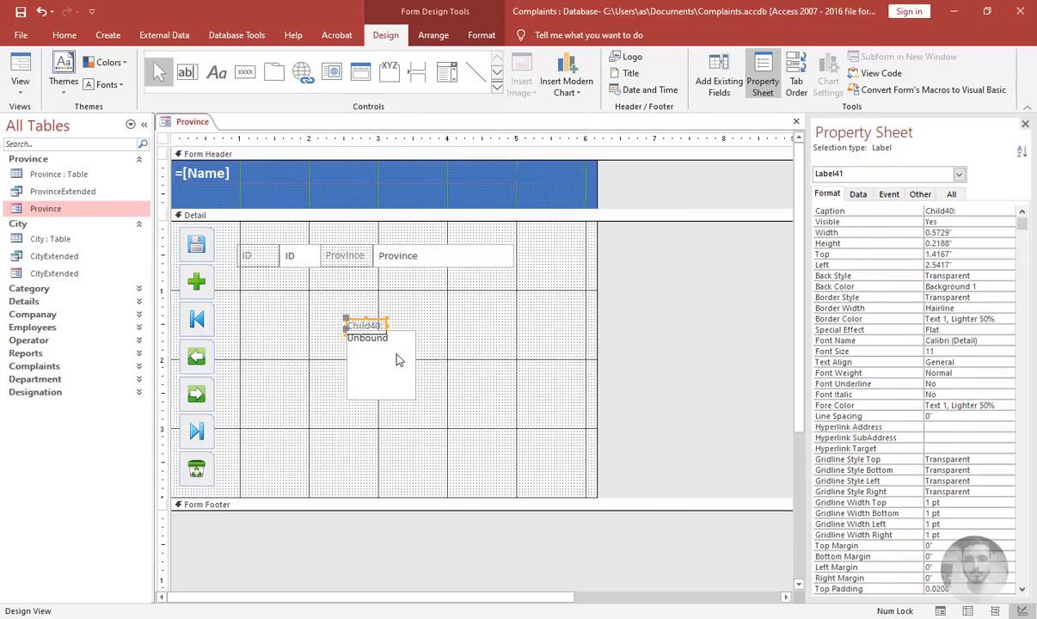
{"action": "key", "text": "Delete"}
Move the subform under the ID and Province fields and resize it to about 4" wide by 3.3" high
{"action": "left_click_drag", "start_coordinate": [363, 344], "coordinate": [255, 285]}
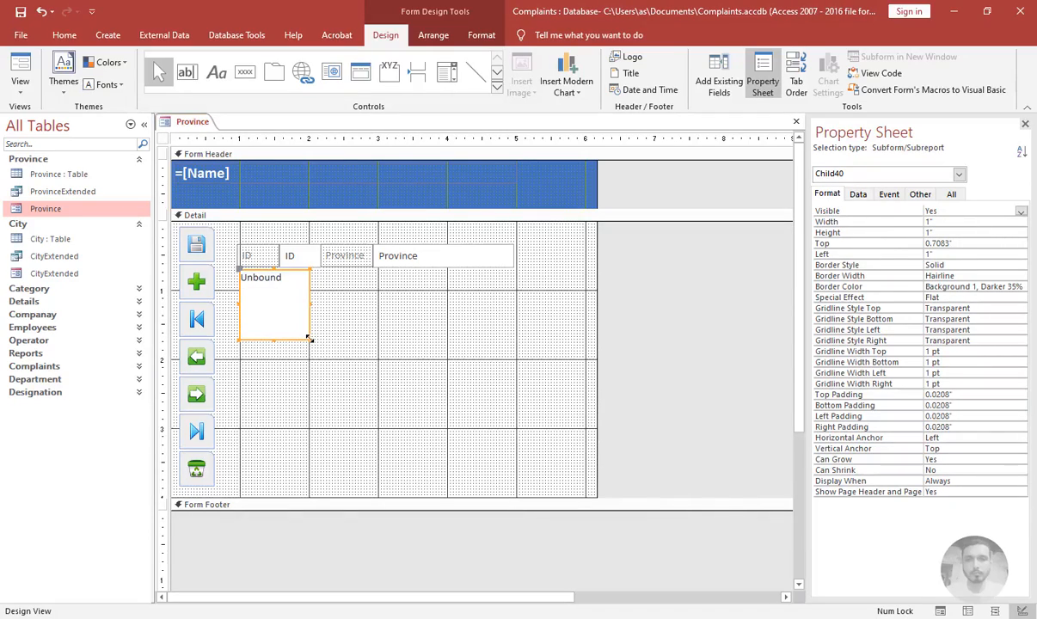
{"action": "left_click_drag", "start_coordinate": [310, 340], "coordinate": [514, 496]}
{"action": "left_click", "coordinate": [522, 349]}
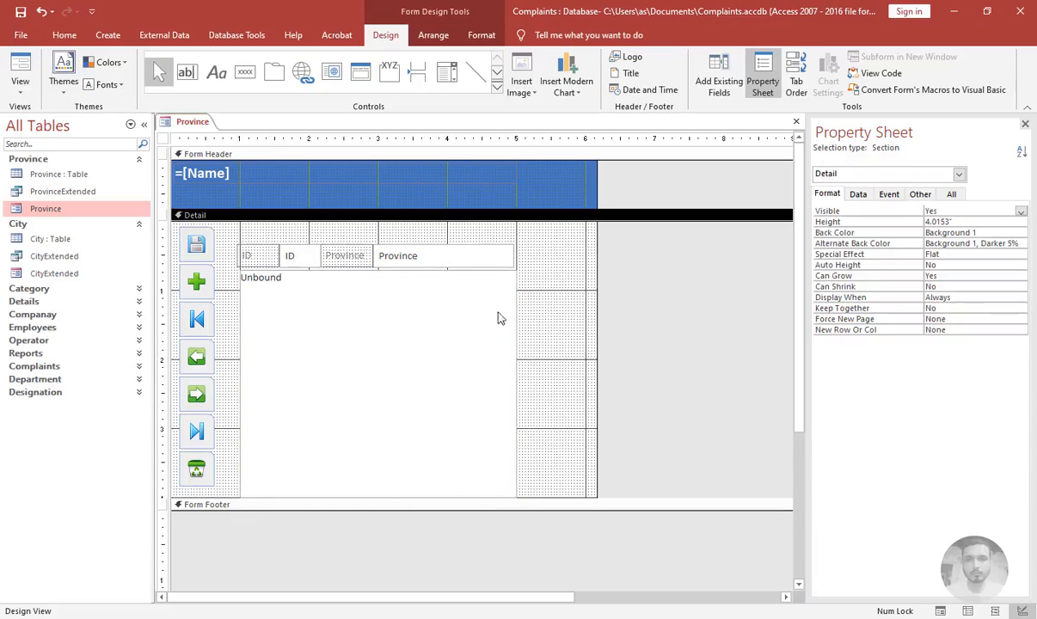
{"action": "left_click", "coordinate": [497, 318]}
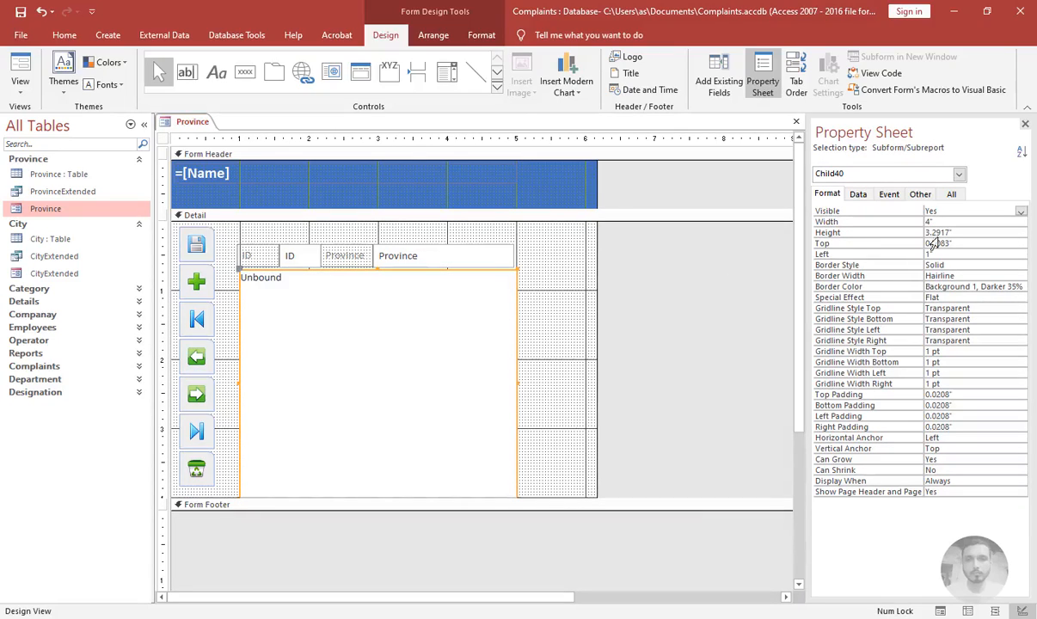
Try to build the subform's master and child link fields while it is still unbound
{"action": "left_click", "coordinate": [858, 195]}
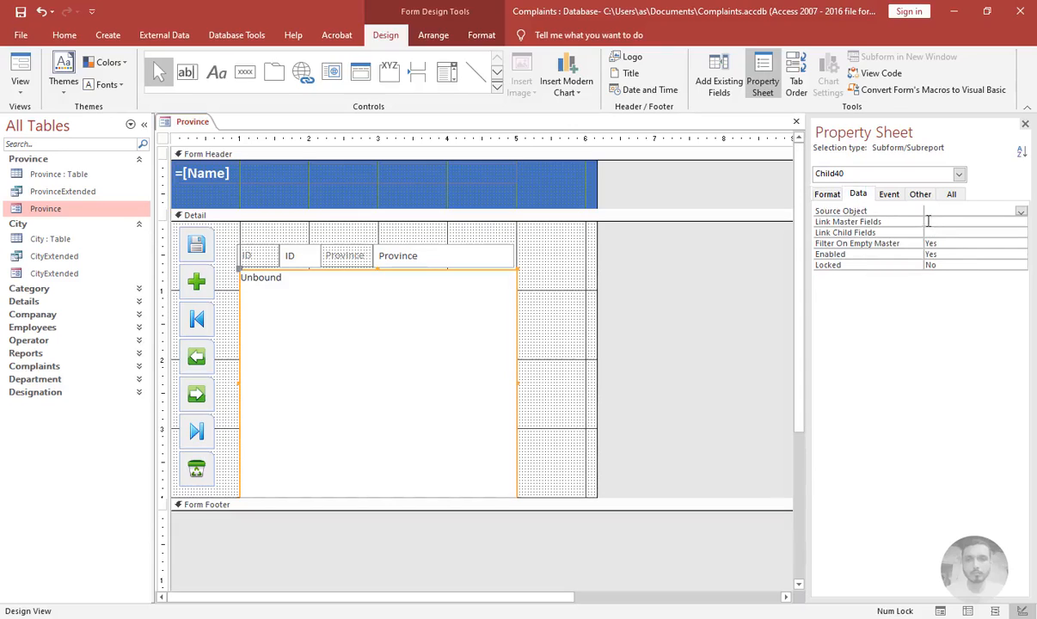
{"action": "left_click", "coordinate": [959, 224]}
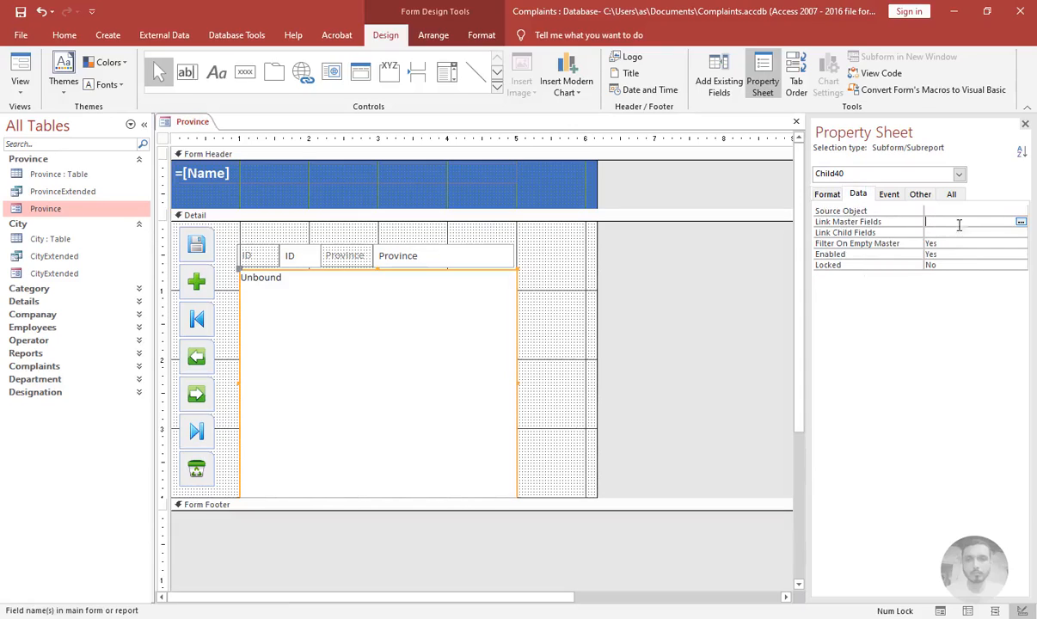
{"action": "left_click", "coordinate": [1020, 221]}
{"action": "left_click", "coordinate": [494, 338]}
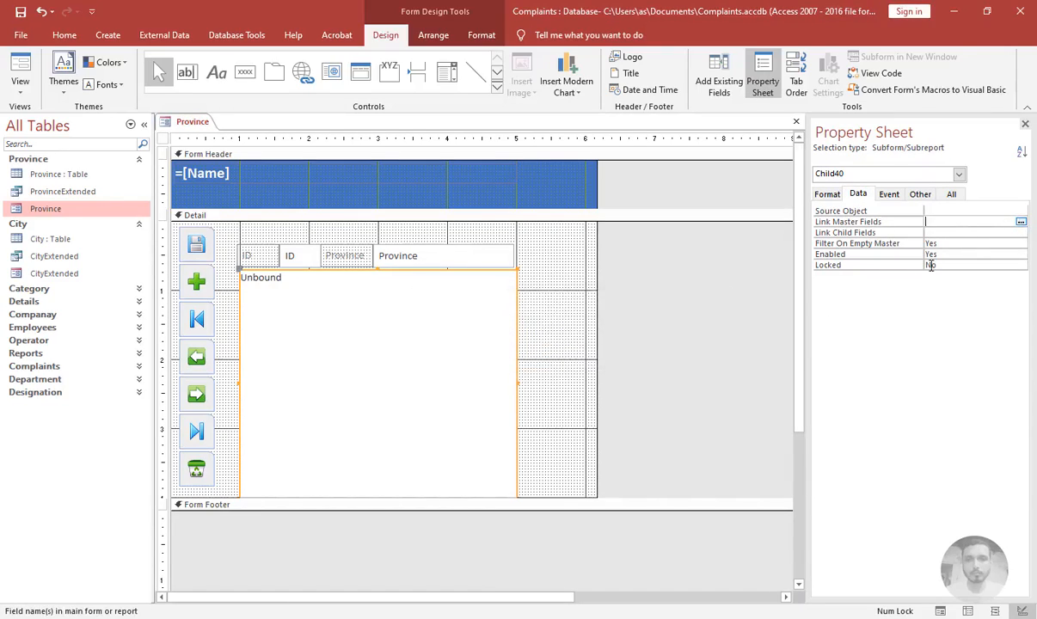
{"action": "left_click", "coordinate": [936, 233]}
{"action": "left_click", "coordinate": [1020, 232]}
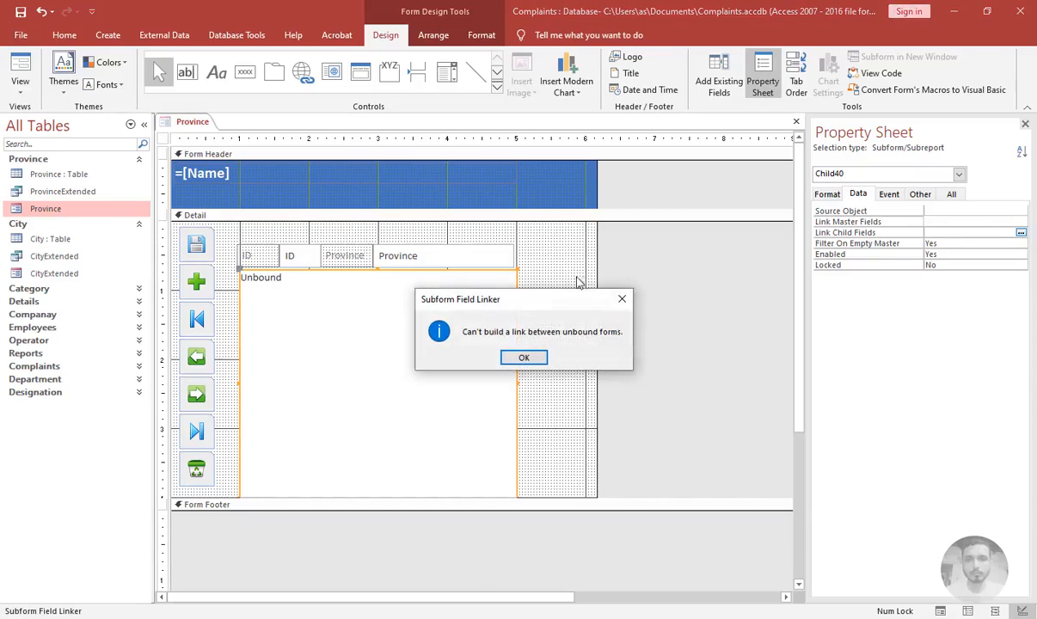
{"action": "left_click", "coordinate": [527, 358]}
{"action": "left_click", "coordinate": [526, 358]}
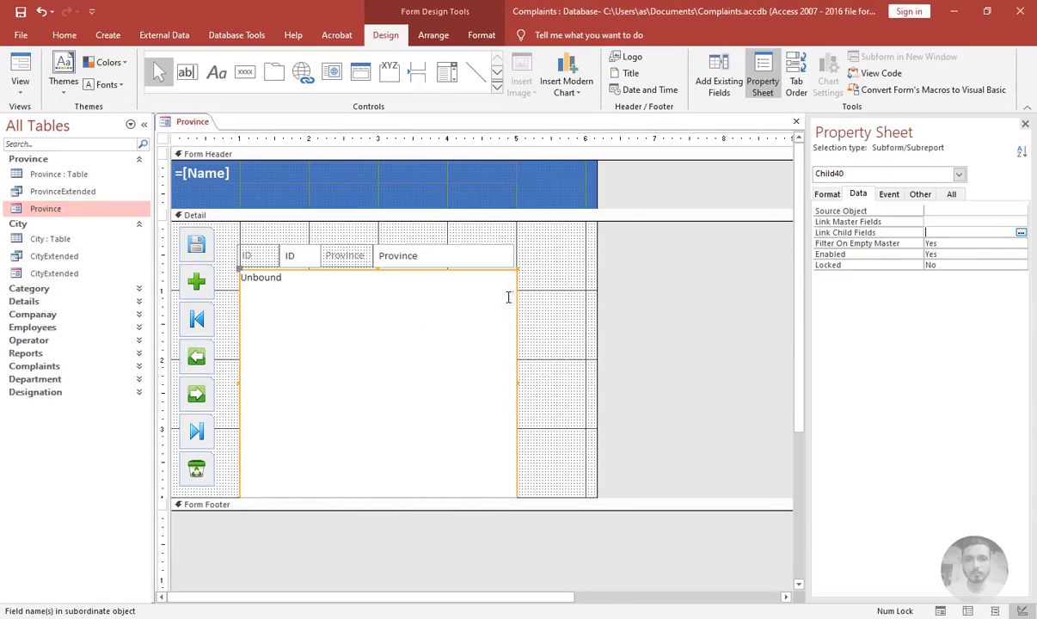
Set the subform's source object to cityextended
{"action": "left_click", "coordinate": [349, 284]}
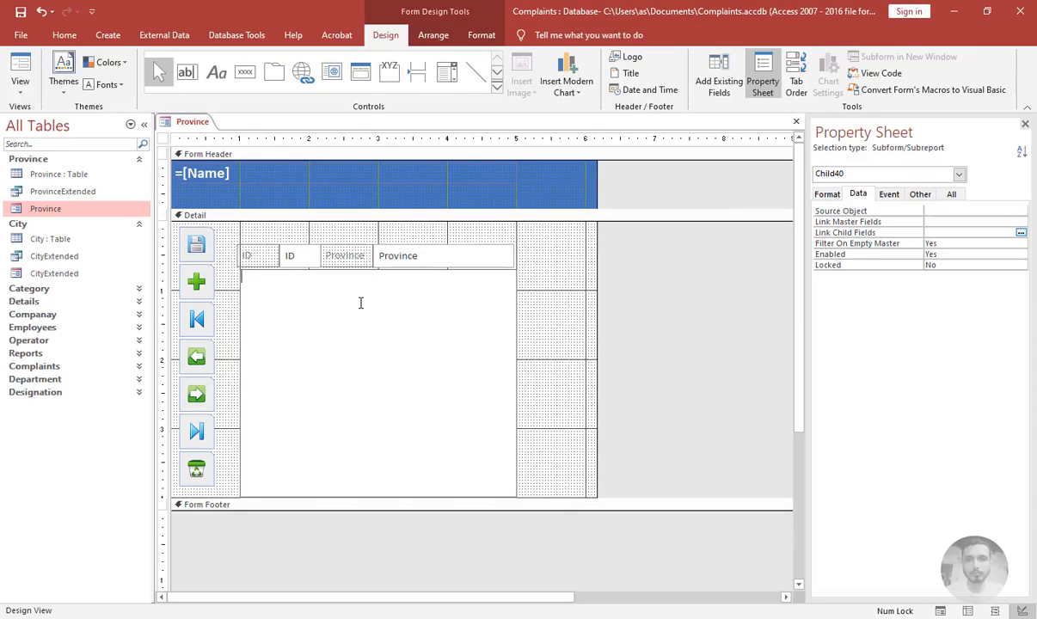
{"action": "type", "text": "cityextended"}
{"action": "key", "text": "Return"}
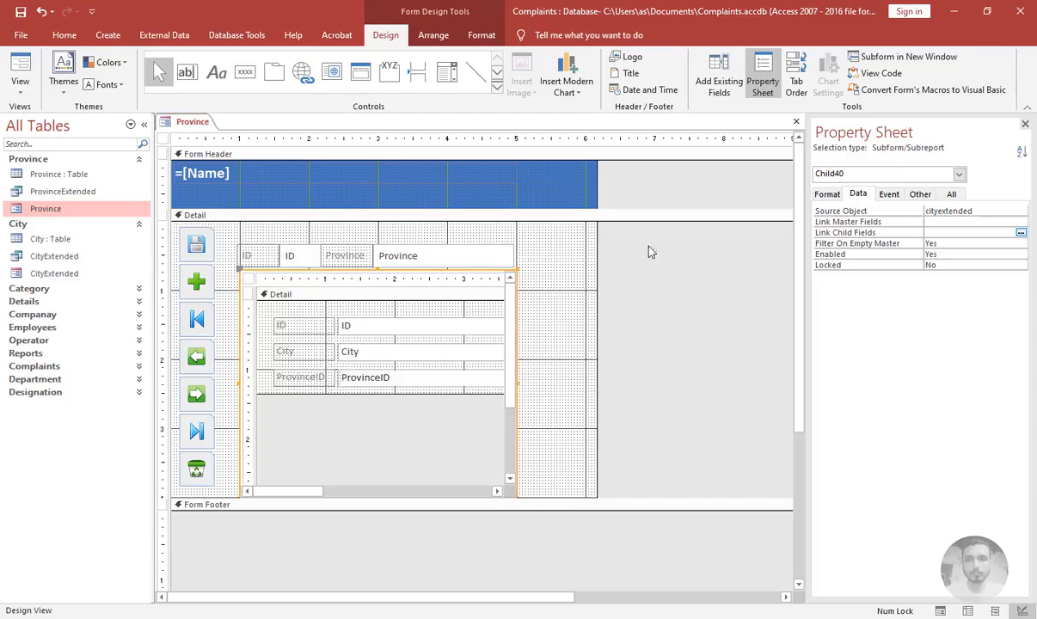
Link the subform using ID as the master field and ProvinceID as the child field
{"action": "left_click", "coordinate": [1021, 233]}
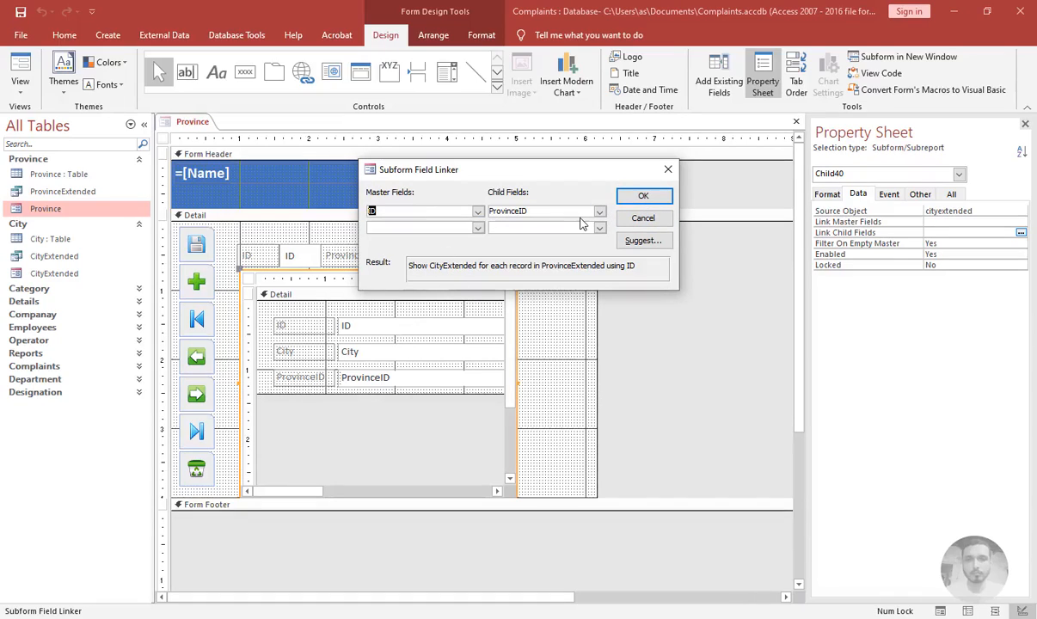
{"action": "left_click", "coordinate": [630, 196]}
{"action": "left_click", "coordinate": [490, 215]}
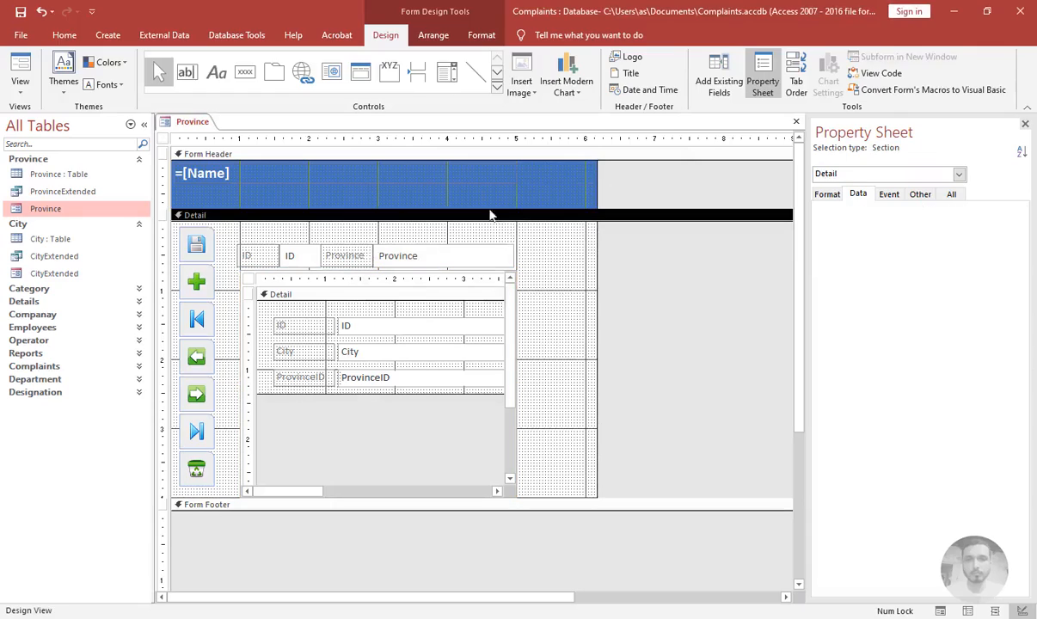
Inspect all table relationships, moving the Province and City tables apart to see their link, then close the window
{"action": "left_click", "coordinate": [245, 39]}
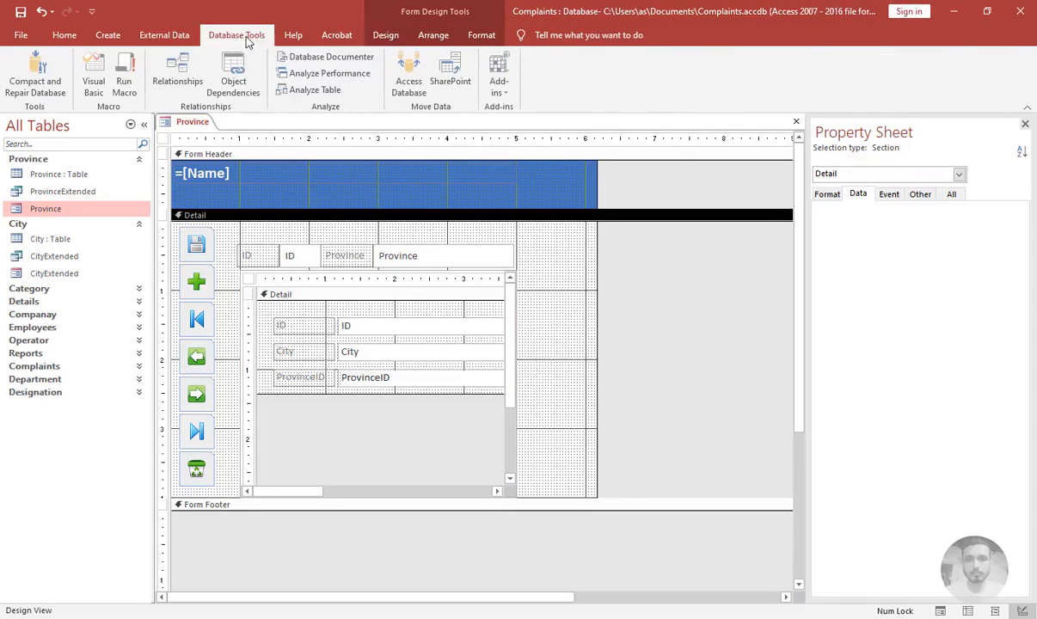
{"action": "left_click", "coordinate": [177, 76]}
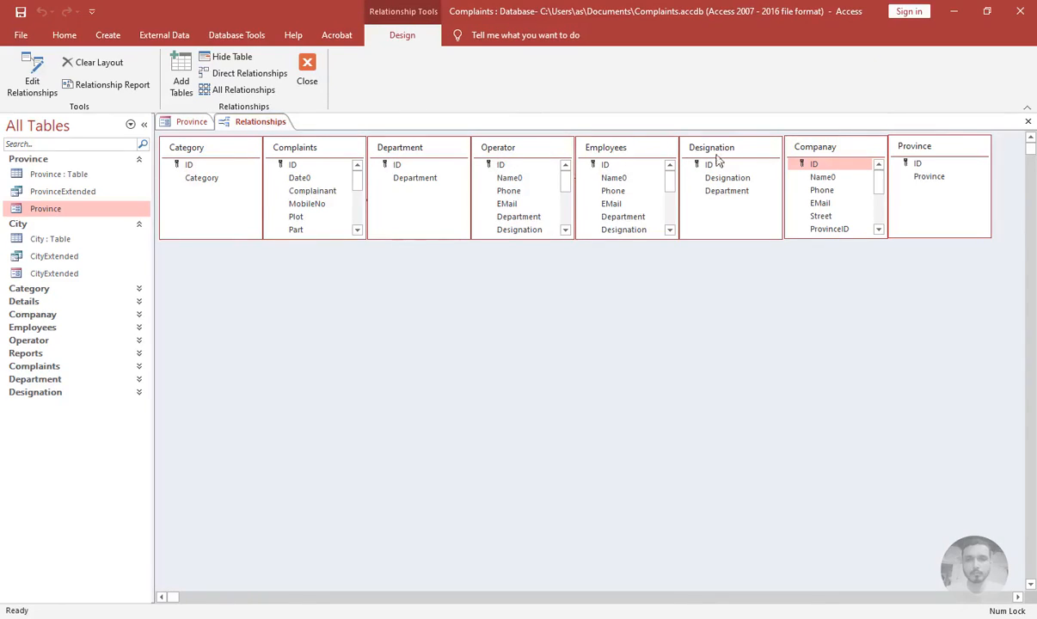
{"action": "left_click_drag", "start_coordinate": [908, 145], "coordinate": [569, 386]}
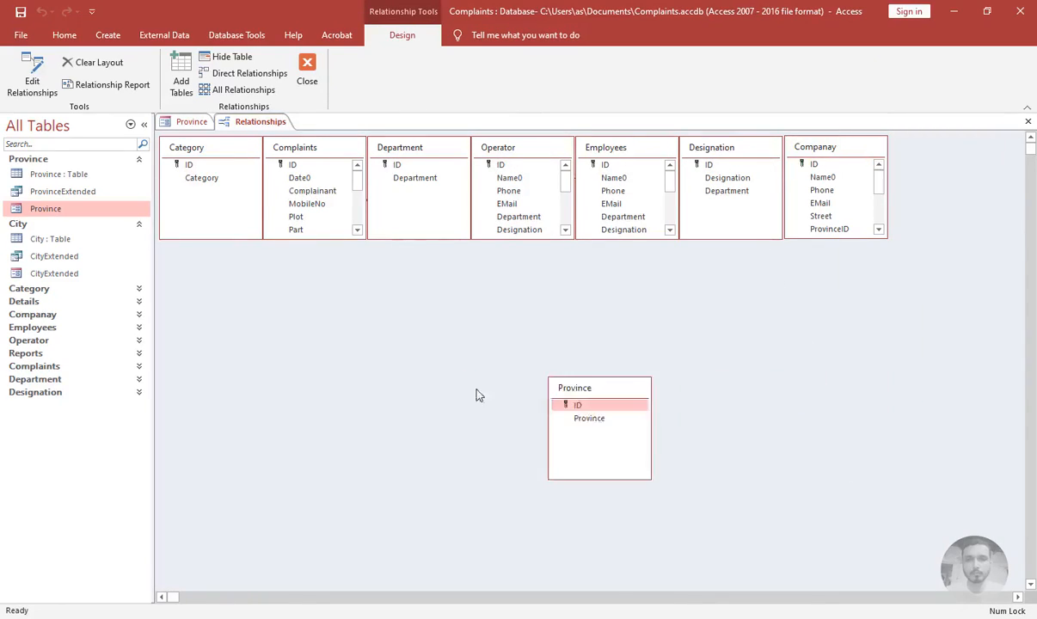
{"action": "left_click_drag", "start_coordinate": [479, 395], "coordinate": [466, 389]}
{"action": "left_click", "coordinate": [245, 89]}
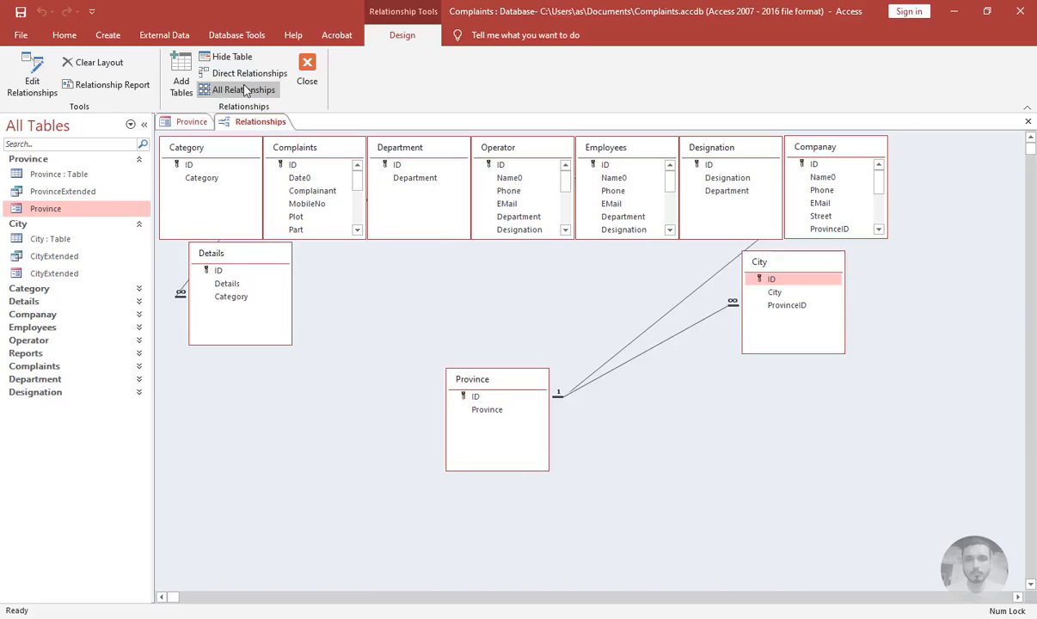
{"action": "left_click_drag", "start_coordinate": [773, 264], "coordinate": [669, 426]}
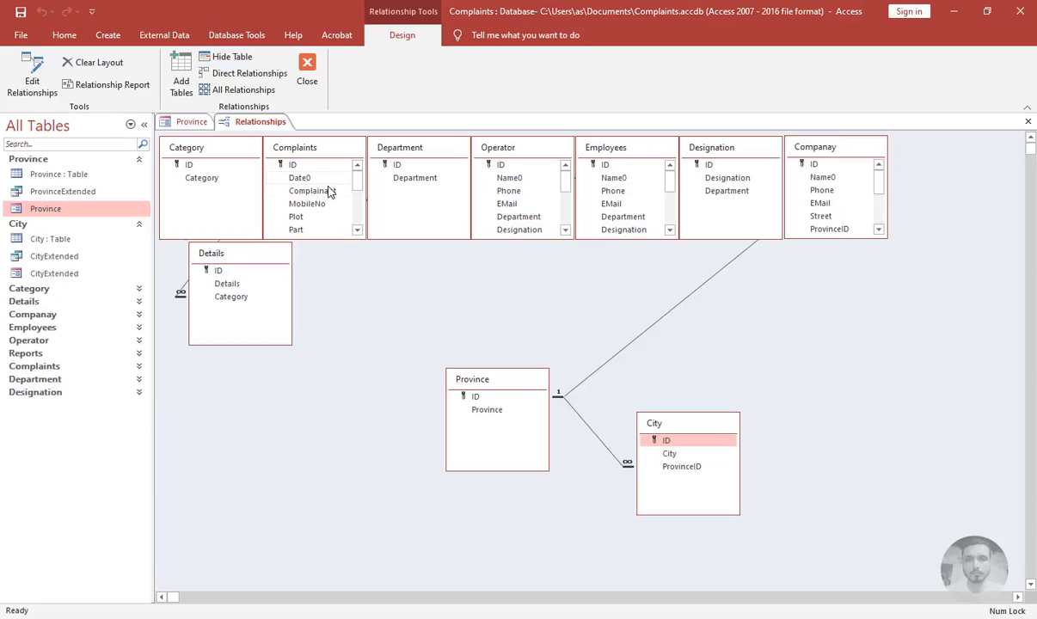
{"action": "left_click", "coordinate": [311, 77]}
{"action": "left_click", "coordinate": [450, 360]}
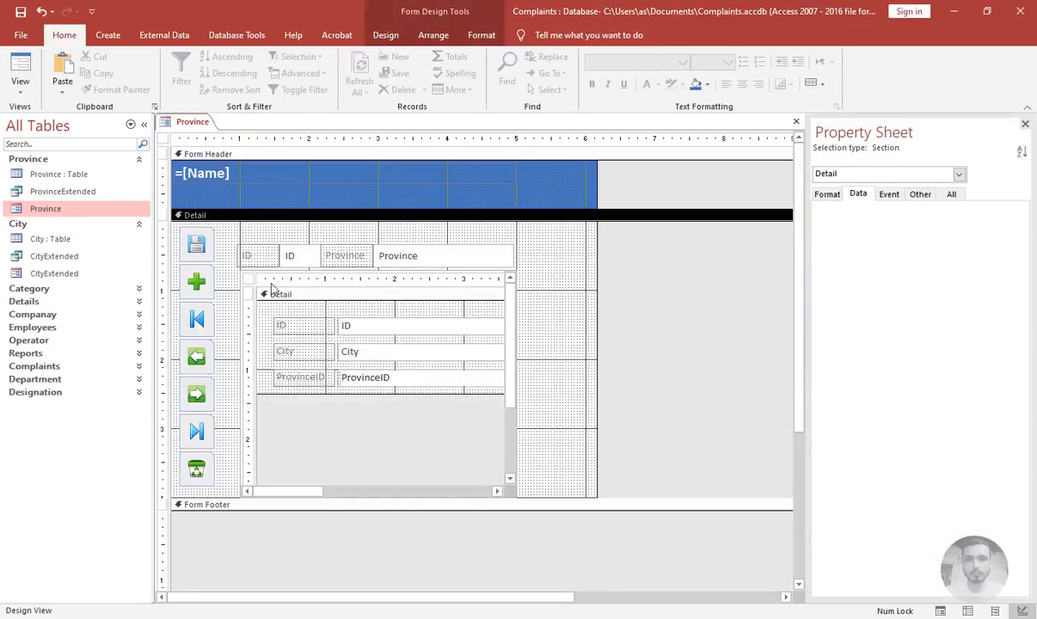
Nudge the subform slightly to the left and open the Province form in Form View
{"action": "left_click", "coordinate": [235, 279]}
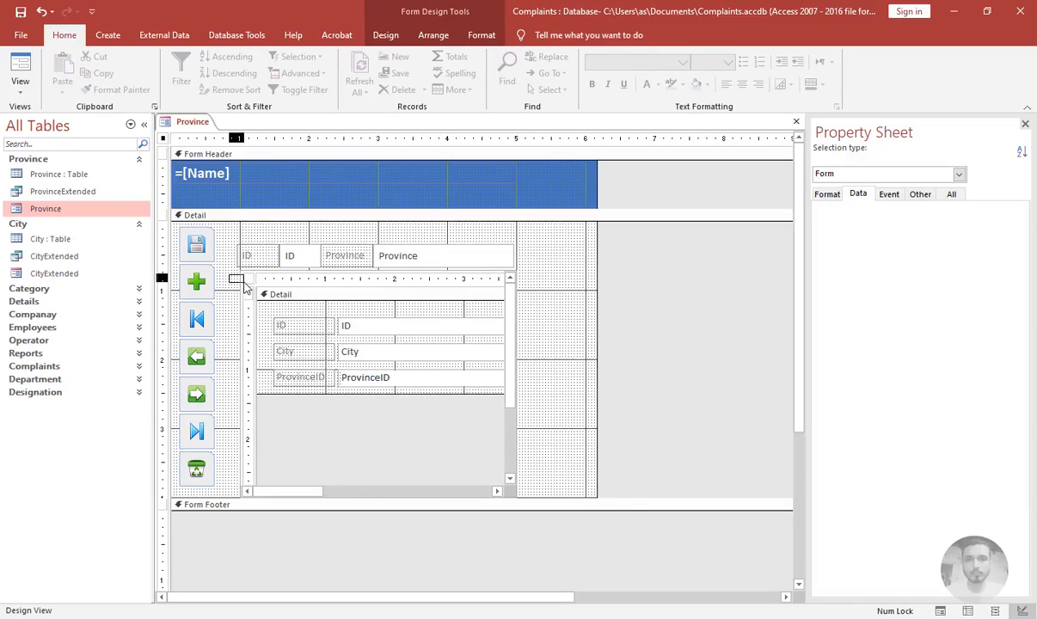
{"action": "left_click", "coordinate": [243, 282]}
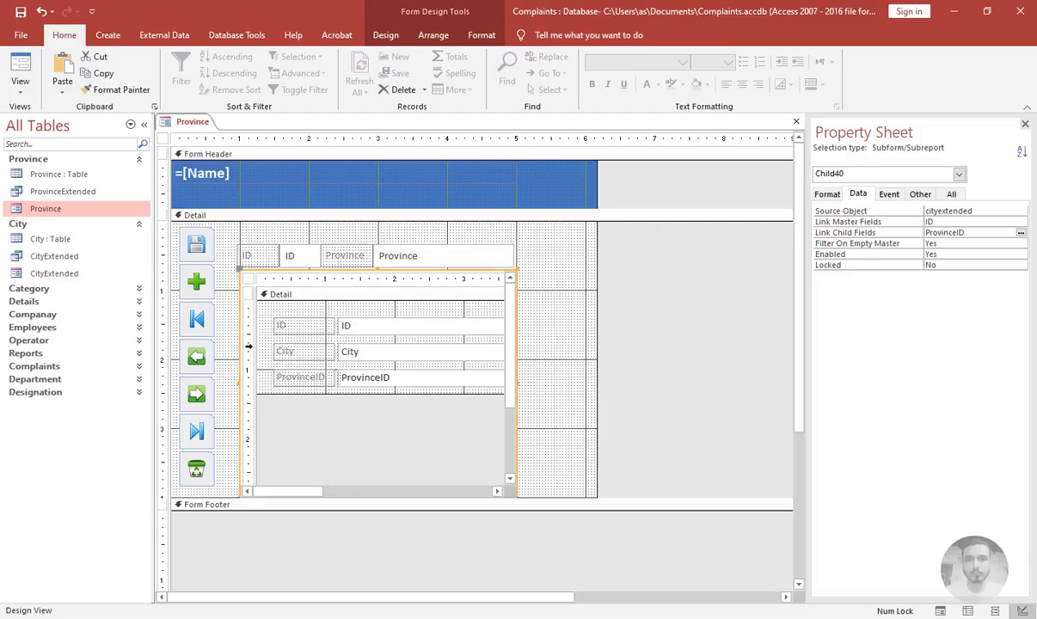
{"action": "key", "text": "Left"}
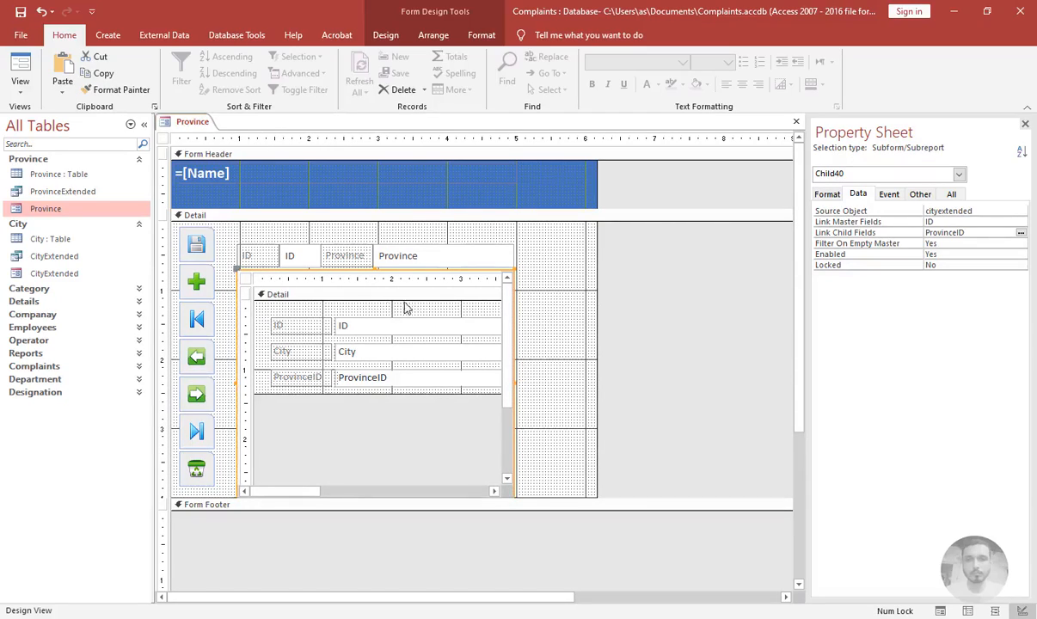
{"action": "left_click", "coordinate": [550, 333]}
{"action": "key", "text": "F5"}
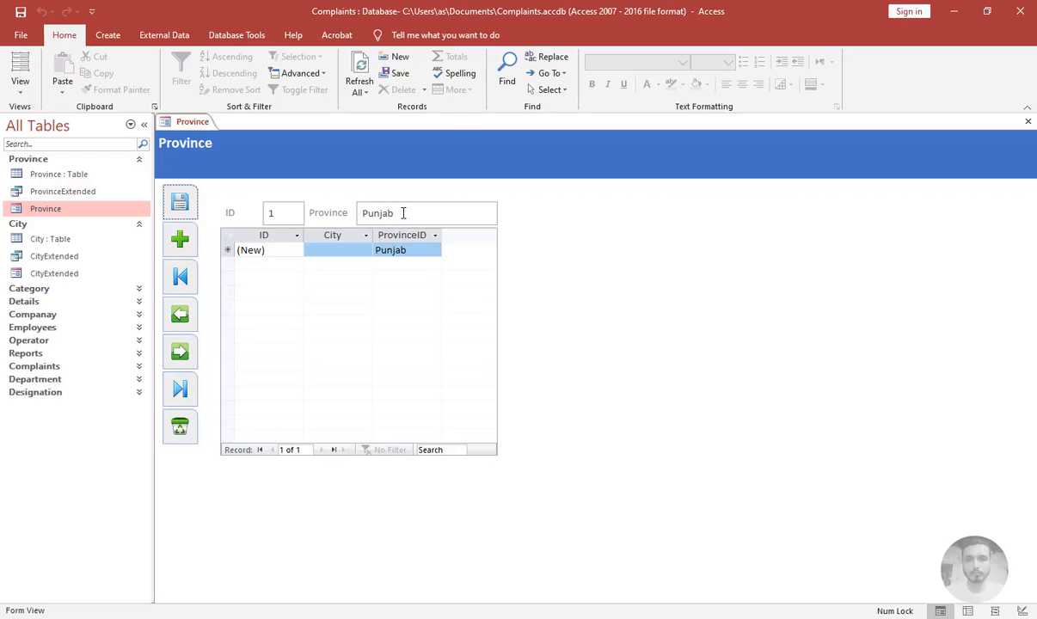
Add Lahore and Kasur as cities of the Punjab province in the subform
{"action": "left_click", "coordinate": [347, 247]}
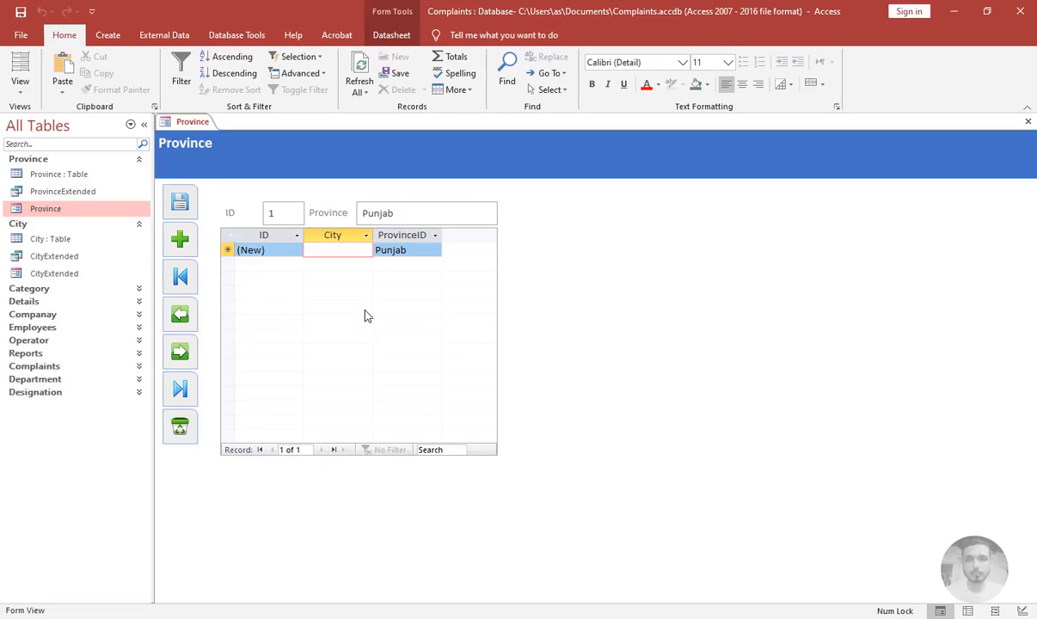
{"action": "type", "text": "Lahore"}
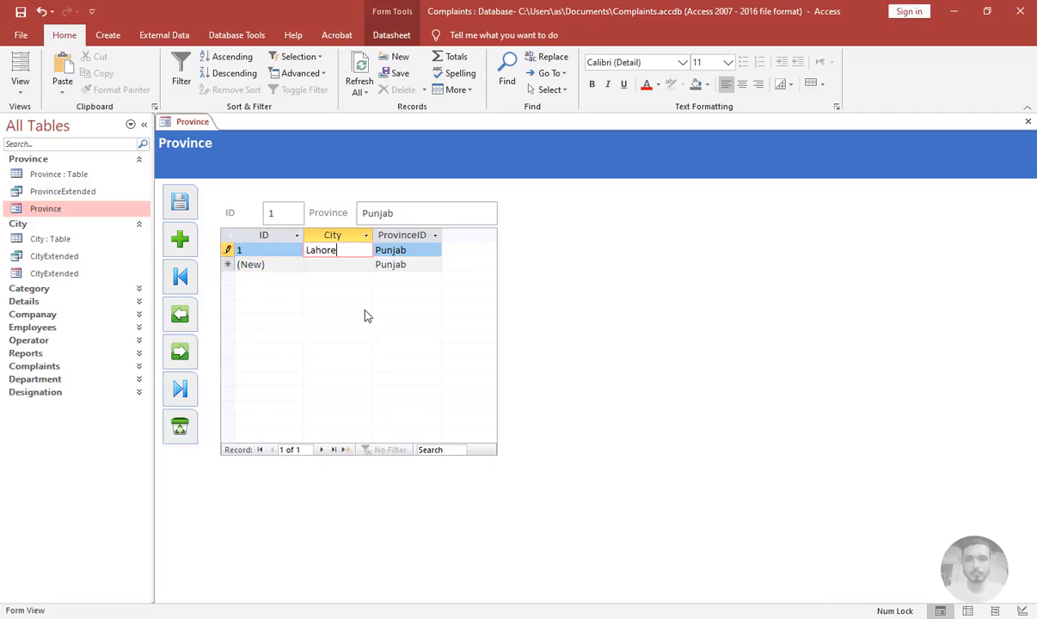
{"action": "key", "text": "Tab"}
{"action": "key", "text": "Tab"}
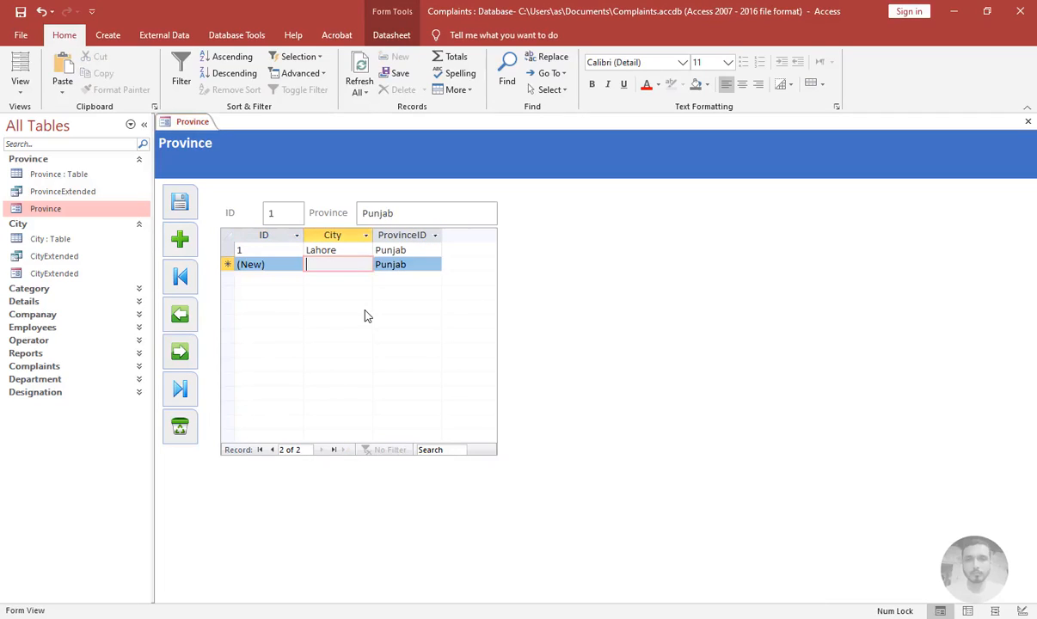
{"action": "key", "text": "Caps_Lock"}
{"action": "type", "text": "K"}
{"action": "key", "text": "Caps_Lock"}
{"action": "type", "text": "a"}
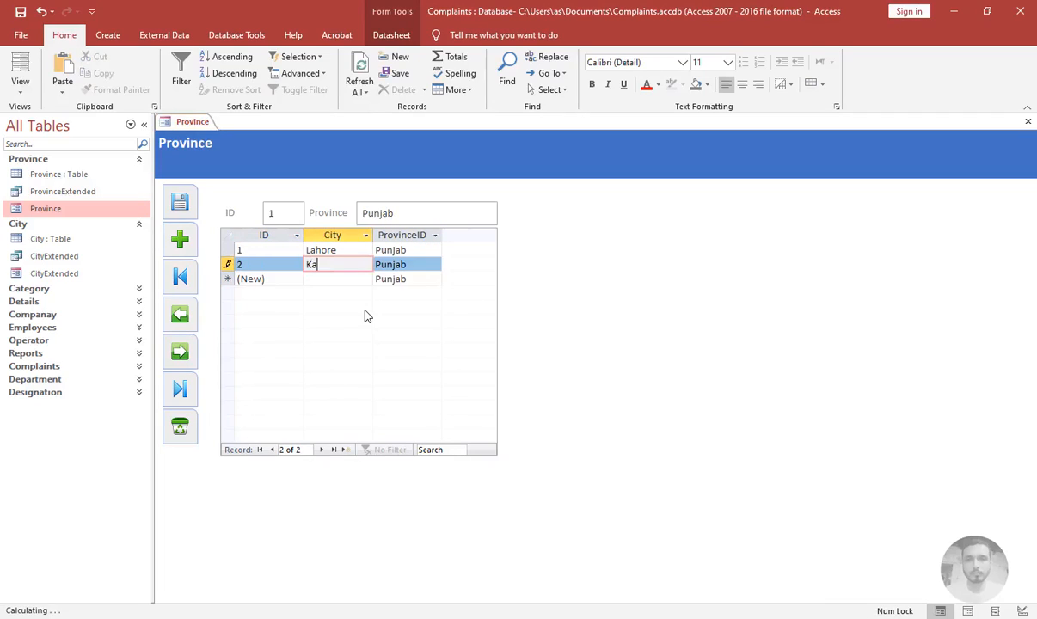
{"action": "type", "text": "sur"}
{"action": "key", "text": "Tab"}
{"action": "key", "text": "Tab"}
{"action": "key", "text": "Tab"}
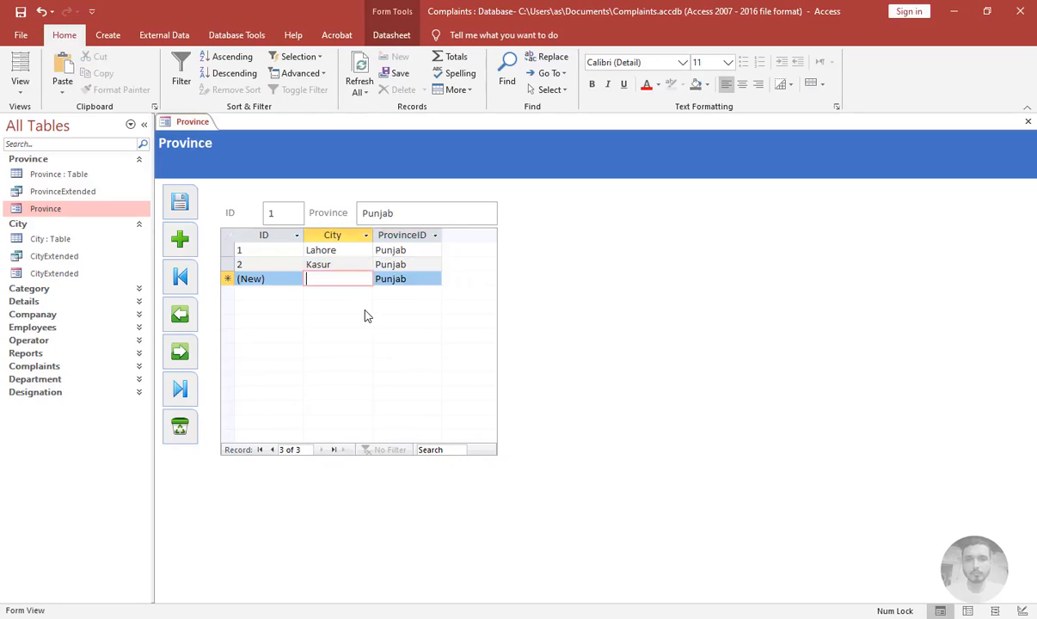
Add Pattoki as a third city under Punjab
{"action": "type", "text": "Pato"}
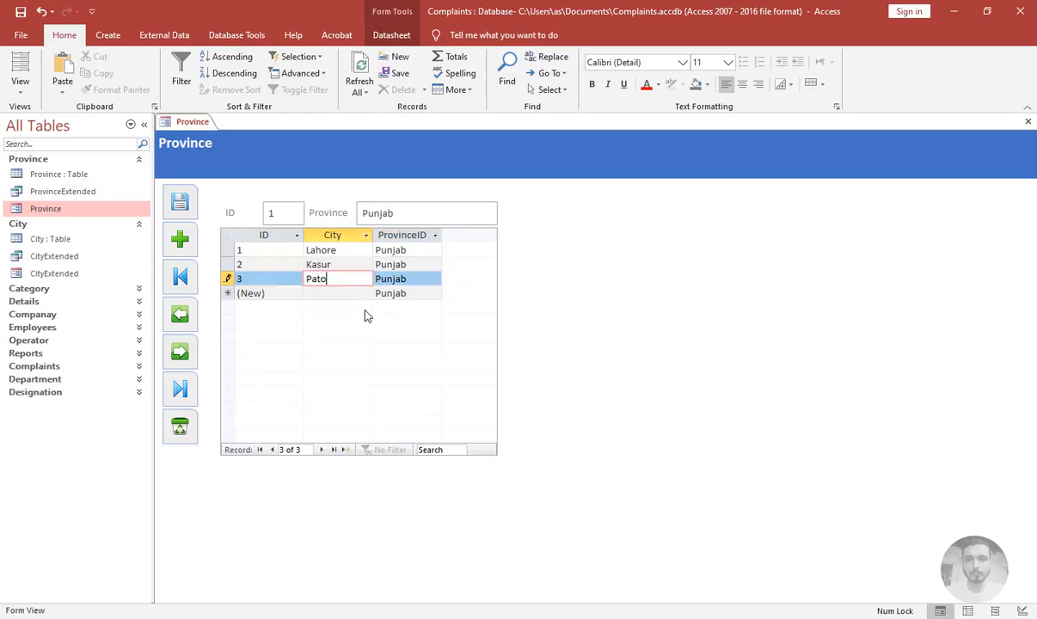
{"action": "key", "text": "BackSpace"}
{"action": "type", "text": "toki"}
{"action": "key", "text": "Tab"}
{"action": "key", "text": "Tab"}
{"action": "key", "text": "Tab"}
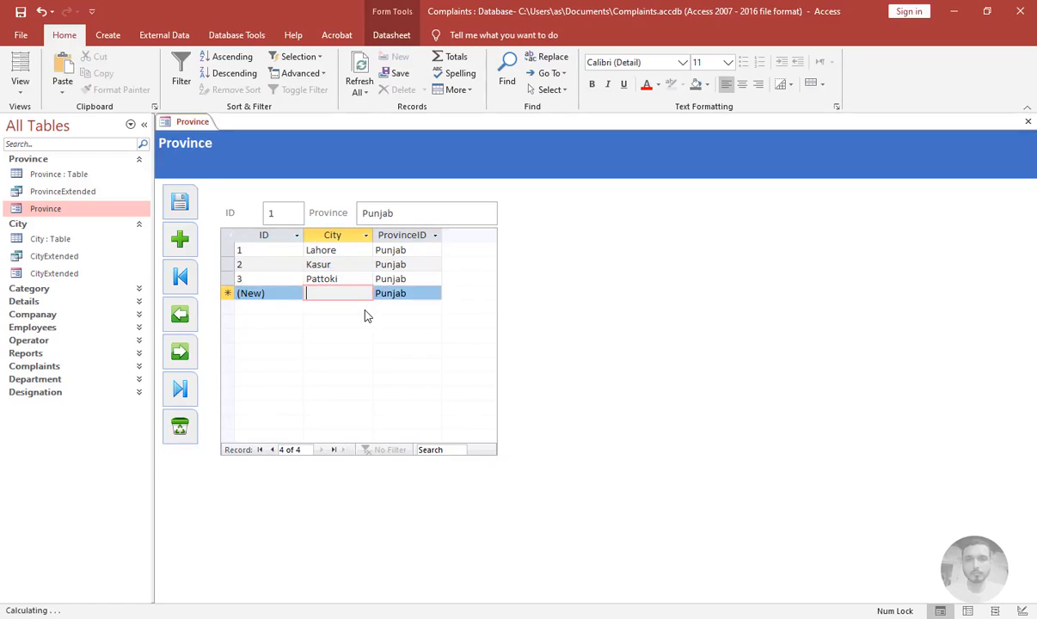
Close the Province form, saving its design changes
{"action": "left_click", "coordinate": [428, 279]}
{"action": "left_click", "coordinate": [1028, 121]}
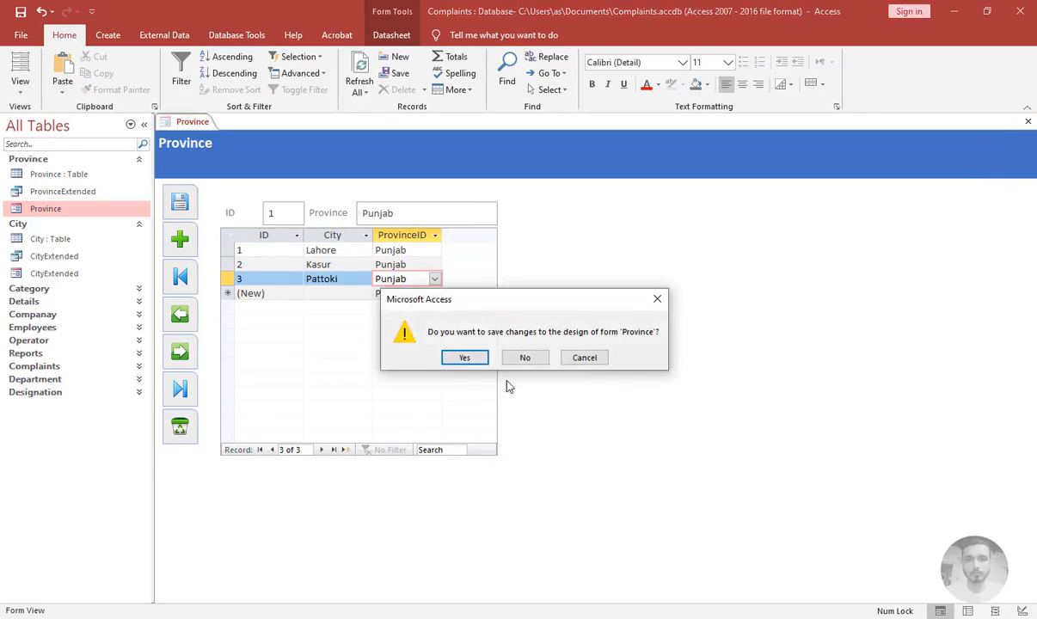
{"action": "left_click", "coordinate": [464, 358]}
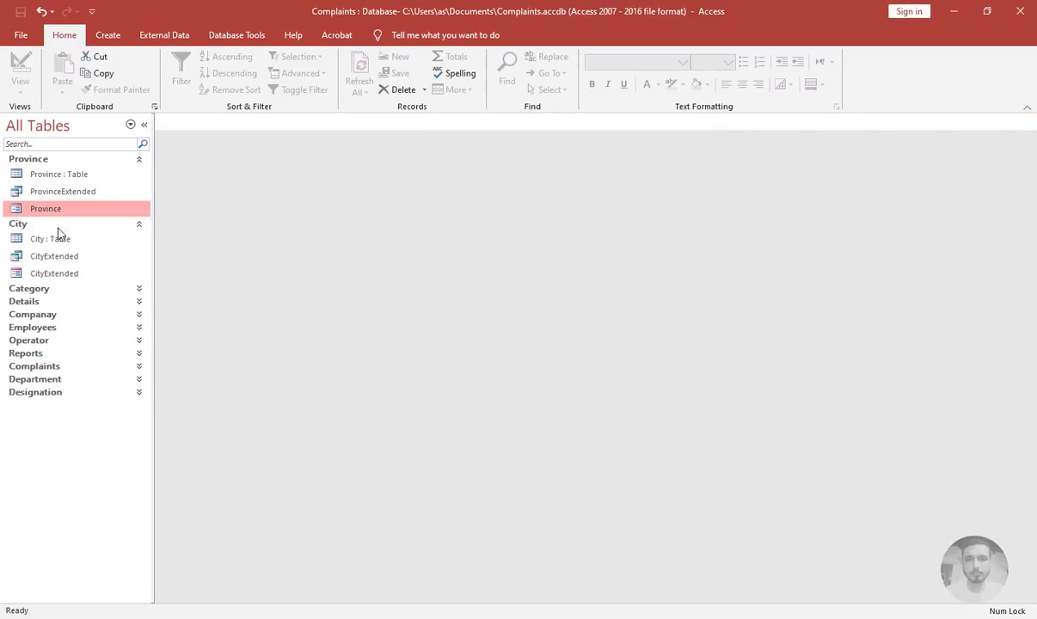
Open the Province table and the Province form, then close the table again
{"action": "double_click", "coordinate": [19, 174]}
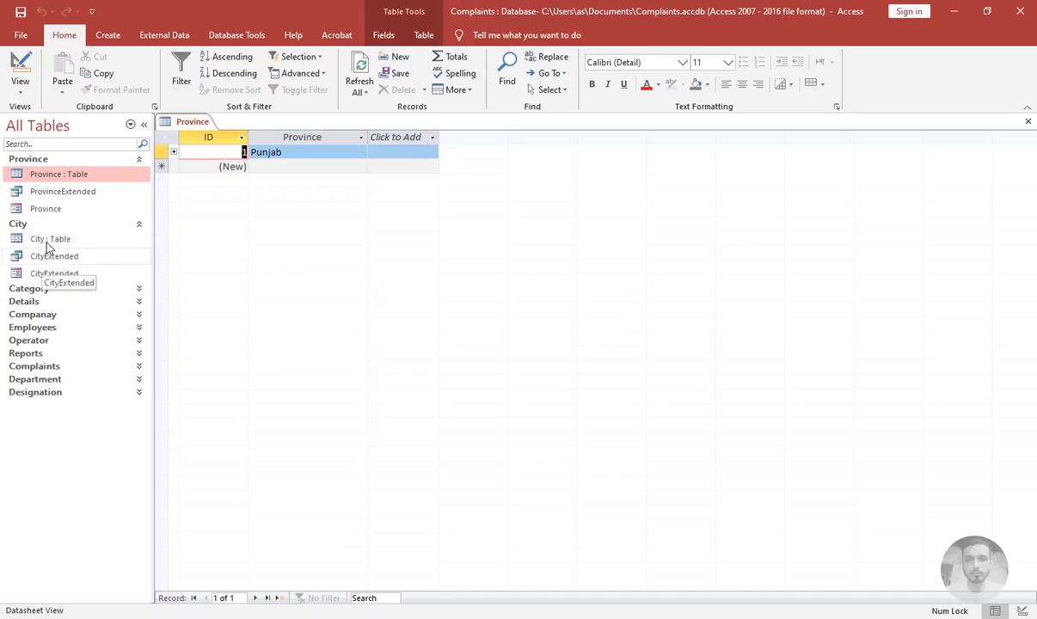
{"action": "double_click", "coordinate": [24, 207]}
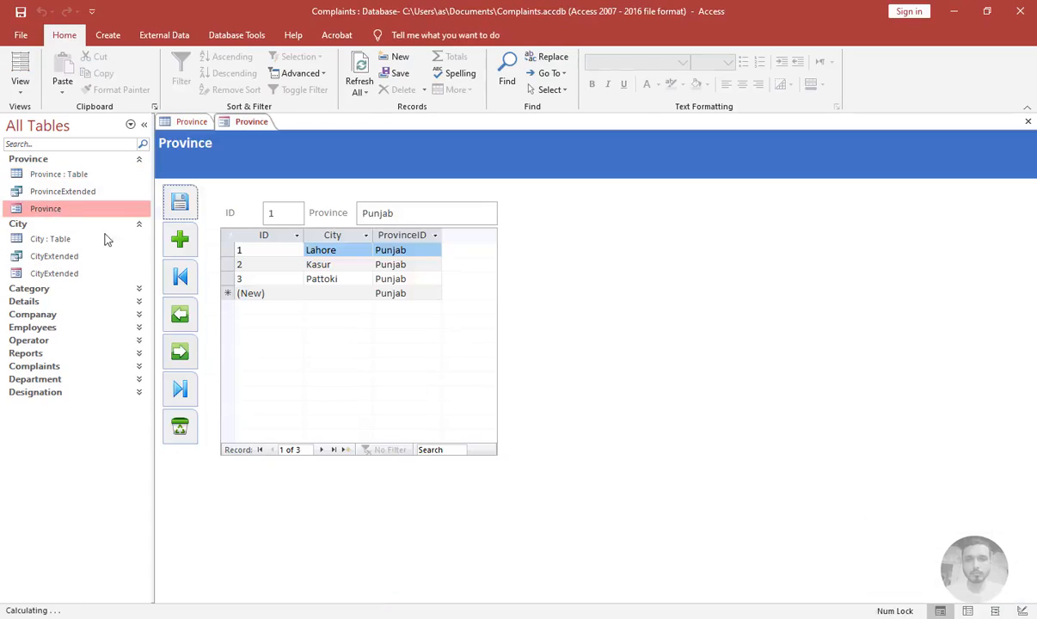
{"action": "left_click", "coordinate": [193, 122]}
{"action": "left_click", "coordinate": [1028, 122]}
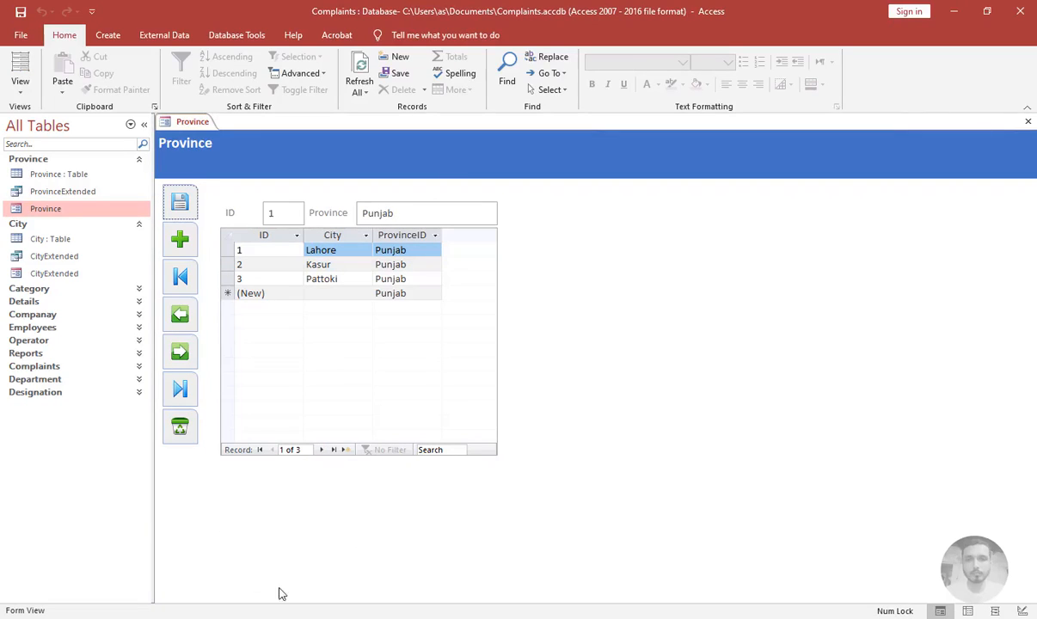
Create a new province record Sindh and add a city abc to it in the subform
{"action": "left_click", "coordinate": [178, 241]}
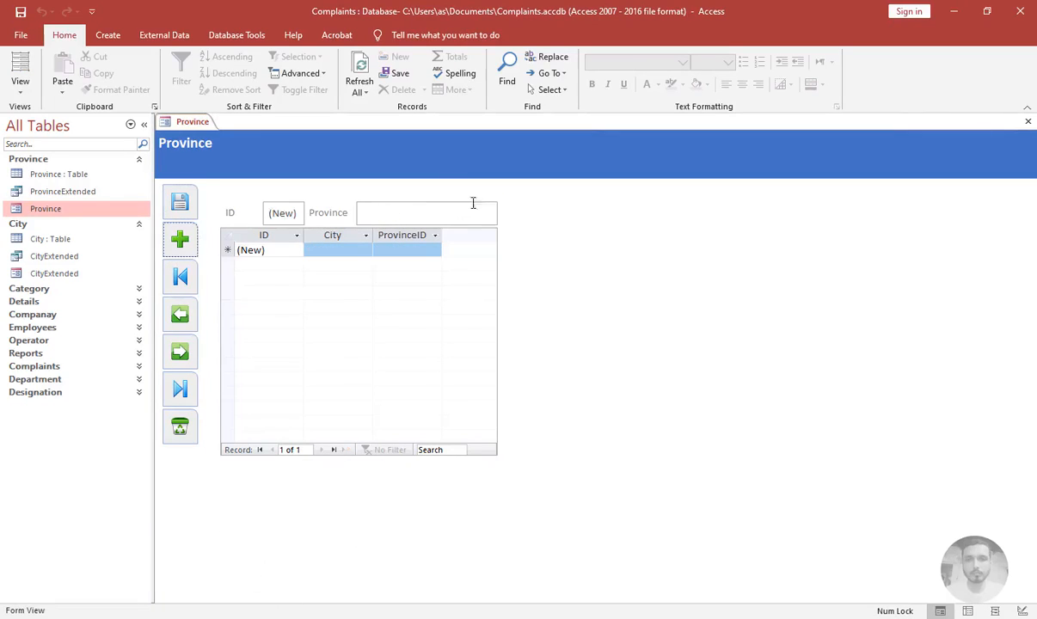
{"action": "type", "text": "Sindh"}
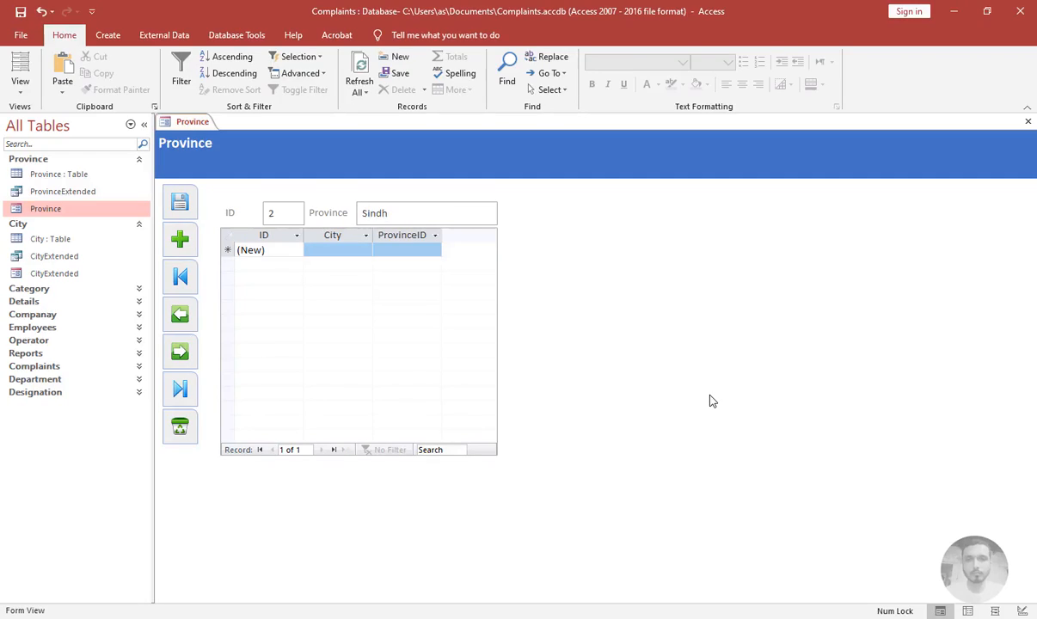
{"action": "left_click", "coordinate": [334, 246]}
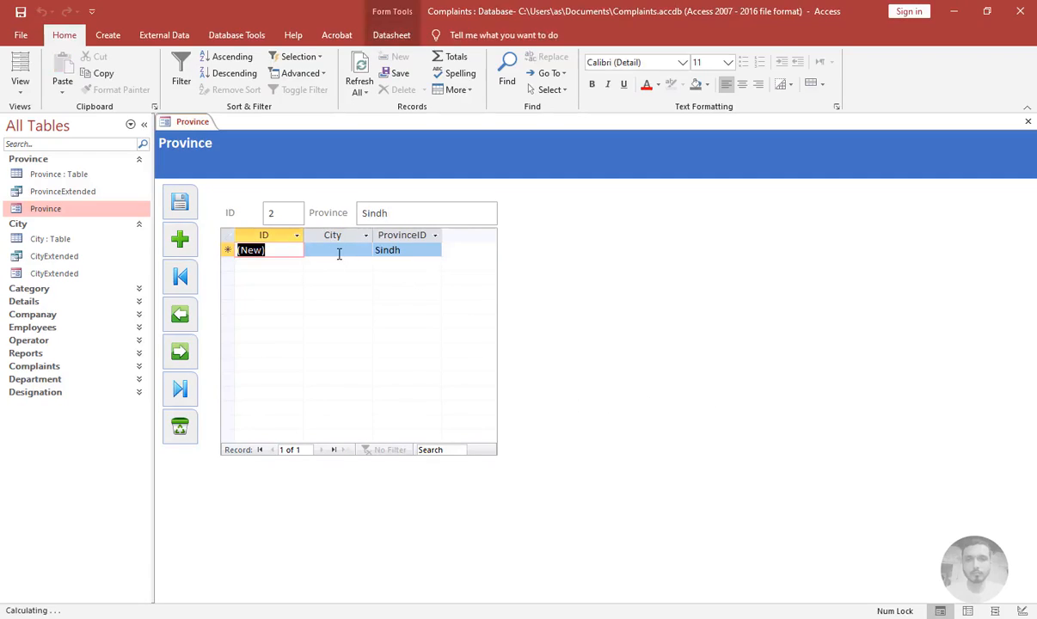
{"action": "left_click", "coordinate": [341, 249]}
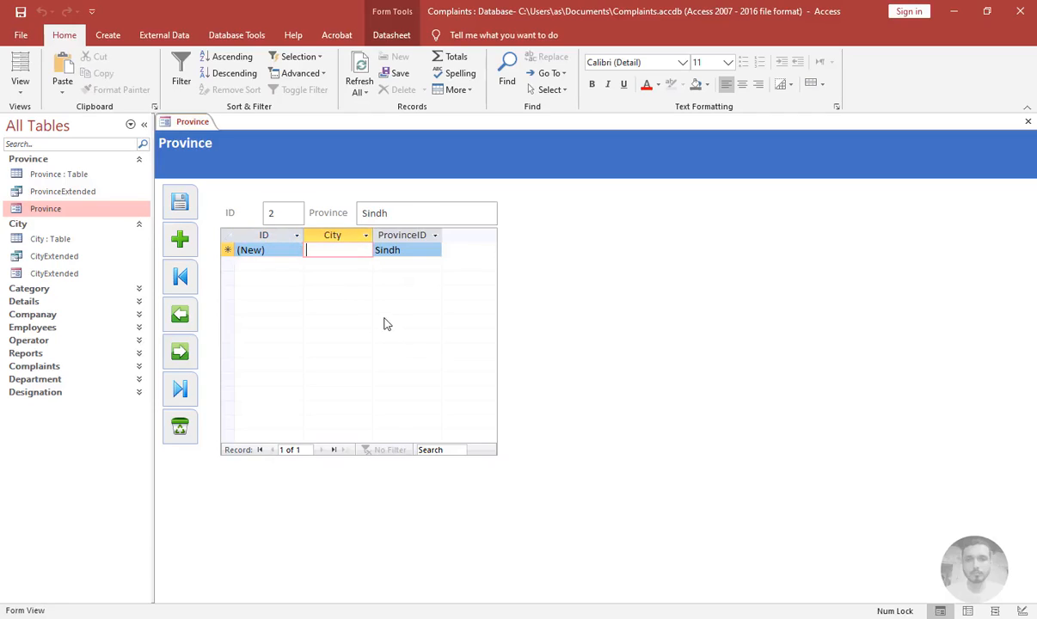
{"action": "type", "text": "abc"}
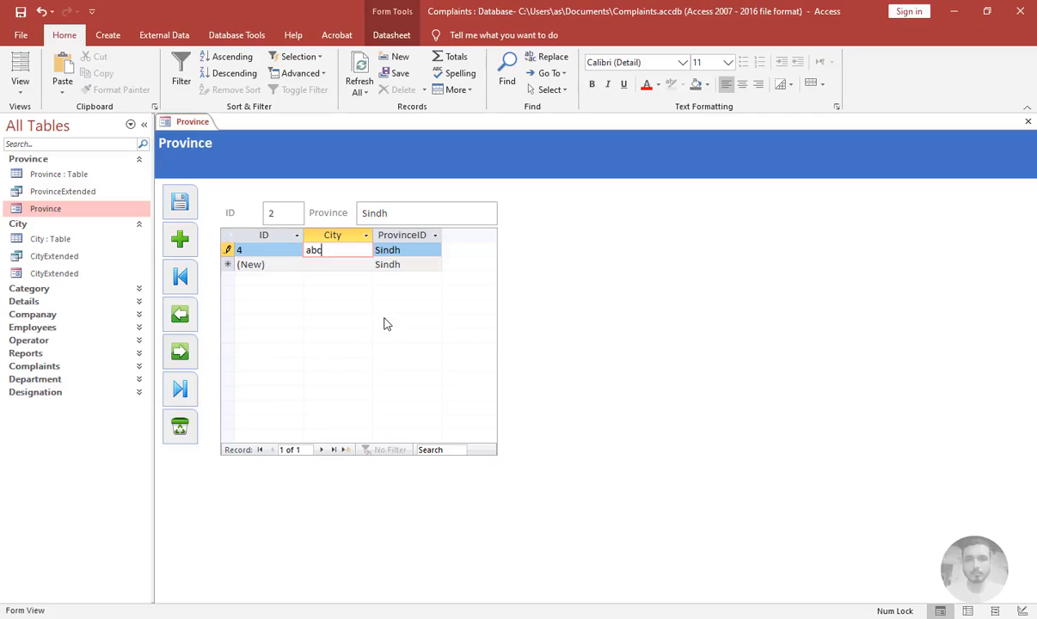
{"action": "key", "text": "Tab"}
{"action": "key", "text": "Tab"}
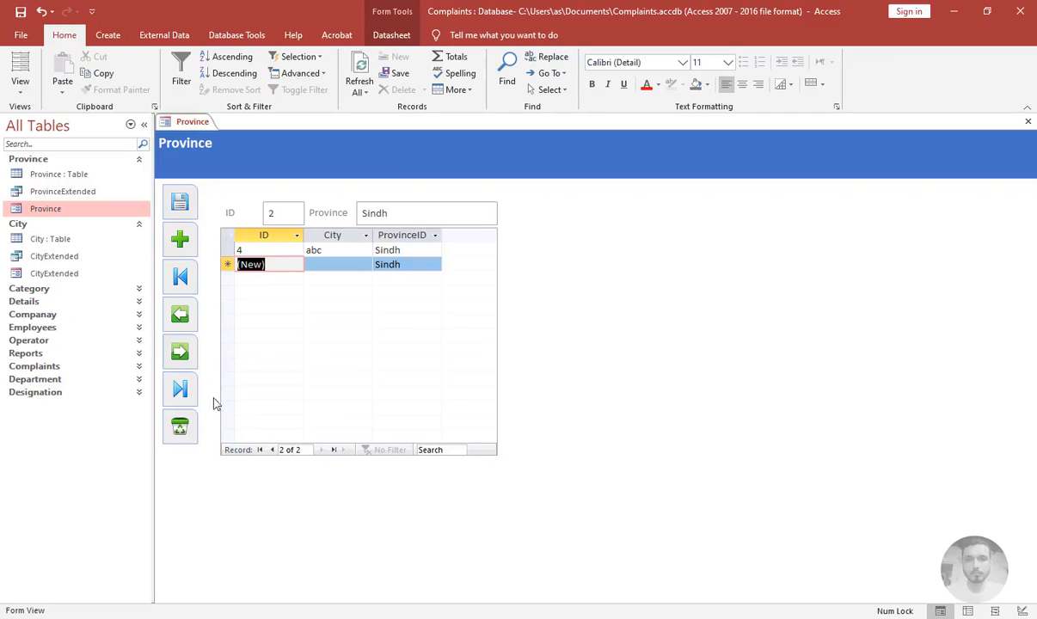
Browse the province records with the first and next record buttons, then close the form
{"action": "left_click", "coordinate": [179, 275]}
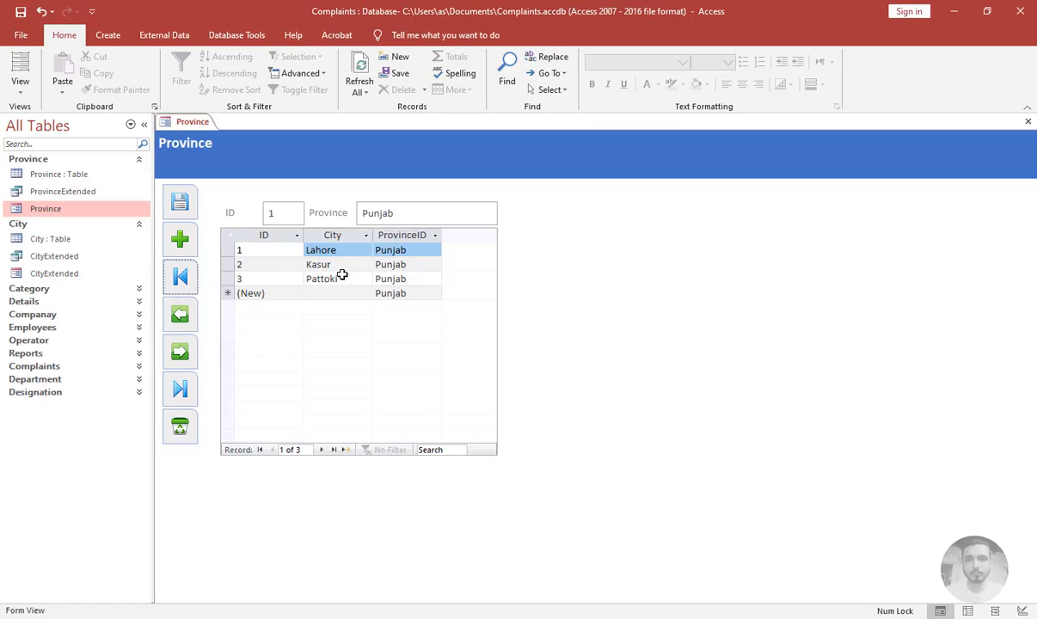
{"action": "left_click", "coordinate": [181, 353]}
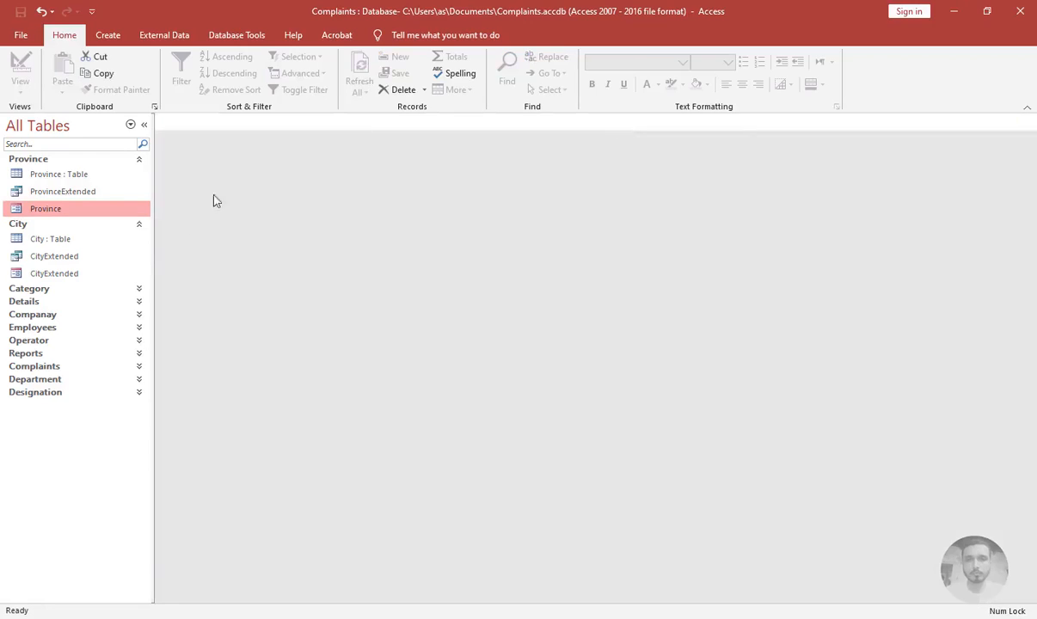
{"action": "left_click", "coordinate": [1028, 121]}
Open CityExtended in Design View, select all its controls and reduce their control padding
{"action": "left_click", "coordinate": [54, 273]}
{"action": "right_click", "coordinate": [52, 274]}
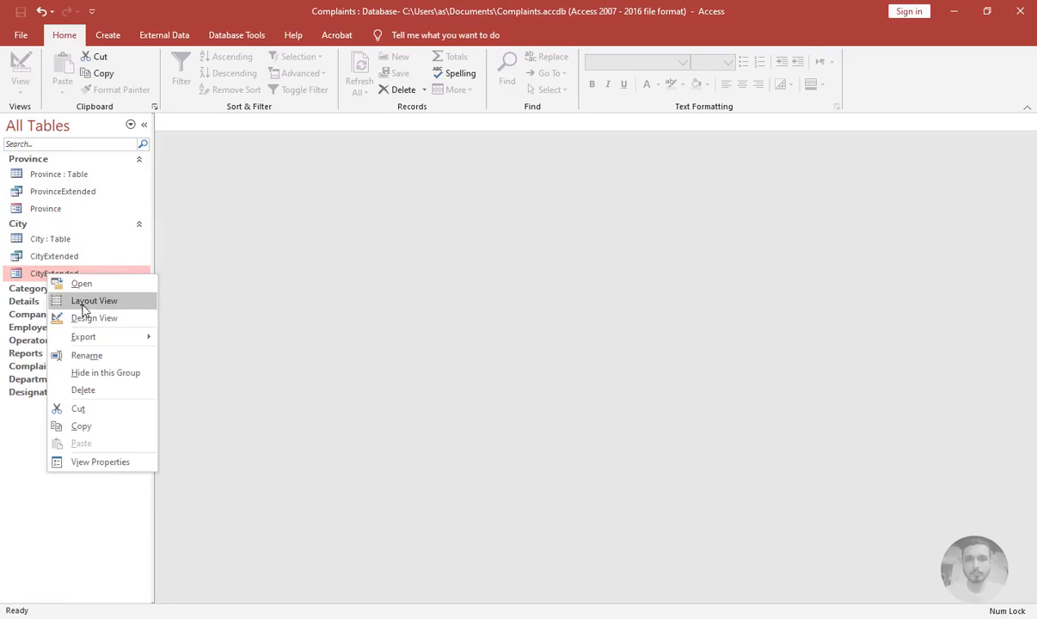
{"action": "left_click", "coordinate": [77, 318]}
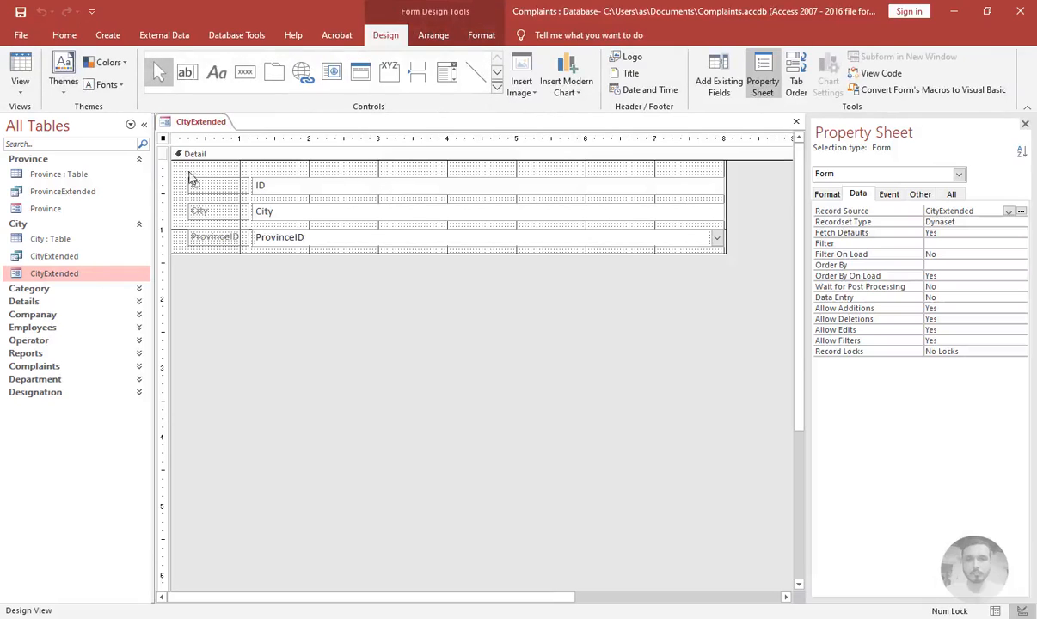
{"action": "left_click_drag", "start_coordinate": [179, 168], "coordinate": [334, 258]}
{"action": "right_click", "coordinate": [332, 216]}
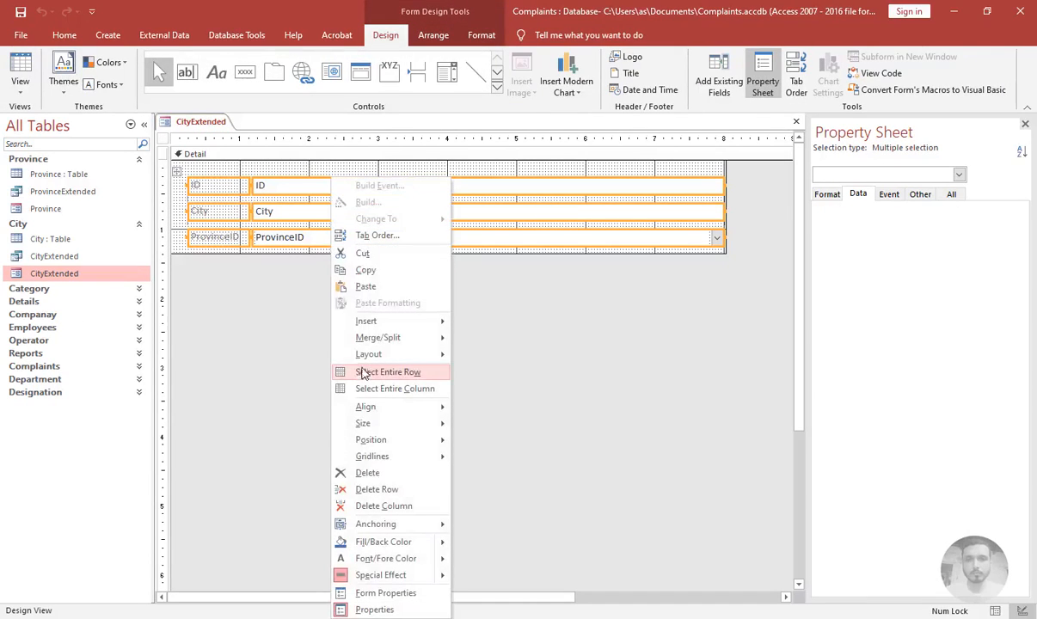
{"action": "left_click", "coordinate": [430, 40]}
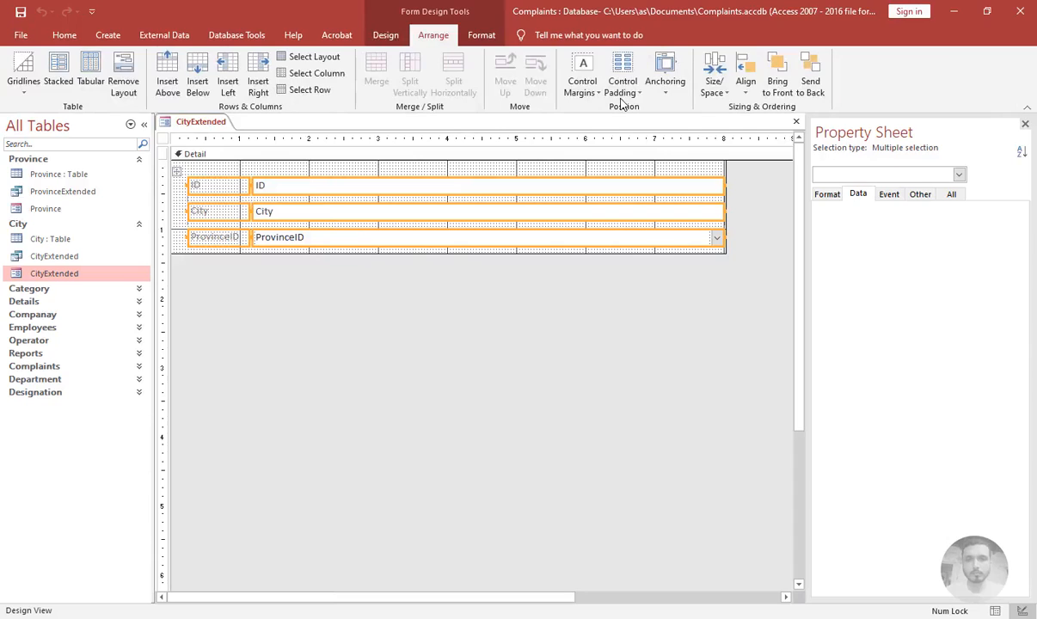
{"action": "left_click", "coordinate": [622, 86]}
{"action": "left_click", "coordinate": [646, 118]}
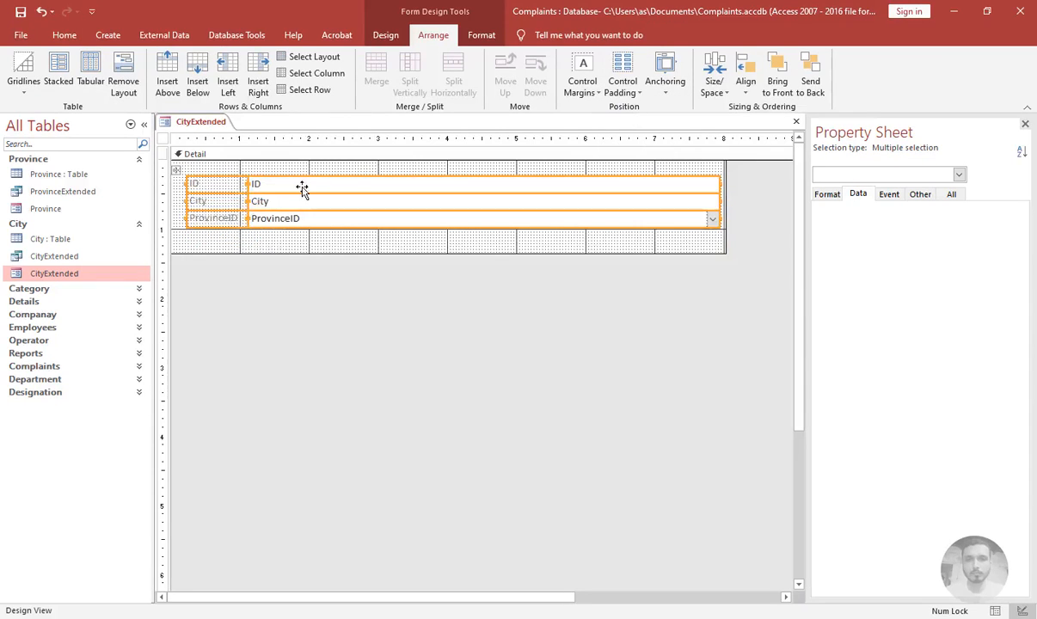
Shrink the Detail section to fit just below the controls
{"action": "left_click", "coordinate": [275, 252]}
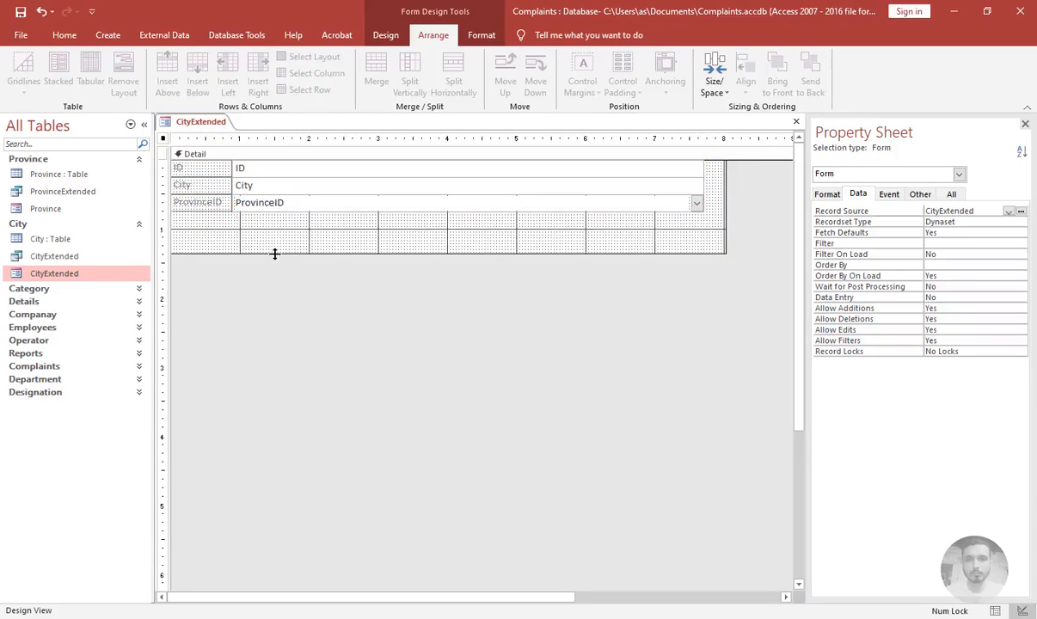
{"action": "left_click", "coordinate": [284, 217]}
{"action": "left_click", "coordinate": [374, 270]}
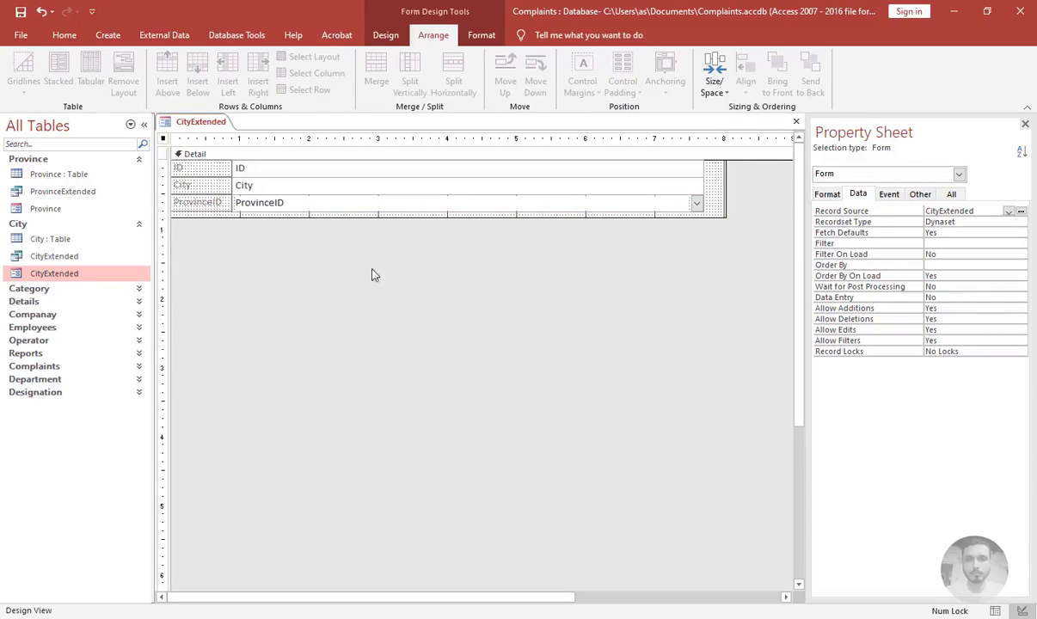
In the form's format properties, set Navigation Buttons to No
{"action": "left_click", "coordinate": [833, 195]}
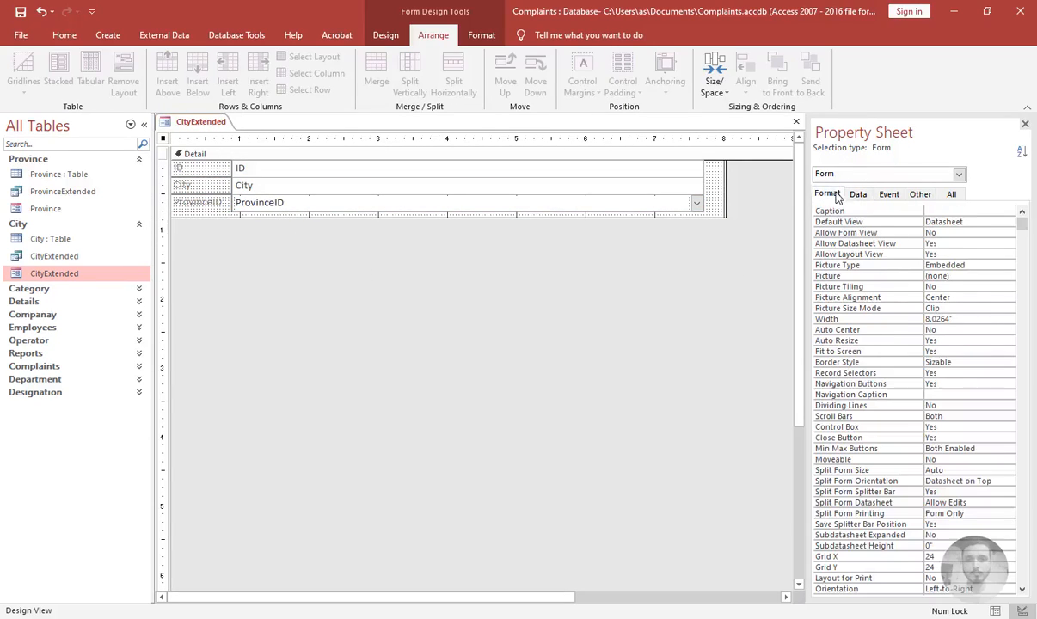
{"action": "left_click", "coordinate": [966, 342]}
{"action": "key", "text": "Down"}
{"action": "key", "text": "Down"}
{"action": "key", "text": "Down"}
{"action": "key", "text": "Down"}
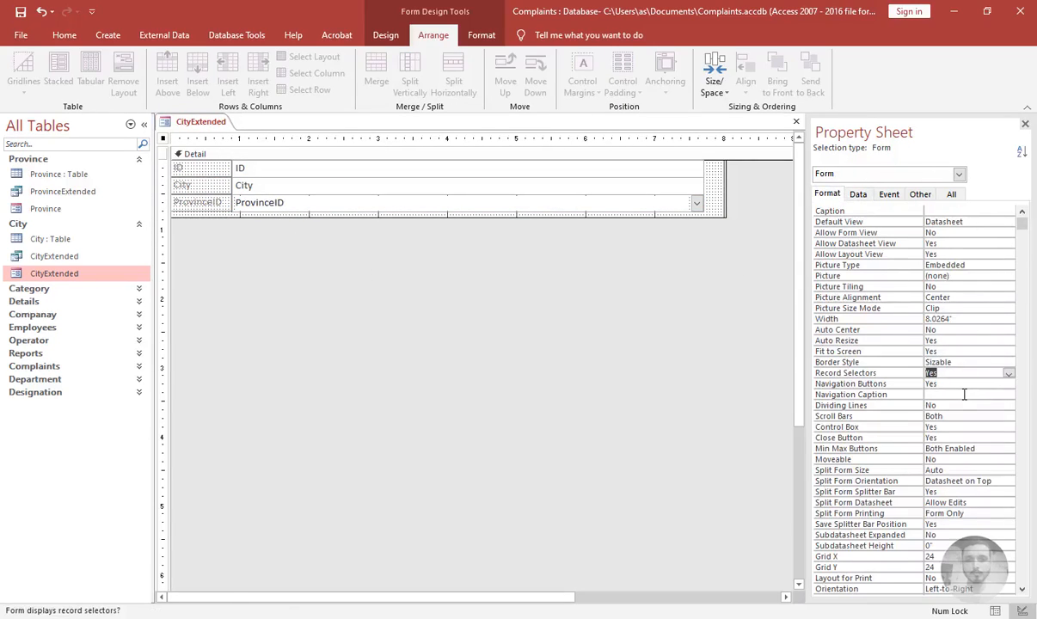
{"action": "key", "text": "Up"}
{"action": "type", "text": "n"}
{"action": "key", "text": "Up"}
{"action": "key", "text": "Down"}
{"action": "type", "text": "y"}
{"action": "key", "text": "Up"}
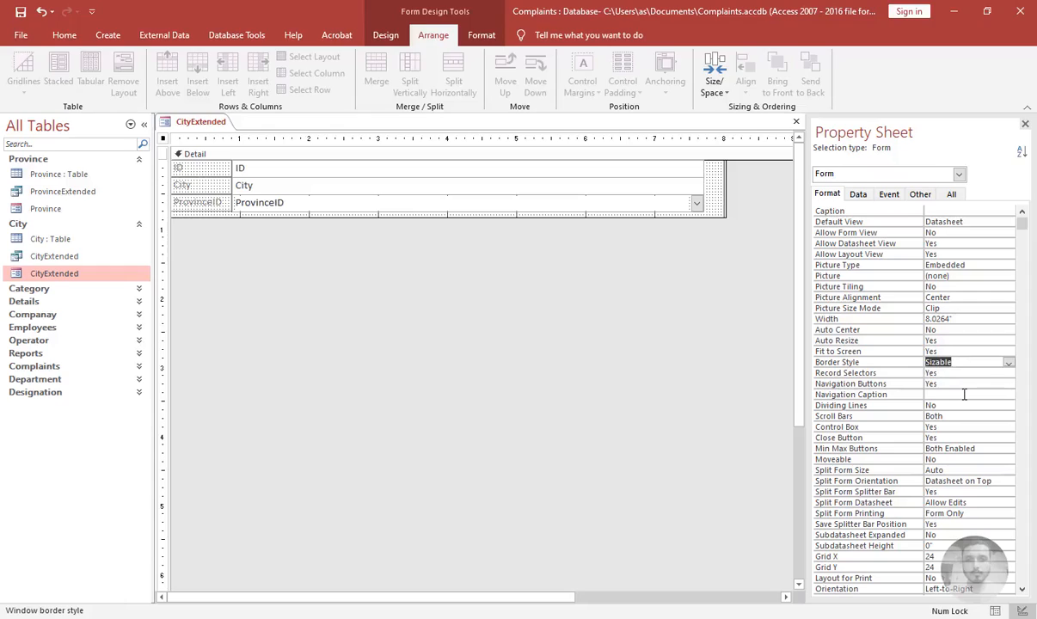
{"action": "key", "text": "Up"}
{"action": "key", "text": "Down"}
{"action": "key", "text": "Down"}
{"action": "key", "text": "Down"}
{"action": "key", "text": "Down"}
{"action": "key", "text": "Down"}
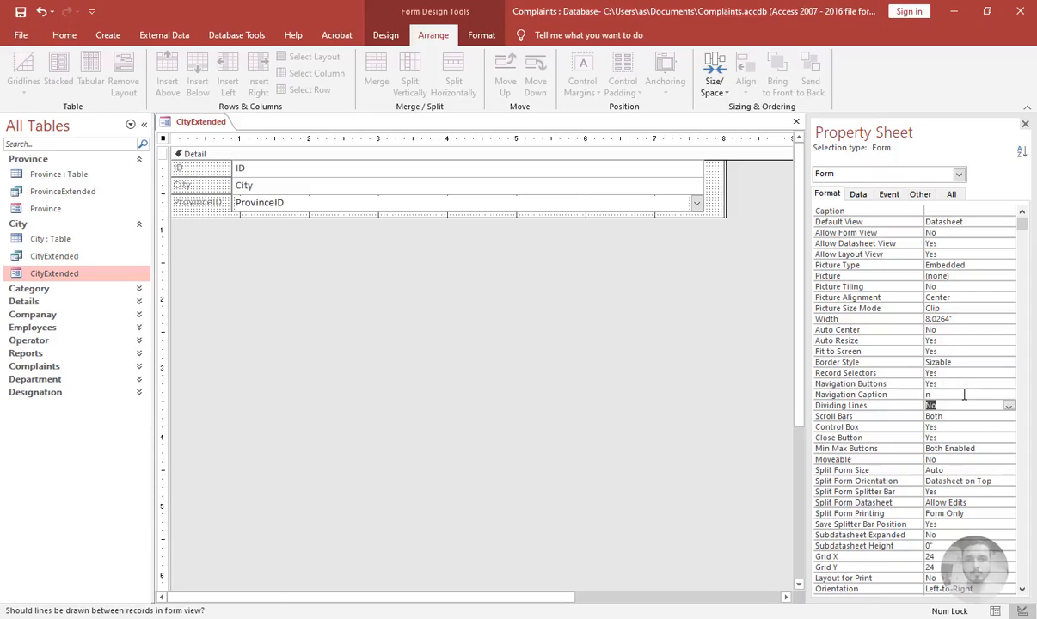
{"action": "key", "text": "Up"}
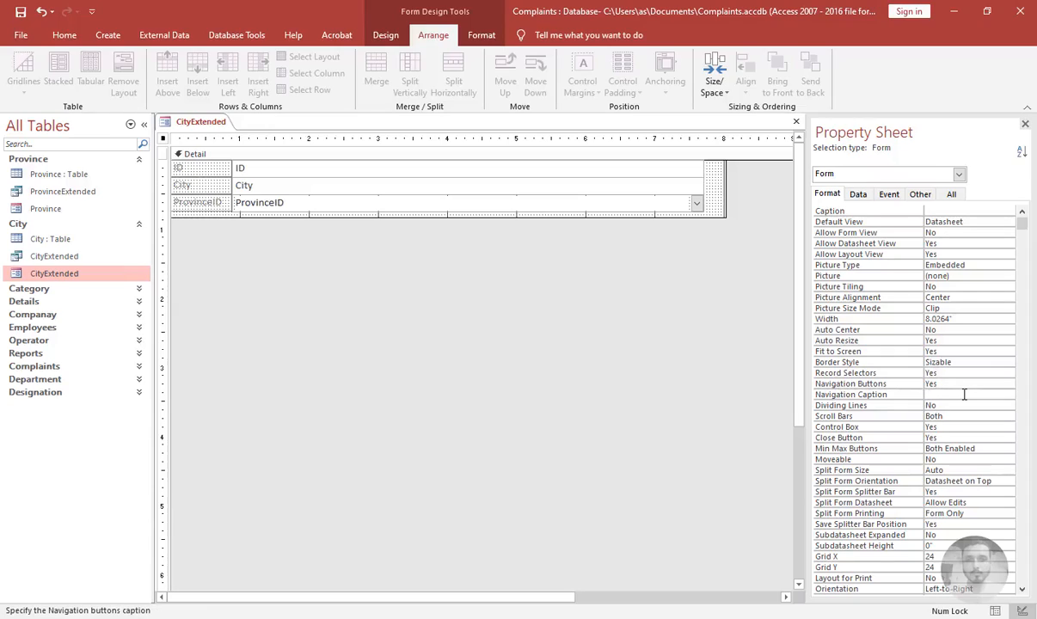
{"action": "key", "text": "Up"}
{"action": "type", "text": "No"}
Set the form's Scroll Bars to Neither and Control Box to No
{"action": "key", "text": "Down"}
{"action": "key", "text": "Down"}
{"action": "key", "text": "Down"}
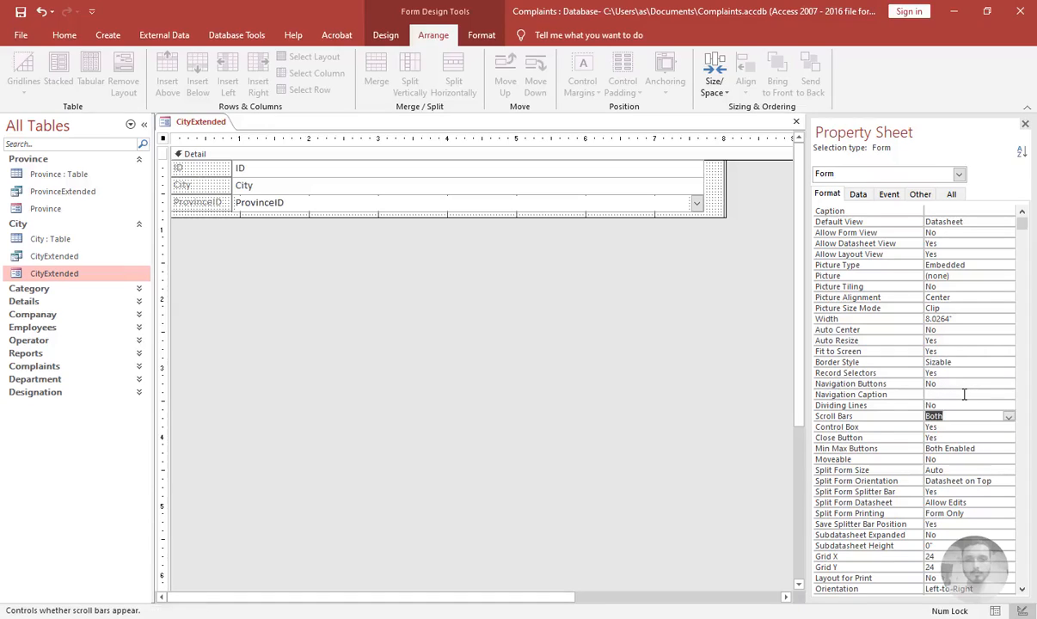
{"action": "type", "text": "Neither"}
{"action": "key", "text": "Down"}
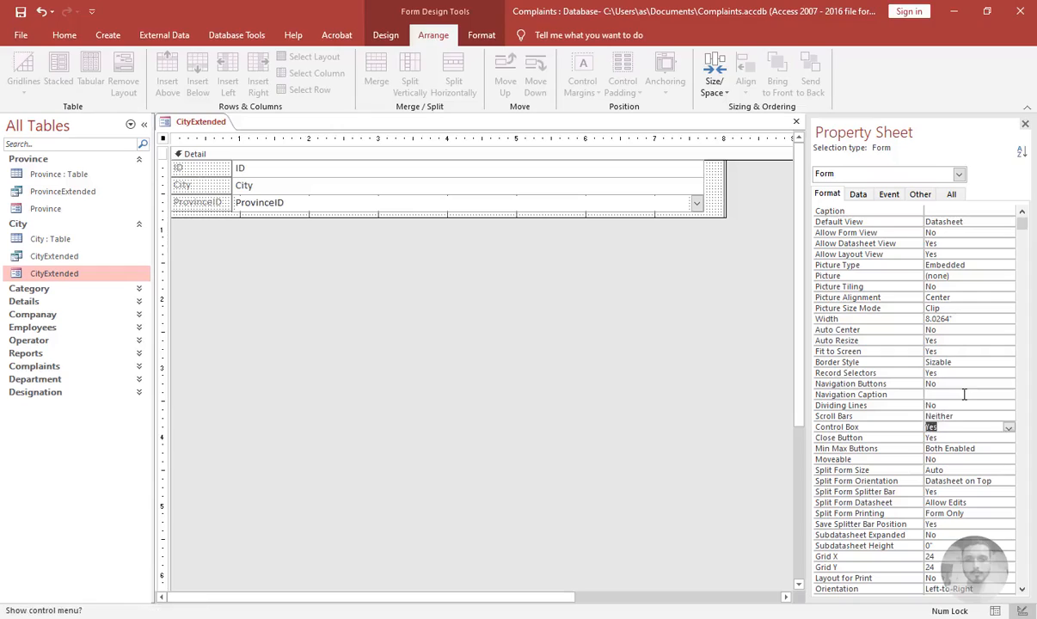
{"action": "type", "text": "No"}
Set the form's Close Button to No and Min Max Buttons to None, then close the form
{"action": "key", "text": "Down"}
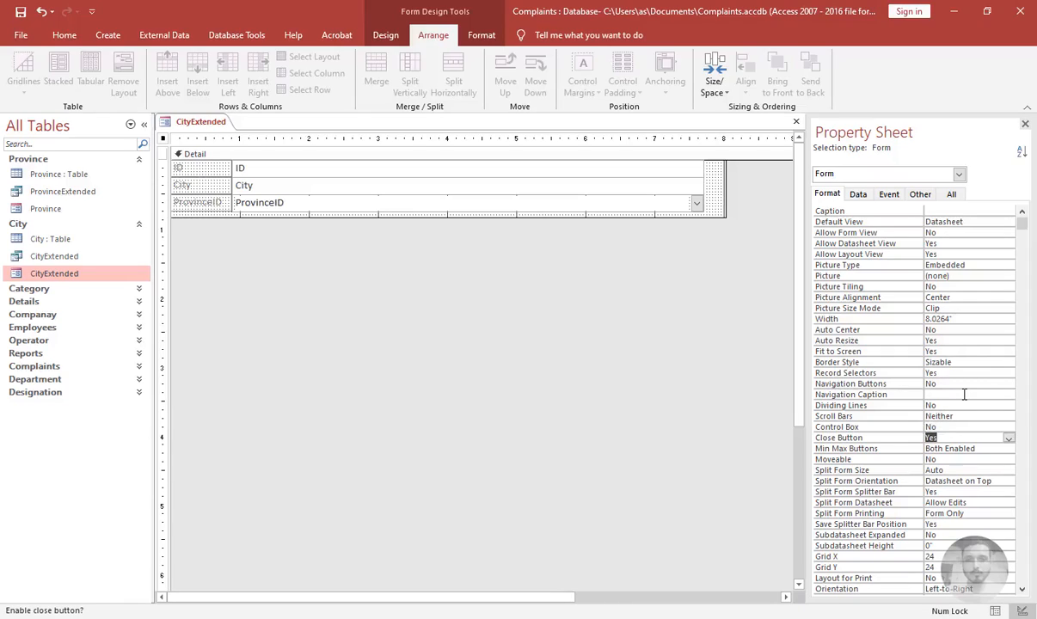
{"action": "type", "text": "No"}
{"action": "key", "text": "Down"}
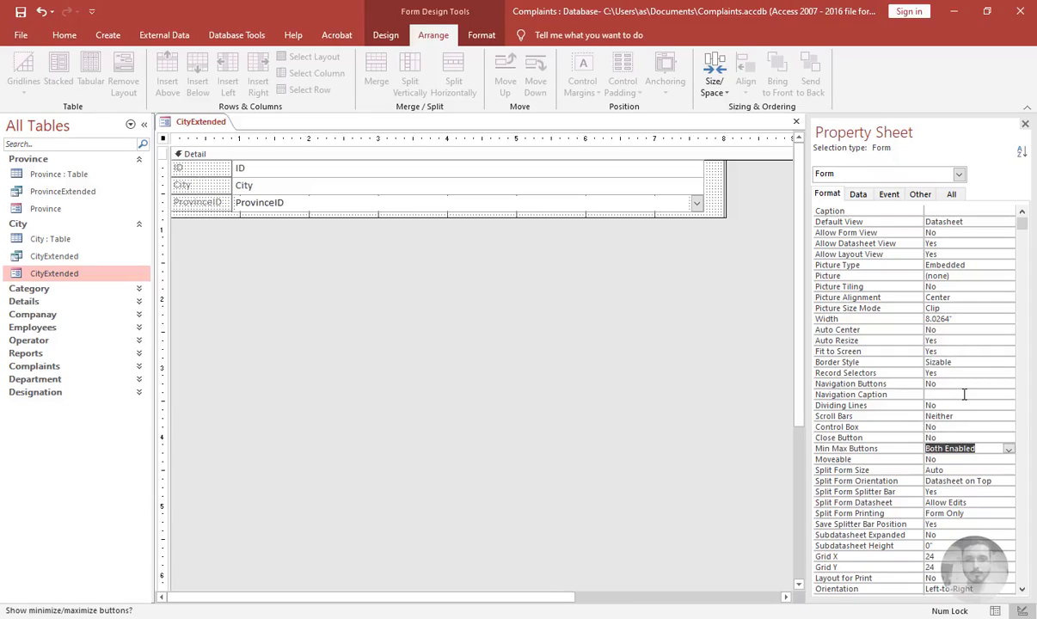
{"action": "type", "text": "None"}
{"action": "key", "text": "Down"}
{"action": "key", "text": "Down"}
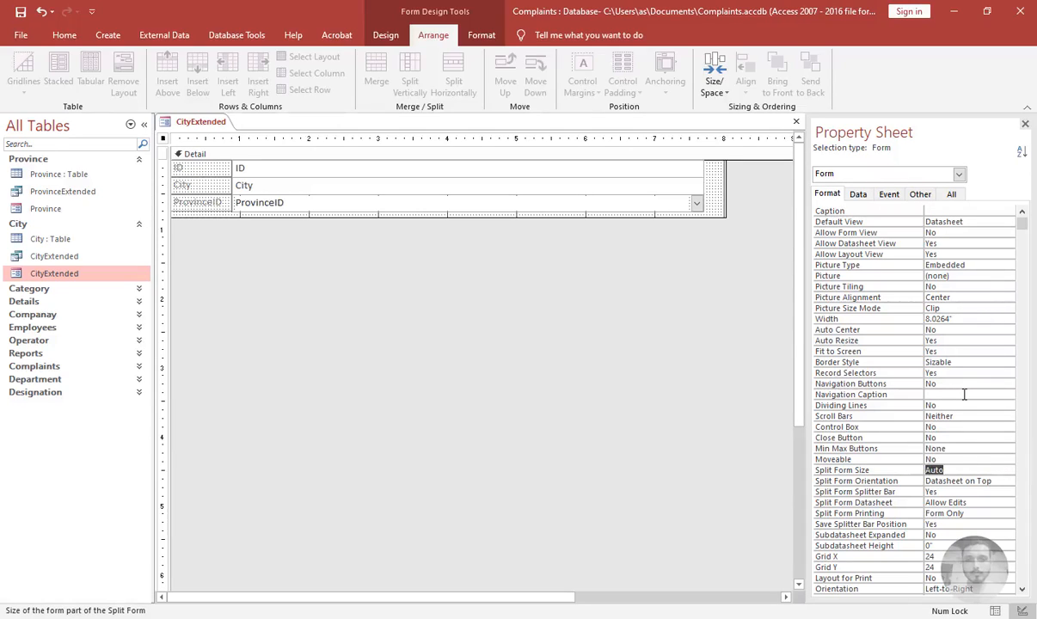
{"action": "key", "text": "ctrl+w"}
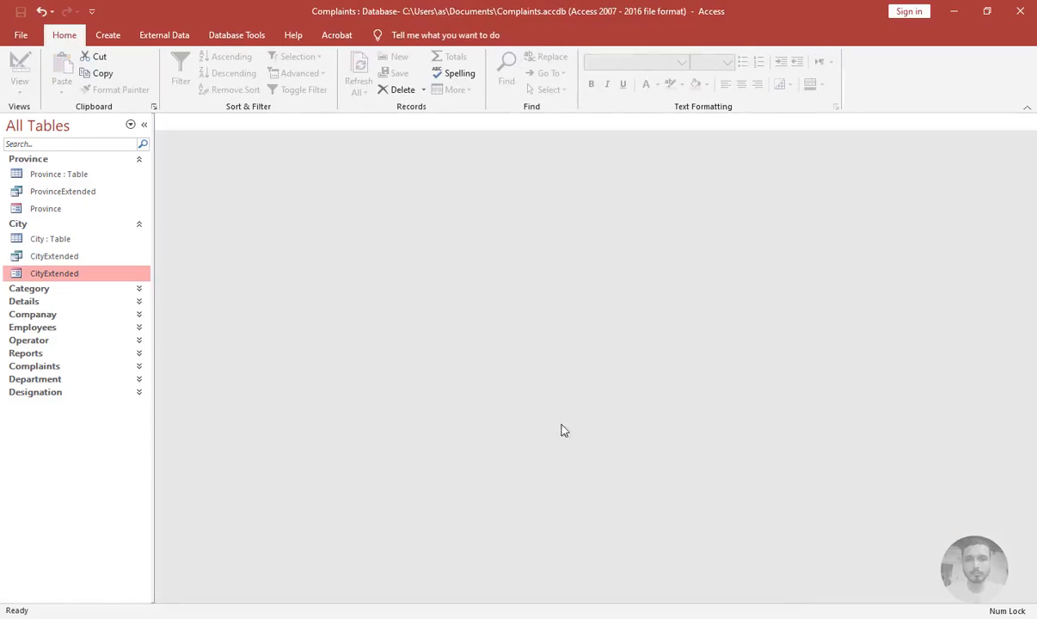
Open the Province form, hide the navigation pane, and switch the form to Layout View
{"action": "double_click", "coordinate": [22, 209]}
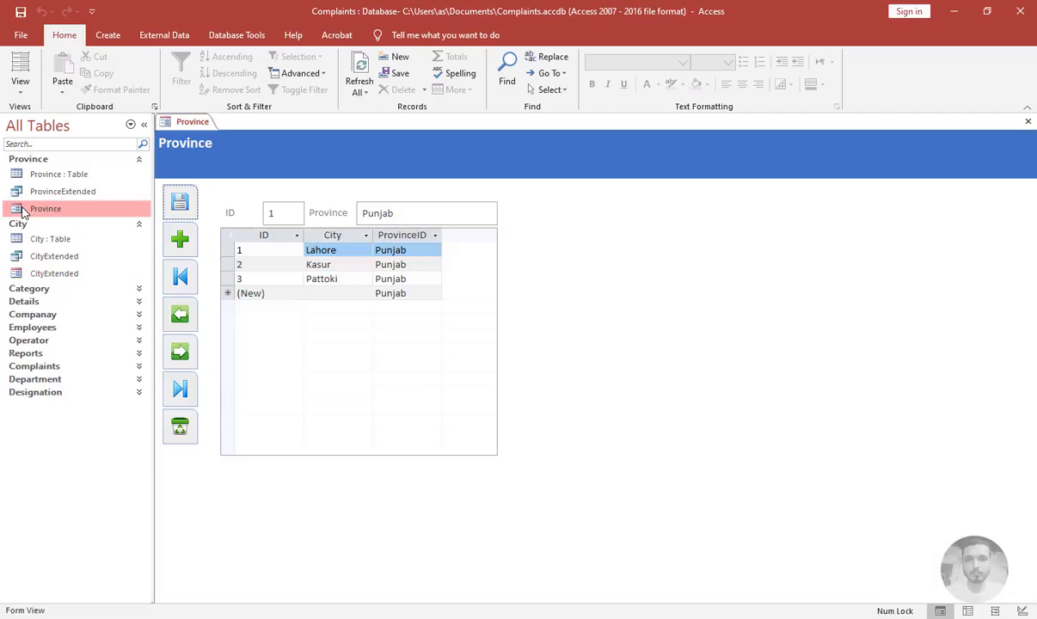
{"action": "left_click", "coordinate": [144, 125]}
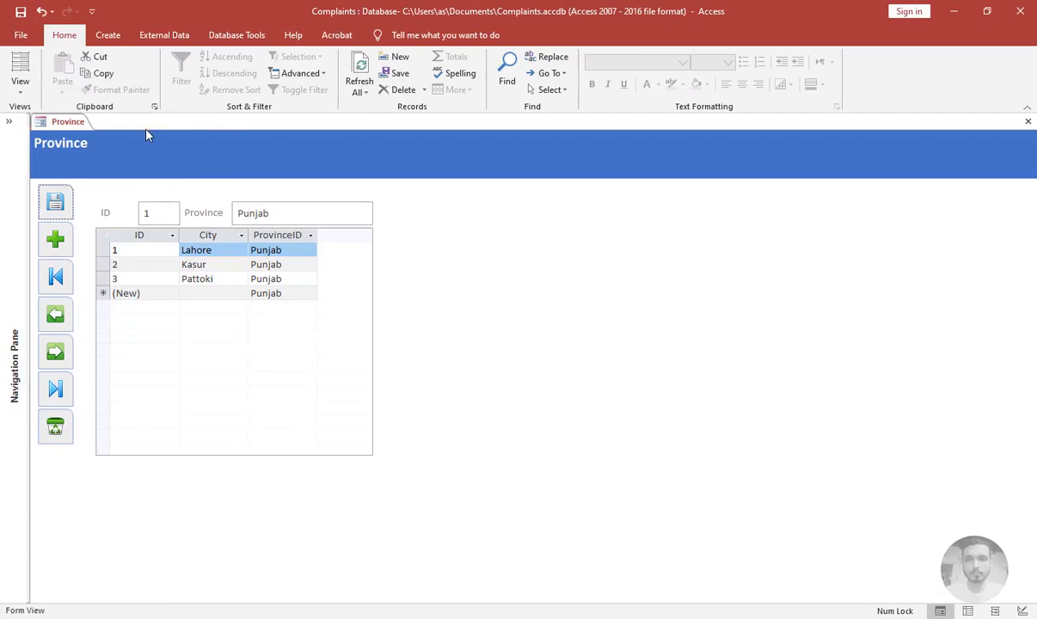
{"action": "right_click", "coordinate": [436, 248]}
{"action": "left_click", "coordinate": [446, 271]}
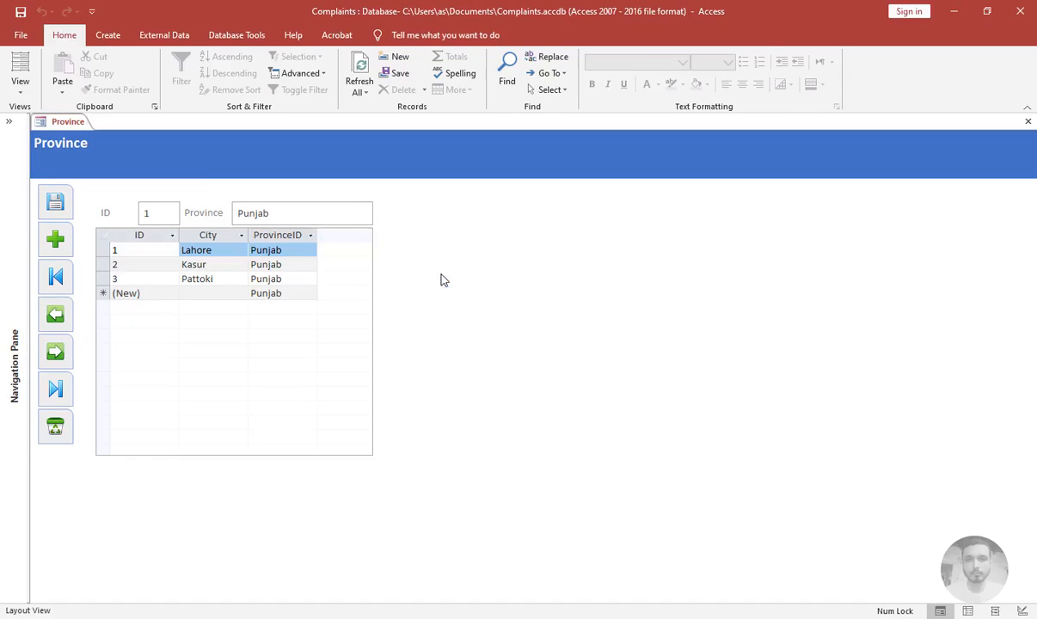
Narrow the ID label and widen the Province text box in the form's header fields
{"action": "left_click", "coordinate": [118, 213]}
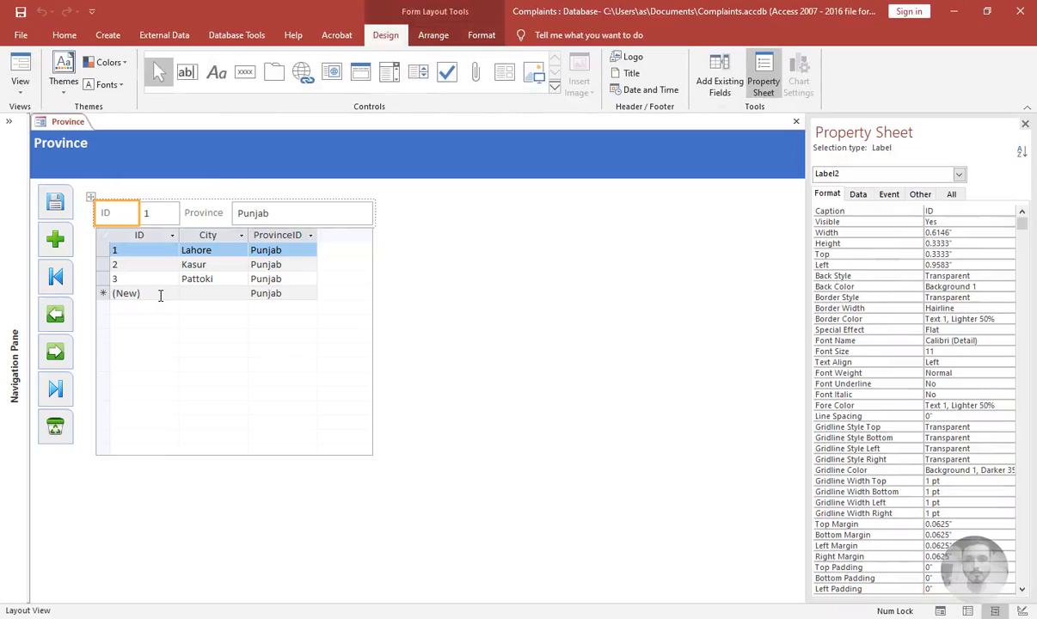
{"action": "key", "text": "shift+Left"}
{"action": "key", "text": "shift+Left"}
{"action": "key", "text": "shift+Left"}
{"action": "key", "text": "shift+Left"}
{"action": "key", "text": "shift+Left"}
{"action": "key", "text": "shift+Left"}
{"action": "key", "text": "shift+Left"}
{"action": "key", "text": "shift+Left"}
{"action": "key", "text": "shift+Left"}
{"action": "key", "text": "shift+Left"}
{"action": "key", "text": "shift+Left"}
{"action": "key", "text": "shift+Left"}
{"action": "key", "text": "shift+Left"}
{"action": "key", "text": "shift+Left"}
{"action": "key", "text": "shift+Left"}
{"action": "key", "text": "shift+Left"}
{"action": "key", "text": "shift+Left"}
{"action": "key", "text": "shift+Left"}
{"action": "key", "text": "shift+Left"}
{"action": "key", "text": "shift+Left"}
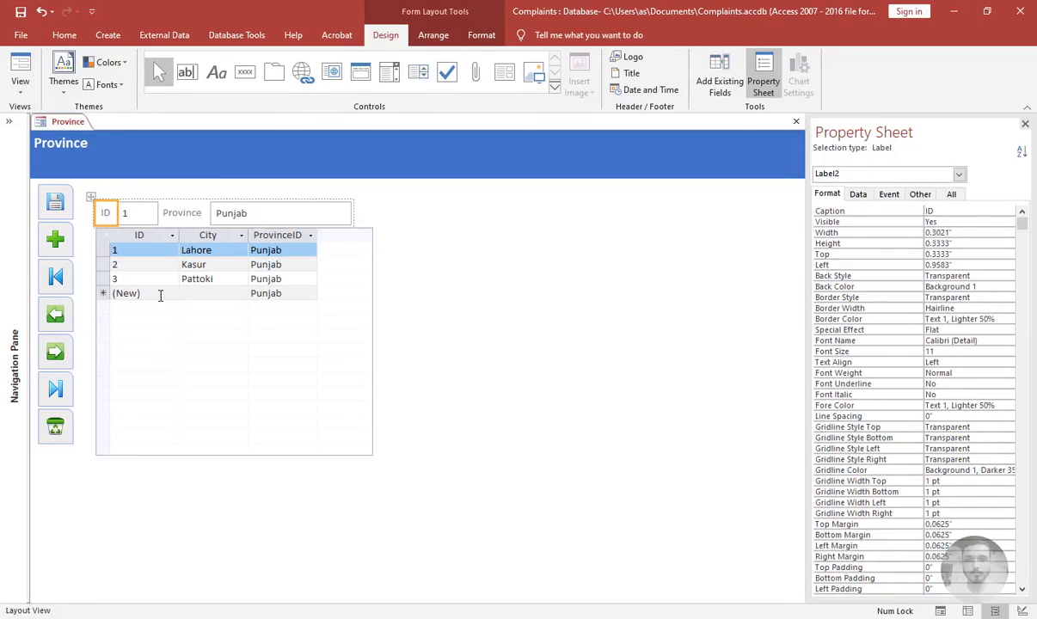
{"action": "key", "text": "Right"}
{"action": "key", "text": "Right"}
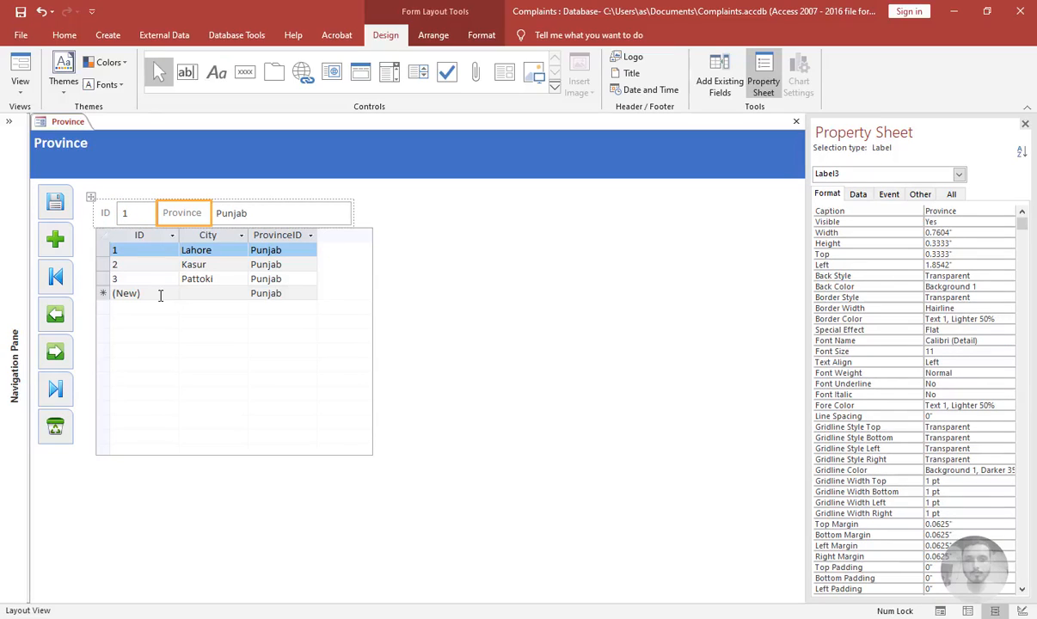
{"action": "key", "text": "Right"}
{"action": "key", "text": "shift+Right"}
{"action": "key", "text": "shift+Right"}
{"action": "key", "text": "shift+Right"}
{"action": "key", "text": "shift+Right"}
{"action": "key", "text": "shift+Right"}
{"action": "key", "text": "shift+Right"}
{"action": "key", "text": "shift+Right"}
{"action": "key", "text": "shift+Right"}
{"action": "key", "text": "shift+Right"}
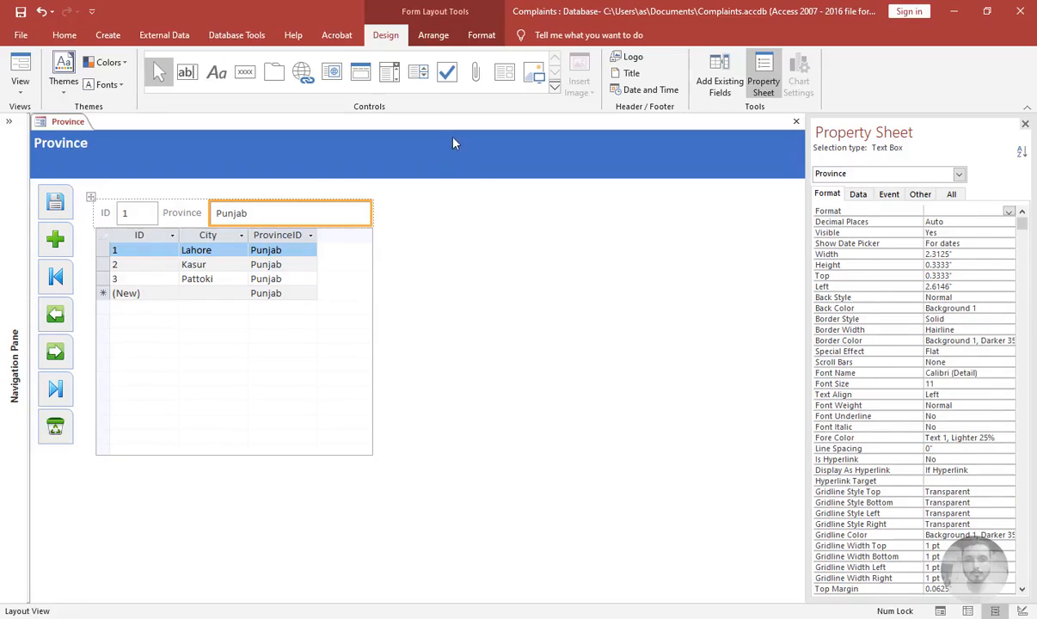
Move the City subform slightly down below the header fields, then close the Province form saving its design
{"action": "left_click", "coordinate": [442, 228]}
{"action": "left_click", "coordinate": [344, 206]}
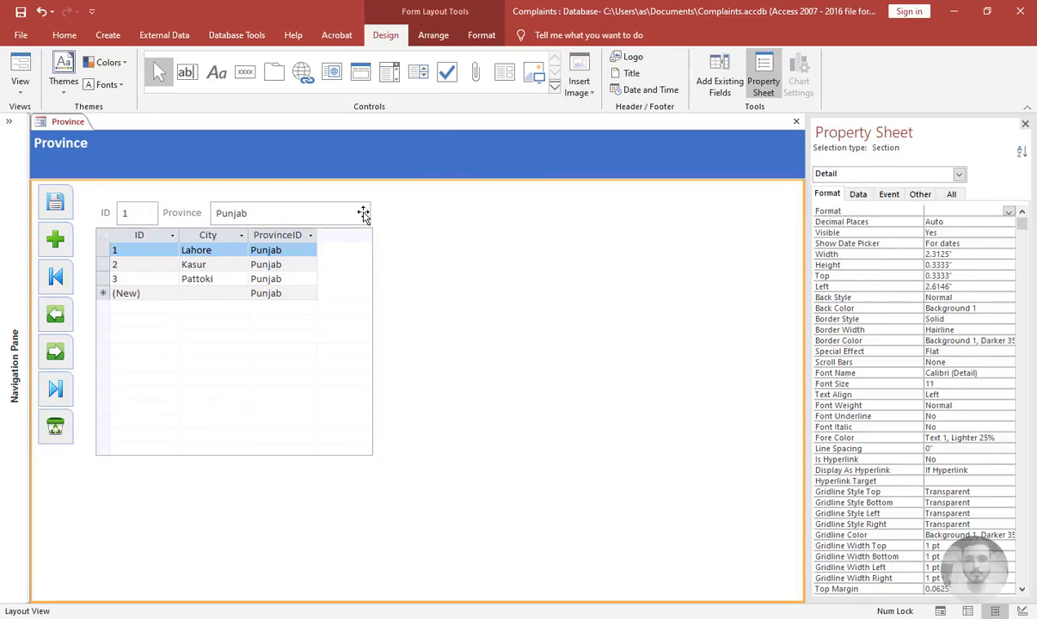
{"action": "left_click", "coordinate": [425, 303]}
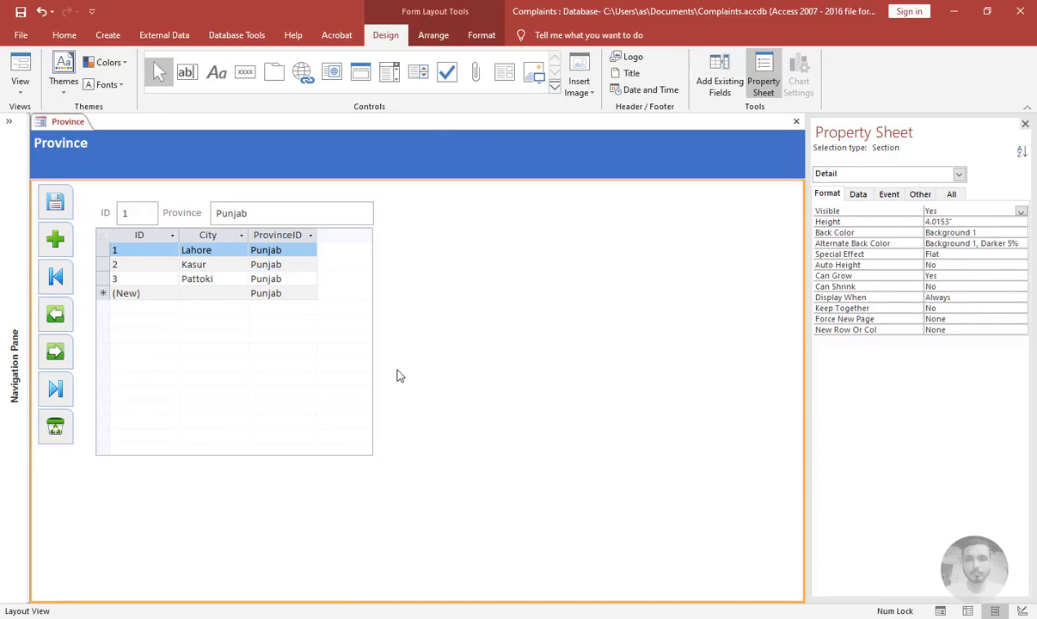
{"action": "left_click", "coordinate": [316, 229]}
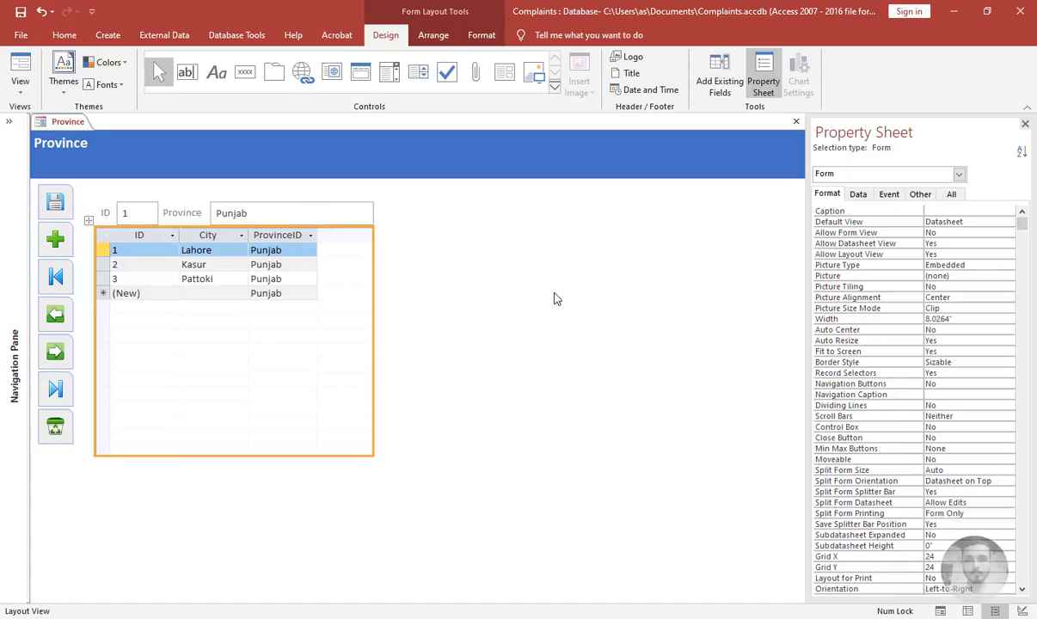
{"action": "left_click", "coordinate": [90, 221]}
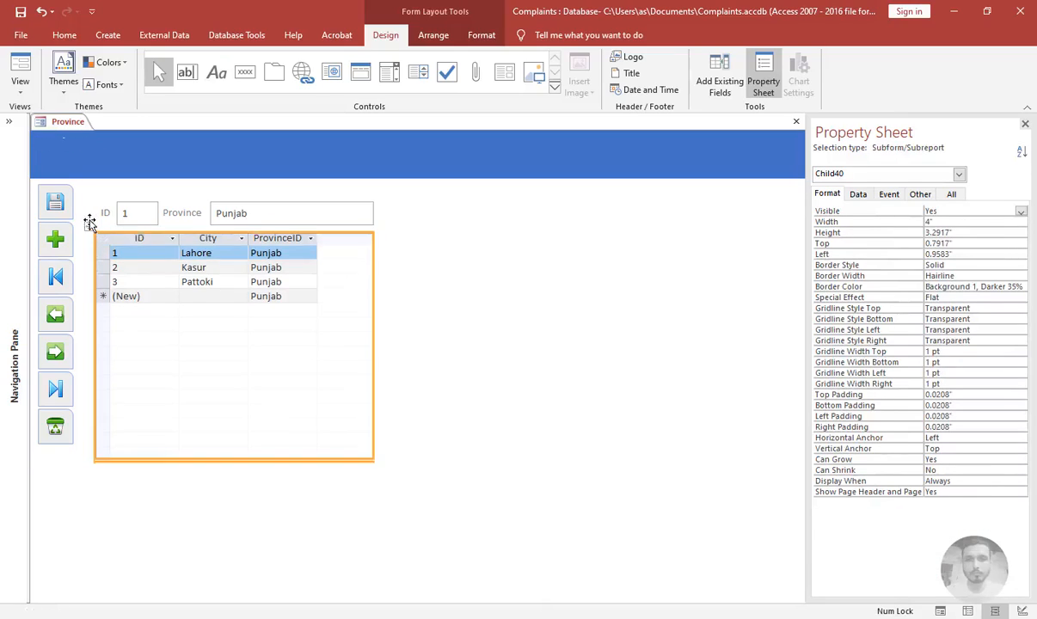
{"action": "left_click_drag", "start_coordinate": [90, 222], "coordinate": [88, 230]}
{"action": "left_click", "coordinate": [463, 307]}
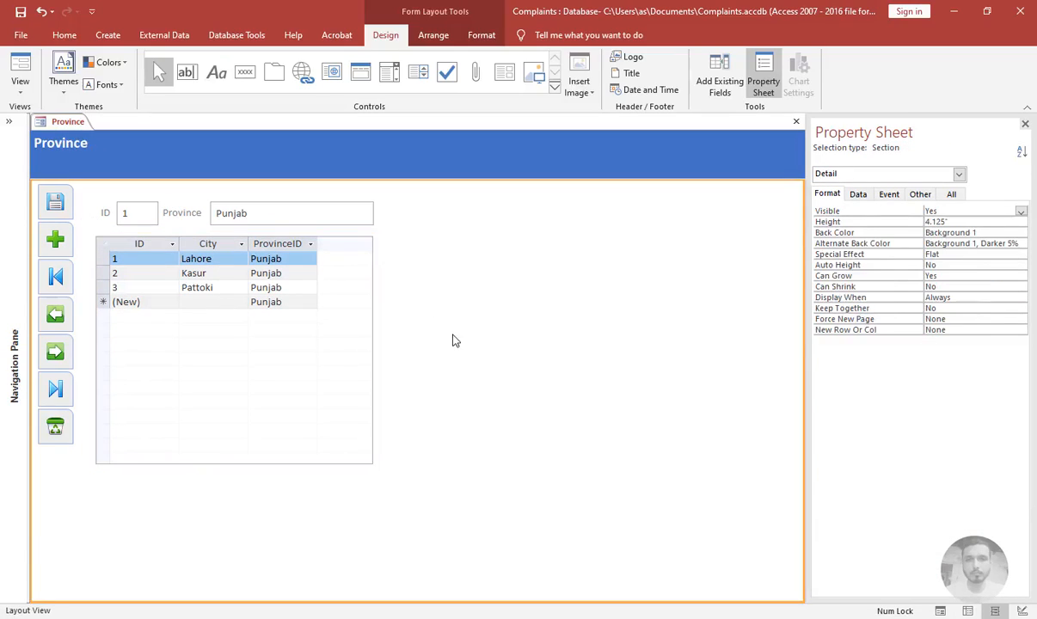
{"action": "left_click", "coordinate": [796, 121]}
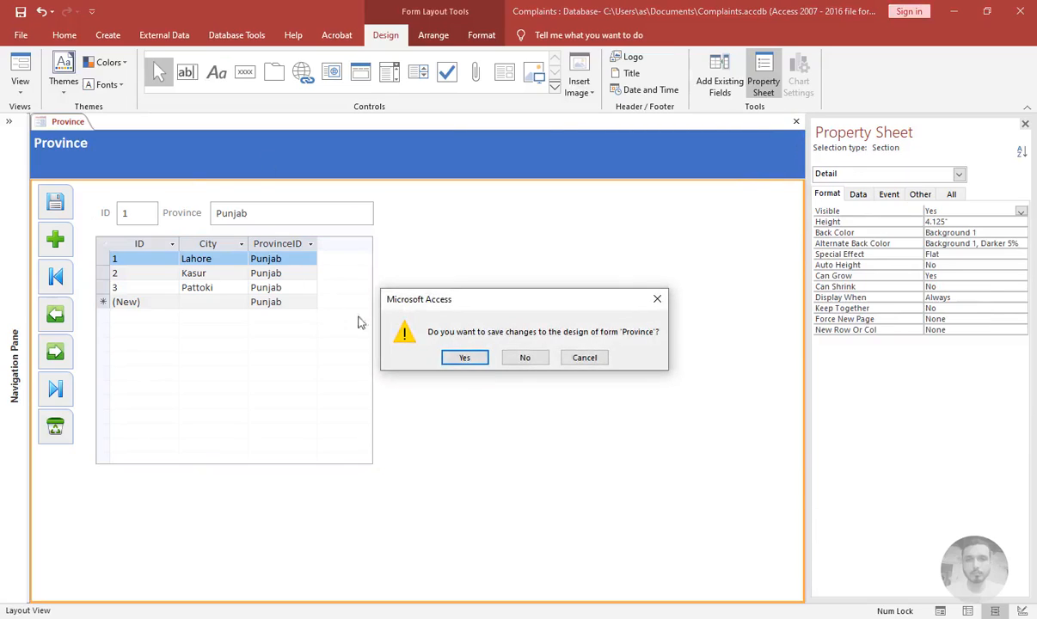
{"action": "left_click", "coordinate": [465, 357]}
Show the navigation pane again and collapse the Province group
{"action": "left_click", "coordinate": [8, 122]}
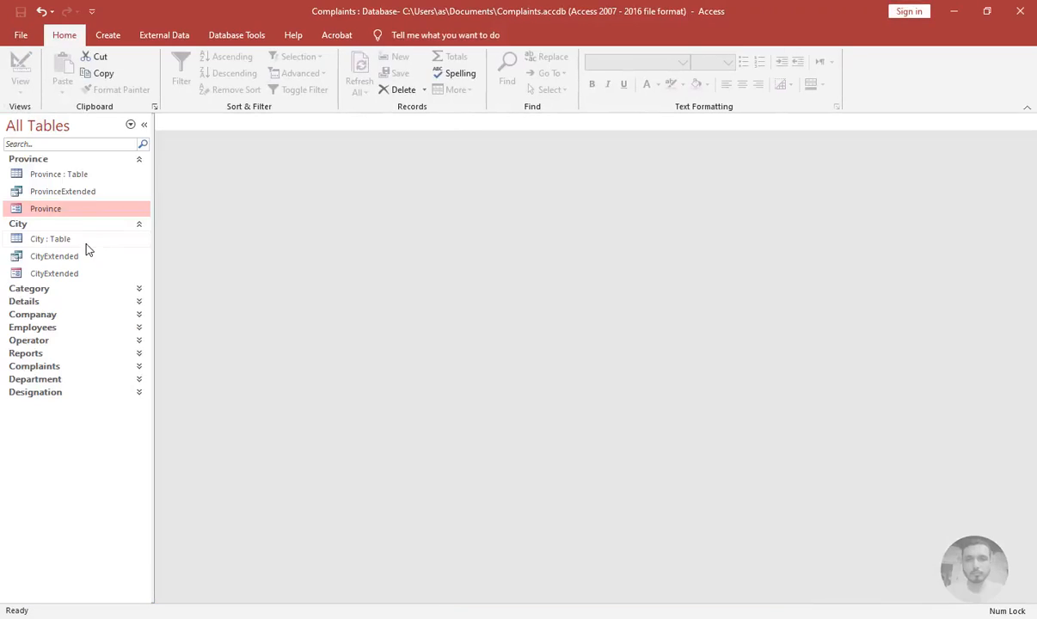
{"action": "left_click", "coordinate": [62, 159]}
{"action": "left_click", "coordinate": [40, 171]}
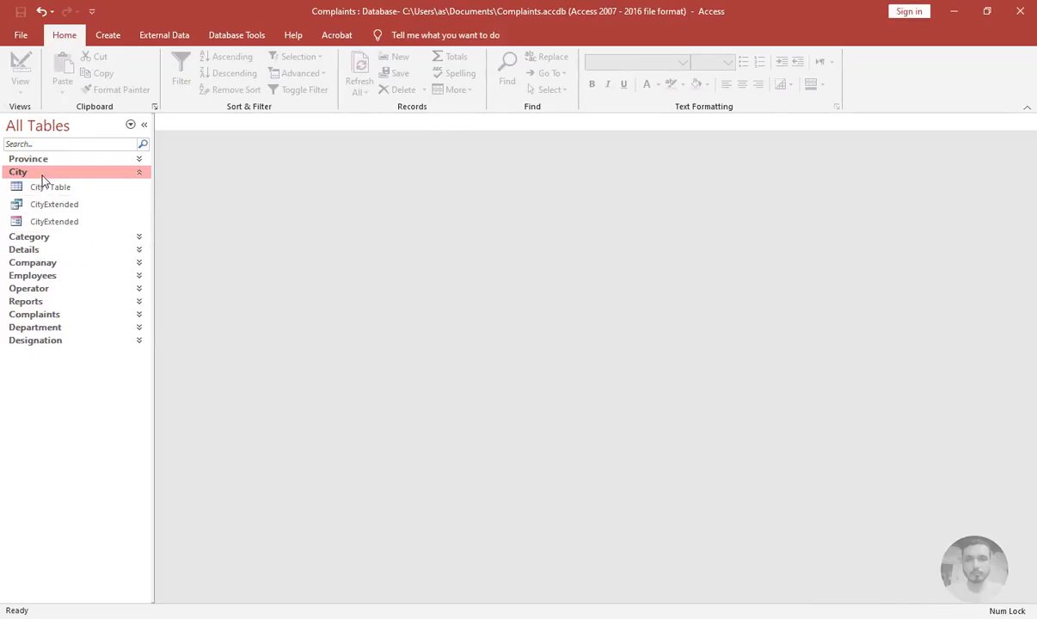